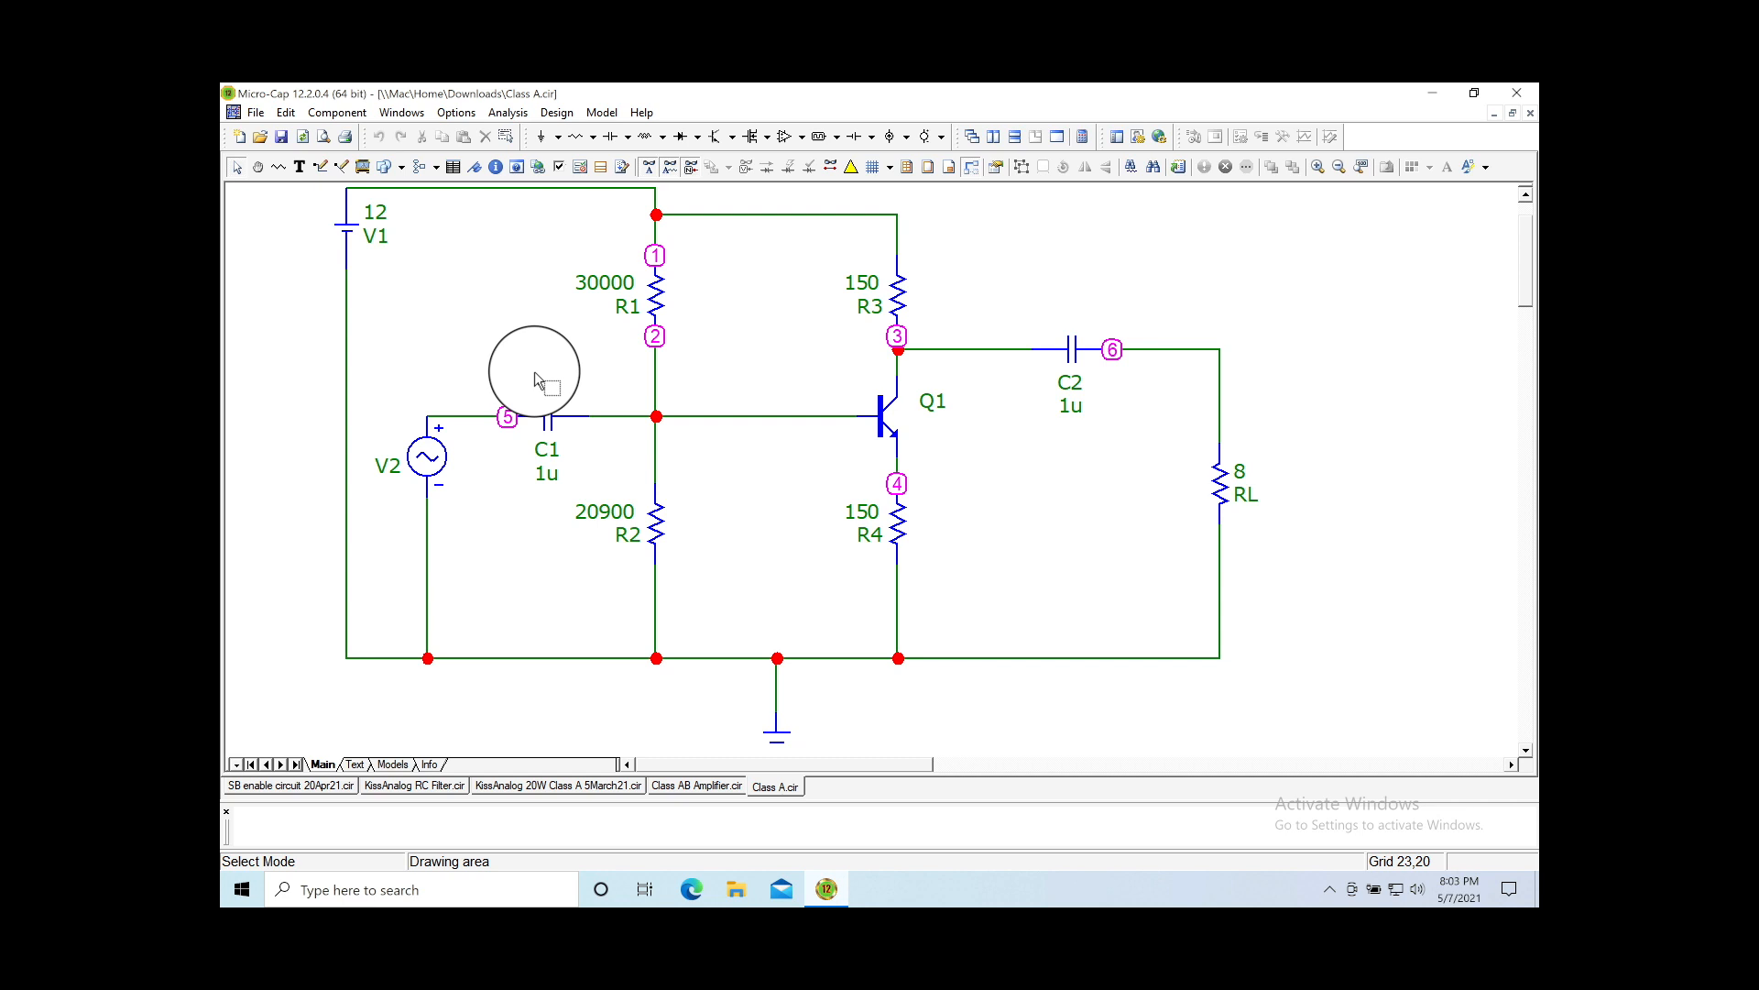
Step: Move capacitor C1 and its input wire slightly higher on the schematic
click(550, 424)
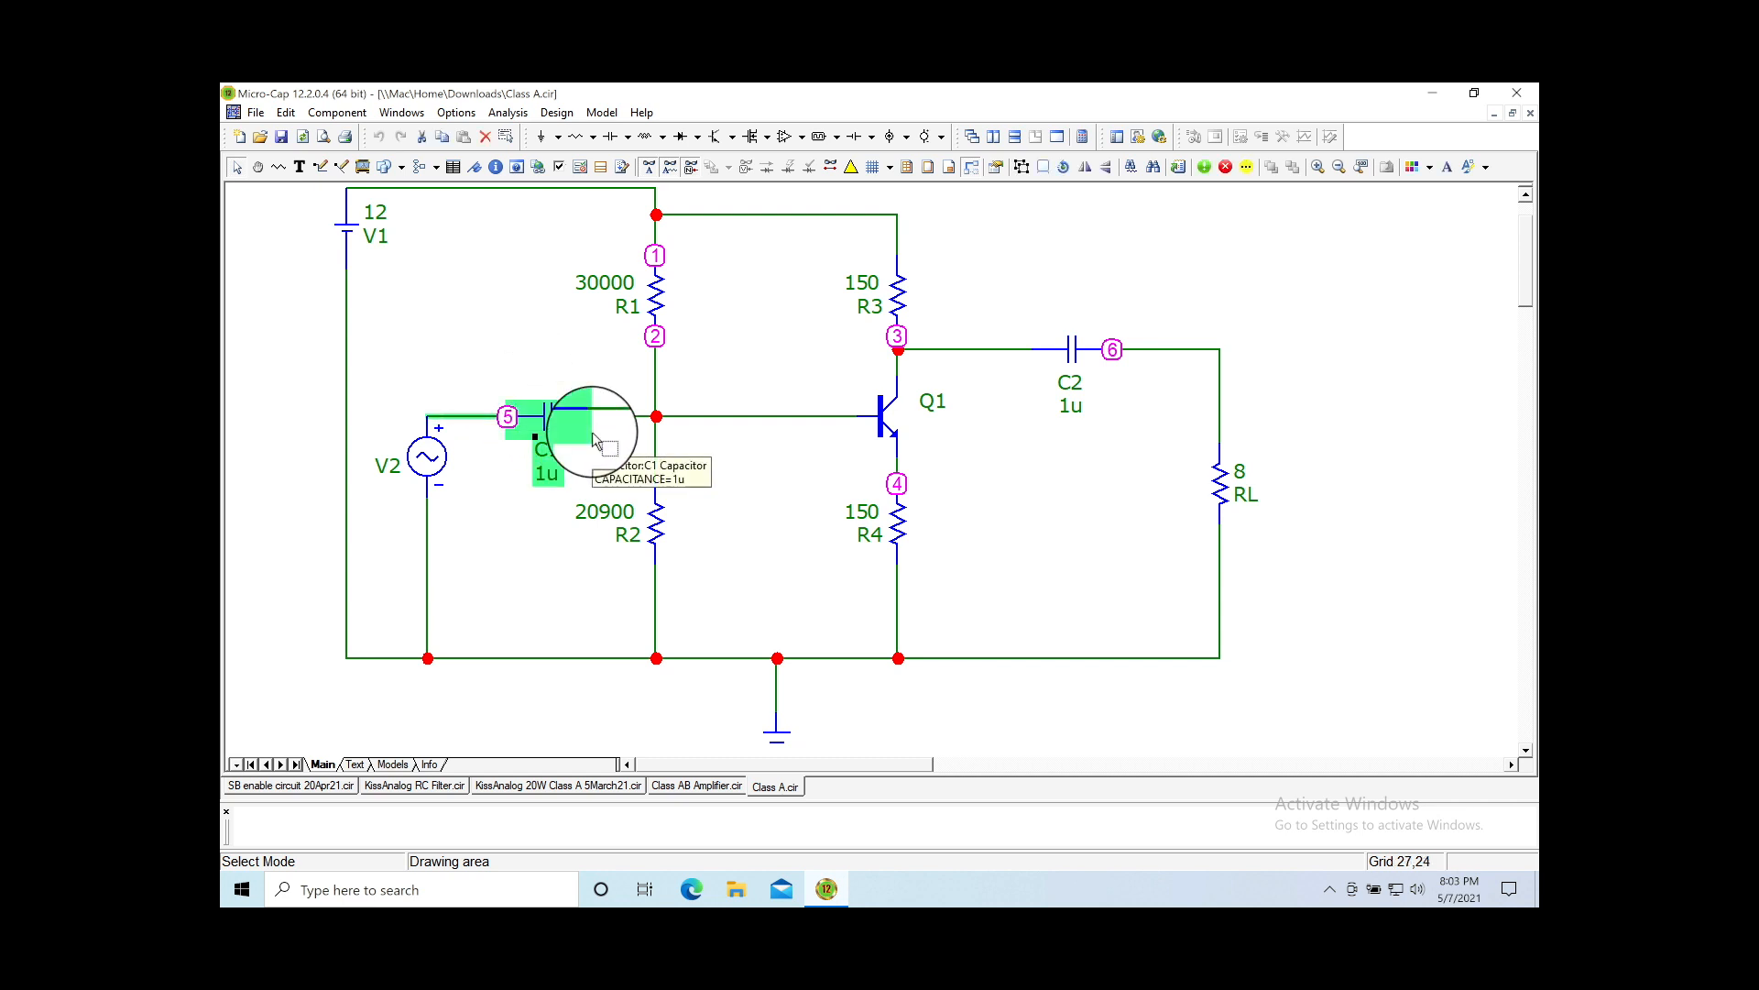
drag(548, 419, 548, 394)
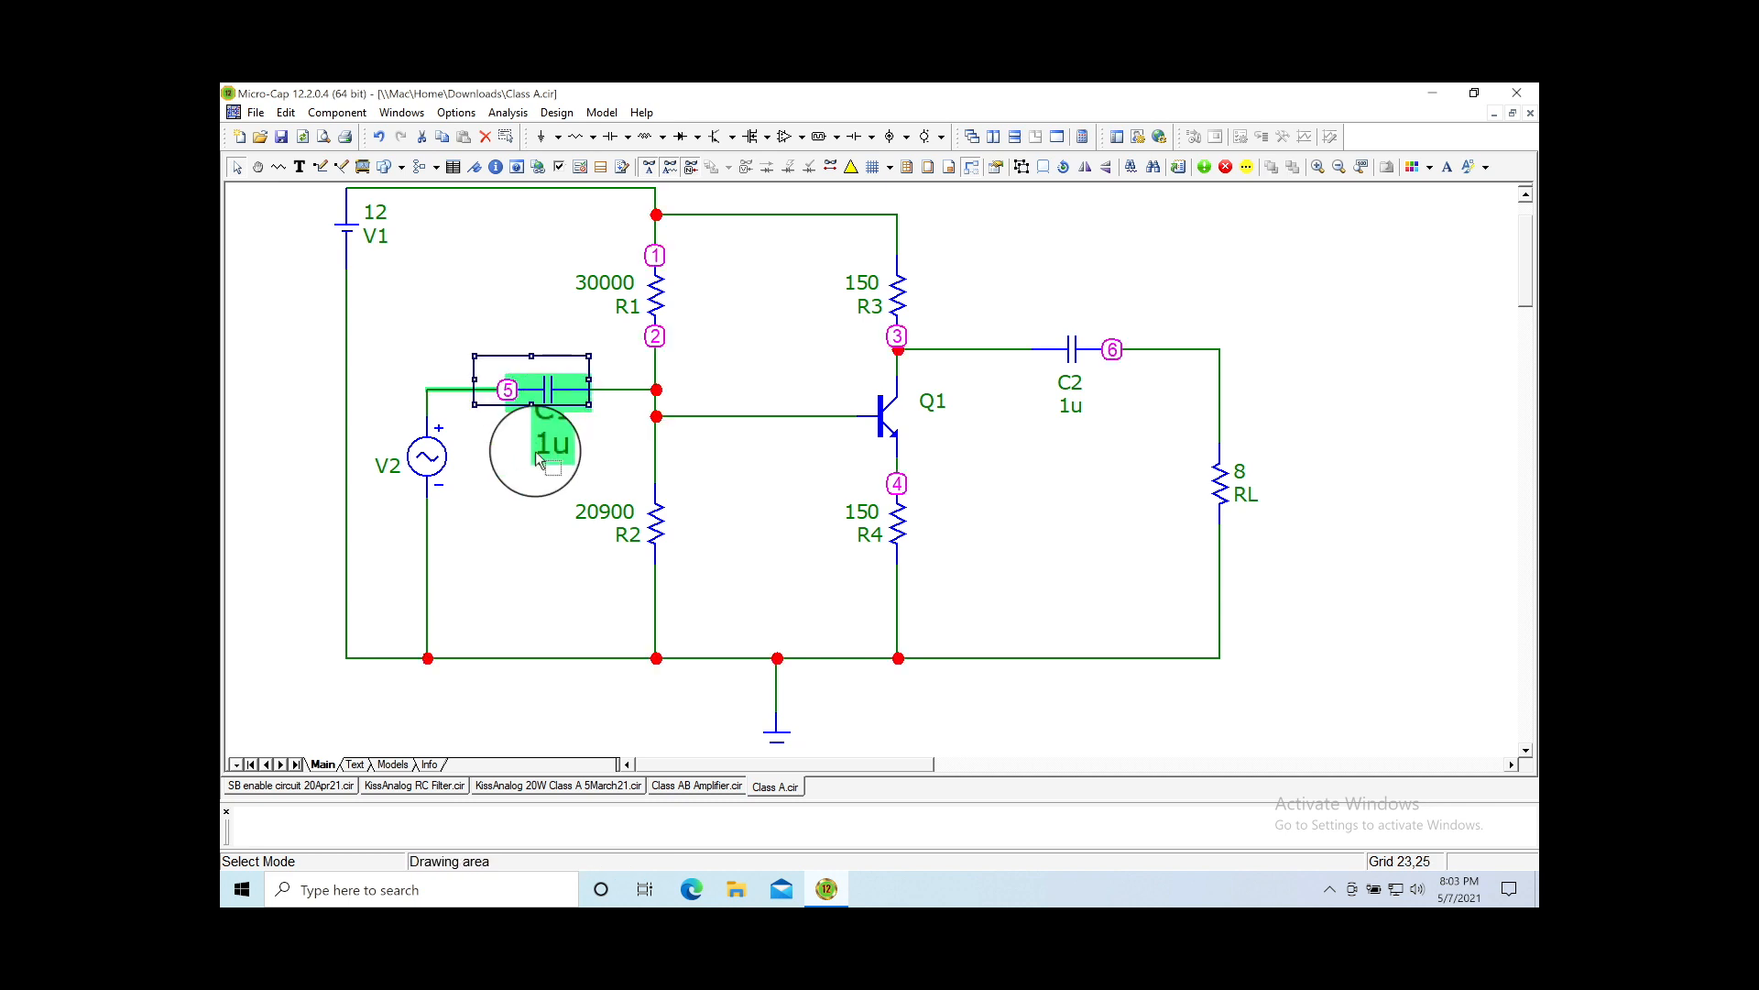
click(726, 513)
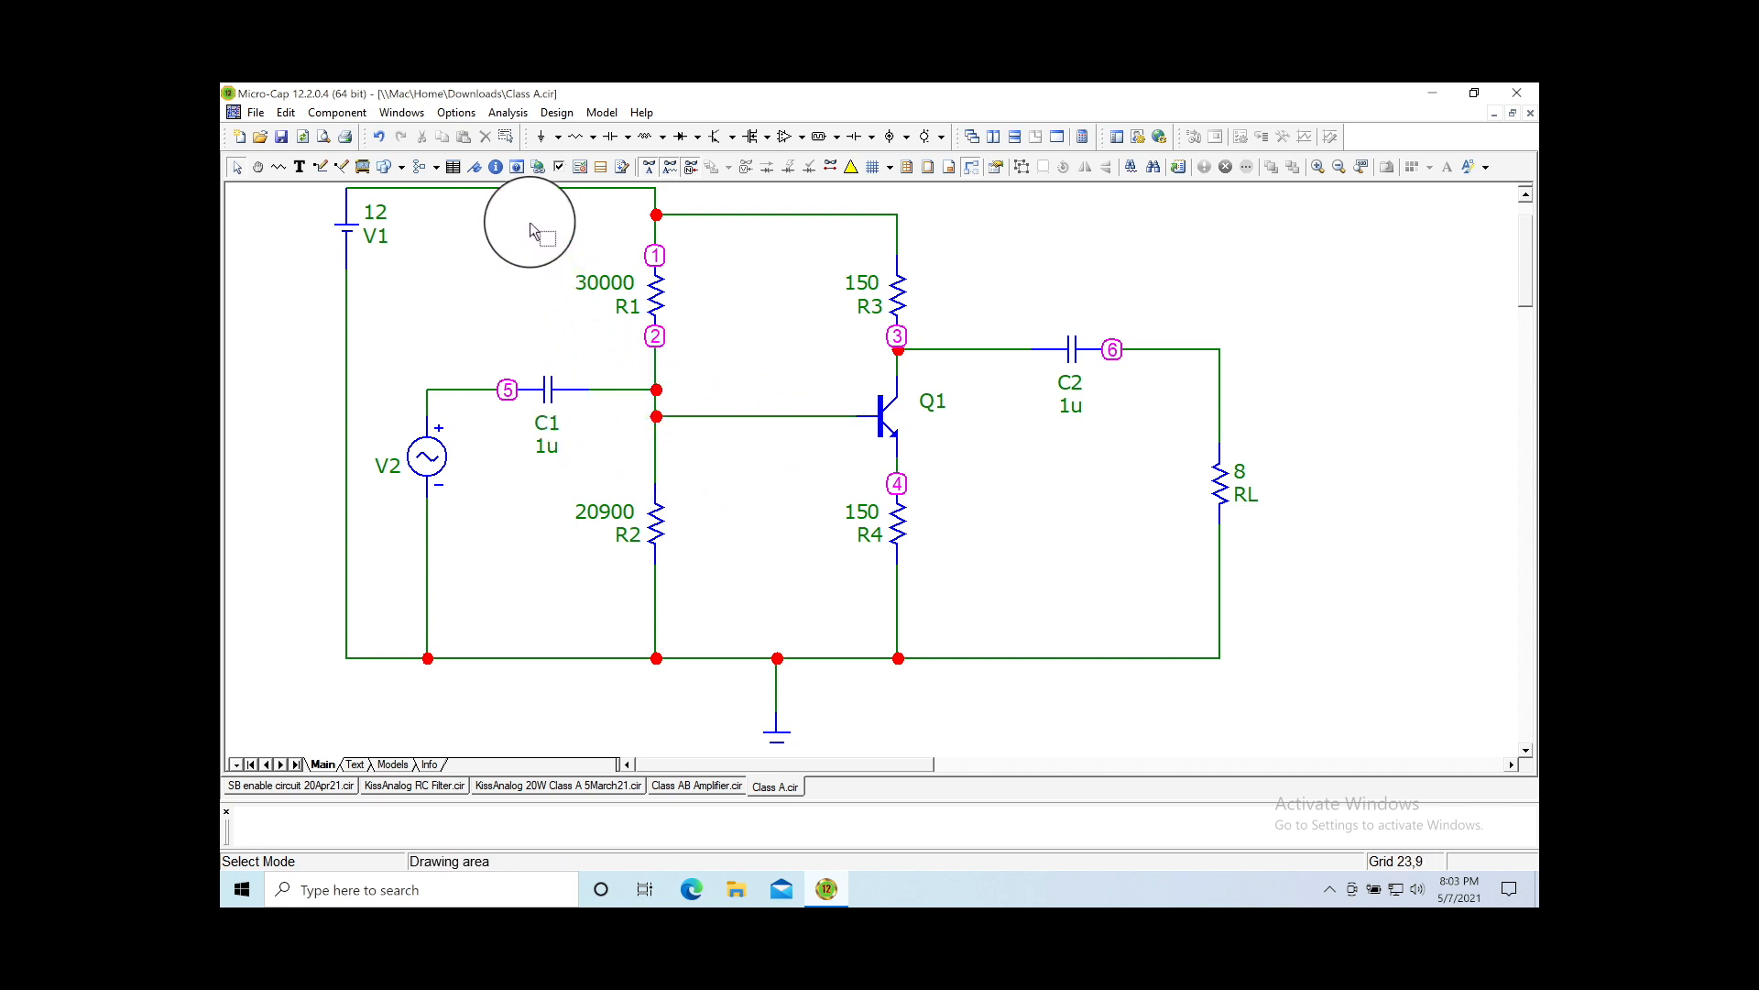
Step: Lower the top supply wire and battery V1 so the supply line runs straight across
drag(524, 190, 524, 213)
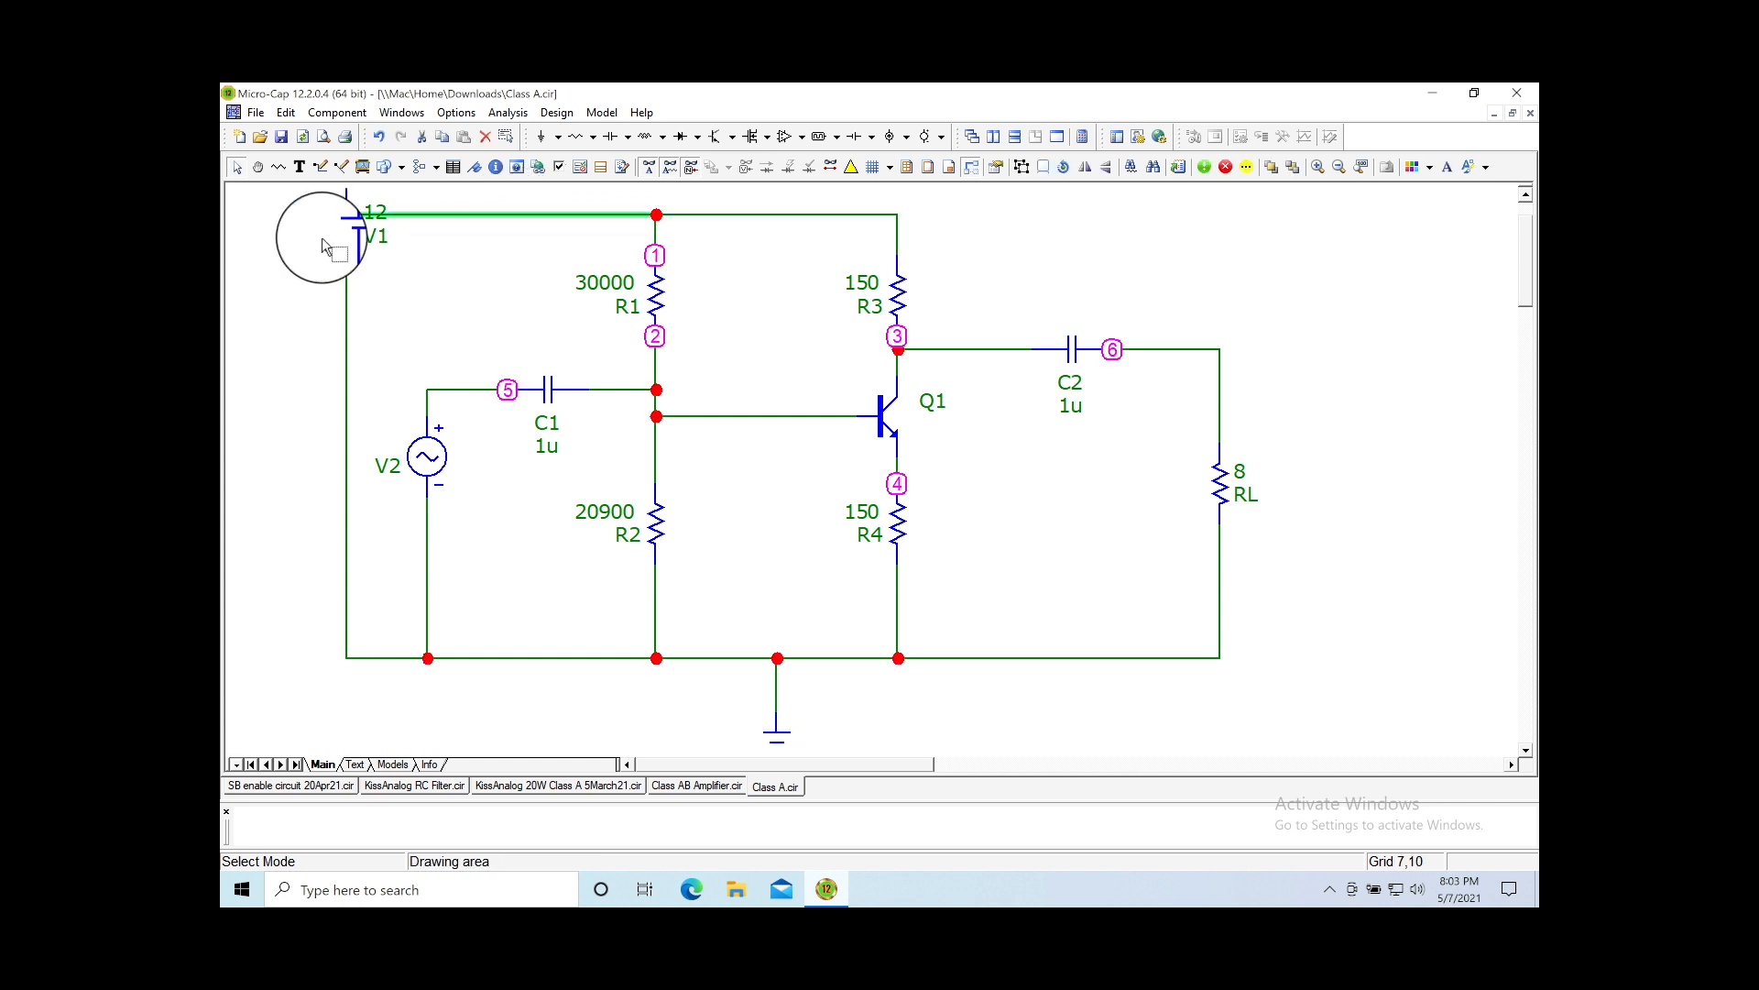
drag(353, 230, 350, 300)
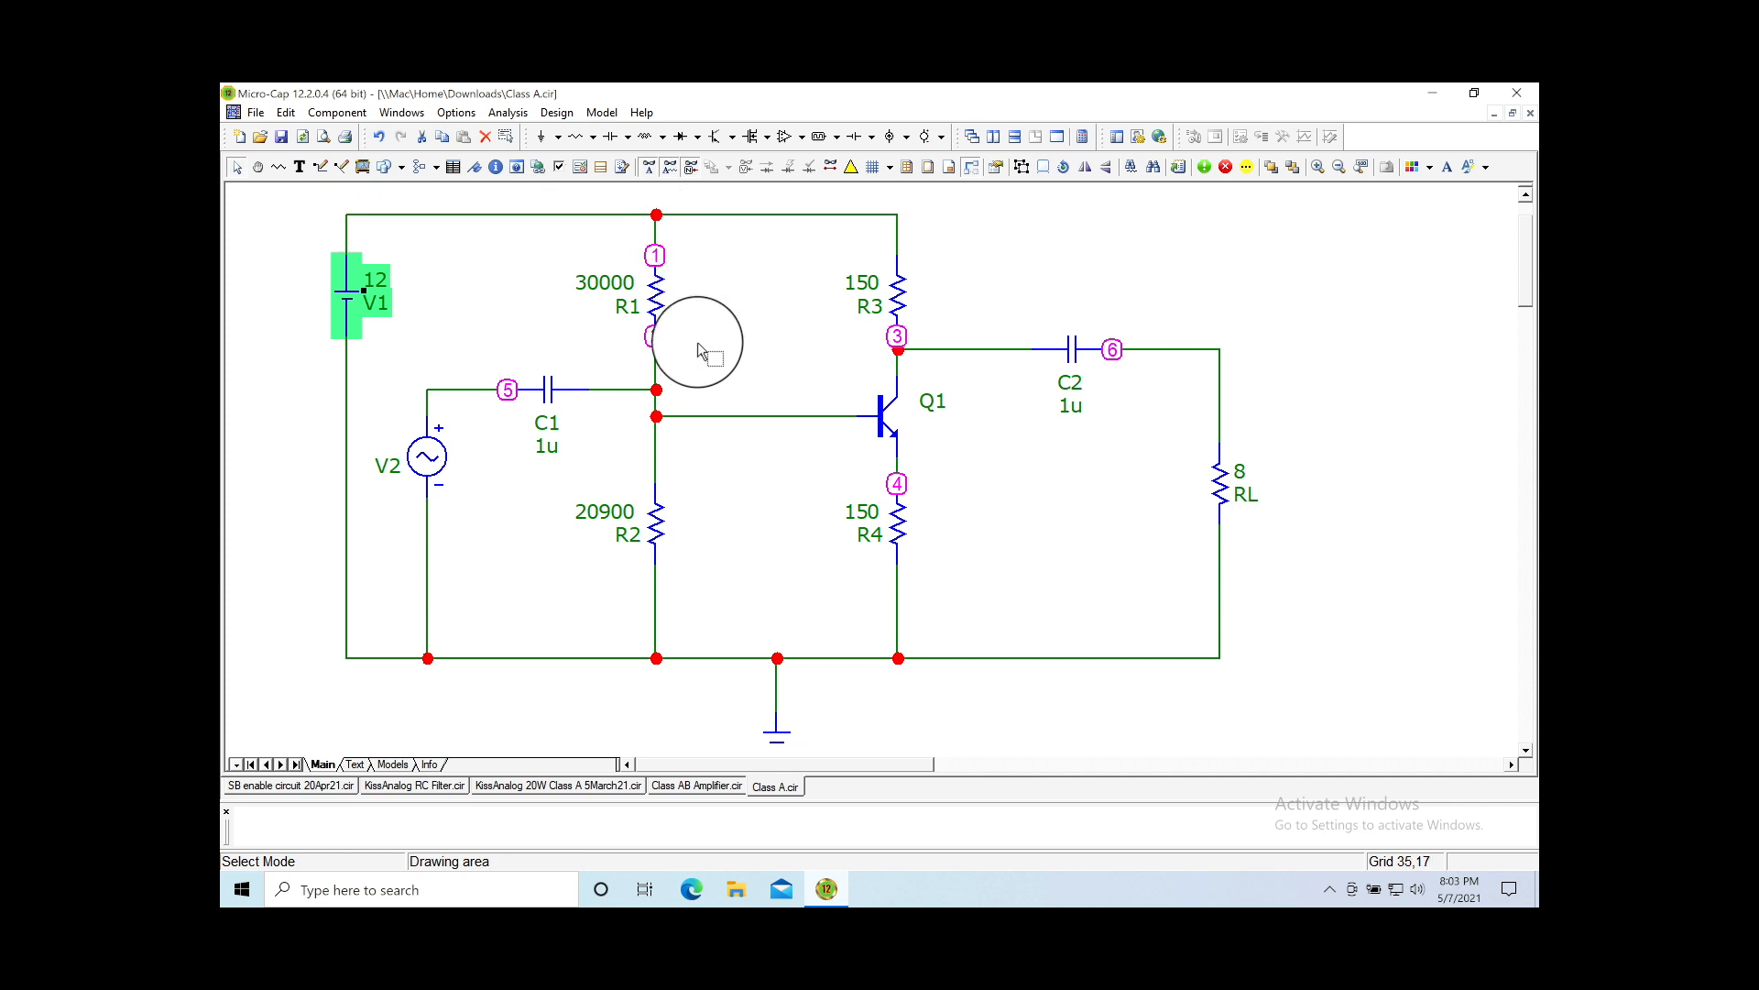
click(903, 314)
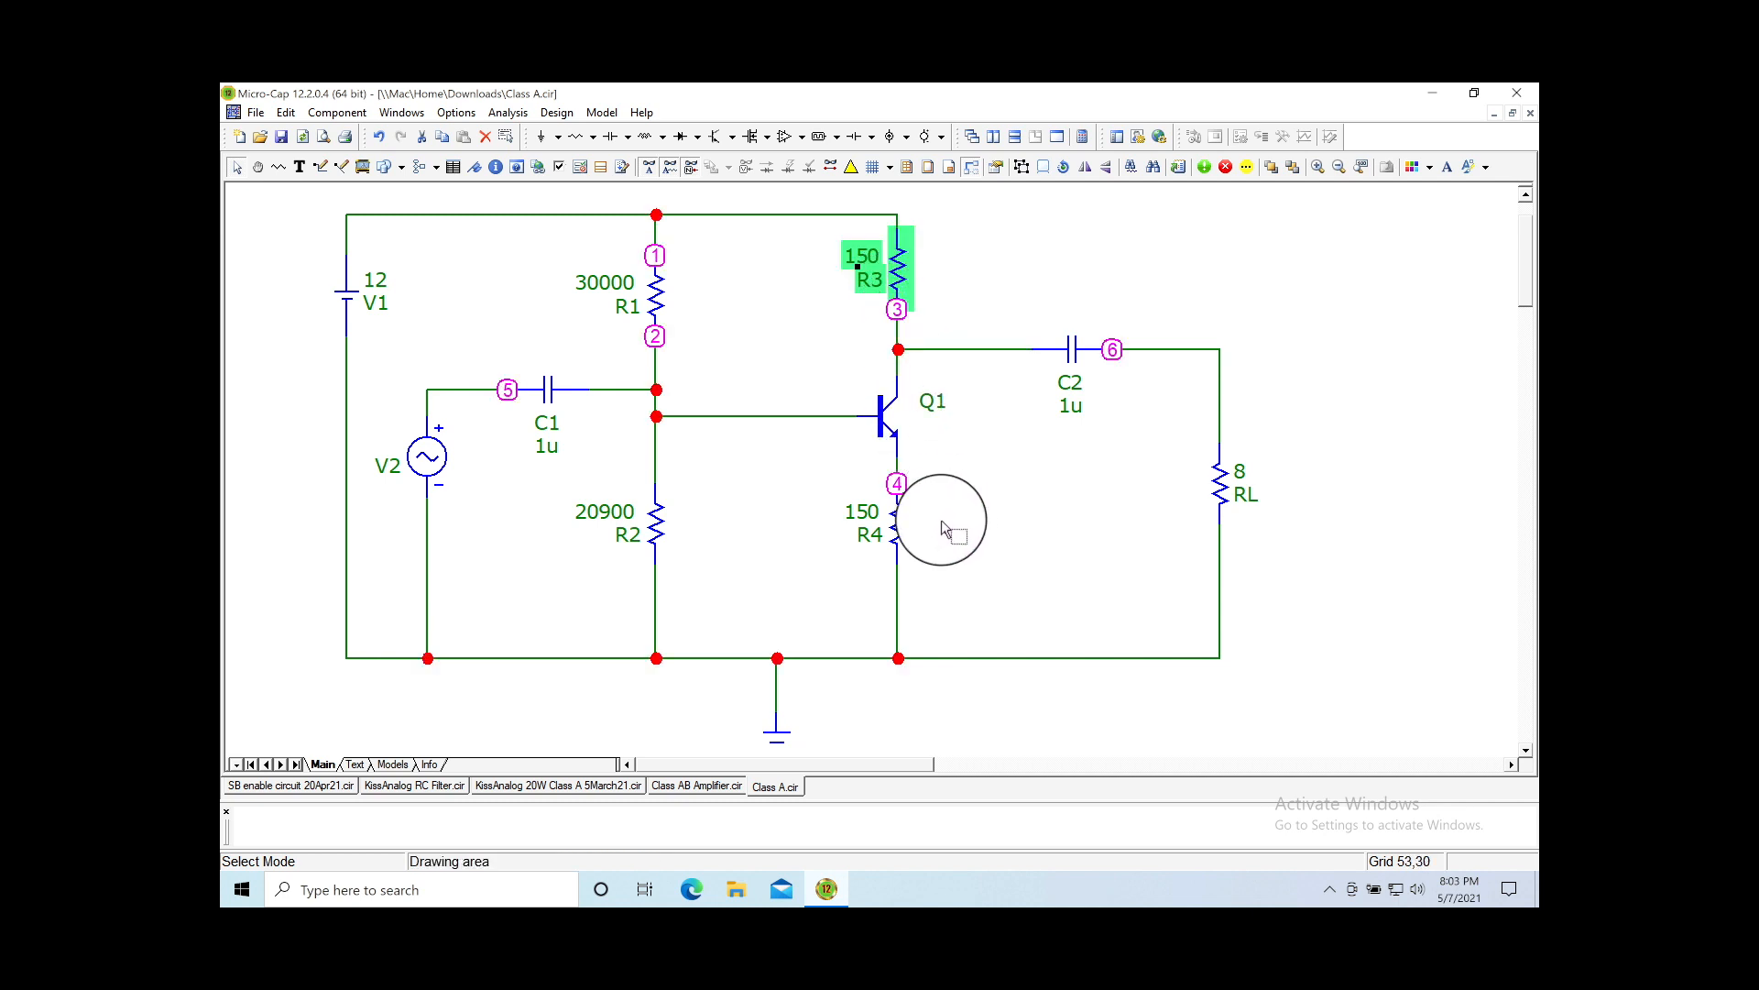
click(960, 577)
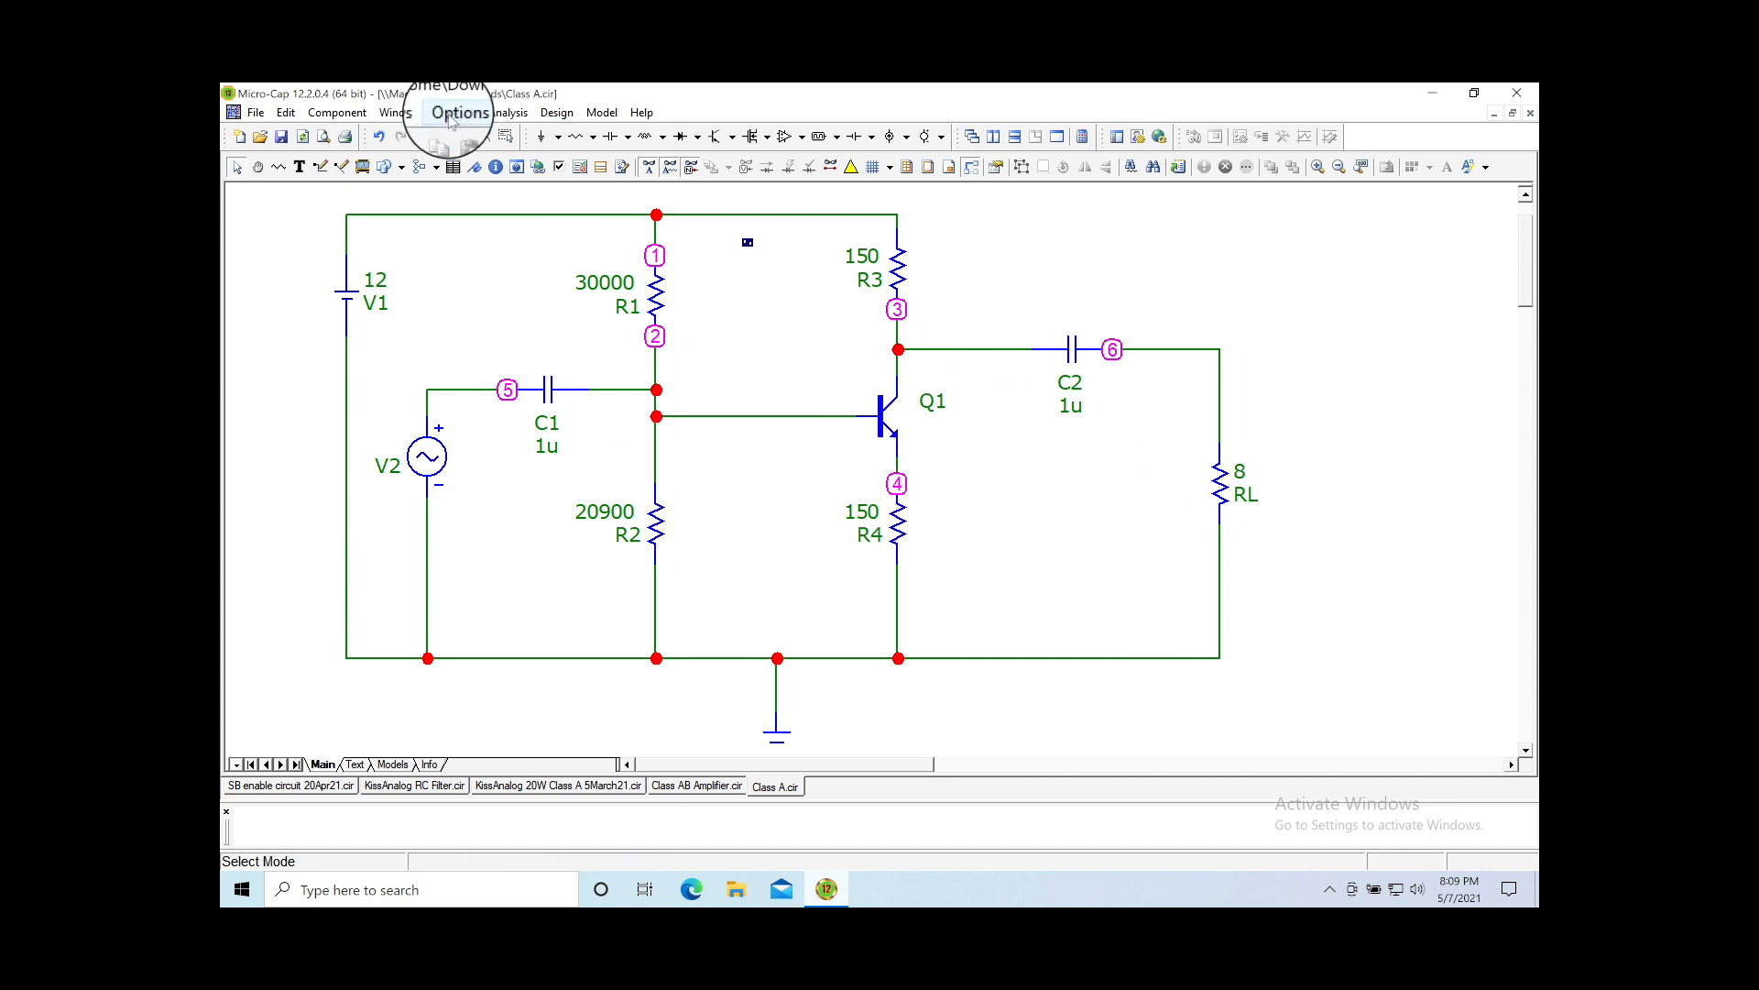
Step: Start a Probe Transient analysis, tile the plot and schematic vertically, and fit the circuit to its window
click(504, 114)
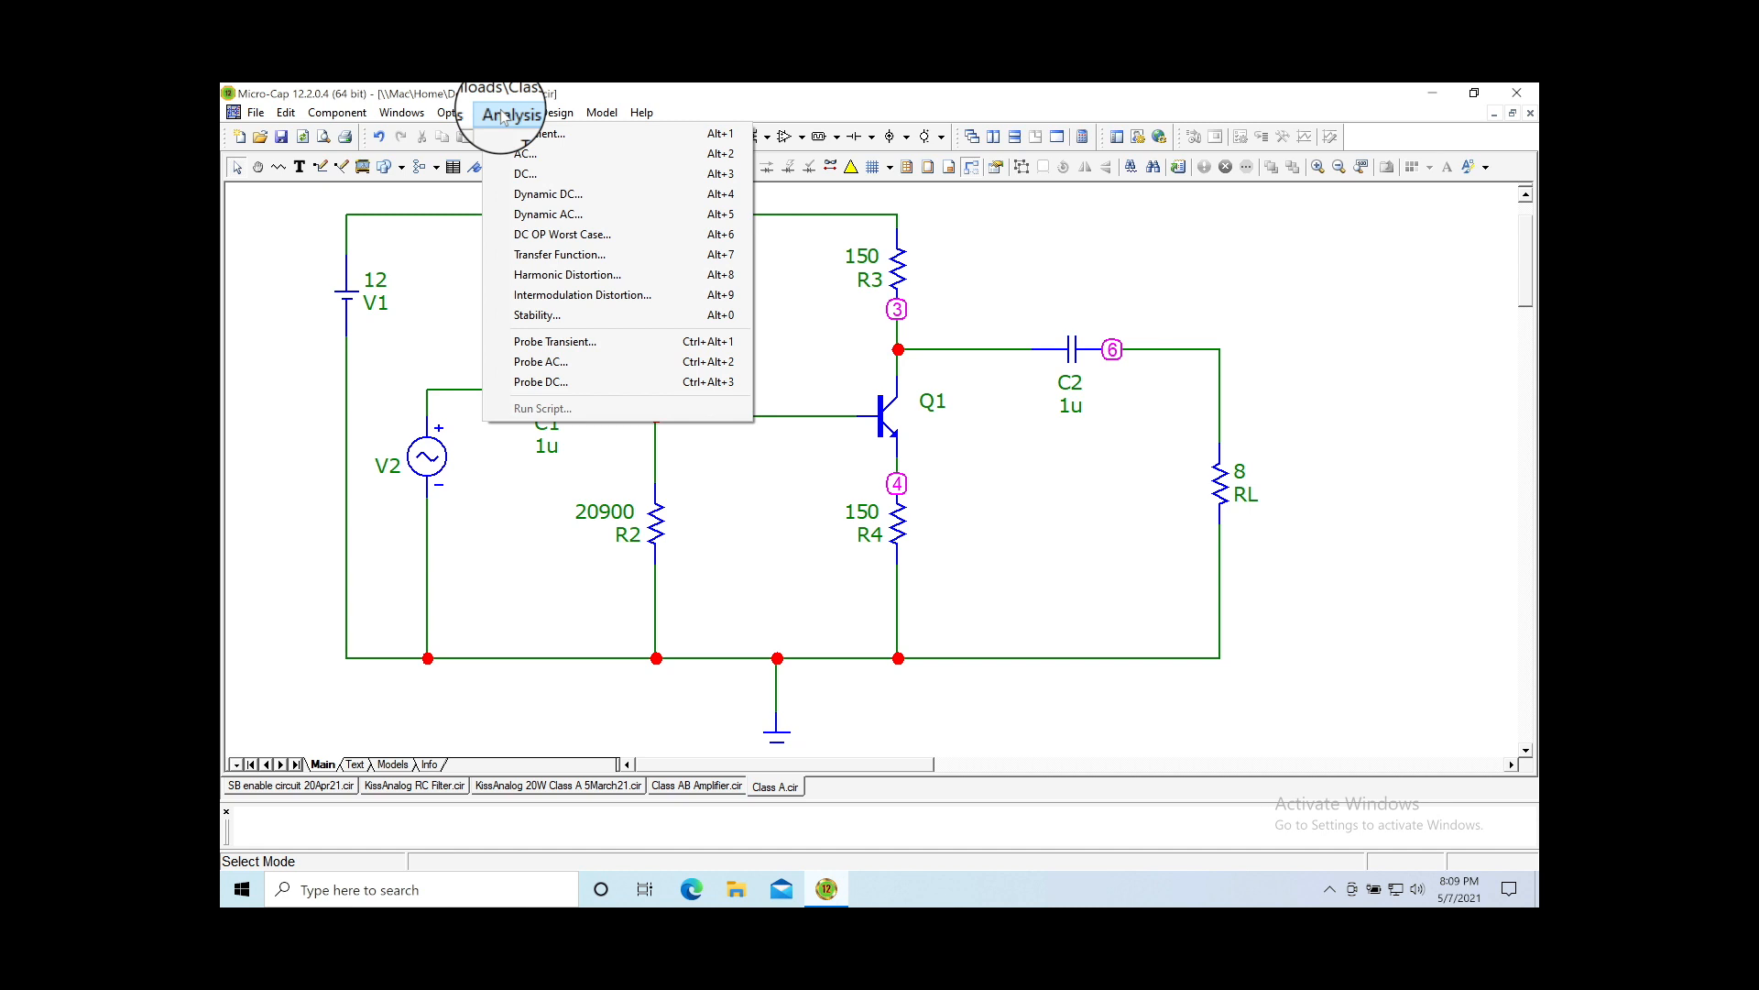
click(578, 356)
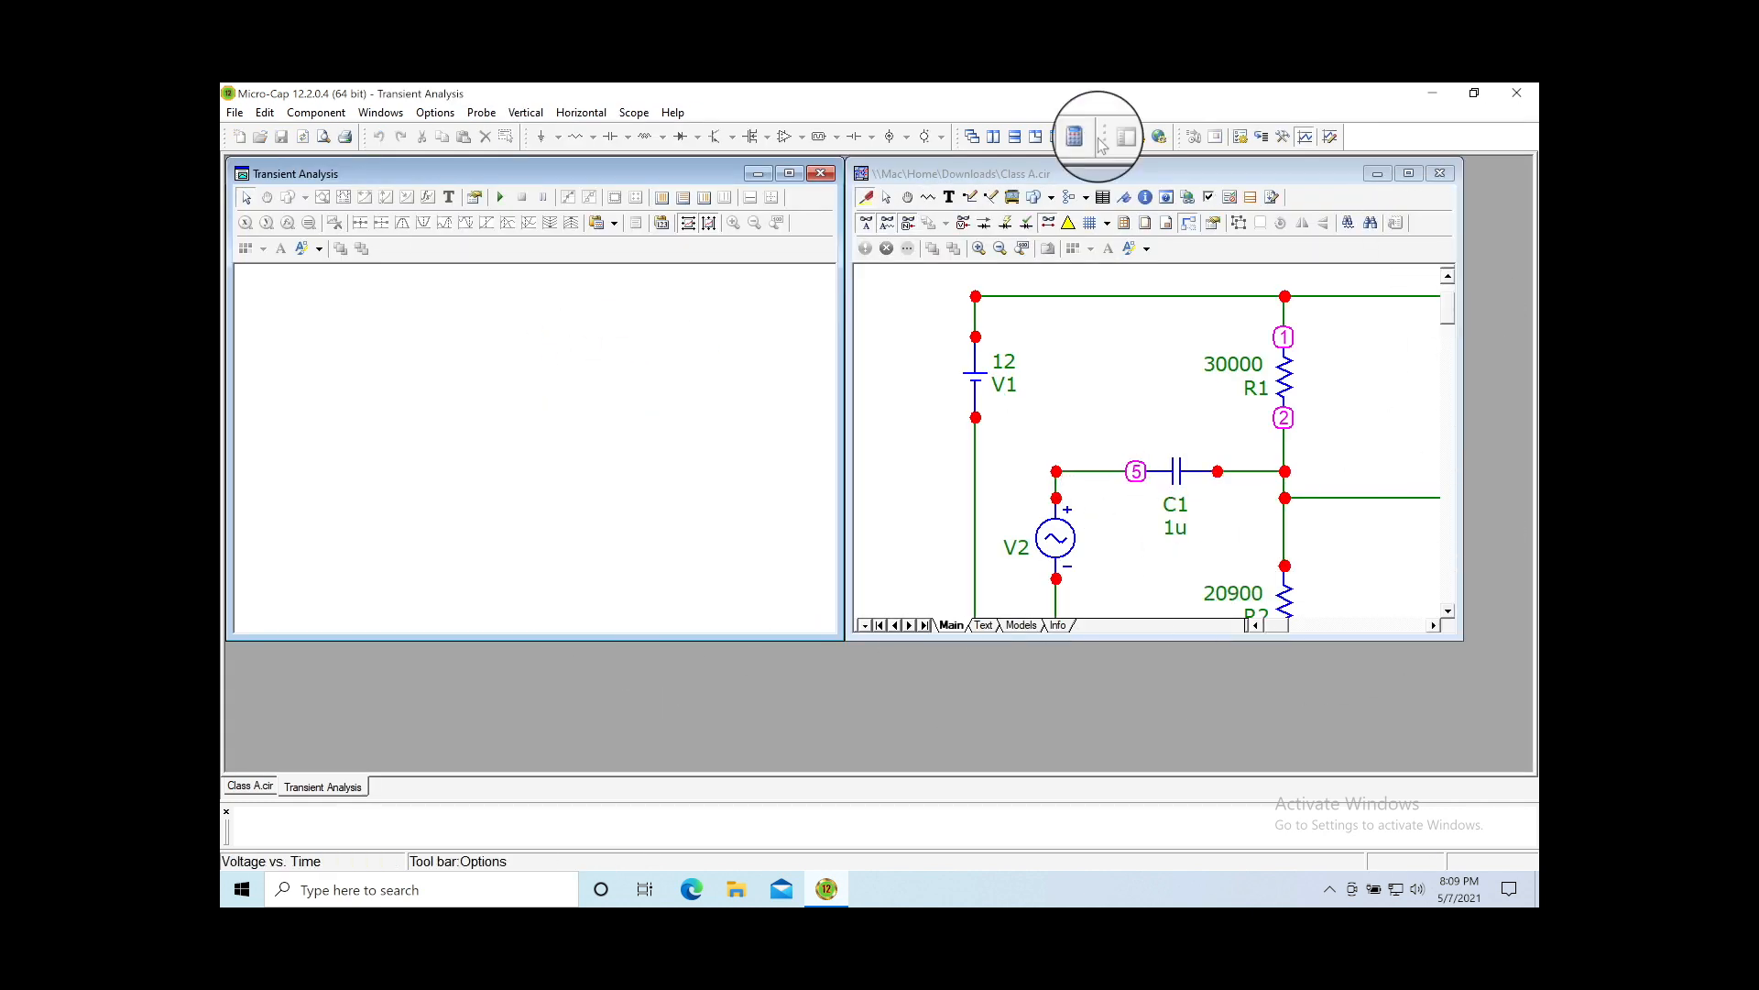
click(995, 140)
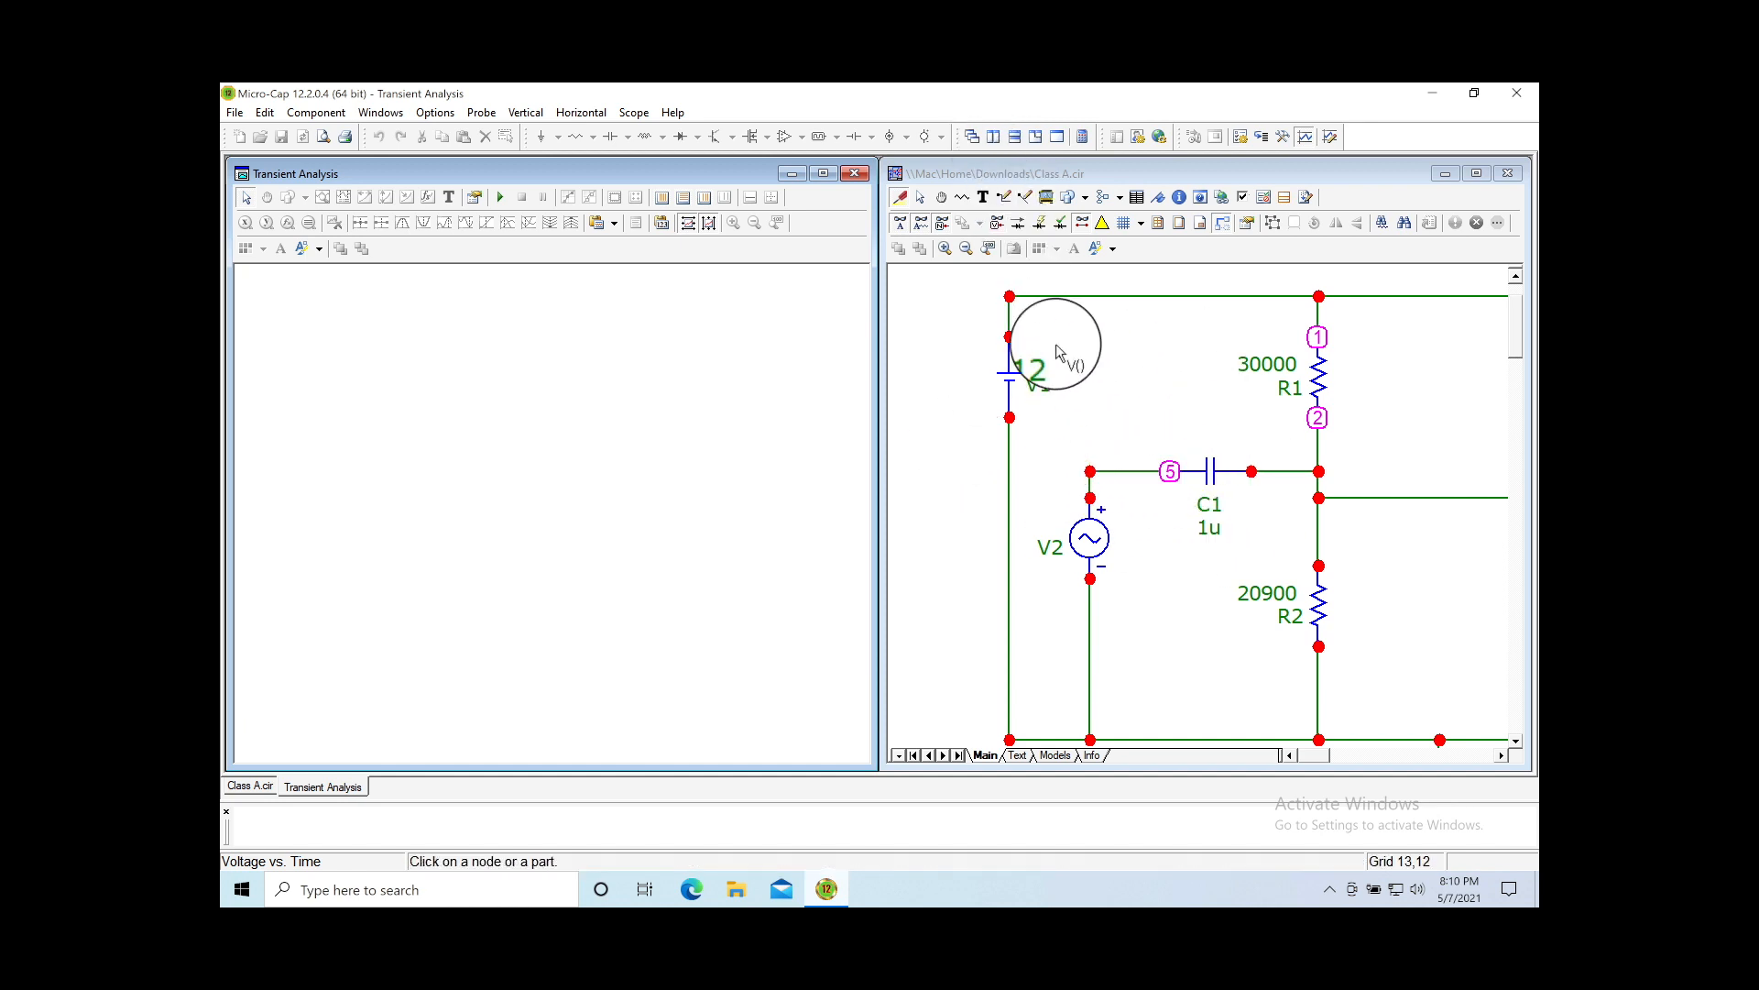
click(988, 250)
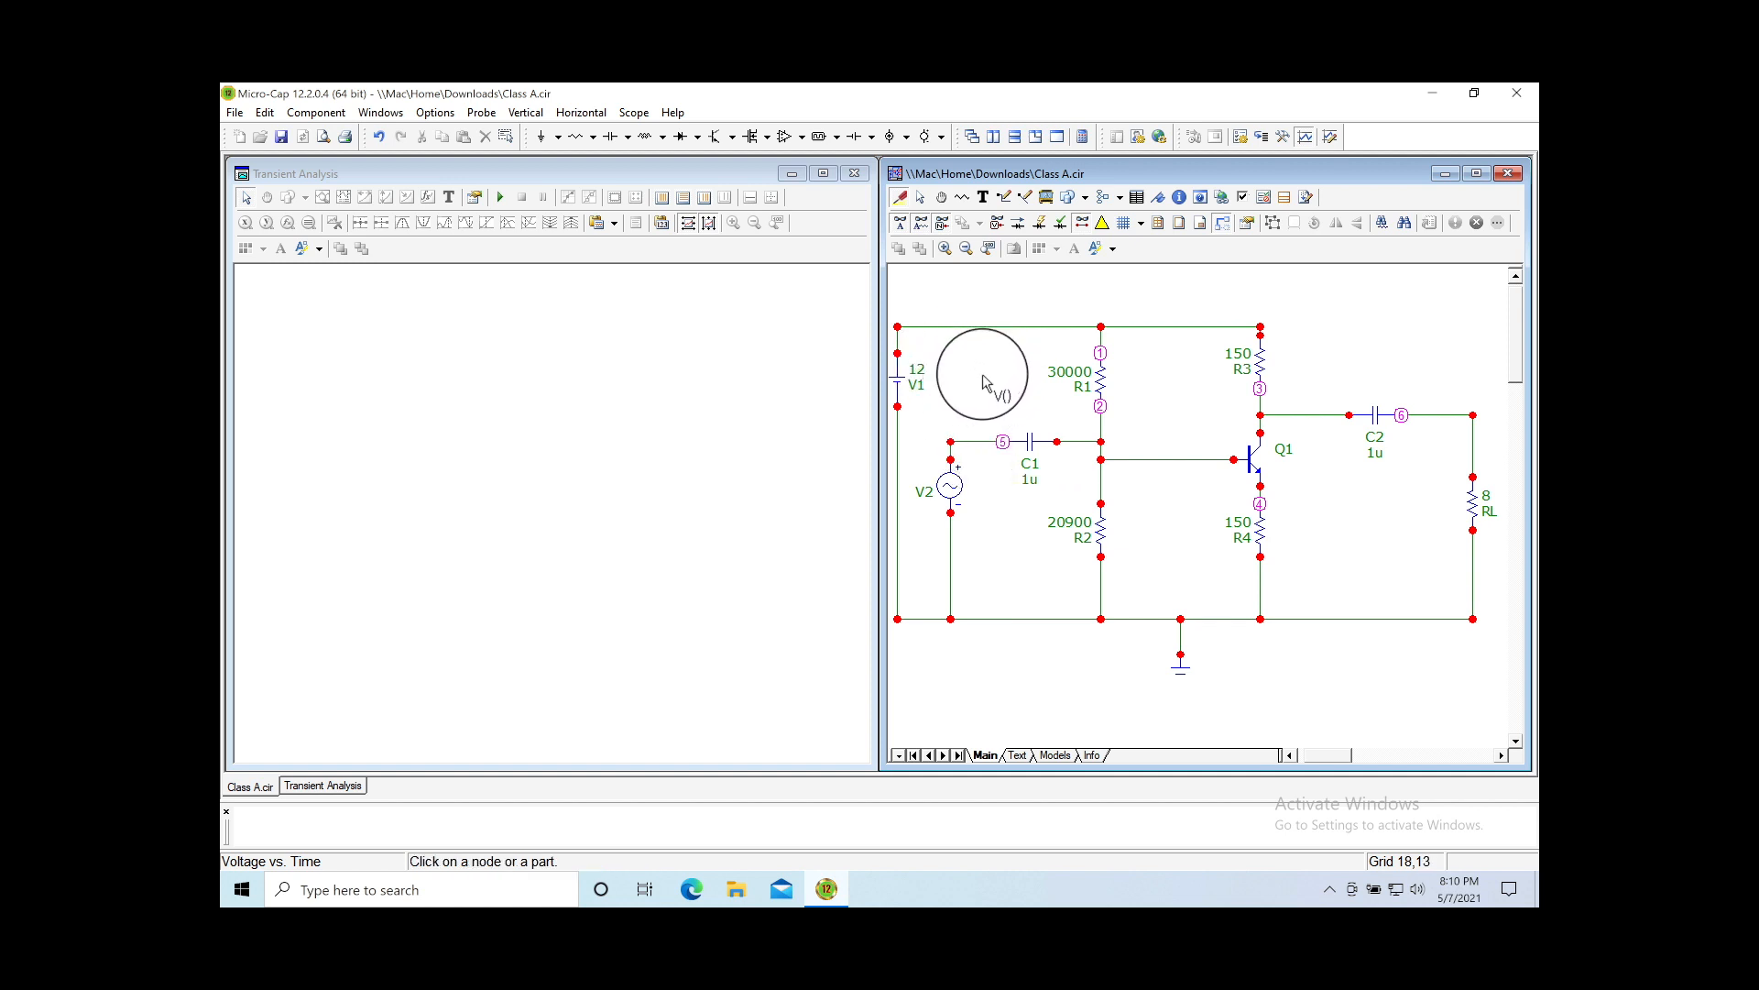
Step: Plot the node 2 base voltage V(2) and remove the node 5 trace
click(976, 444)
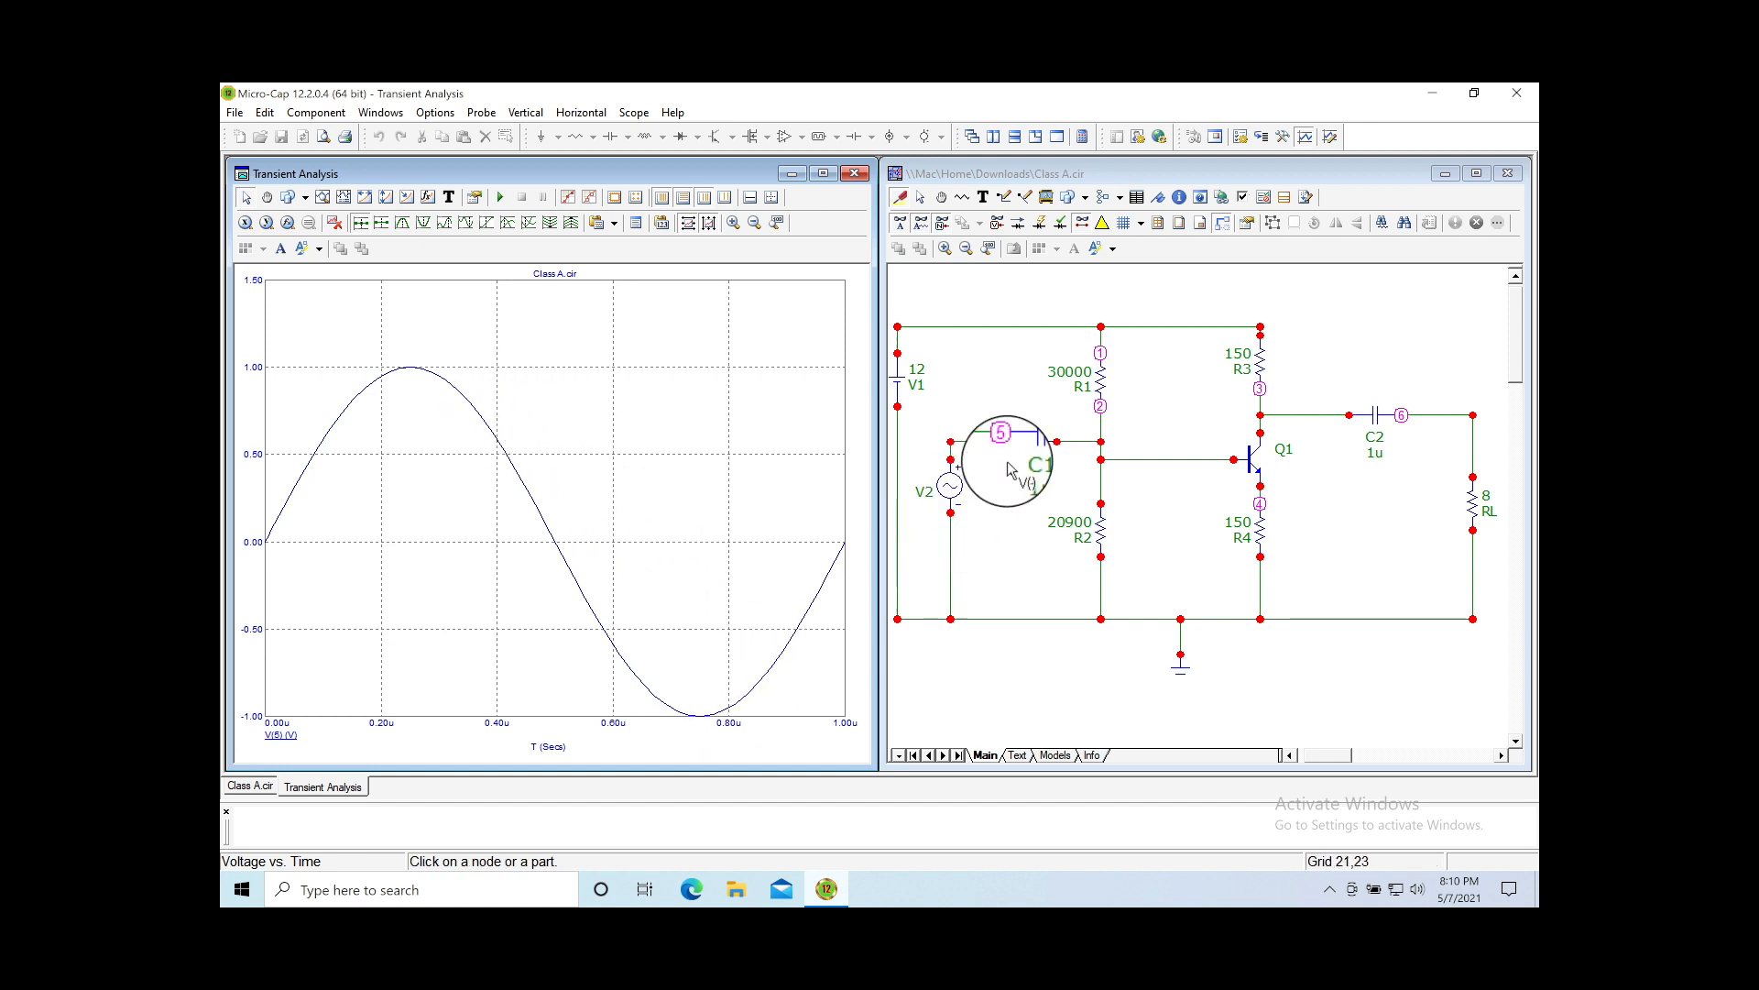
click(1081, 446)
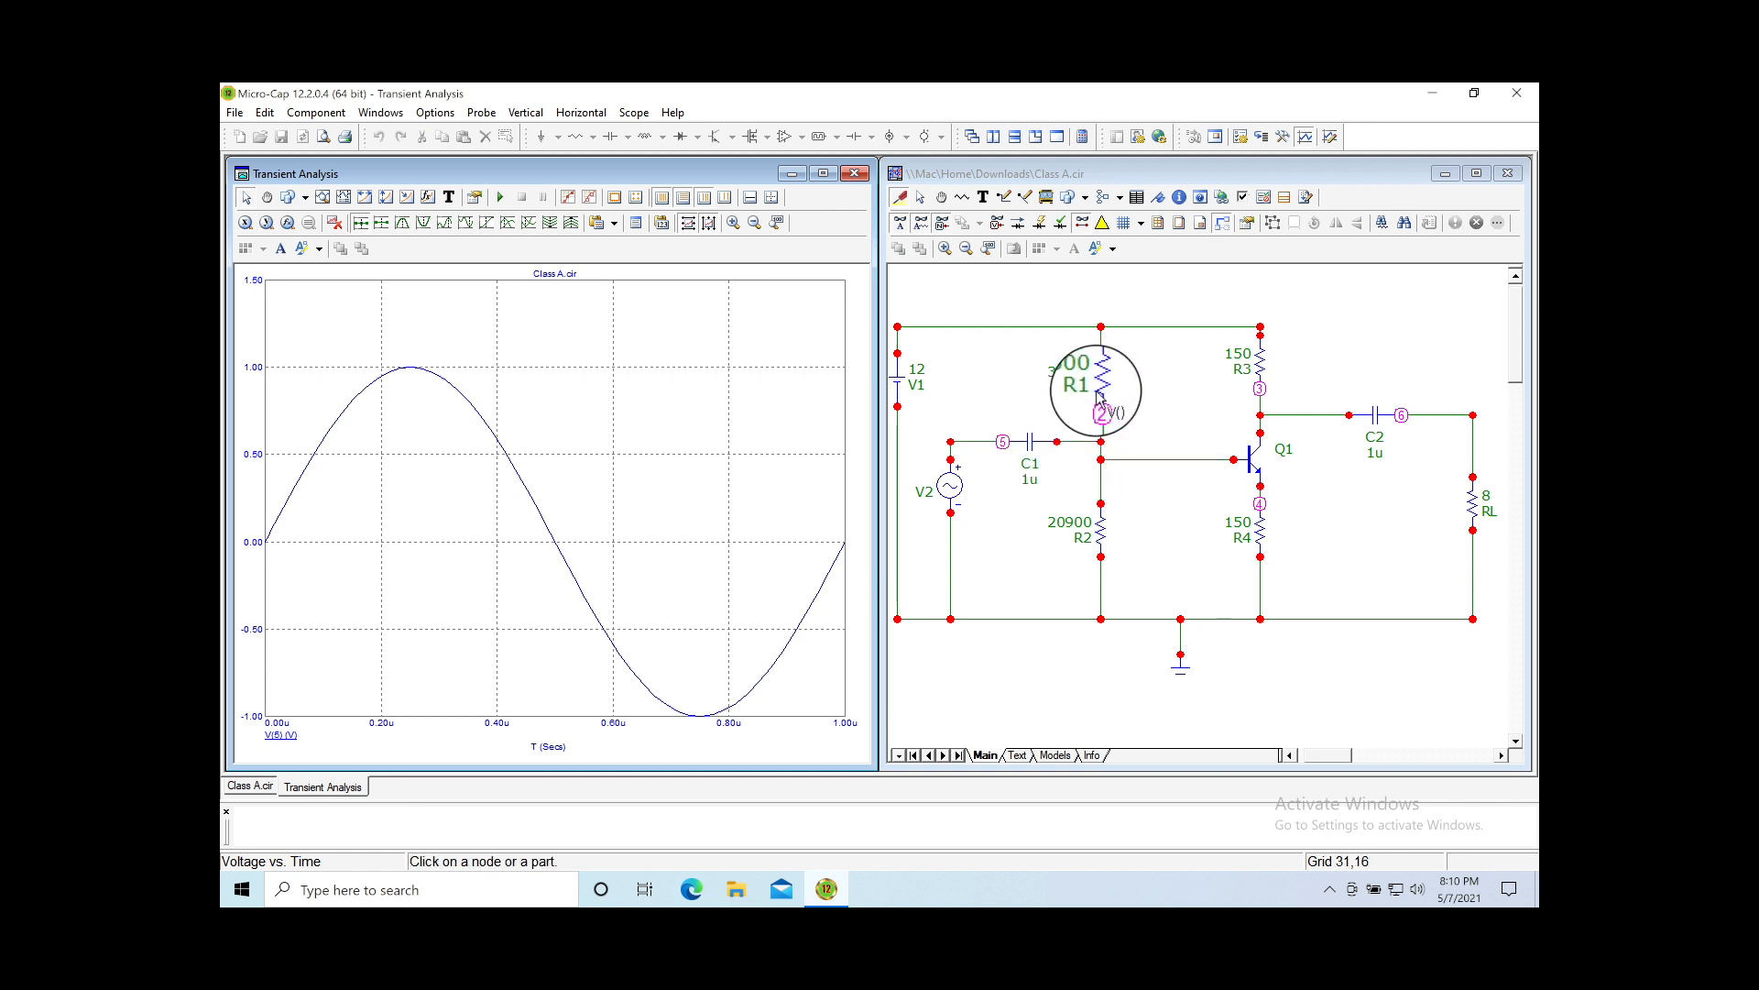
click(1088, 447)
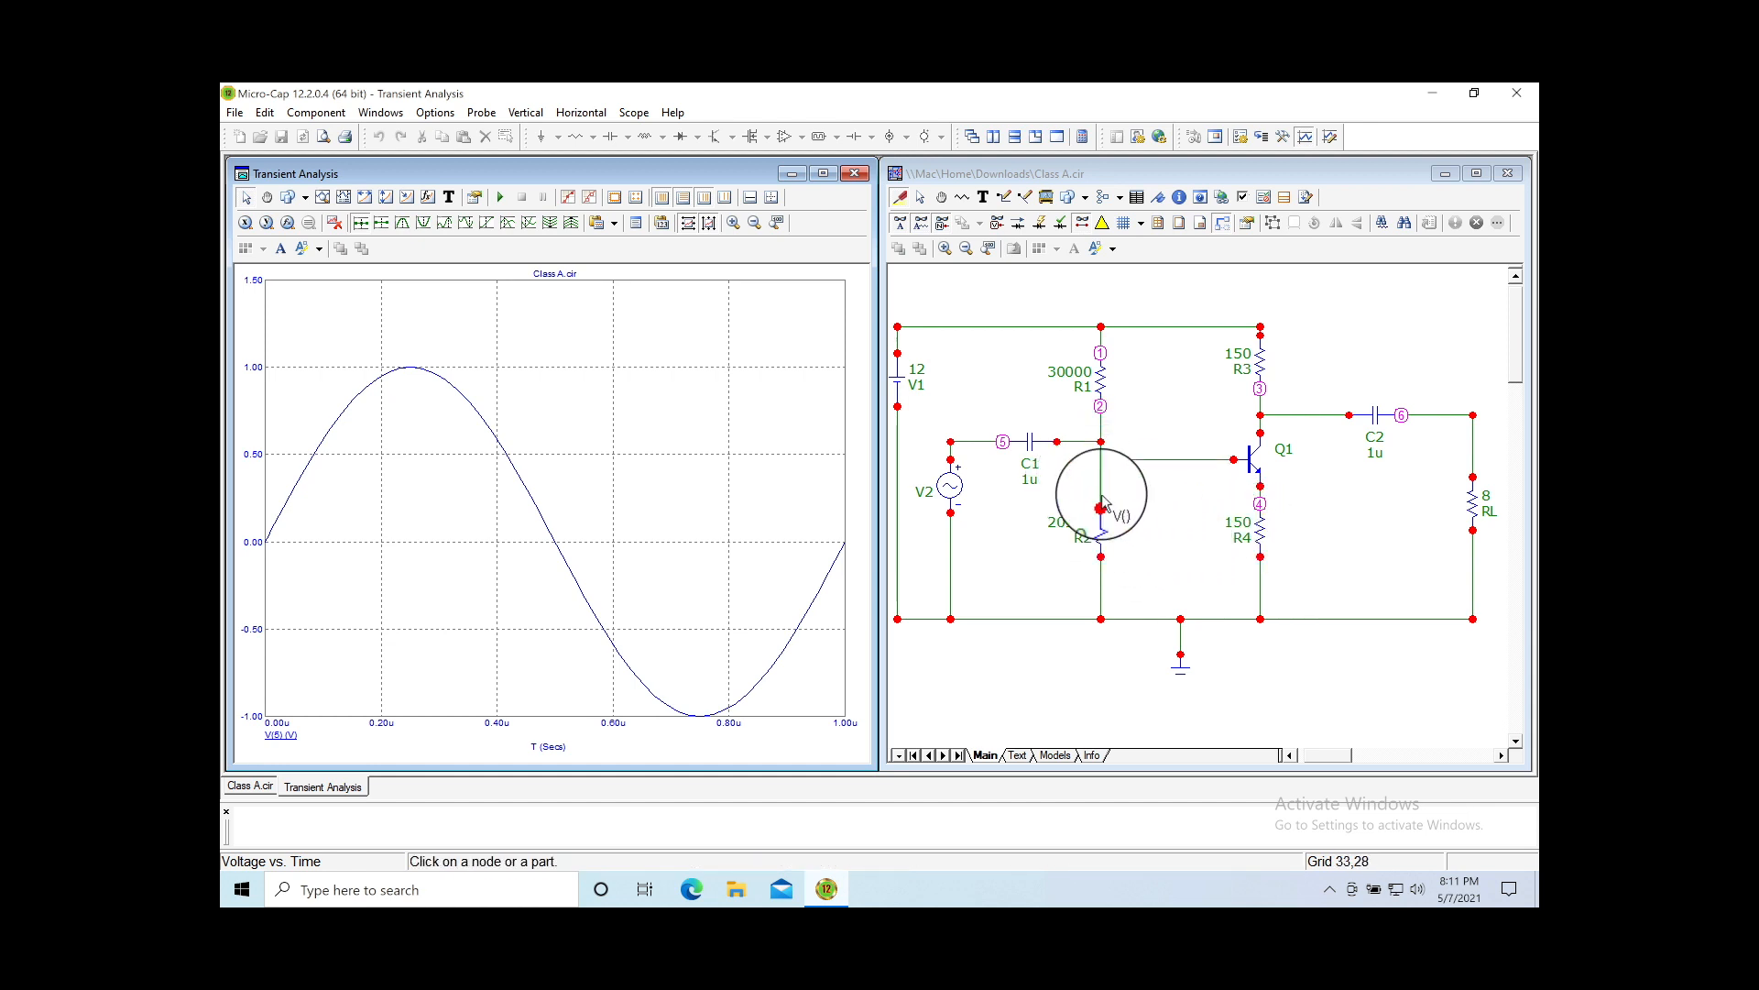
click(1090, 452)
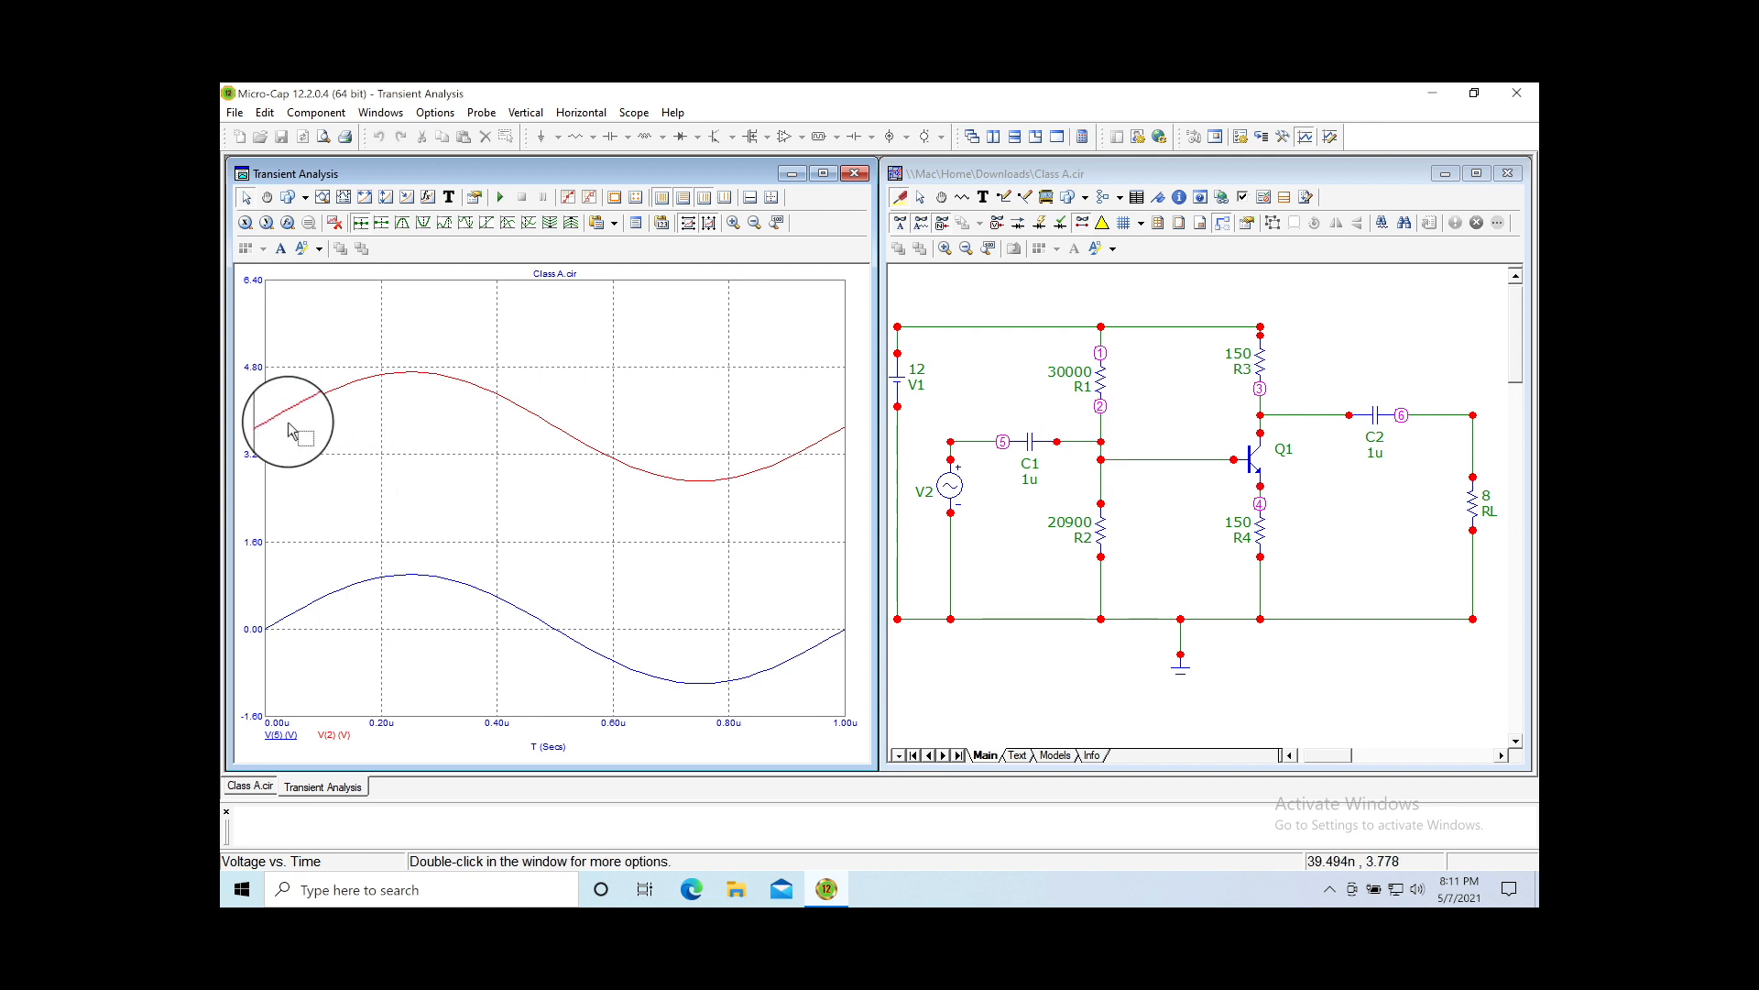
click(961, 446)
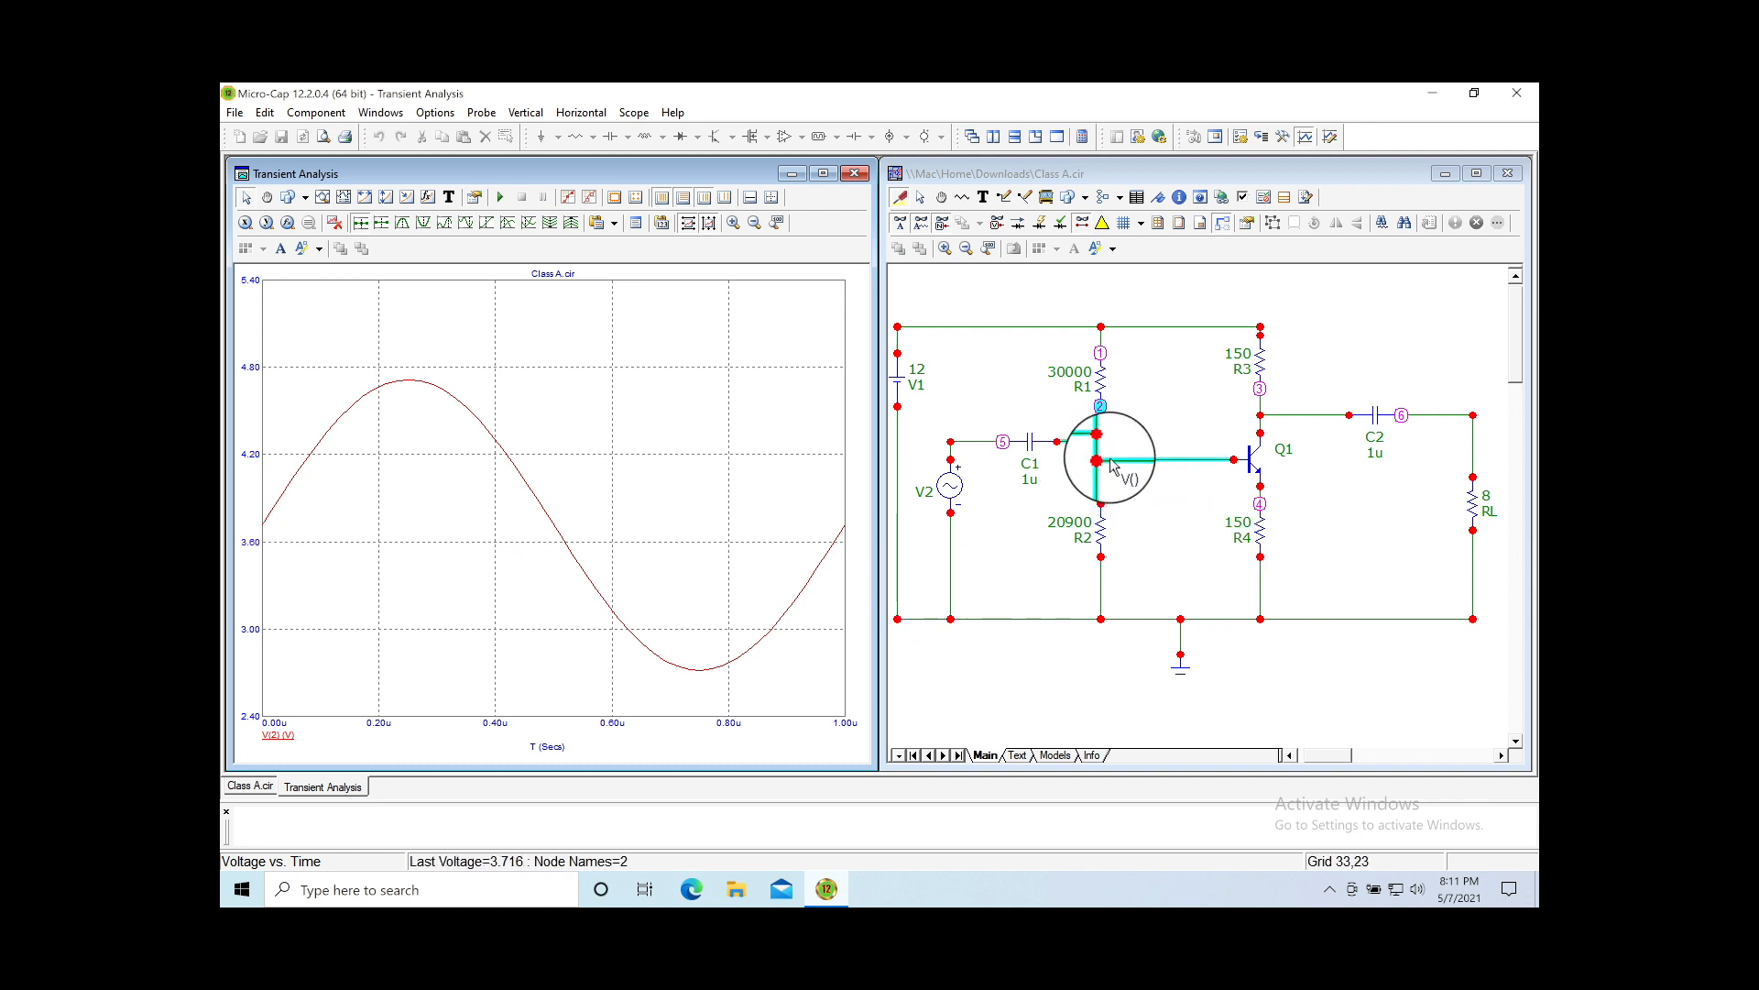
mouse_move(1116, 521)
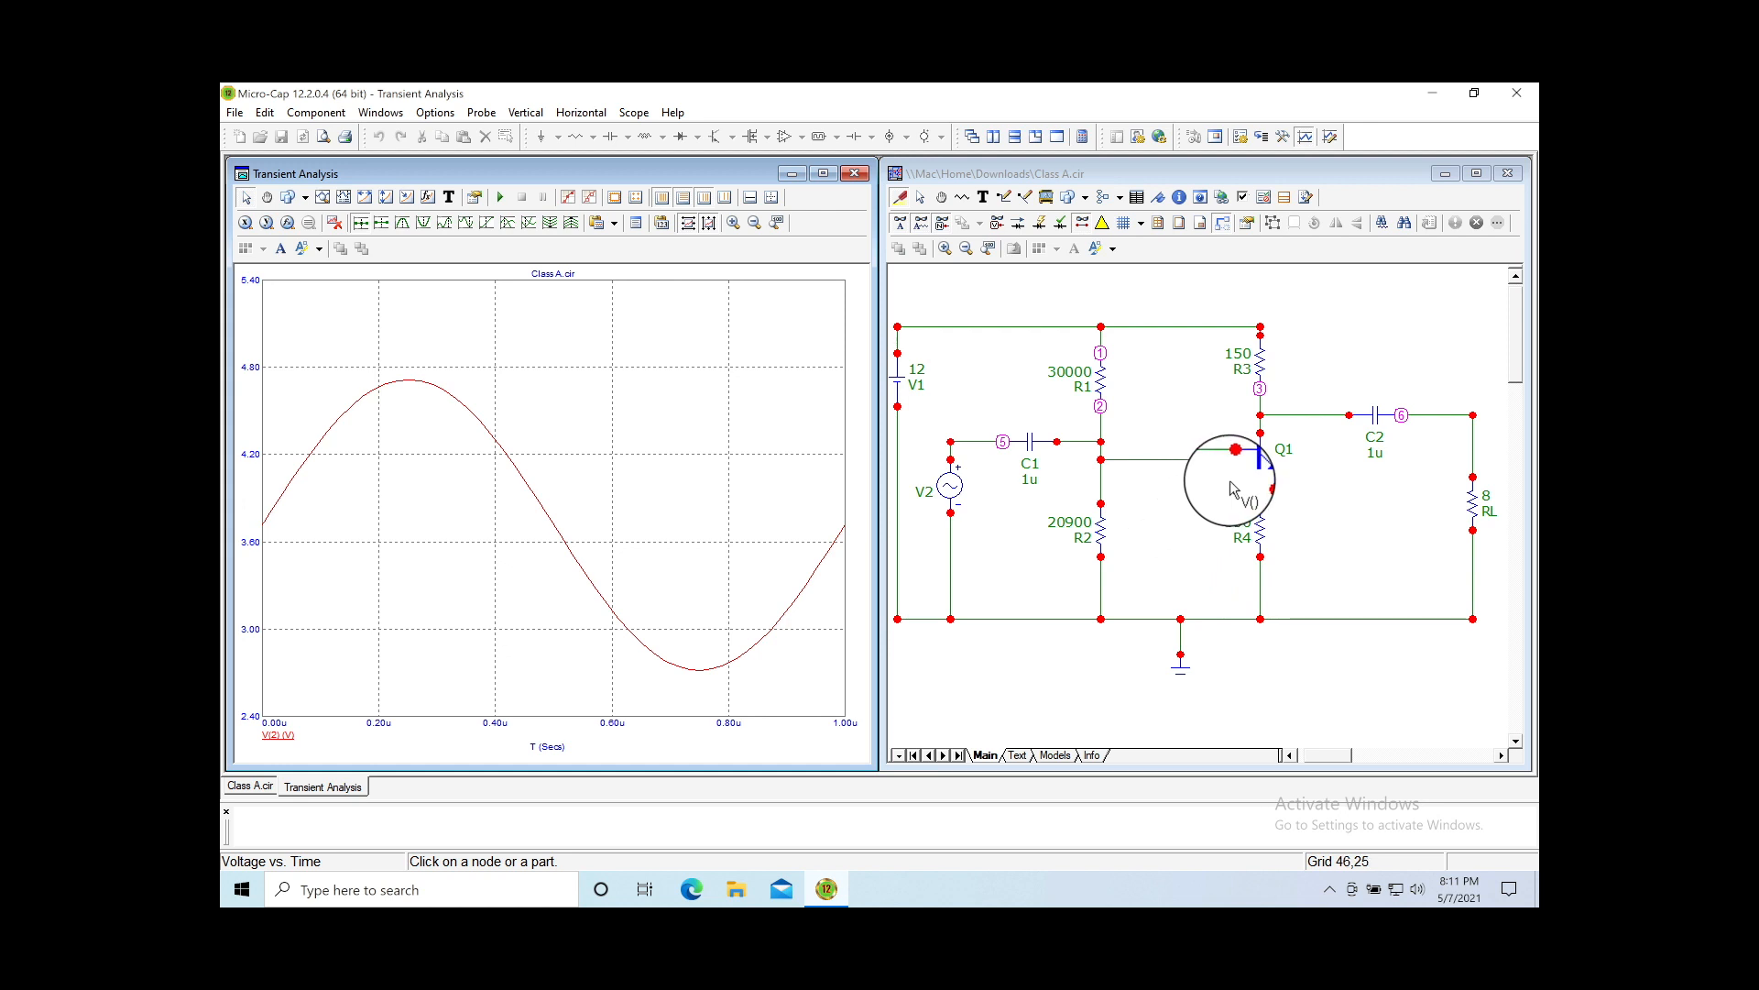
click(1134, 460)
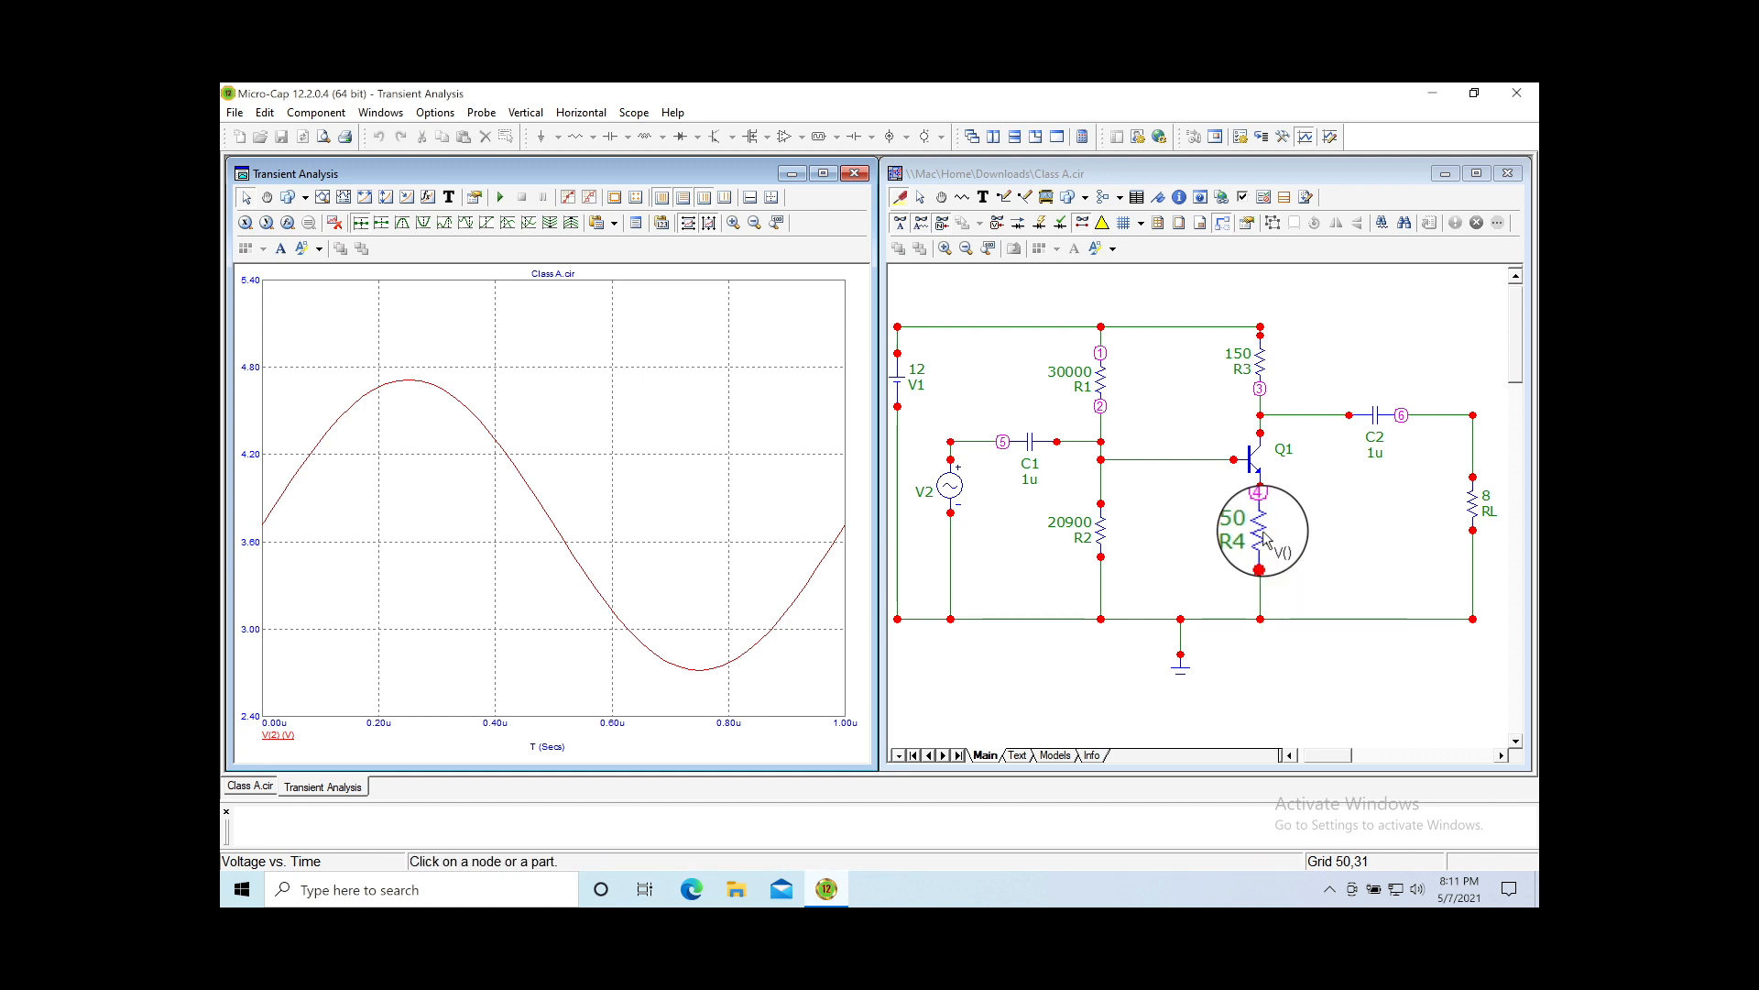
mouse_move(1265, 539)
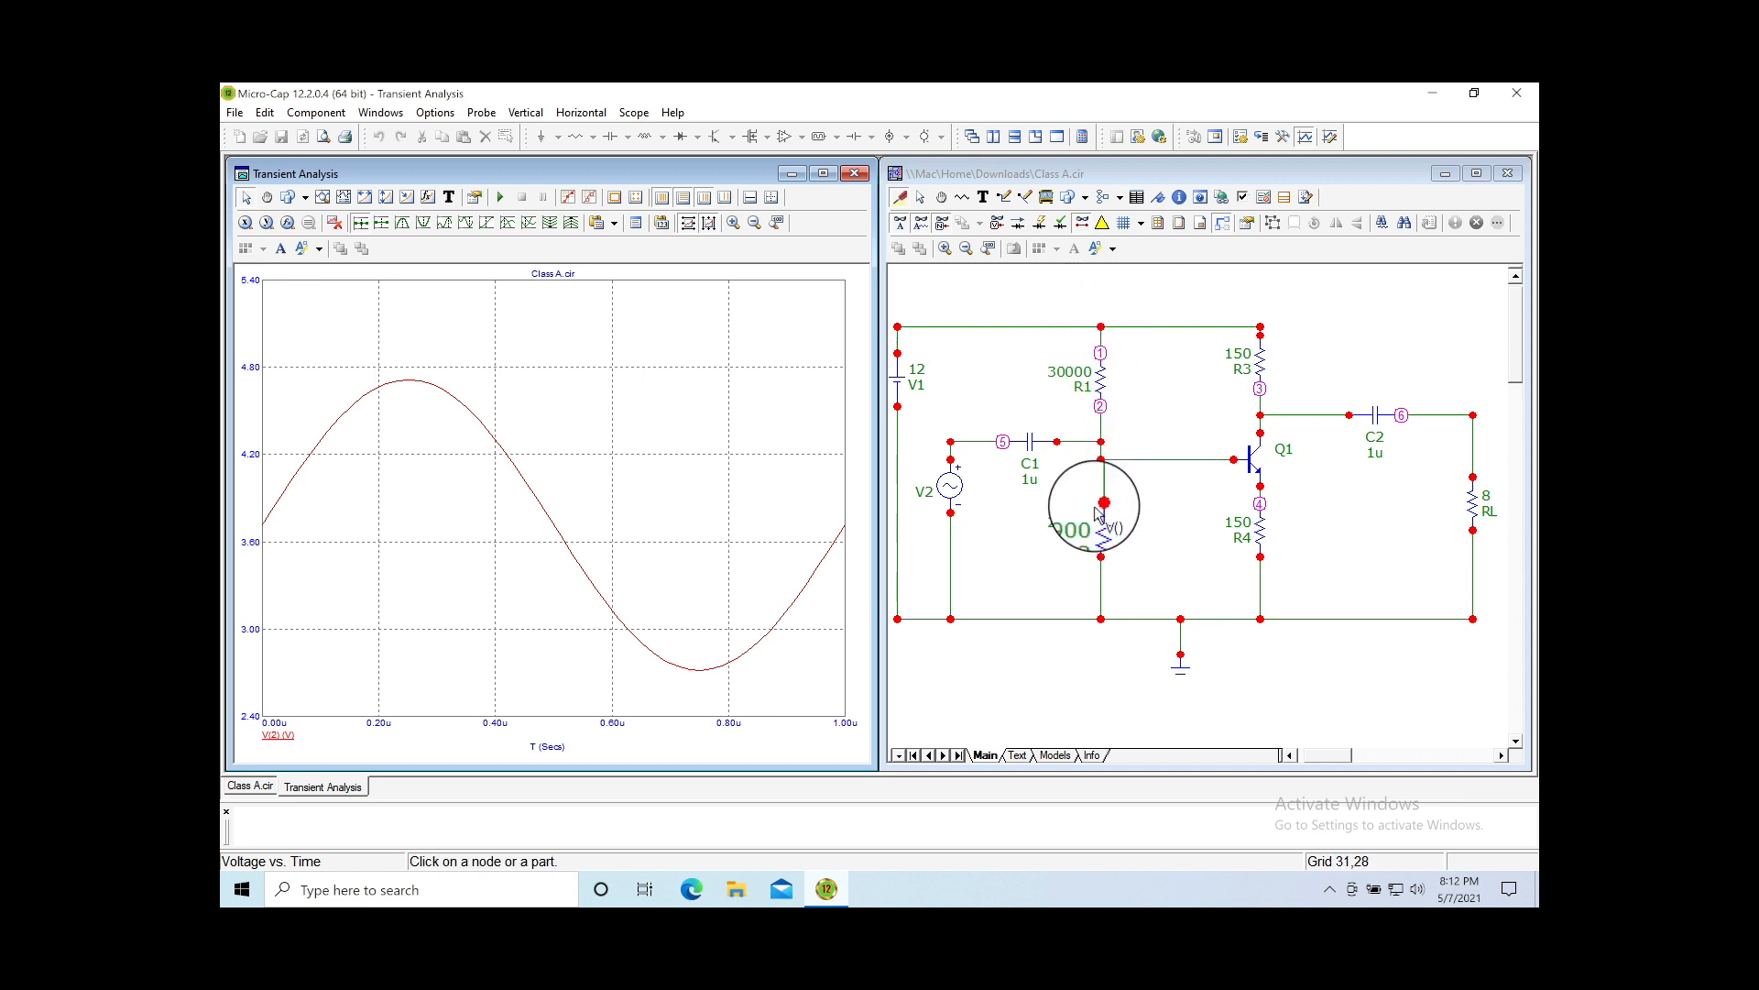
Step: Set bias resistors R2 and R1 both to 3000
click(919, 197)
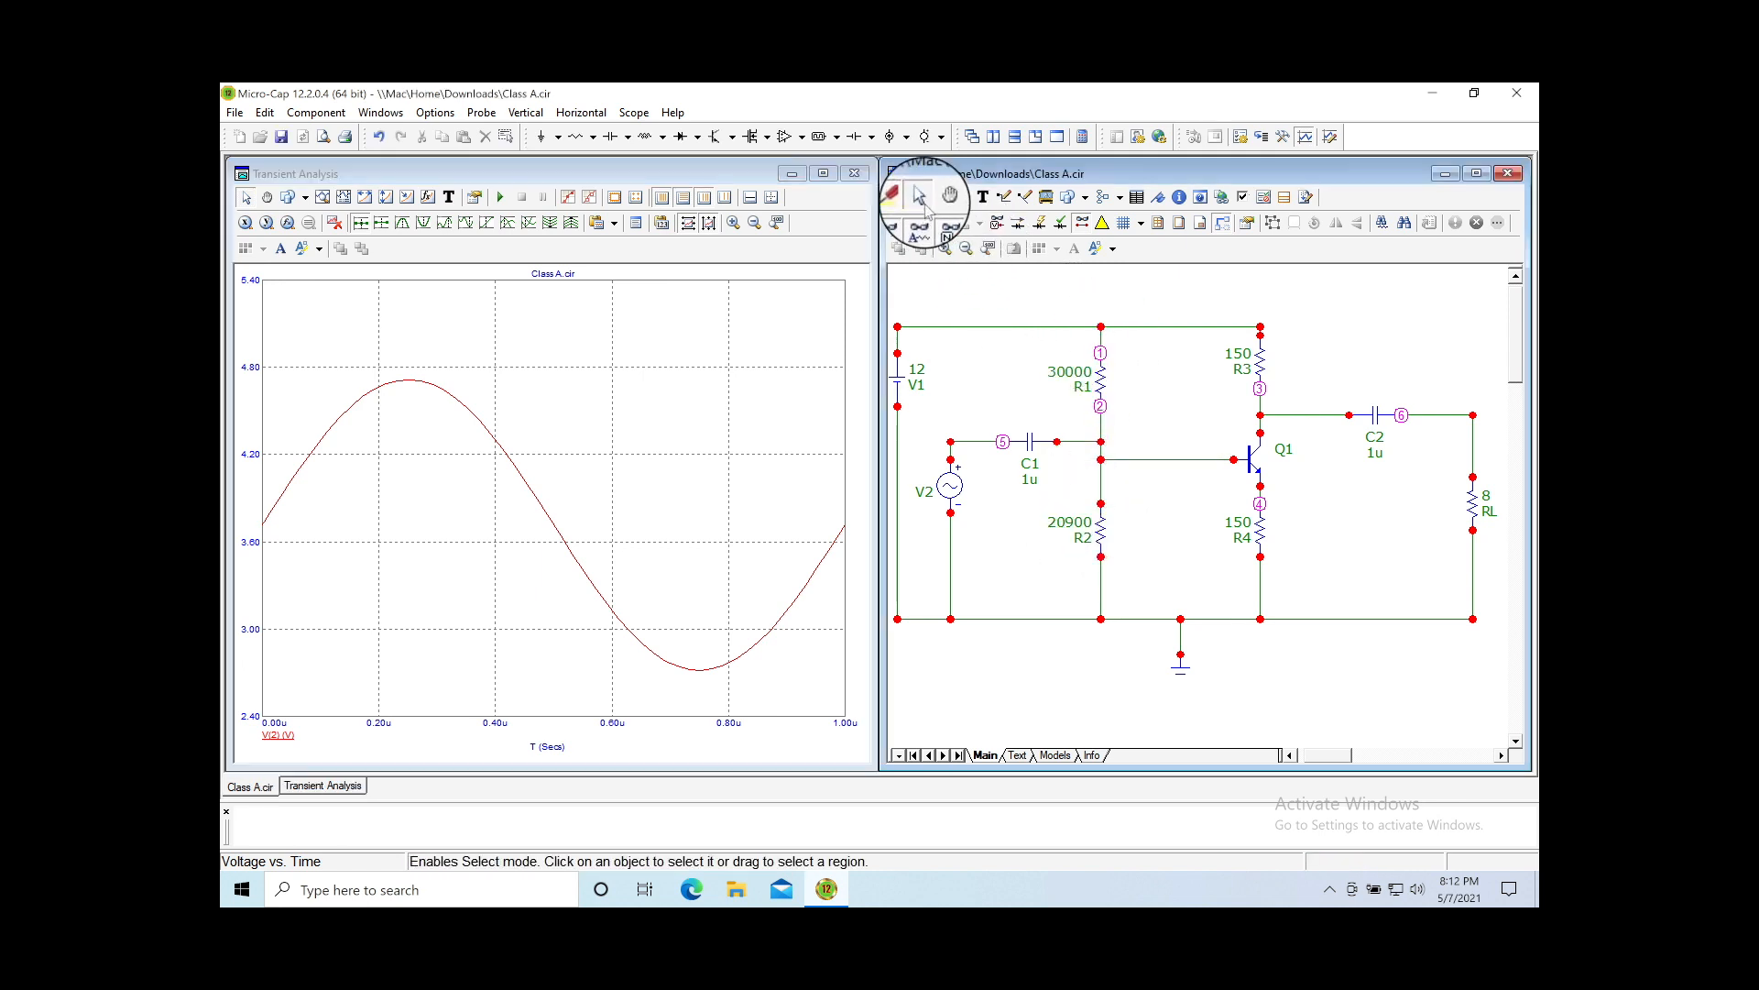
double_click(1073, 530)
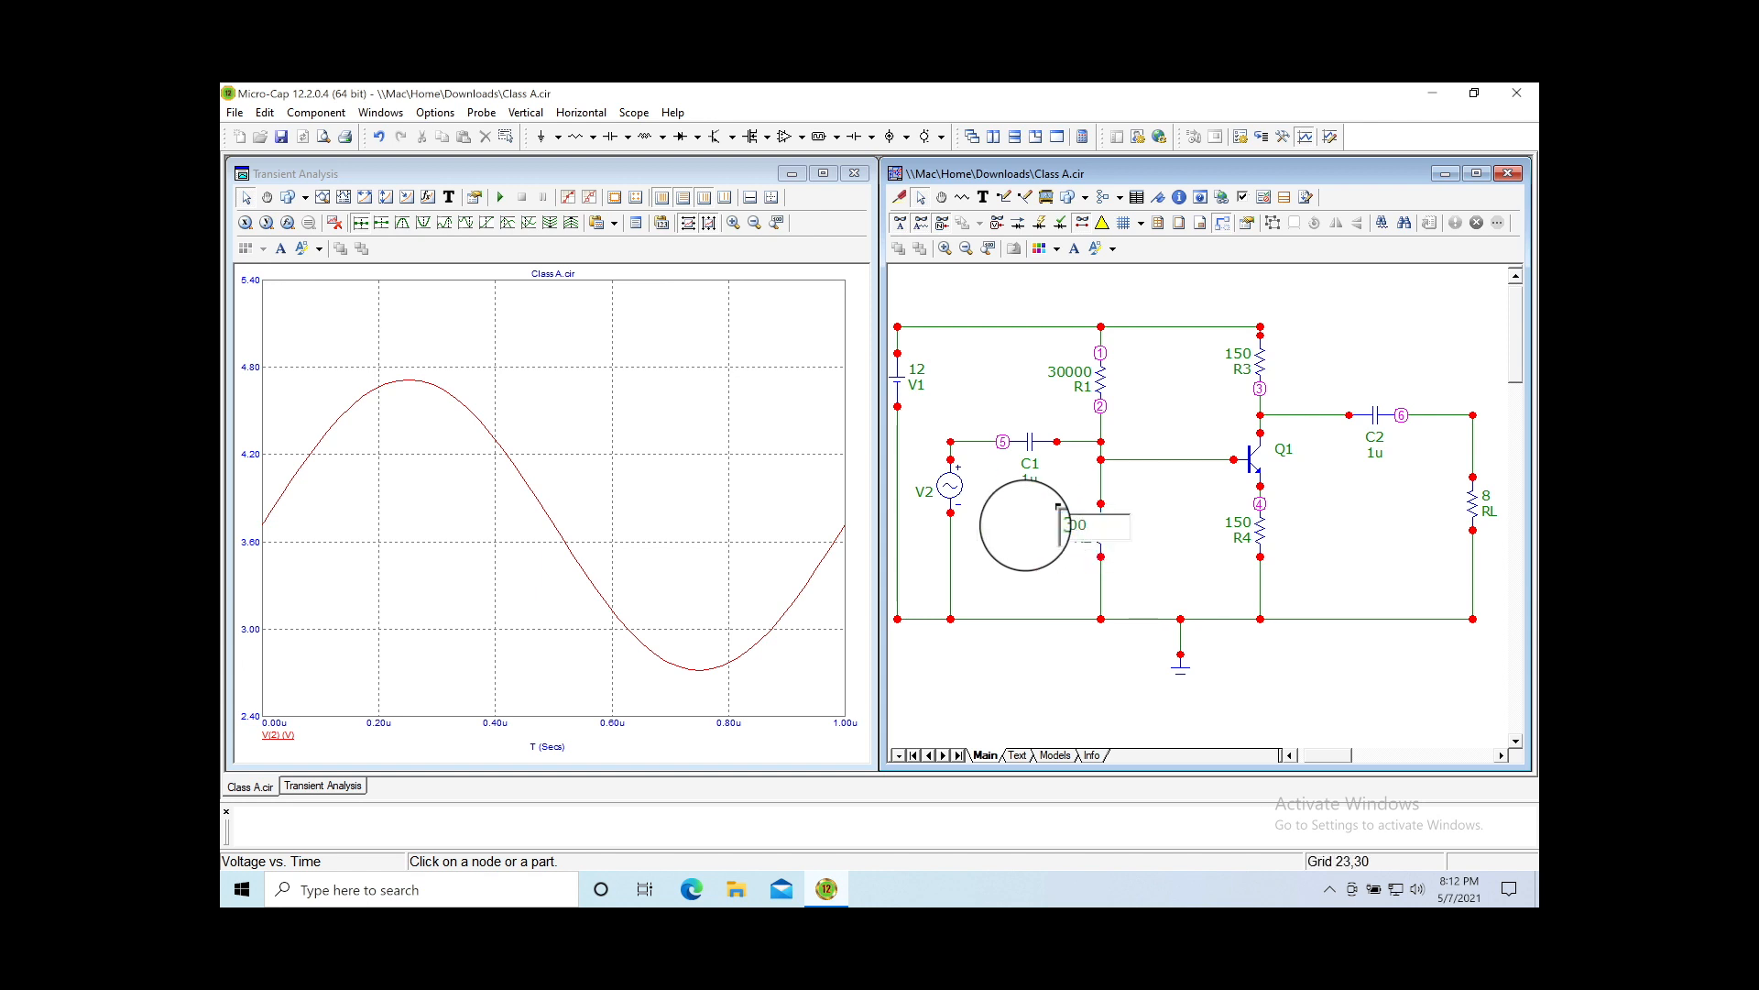
key(Return)
double_click(1072, 376)
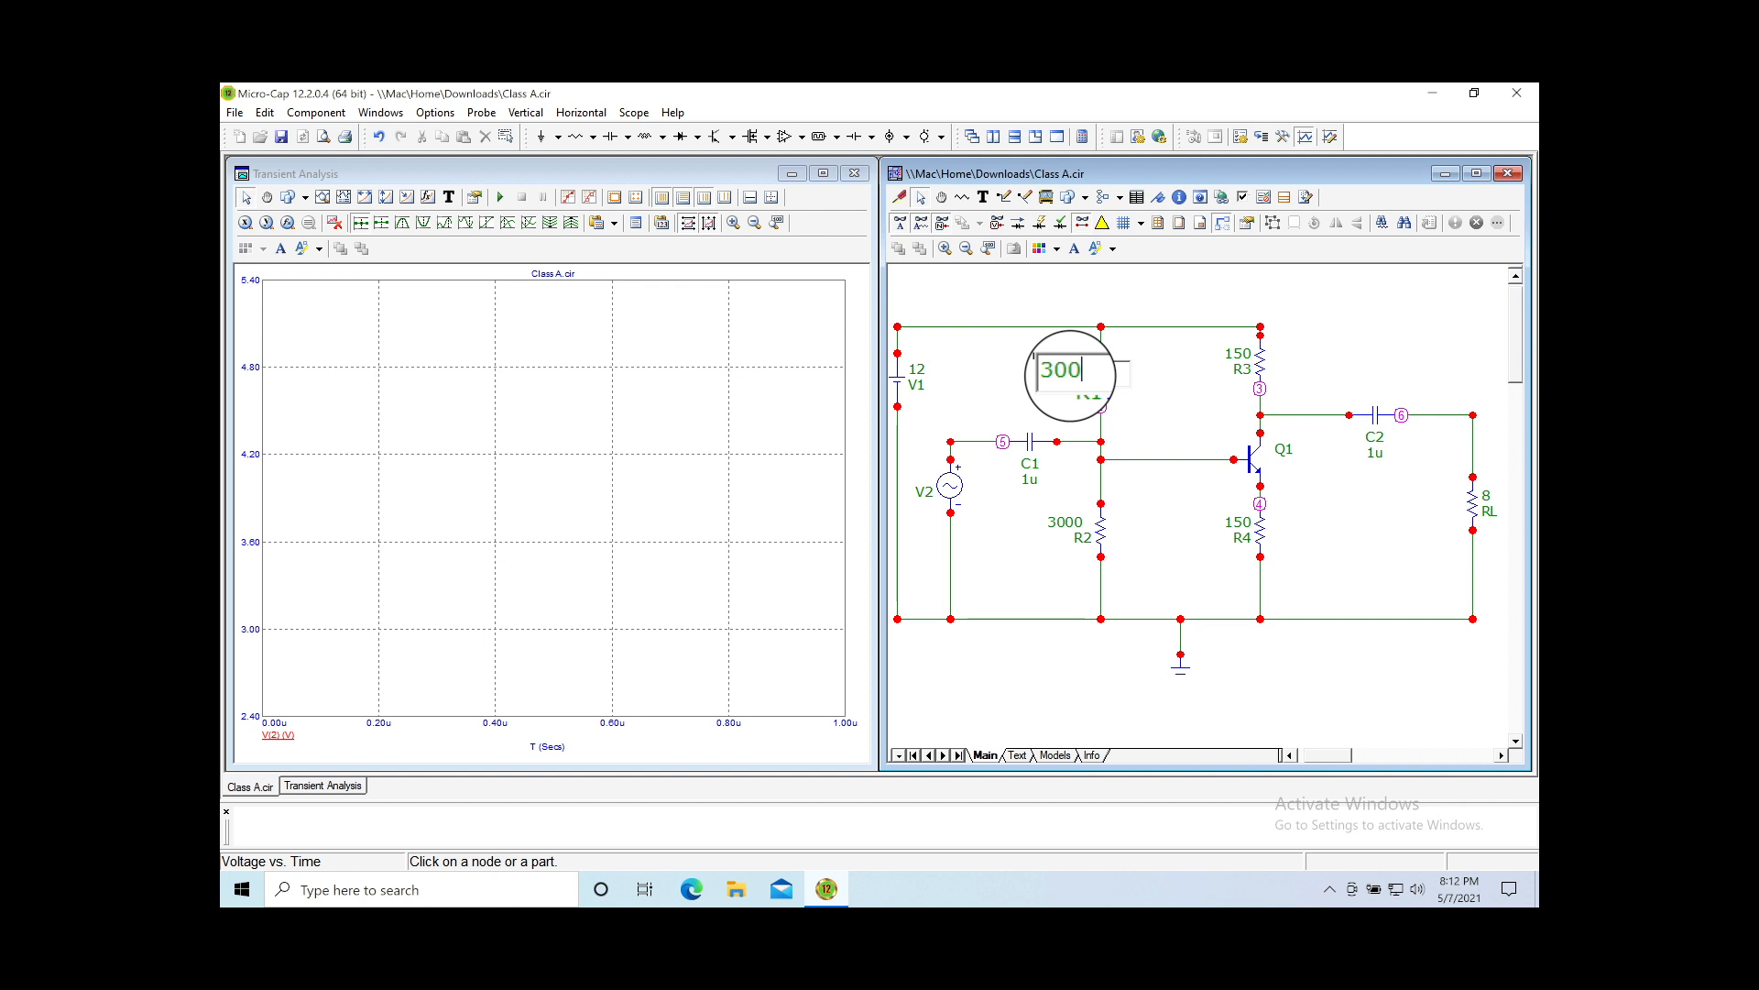
key(Return)
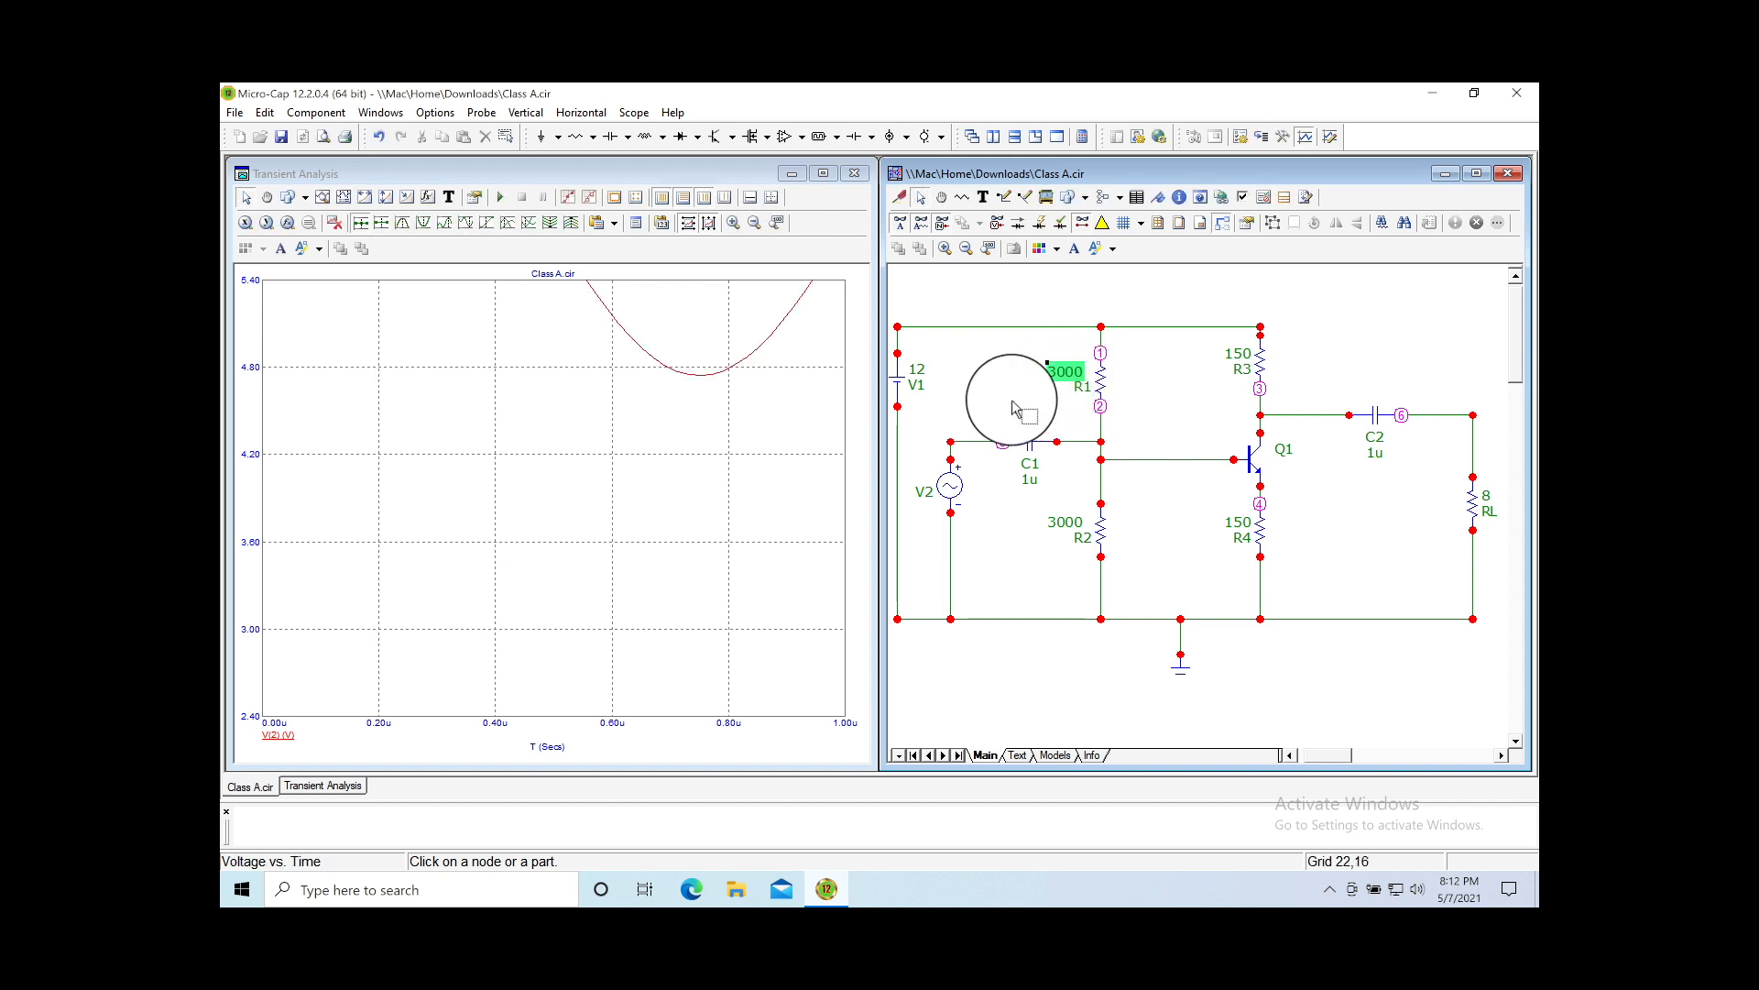
Step: Auto-scale the transient plot and bring the schematic window to the front
click(777, 223)
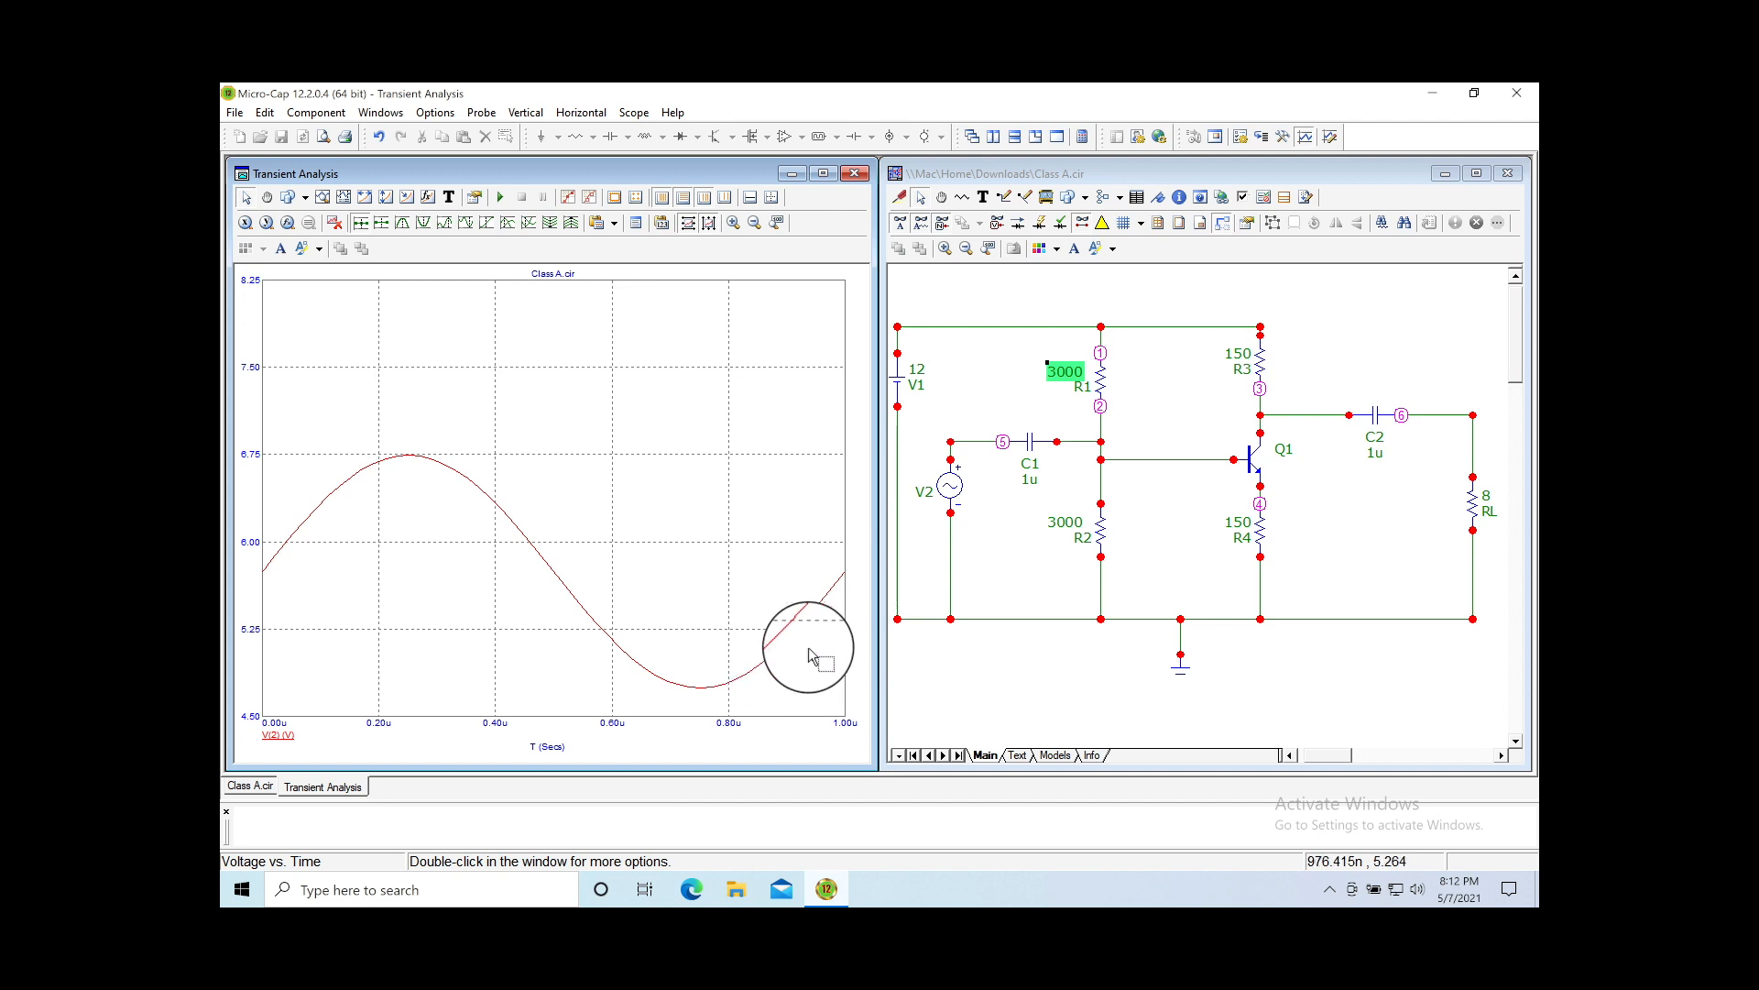
mouse_move(1156, 469)
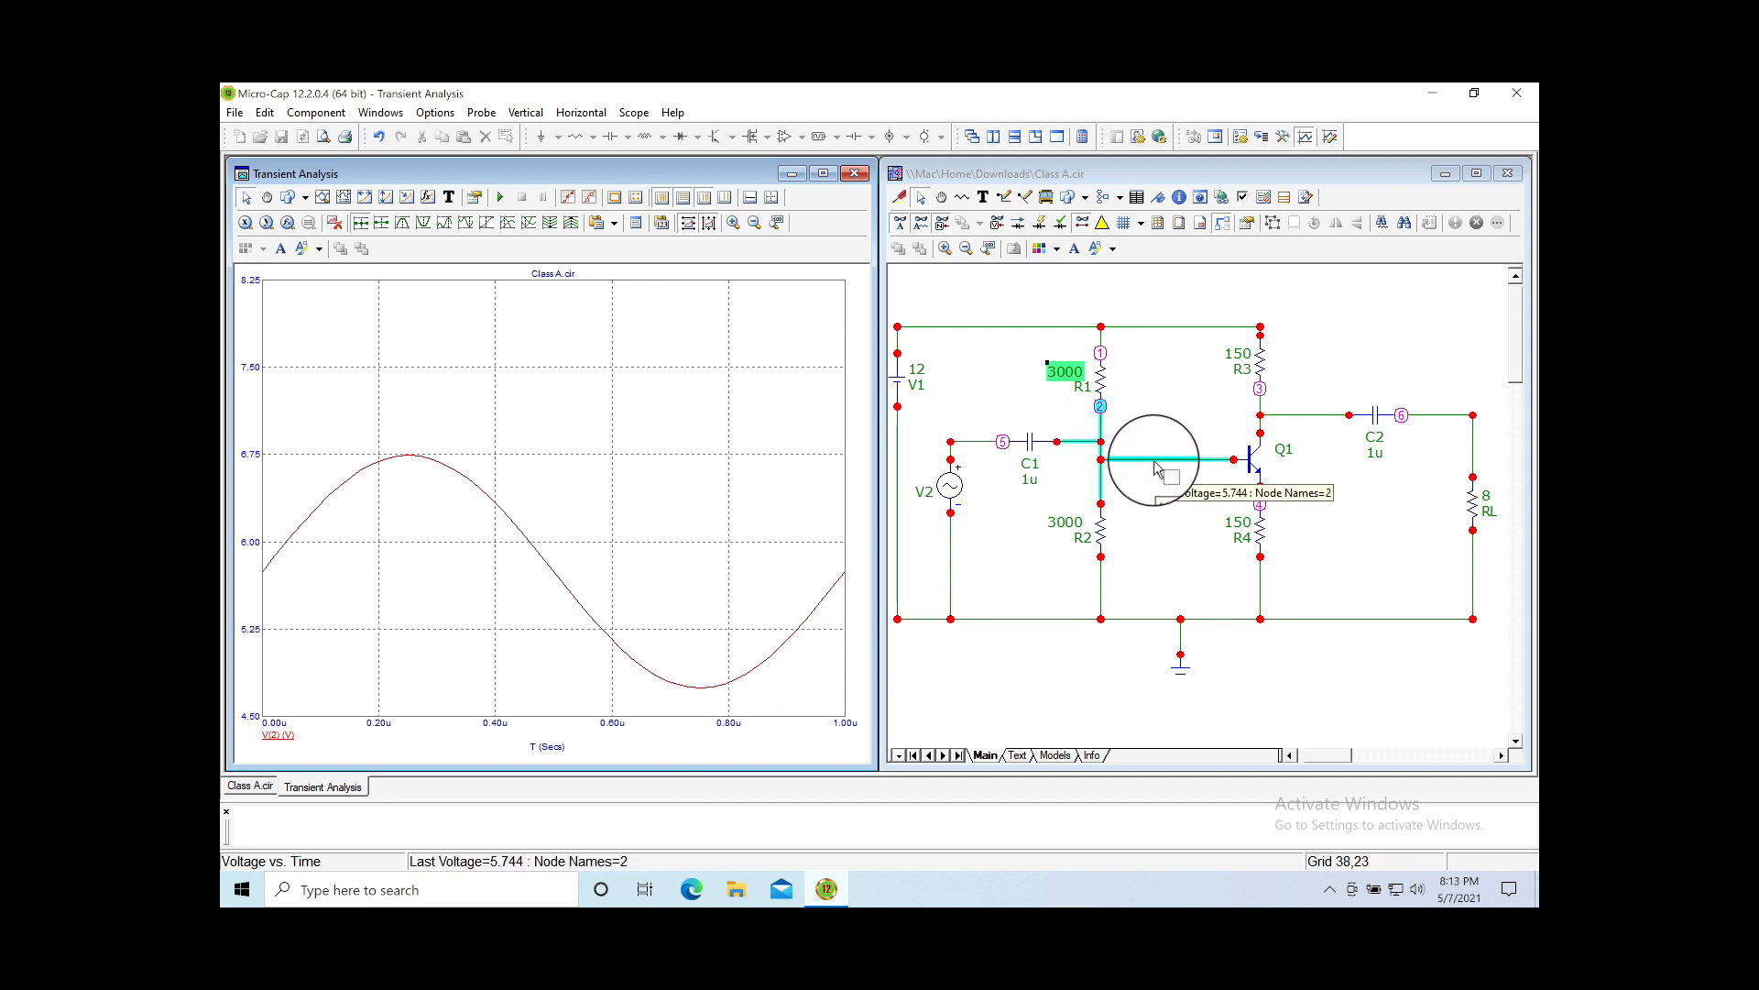
click(1170, 524)
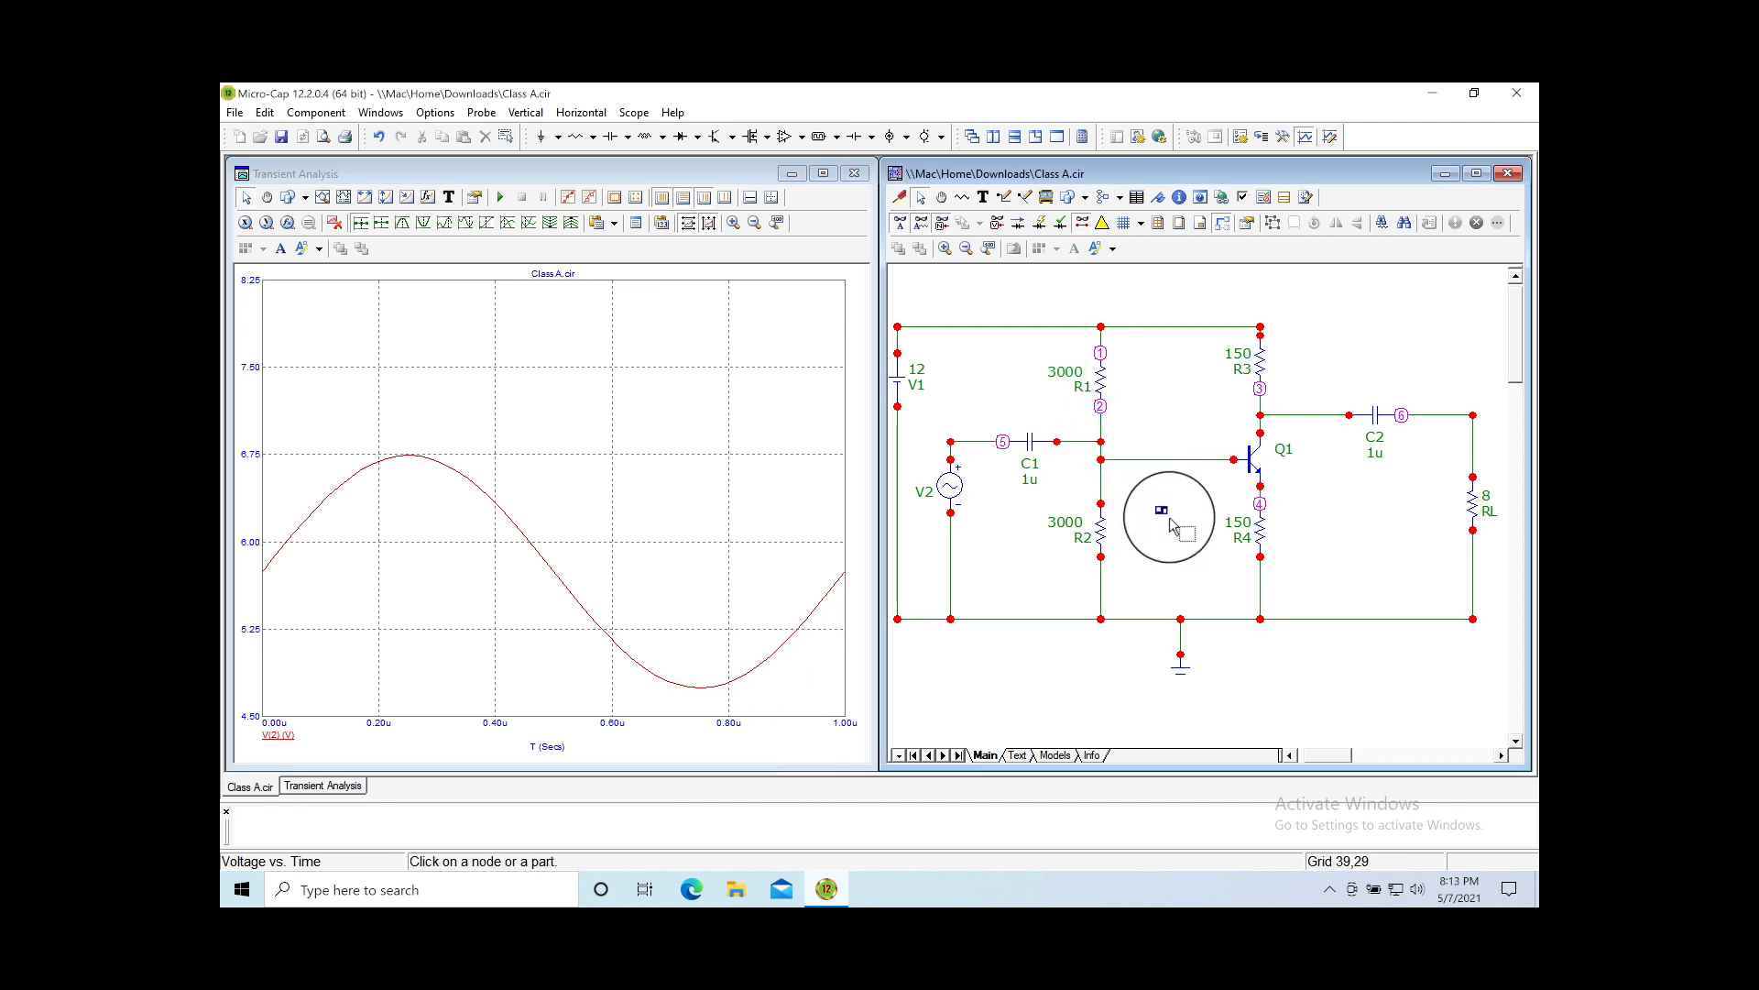
Step: Probe node 3 to plot V(3) and remove the V(2) trace
mouse_move(1103, 524)
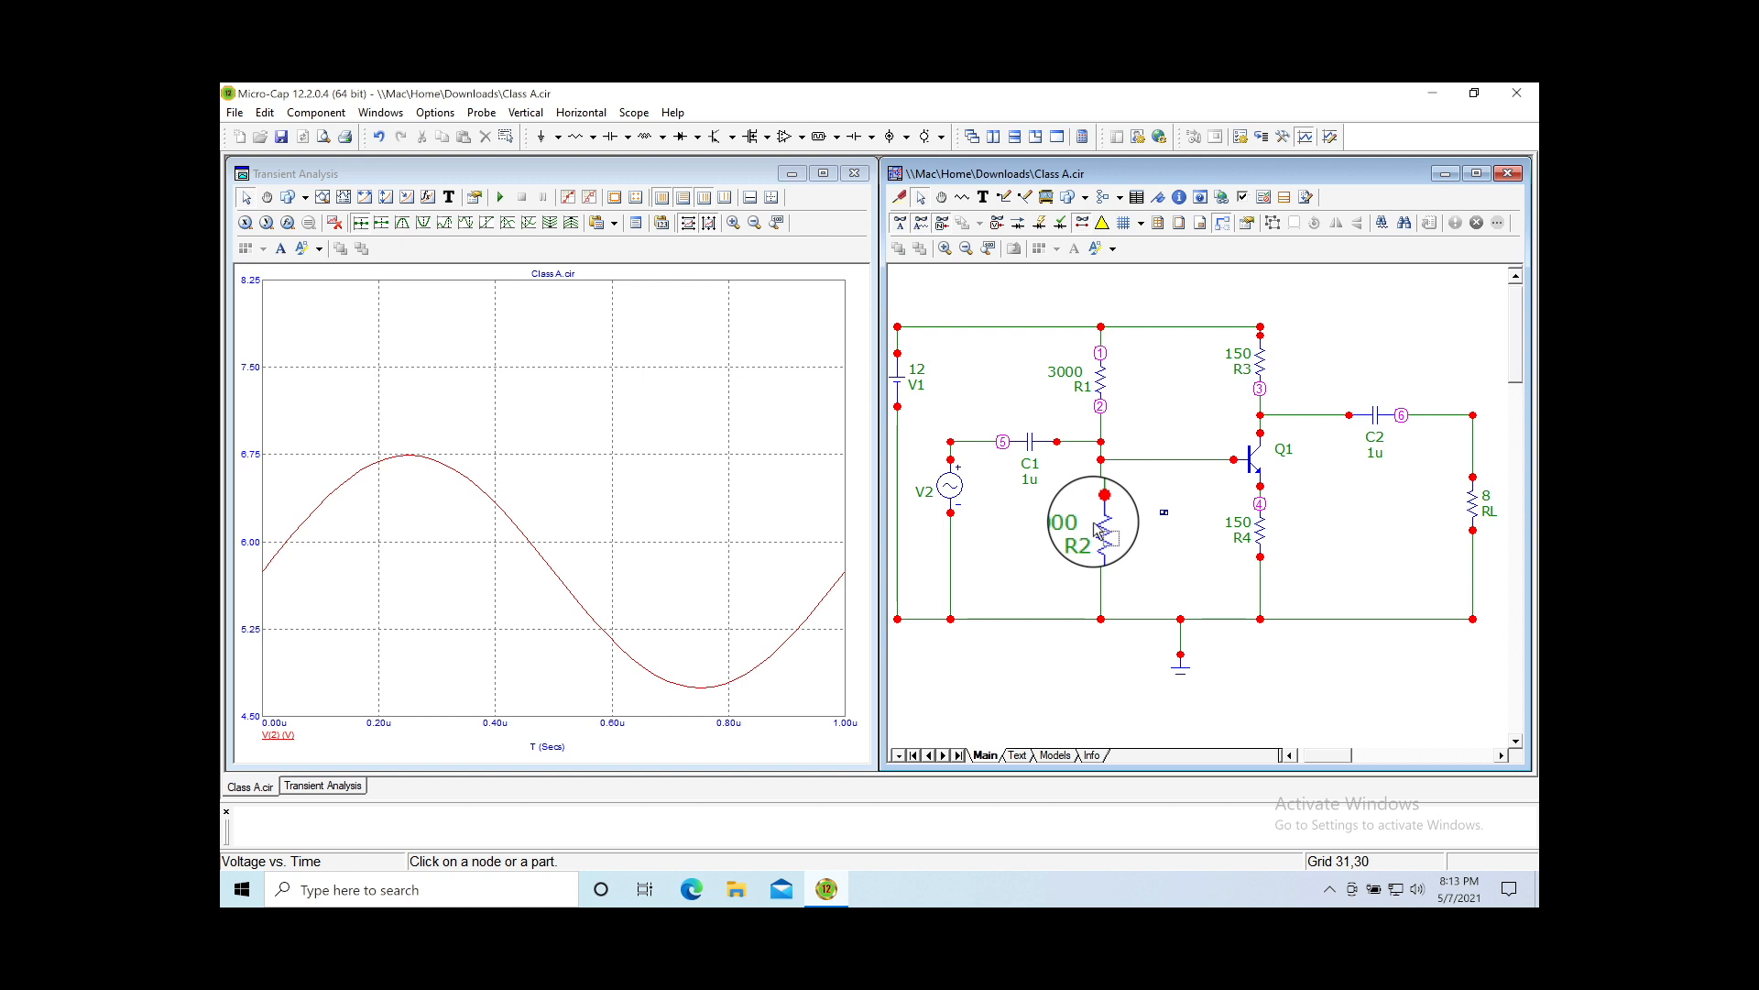
click(901, 199)
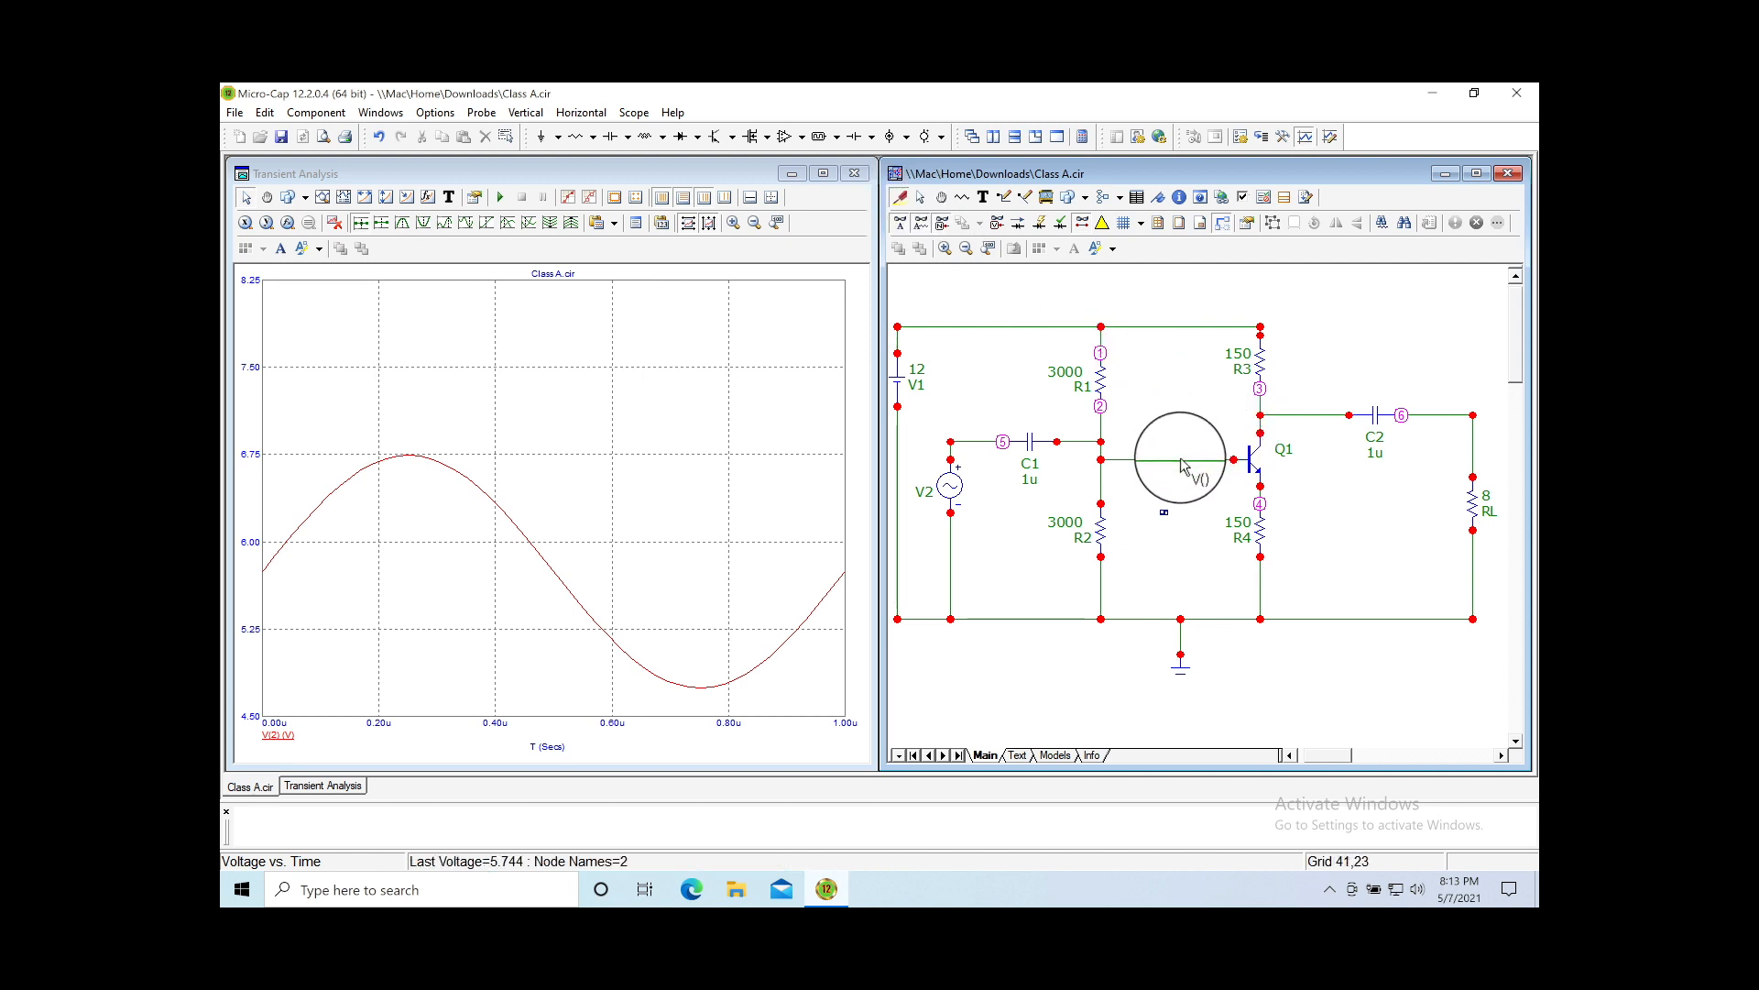
click(1294, 419)
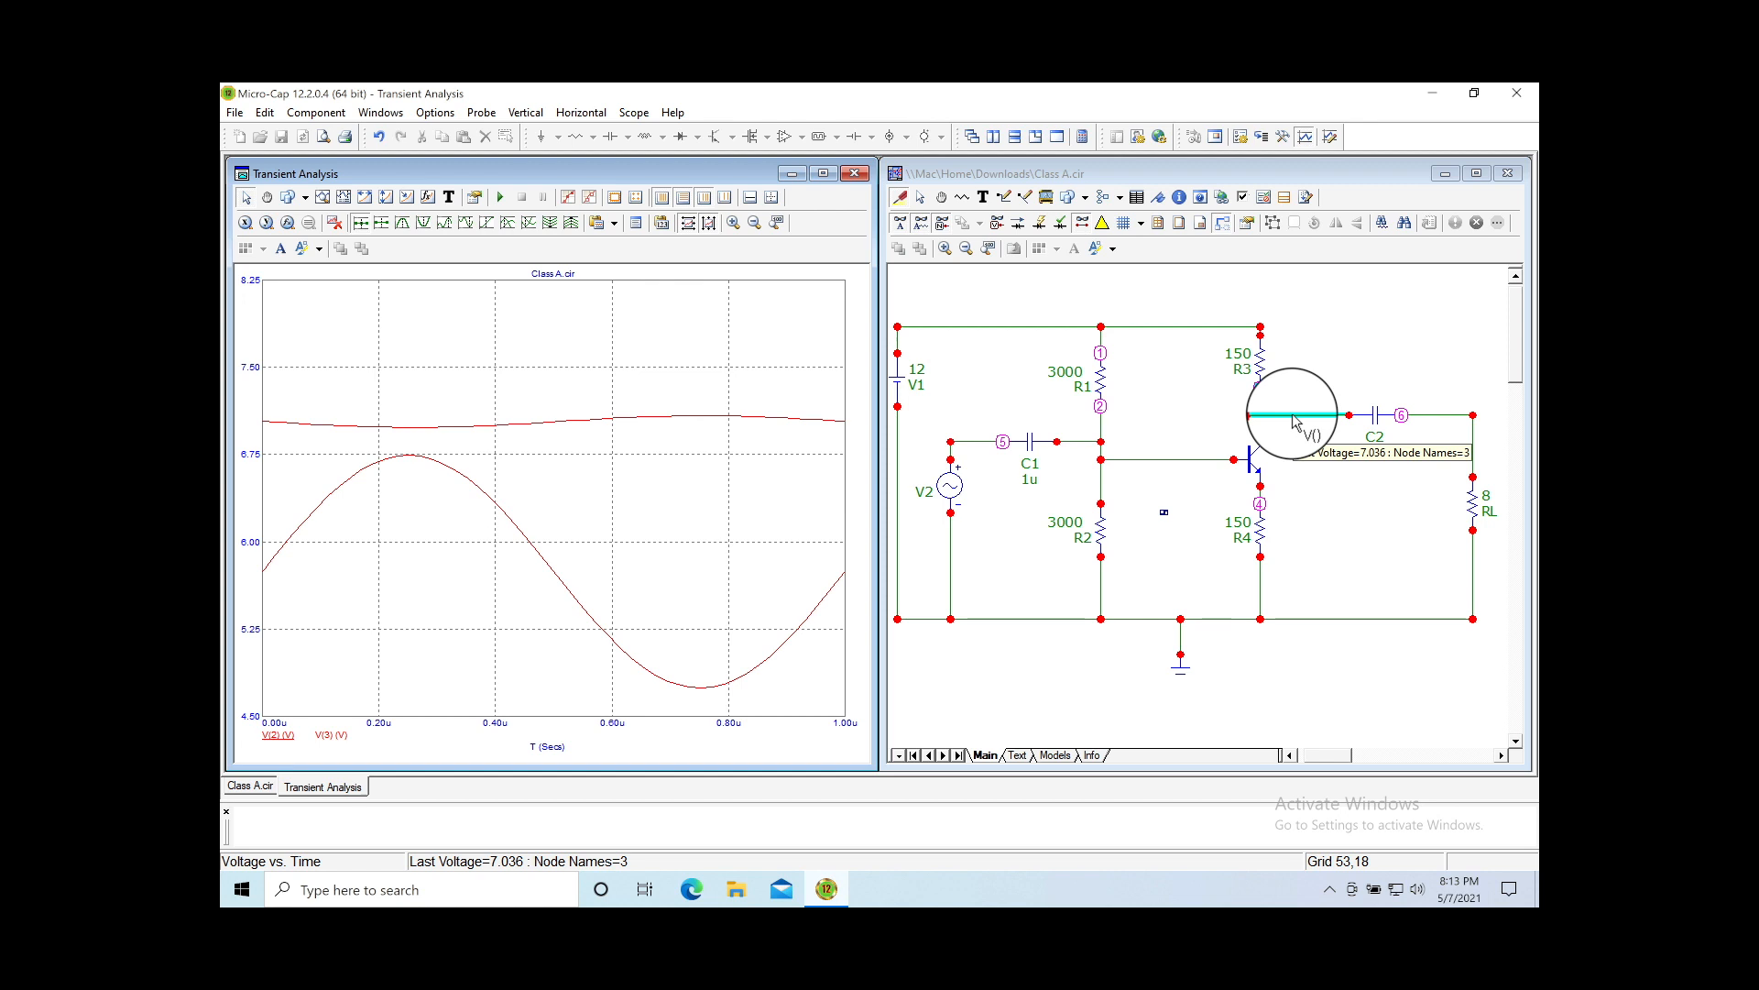
click(1141, 471)
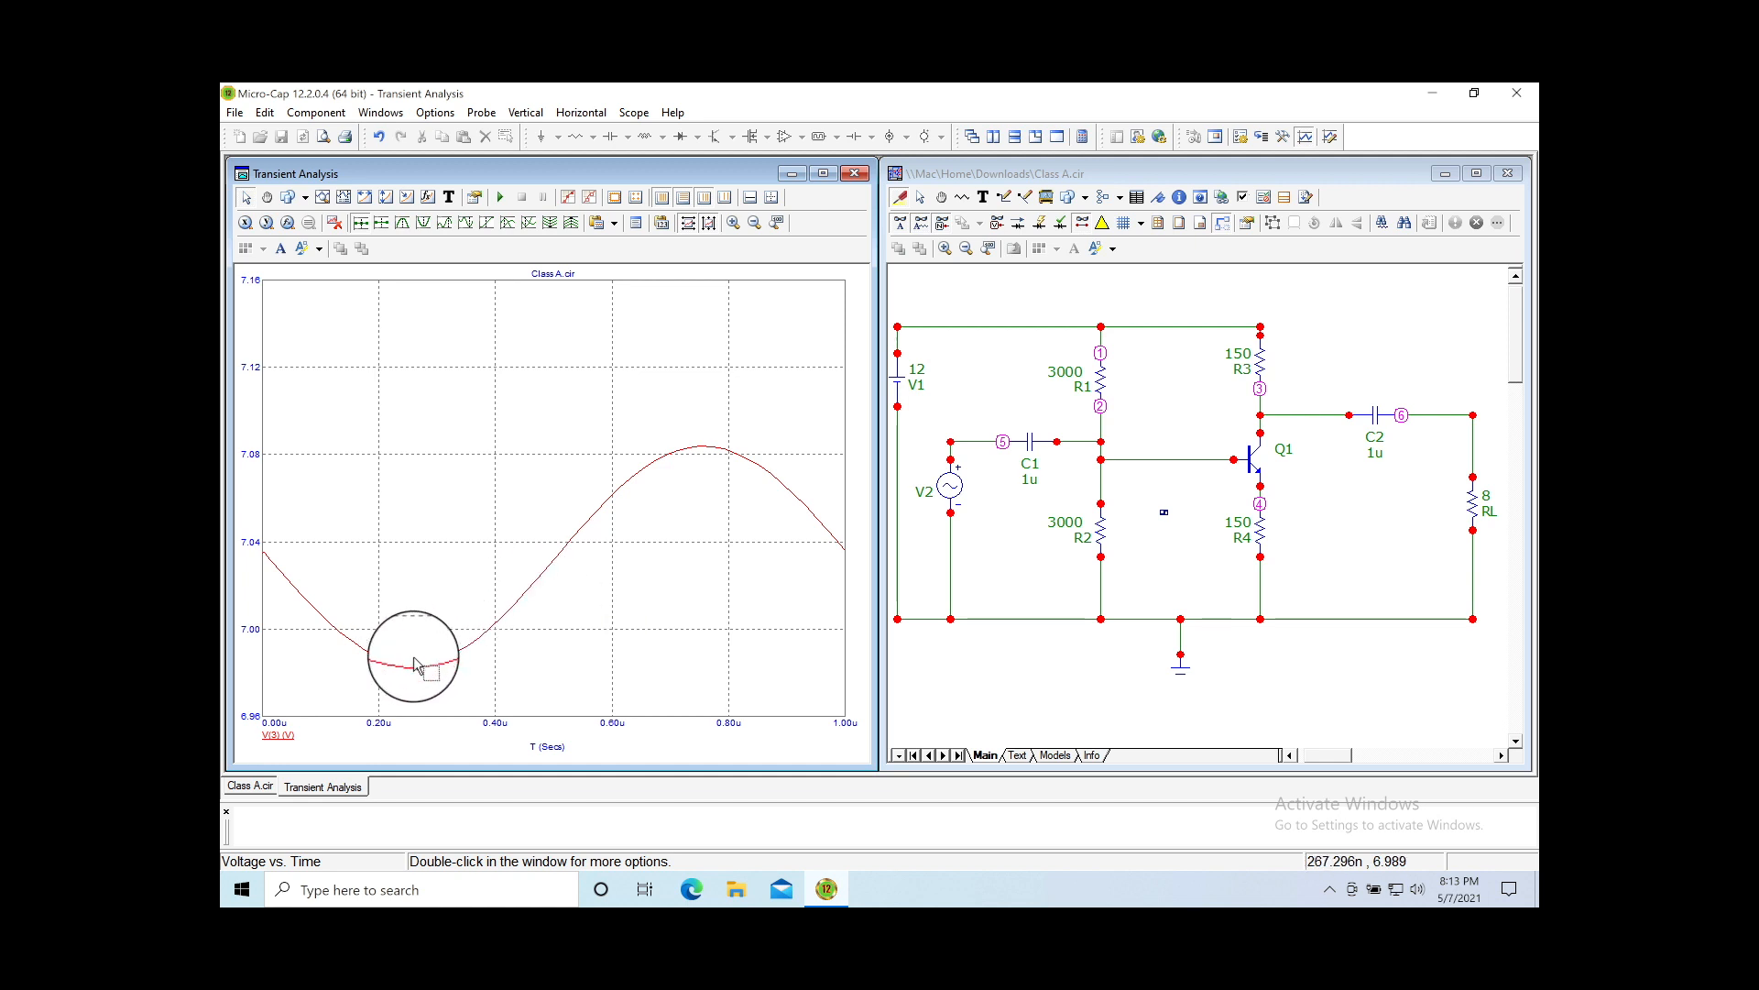
Step: Measure V(3) vertically from peak to trough, reading 99.587m
click(386, 198)
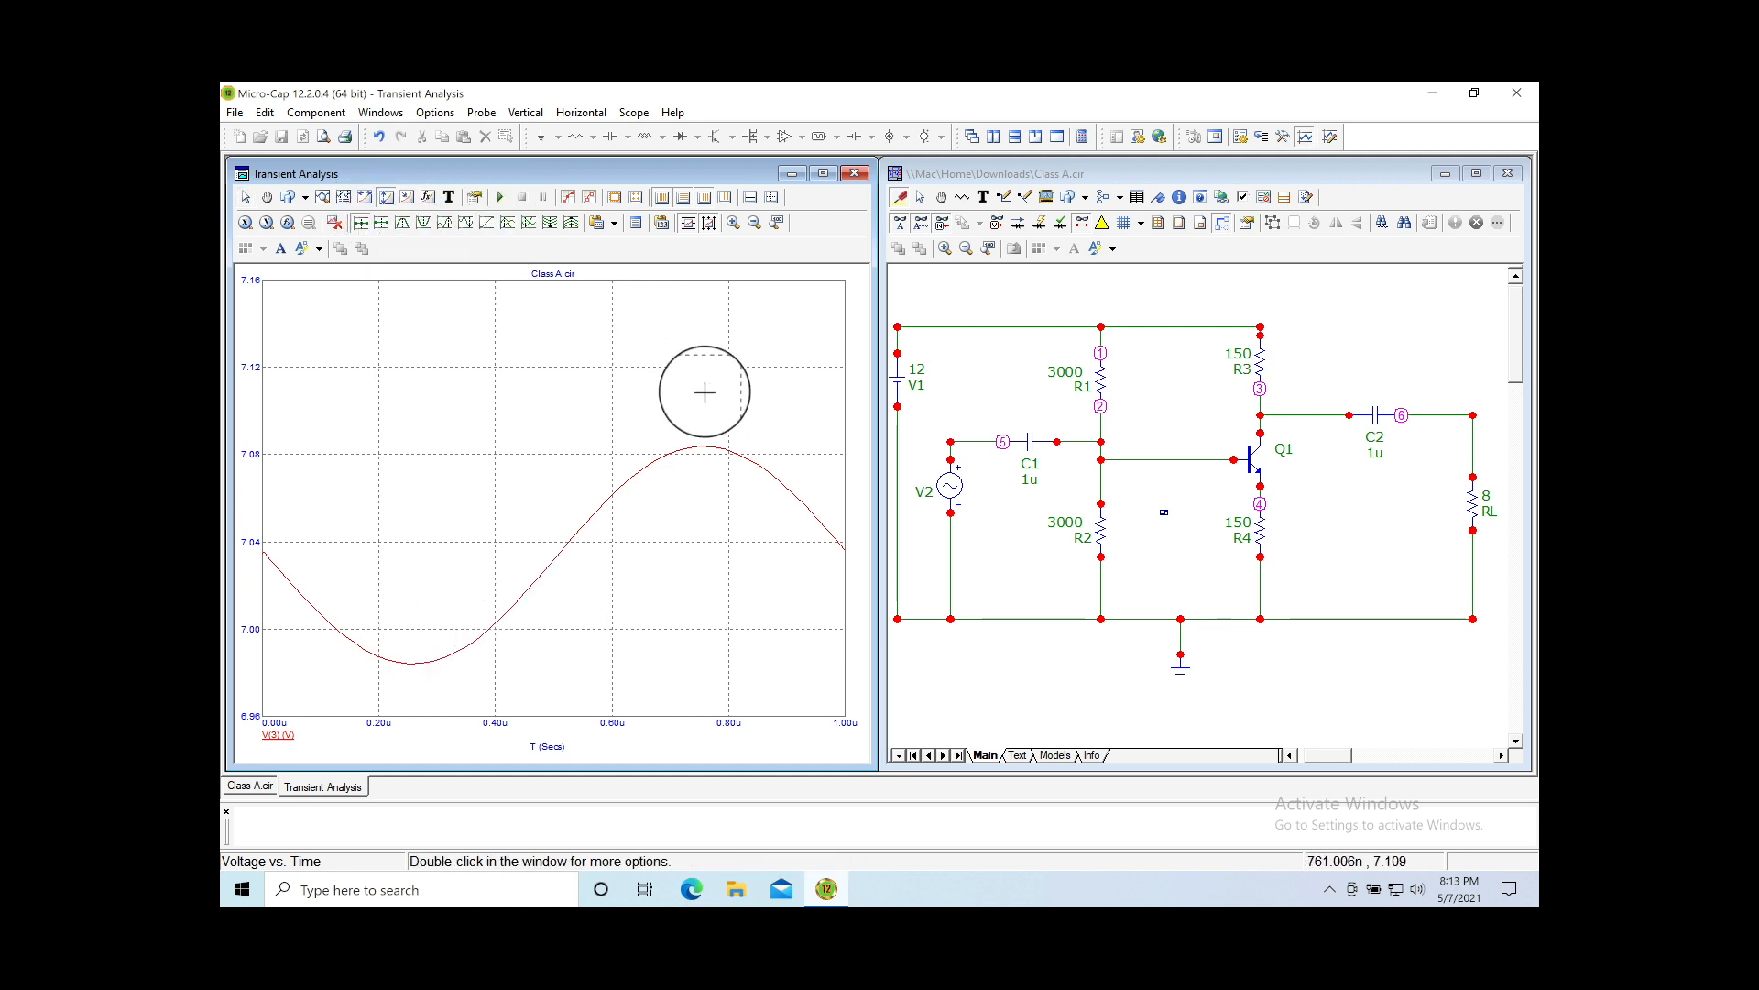
drag(704, 447, 373, 722)
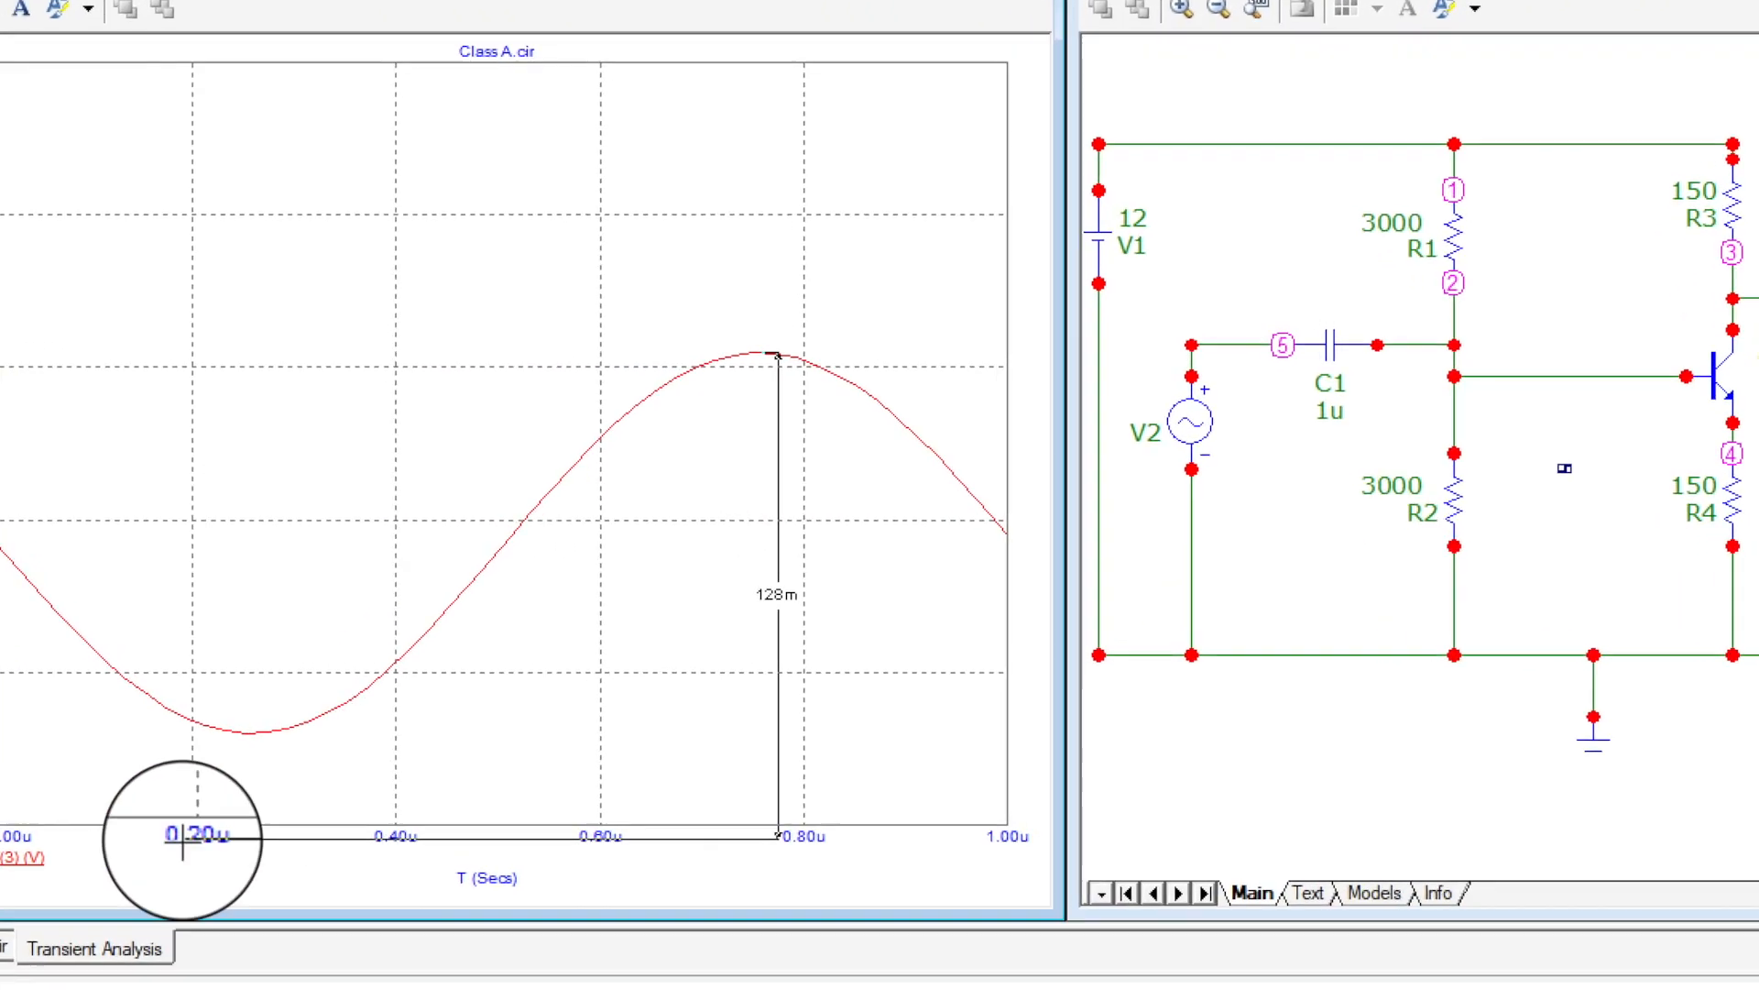
drag(183, 837, 254, 733)
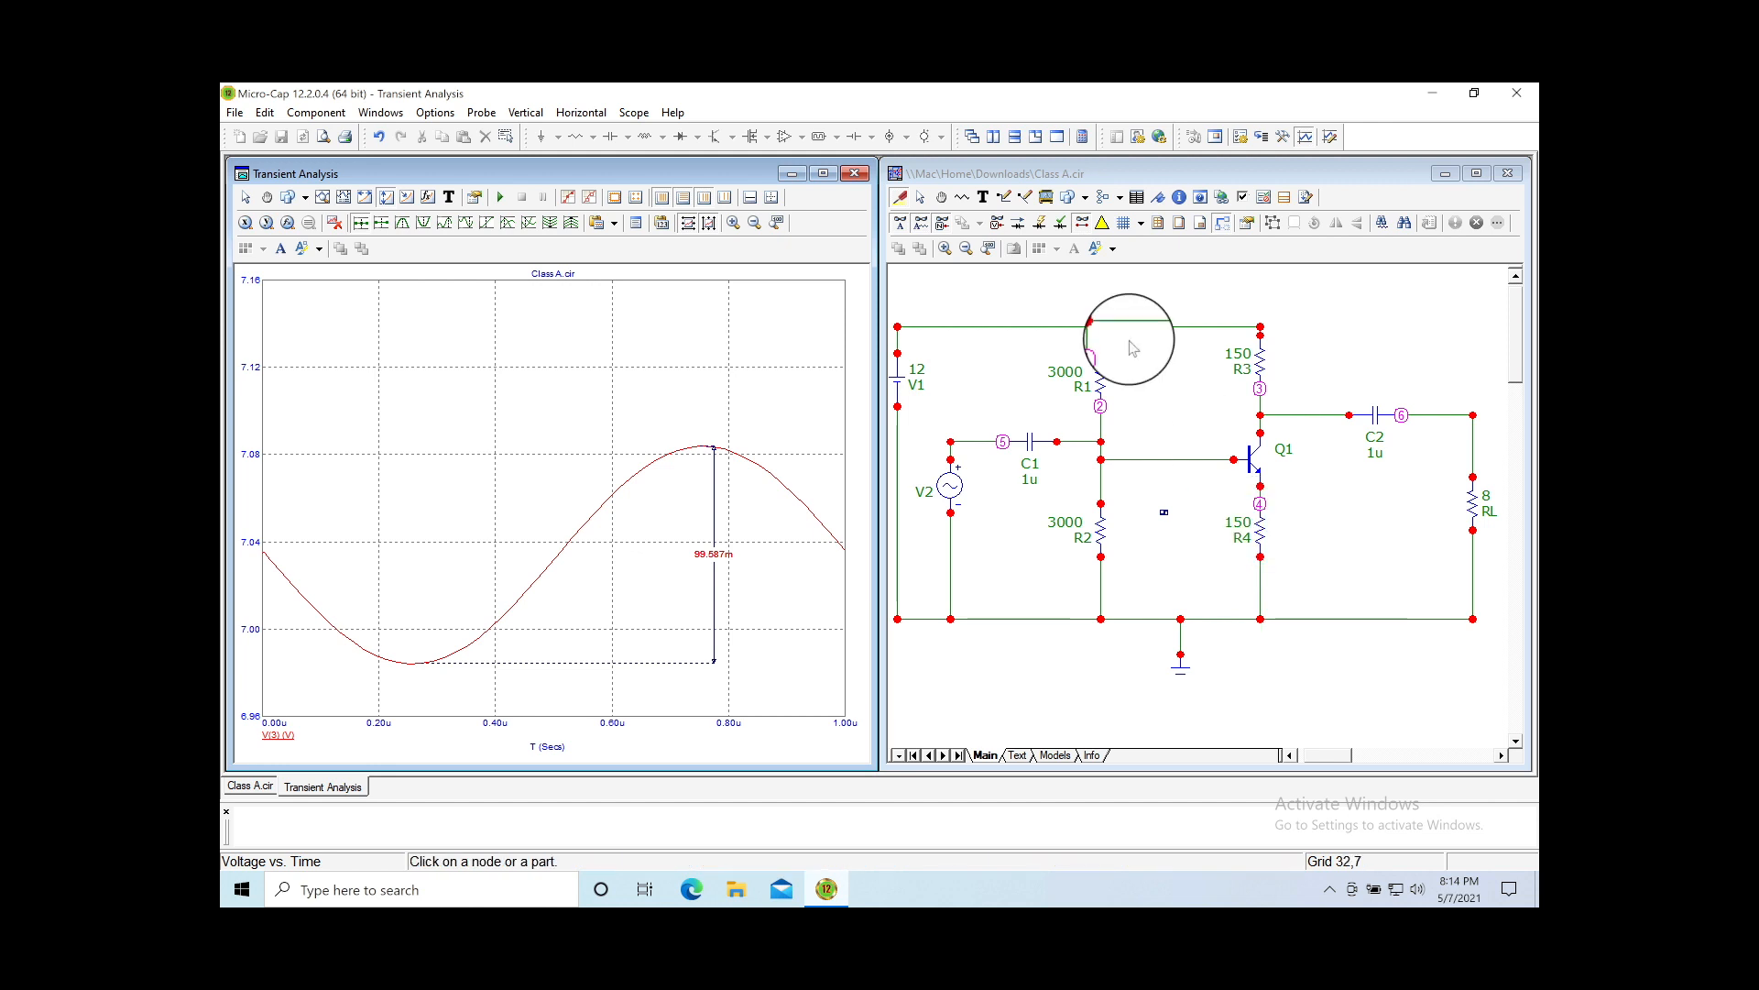
Step: Change emitter resistor R4's value from 150 to 50
click(922, 200)
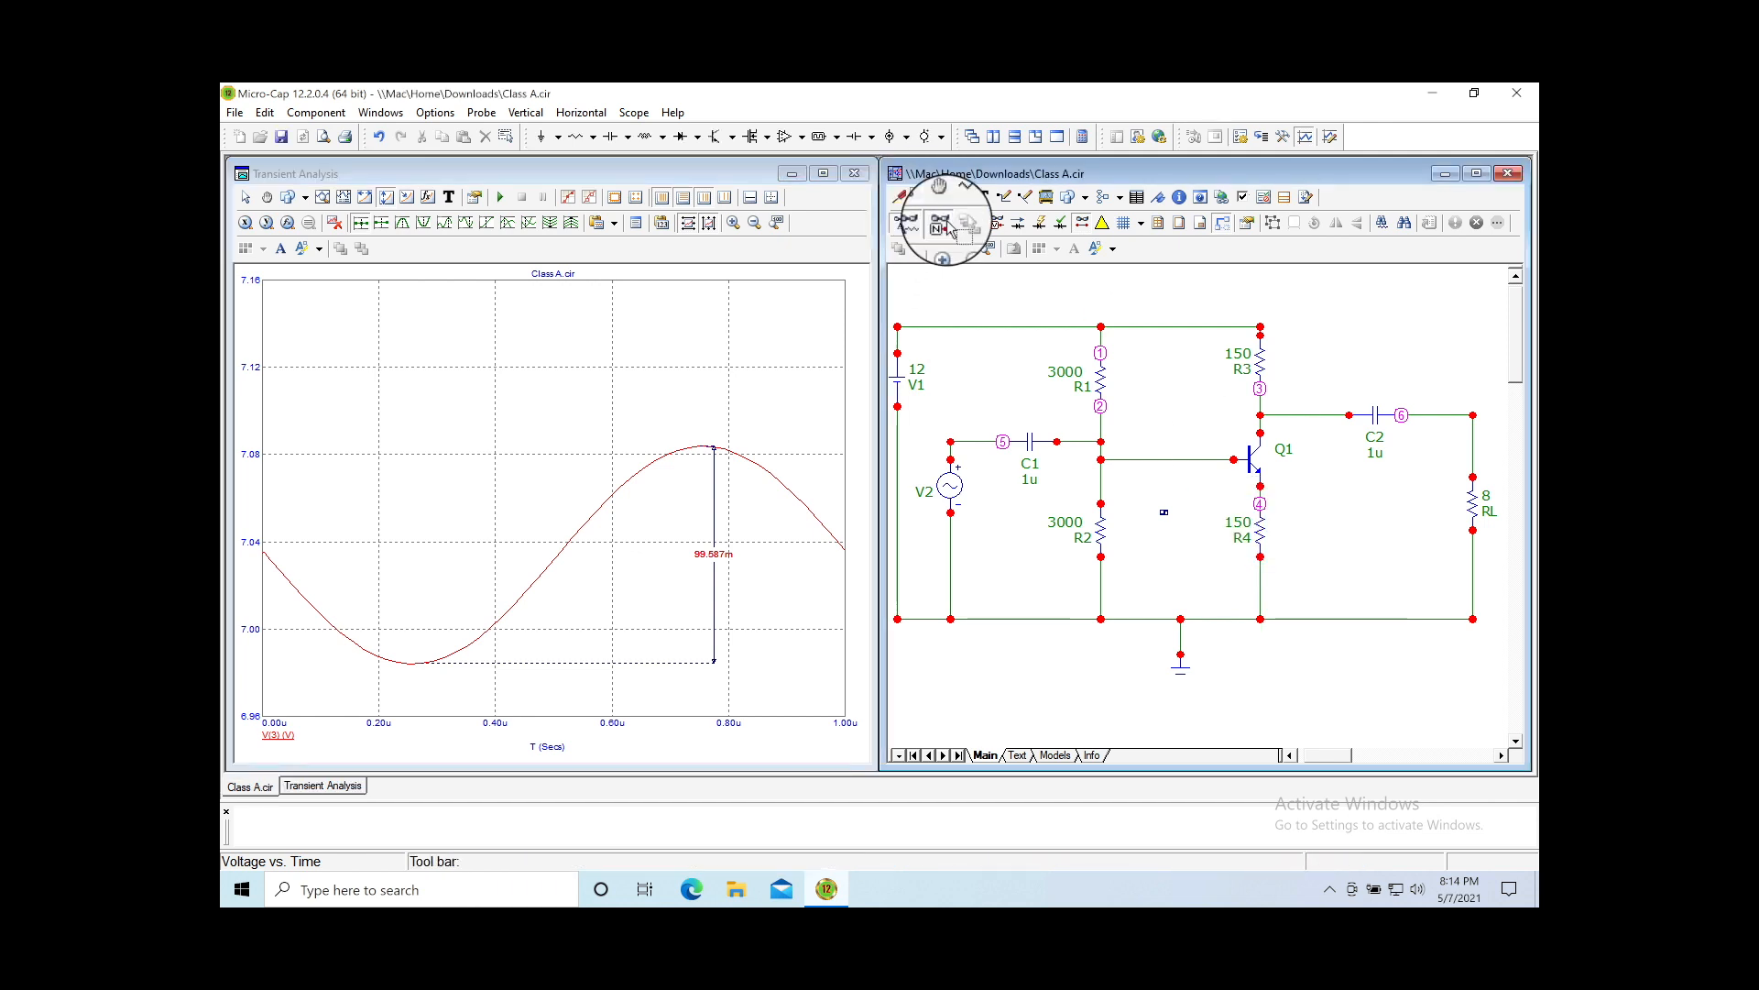
click(1242, 525)
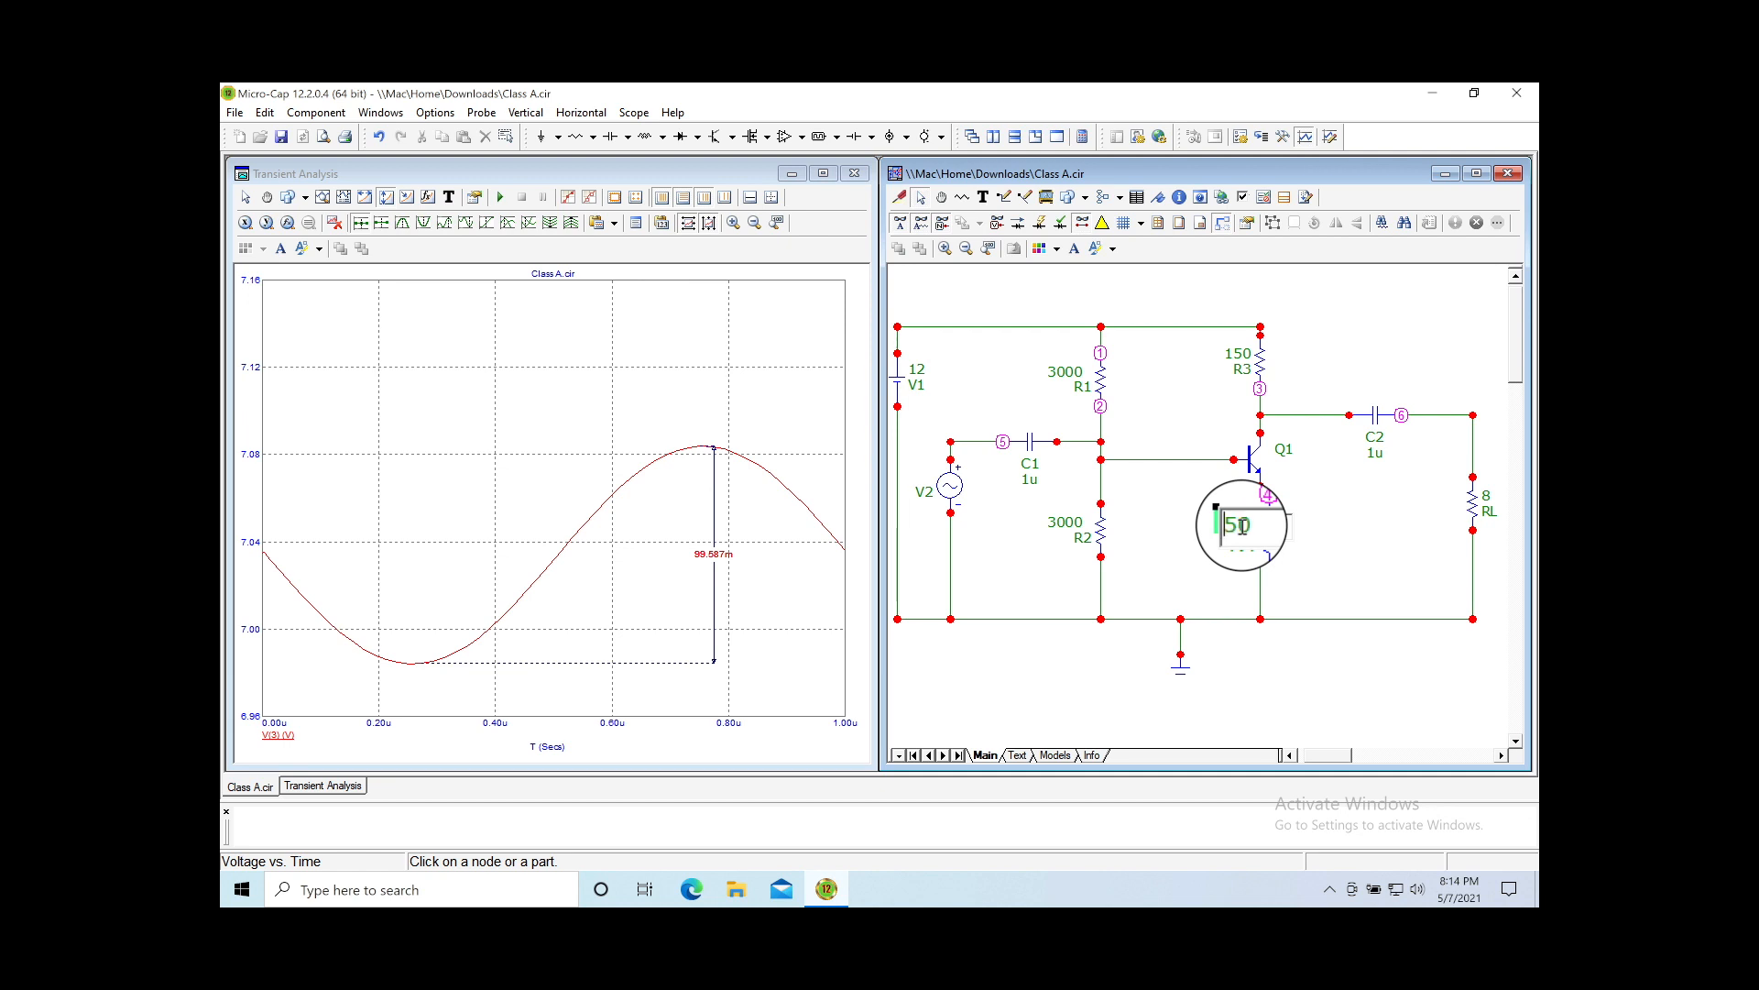
key(Return)
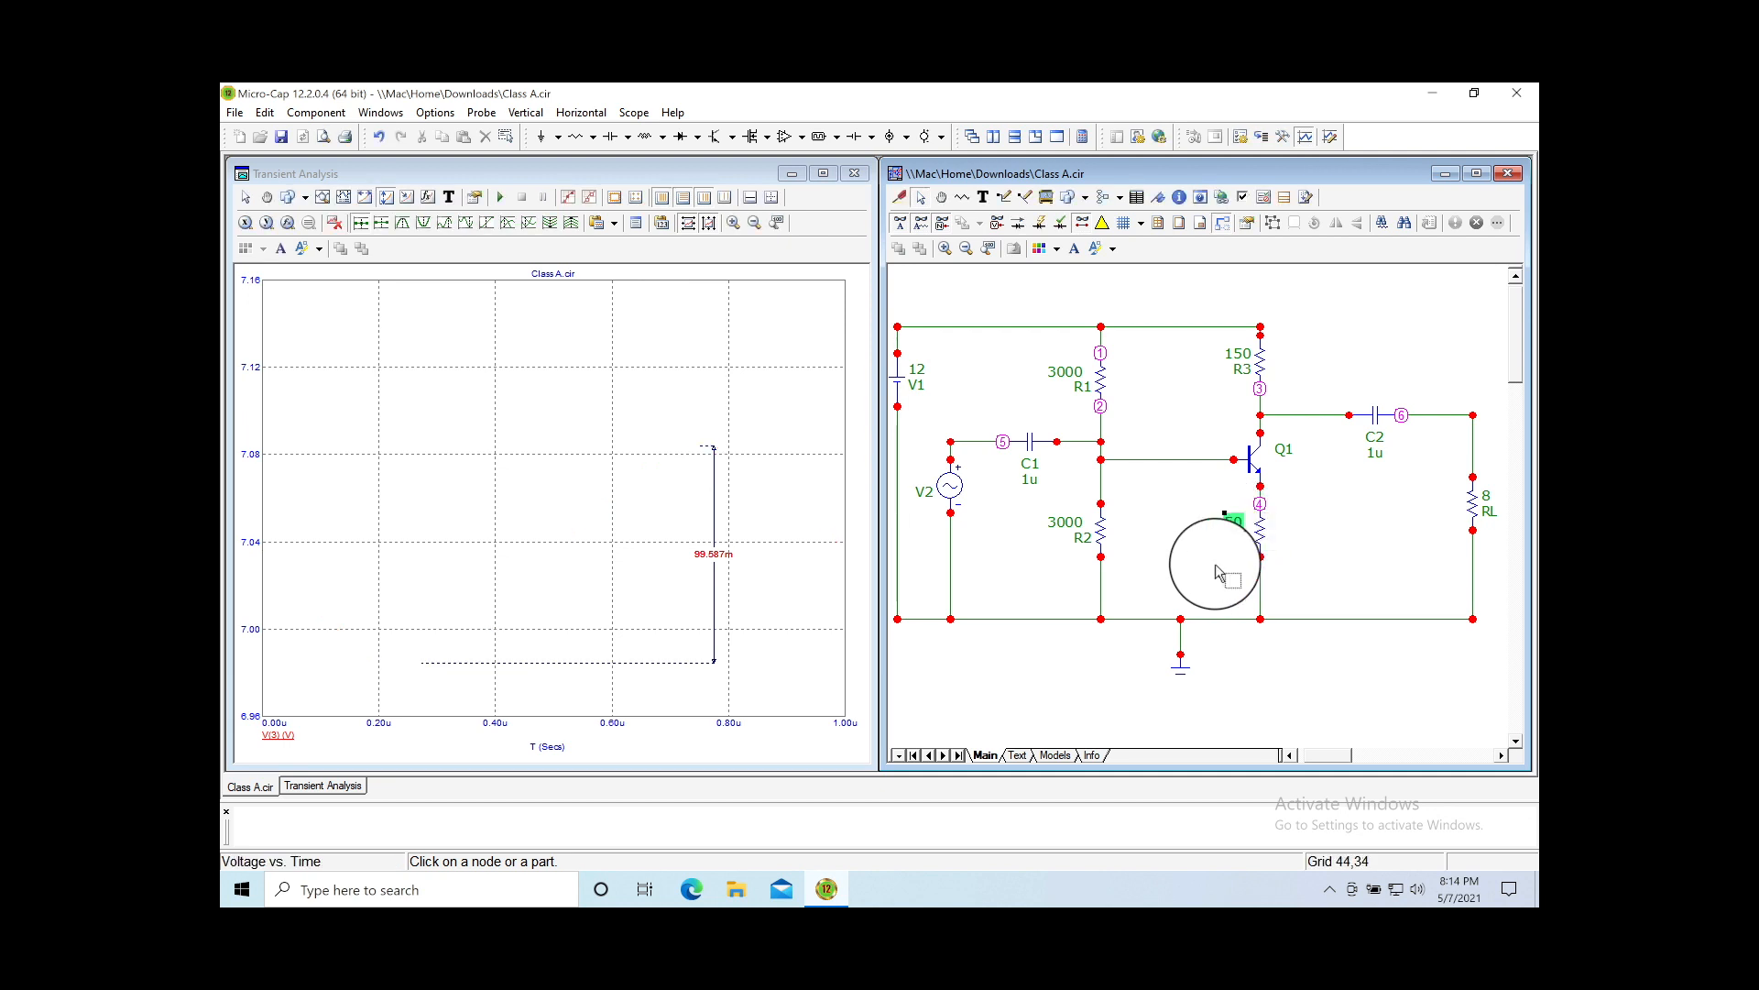
Step: Auto-scale the plot to show the distorted V(3) waveform, then inspect R4 and load resistor RL
click(777, 227)
click(777, 227)
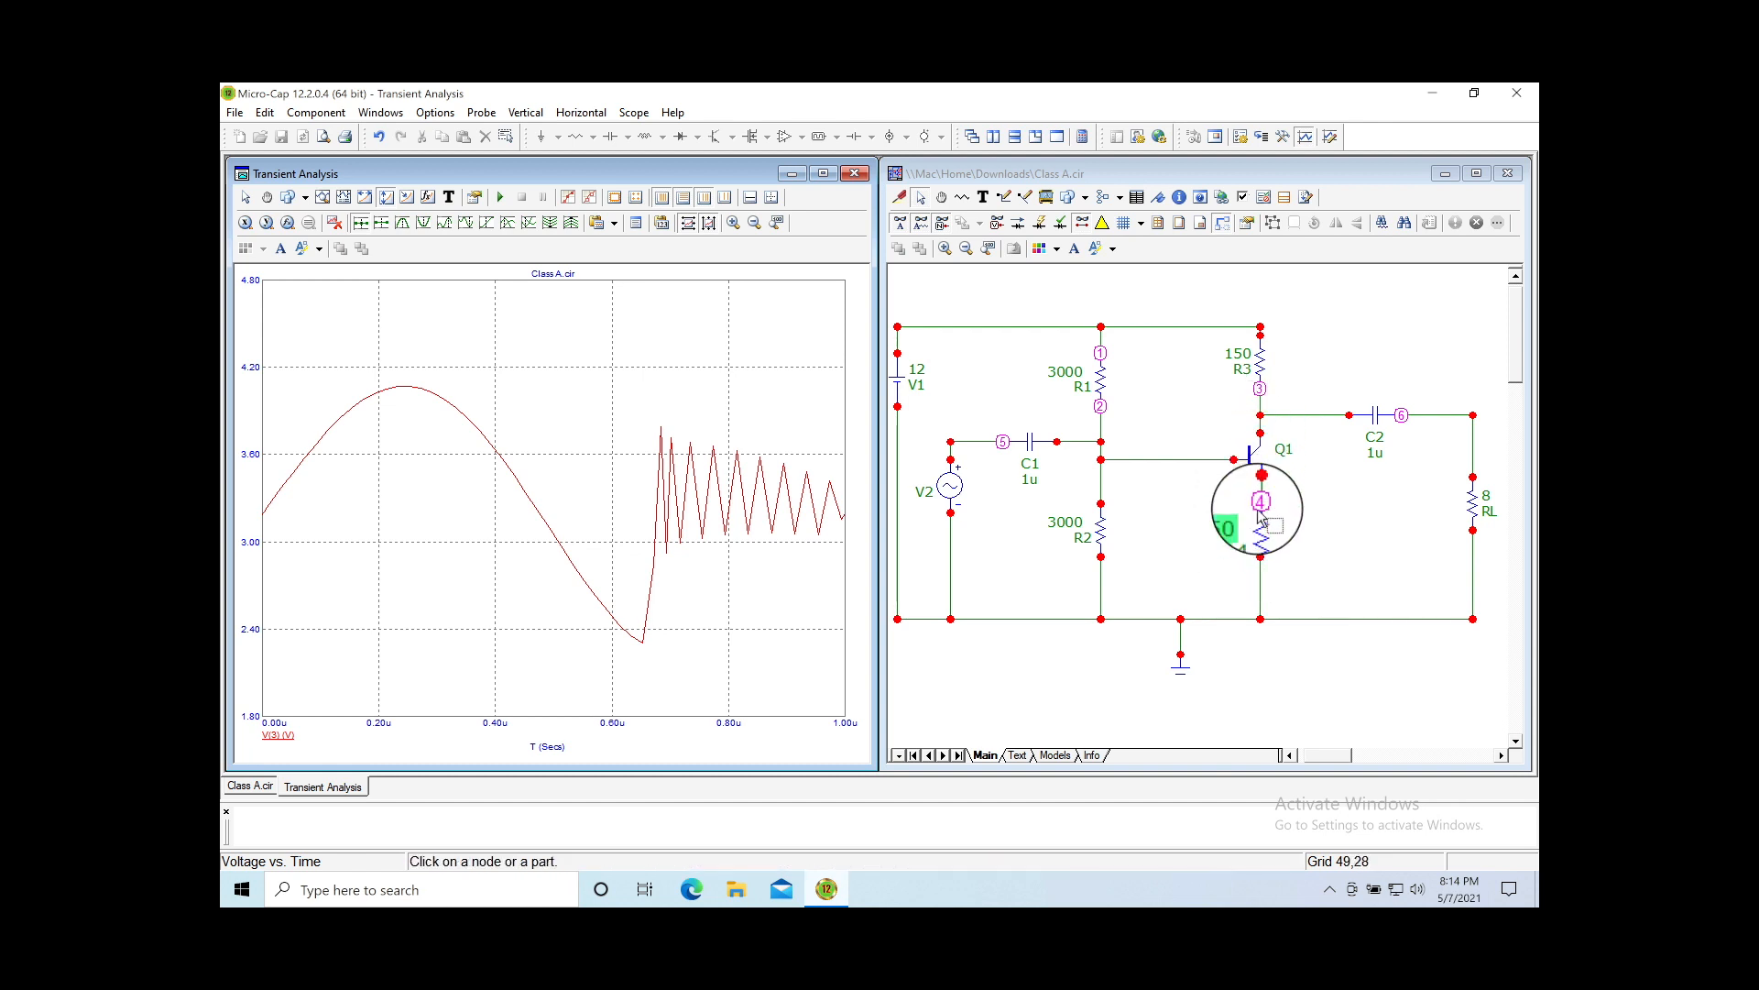
mouse_move(1267, 522)
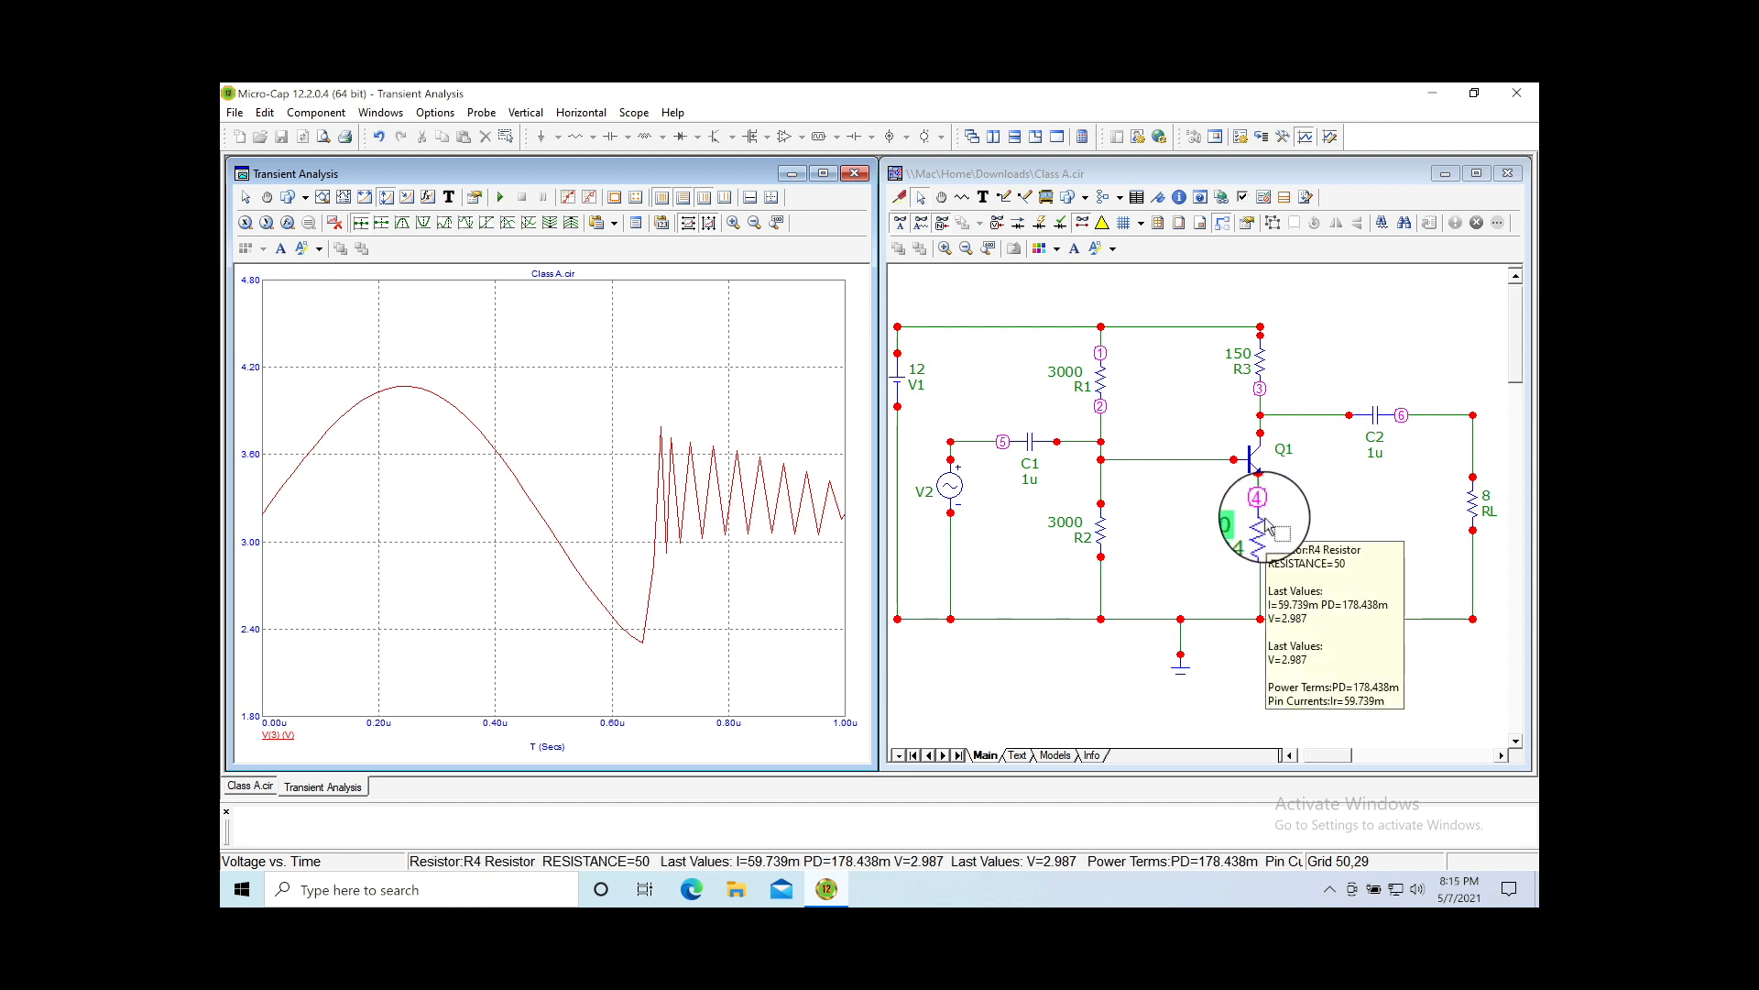
mouse_move(1477, 510)
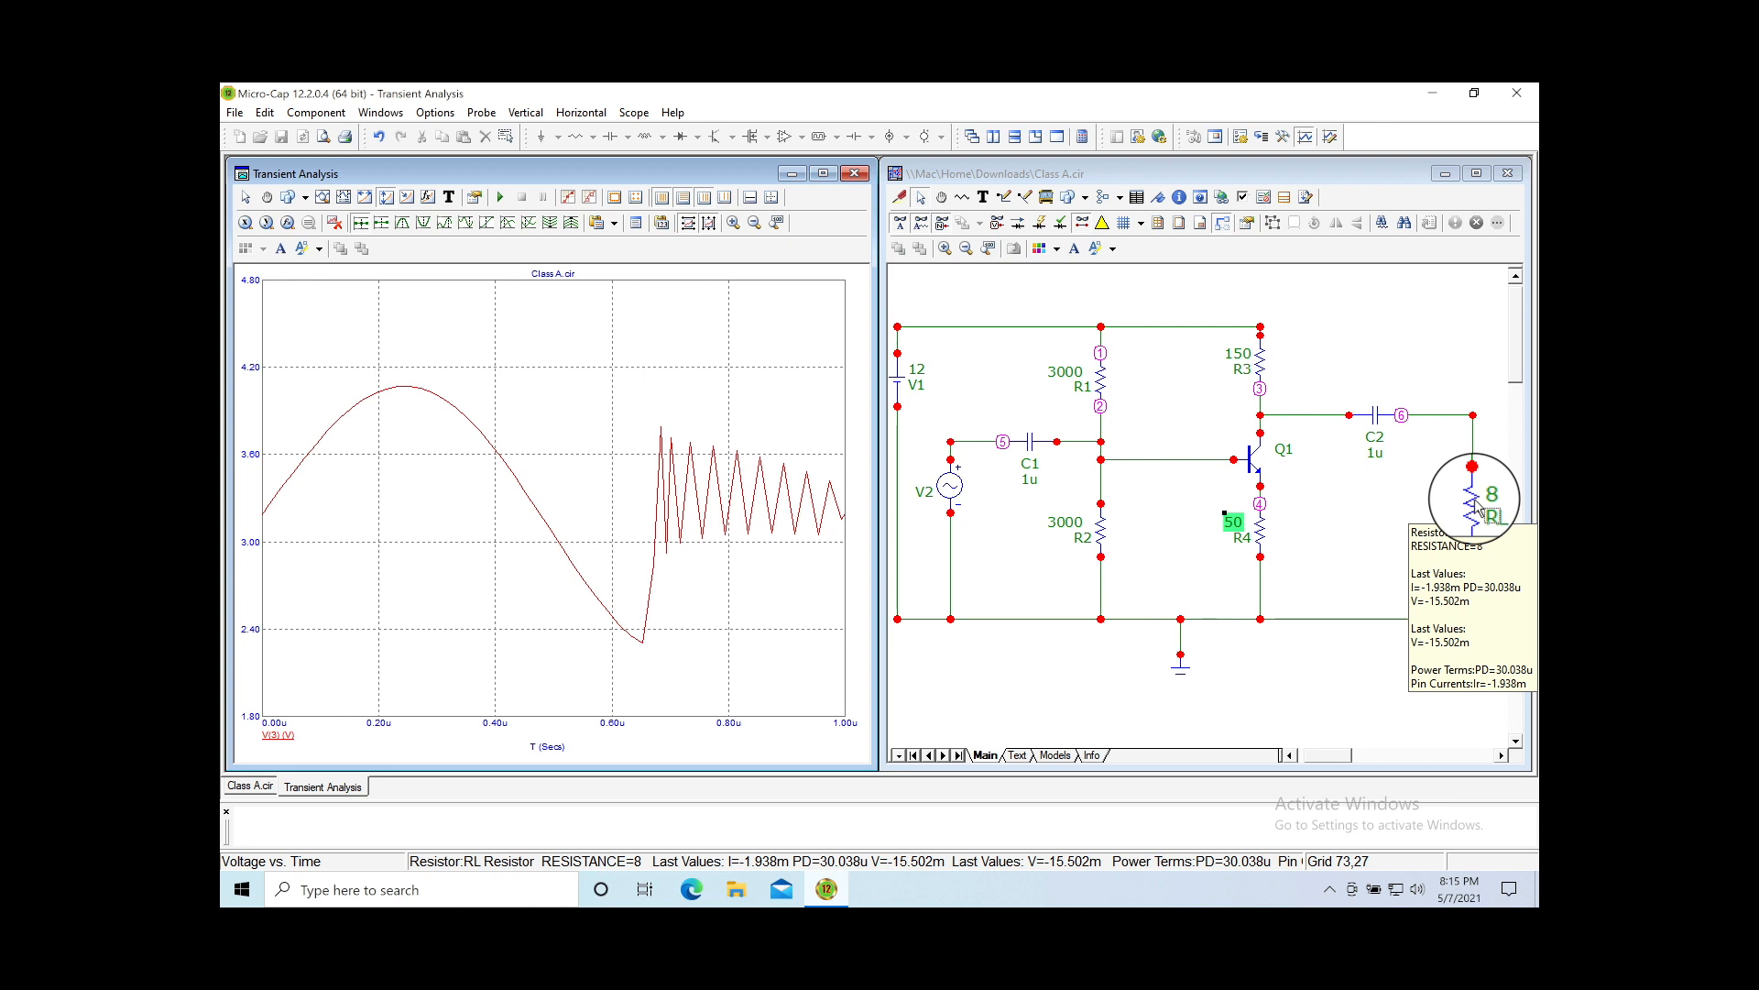
click(1477, 510)
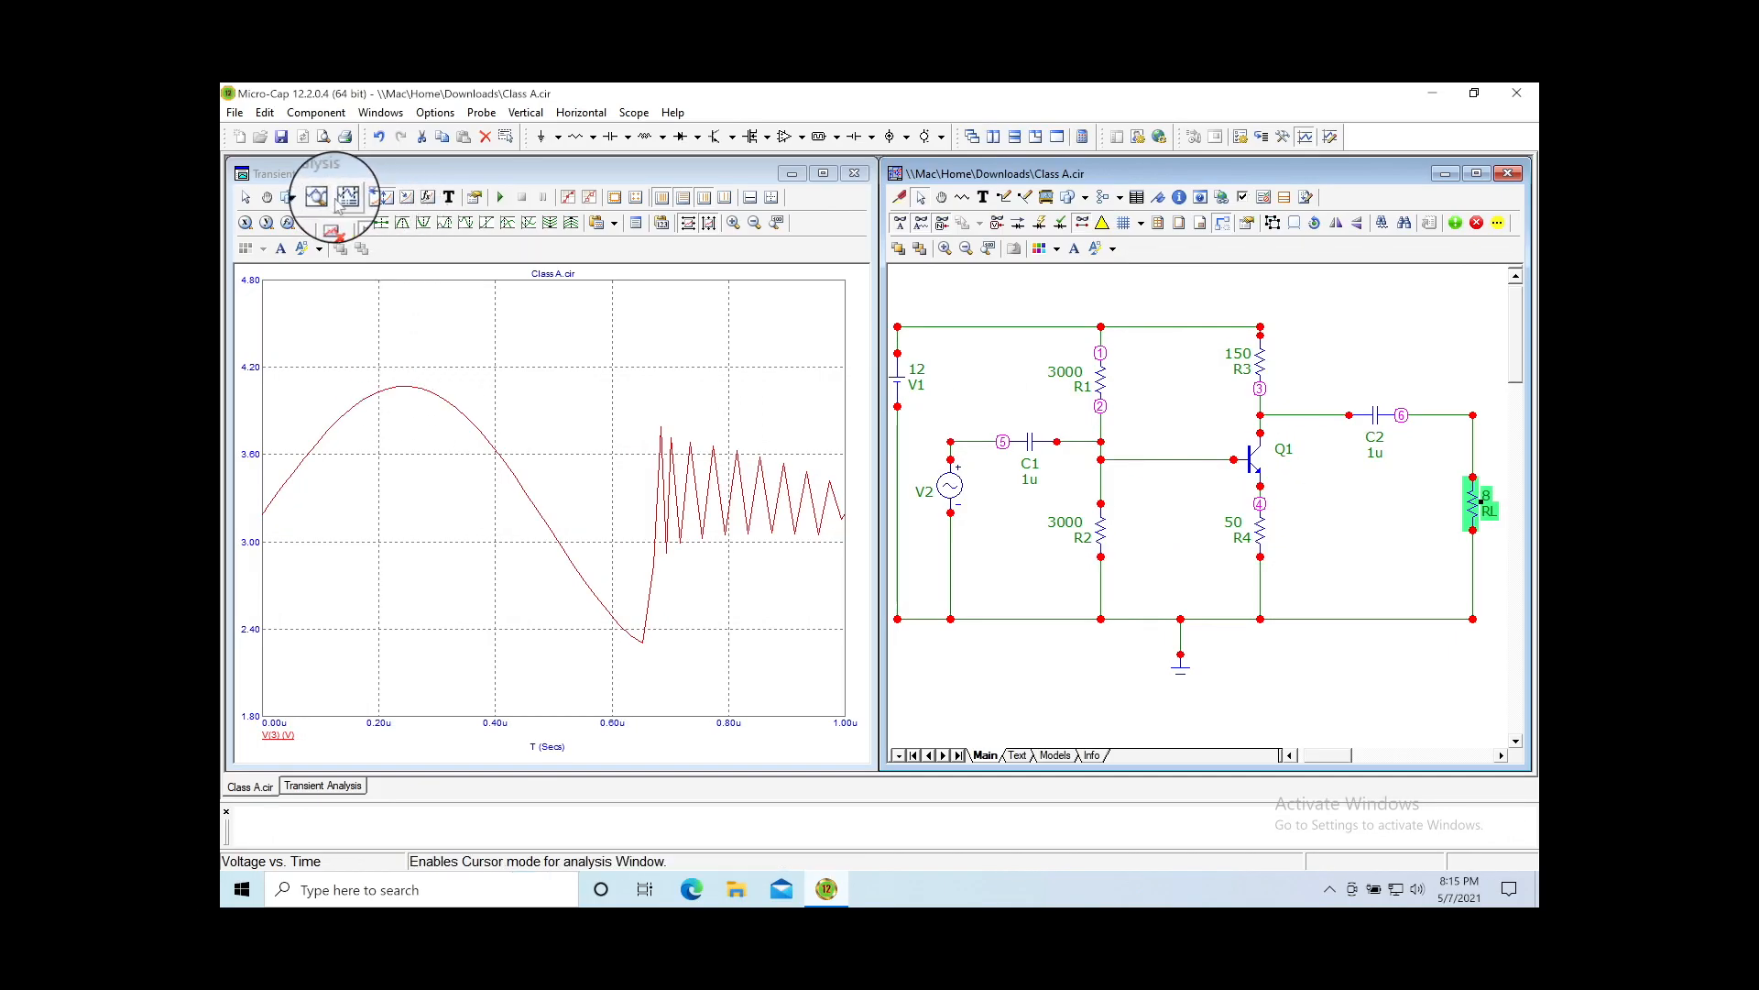
Step: Measure the V(3) waveform's peak-to-trough swing, reading 1.764
click(381, 197)
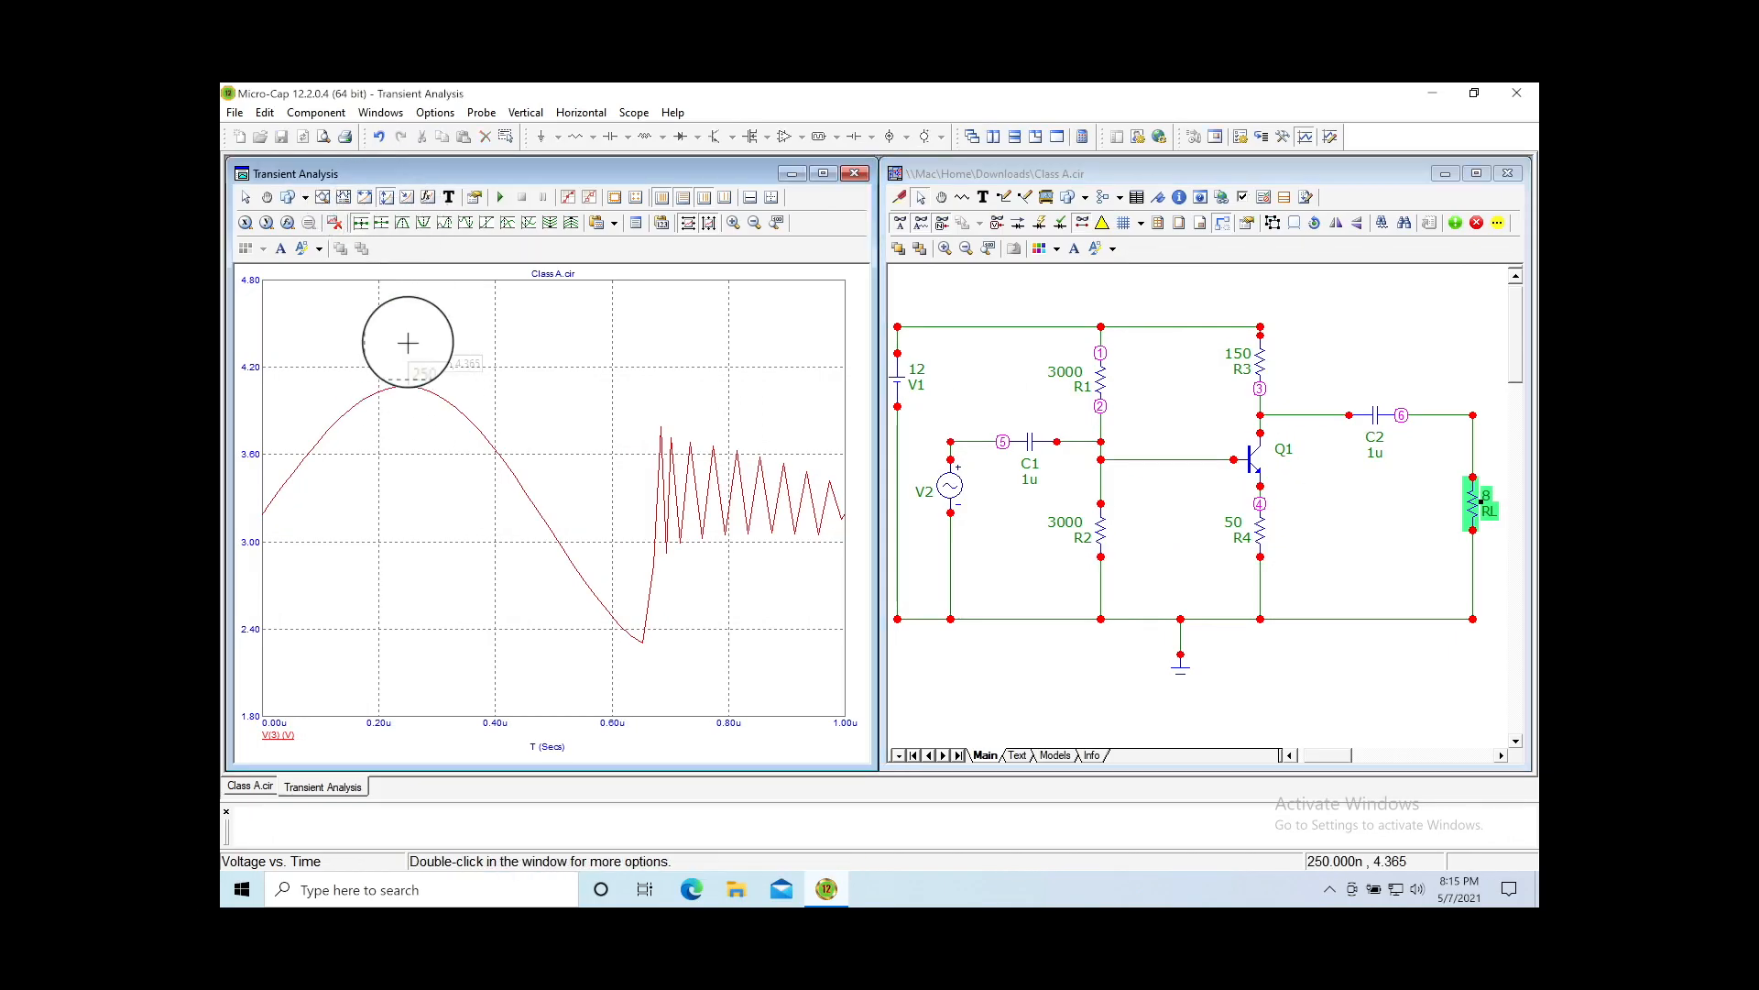
drag(404, 375, 633, 646)
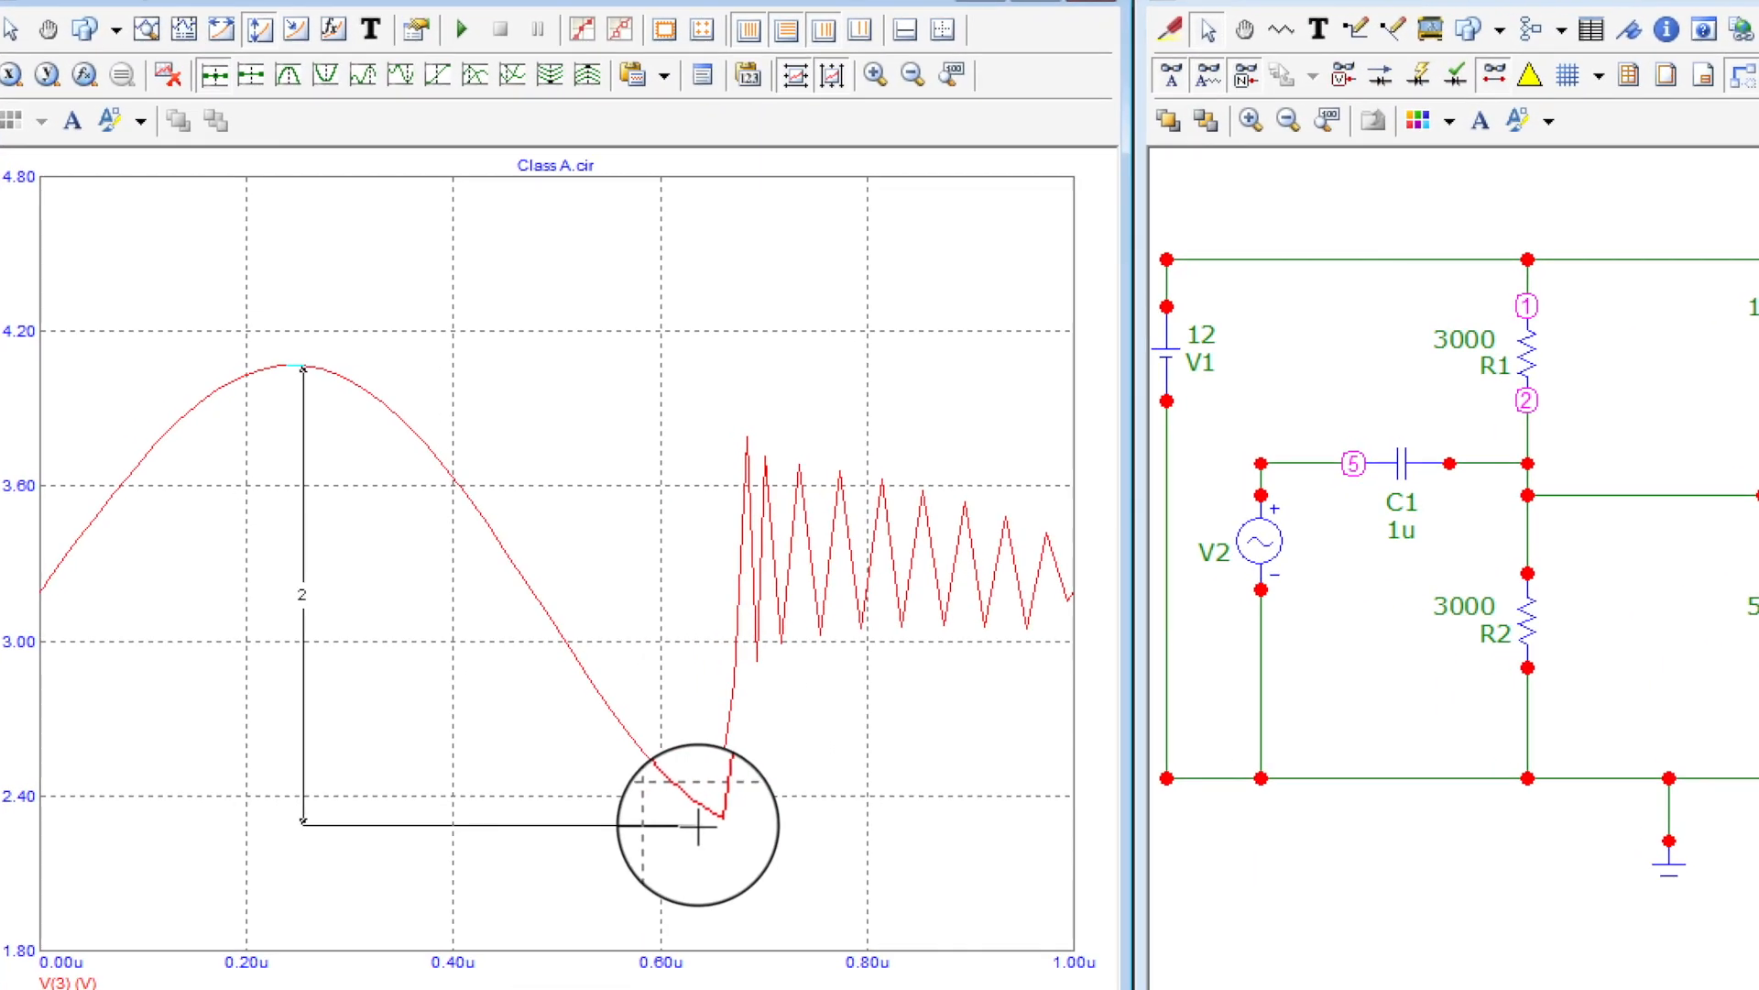
drag(699, 828, 705, 814)
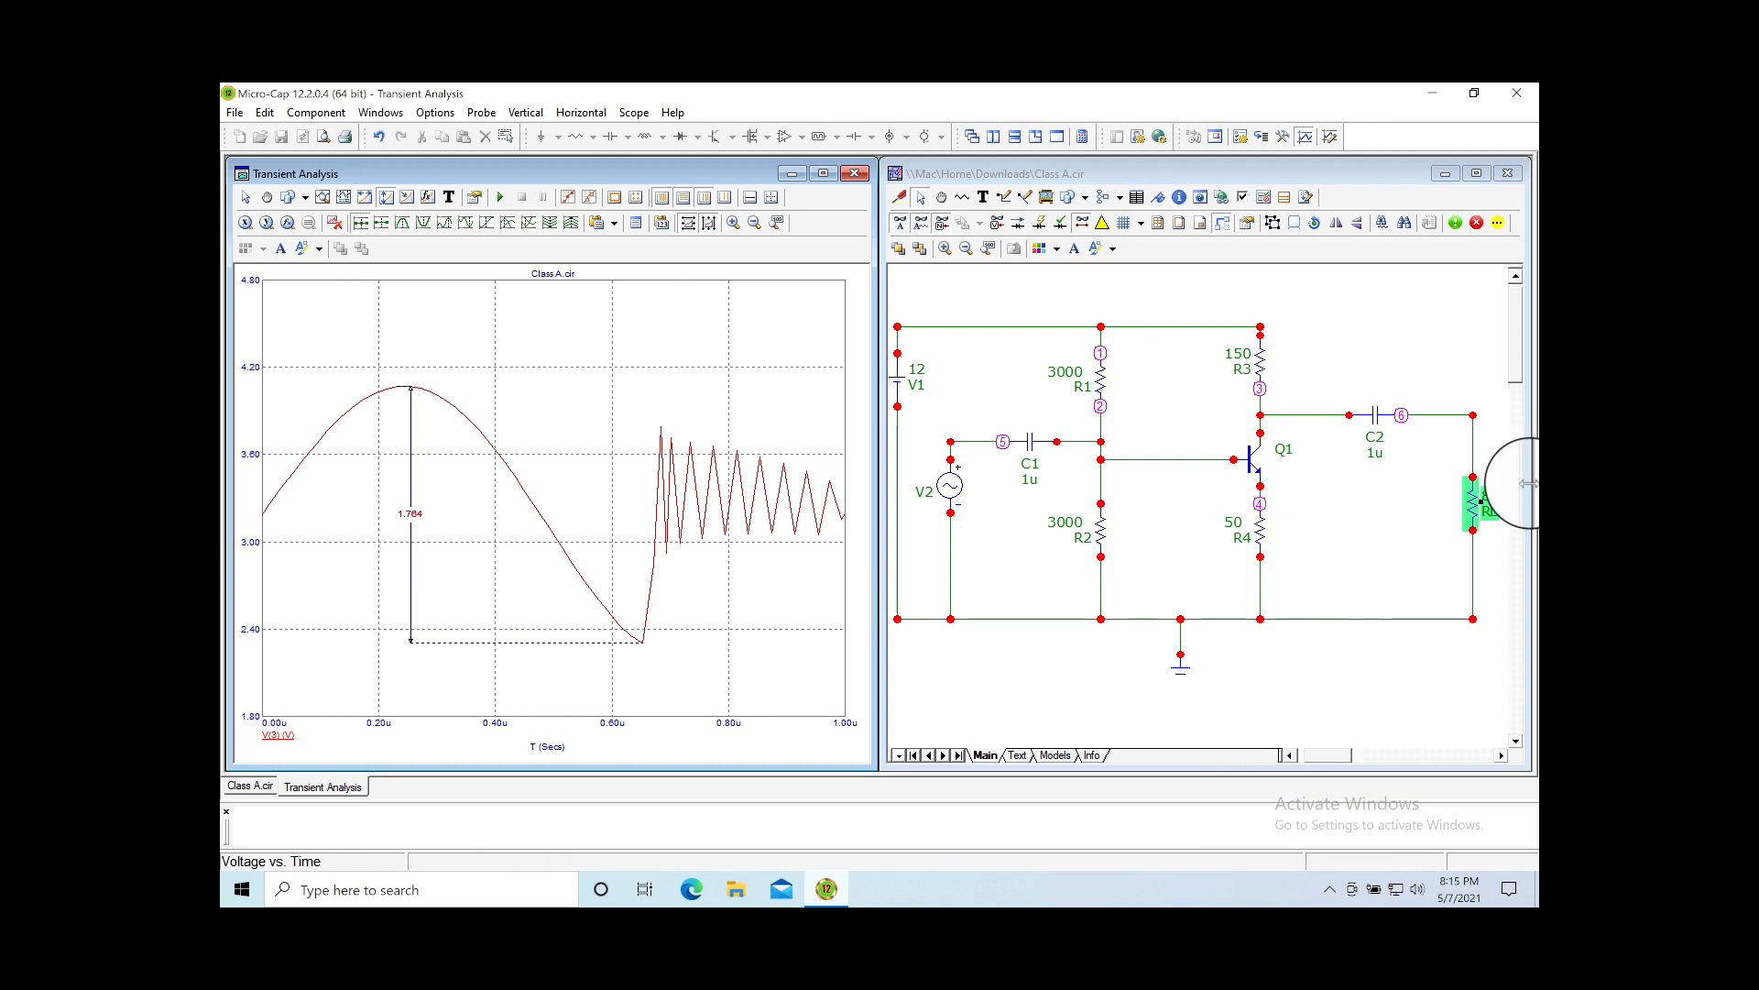
Step: Open load resistor RL's Resistor dialog to check RESISTANCE=8, then close it
double_click(1488, 499)
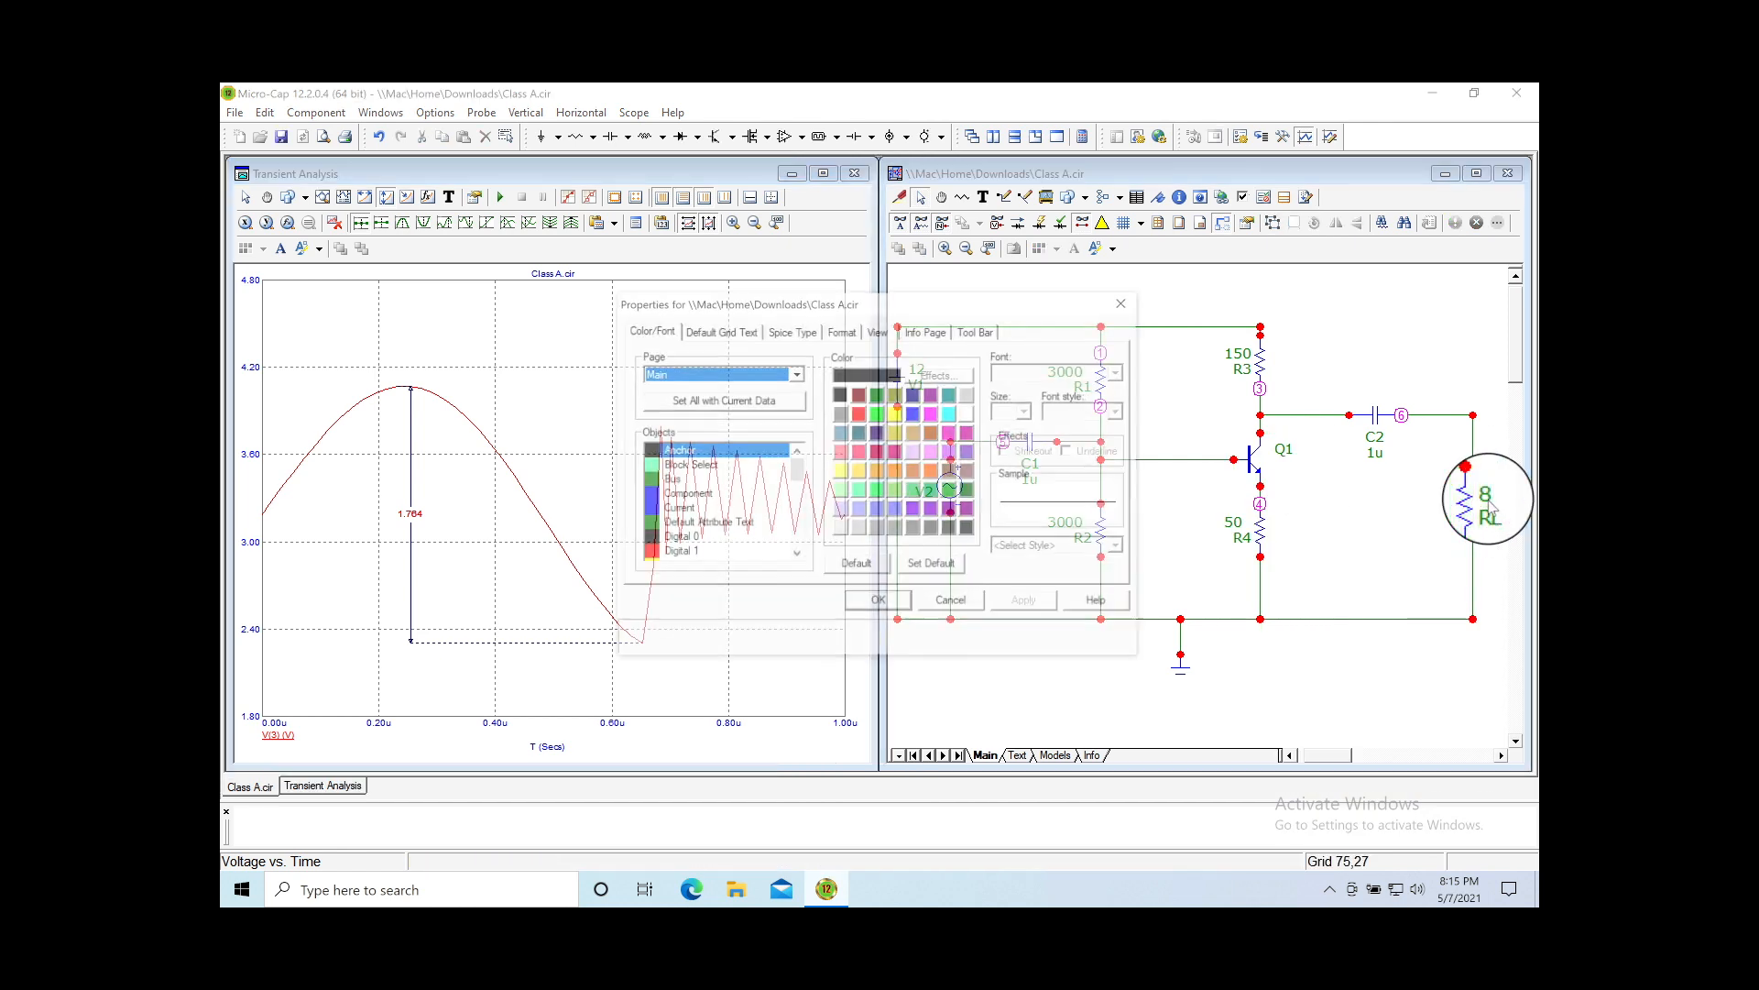
click(990, 605)
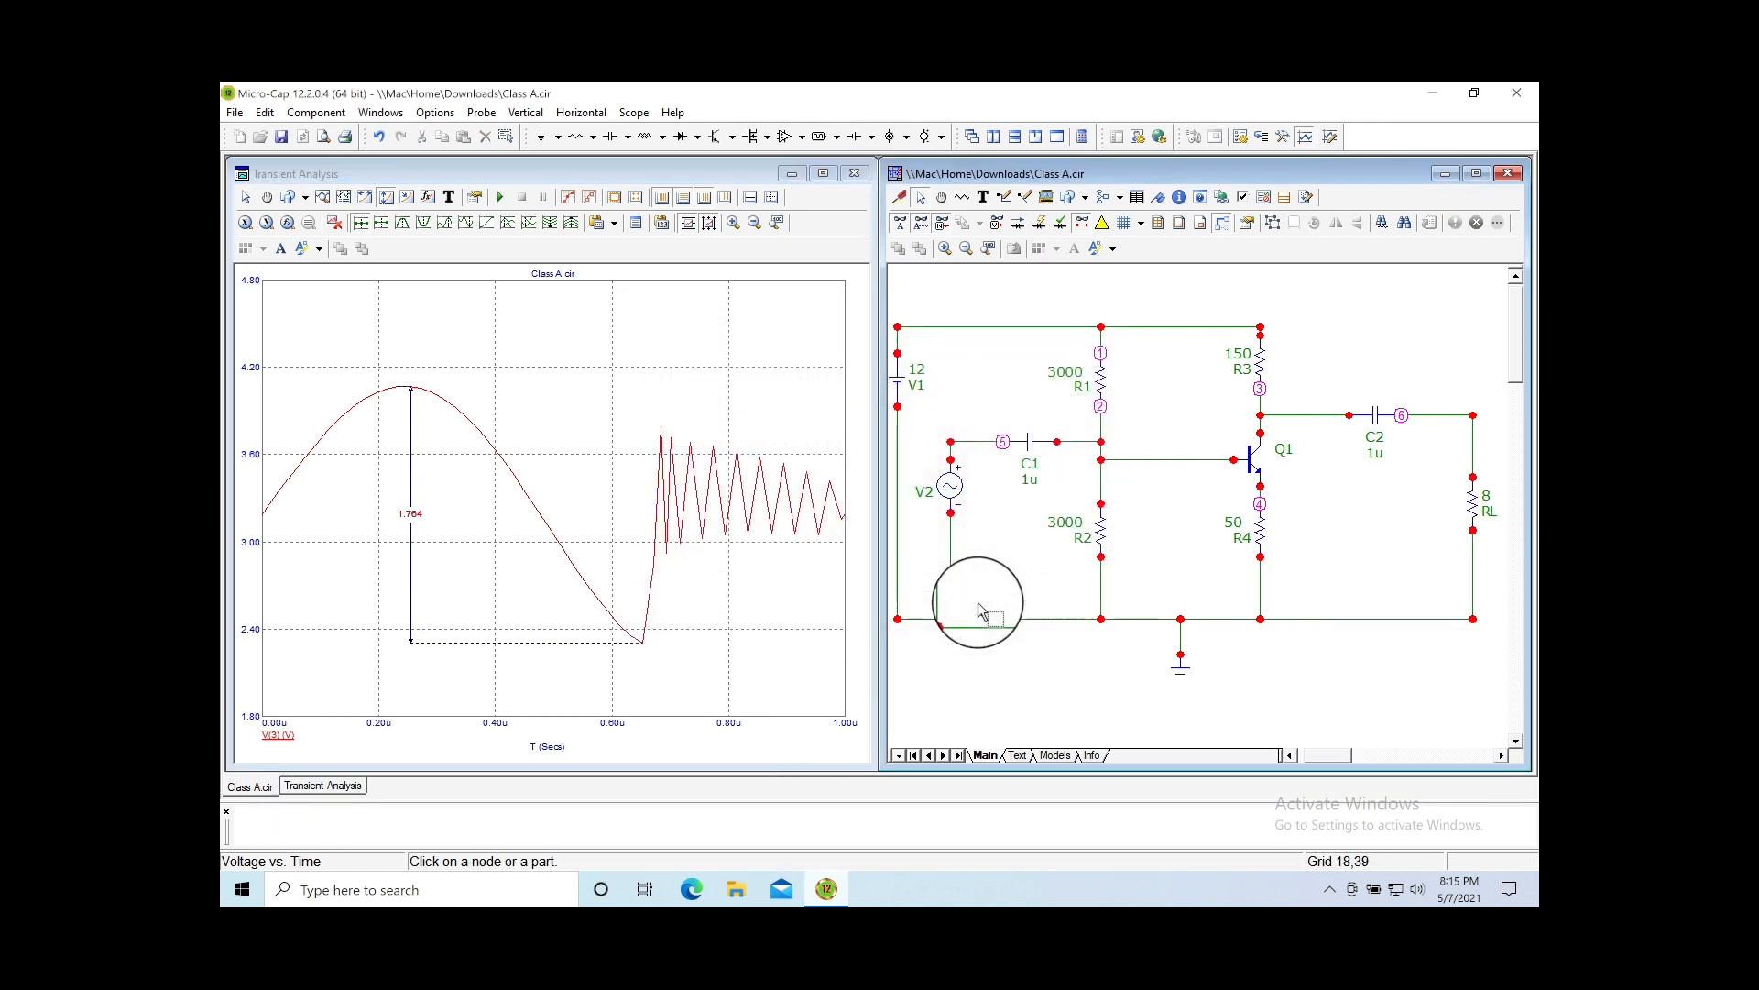
click(1484, 498)
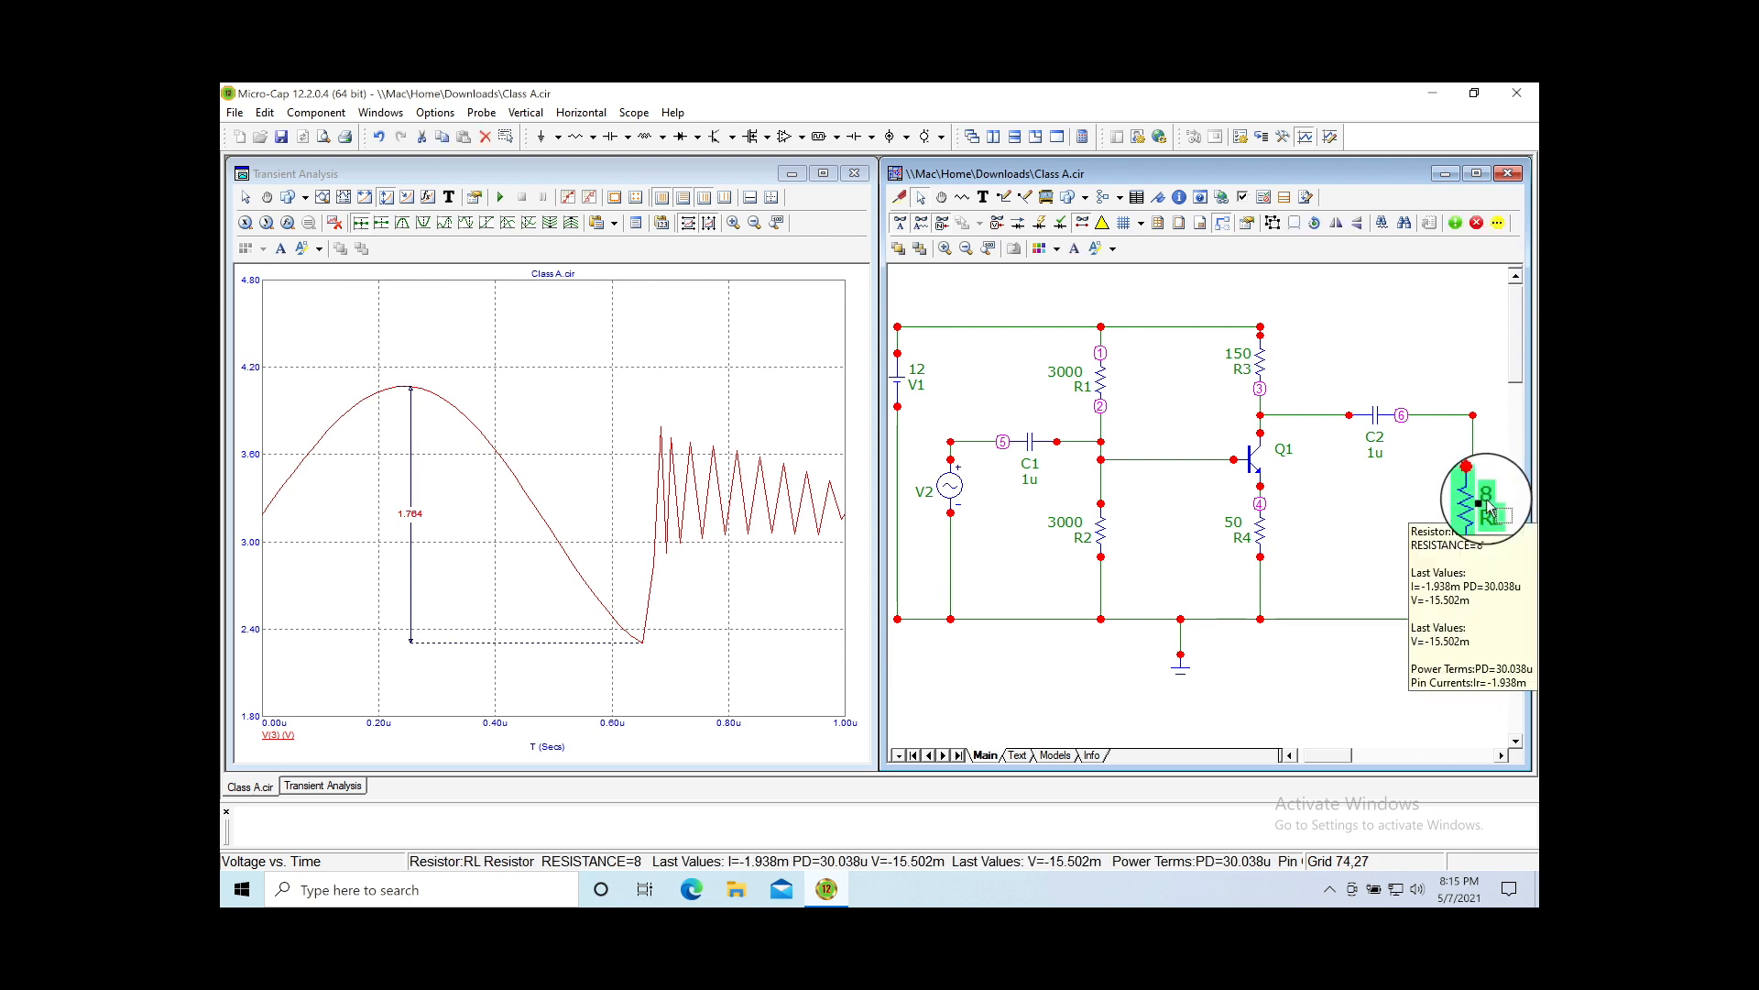
click(1488, 495)
double_click(1488, 495)
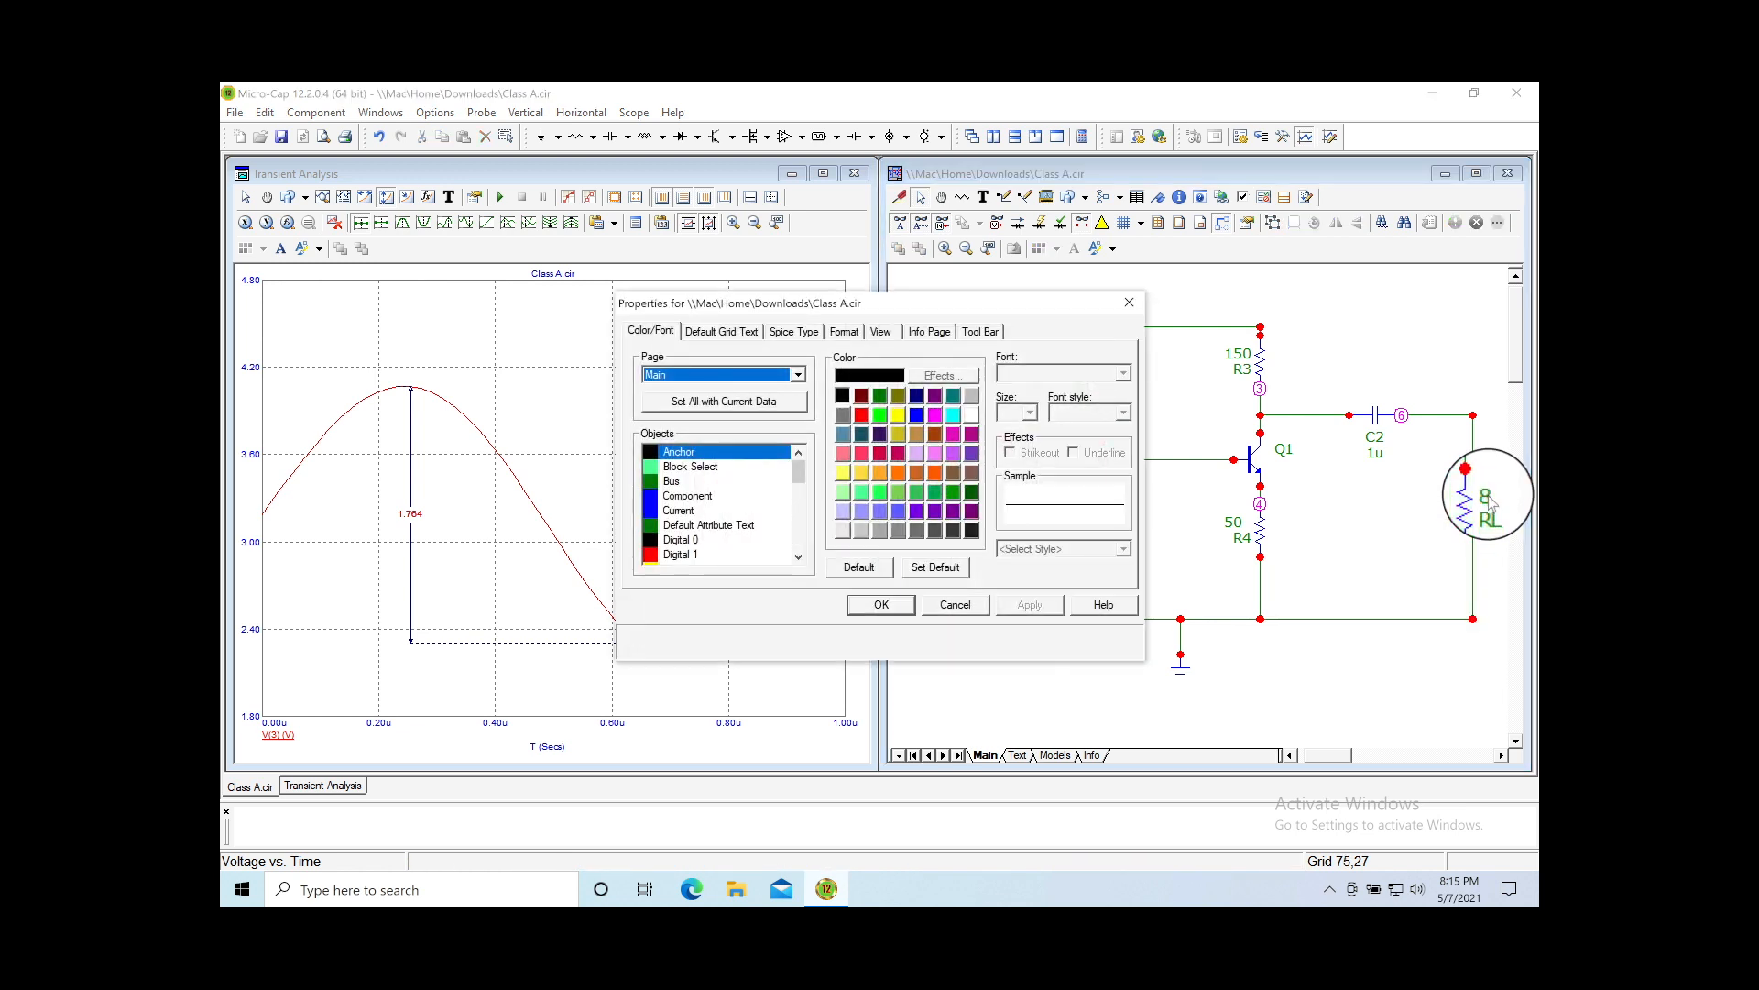
click(982, 610)
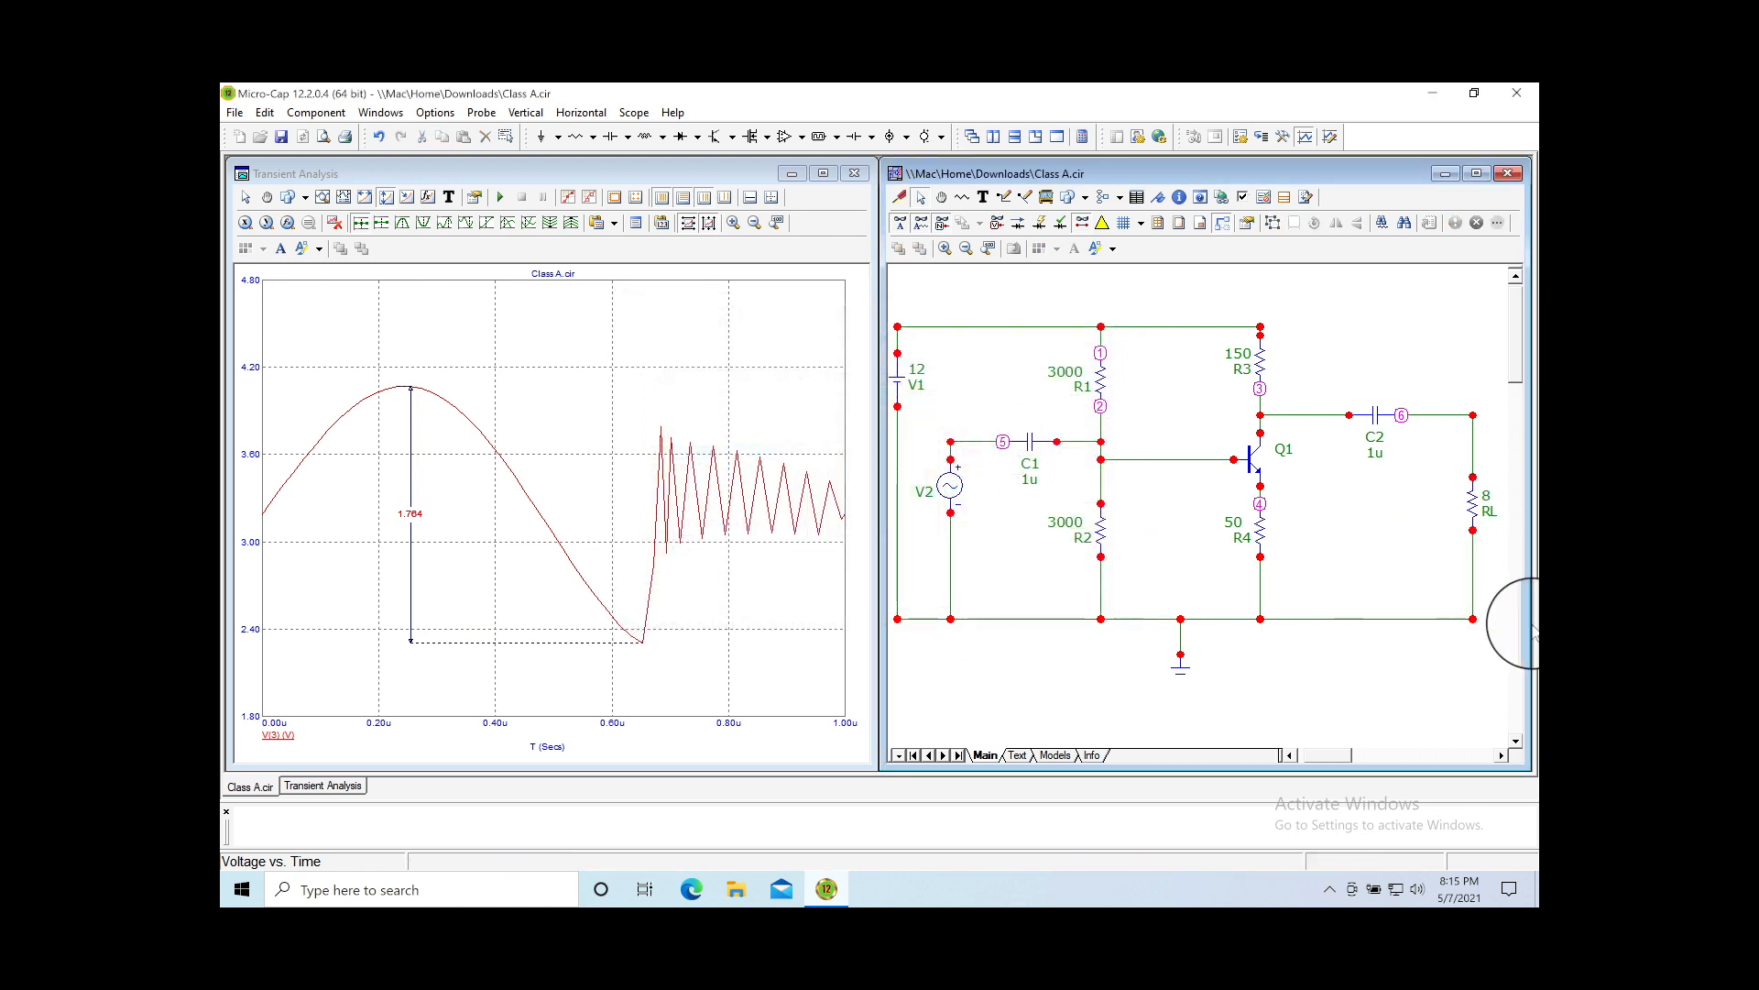
click(1501, 755)
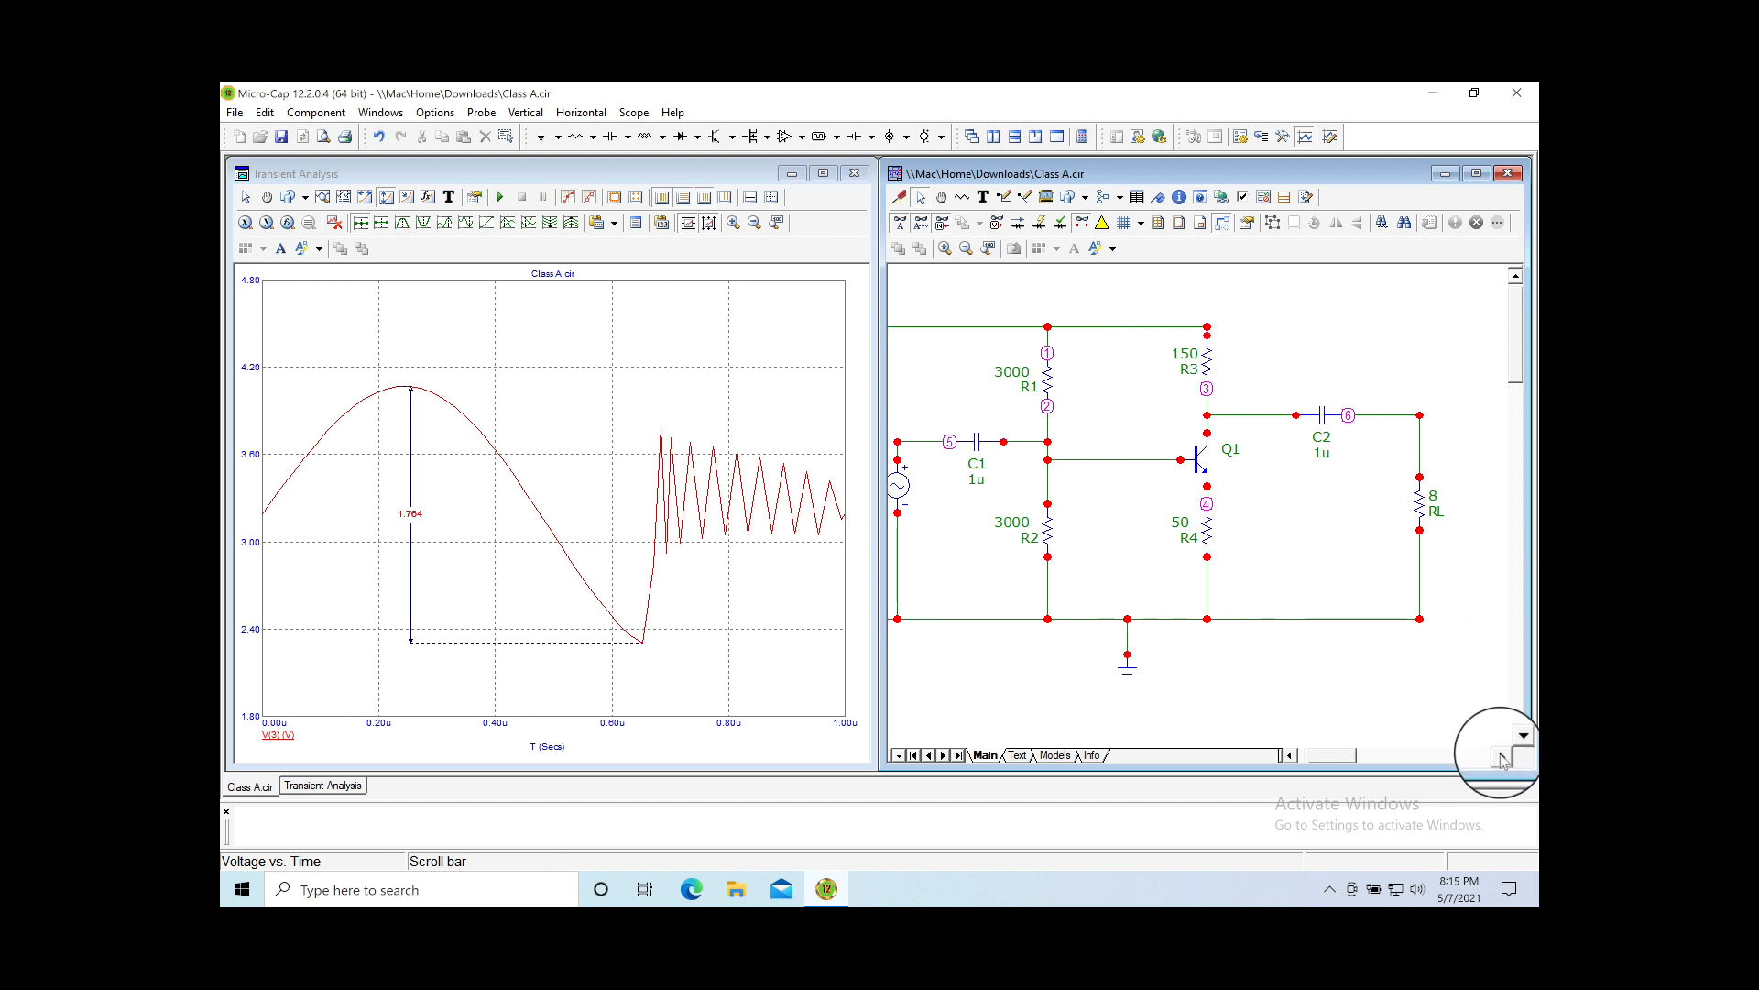
click(1434, 499)
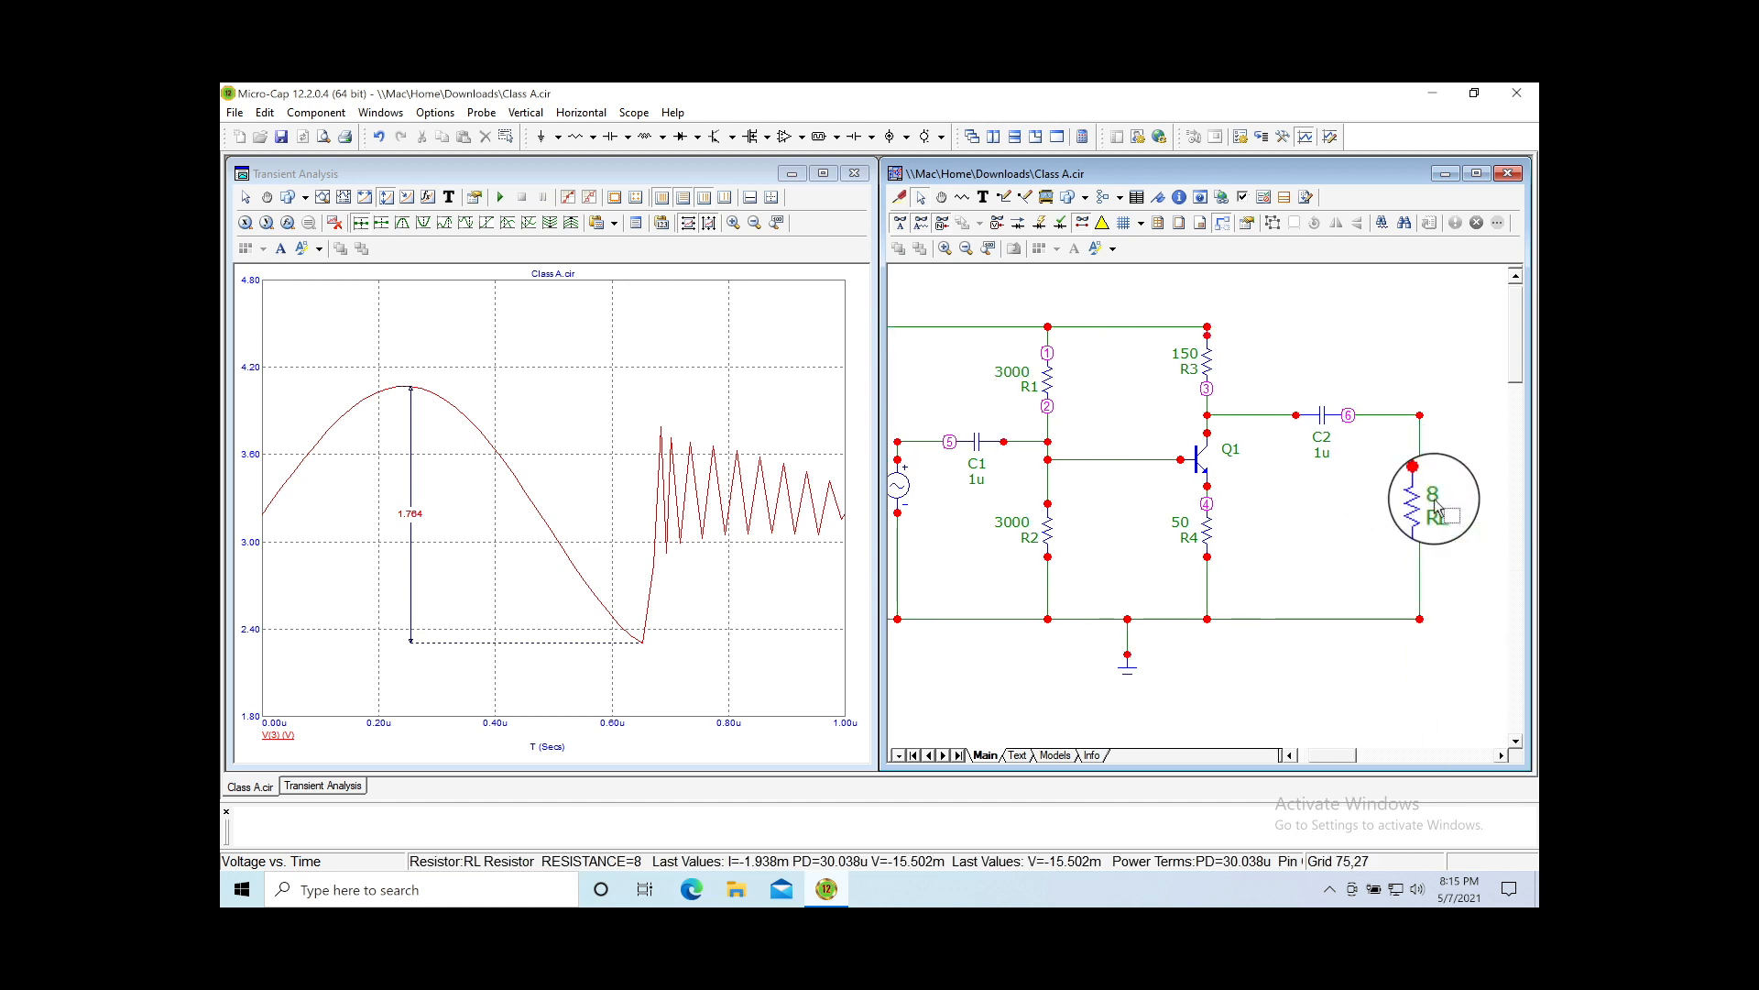
double_click(1436, 508)
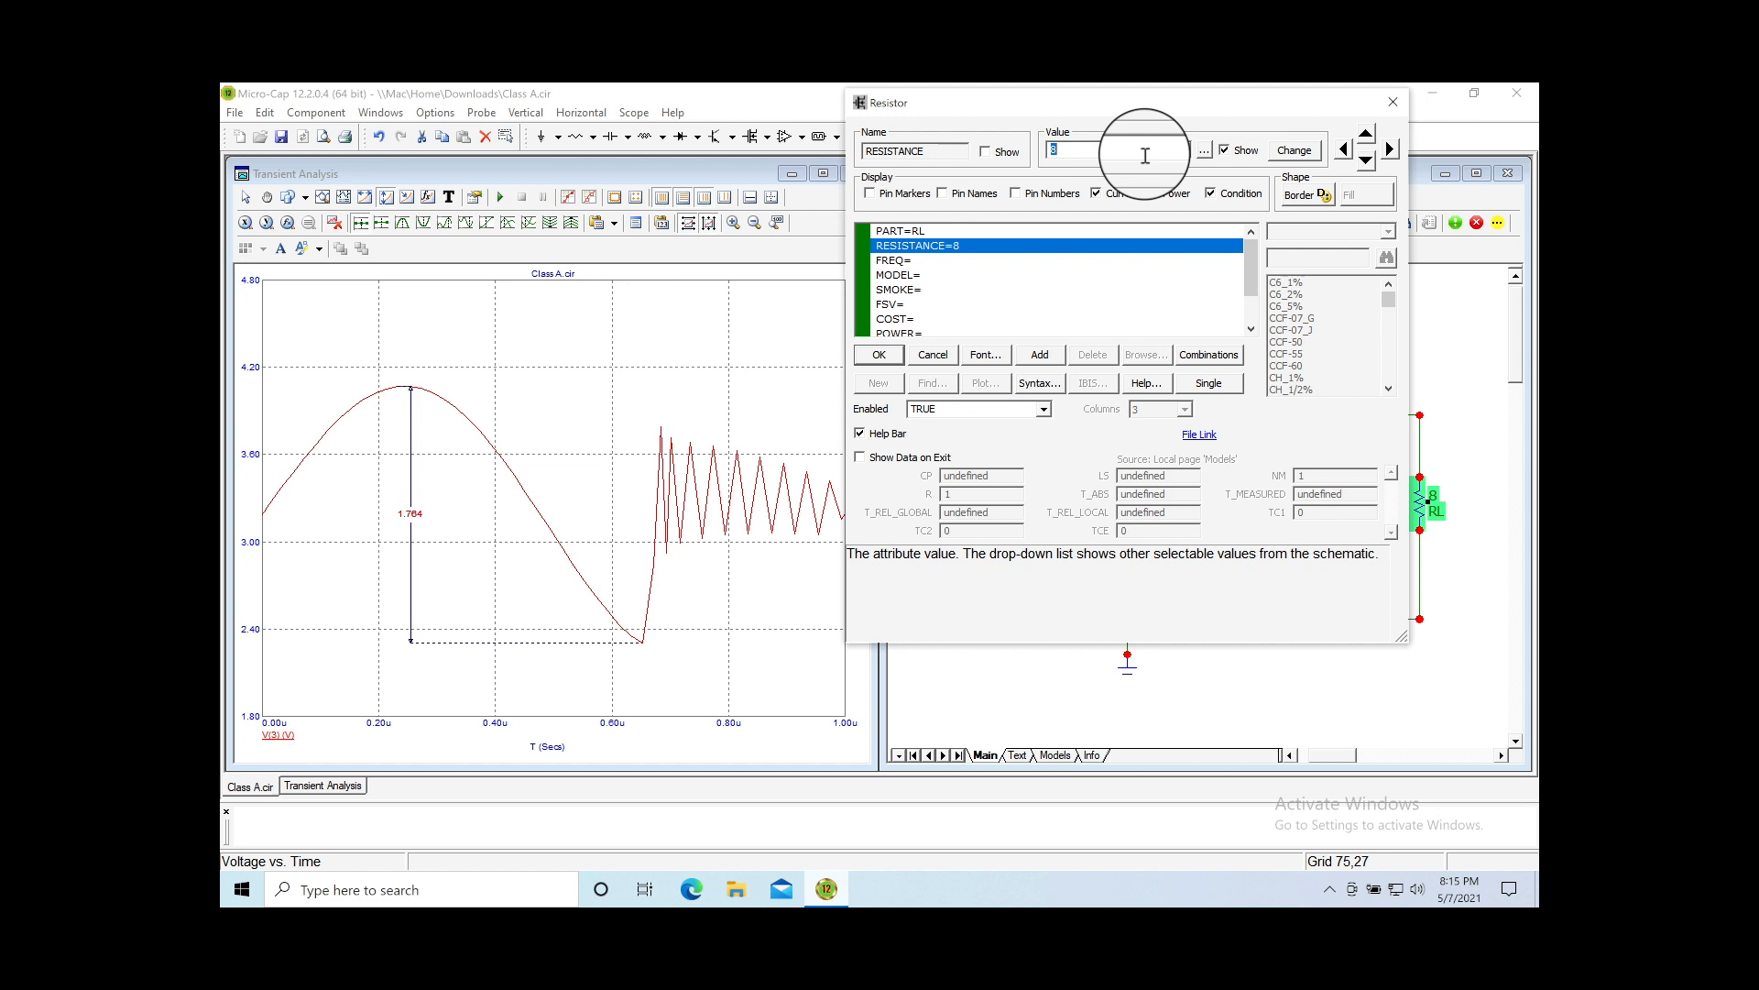
click(1393, 101)
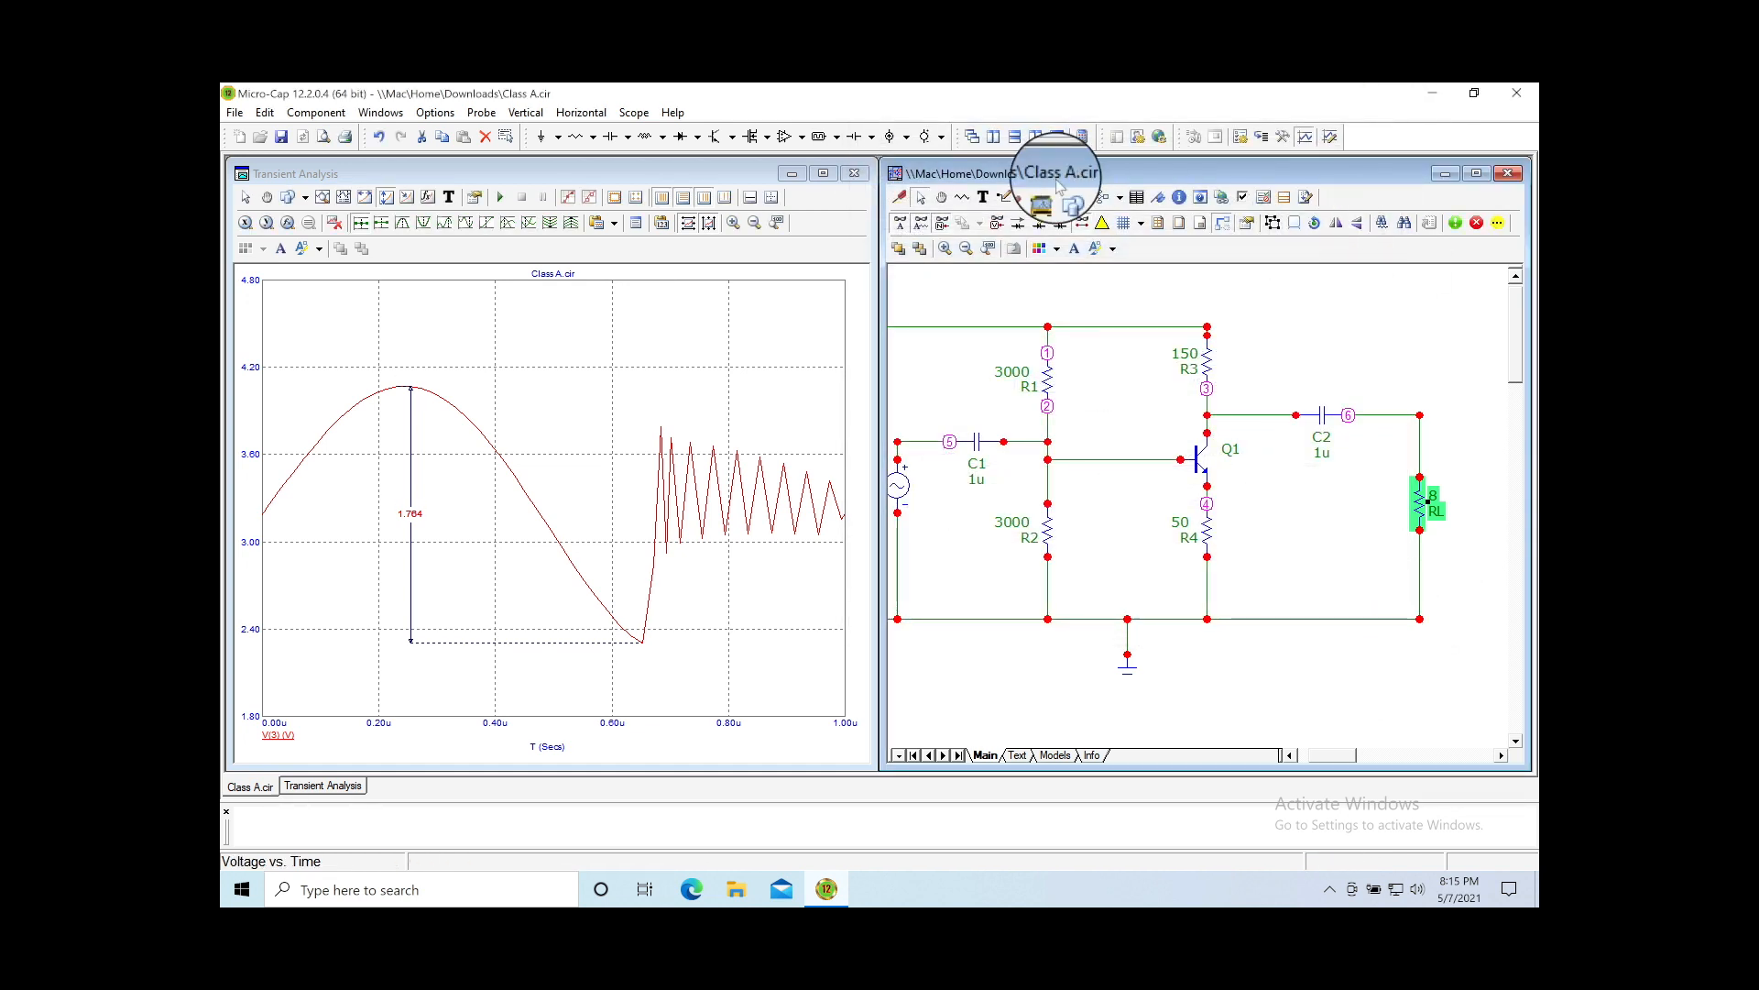
Step: Fit the circuit to the page and raise load resistor RL from 8 to 100
click(995, 254)
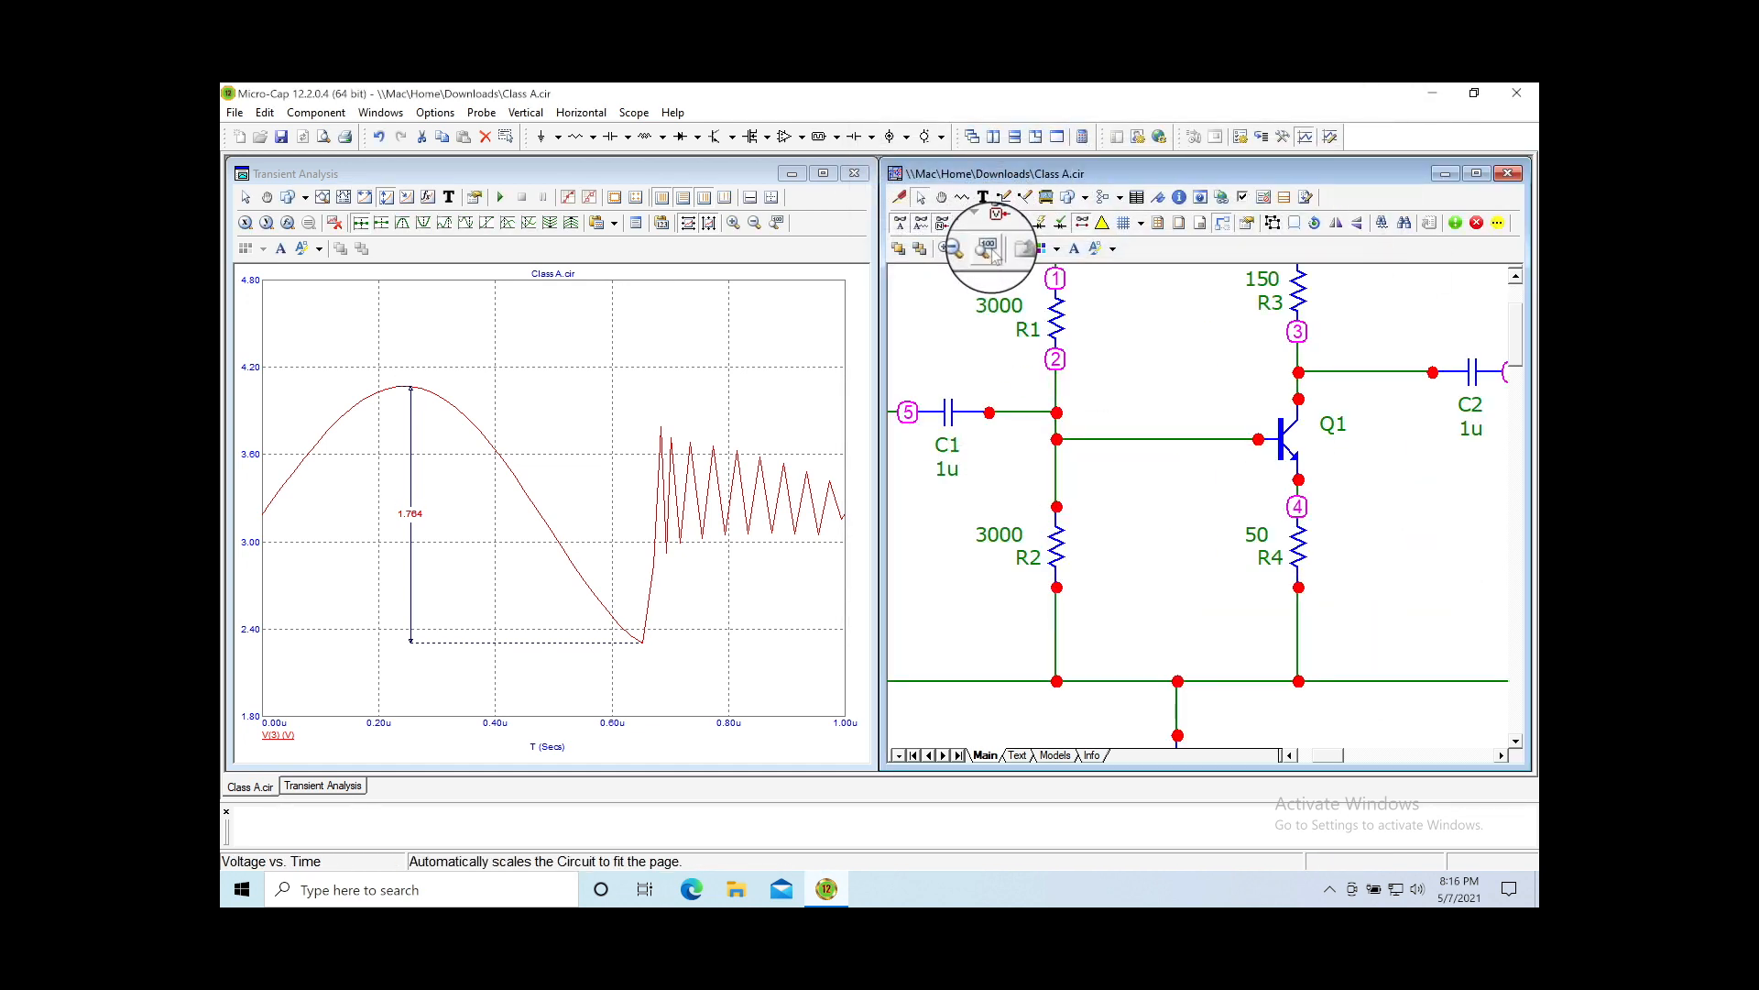
click(993, 253)
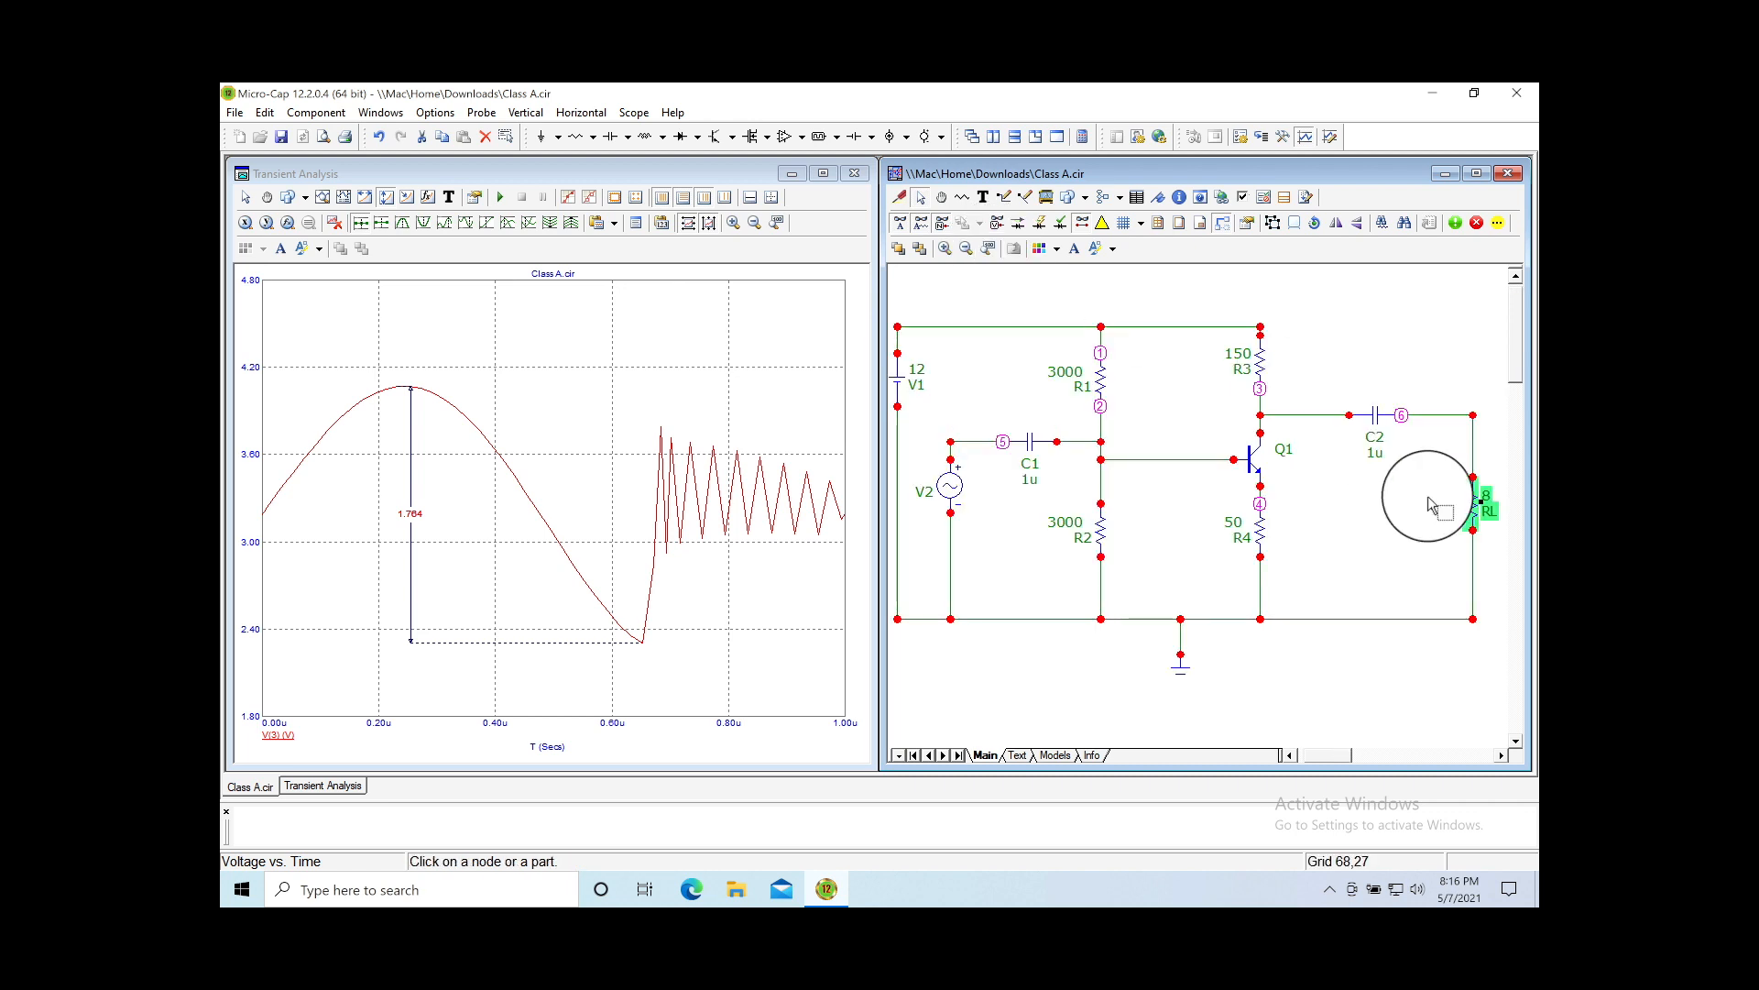
click(1475, 515)
double_click(1478, 518)
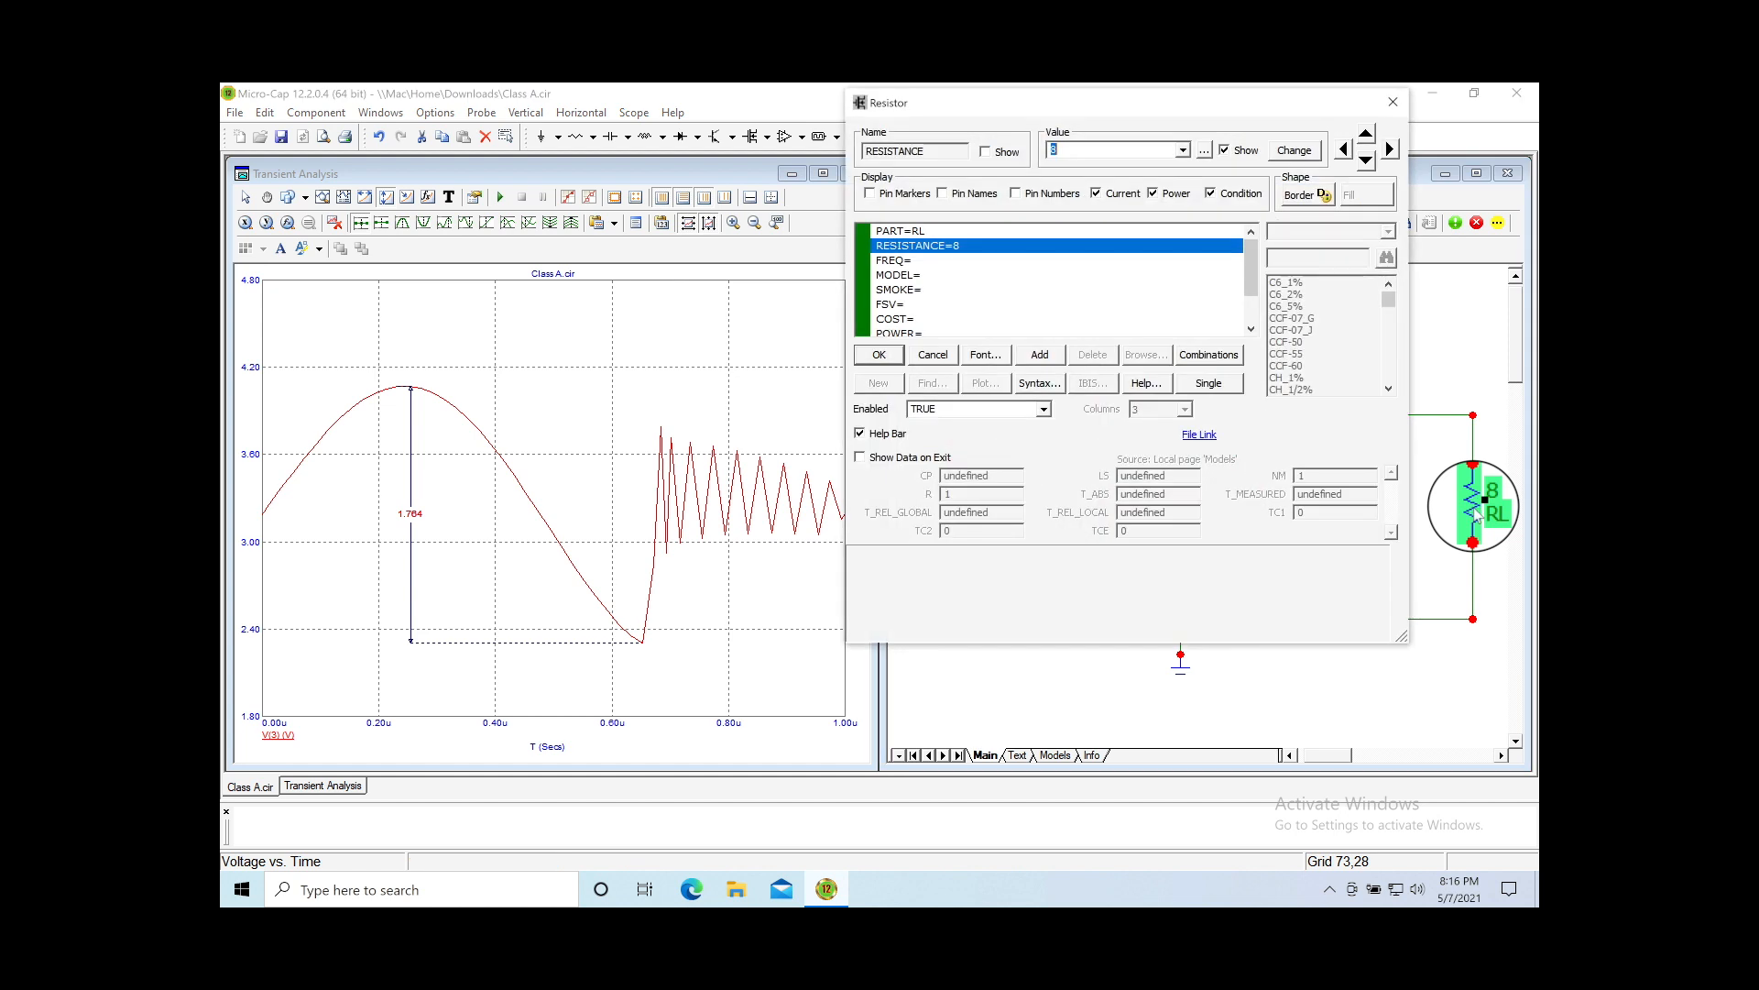
click(1080, 150)
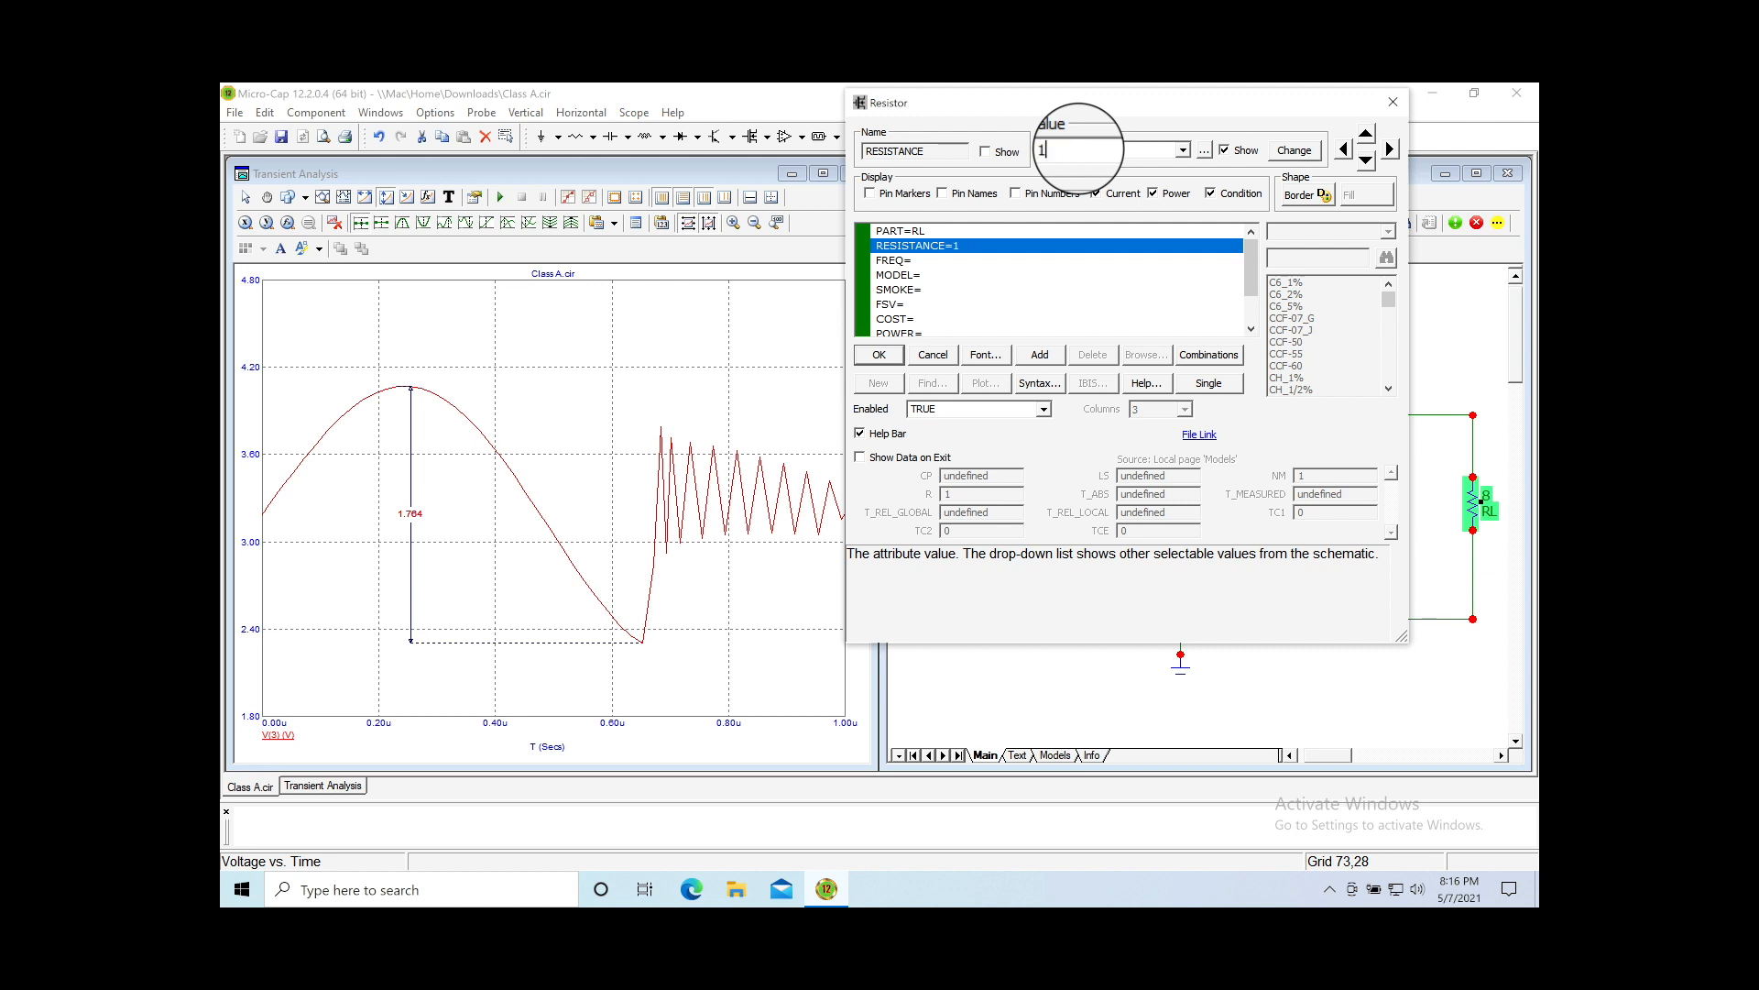
click(879, 354)
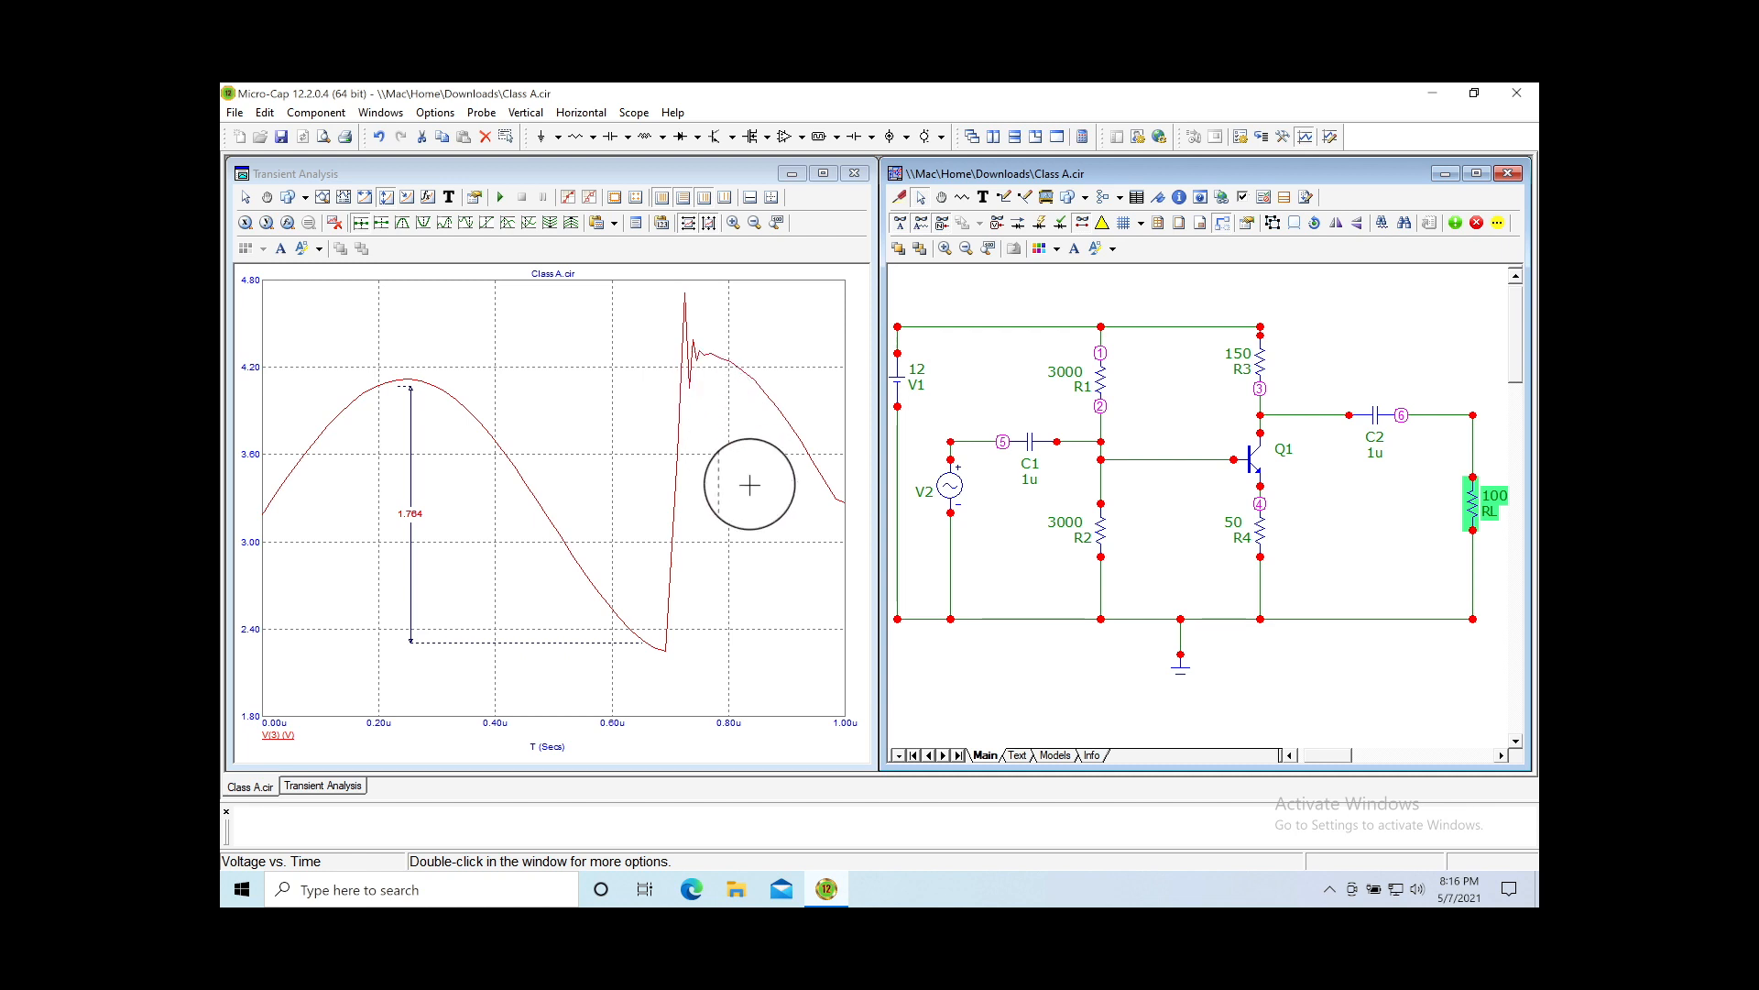
Step: Change RL's resistance again, from 100 to 200
click(1265, 479)
double_click(1486, 501)
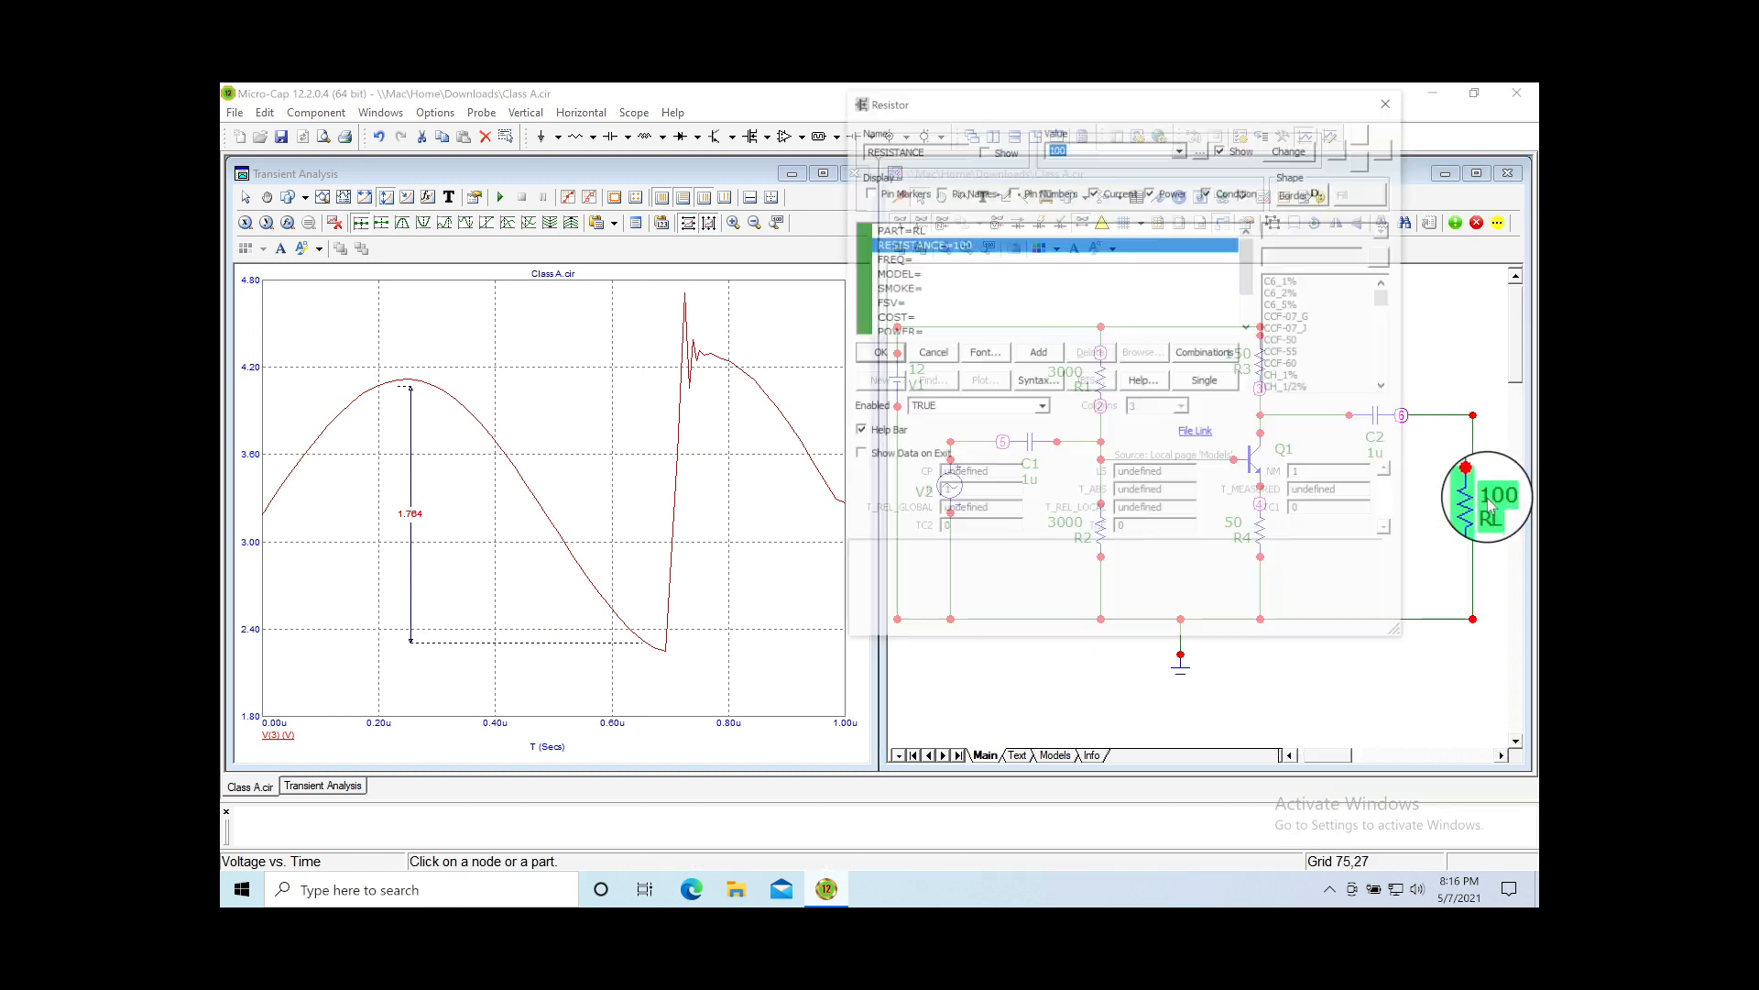
click(1022, 247)
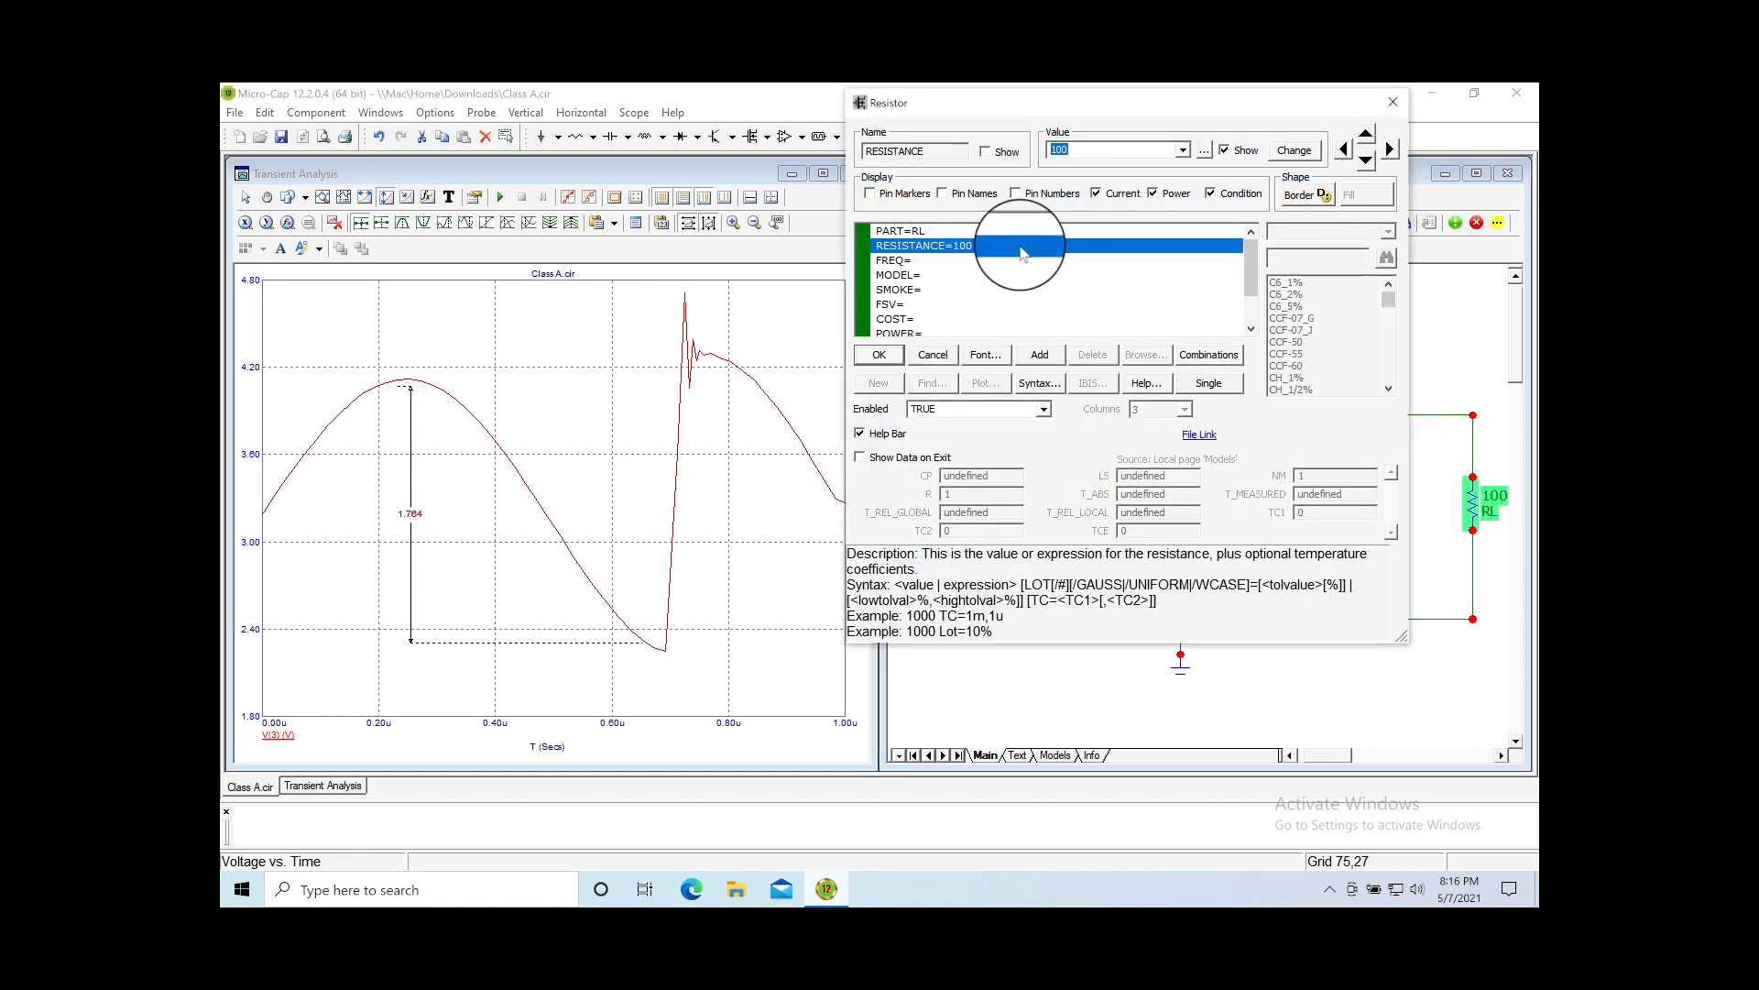
text(200)
key(Return)
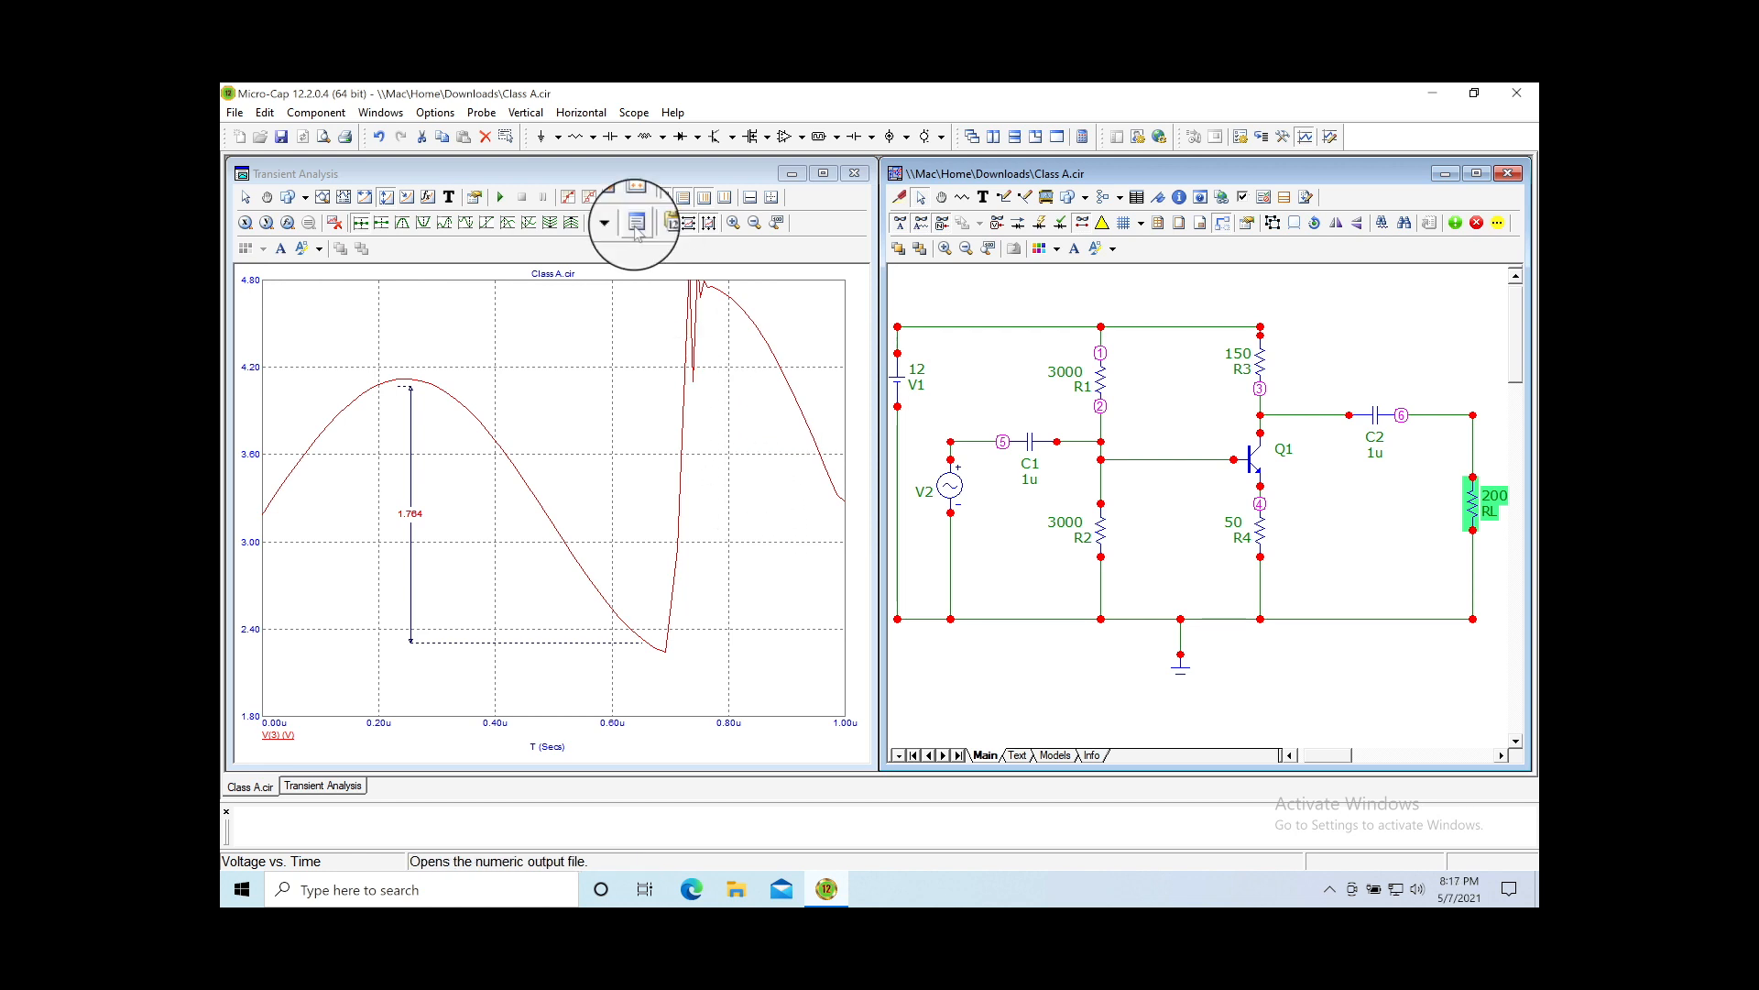
Step: Undo RL back to 8, then set RL to 200 once more
click(380, 137)
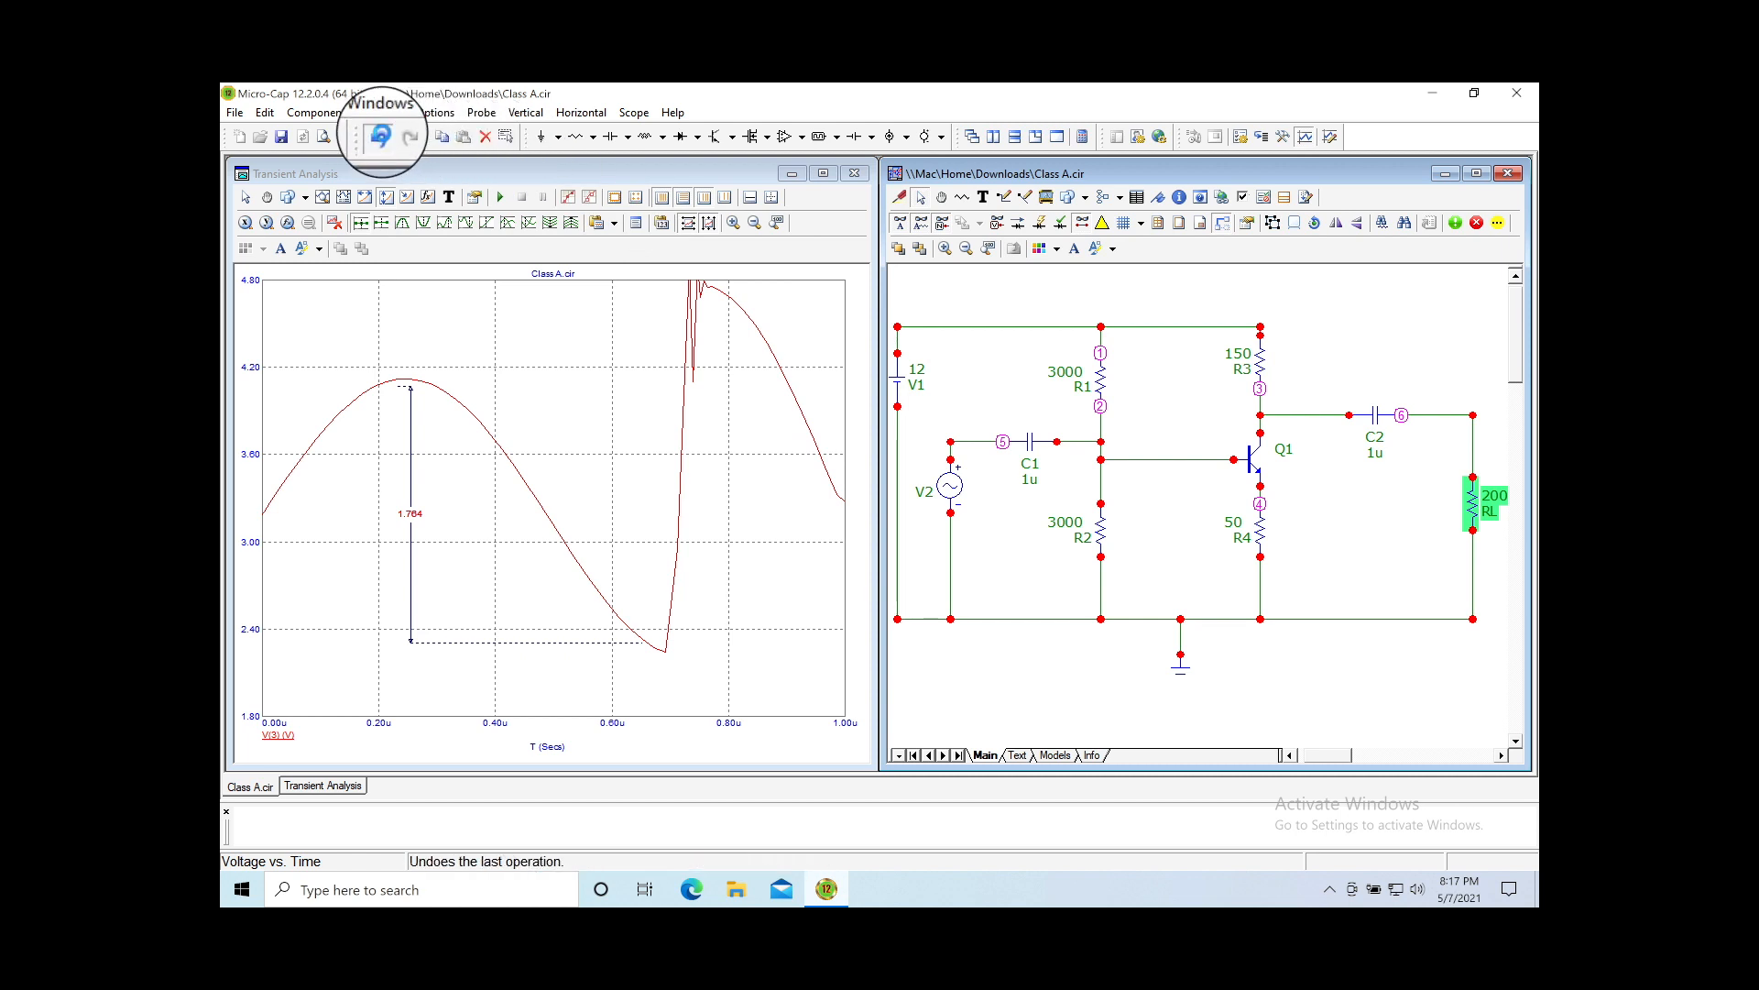
click(382, 138)
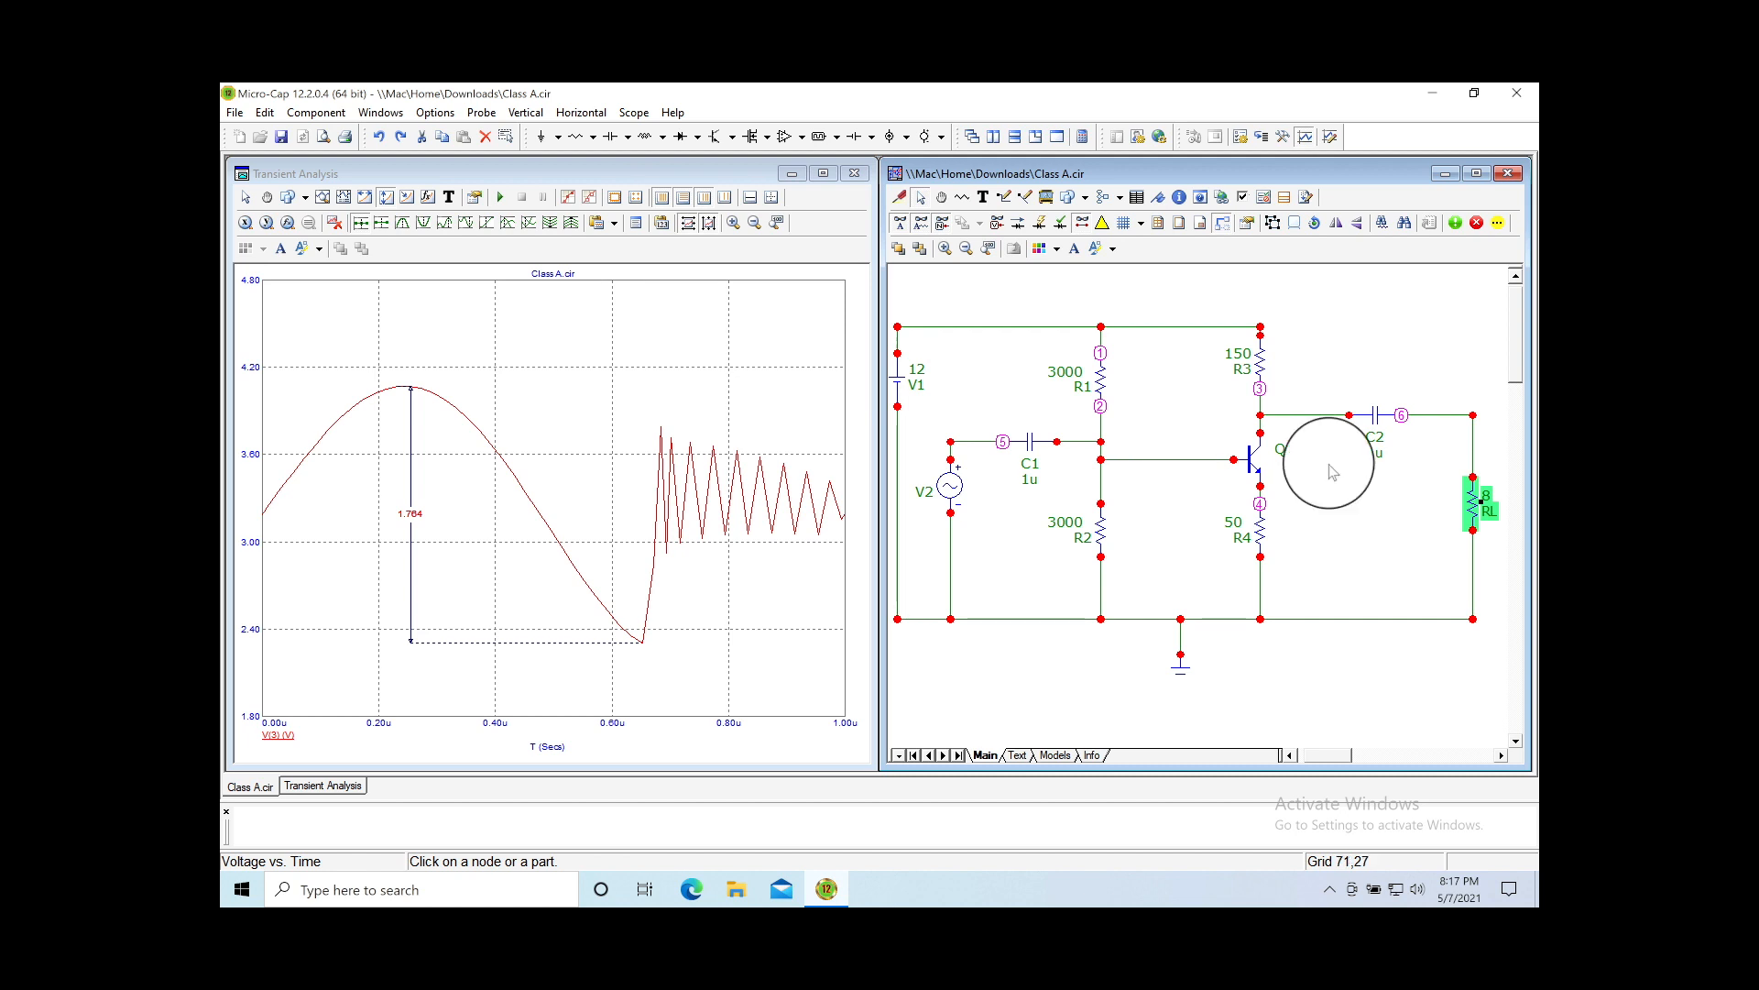
double_click(1487, 502)
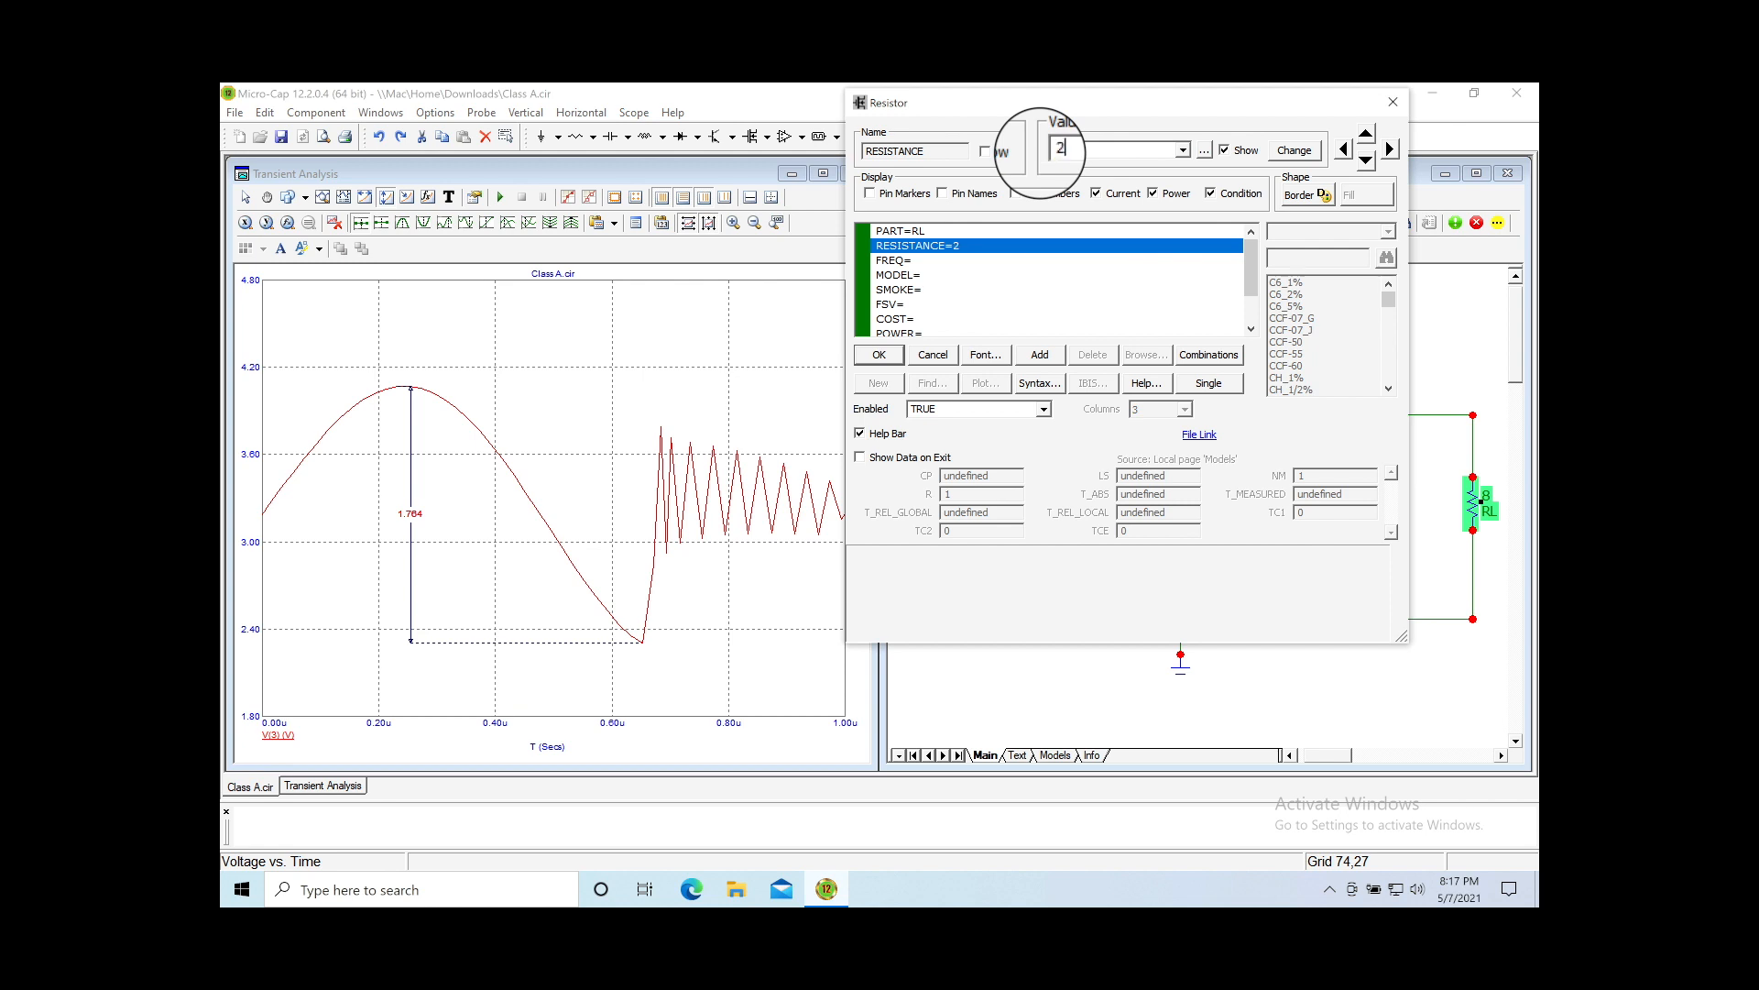
text(200)
key(Return)
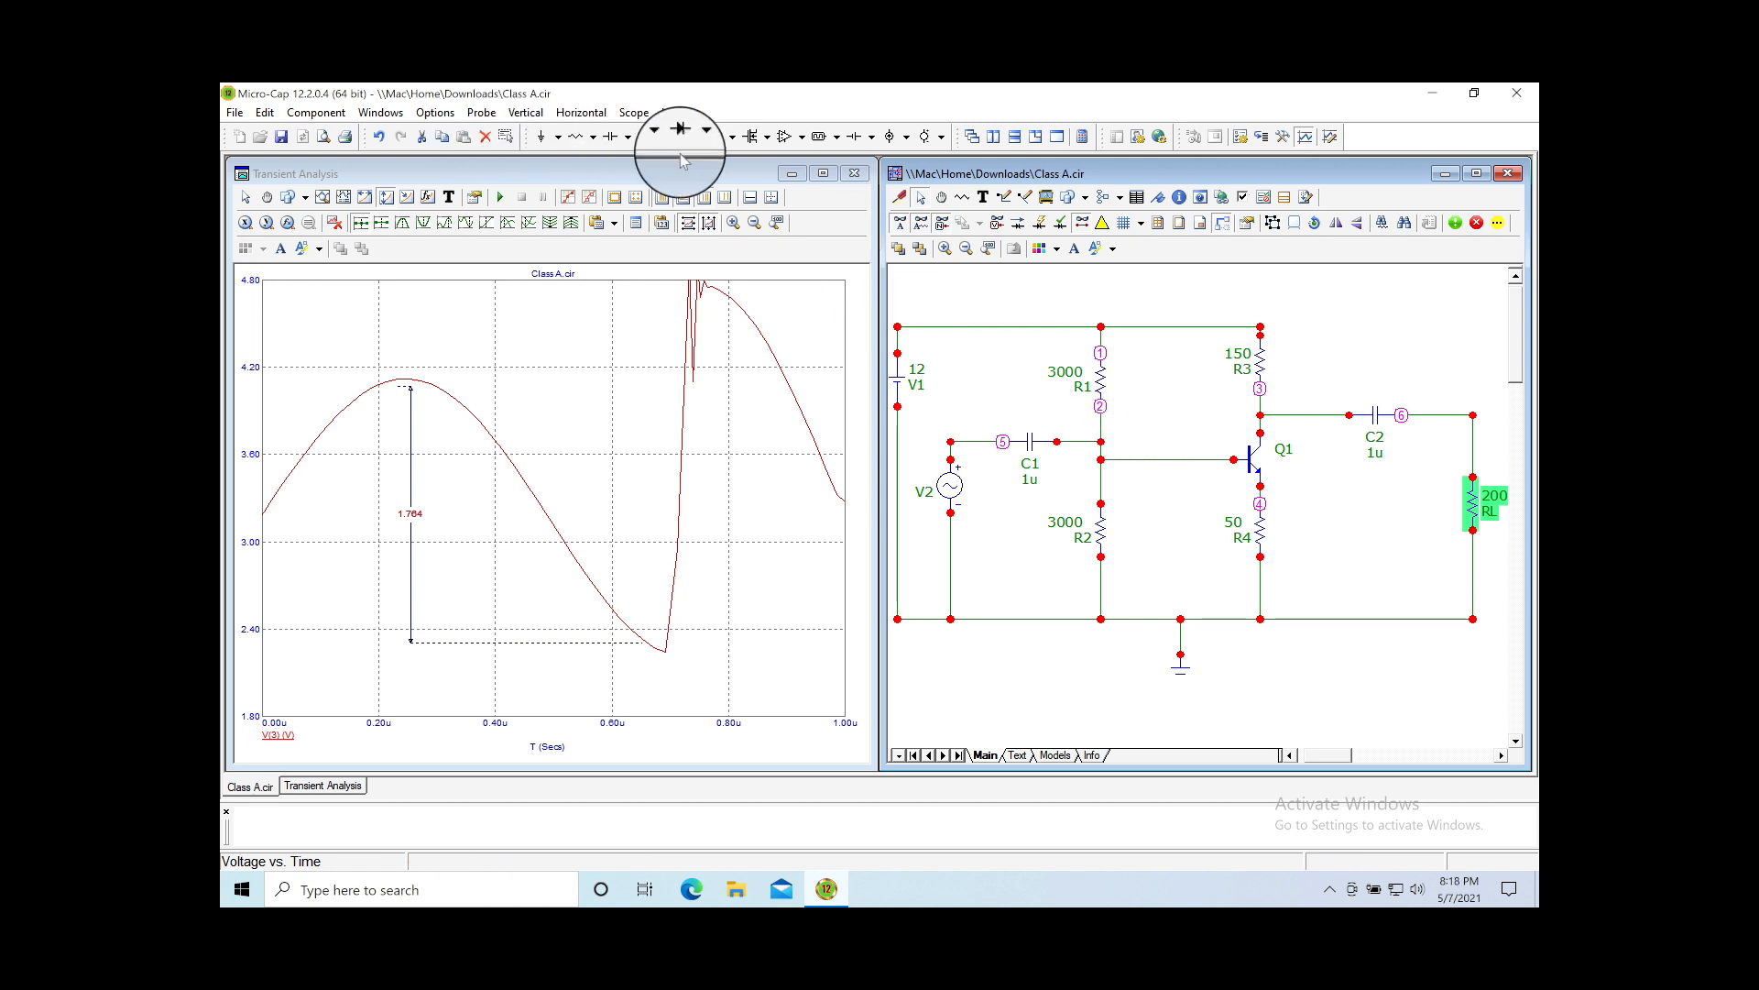
Step: Undo twice and redo once so RL is 8 and R4 stays 50
click(381, 139)
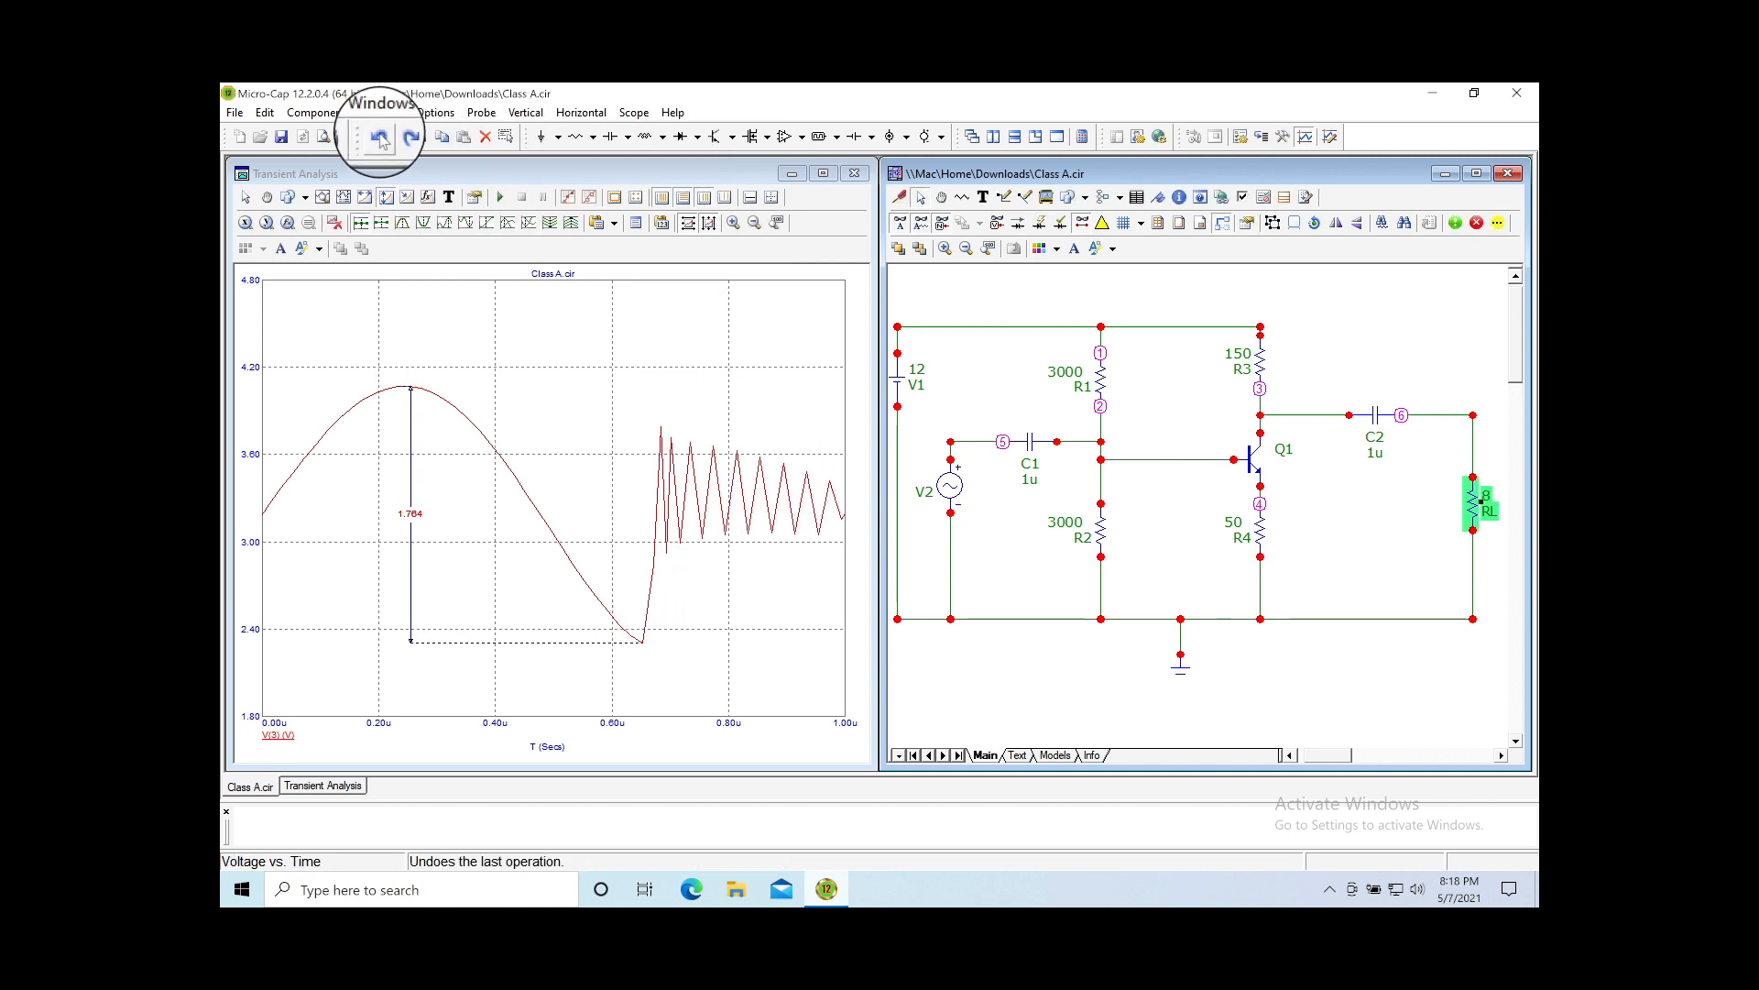
click(381, 139)
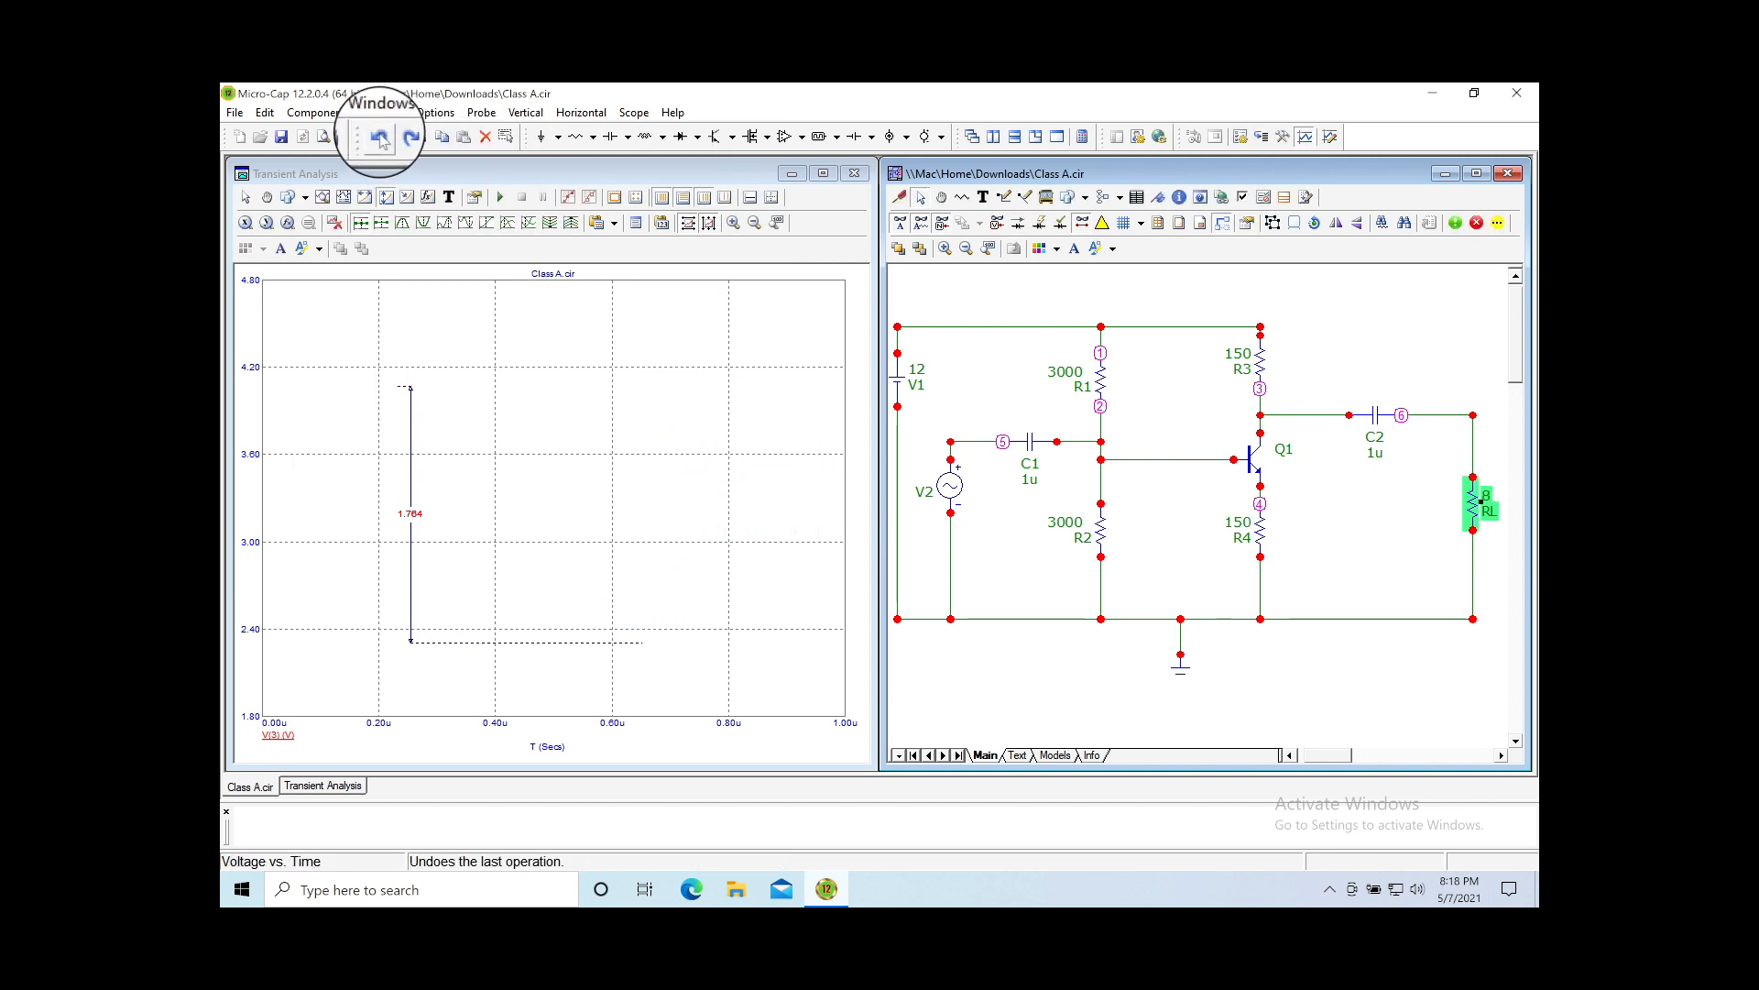
click(402, 139)
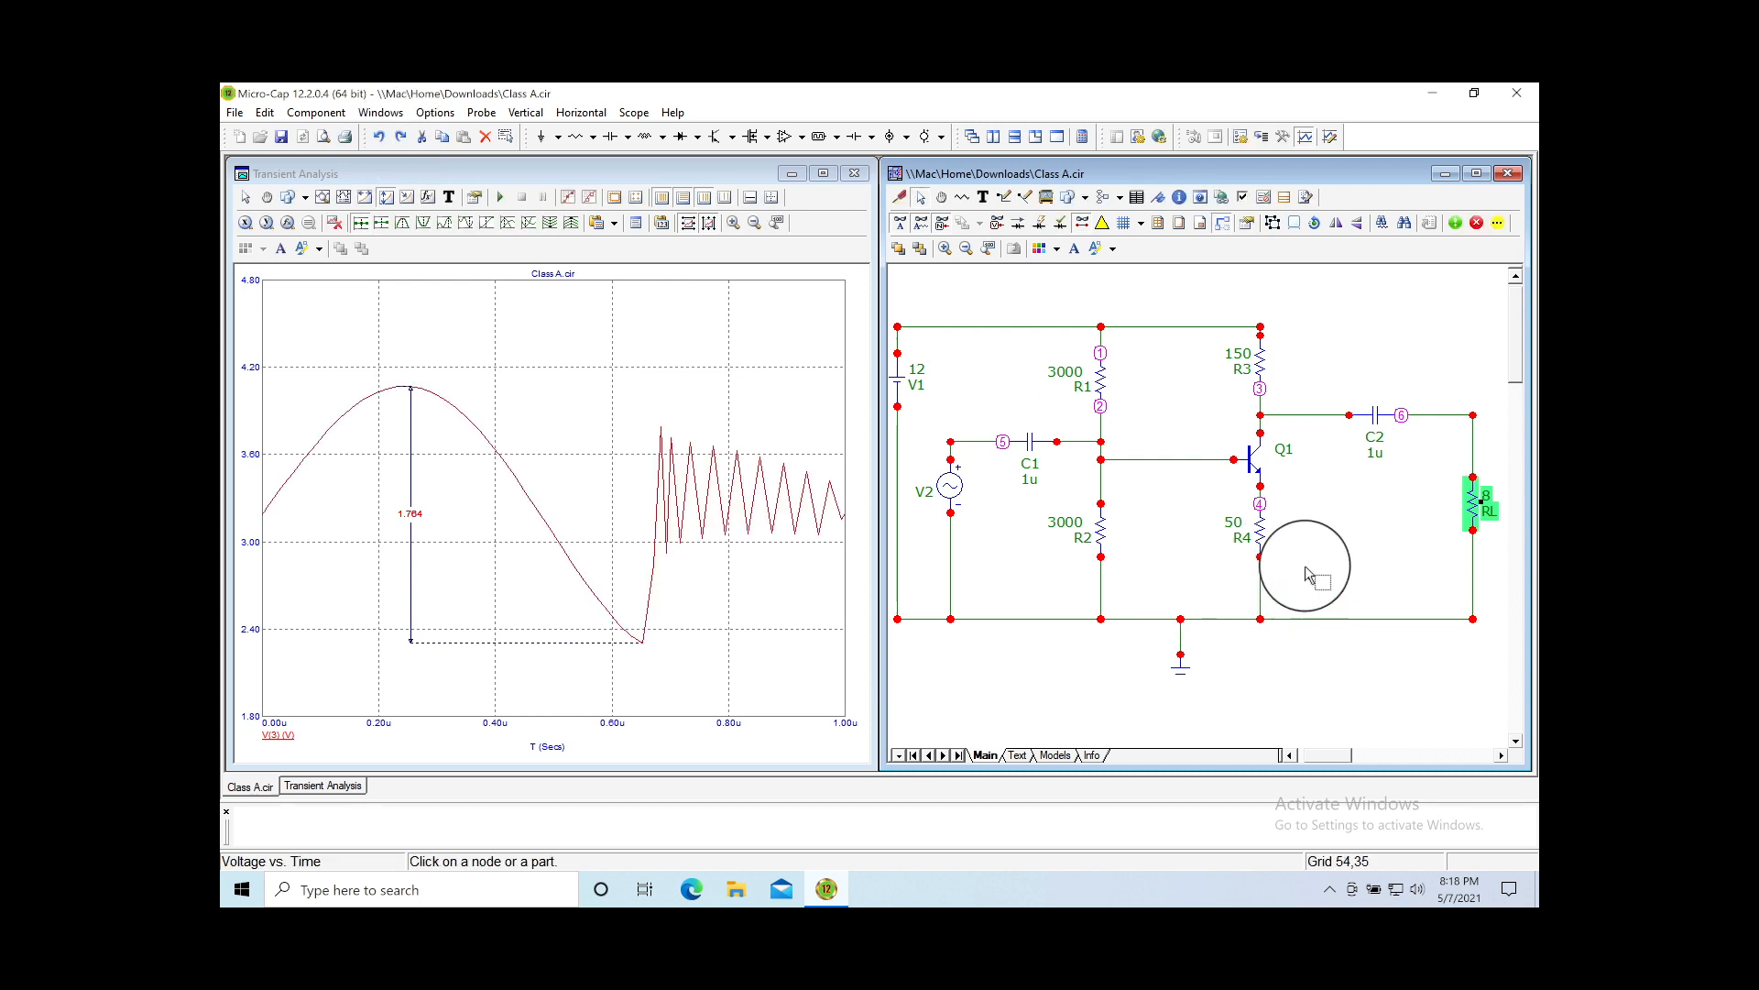
click(1315, 524)
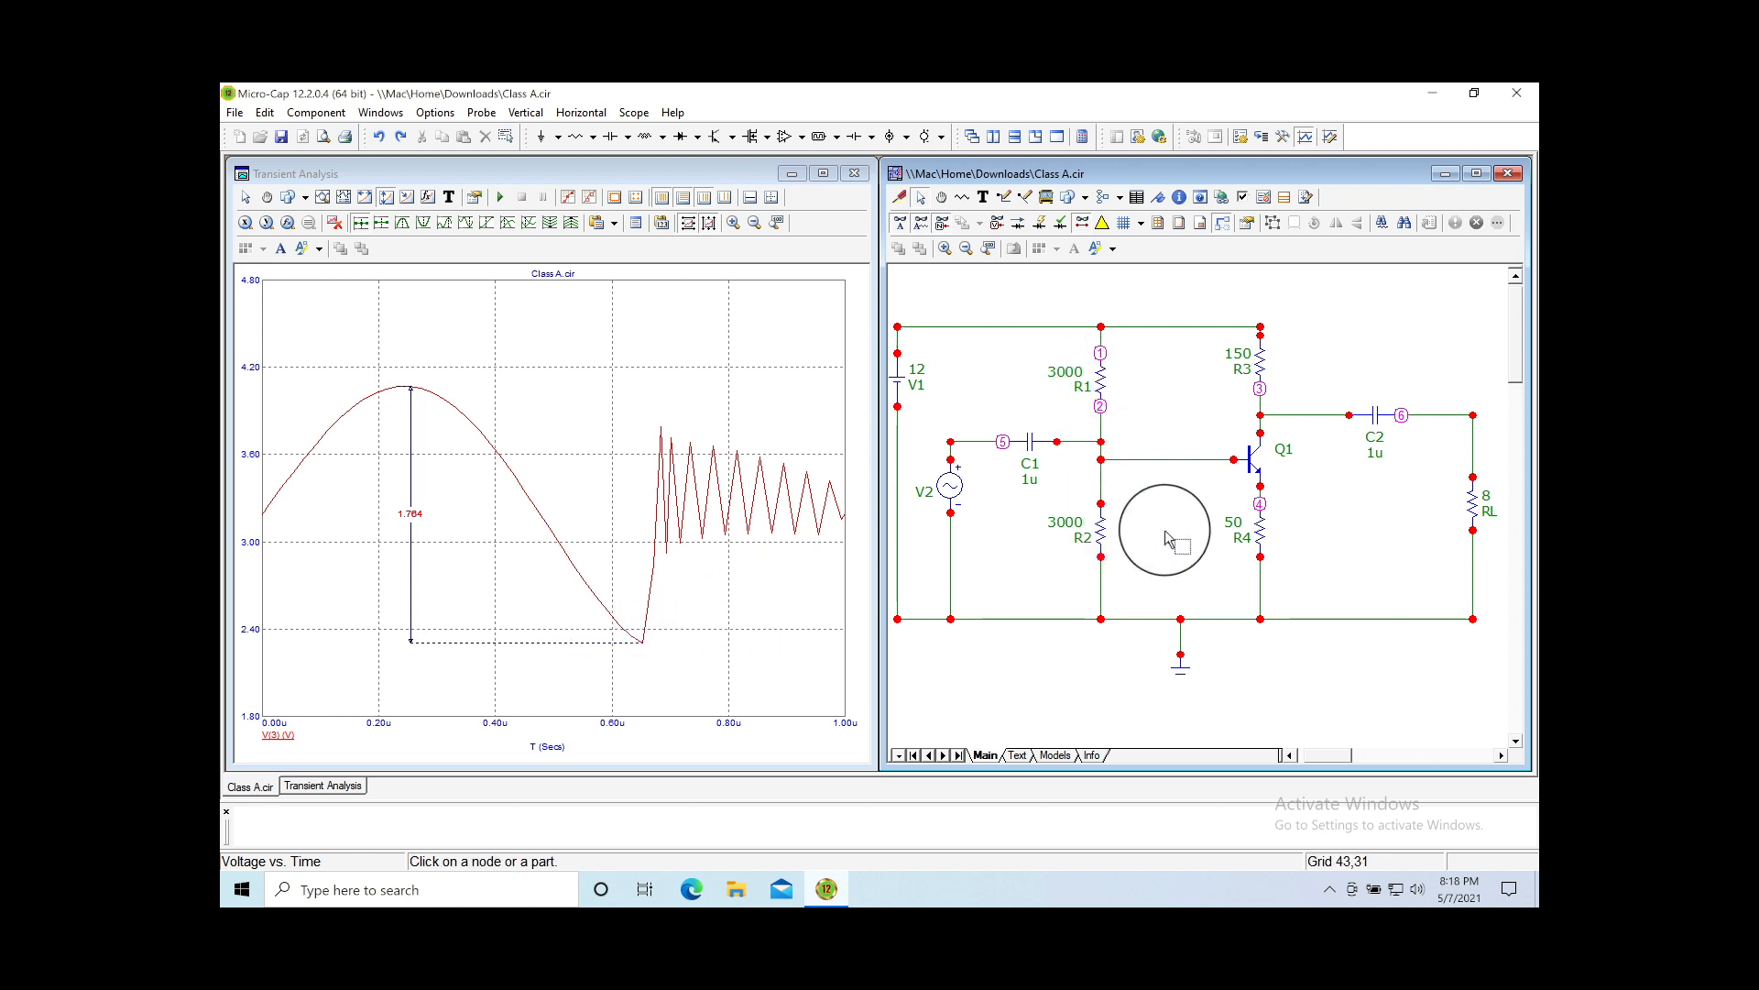
double_click(1070, 374)
Step: Cut R1 and R2 from 3000 to 300 by deleting one zero from each value
click(1074, 383)
key(BackSpace)
key(Return)
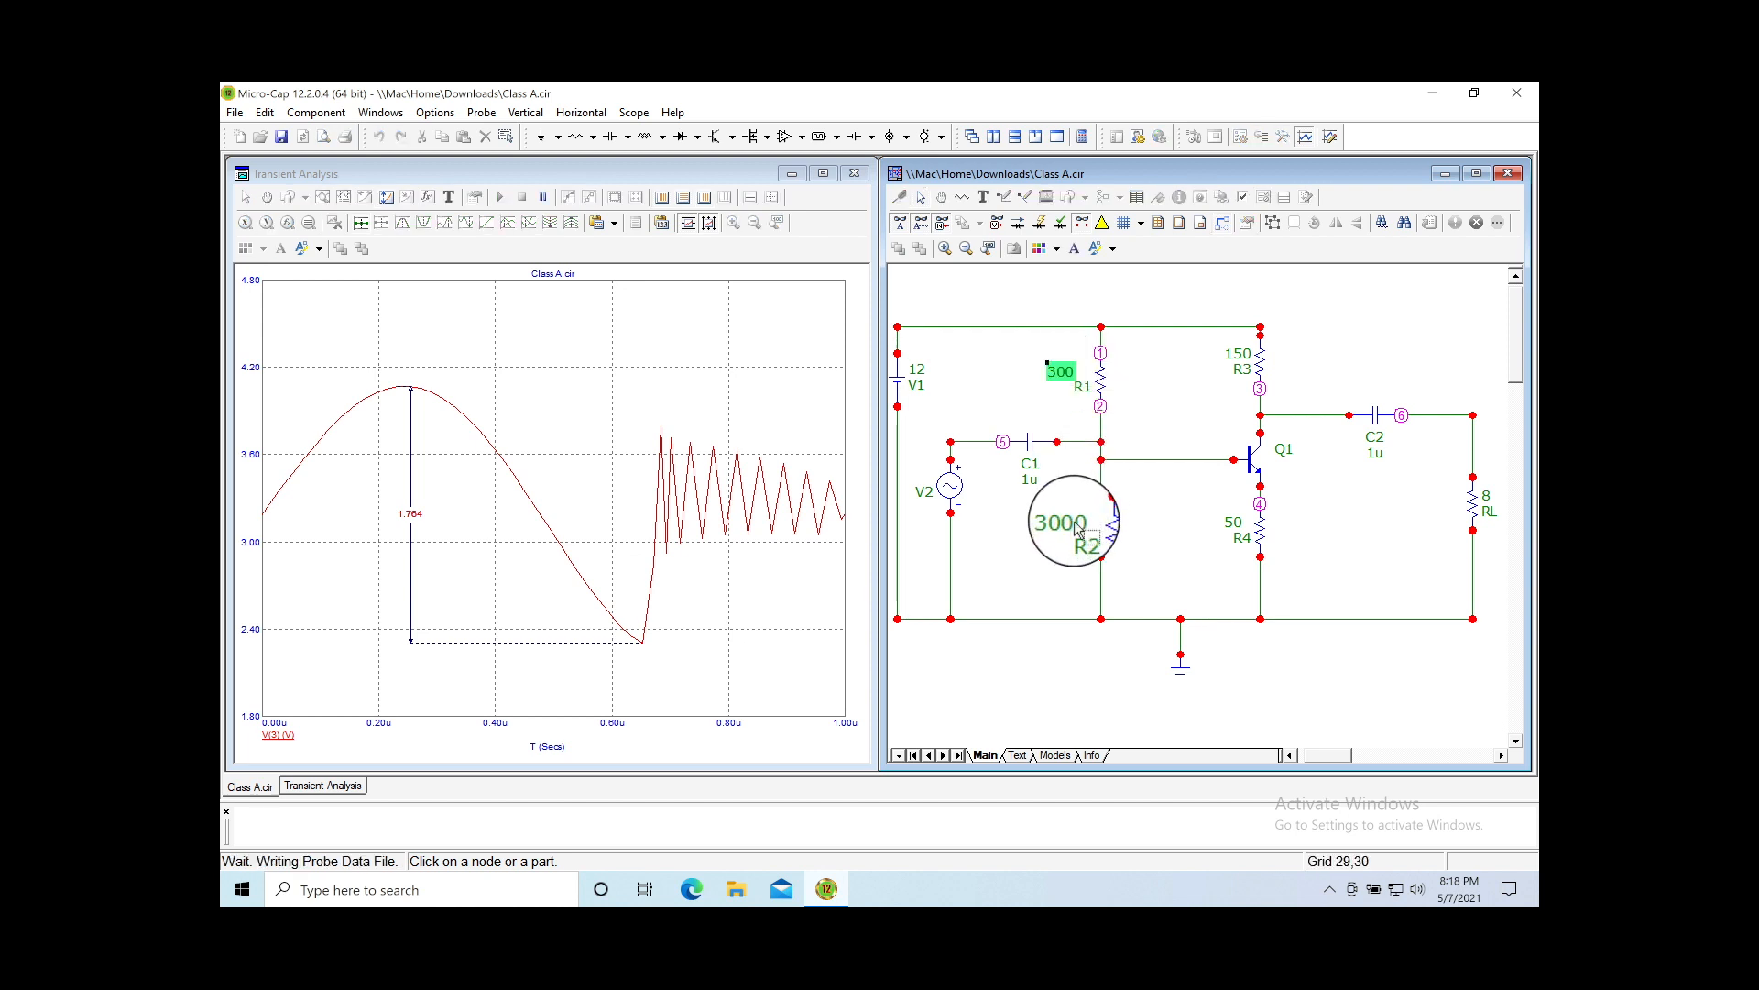
double_click(1072, 526)
click(1077, 526)
key(Delete)
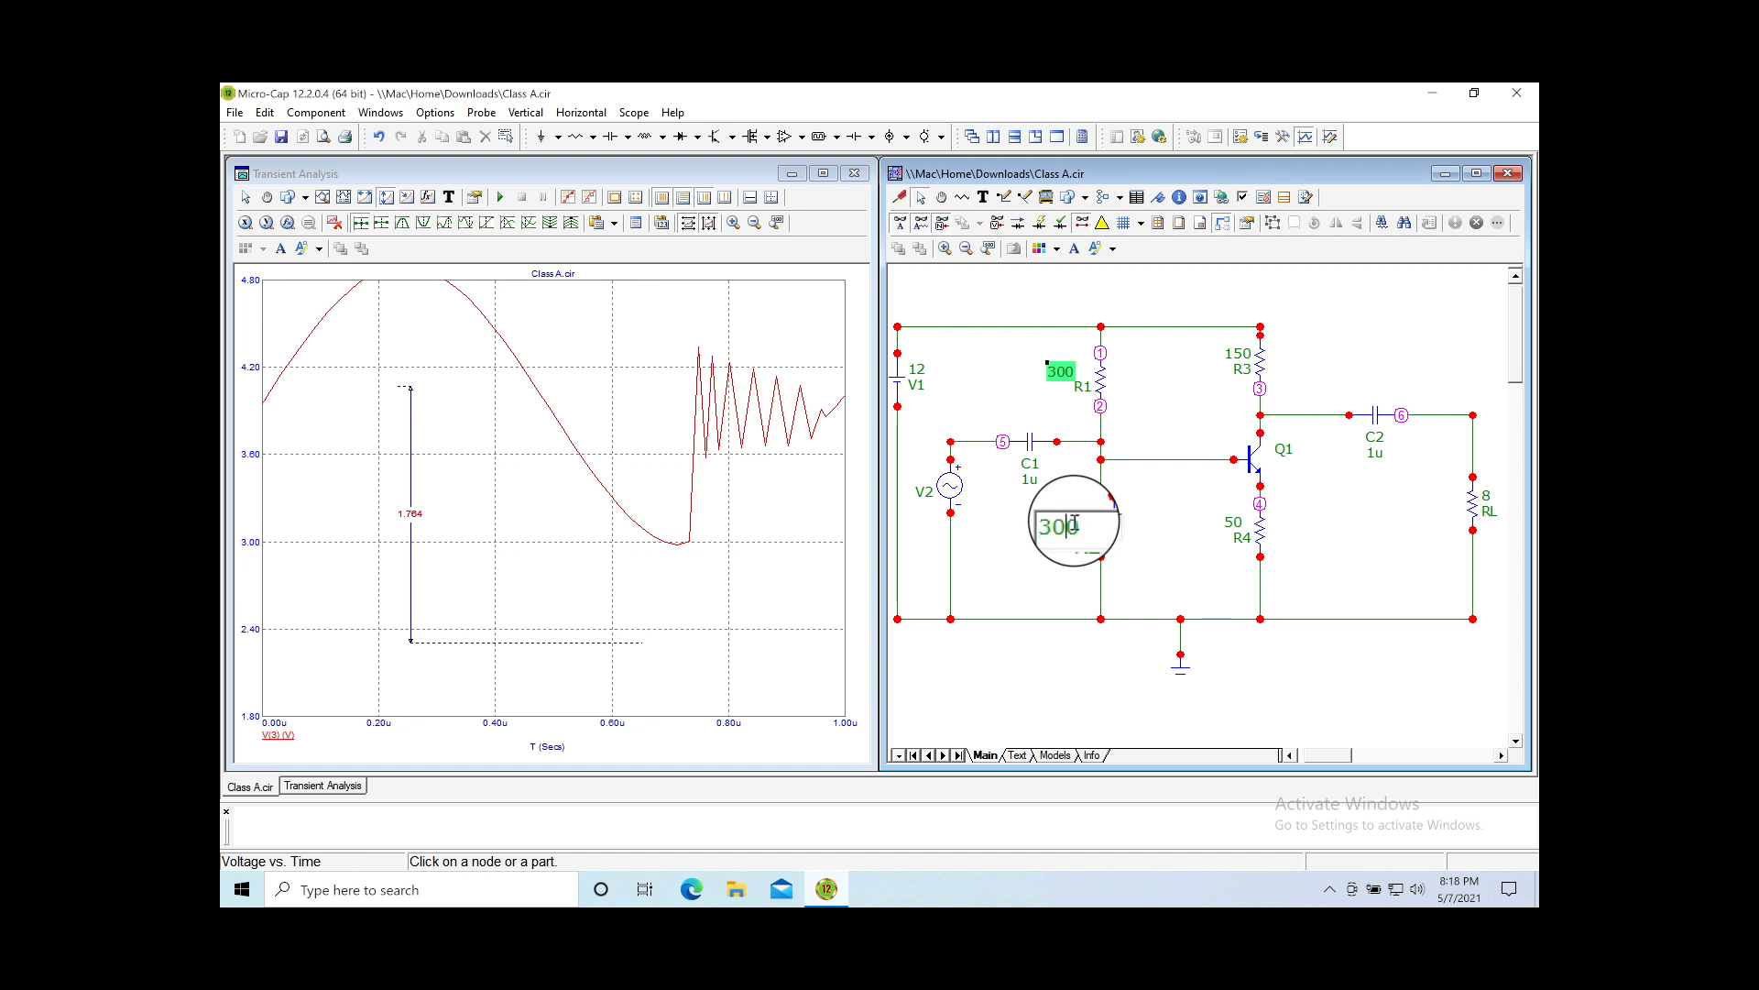
key(Return)
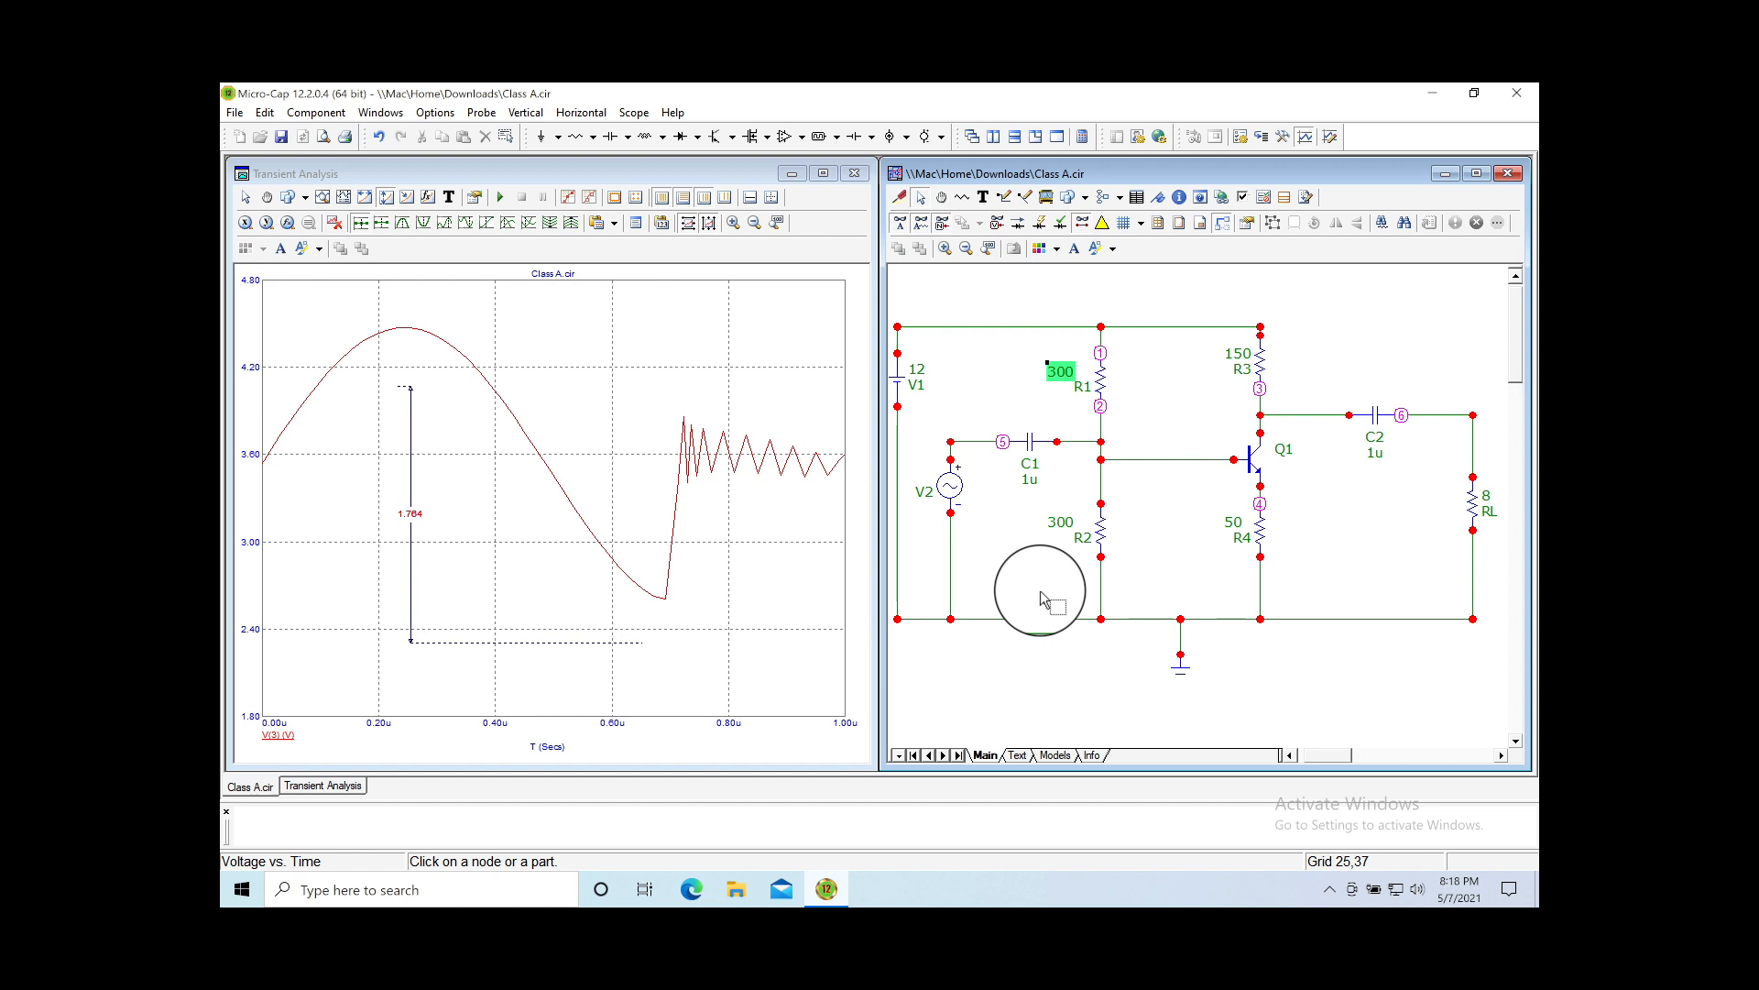
click(1375, 556)
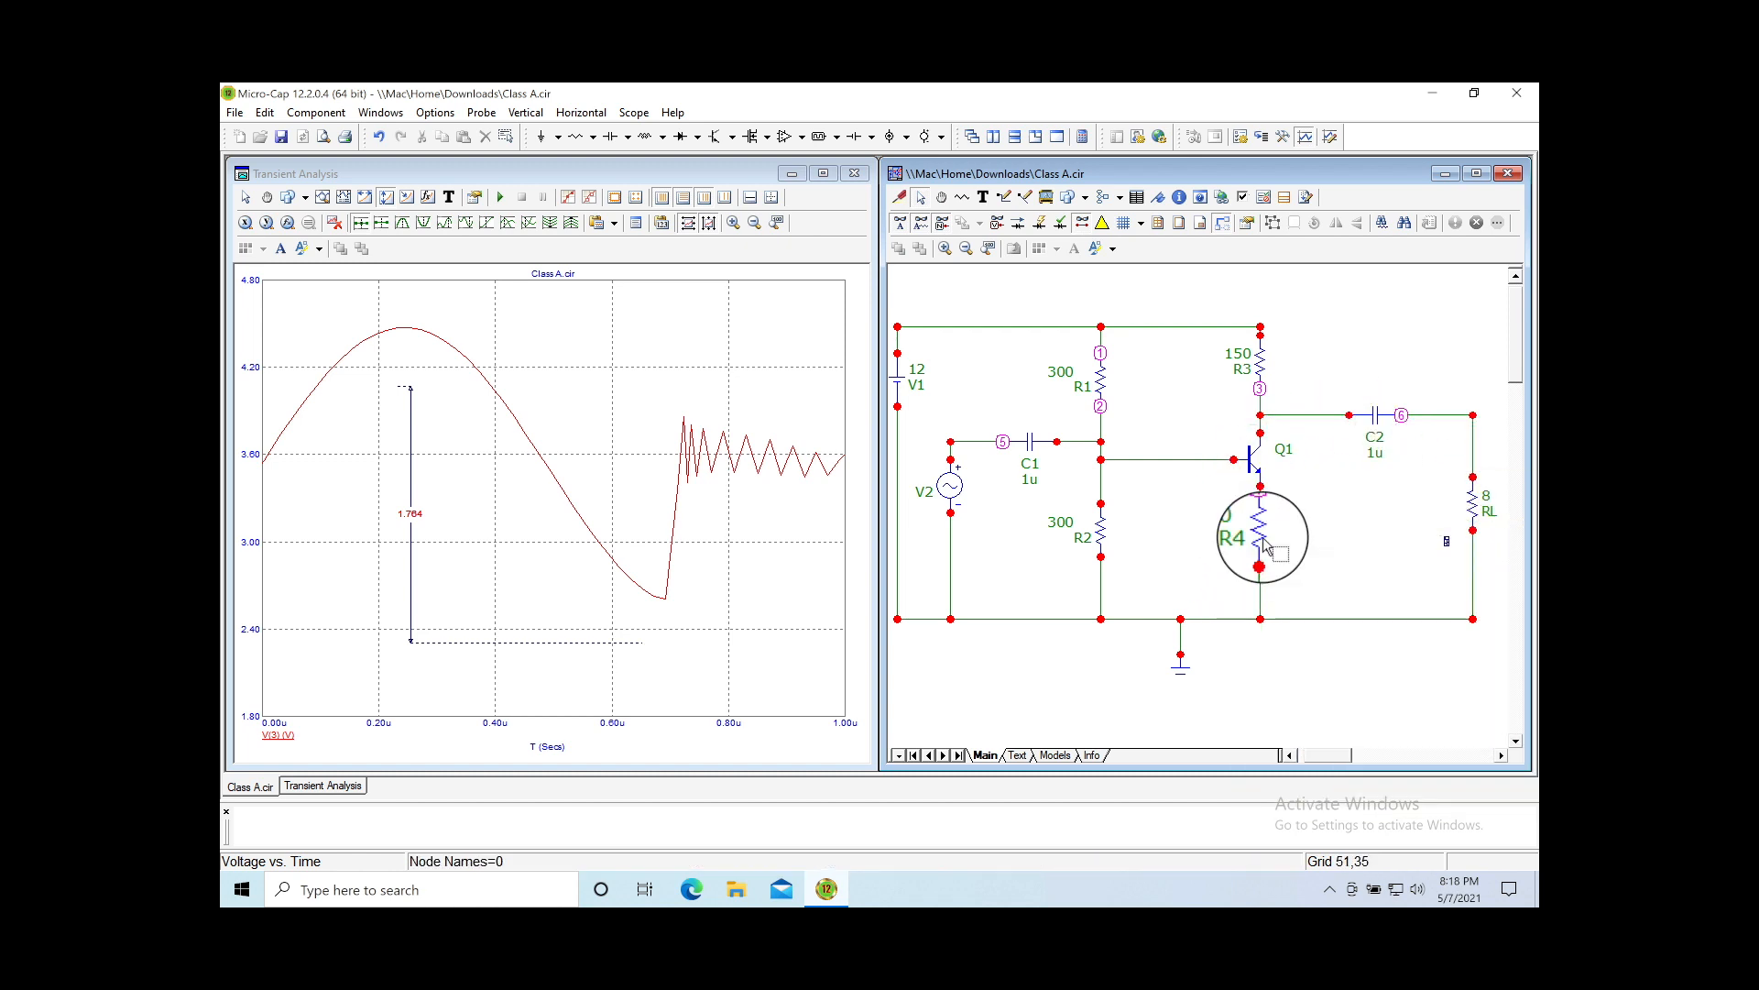
double_click(1491, 502)
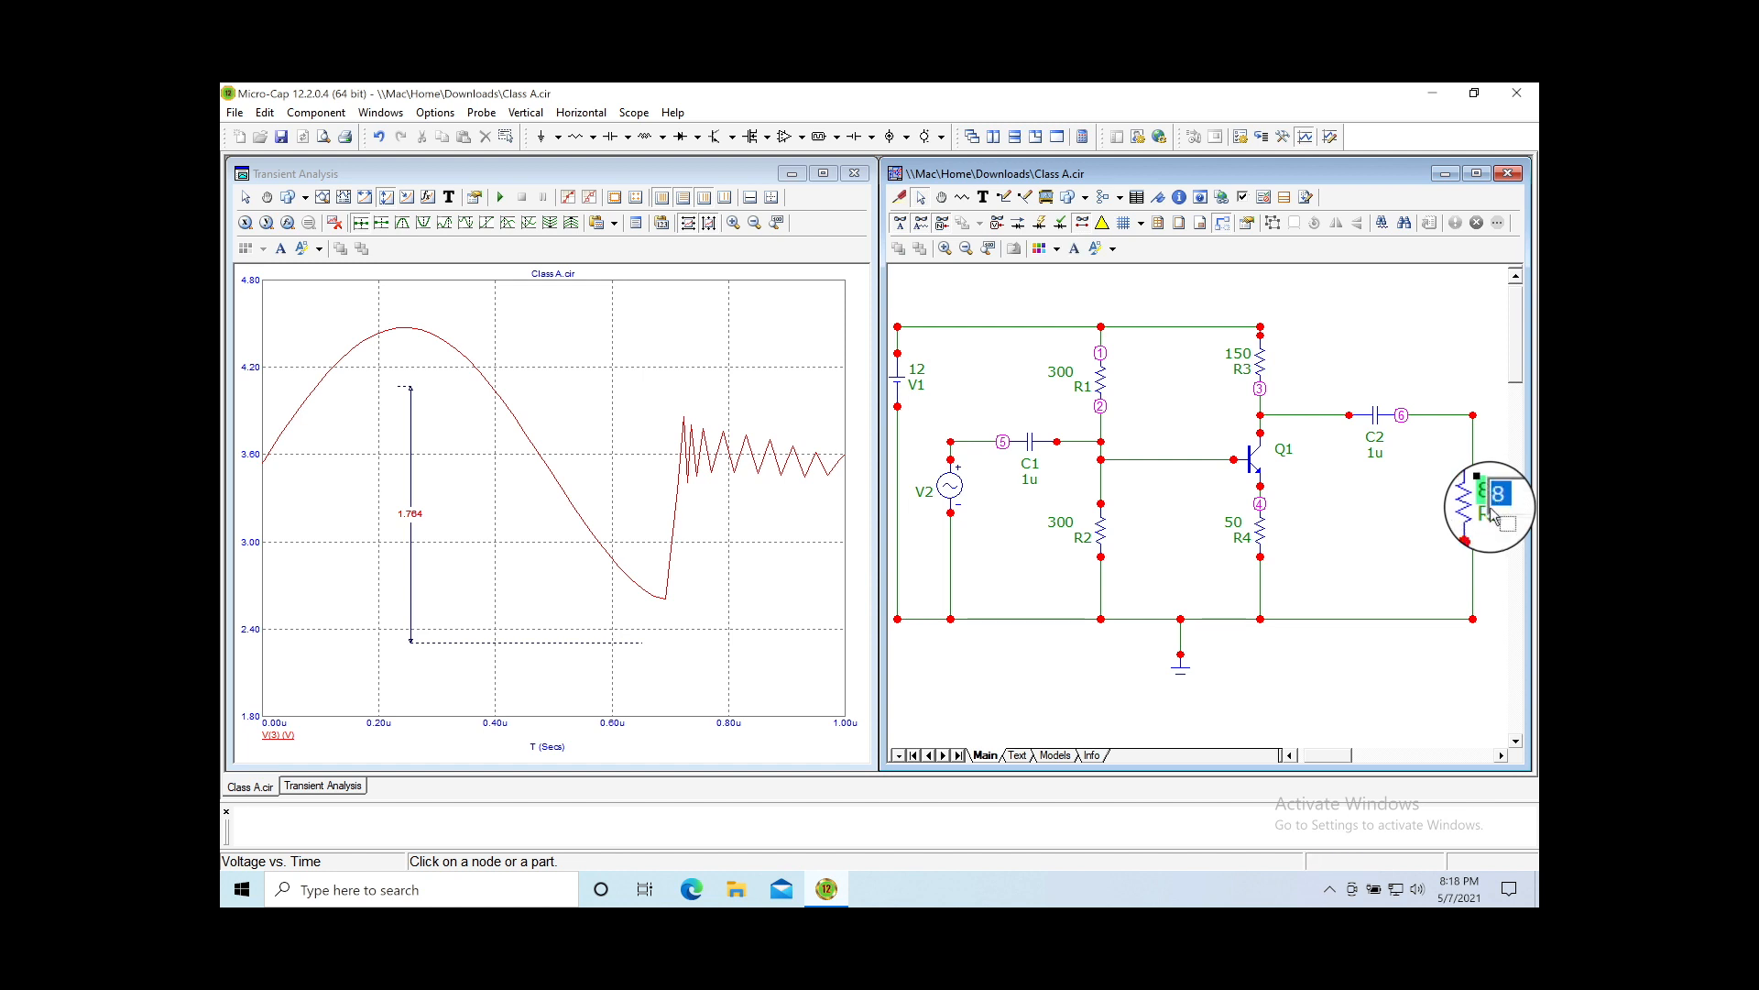
text(1)
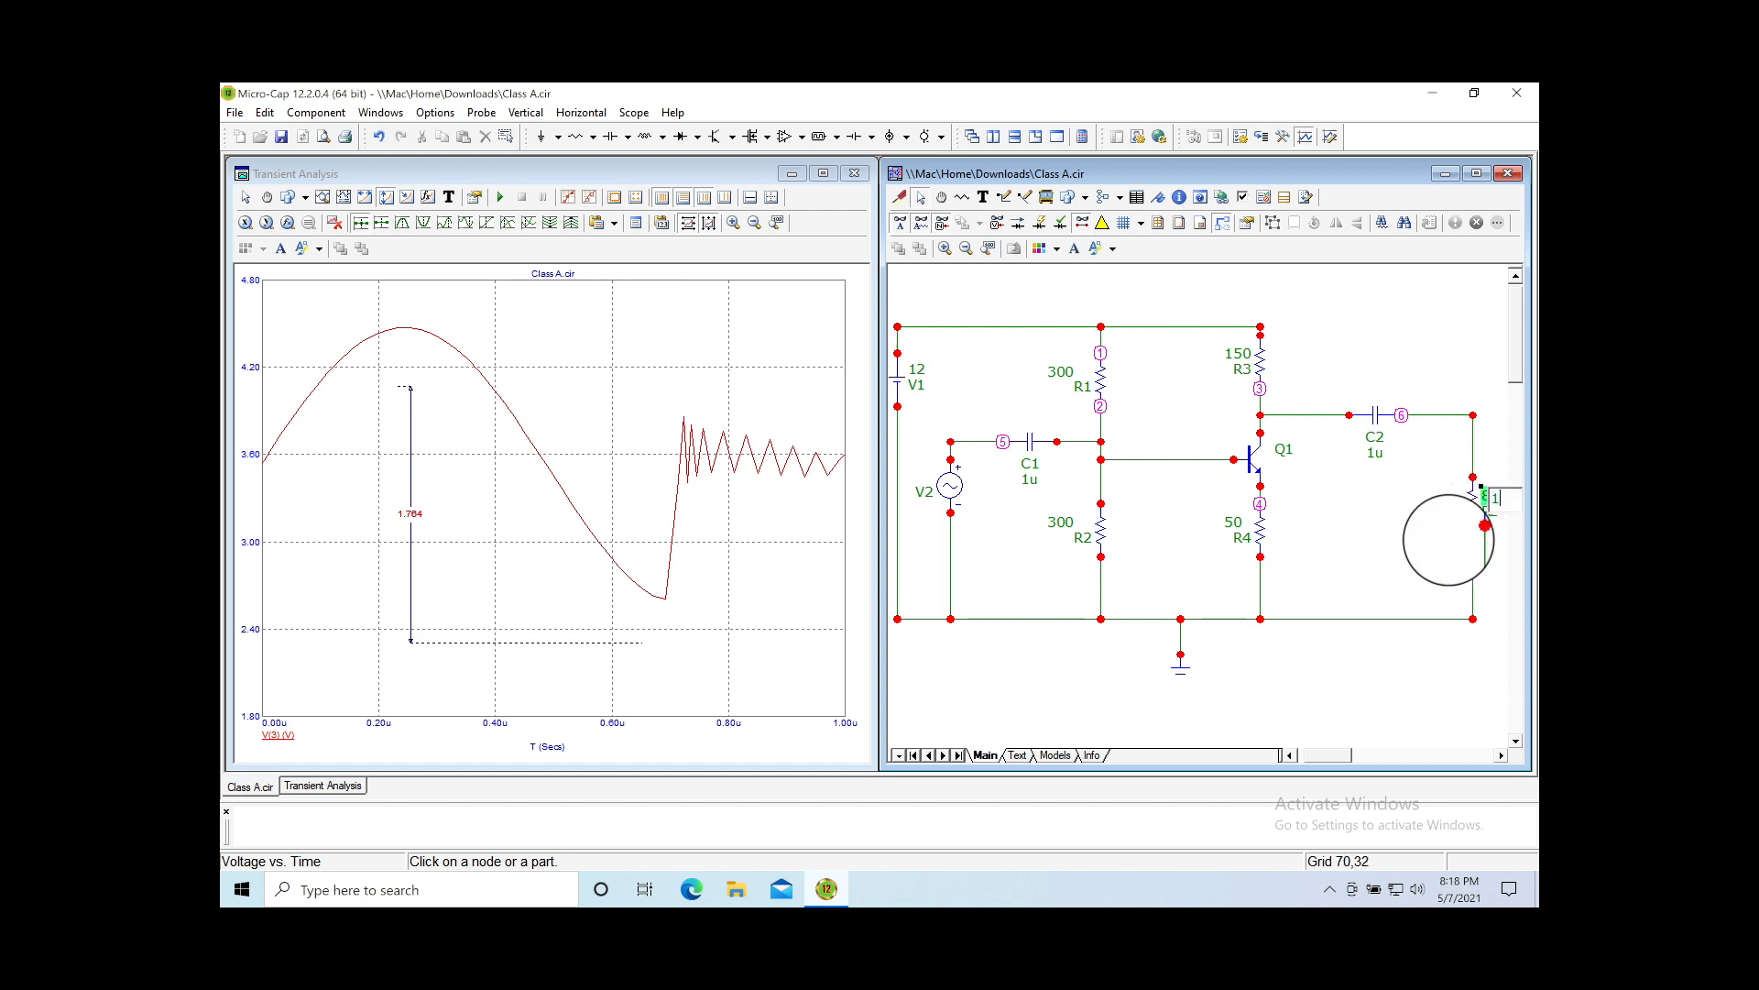
text(00)
key(Return)
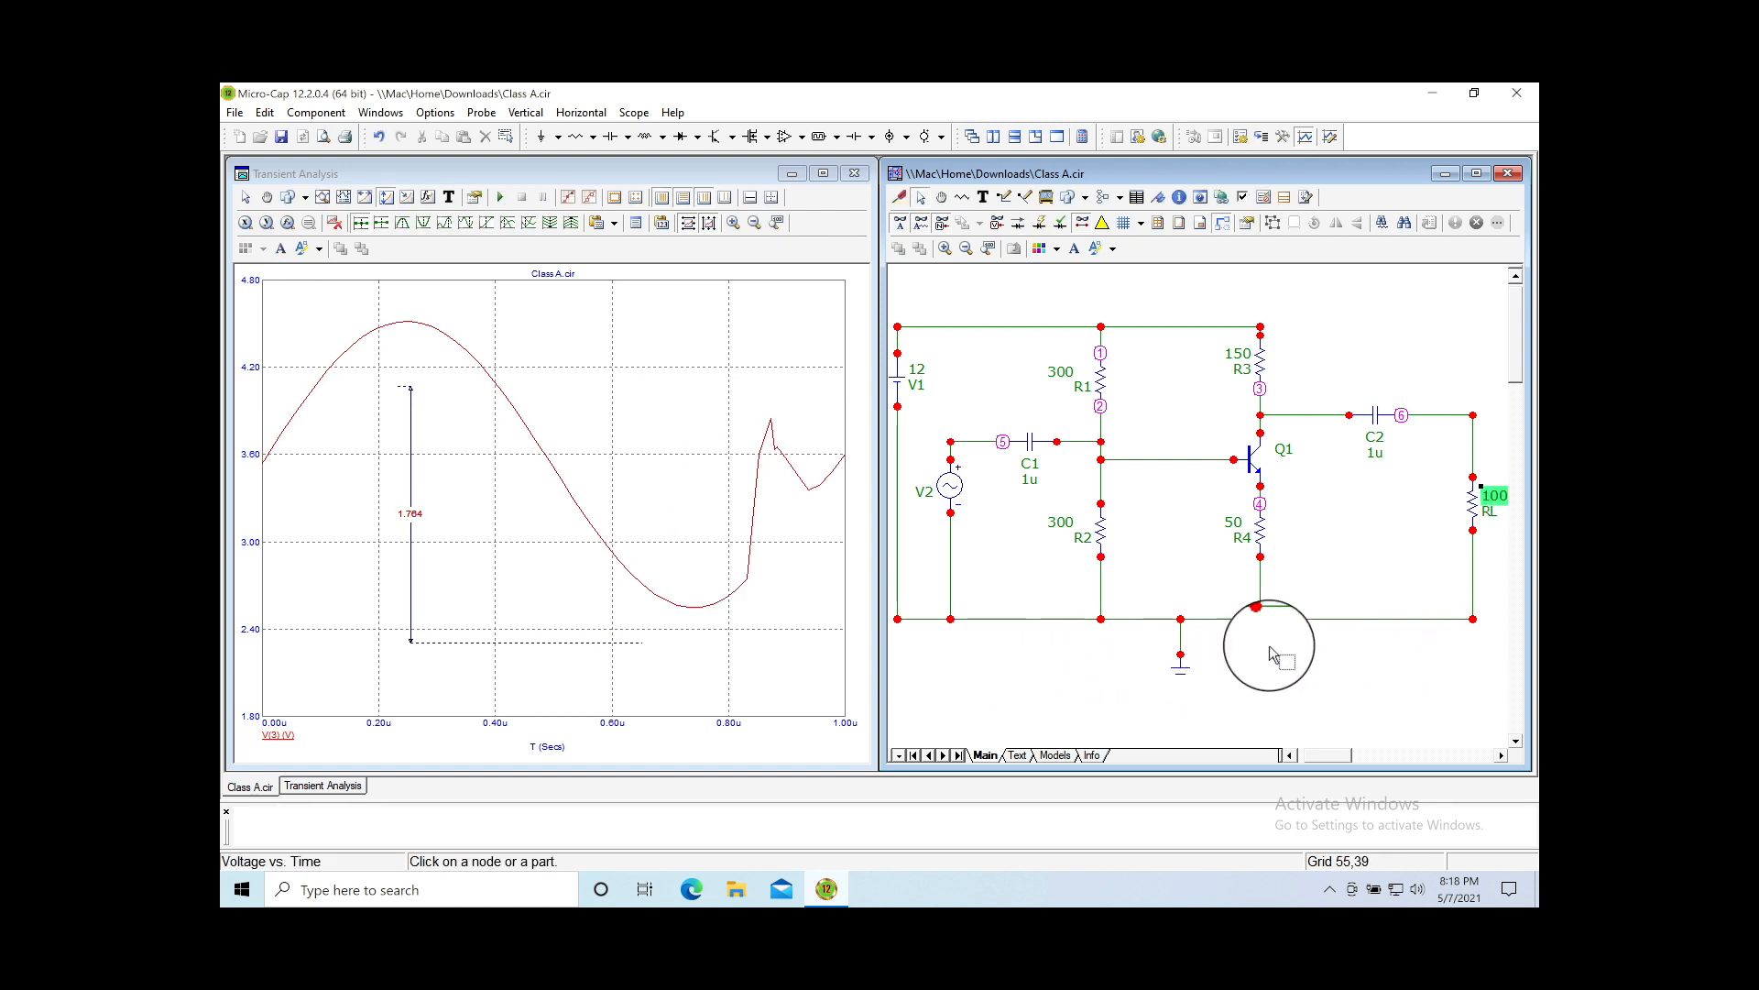
double_click(1496, 501)
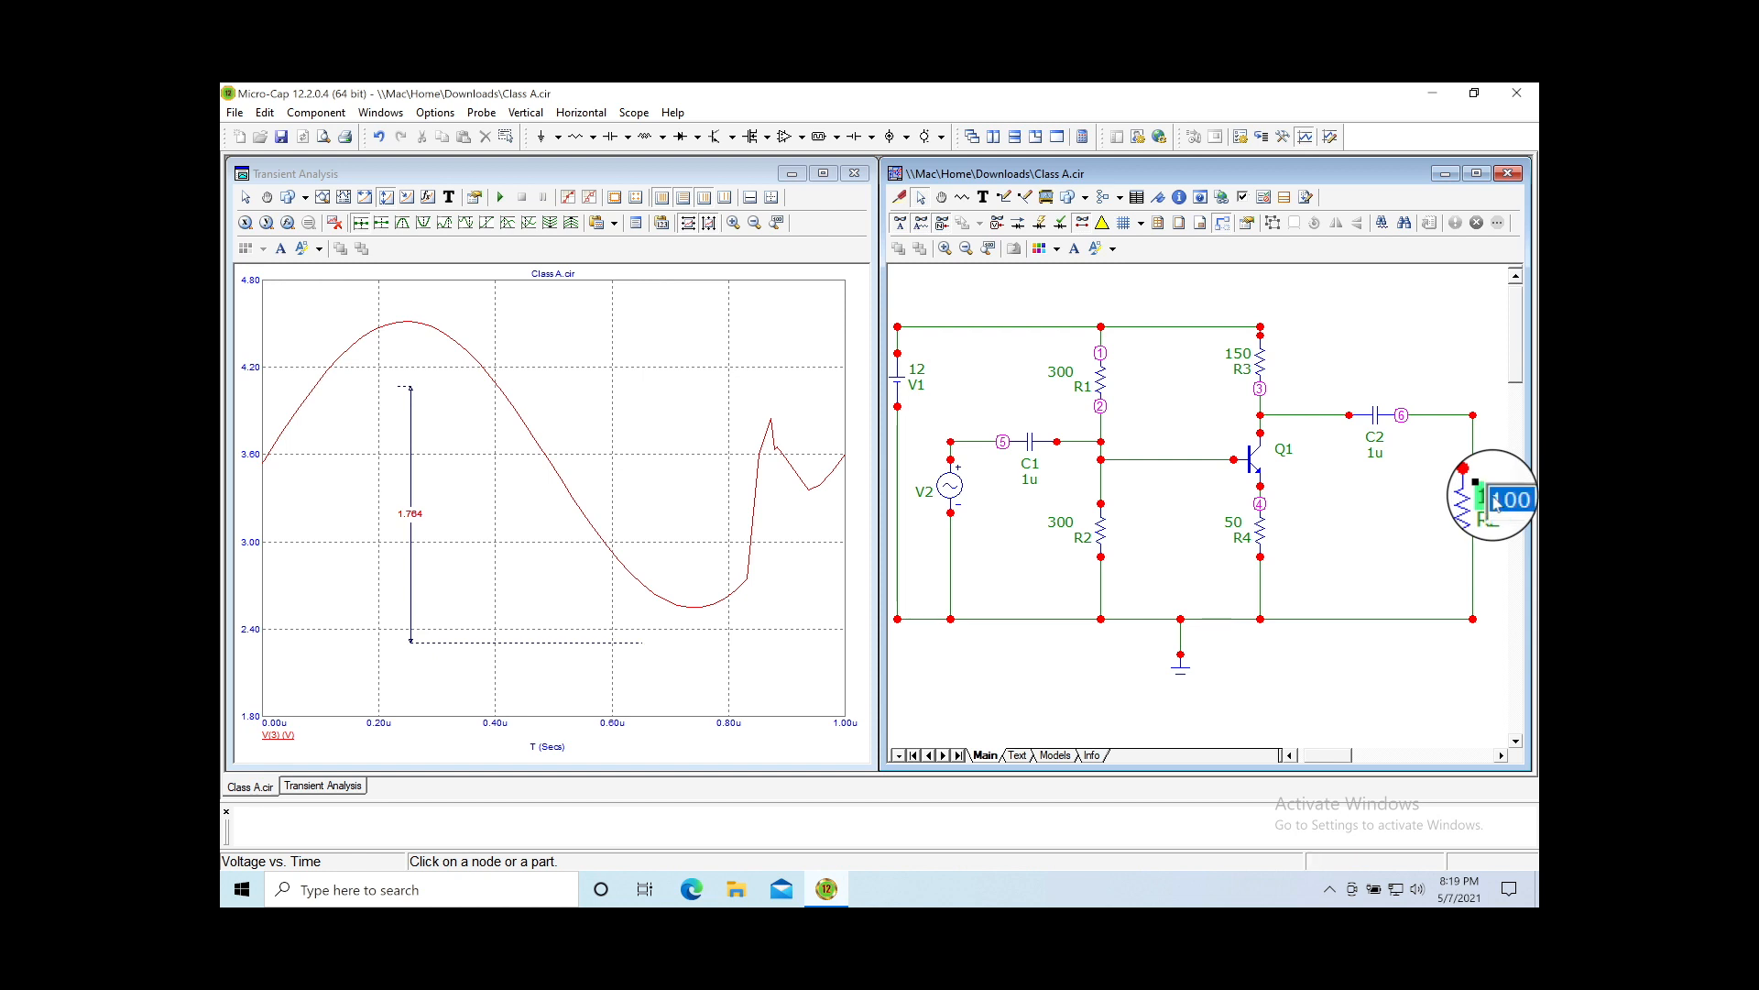
text(2)
key(Return)
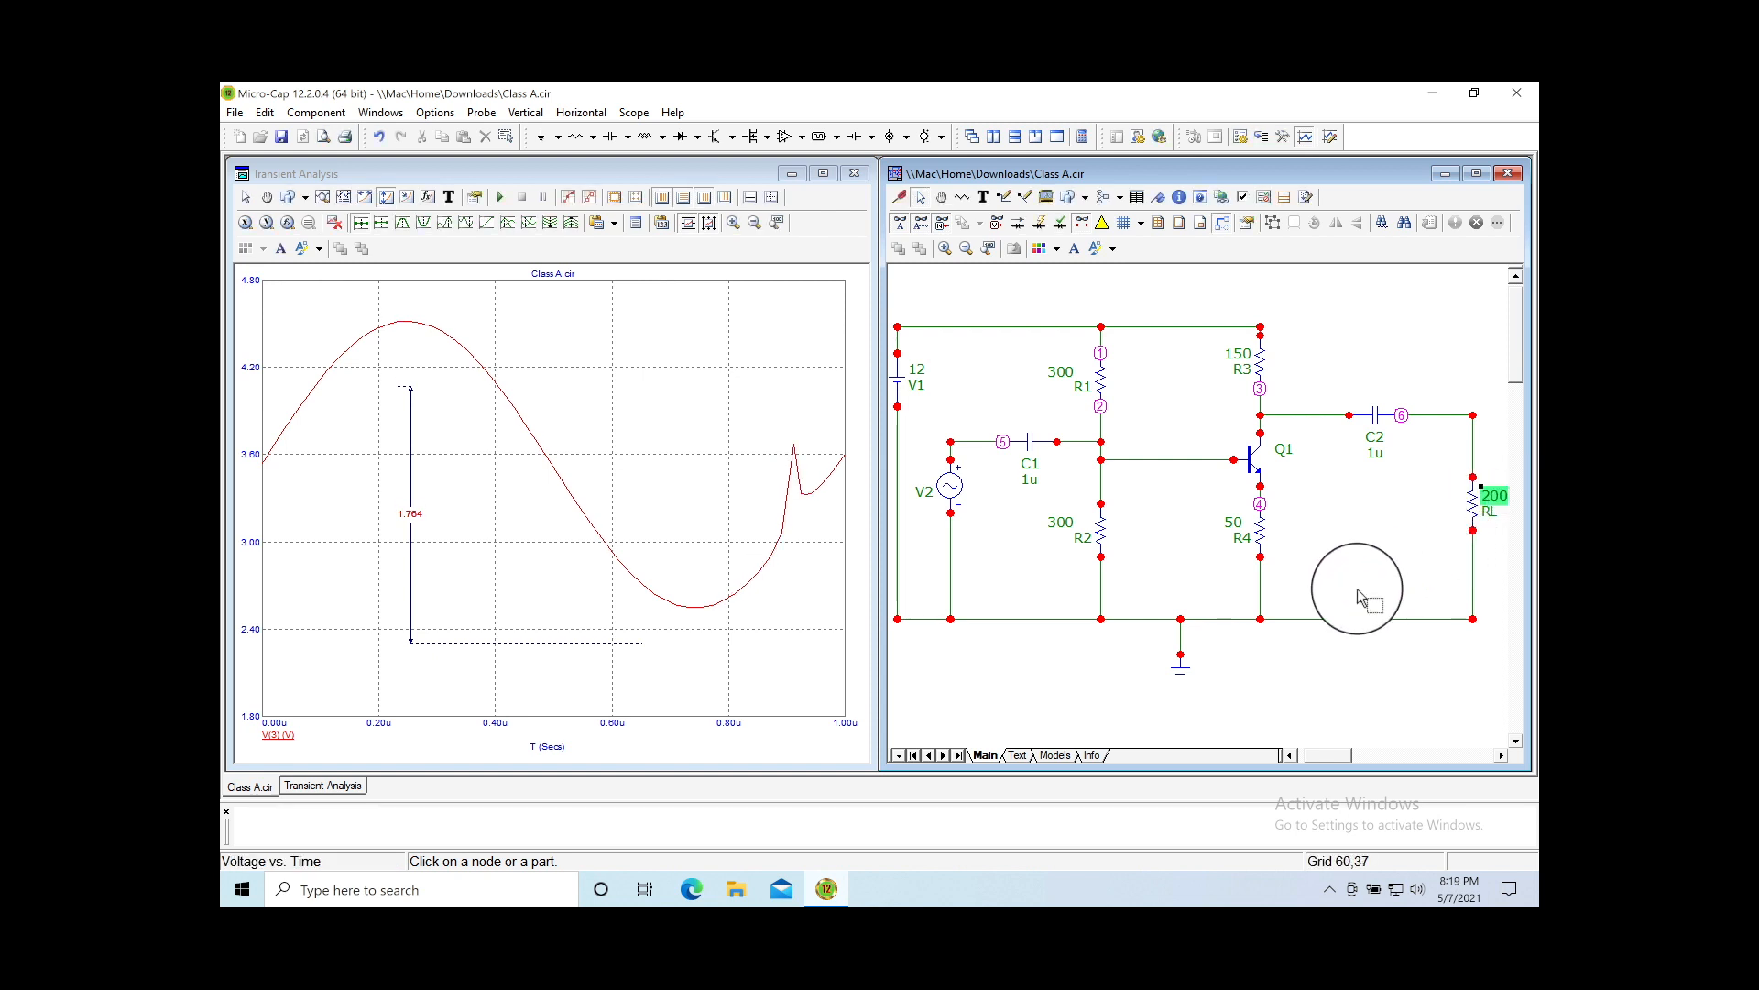
click(1293, 596)
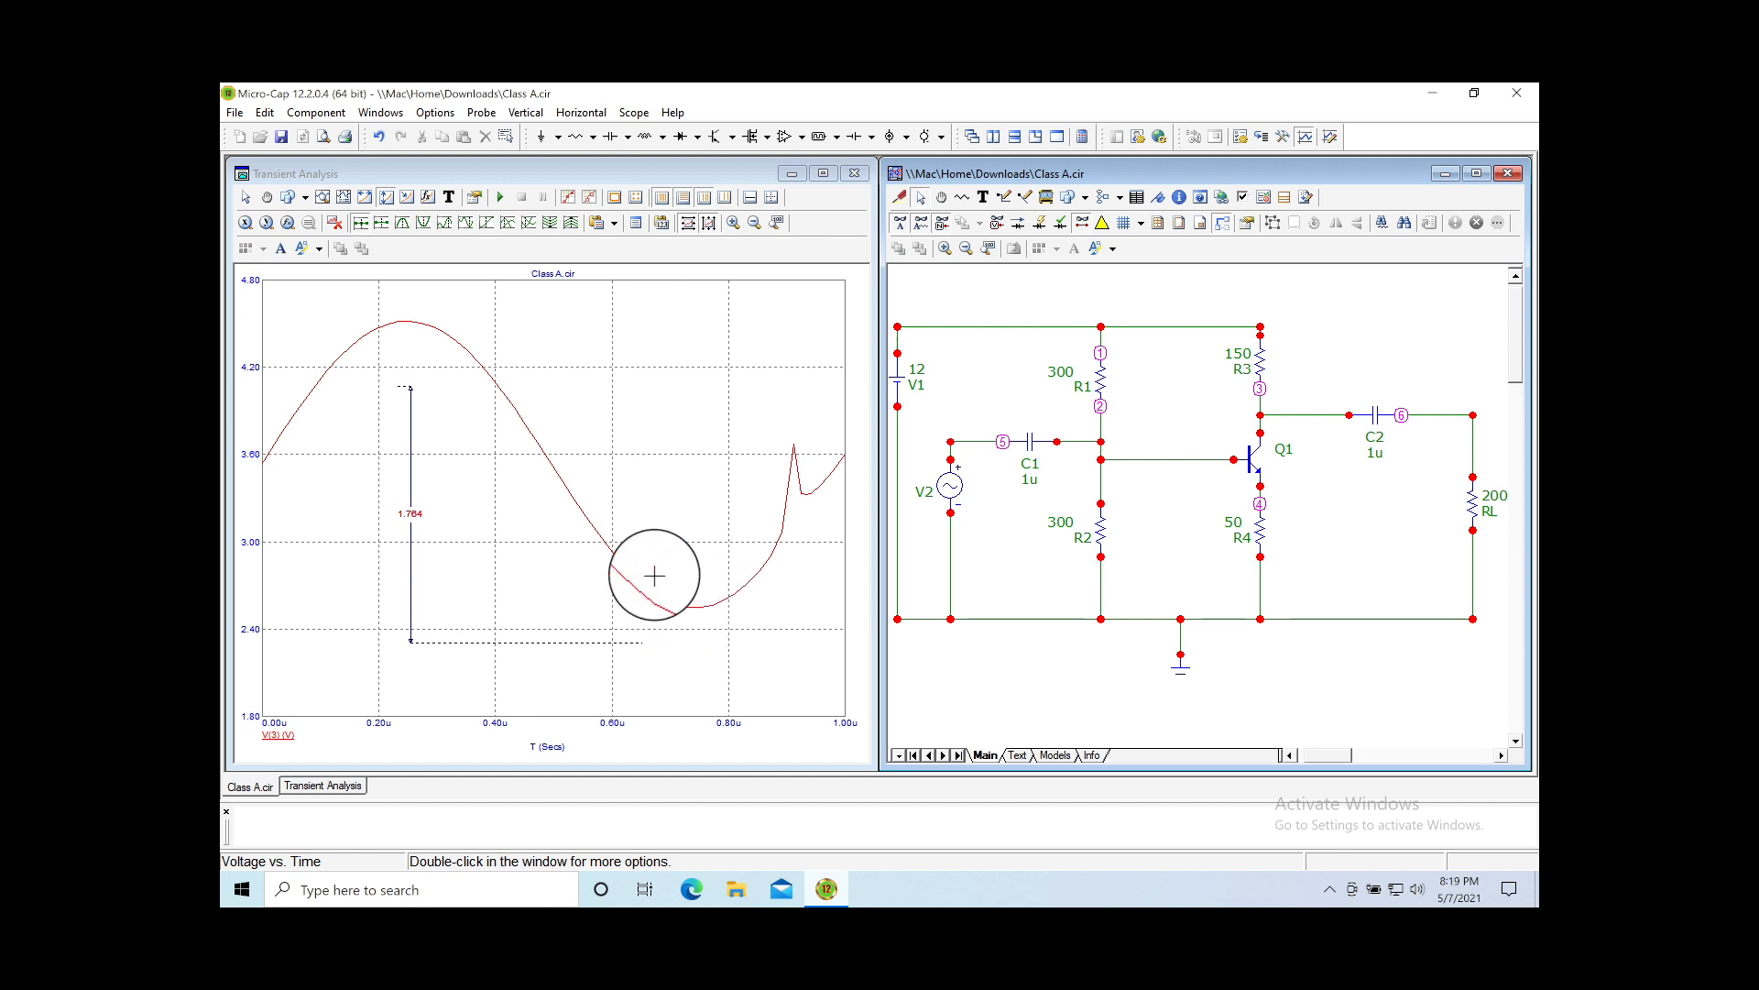
mouse_move(701, 608)
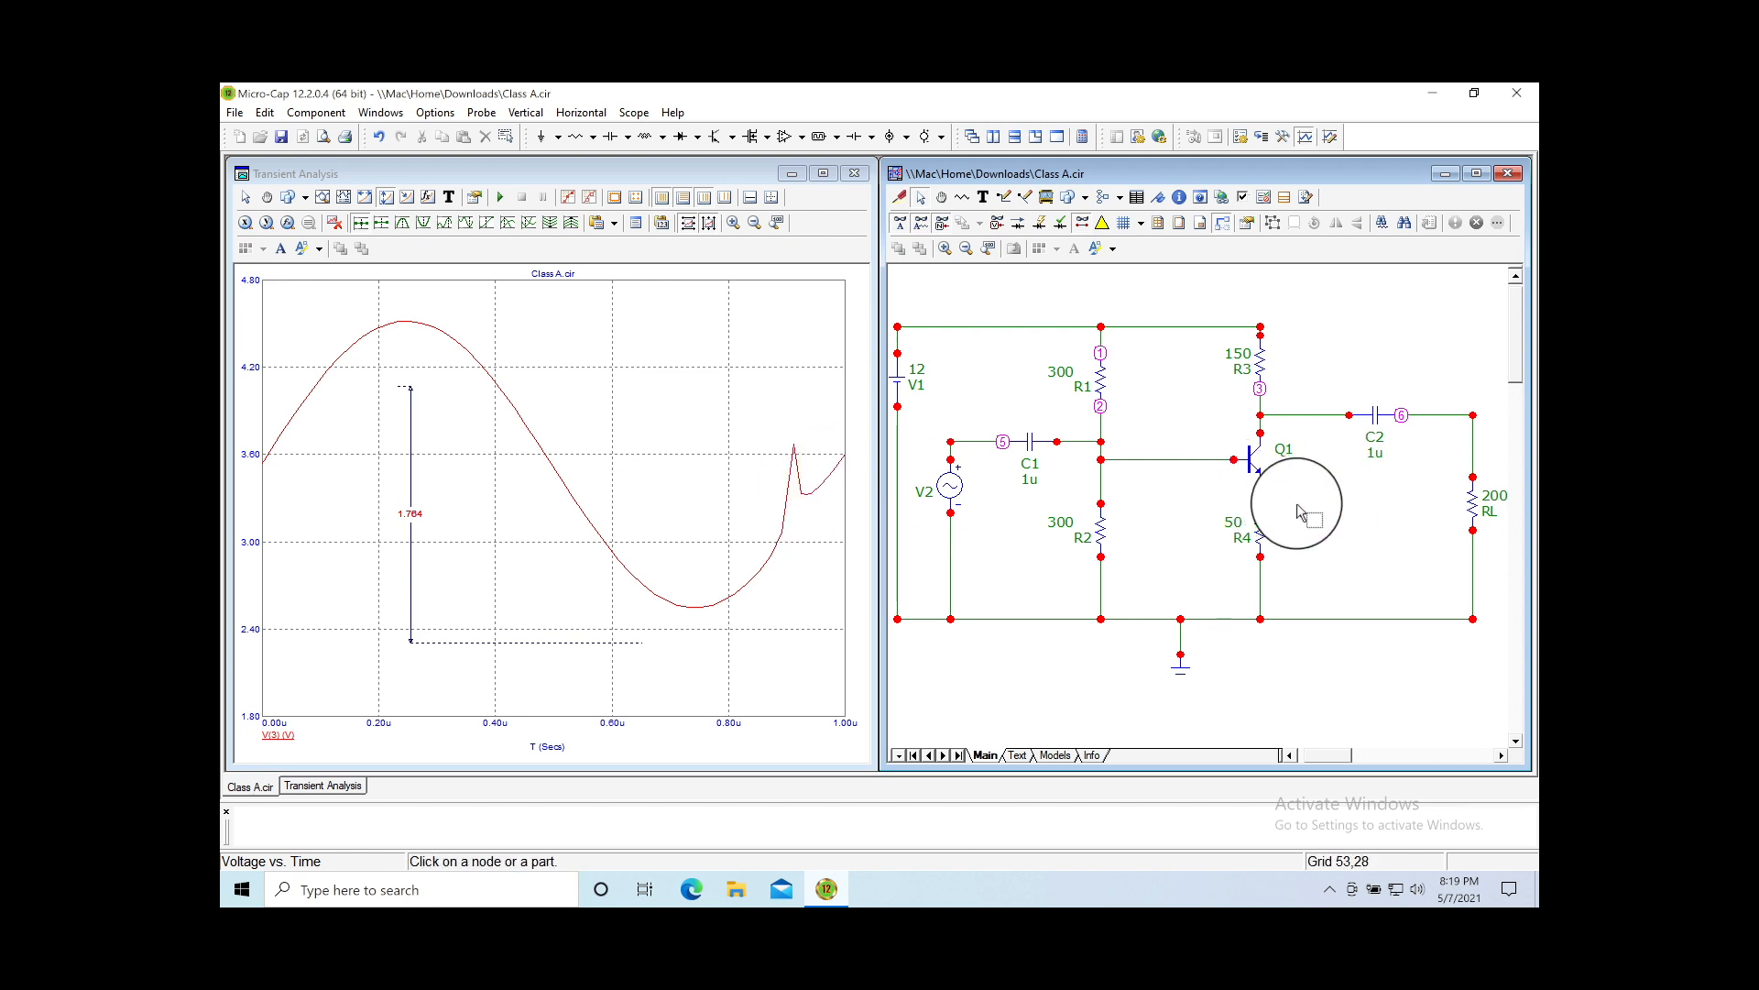
Step: Turn on display of Q1's model name 2N2222 next to the transistor
double_click(1256, 469)
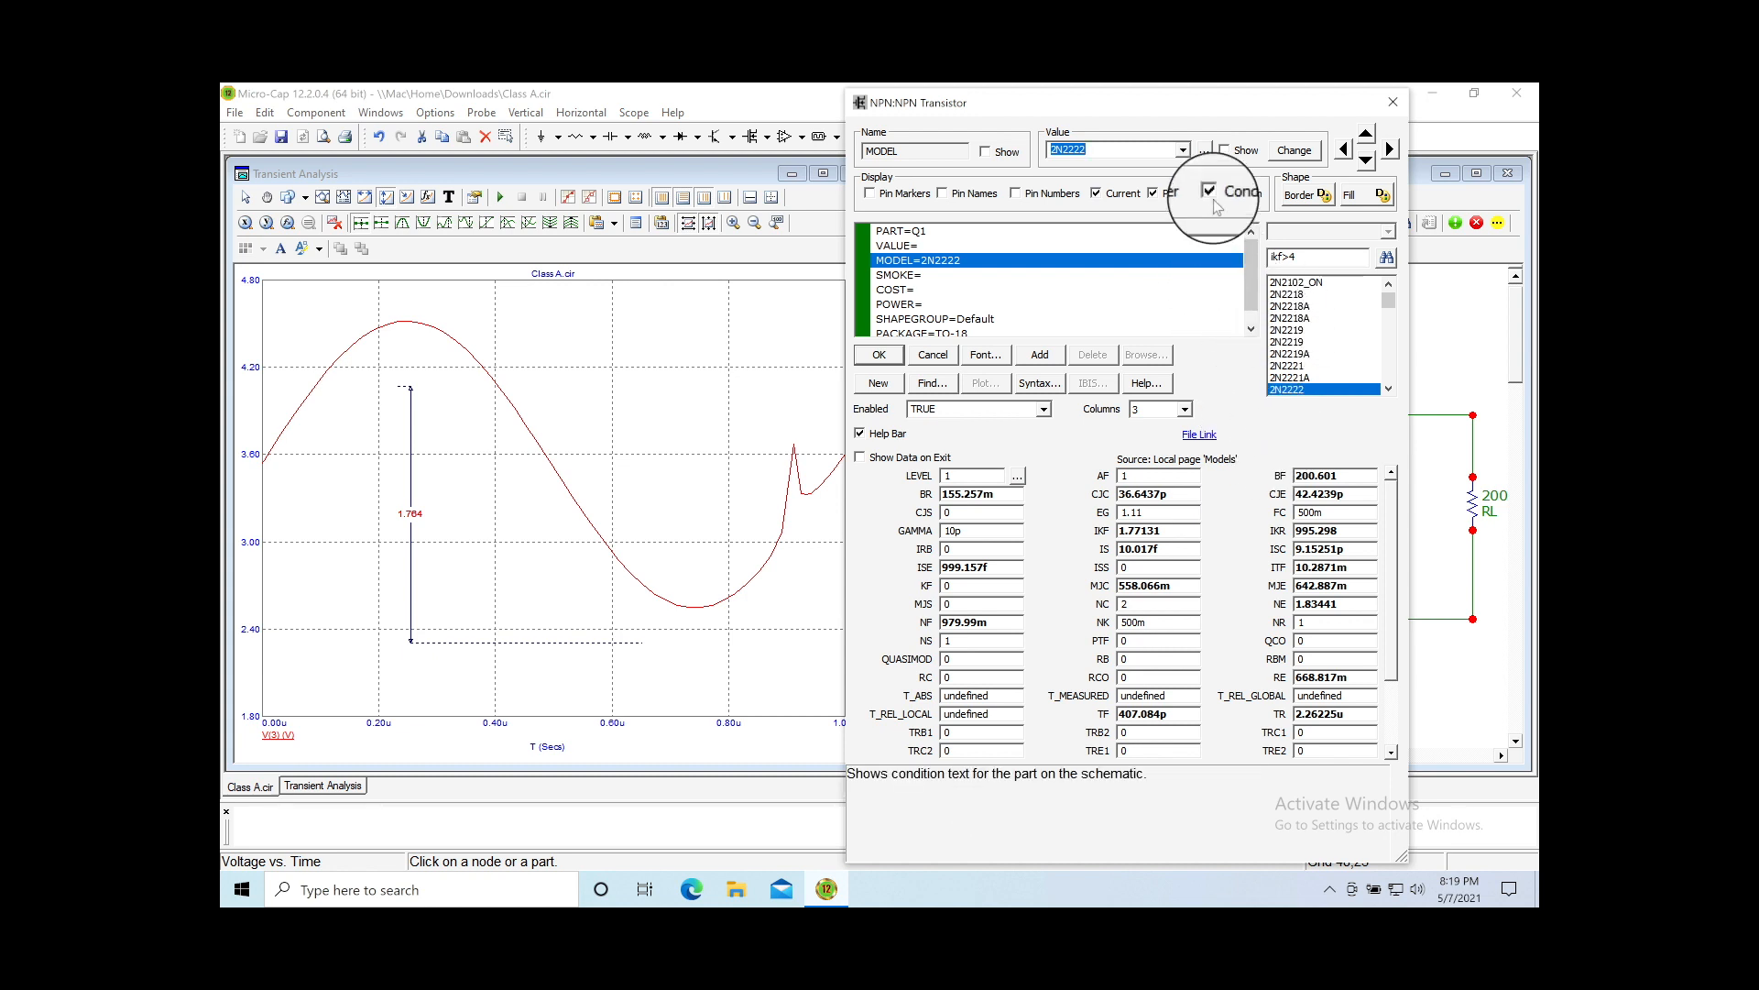
click(1226, 153)
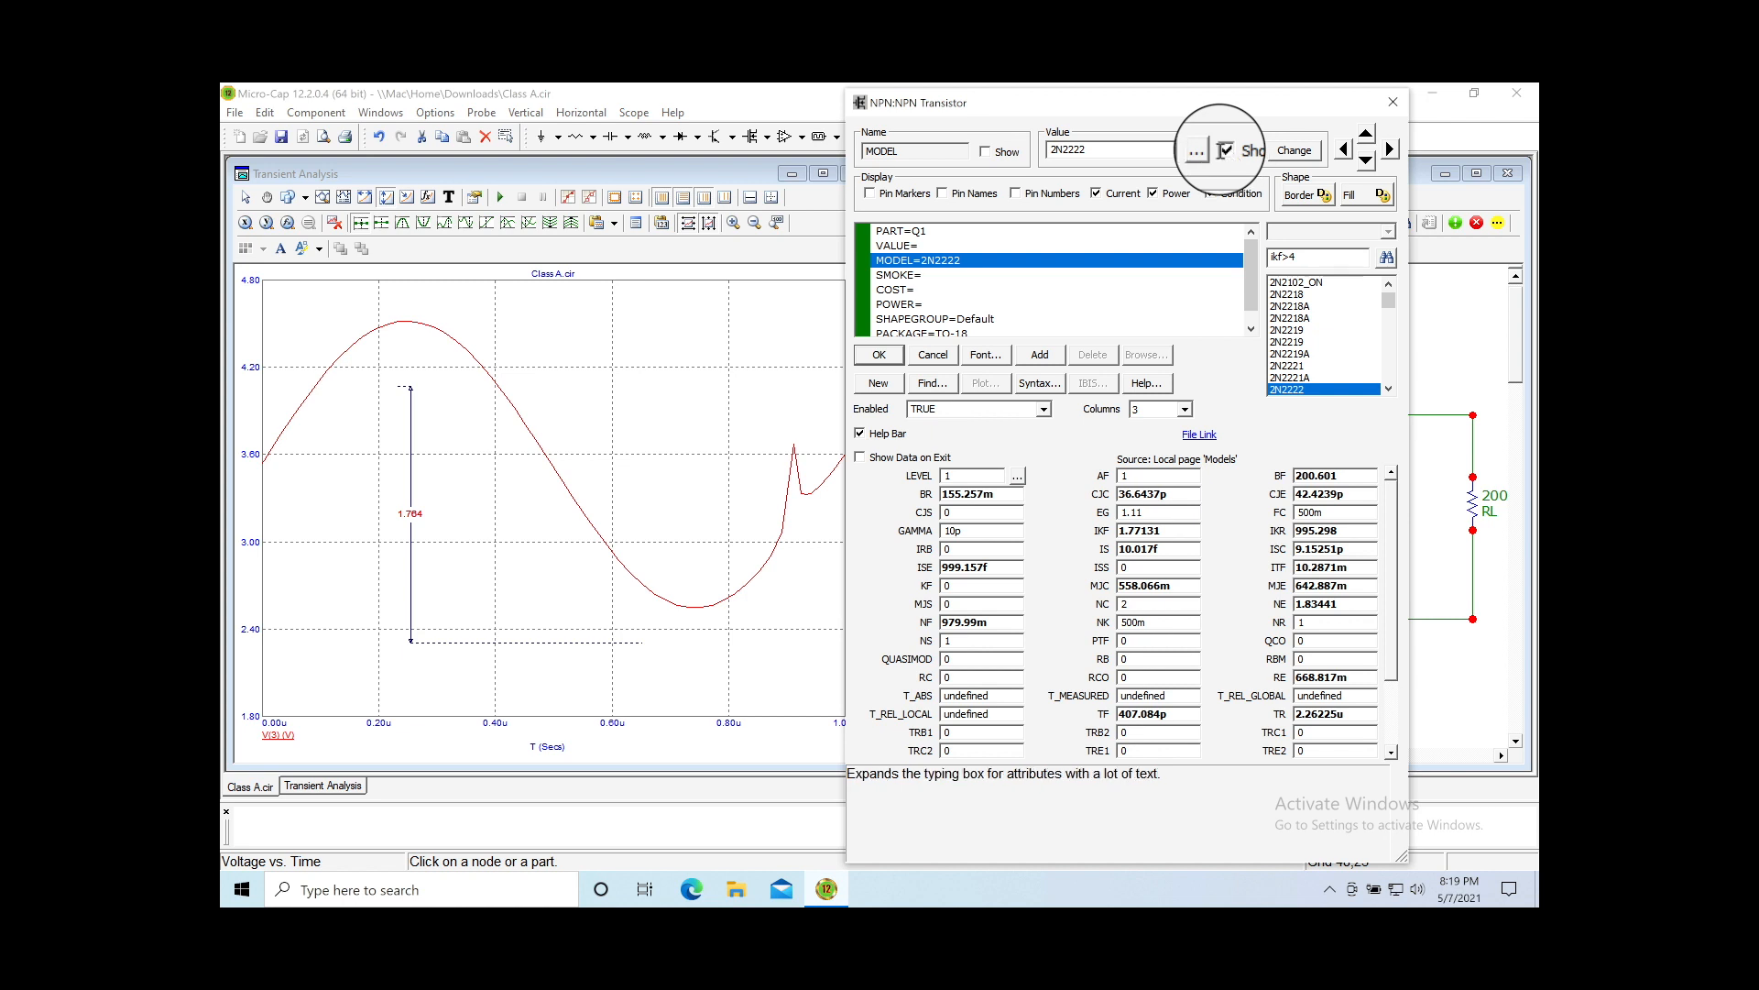
click(898, 357)
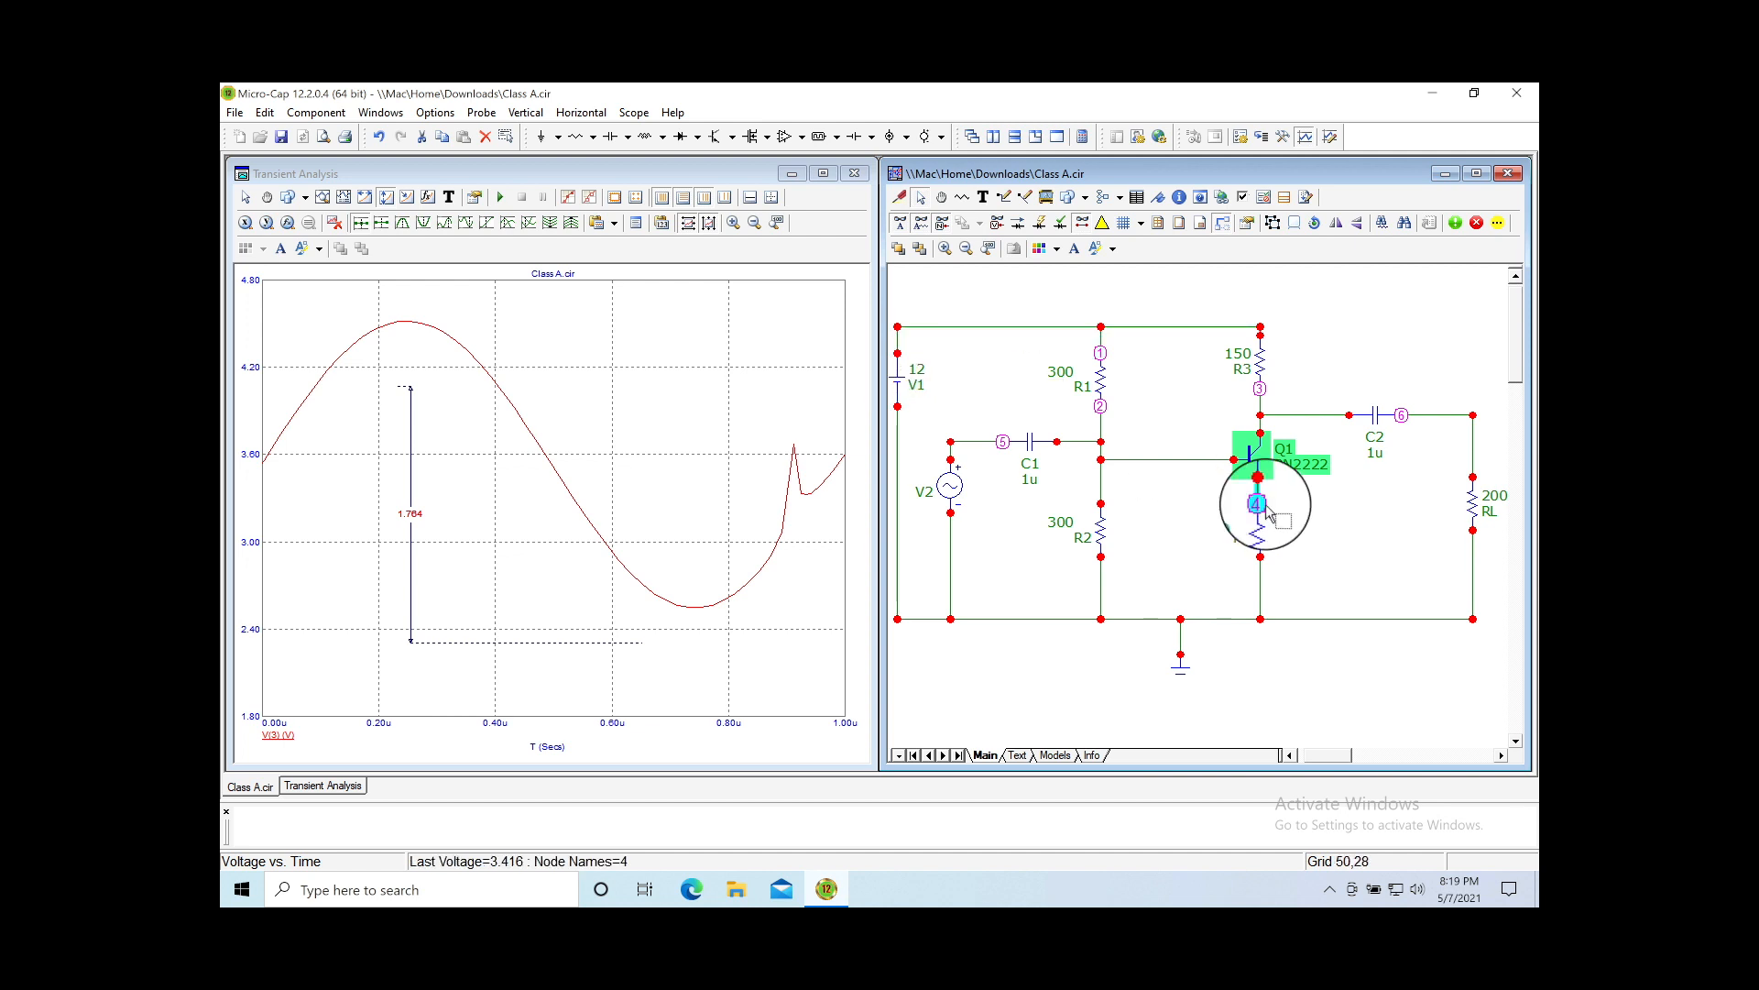
click(1350, 511)
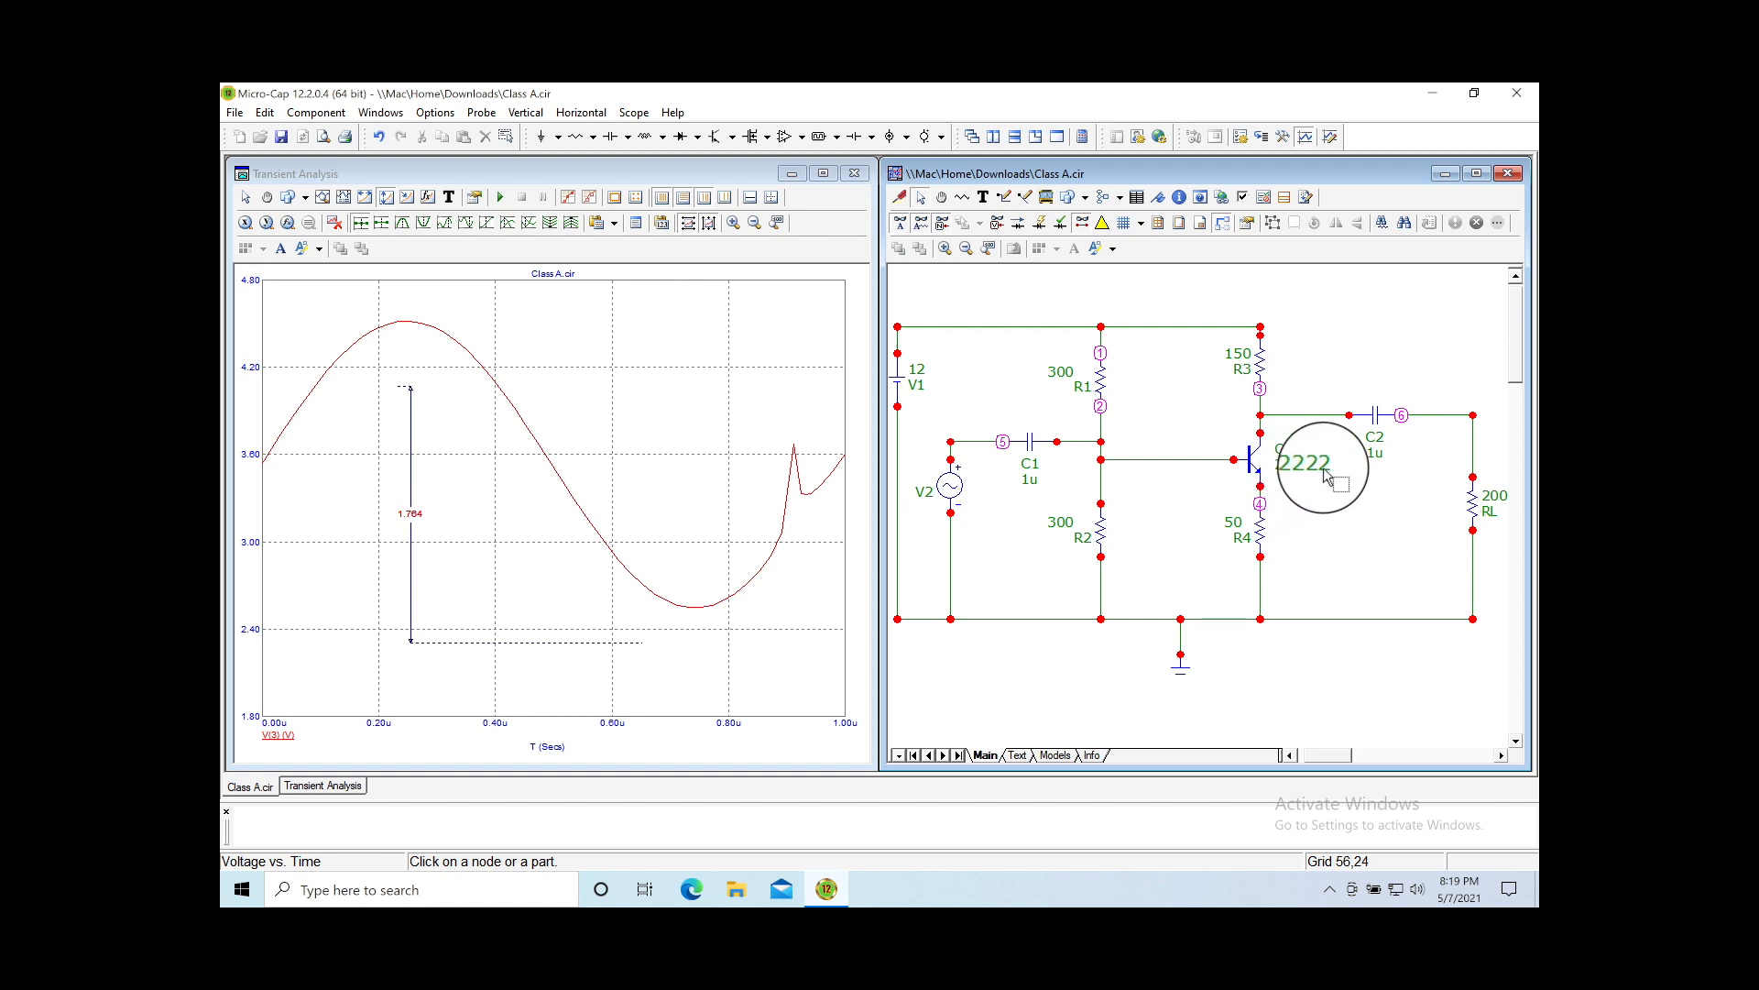
mouse_move(1256, 473)
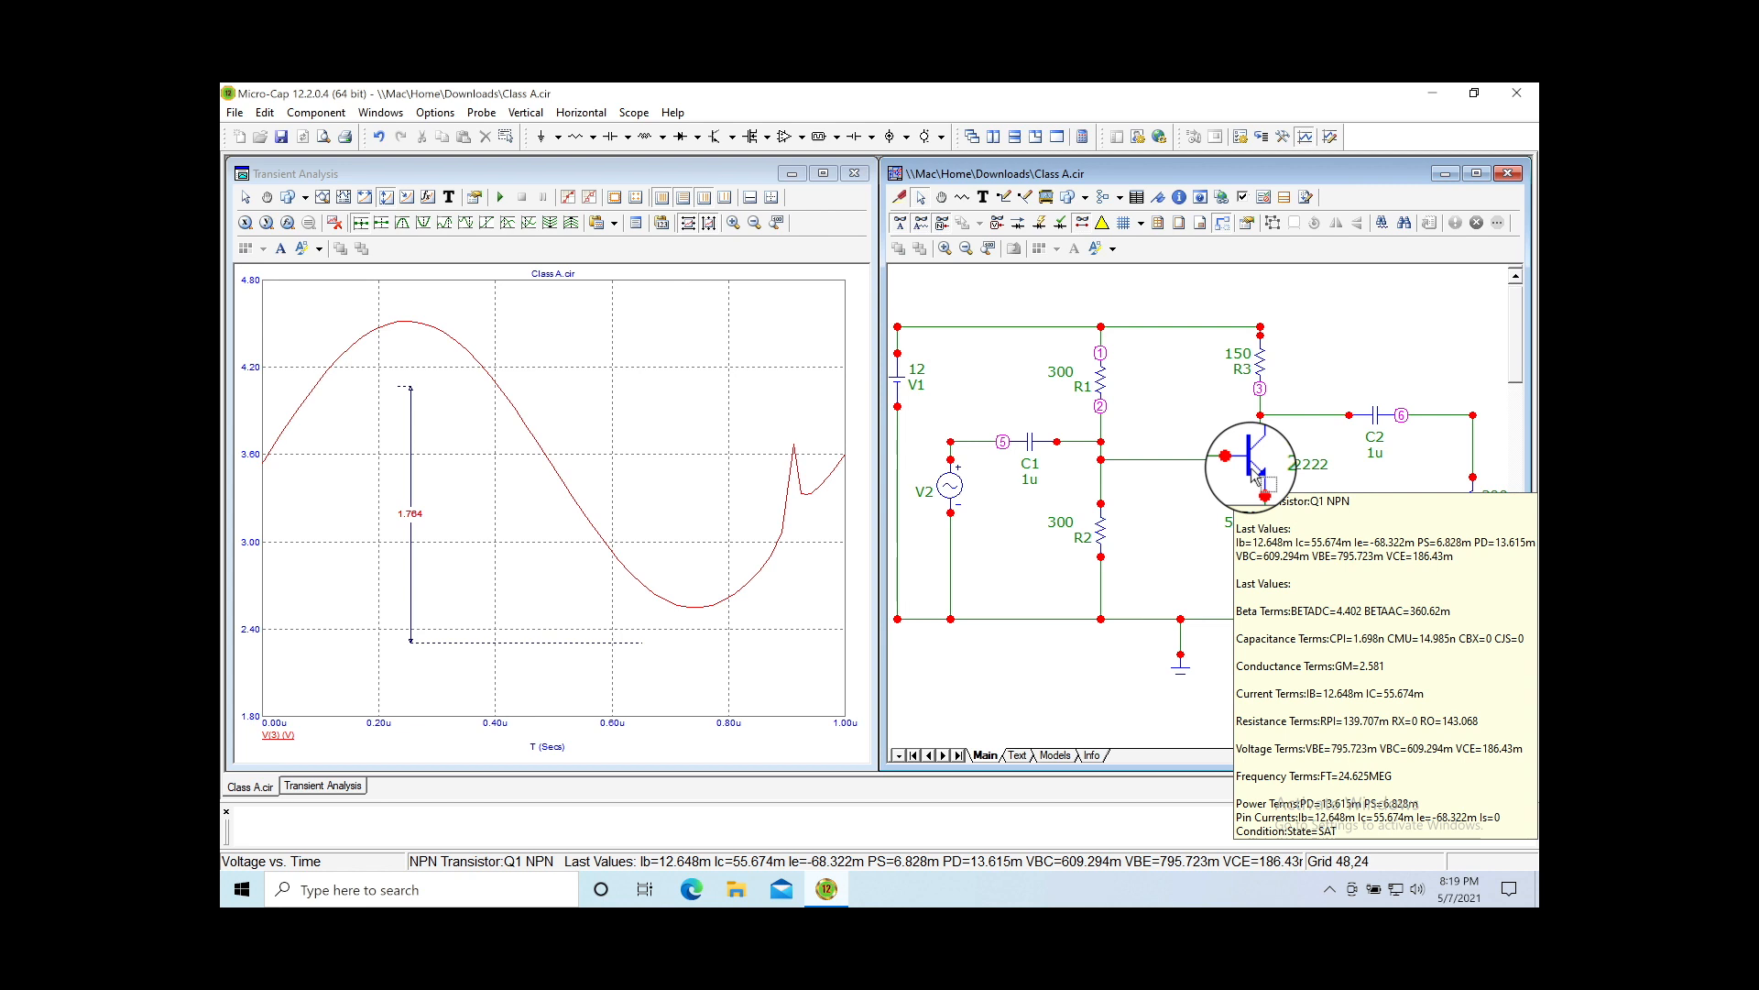
Step: Filter Q1's model list with ikf>4 and assign the 2N5320 model
double_click(1256, 473)
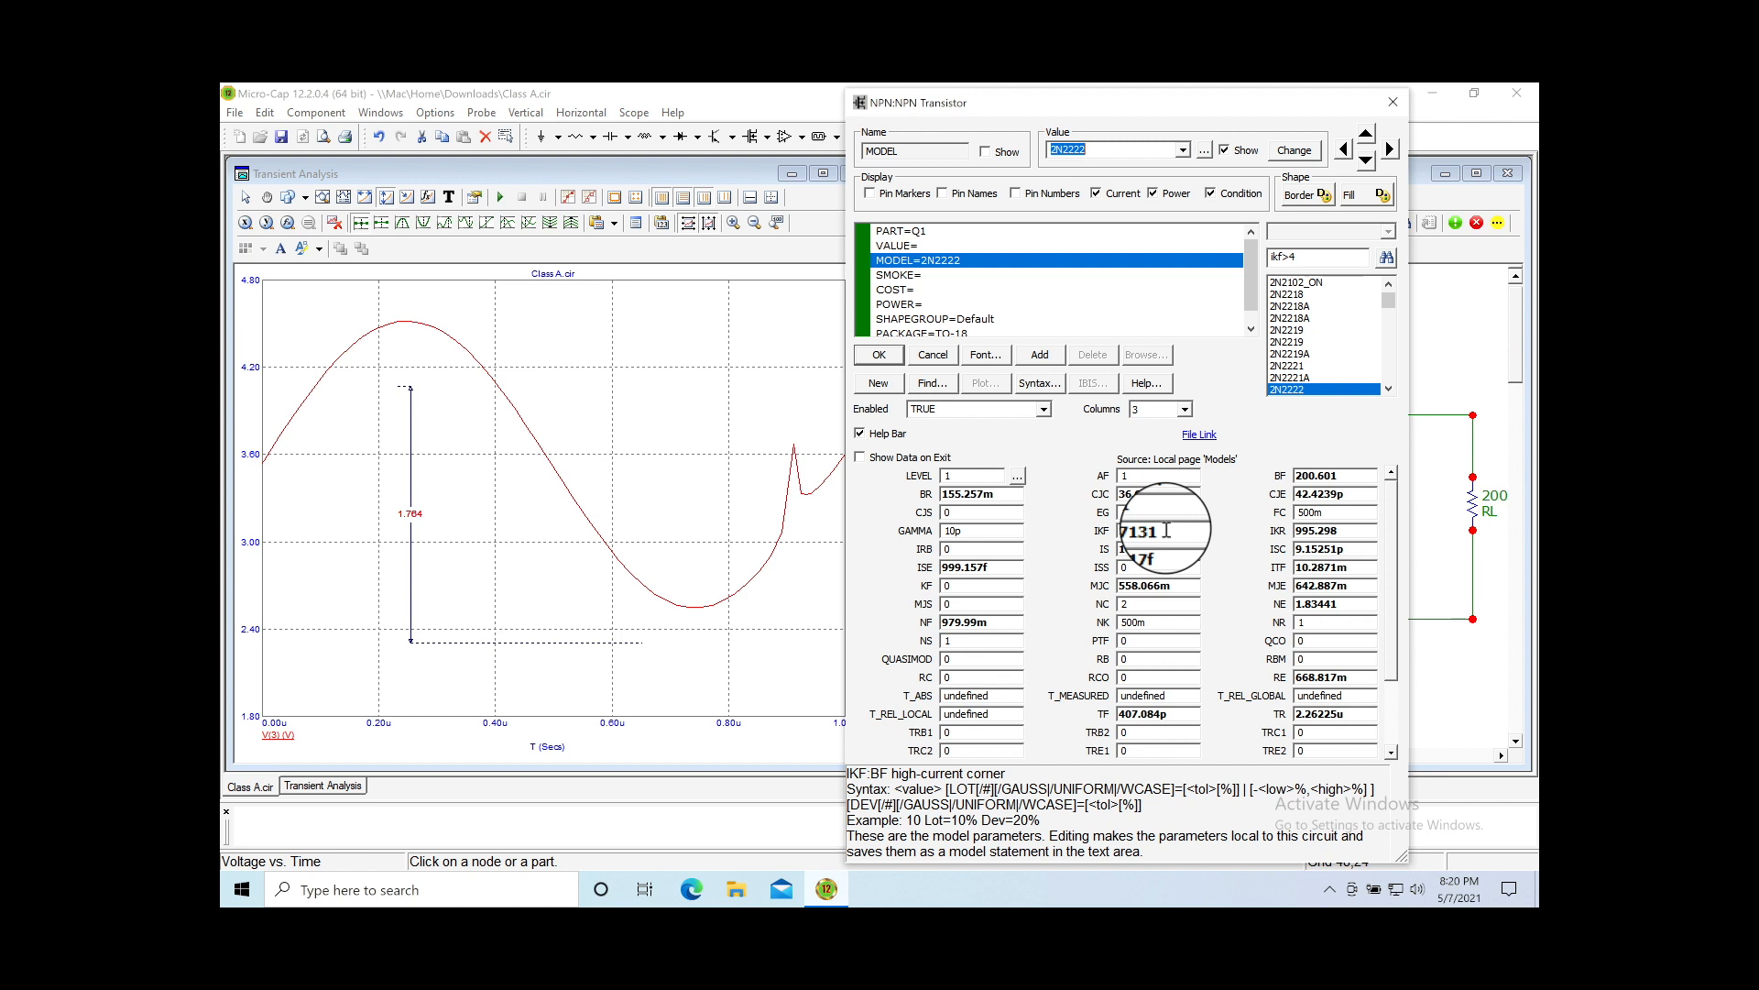
click(1286, 257)
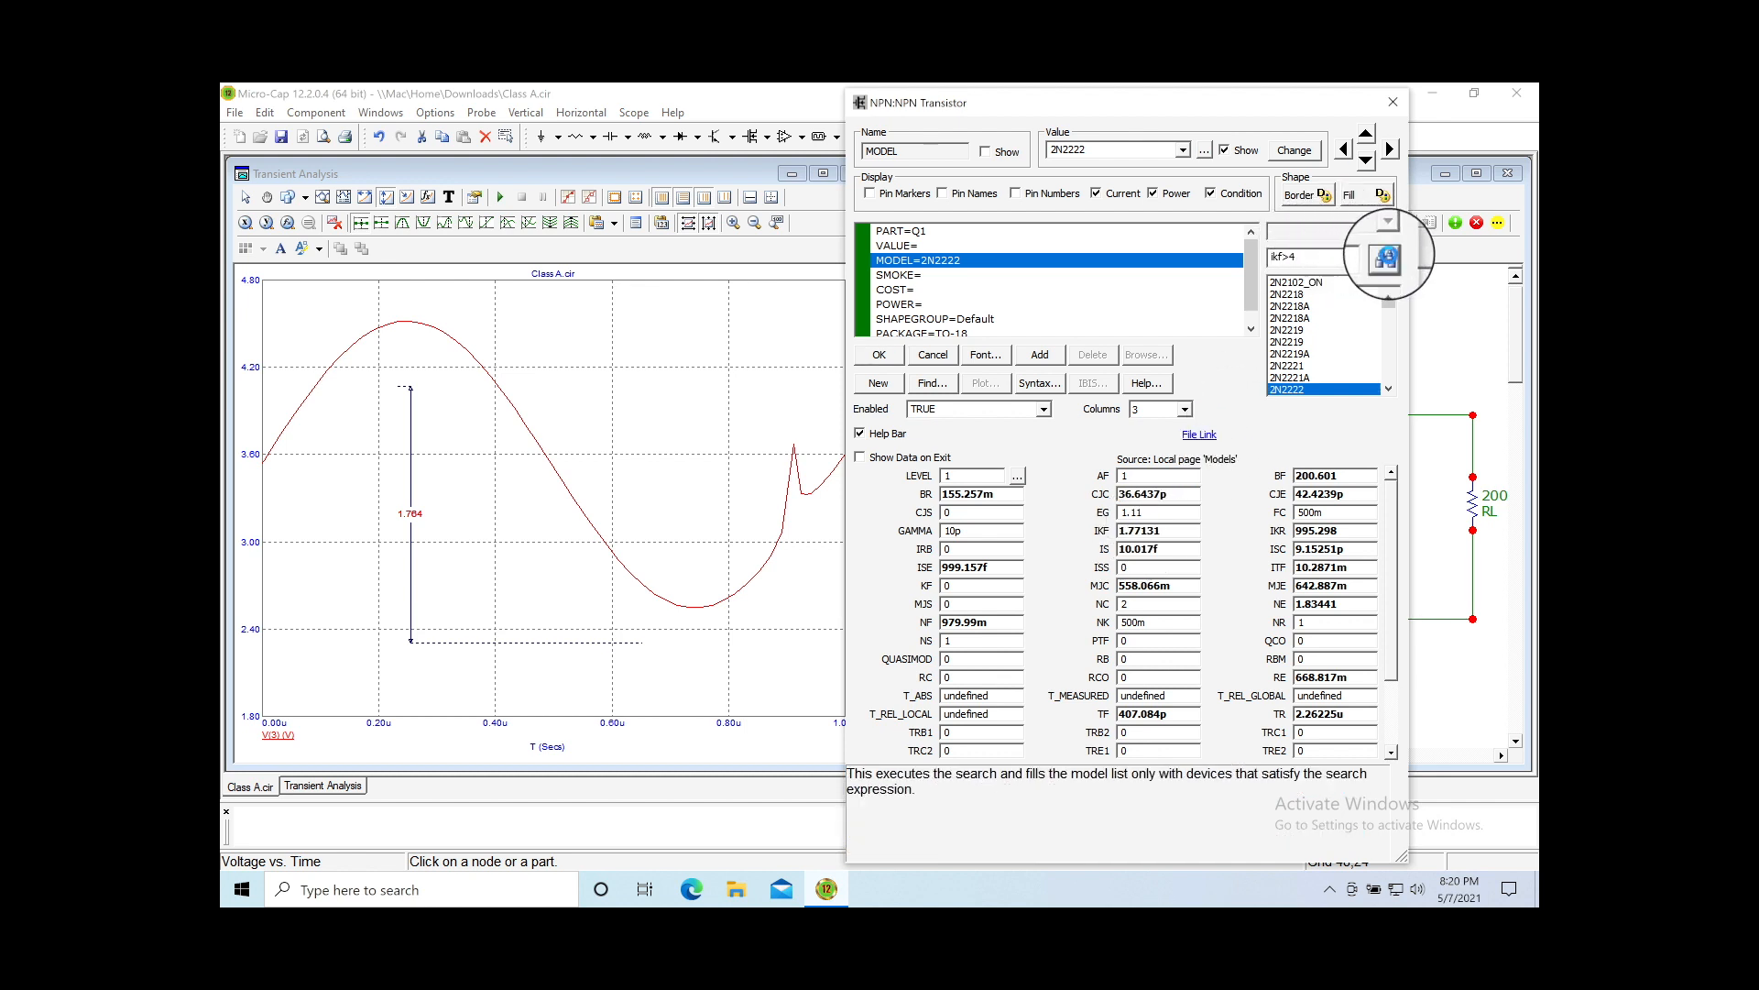
click(1387, 261)
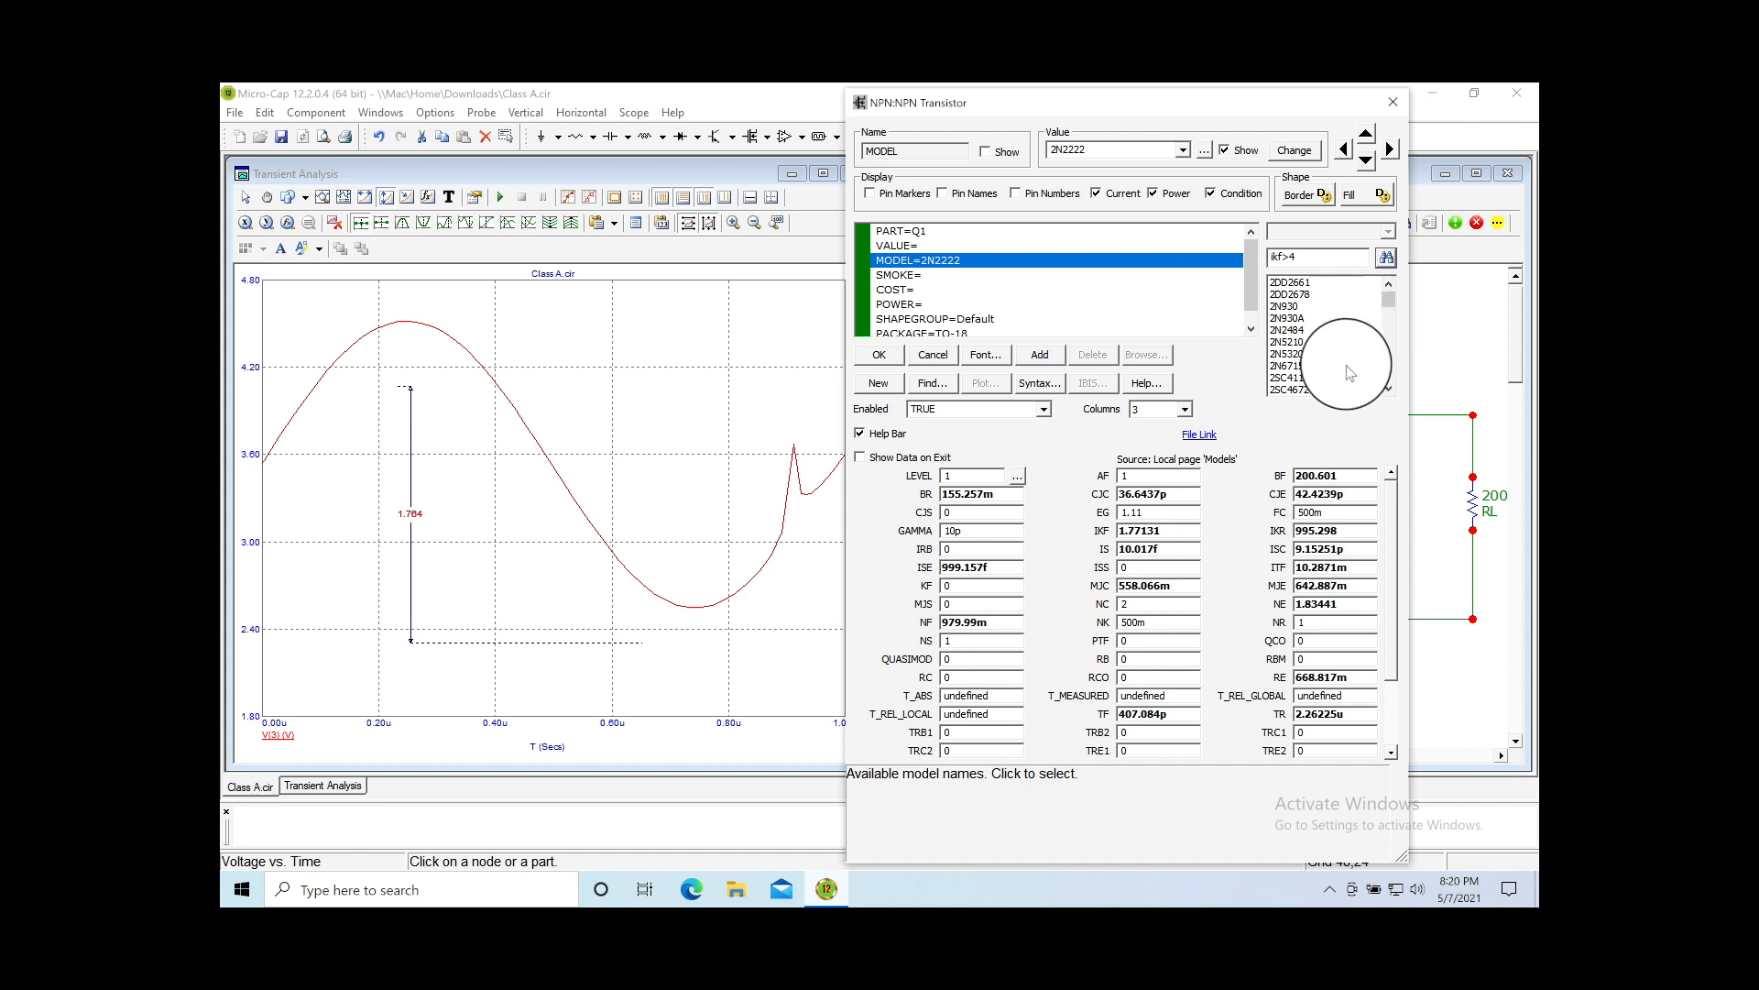
click(1295, 354)
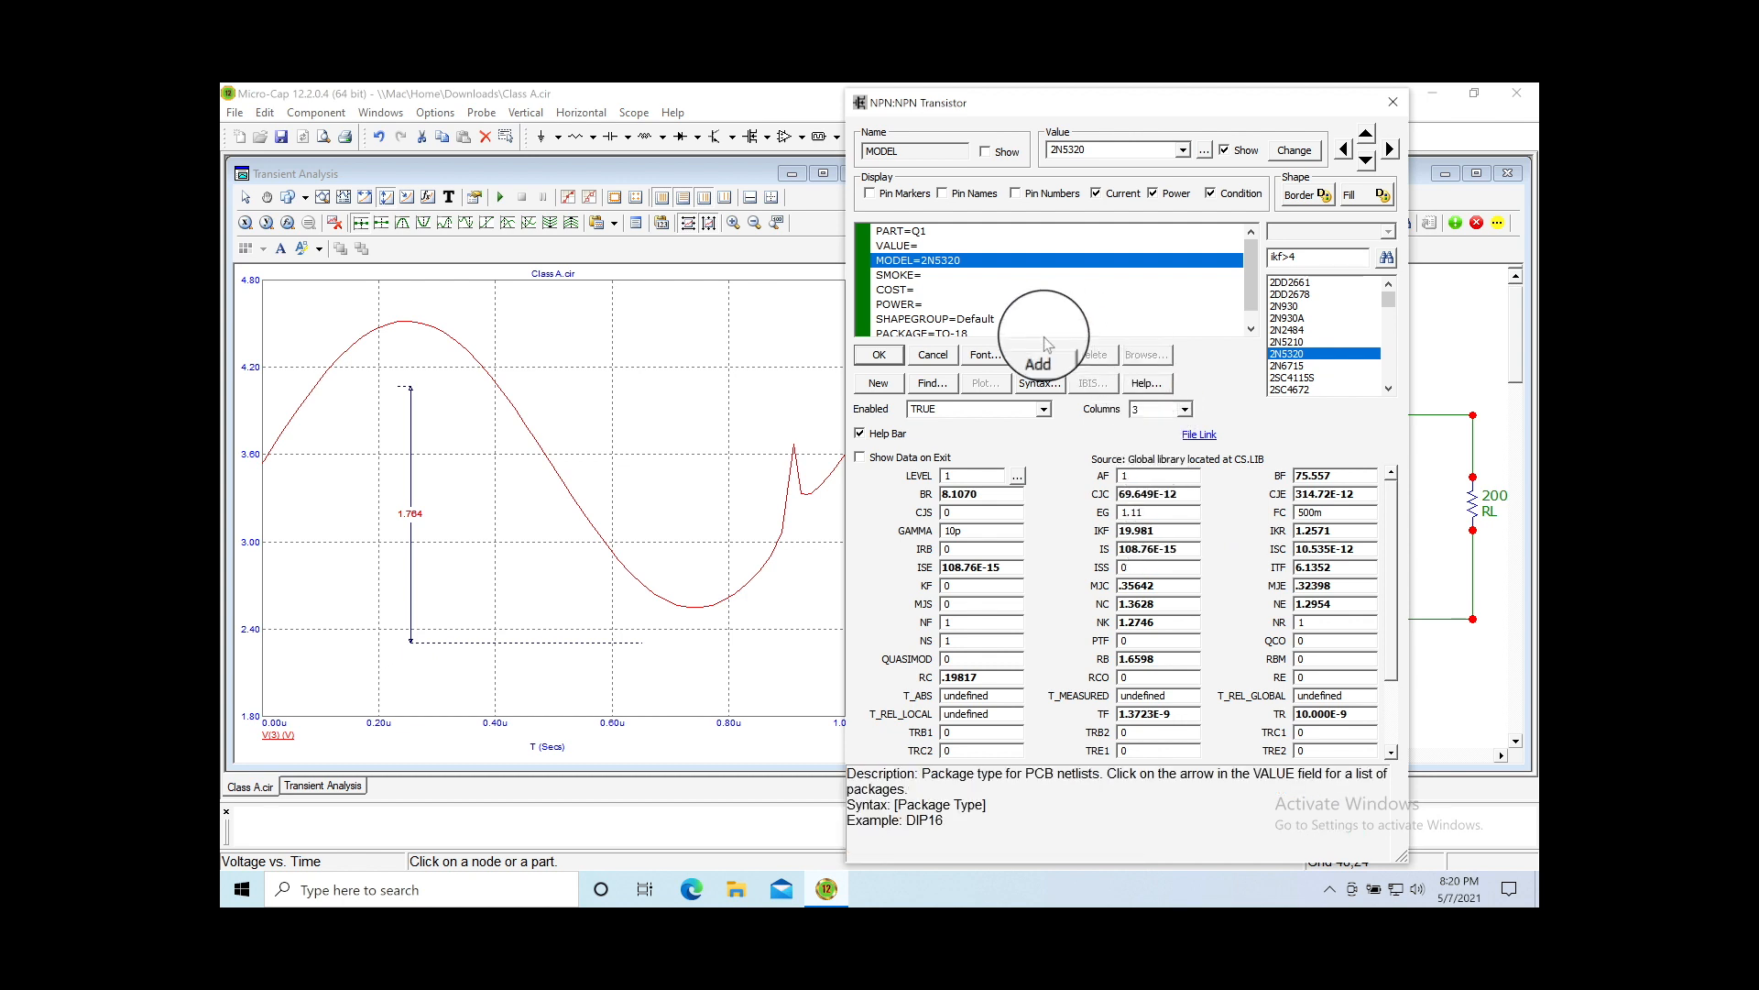
click(881, 358)
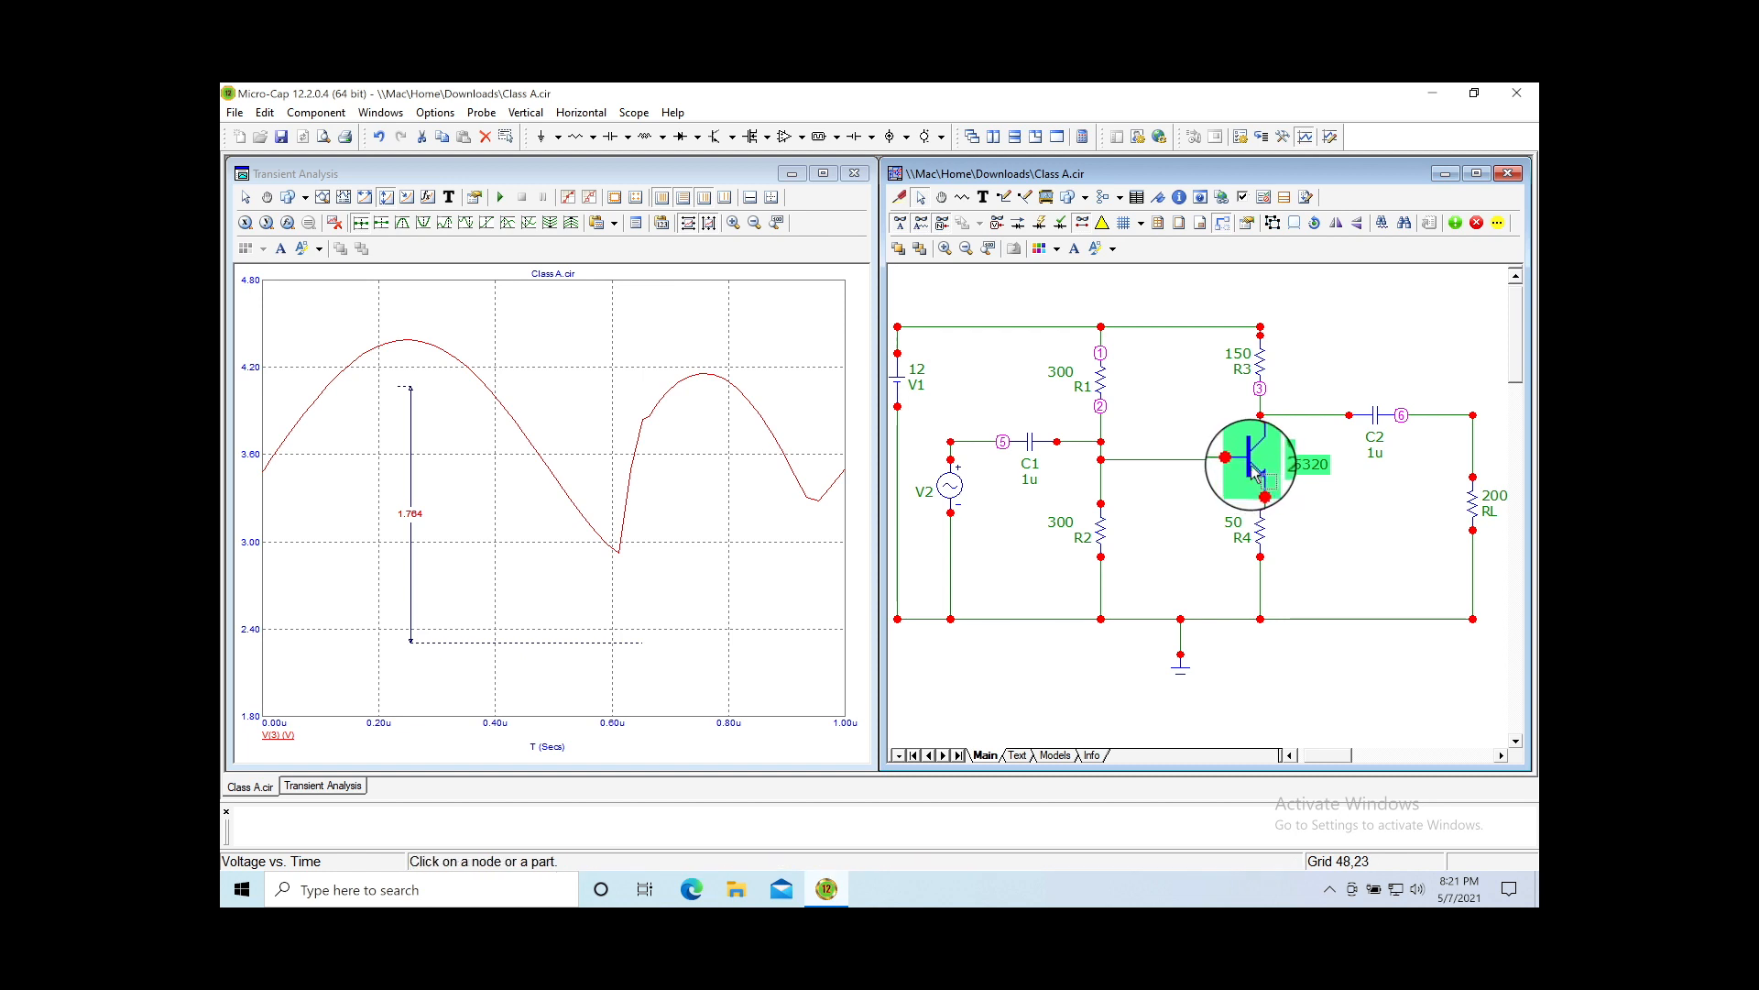
Step: Change R1 and R2 from 300 to 30, then auto-scale the V(3) plot
mouse_move(1104, 392)
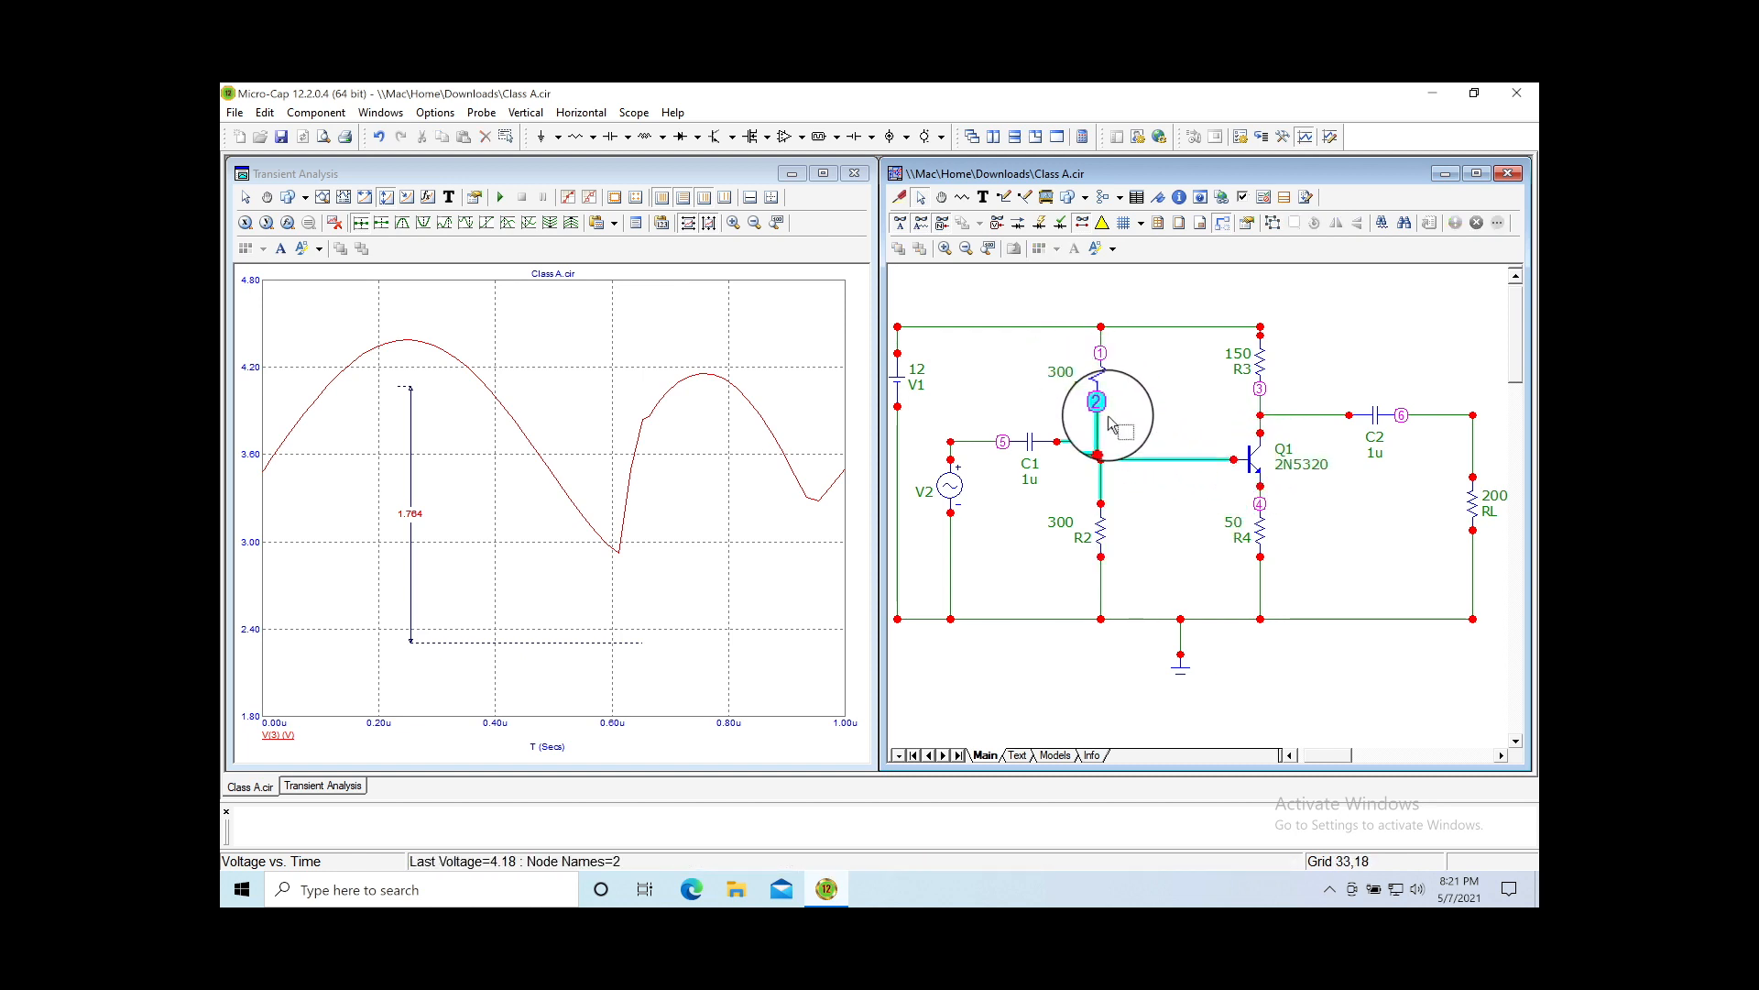
double_click(1067, 378)
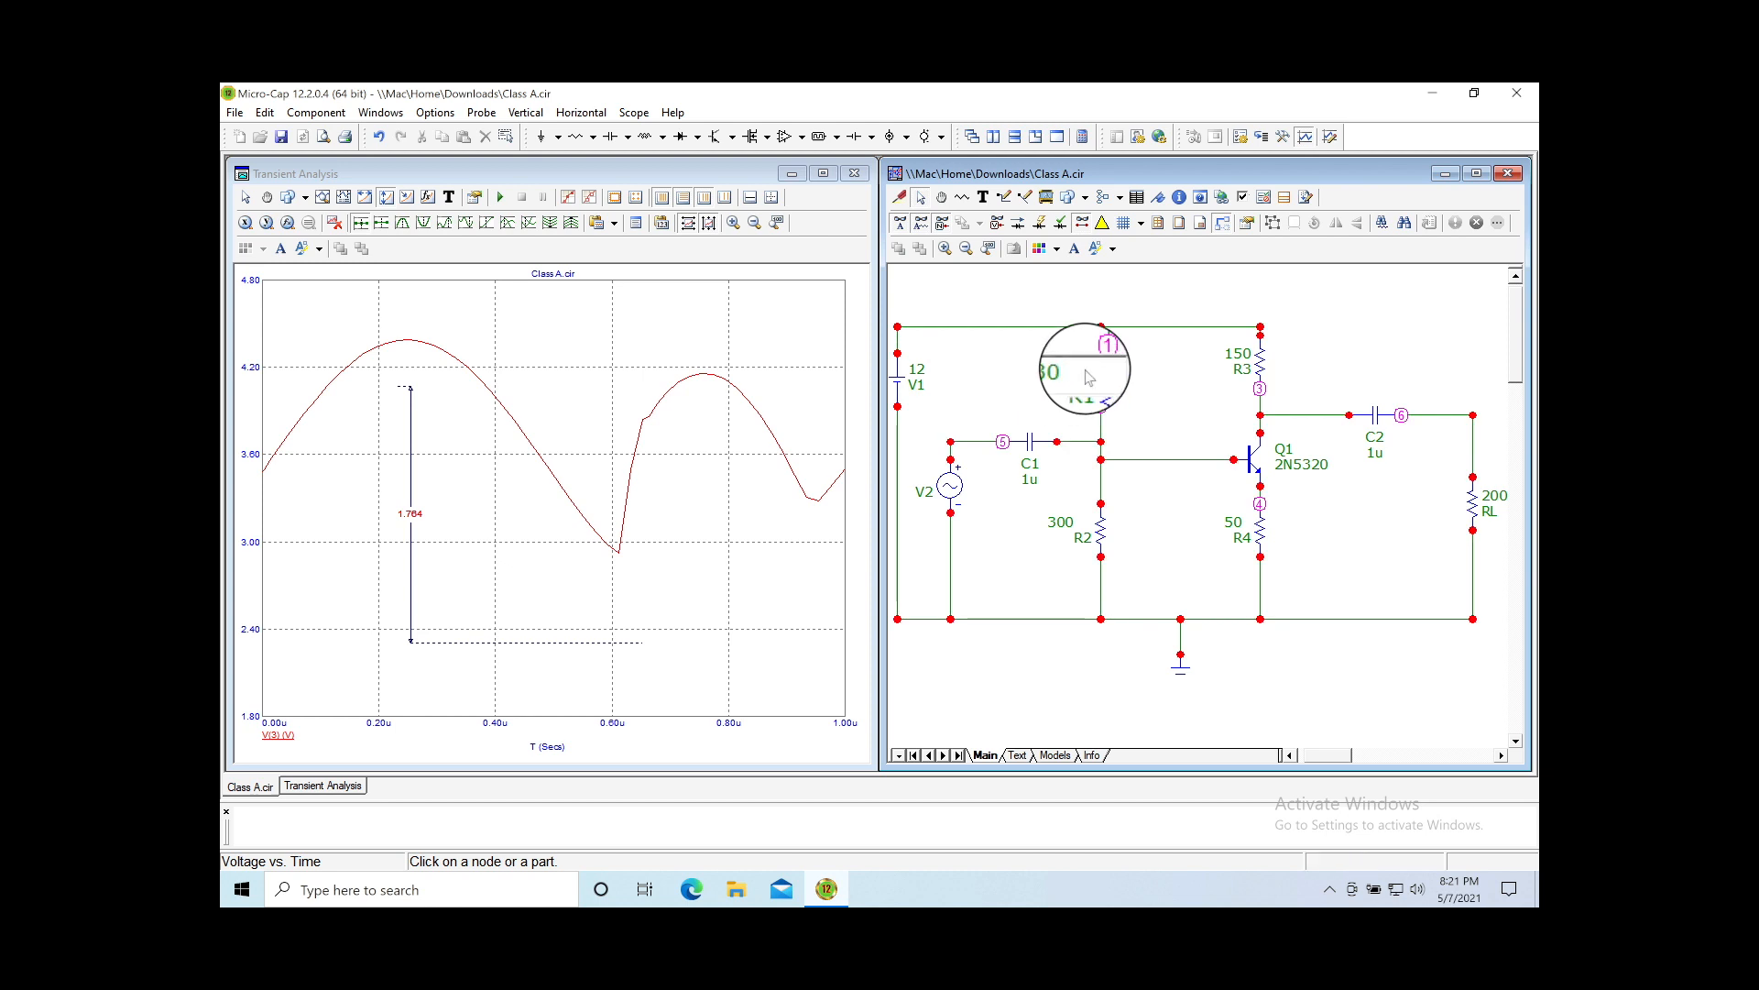
double_click(1067, 521)
click(1086, 527)
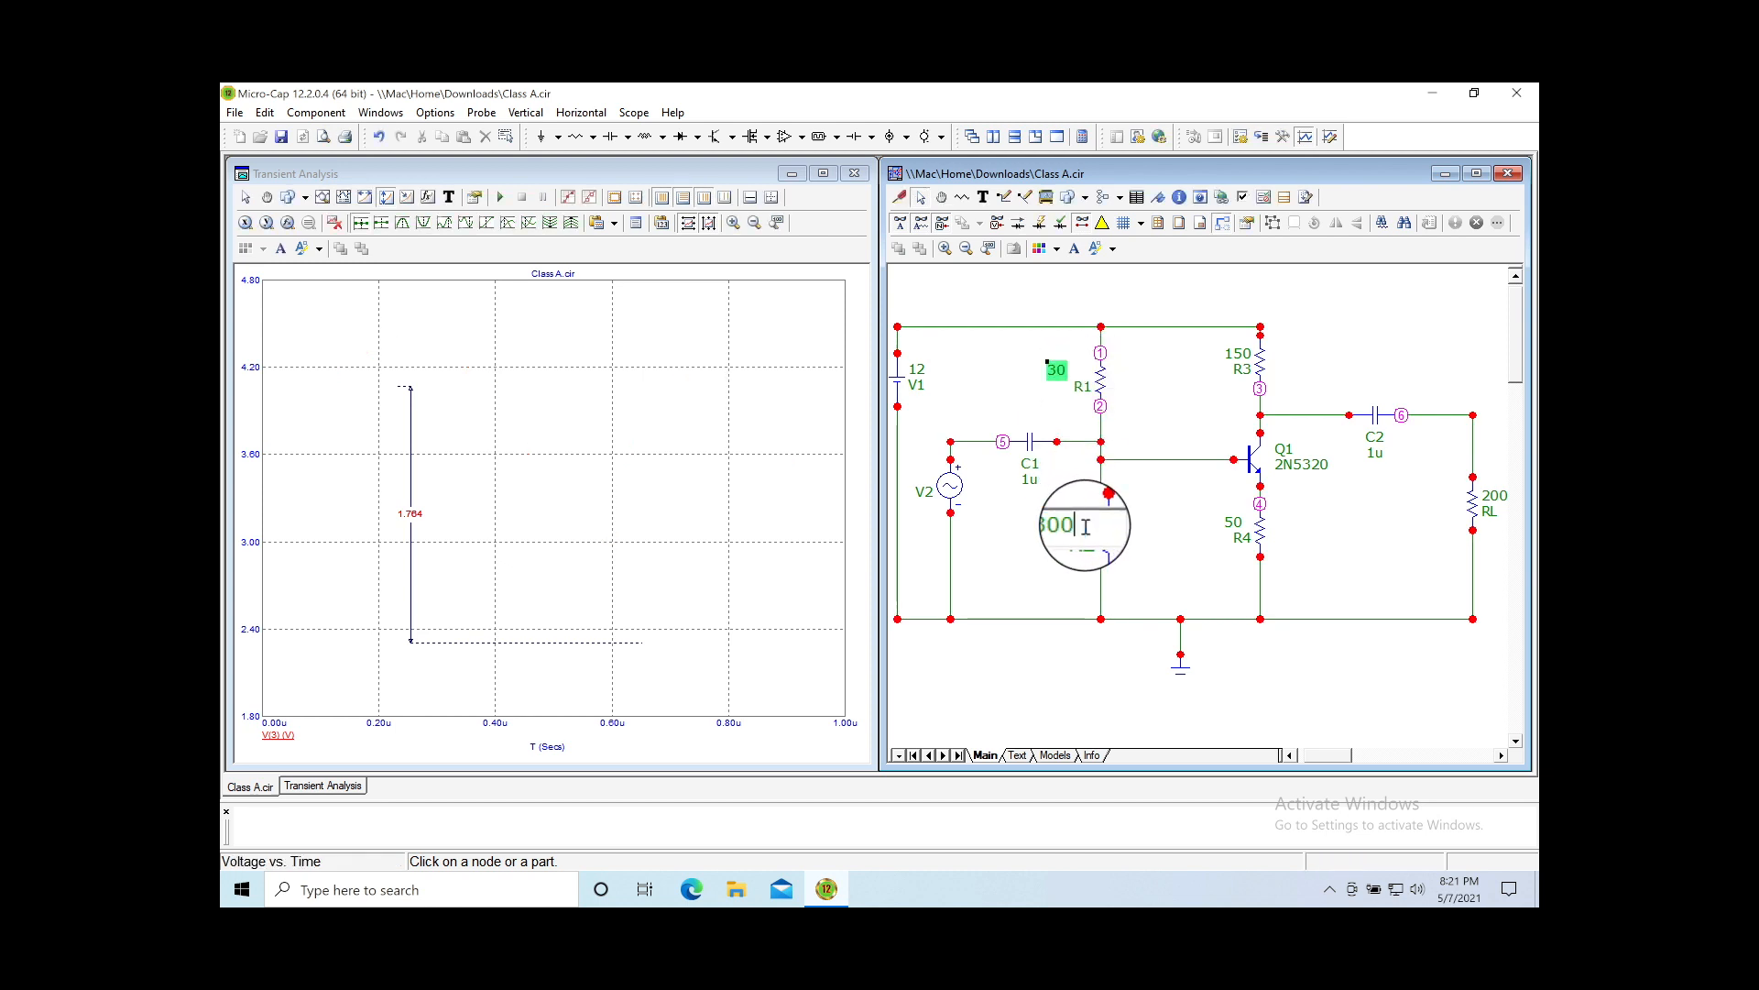
click(1051, 583)
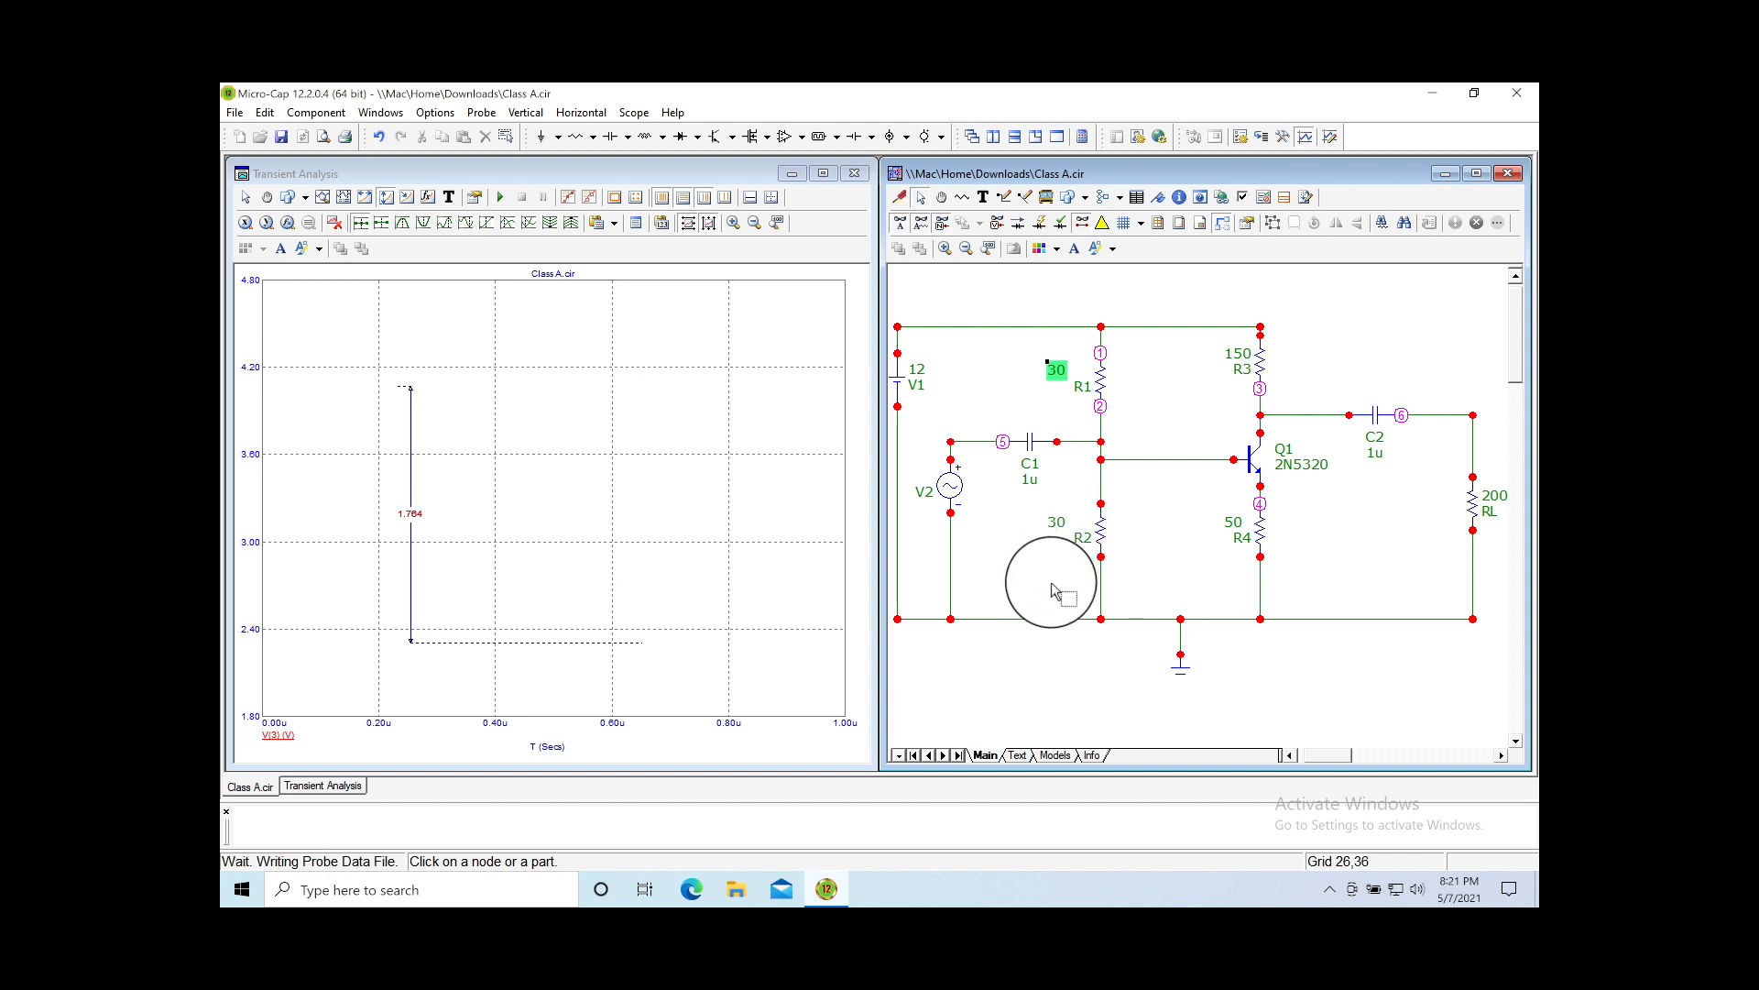
click(777, 224)
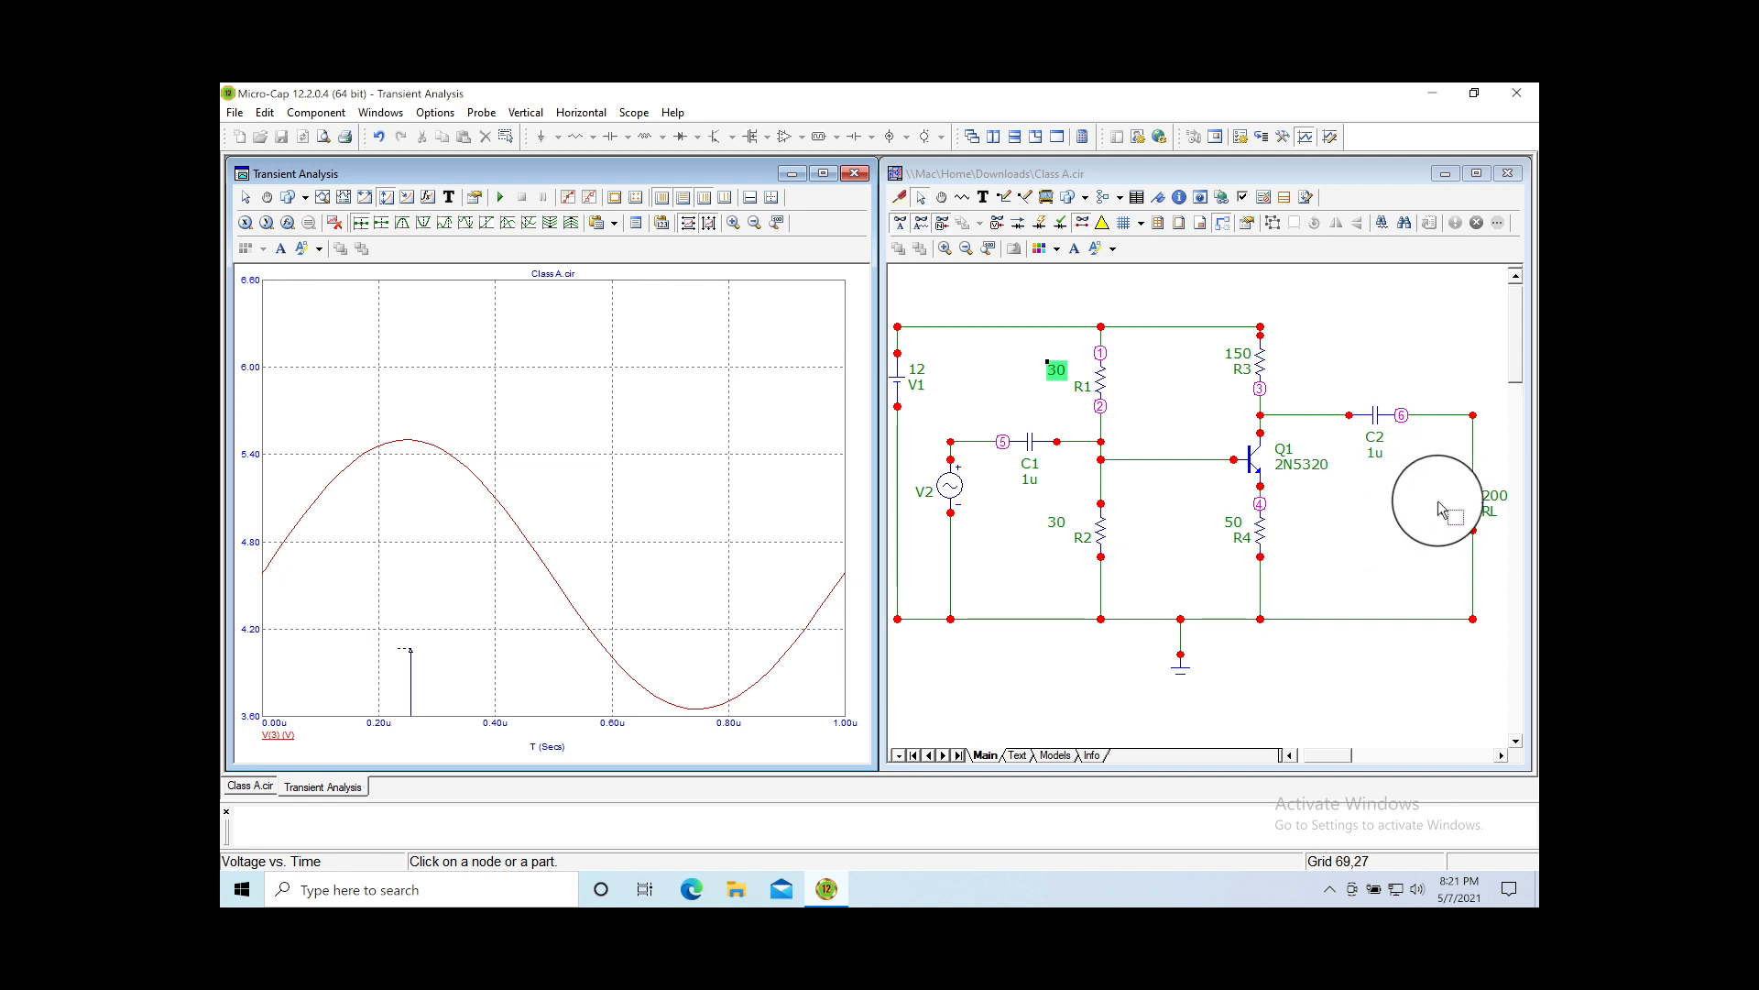
Step: Edit RL's value label in place, changing it from 200 to 8
click(1501, 502)
click(1501, 502)
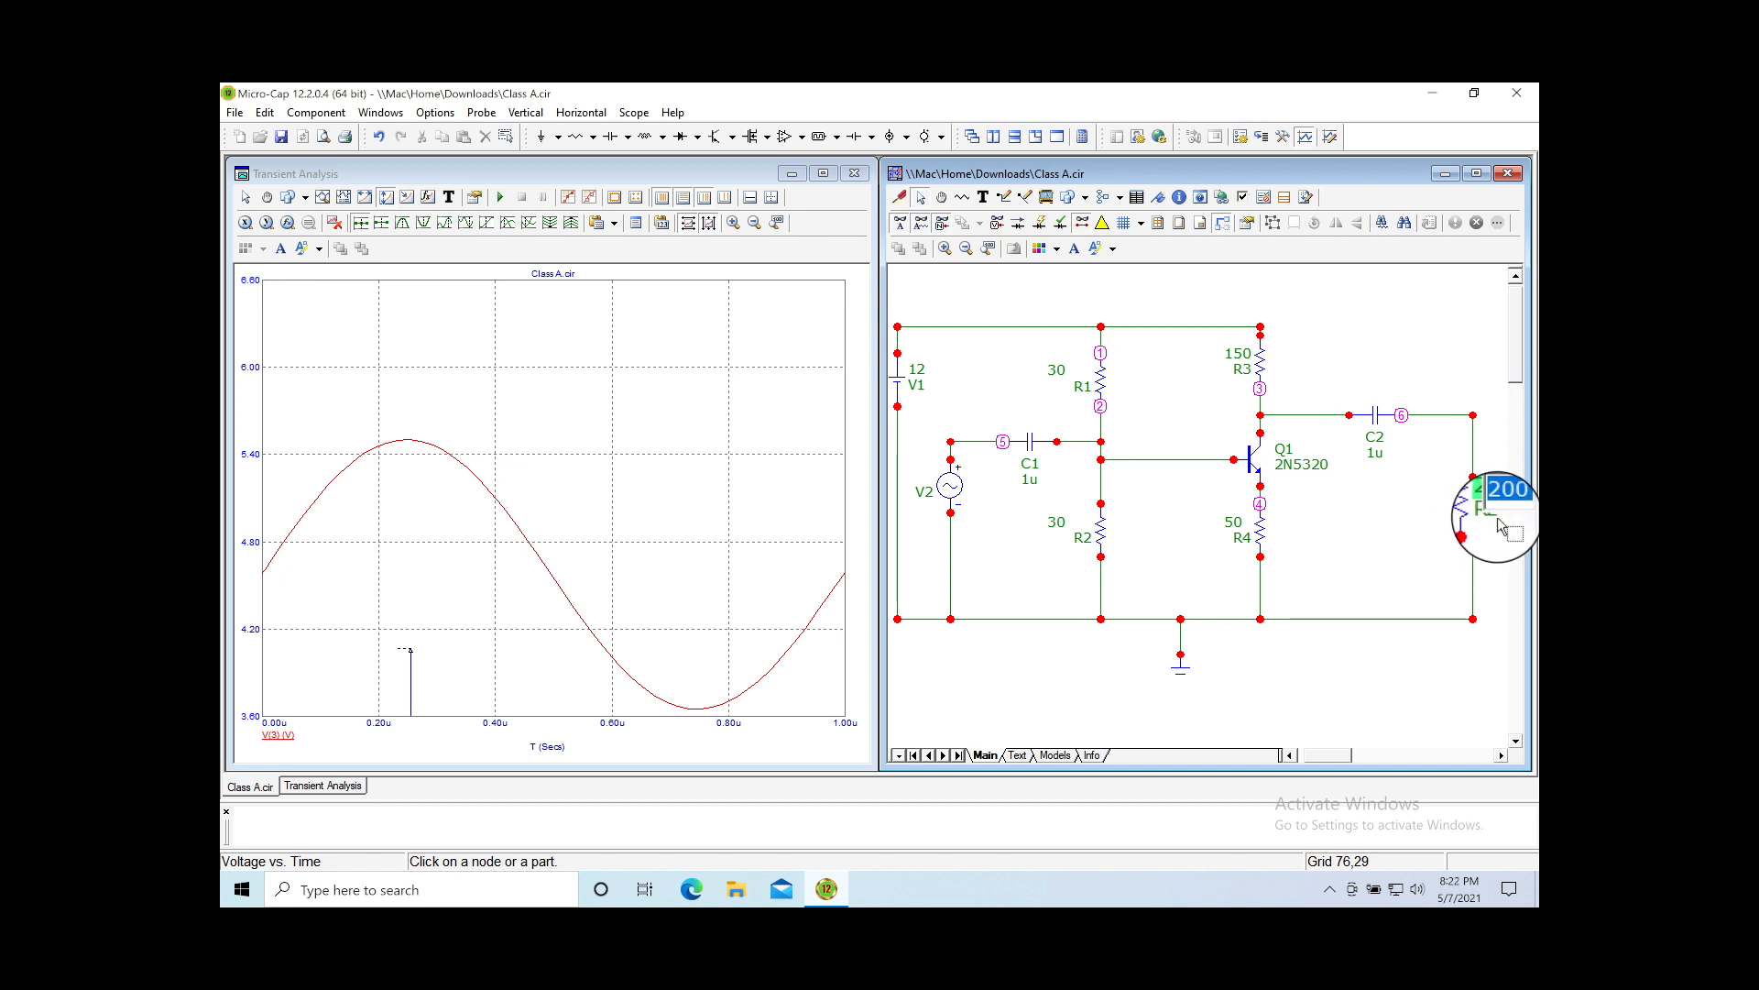
key(Return)
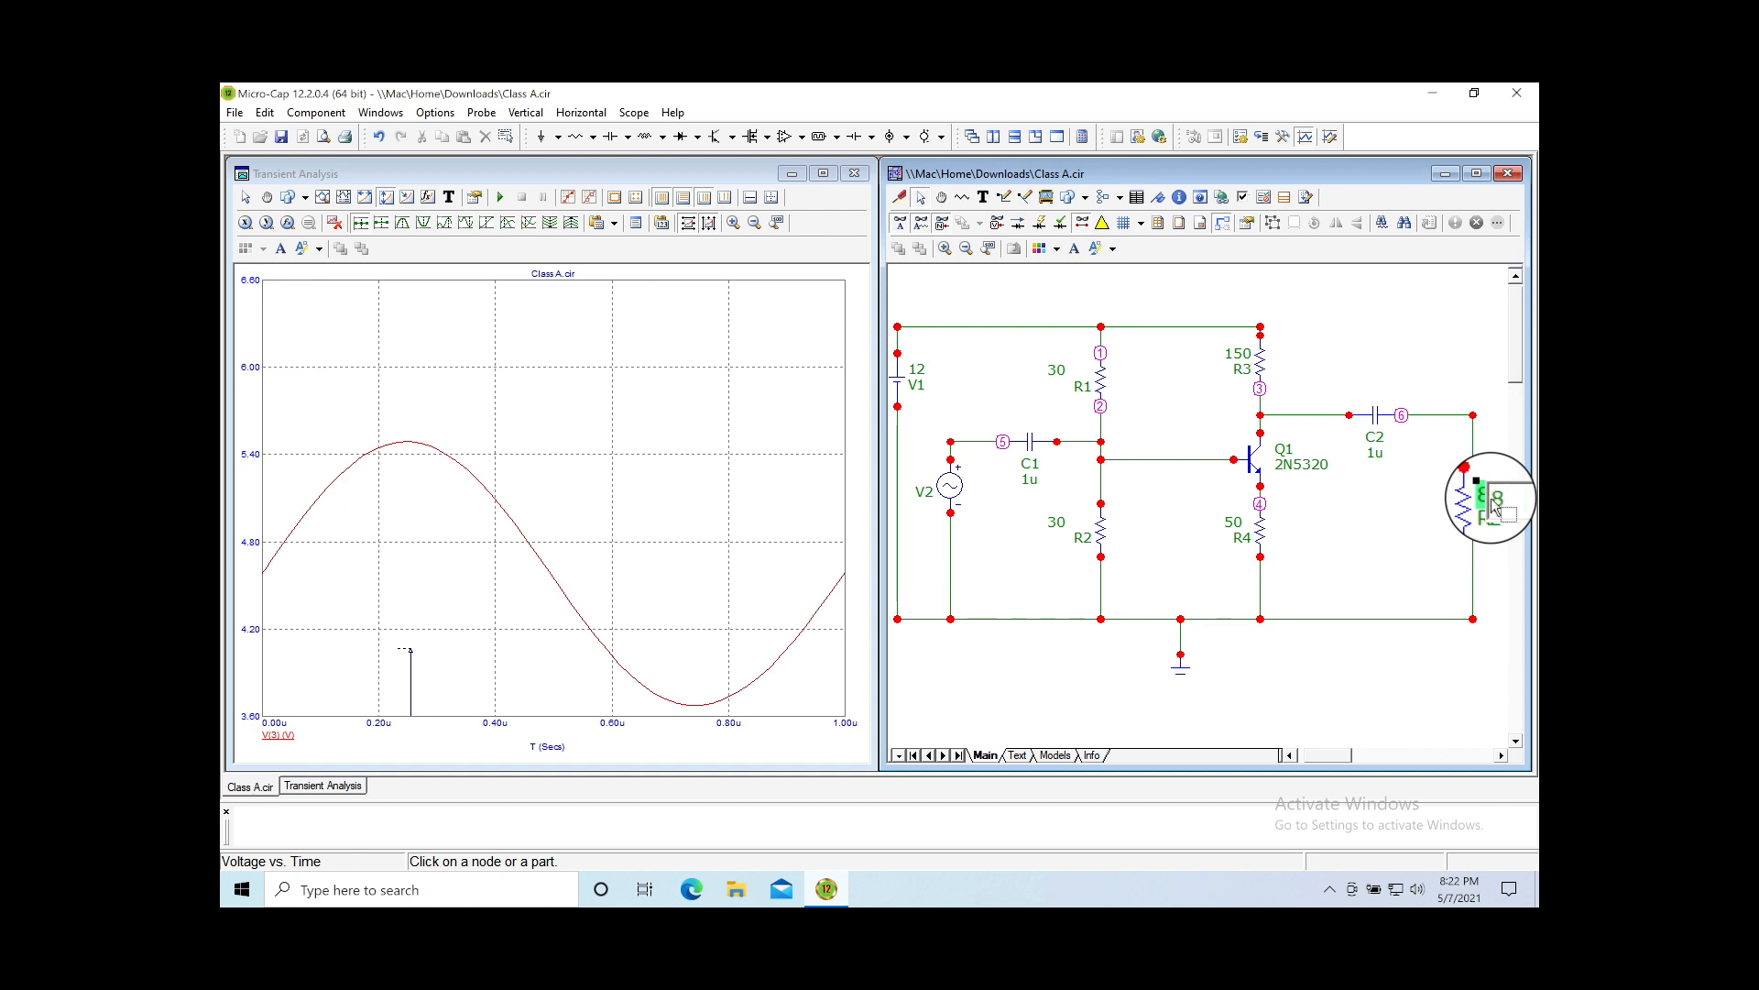
key(Return)
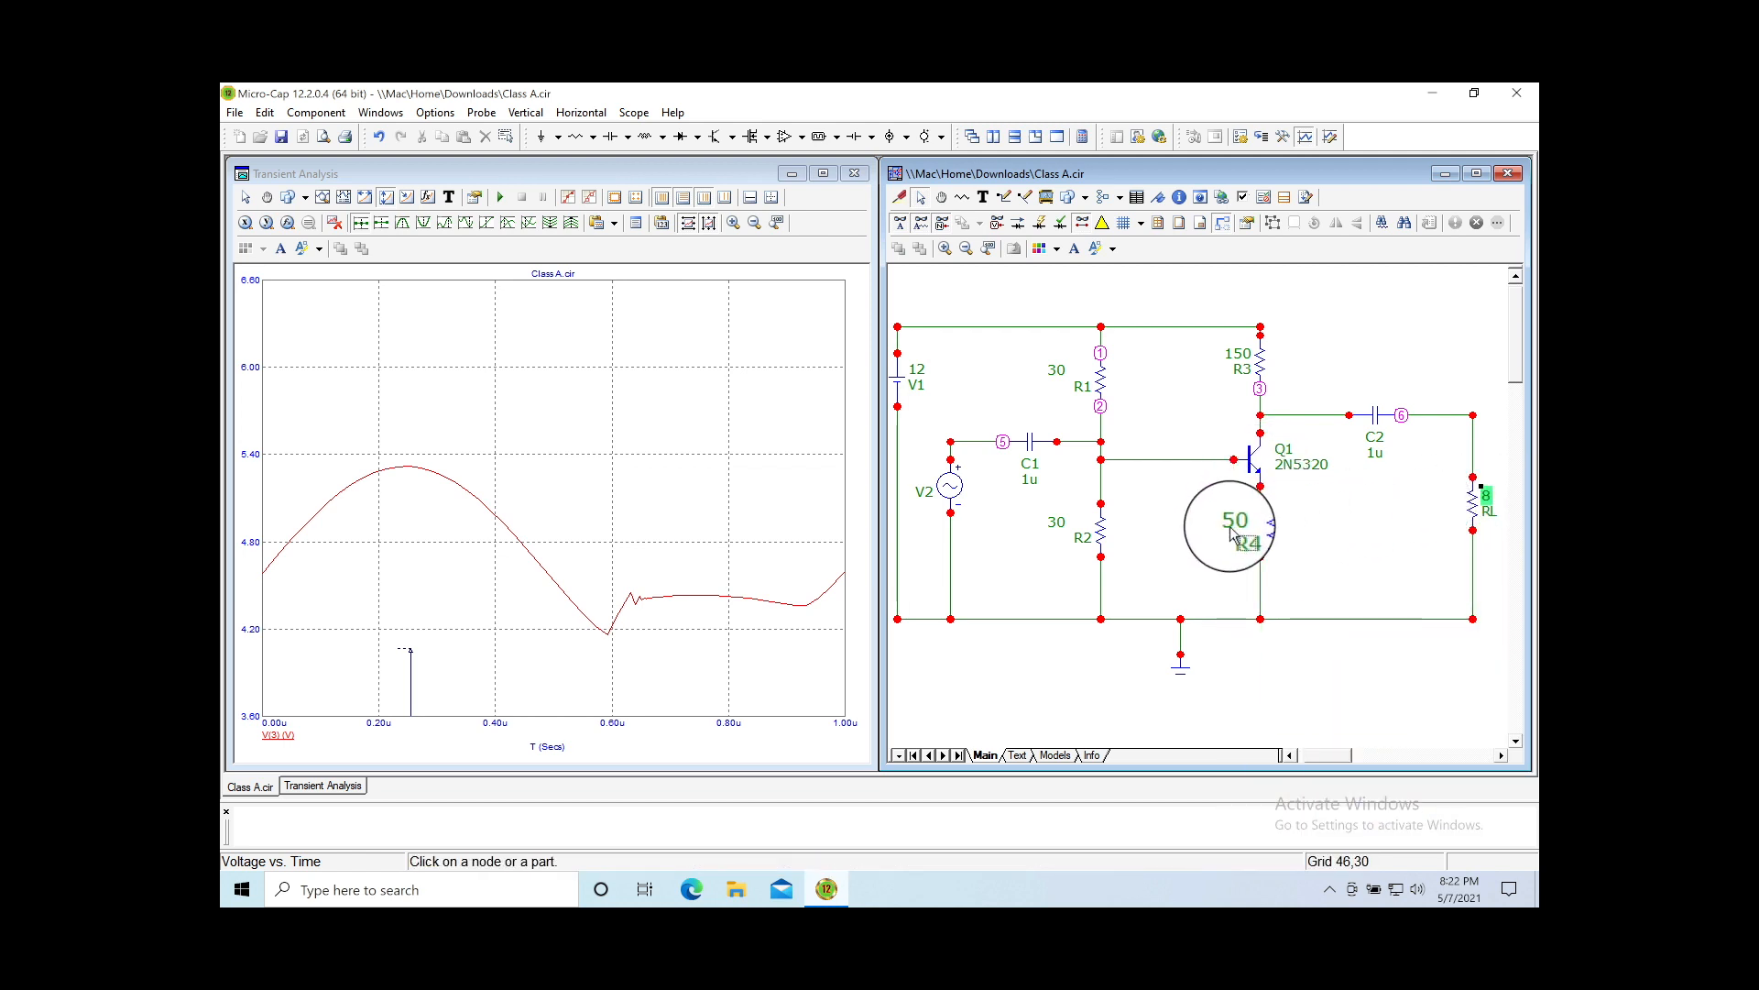
Step: Replace emitter resistor R4's value 50 with 10 and auto-scale the plot
double_click(1237, 530)
drag(1253, 527, 1219, 528)
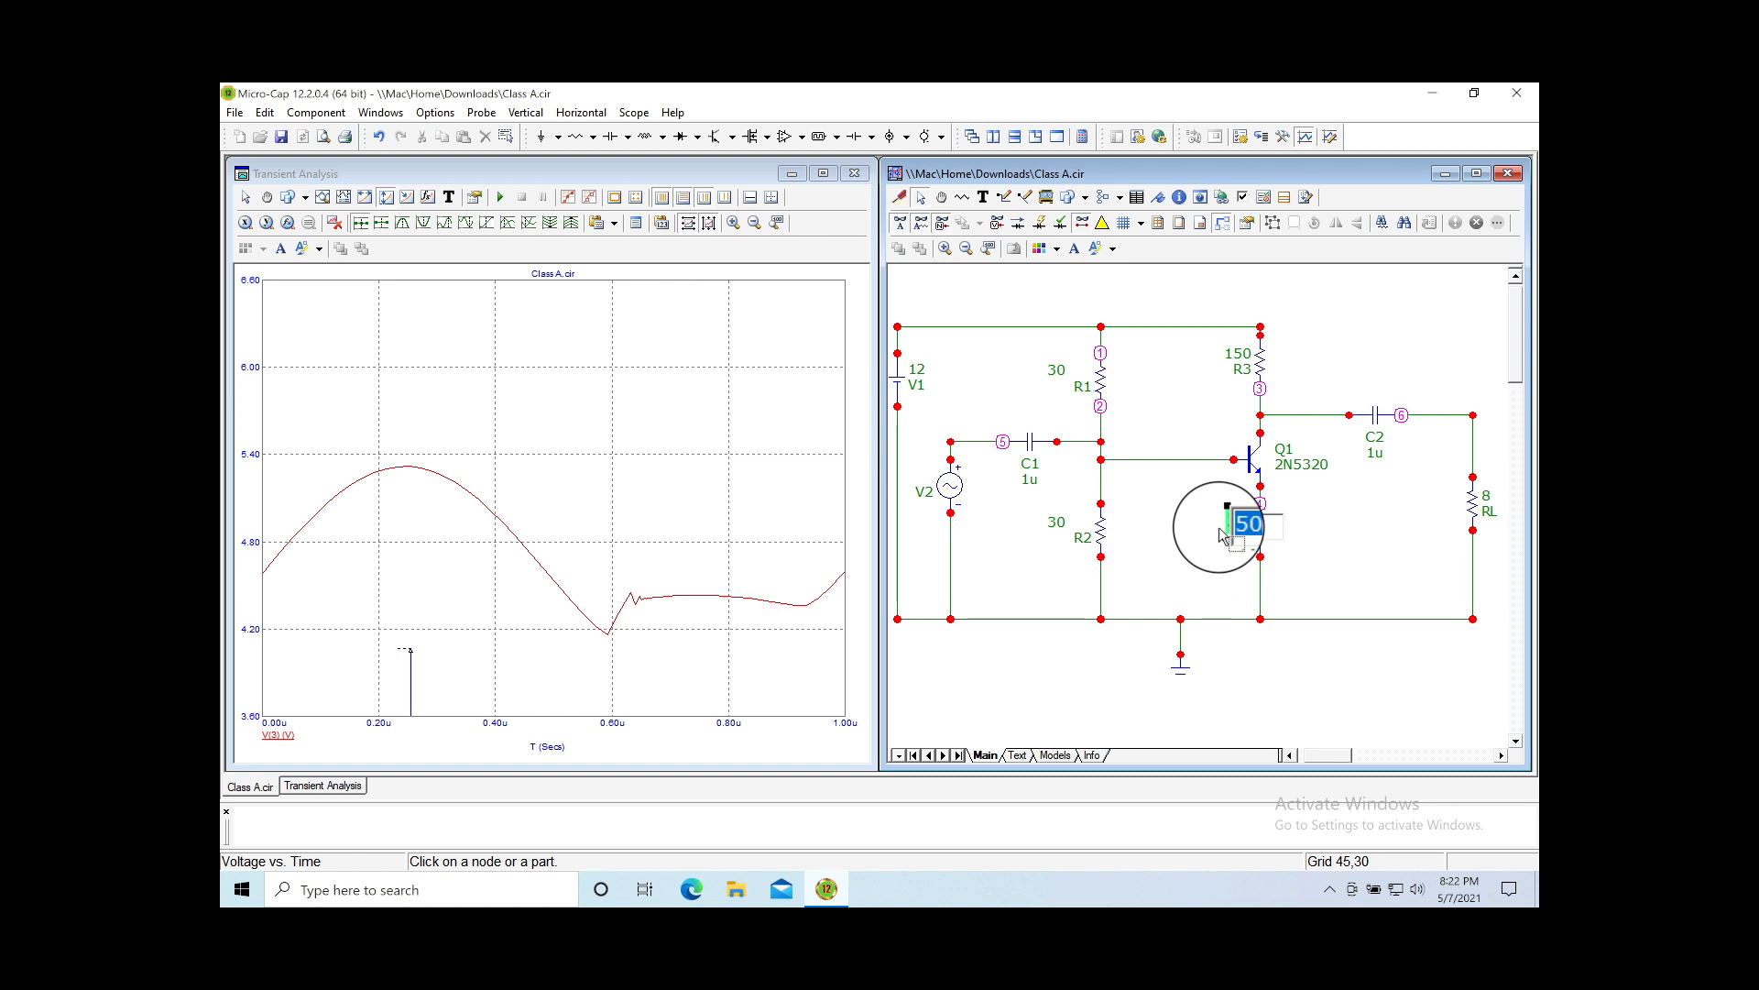
click(1184, 598)
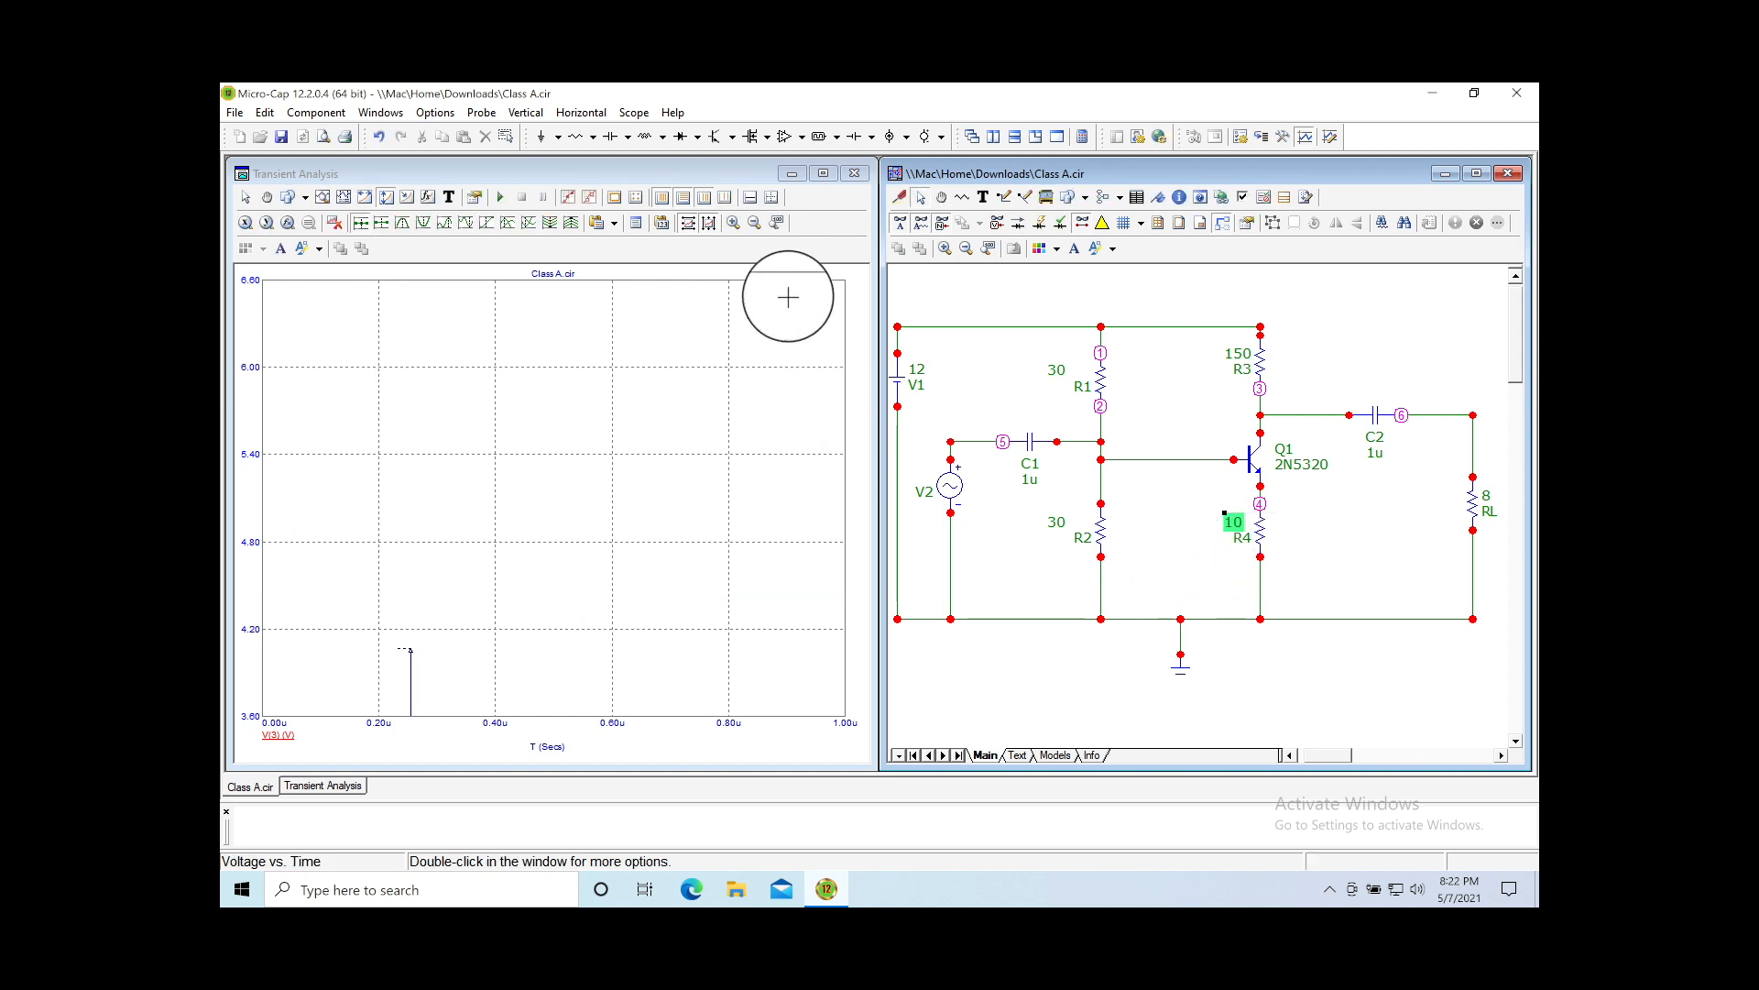
click(778, 229)
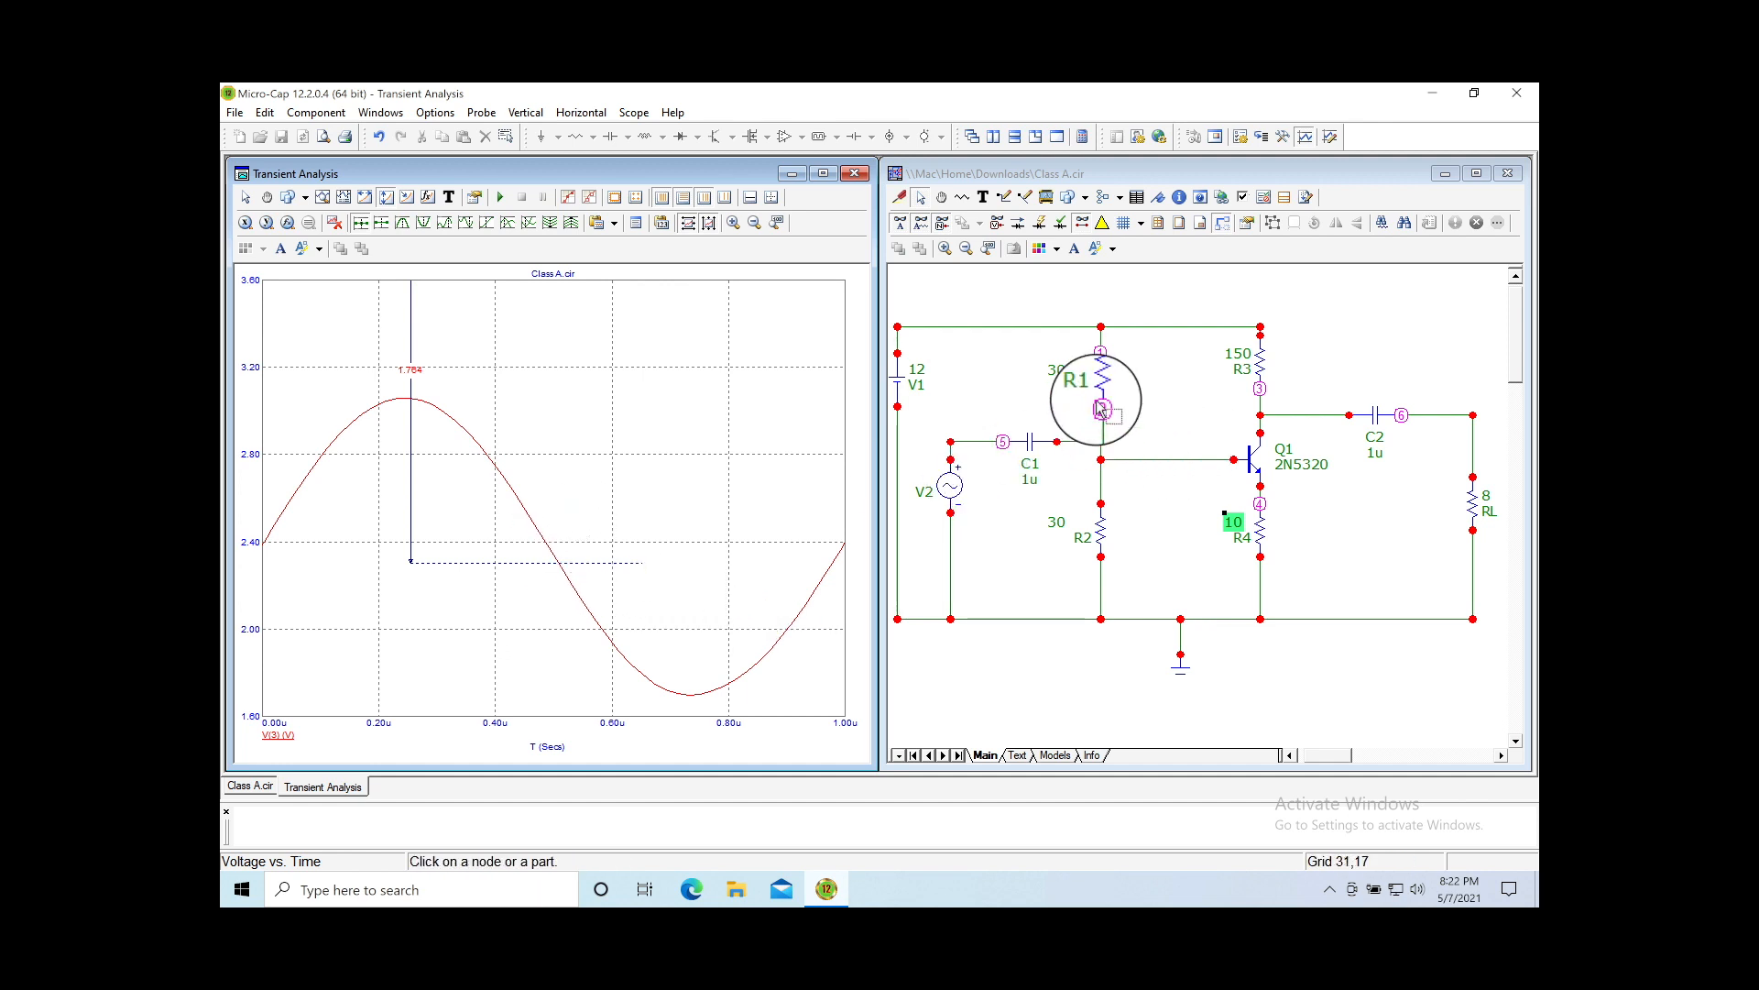
Step: Measure the waveform's vertical drop from its peak toward the trough with Vertical Measure
click(1205, 559)
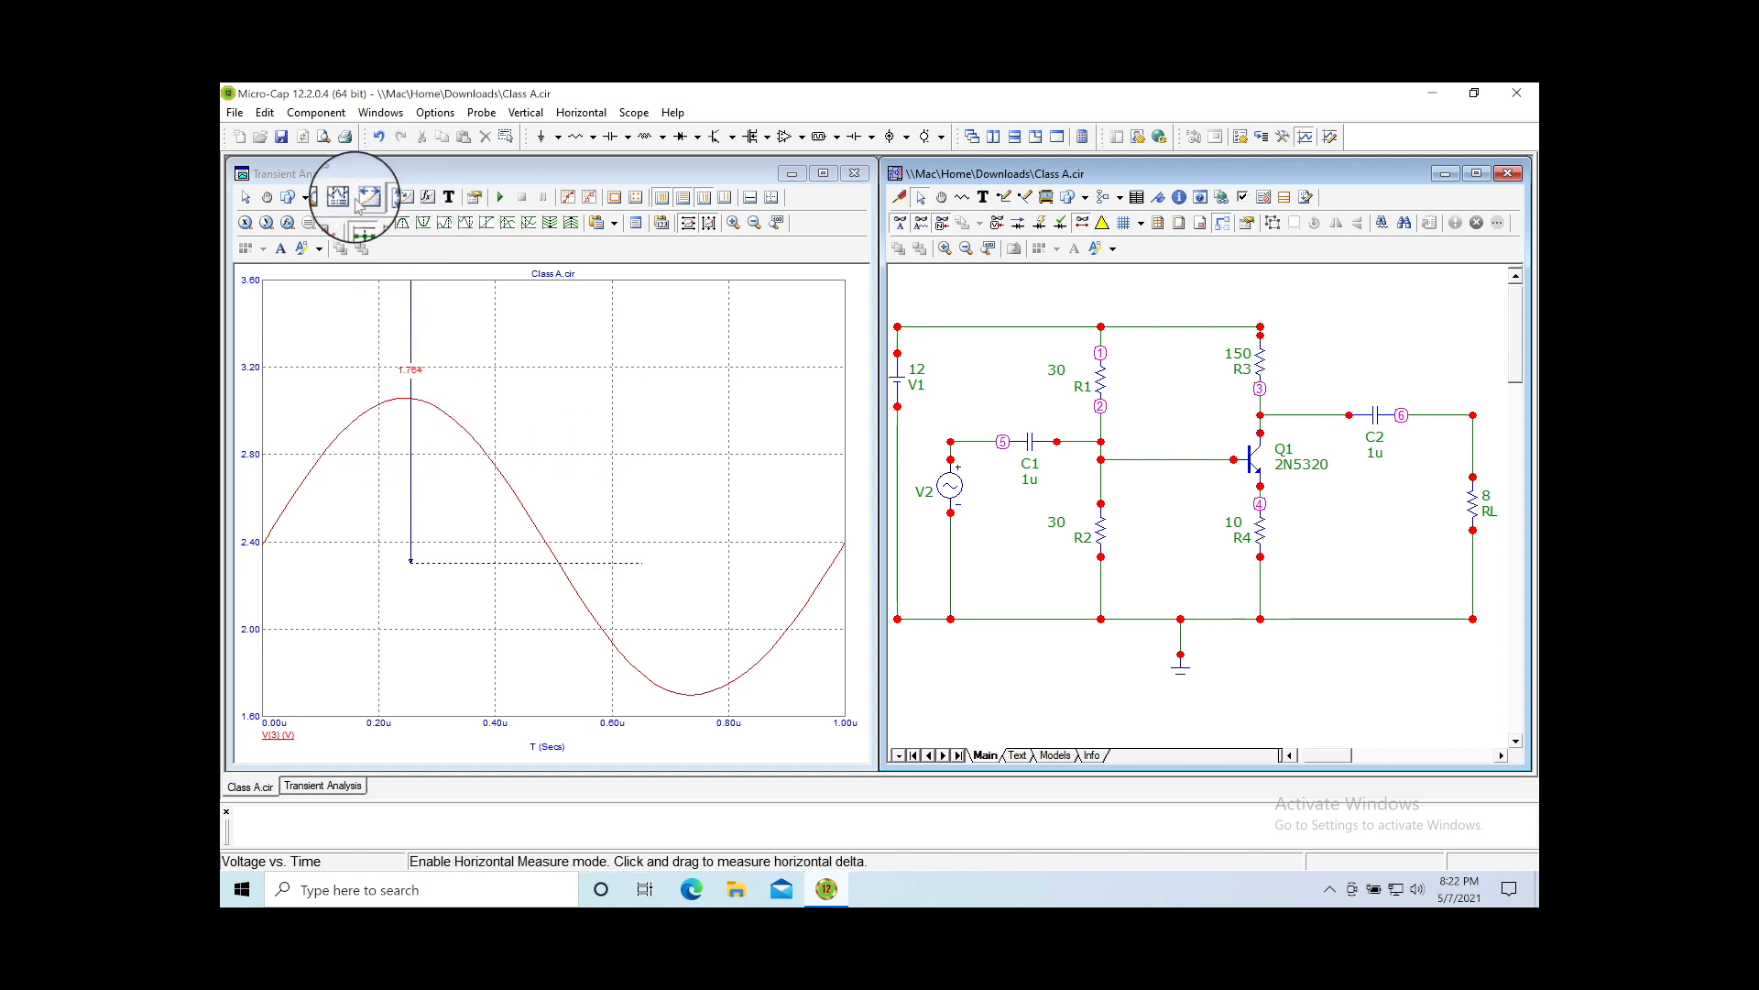
click(386, 203)
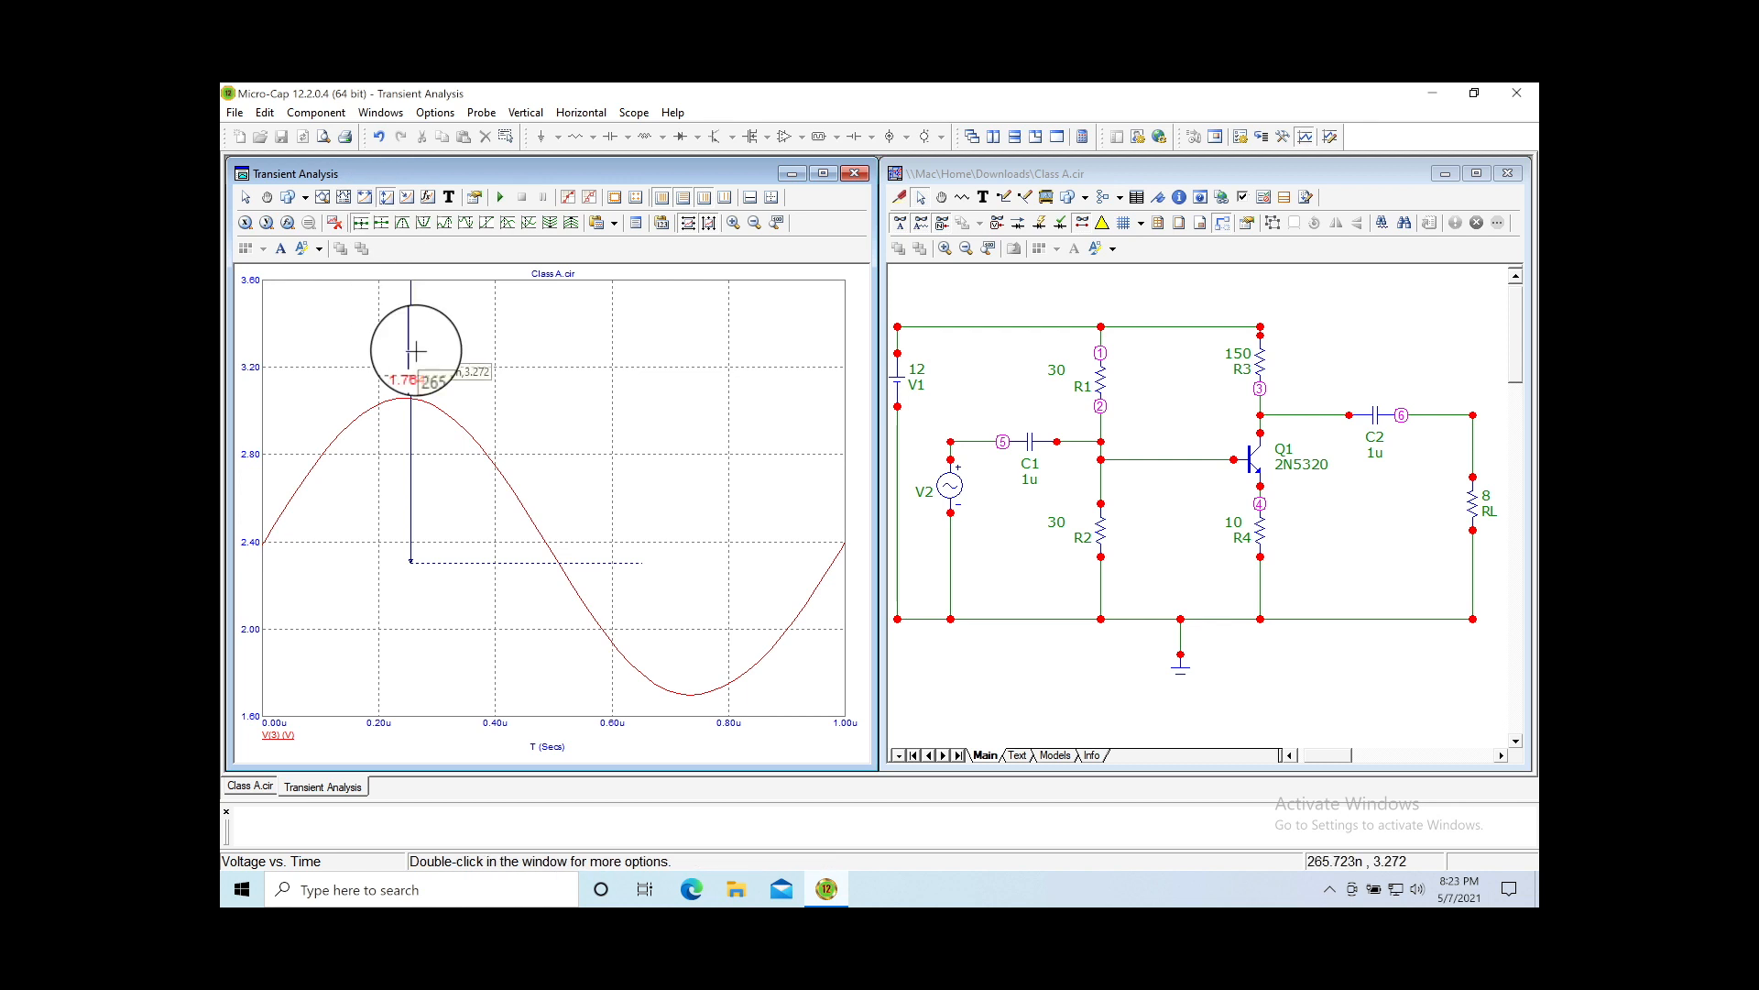
drag(410, 399, 687, 693)
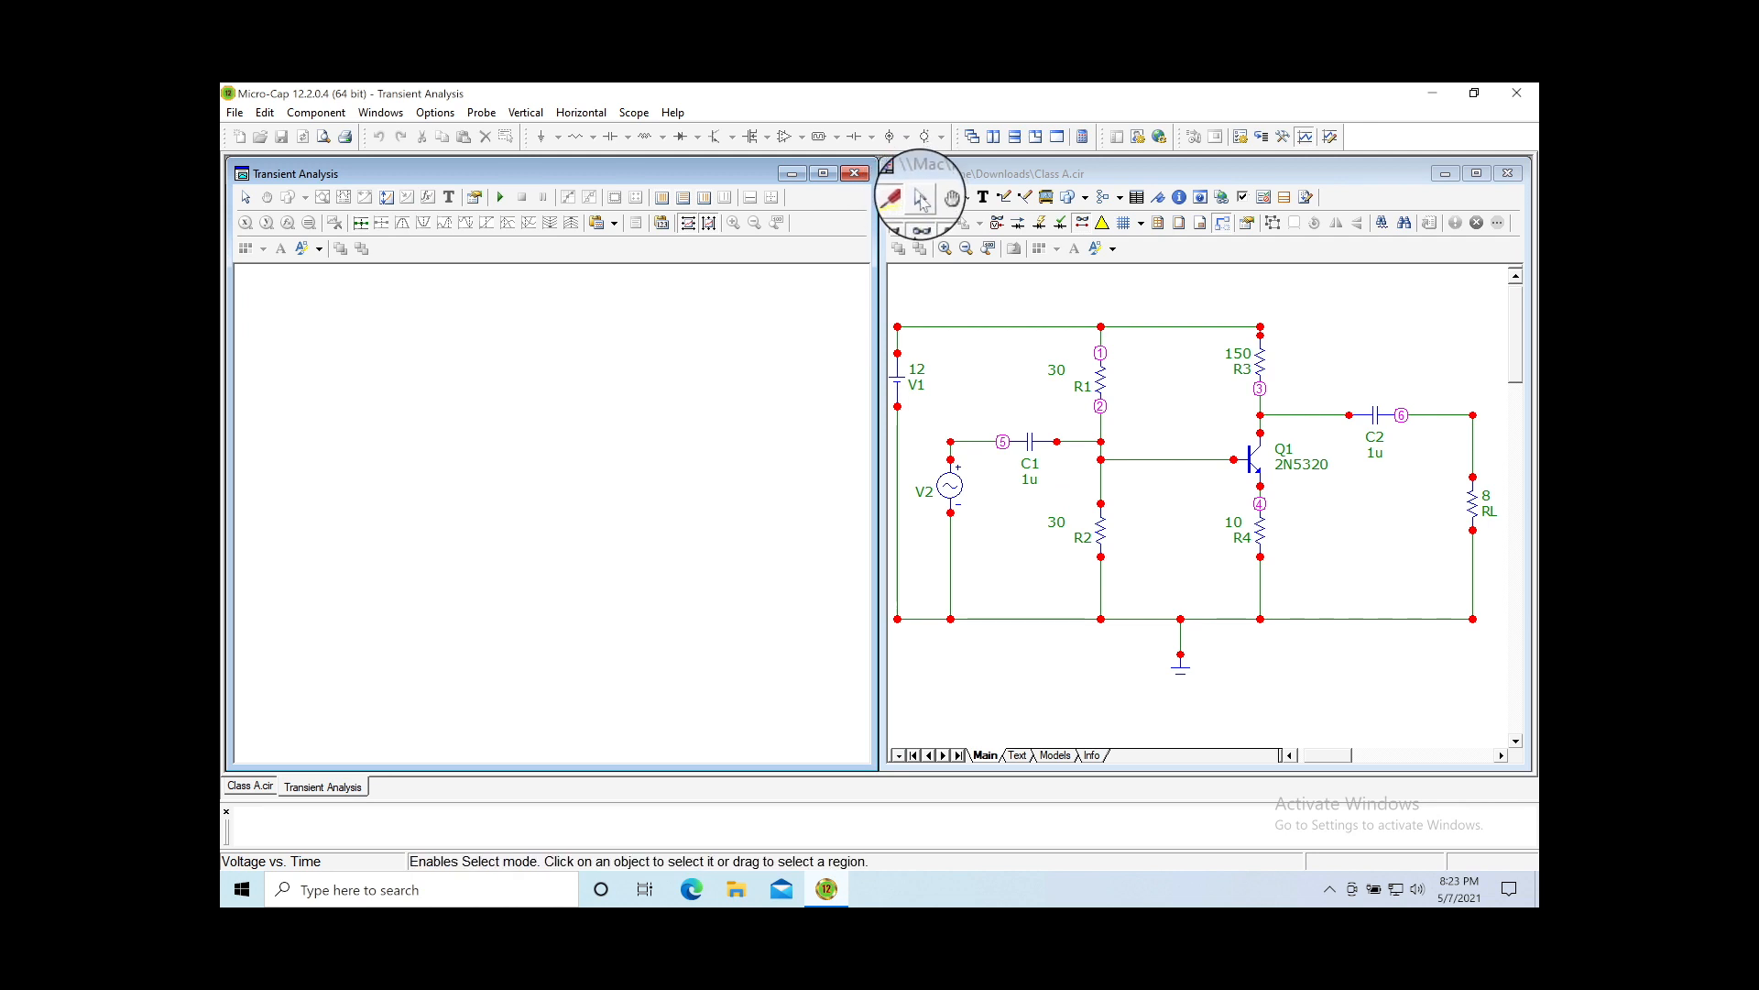
Step: Name the node 5 input wire Vin and the C2–RL output wire Vout
click(923, 196)
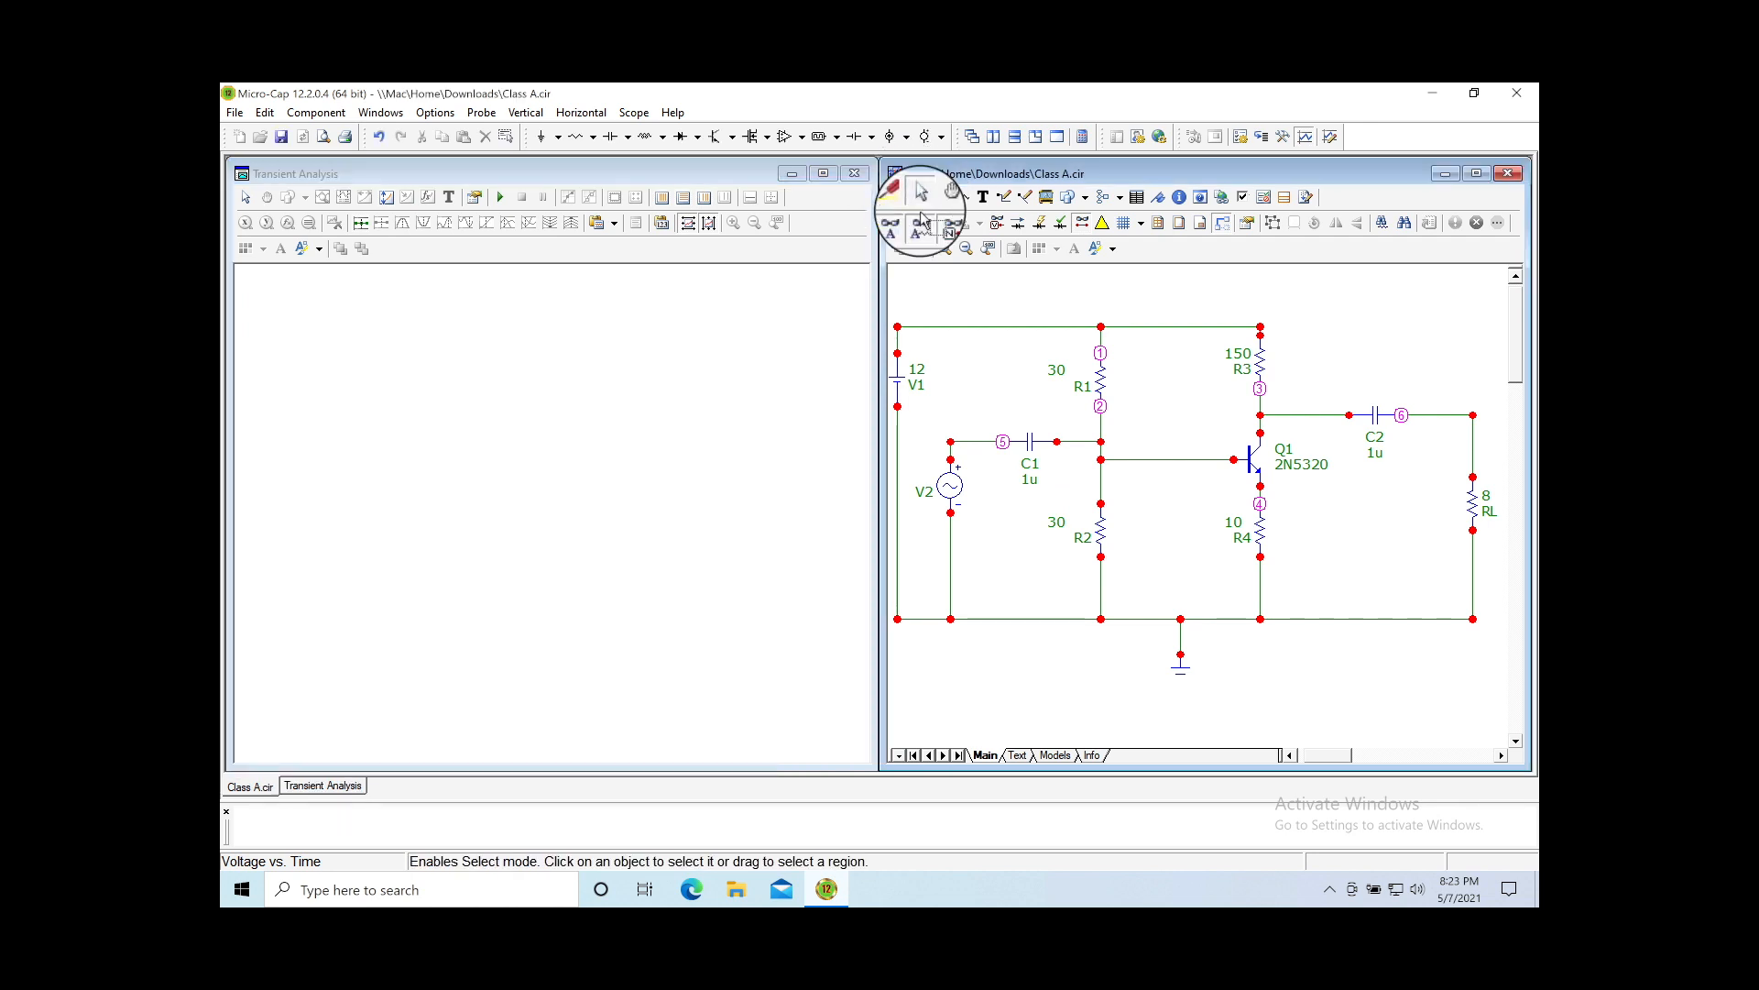
double_click(968, 444)
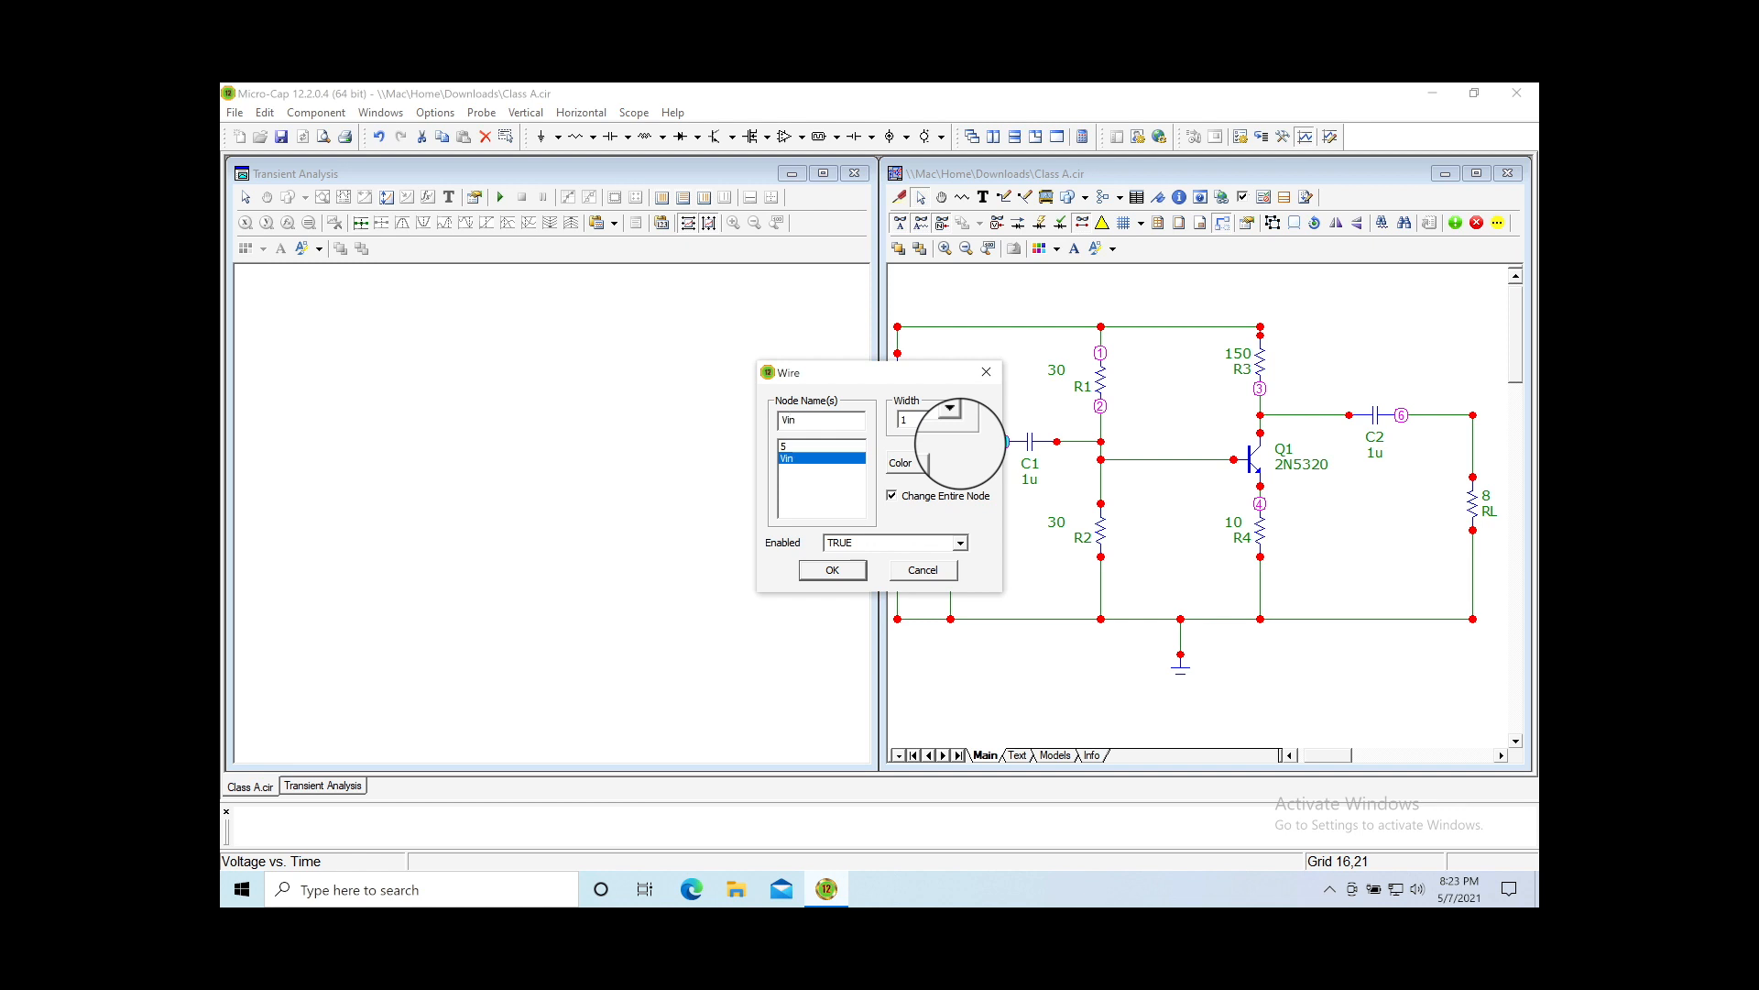
click(832, 569)
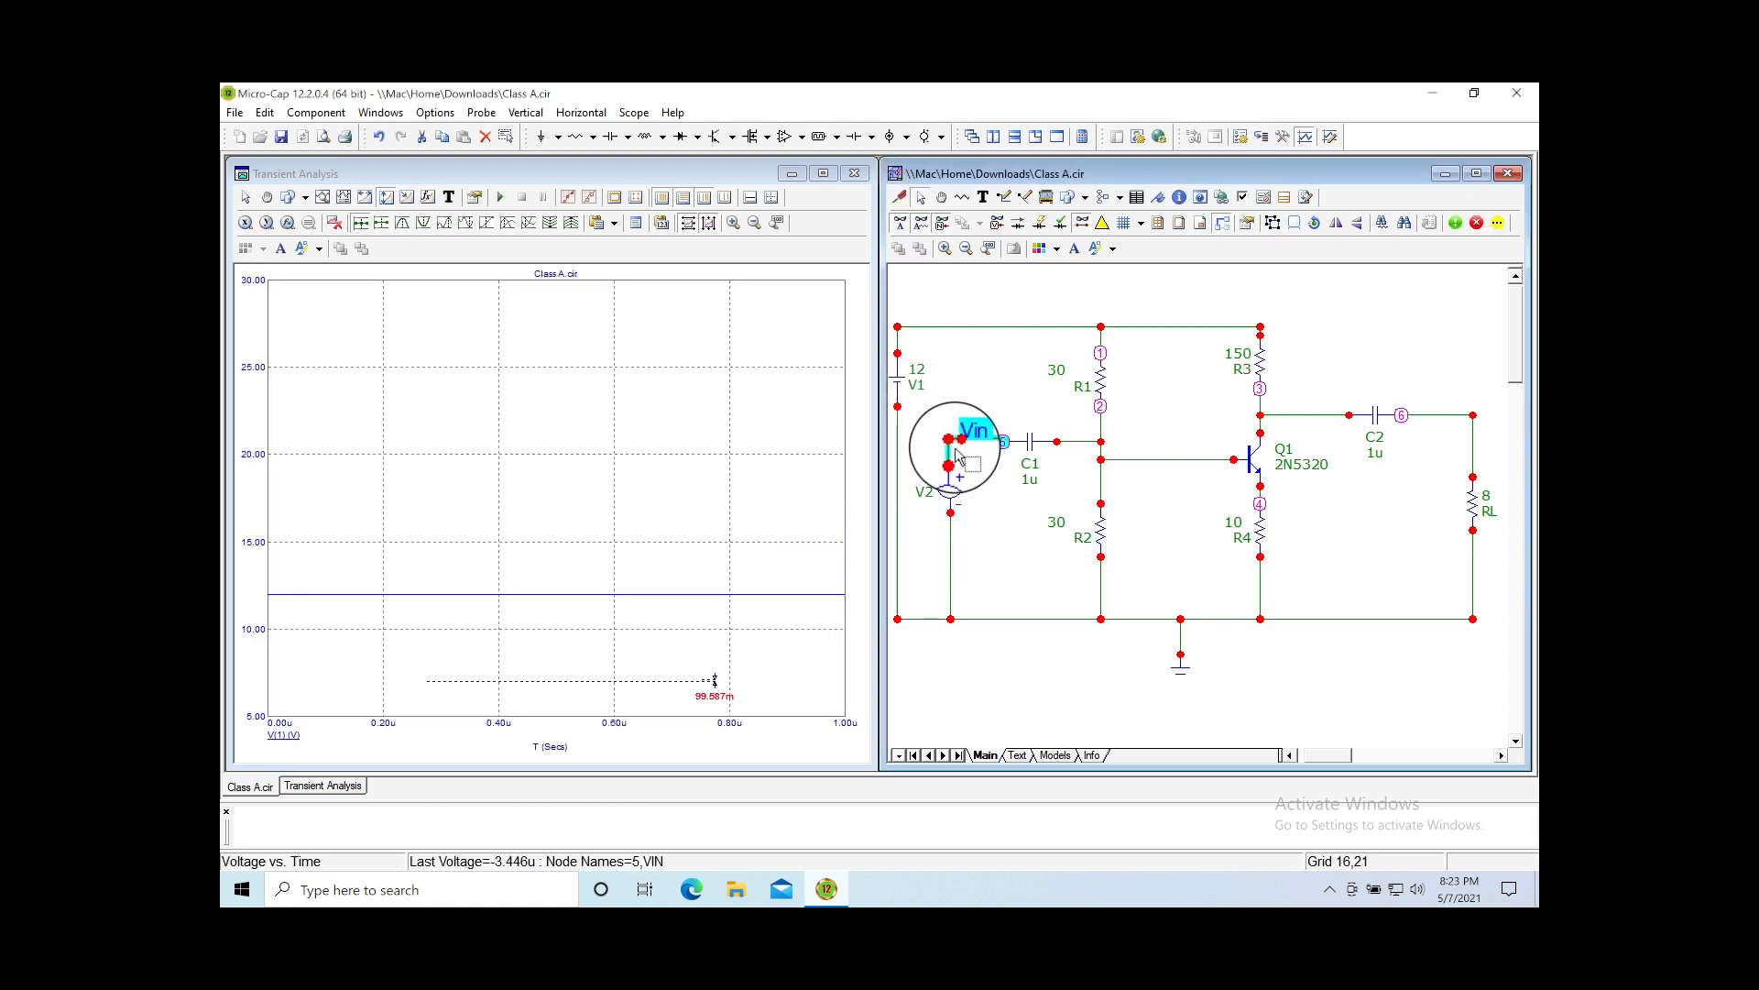
drag(968, 439, 963, 415)
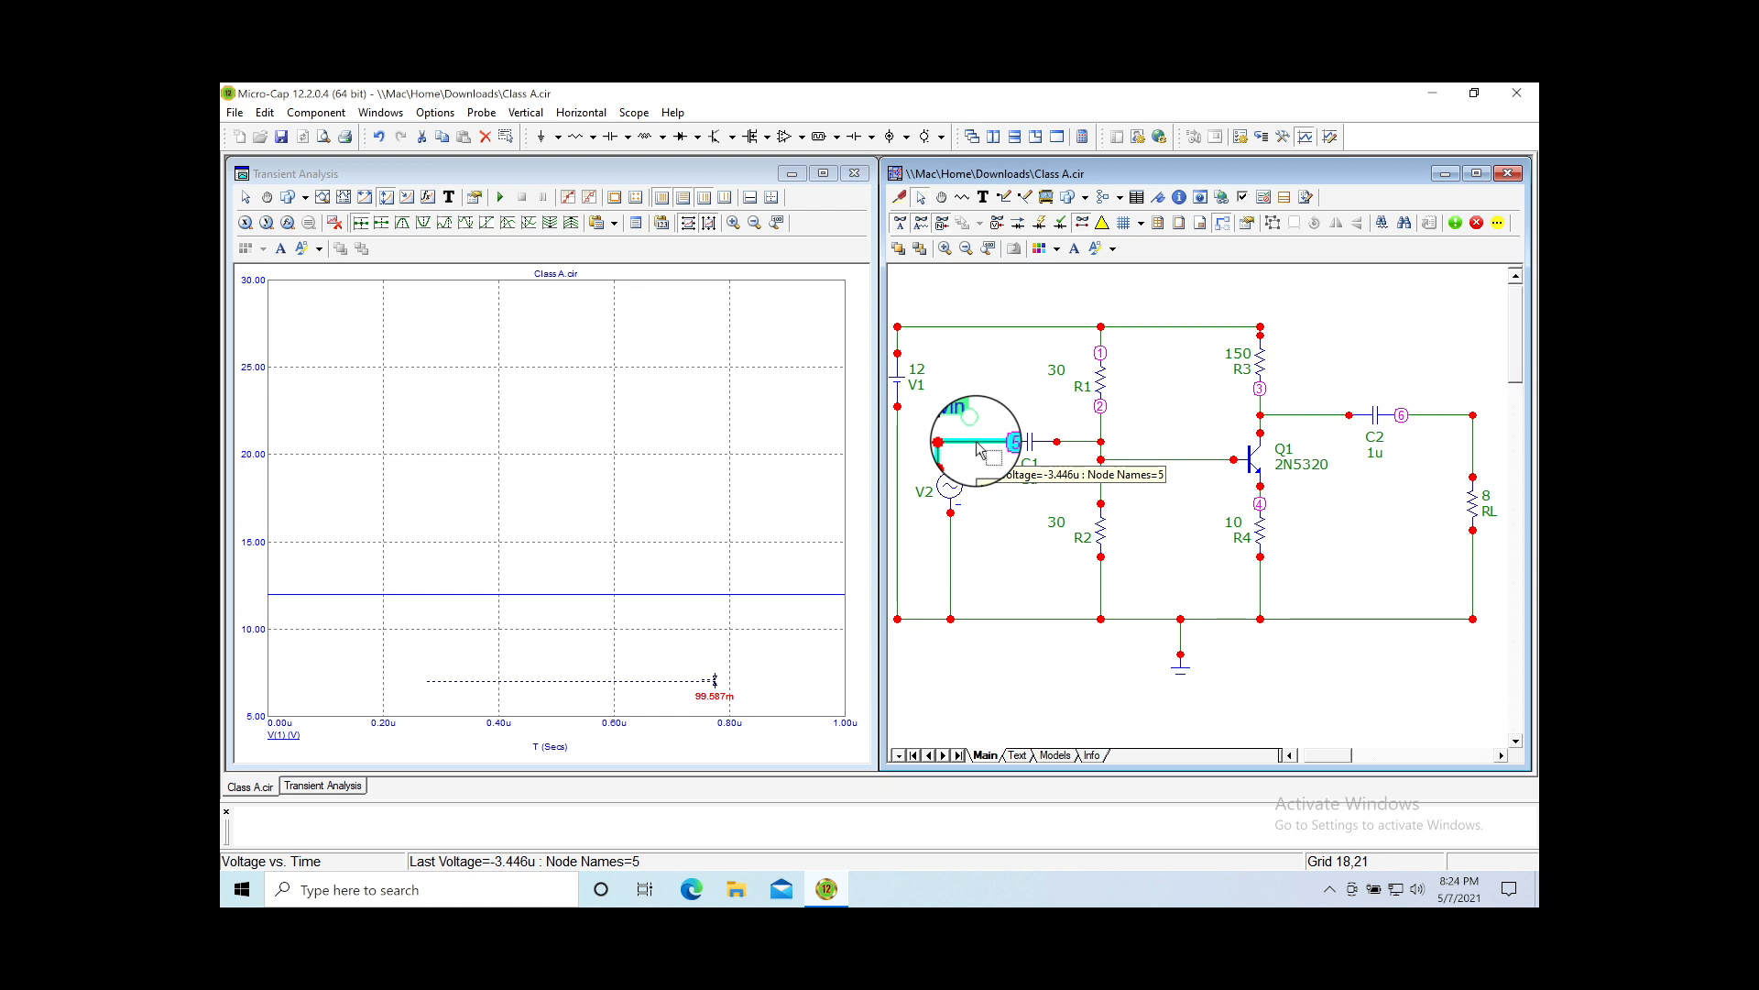
drag(968, 419, 982, 443)
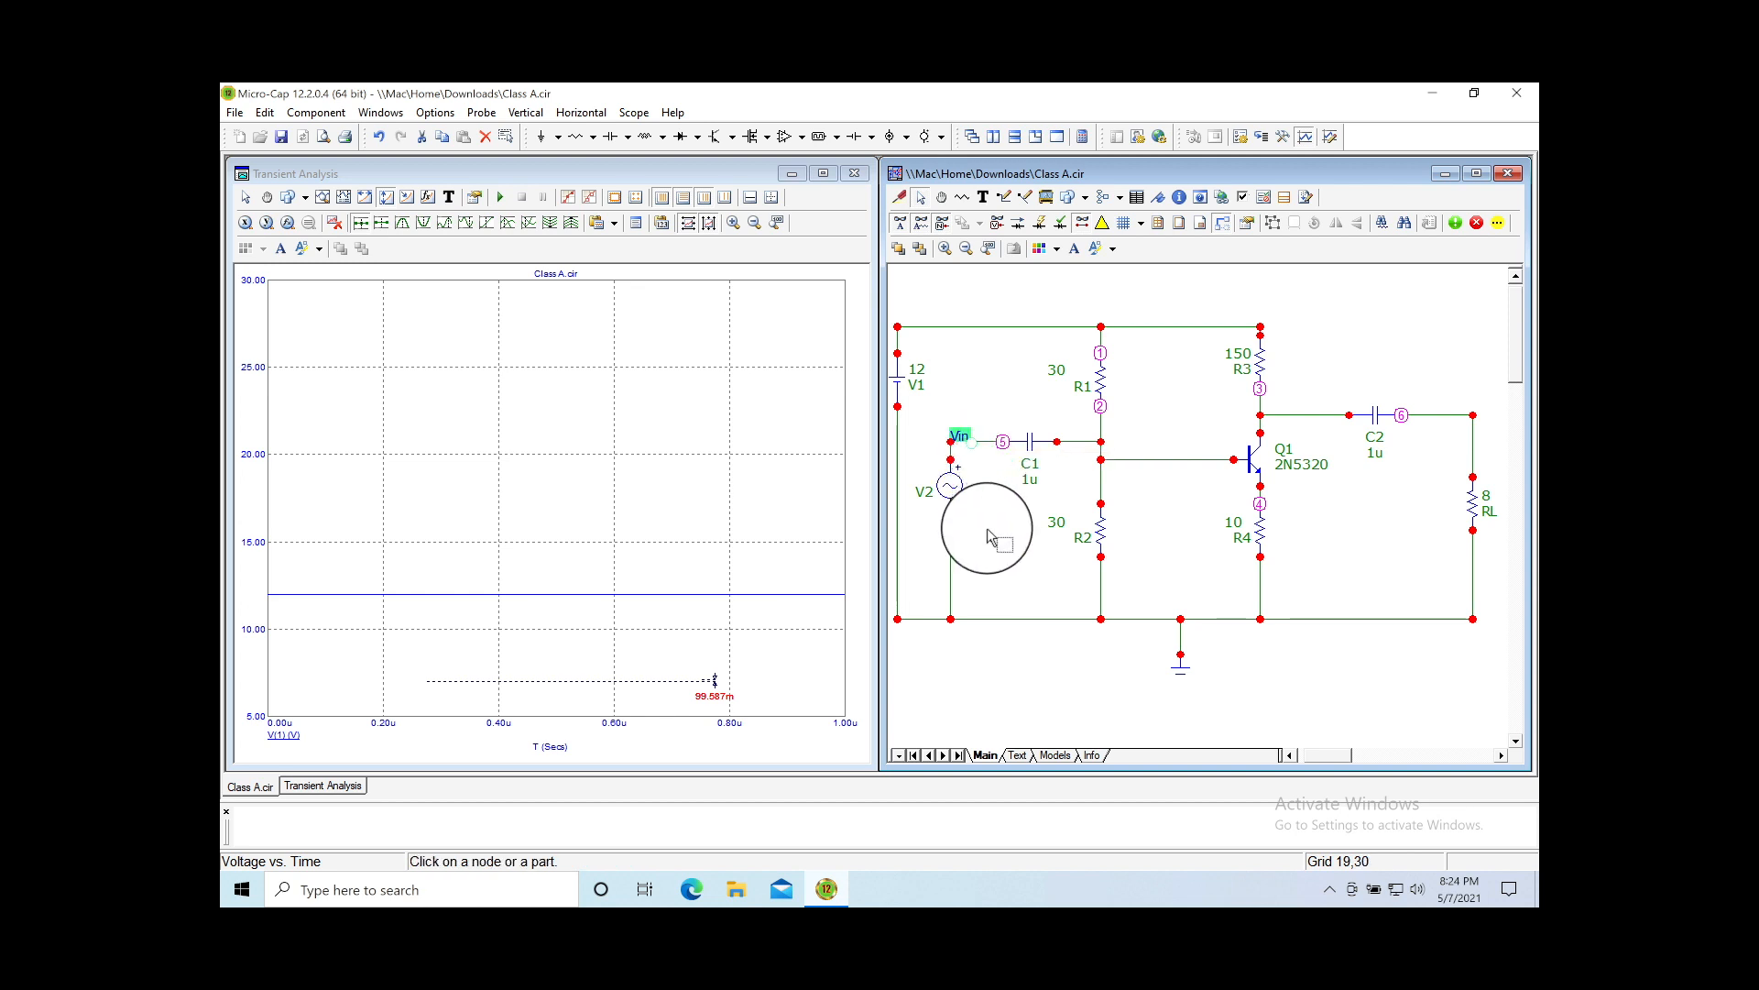
double_click(1443, 424)
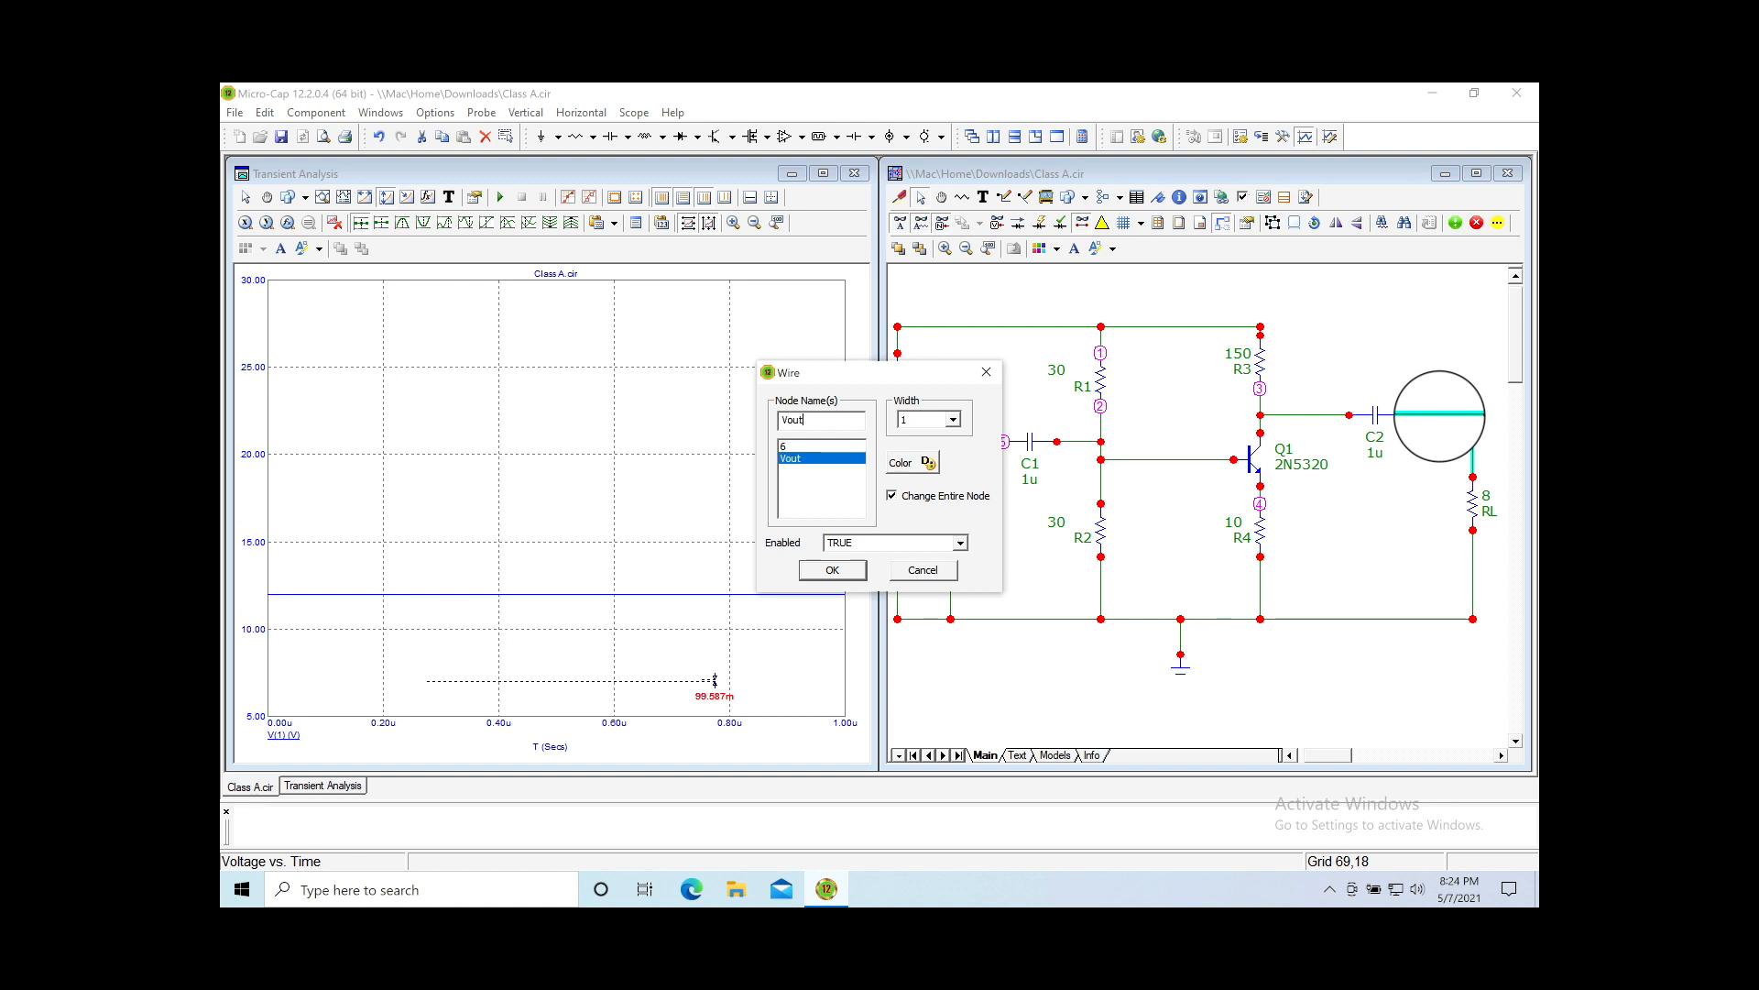
key(Return)
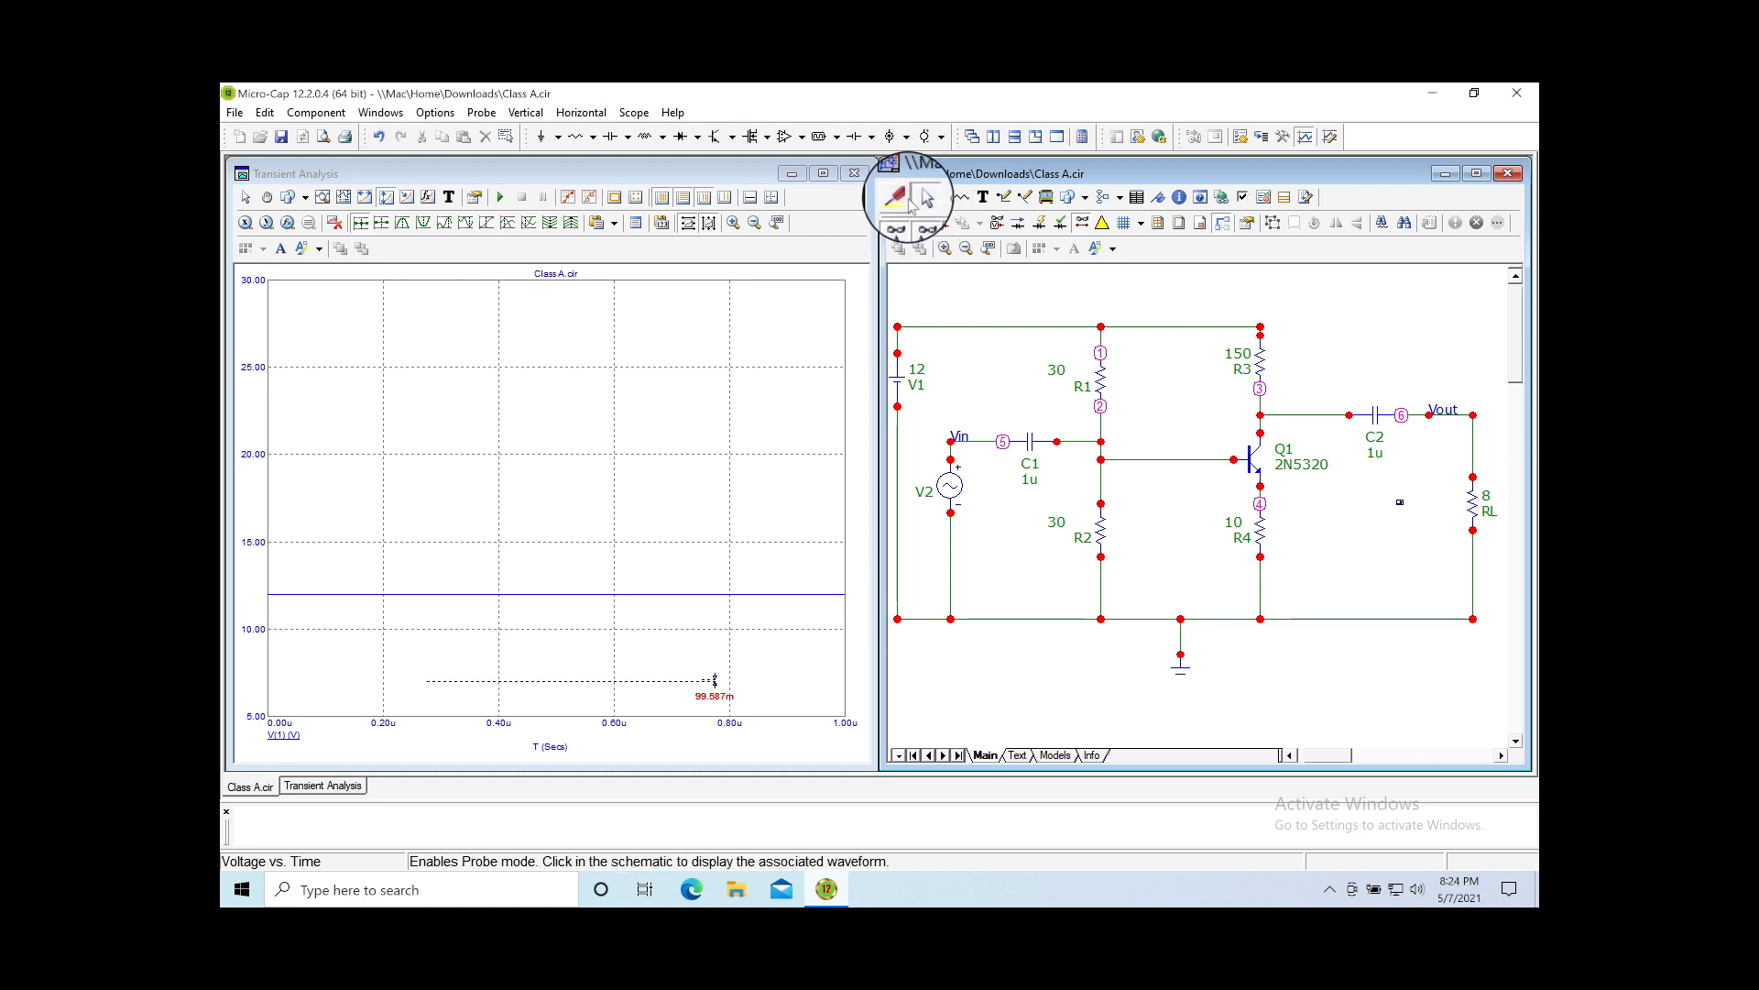
Step: Delete all existing curves, then plot V(Vin) and V(Vout) together on the transient plot
click(901, 197)
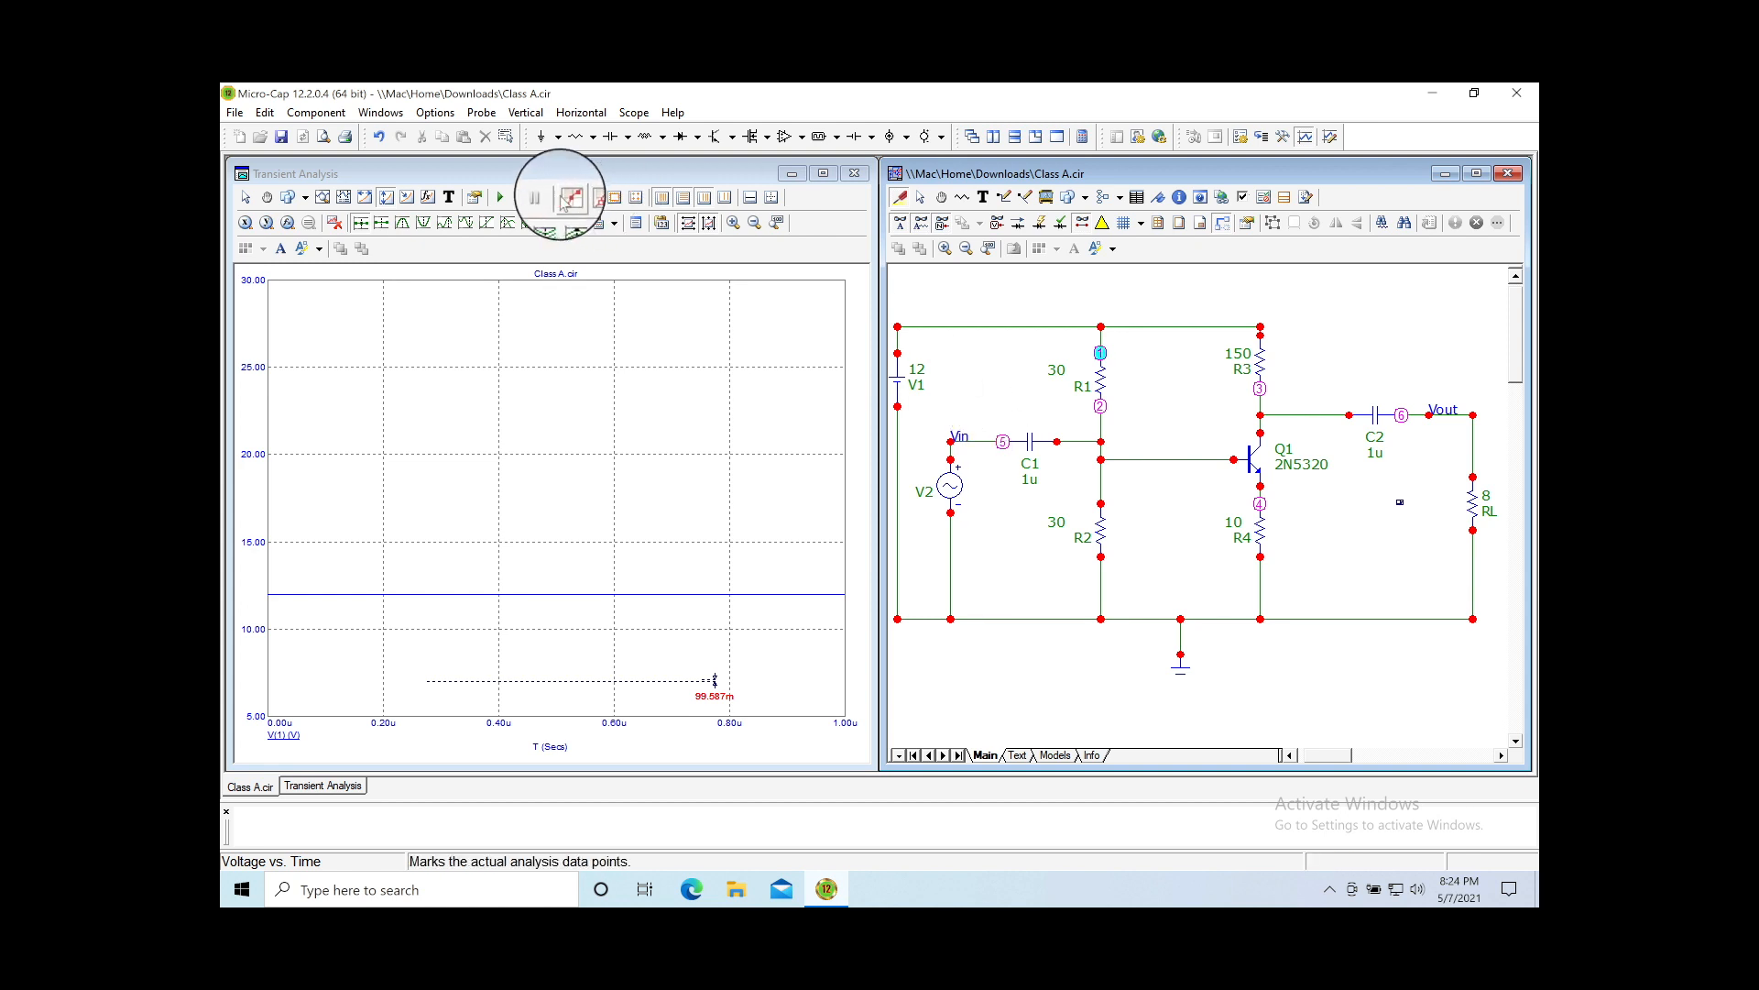
click(525, 116)
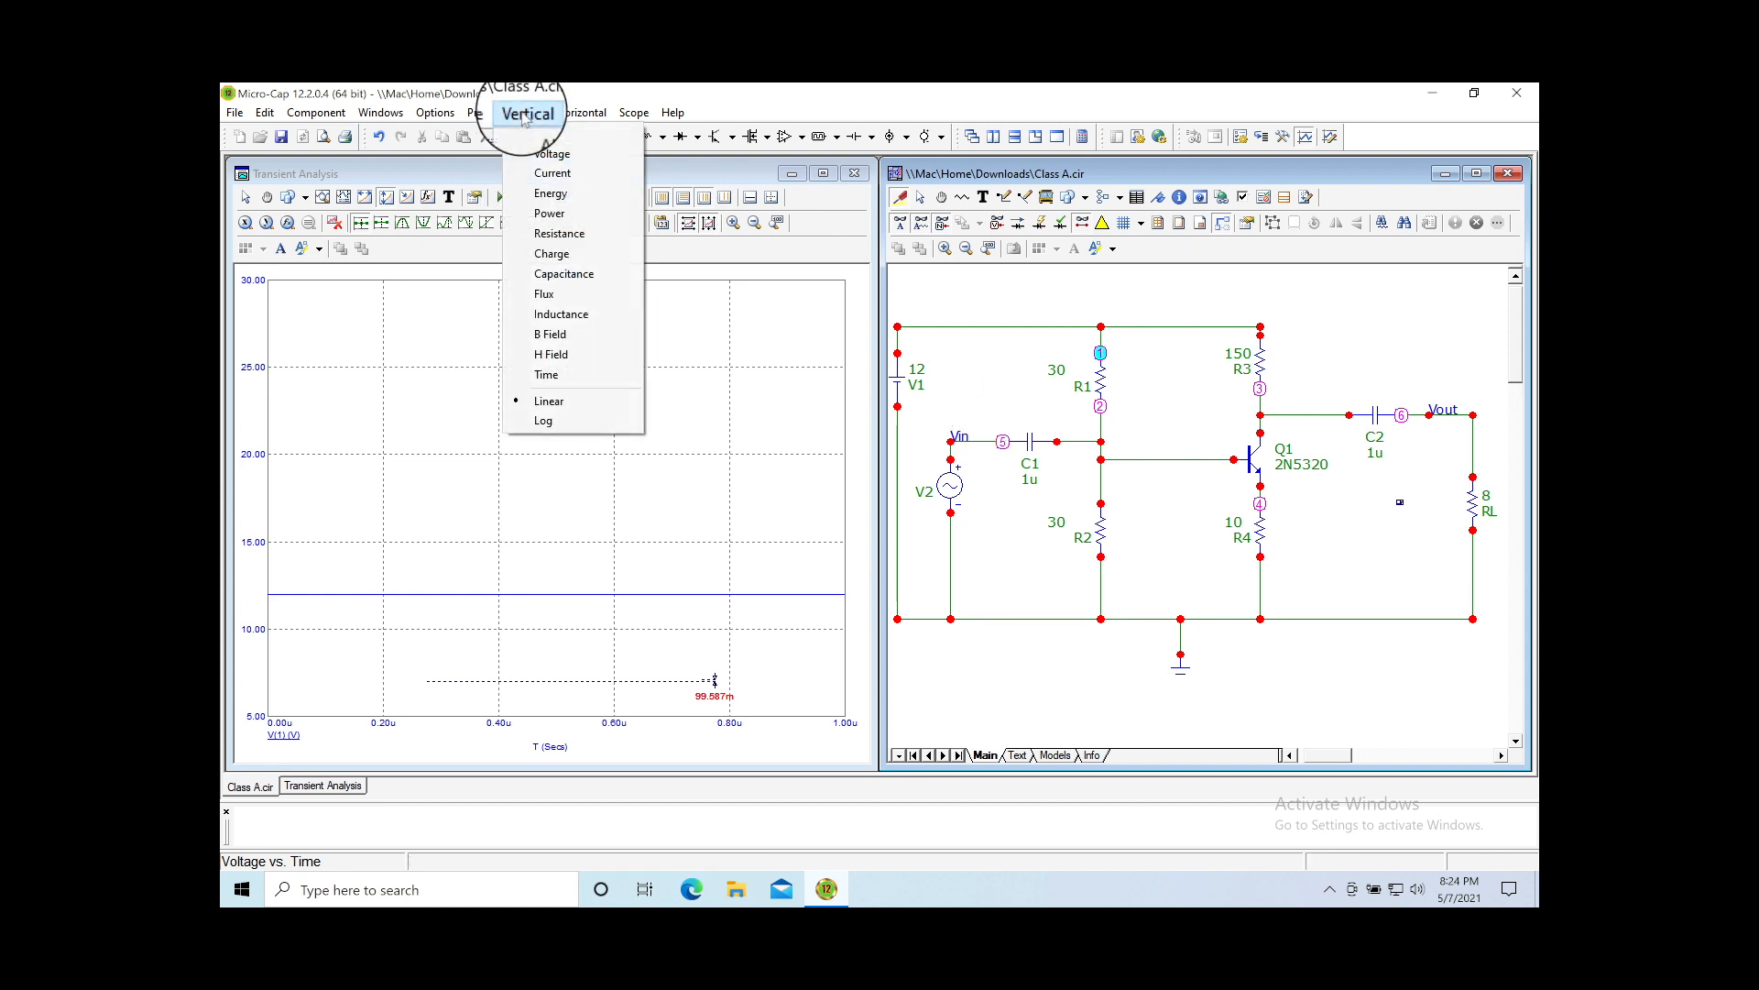
mouse_move(478, 112)
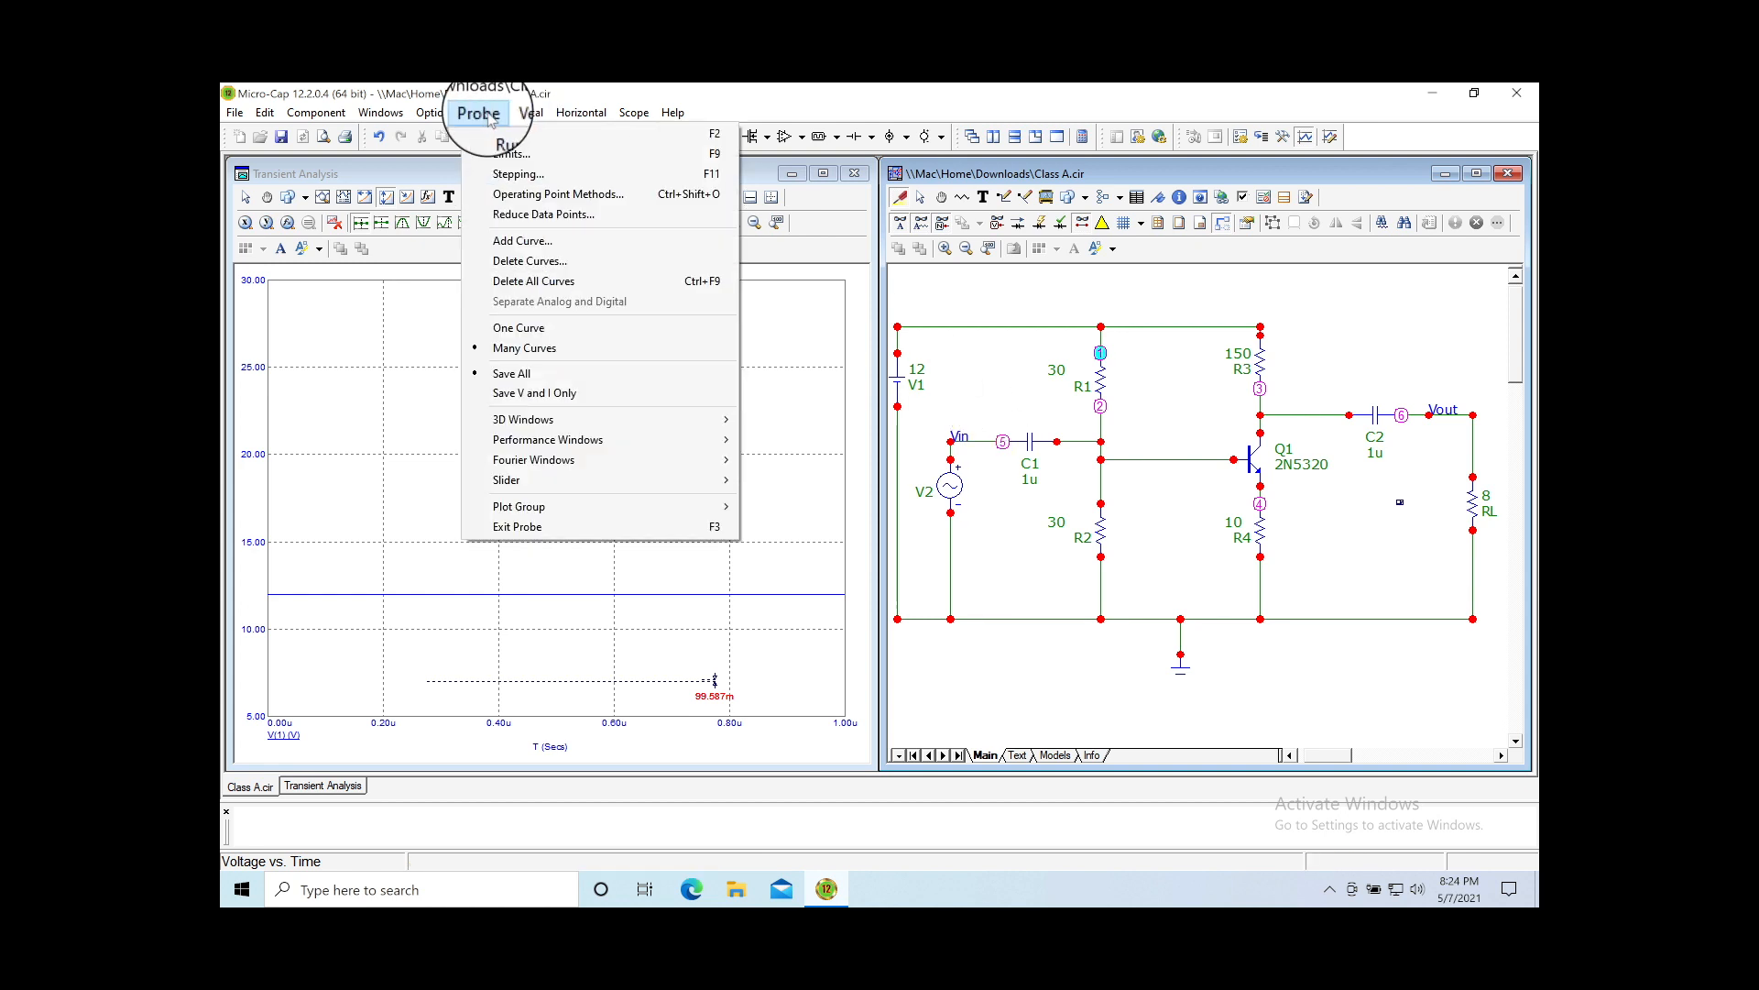
click(513, 282)
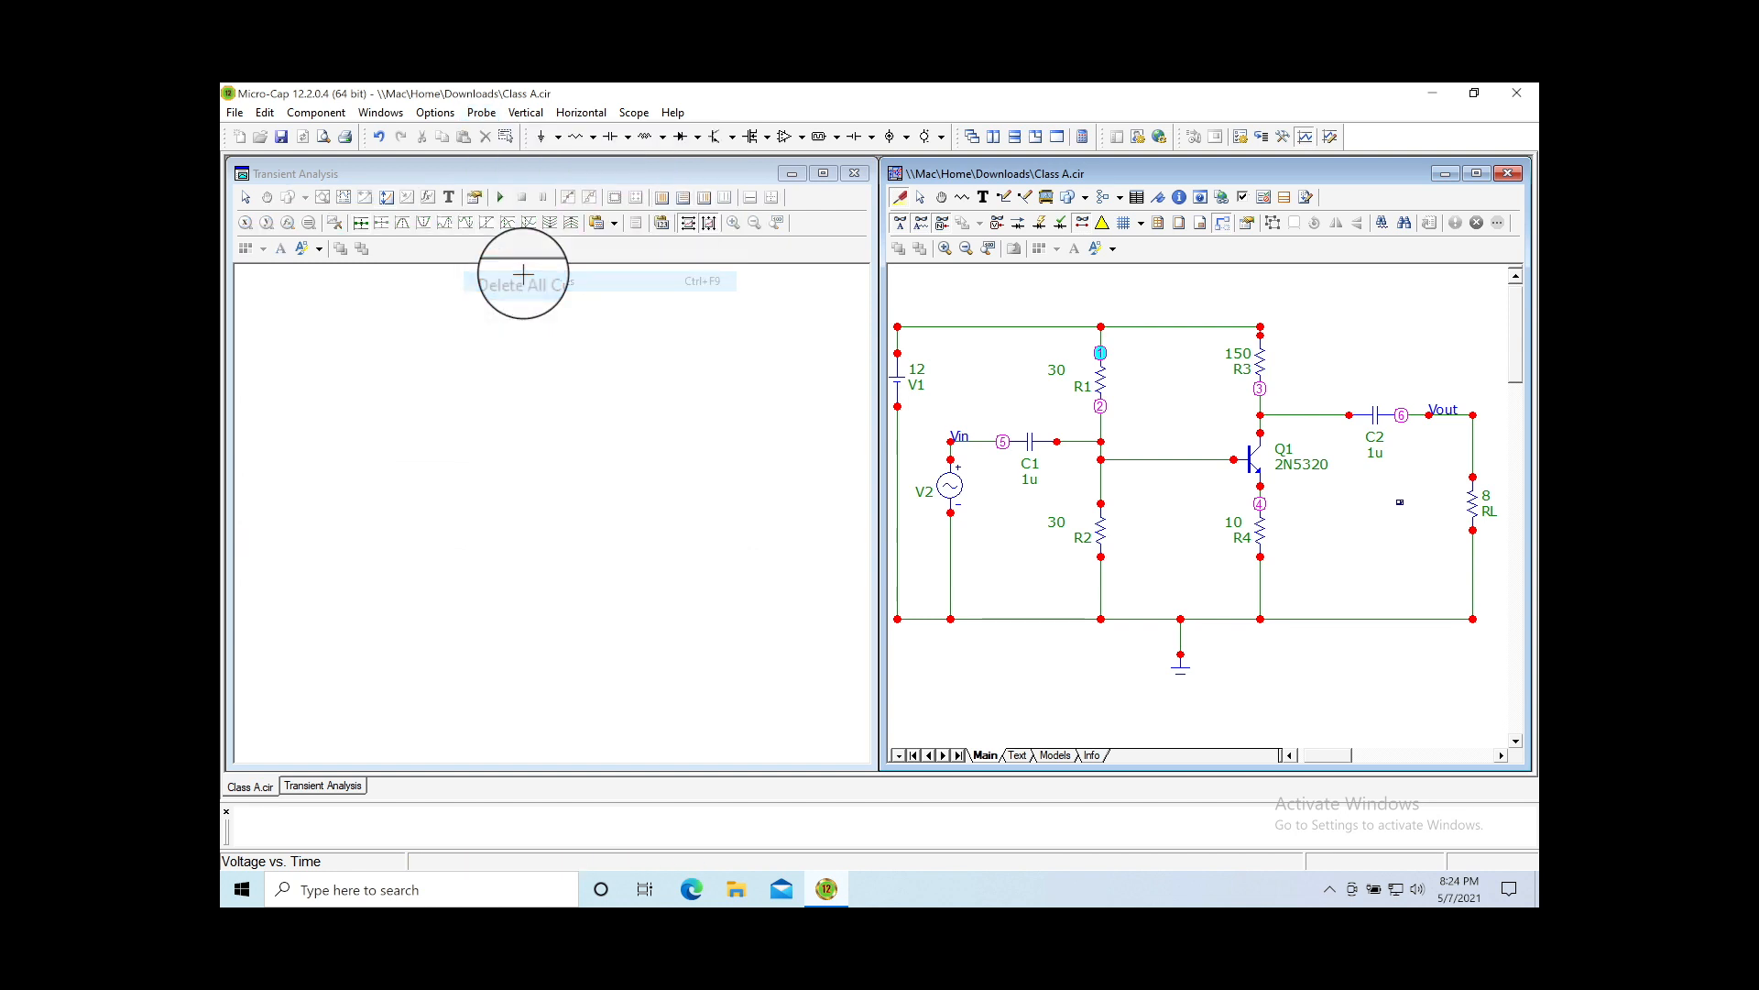
click(955, 443)
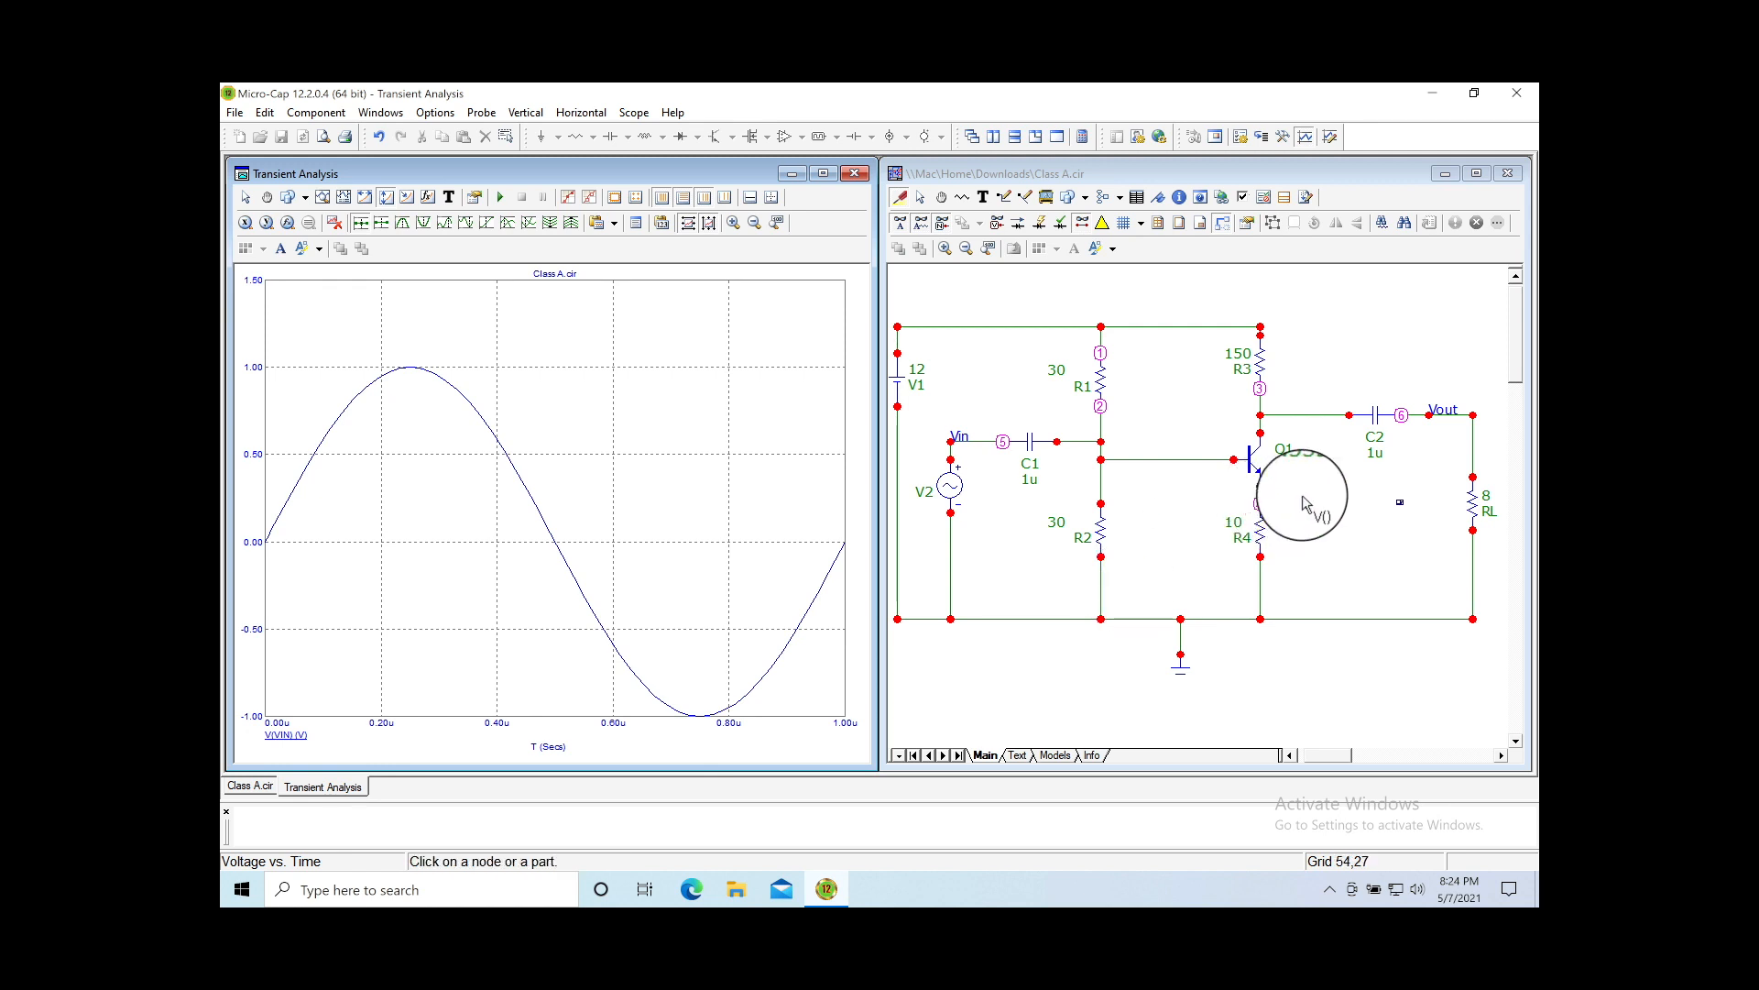
click(1471, 421)
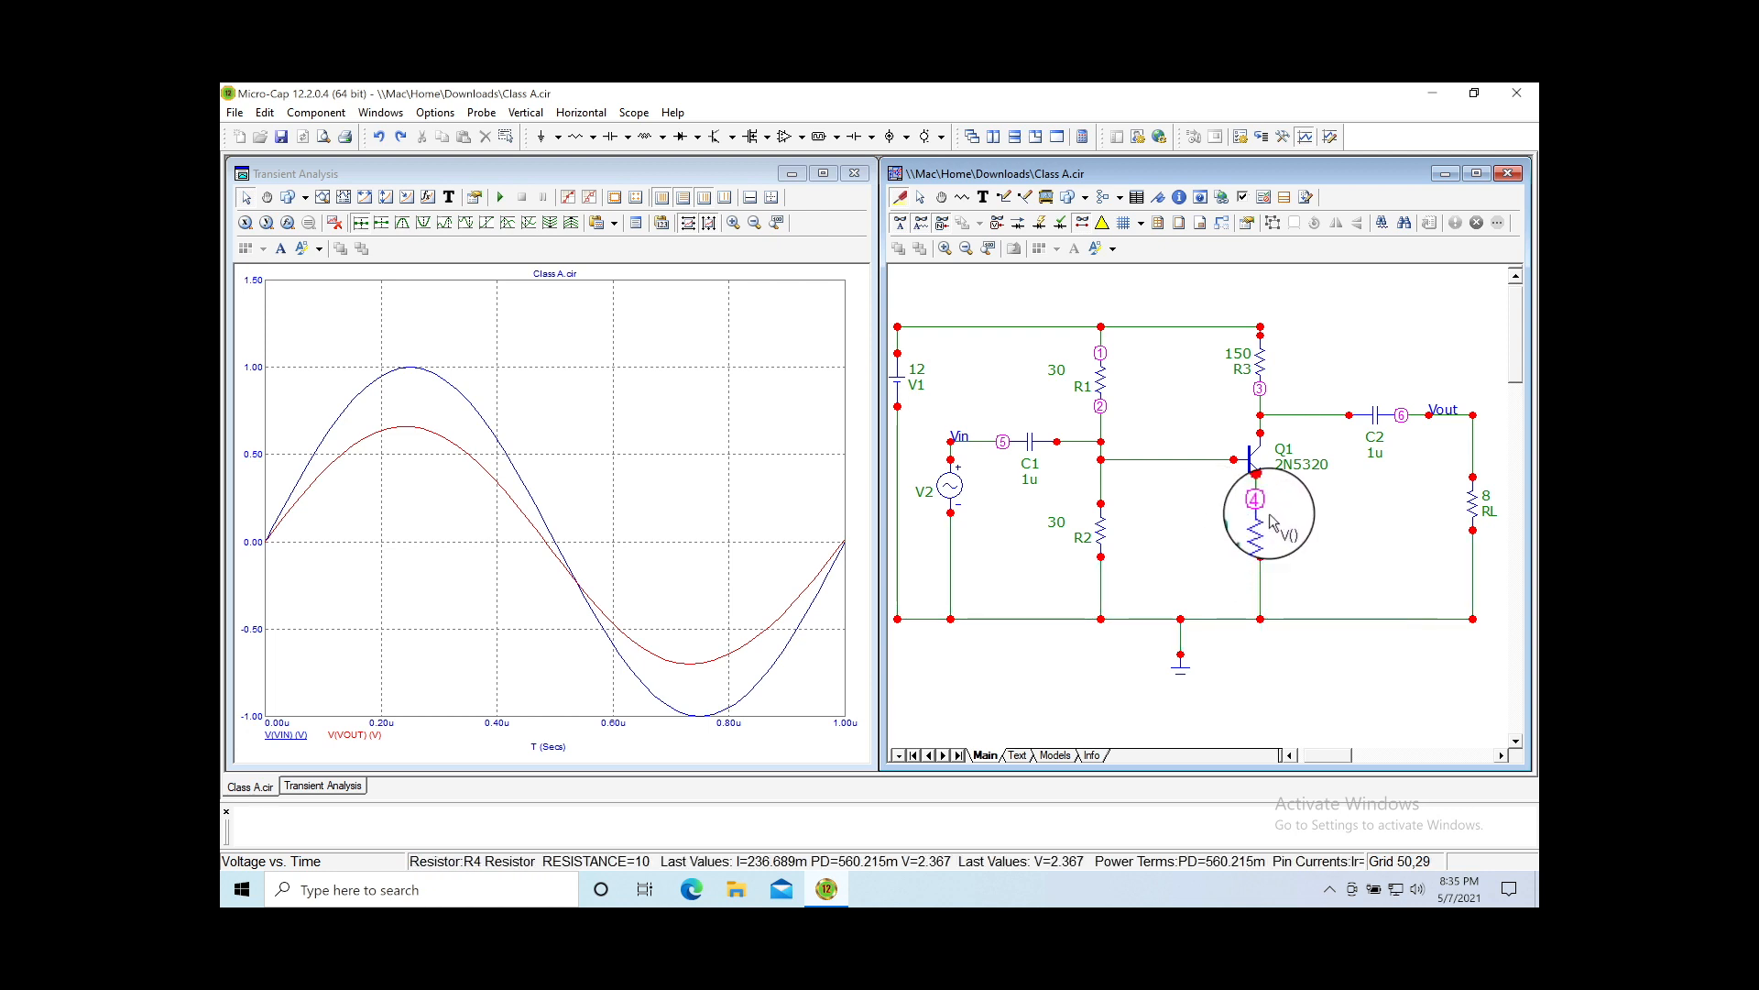
mouse_move(1273, 518)
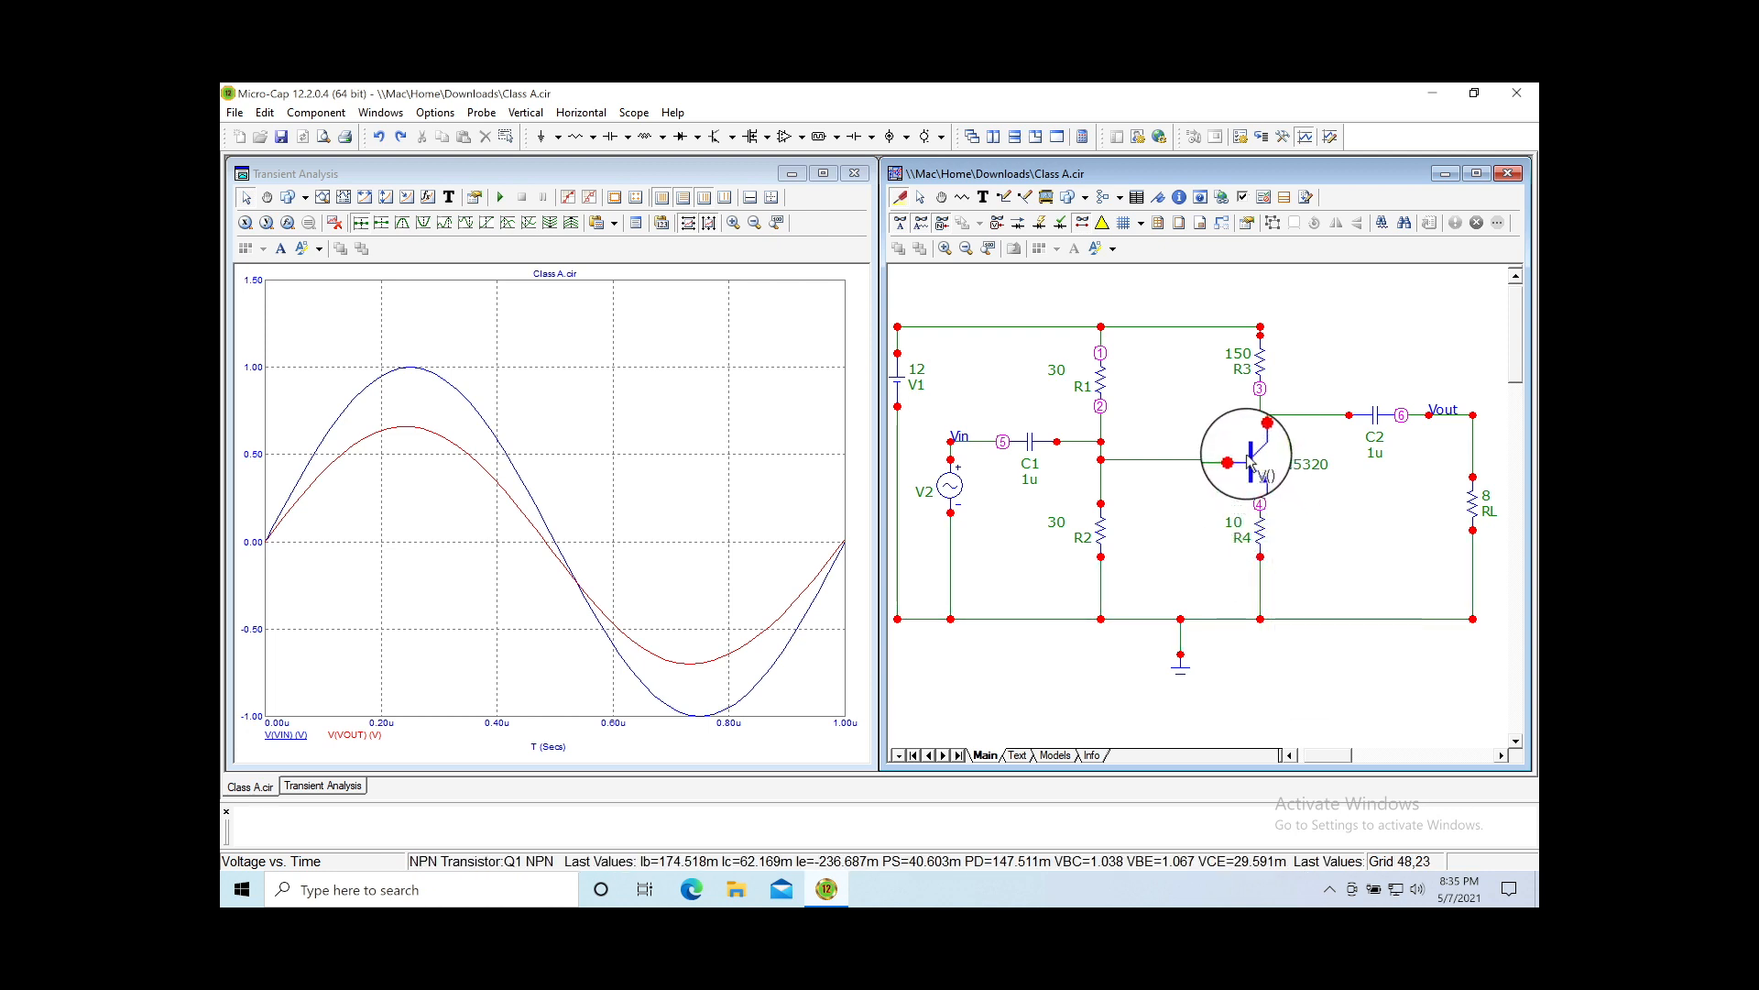
mouse_move(1257, 473)
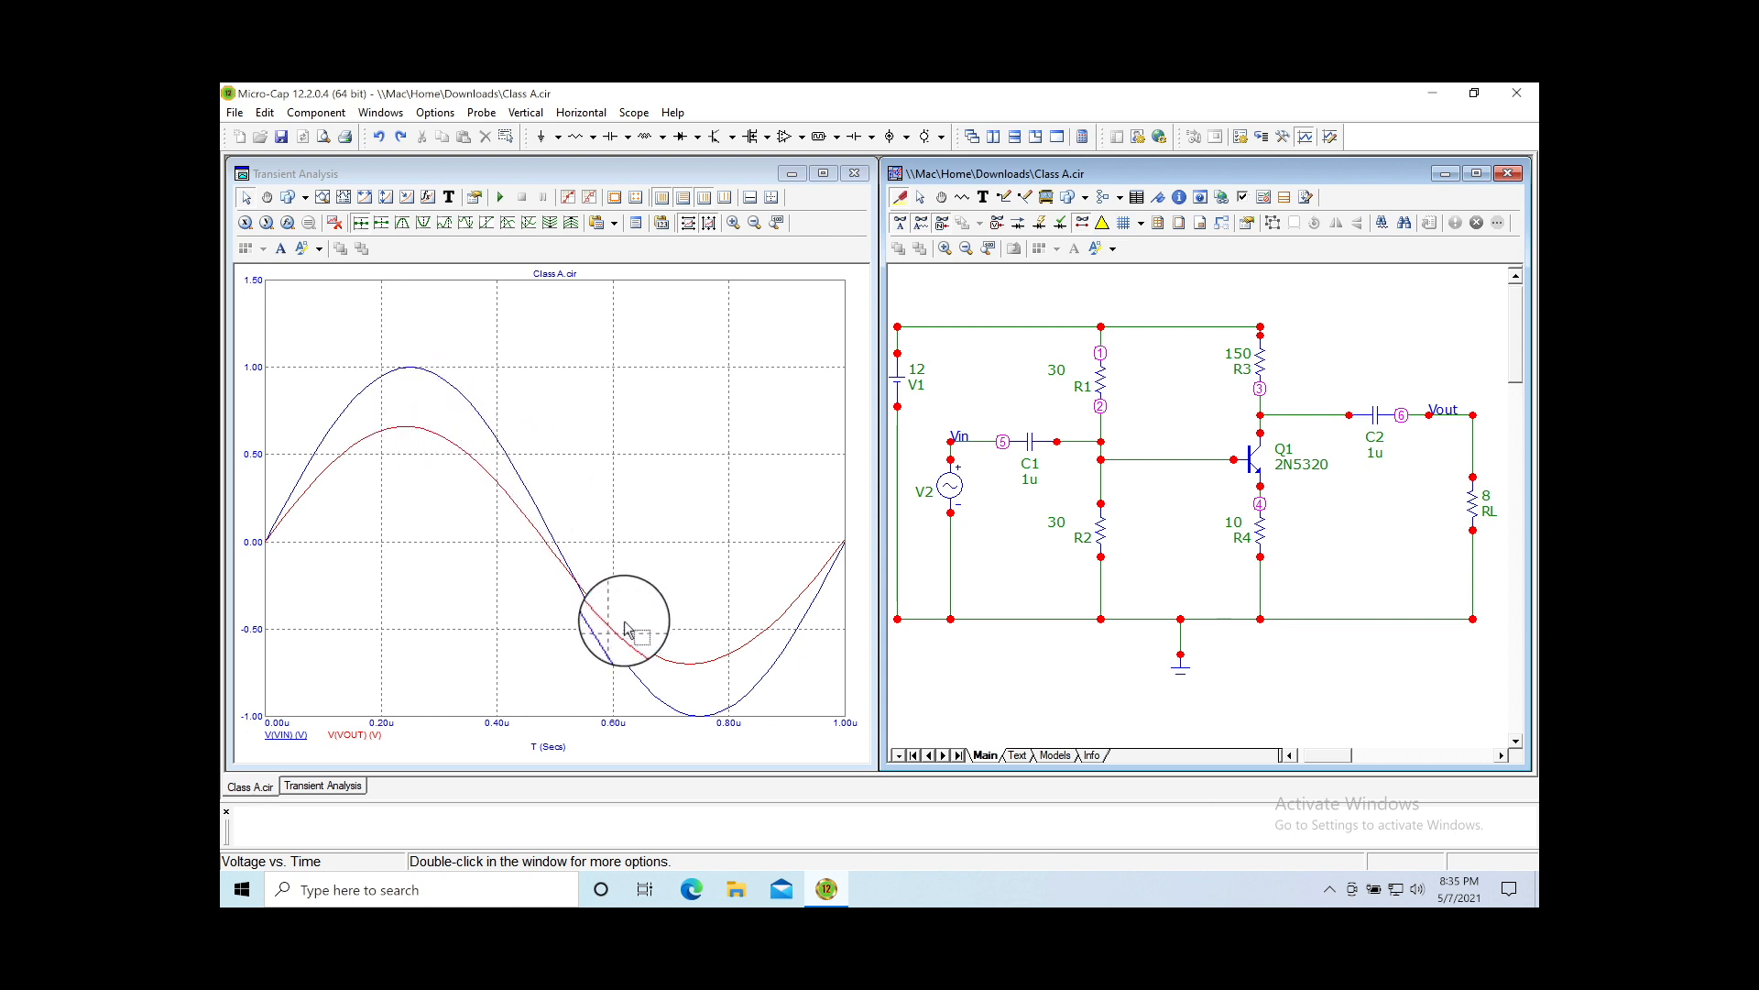
Step: Add V(4), remove the Vin and Vout curves, then add V(2) and V(3)
click(1262, 502)
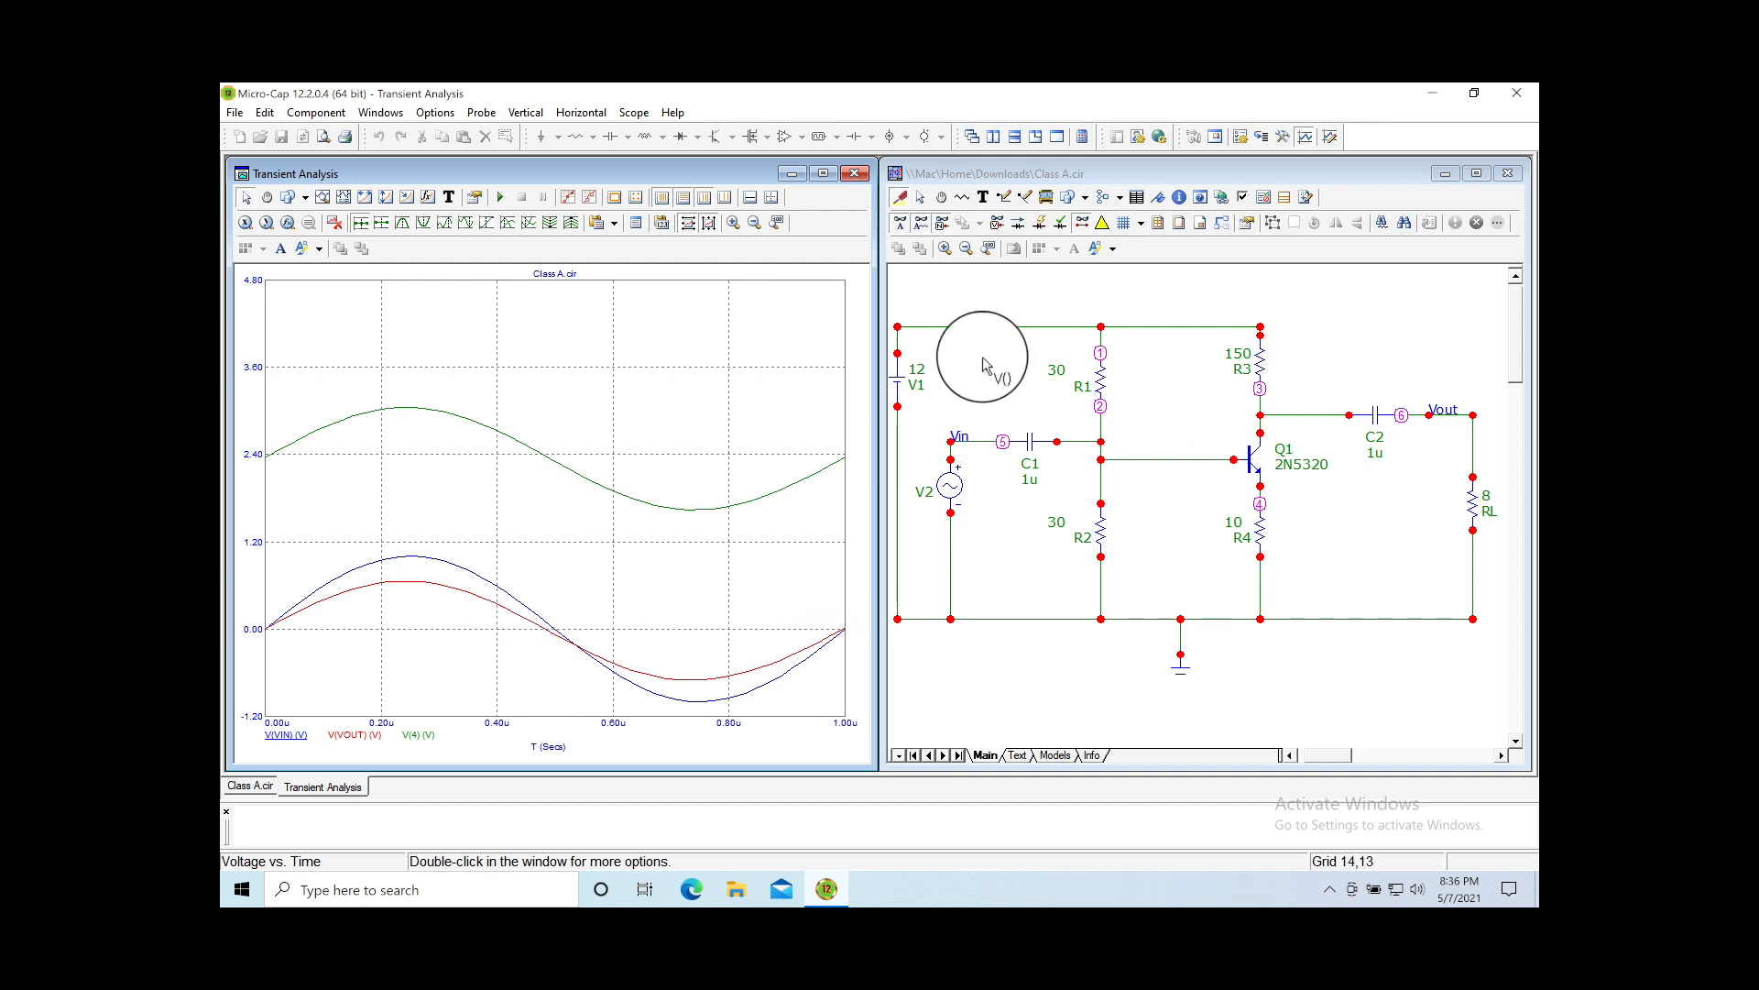
click(972, 447)
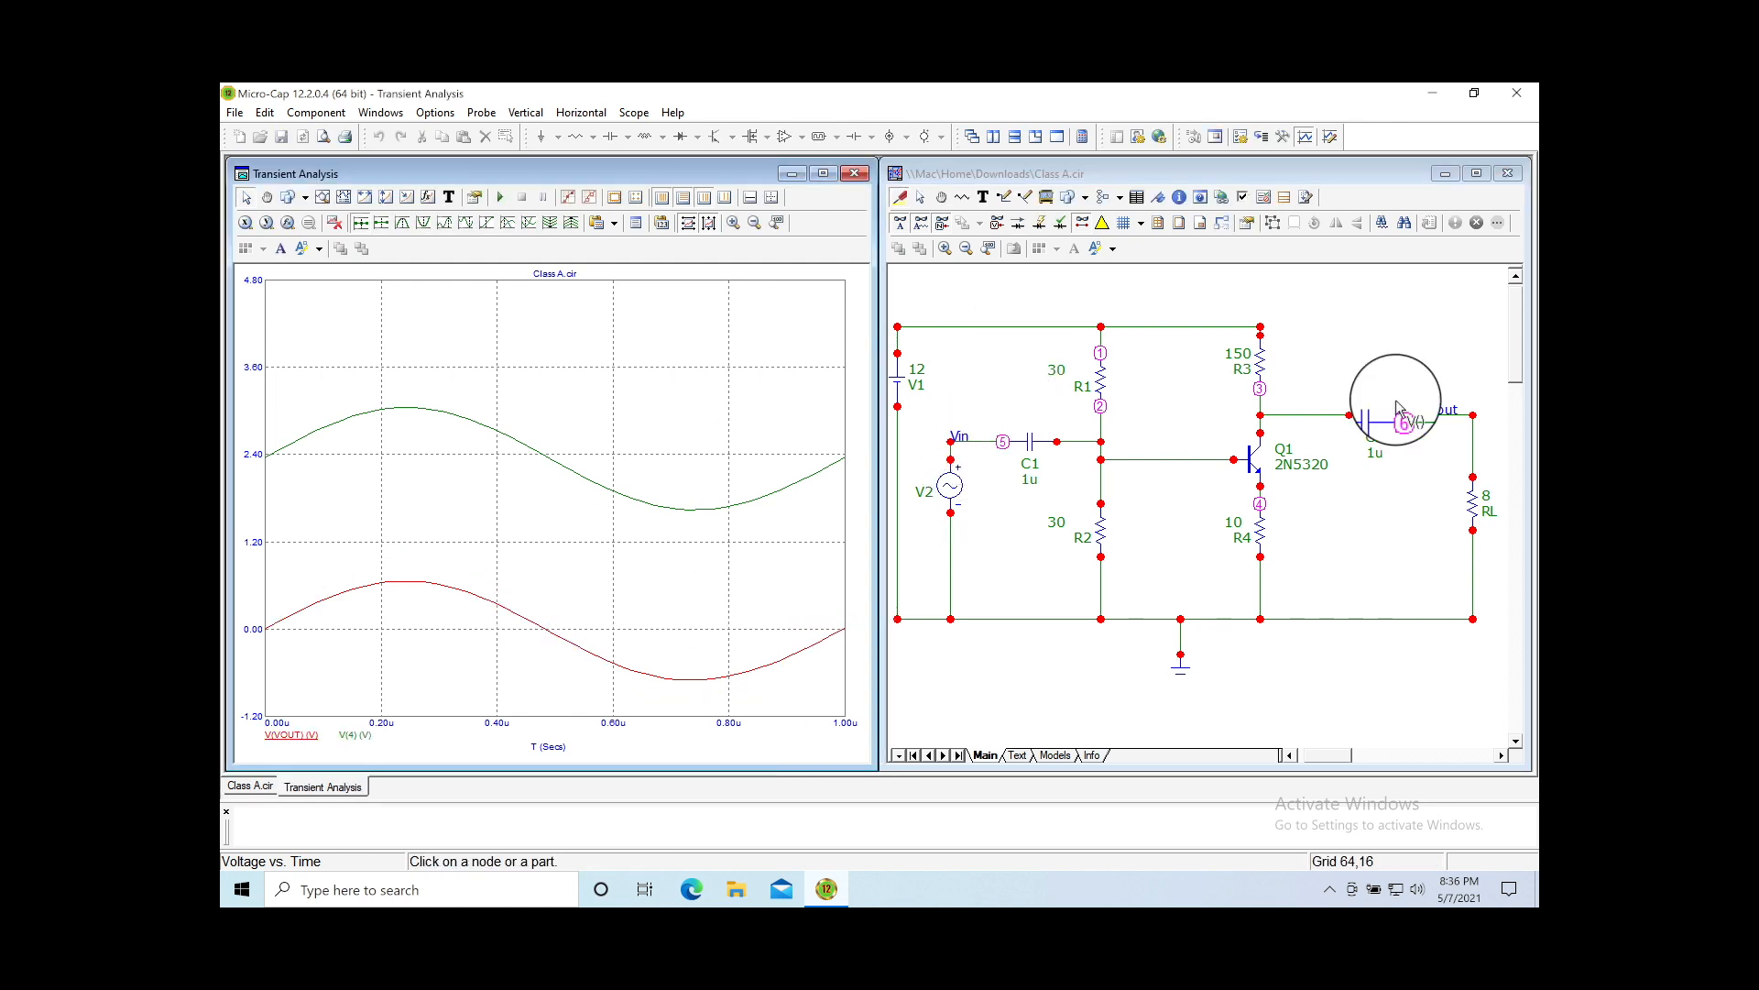
click(1443, 413)
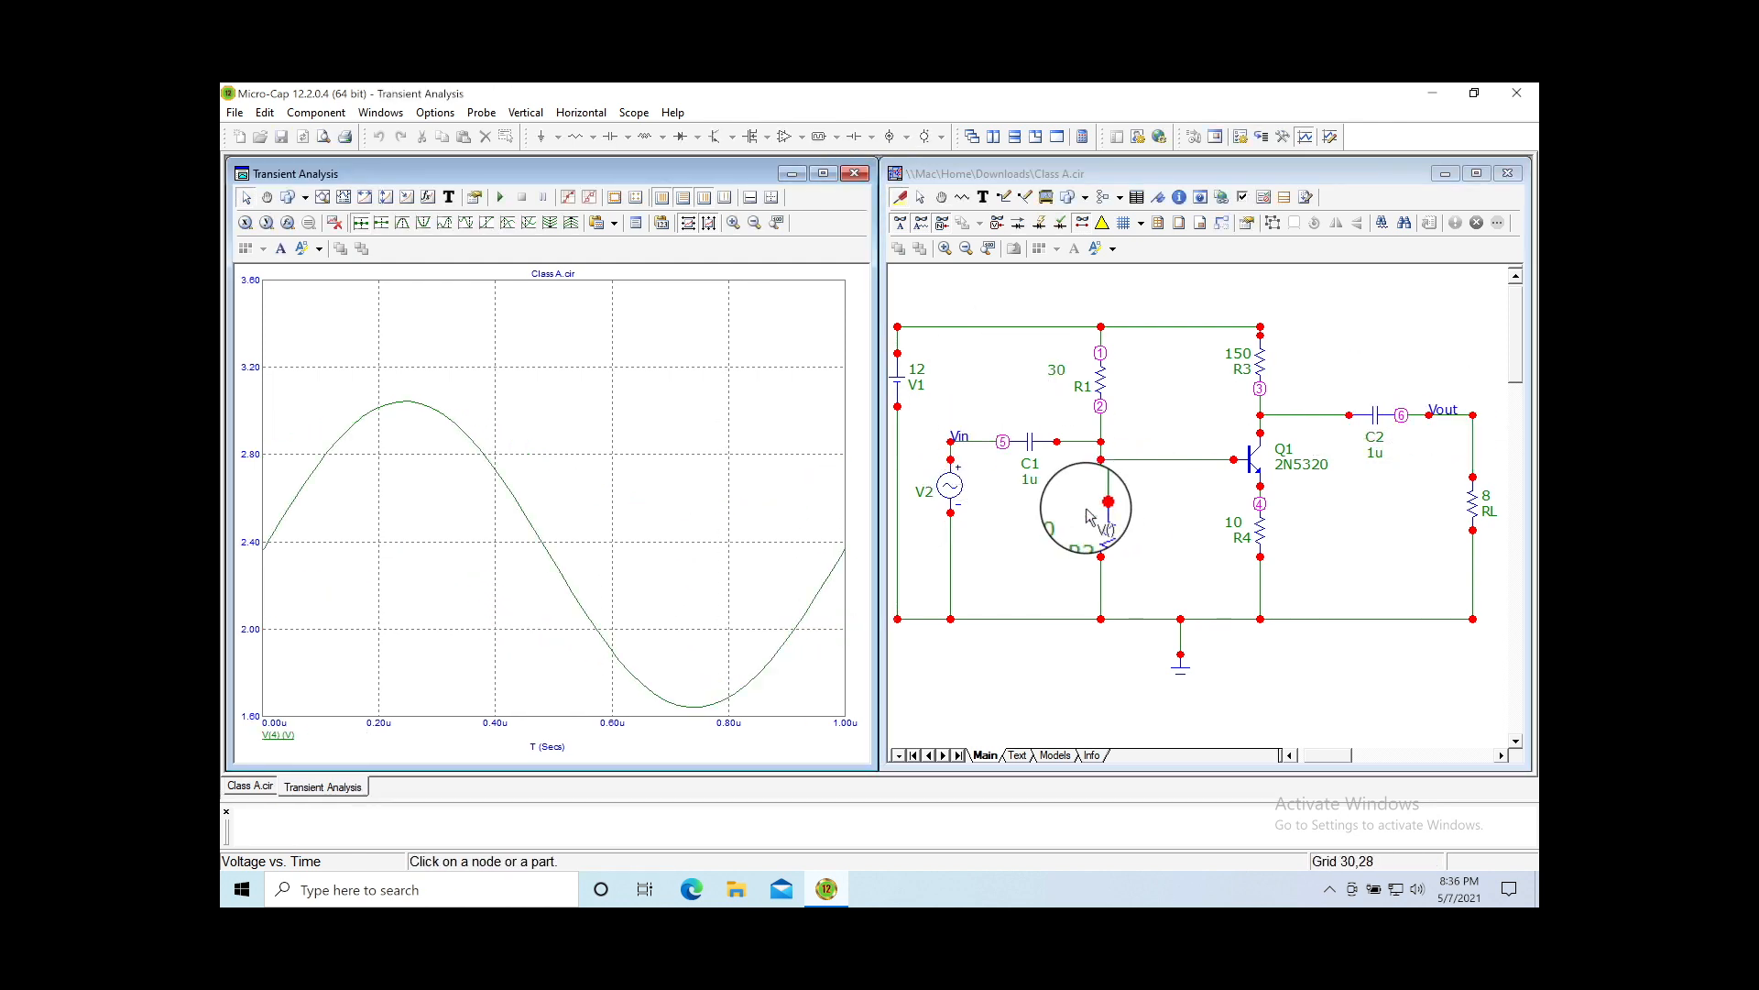
click(1157, 467)
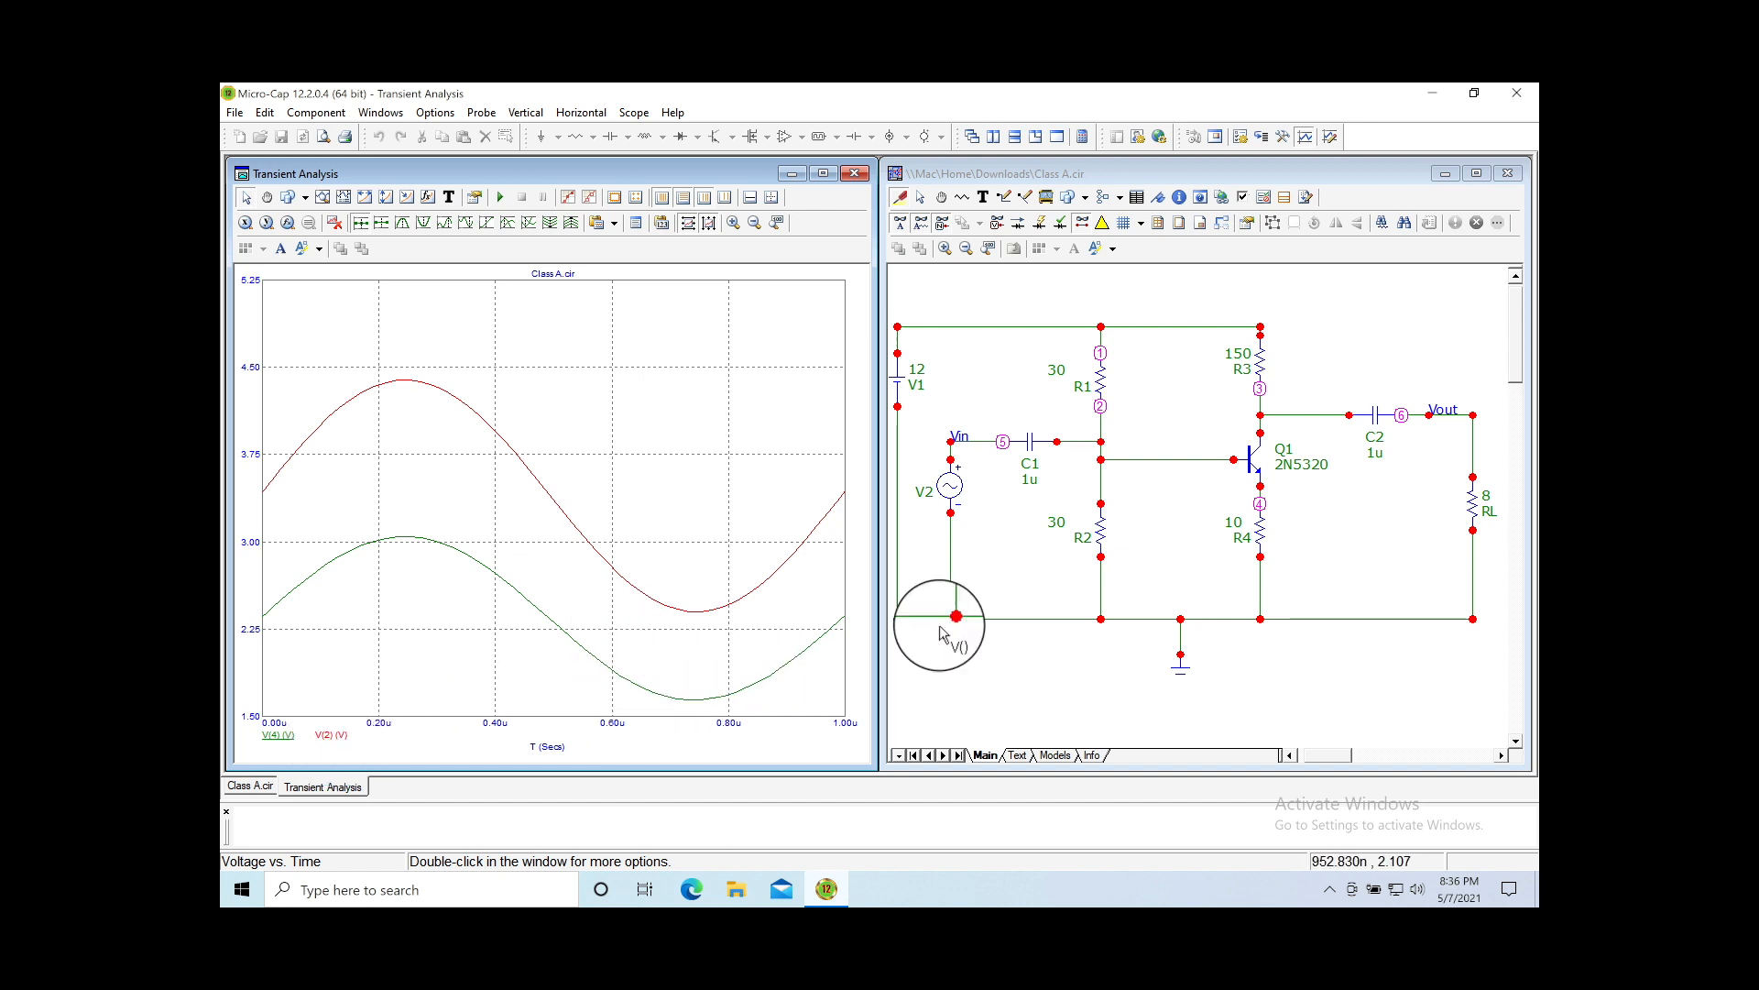
click(1279, 422)
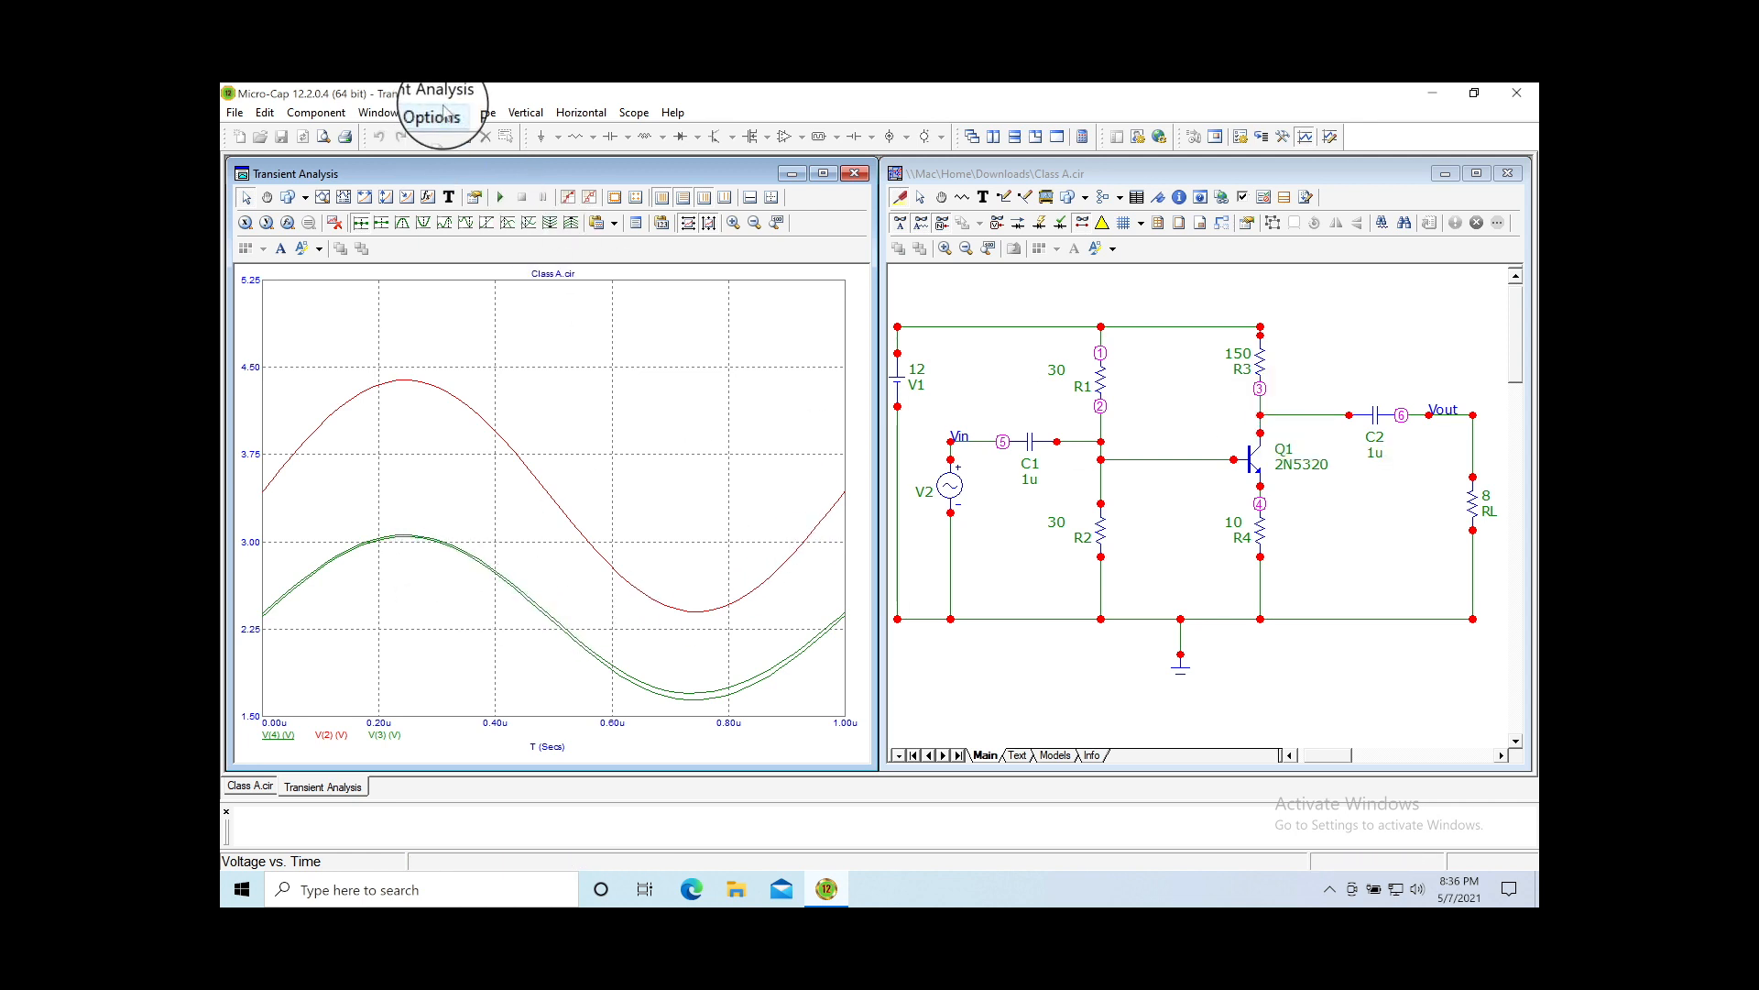
Step: Delete all curves from the transient plot
click(444, 113)
mouse_move(482, 113)
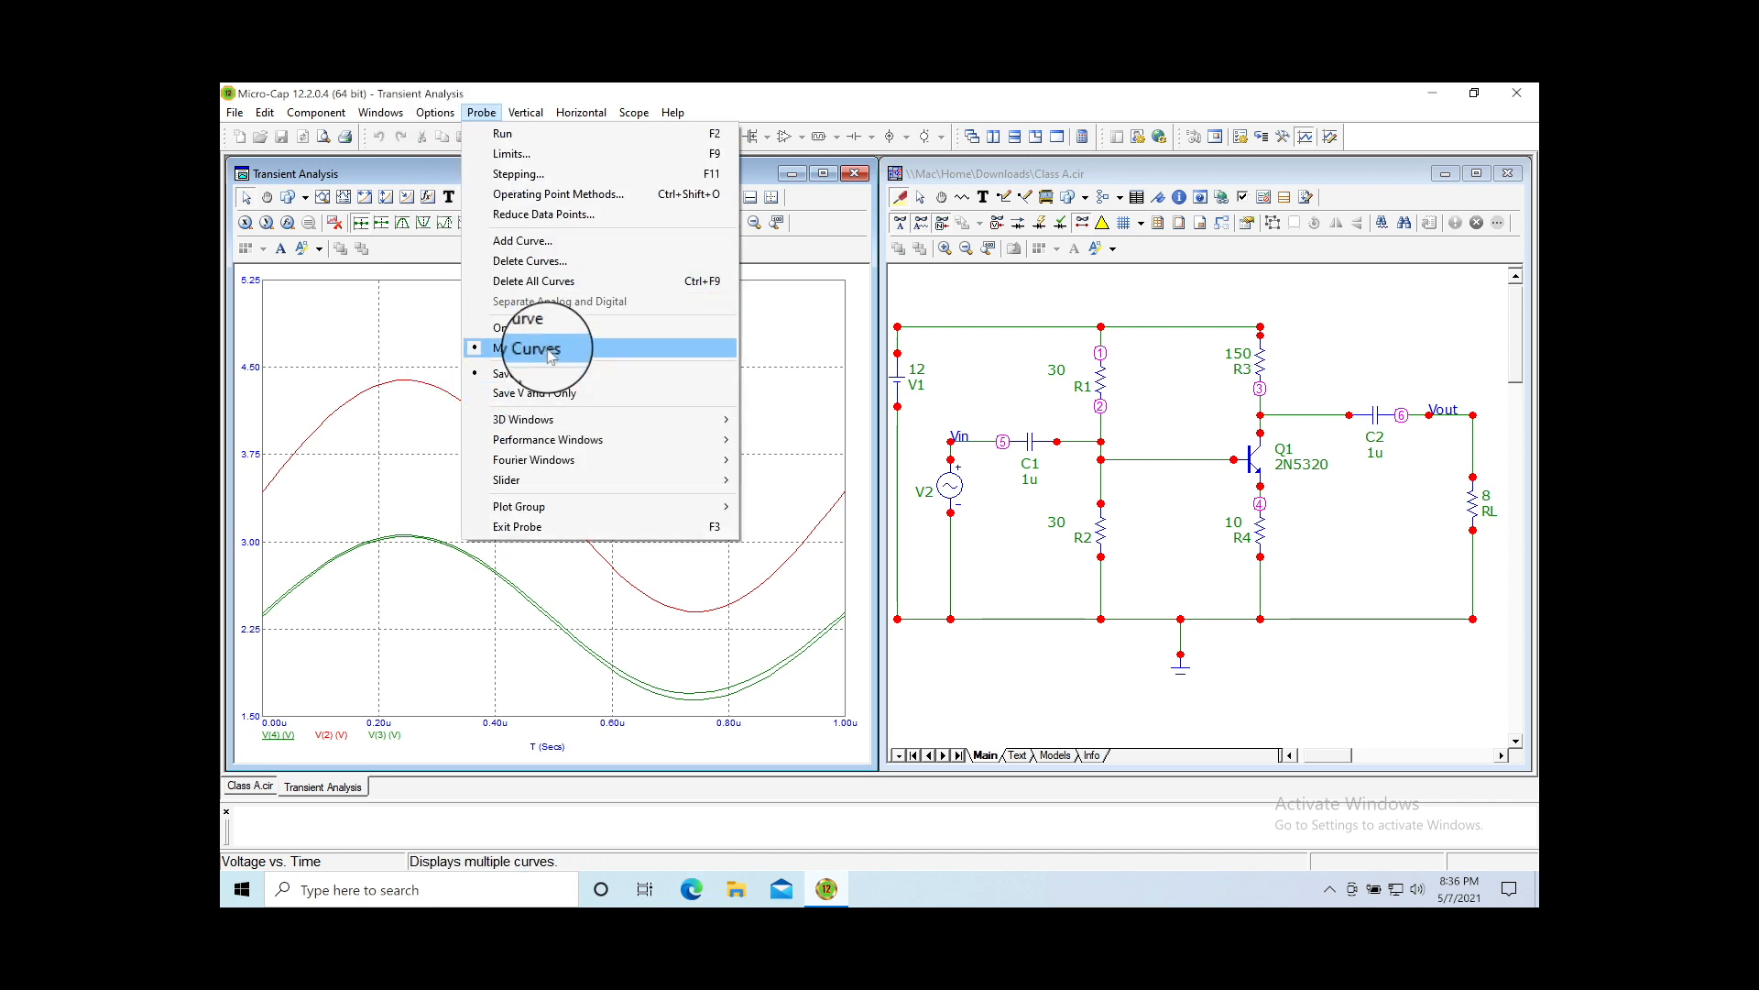
click(550, 286)
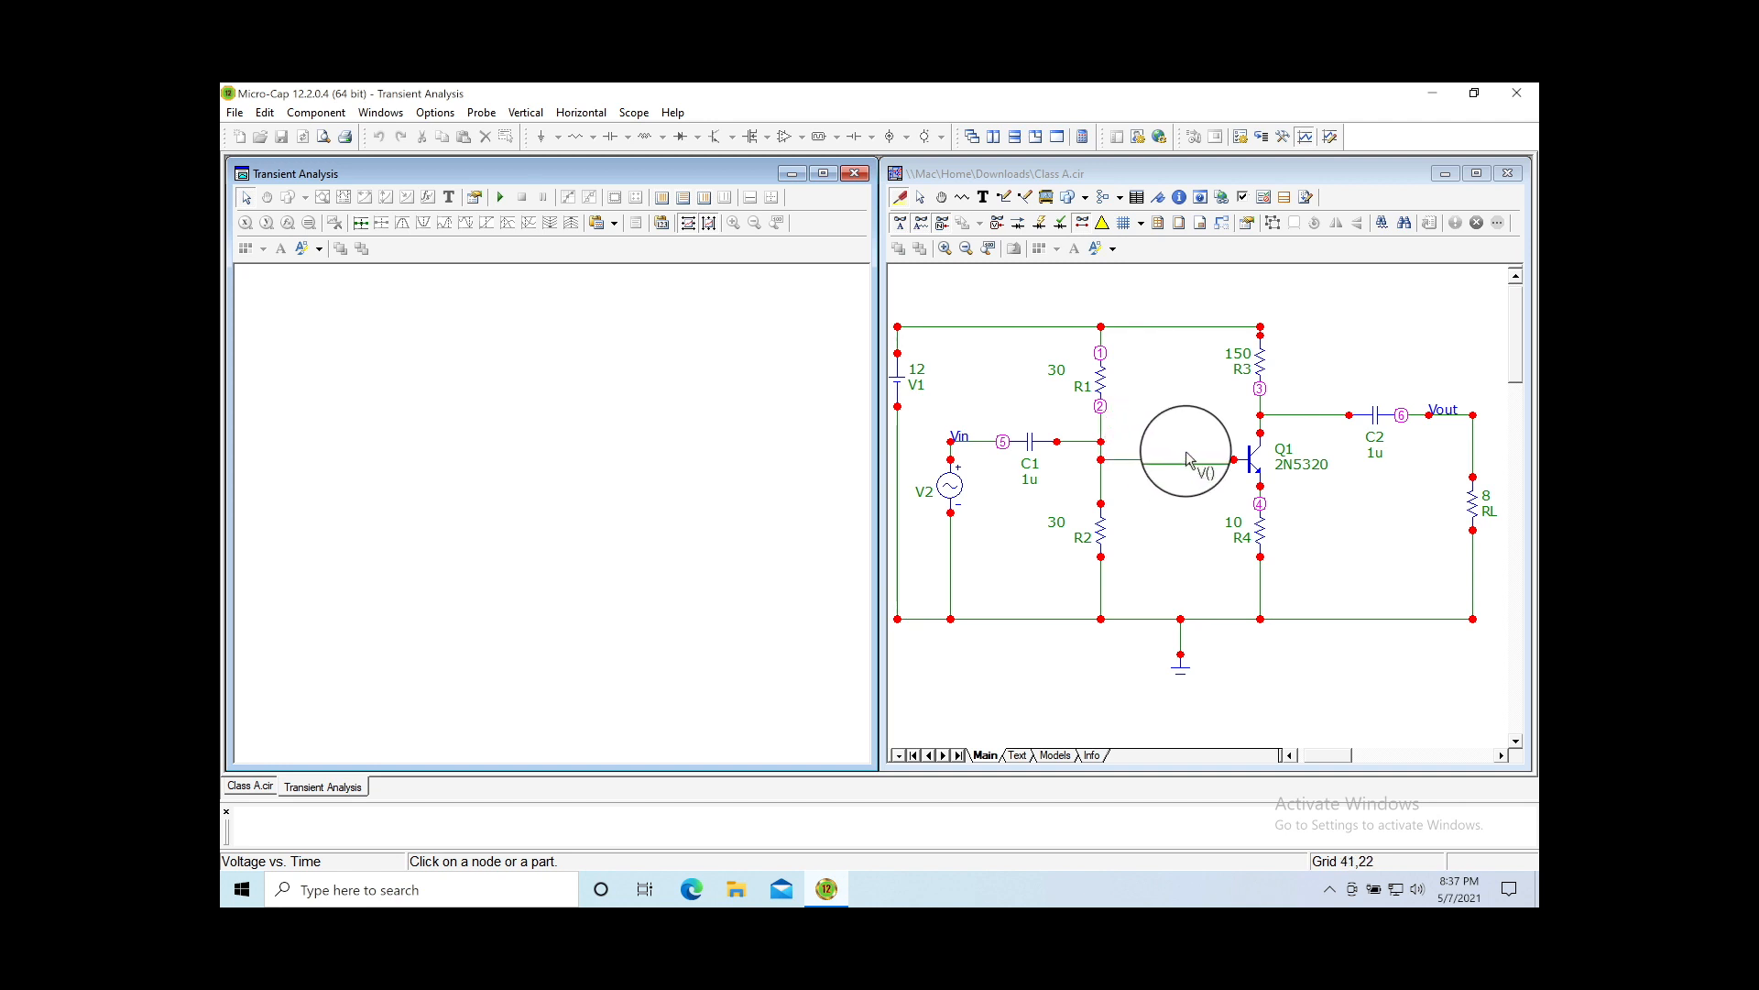
Step: Plot V(4) and V(3), then show Q1's last values (Ic 62.169m)
click(1263, 507)
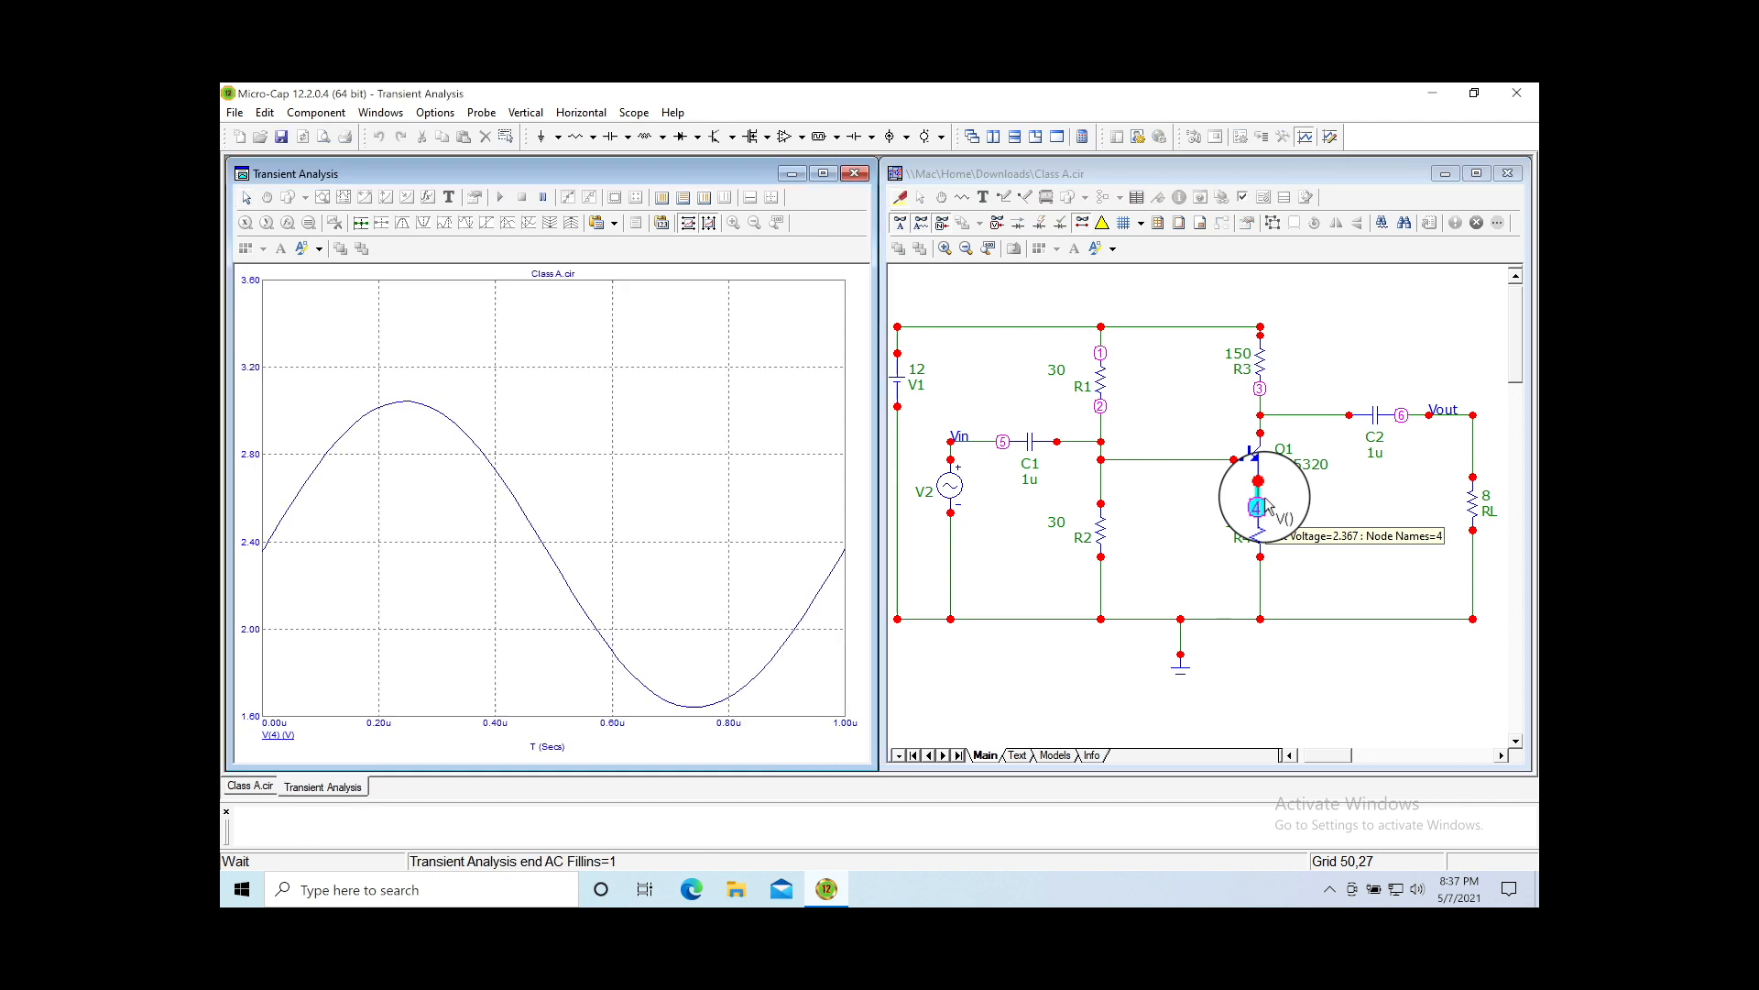
click(1266, 424)
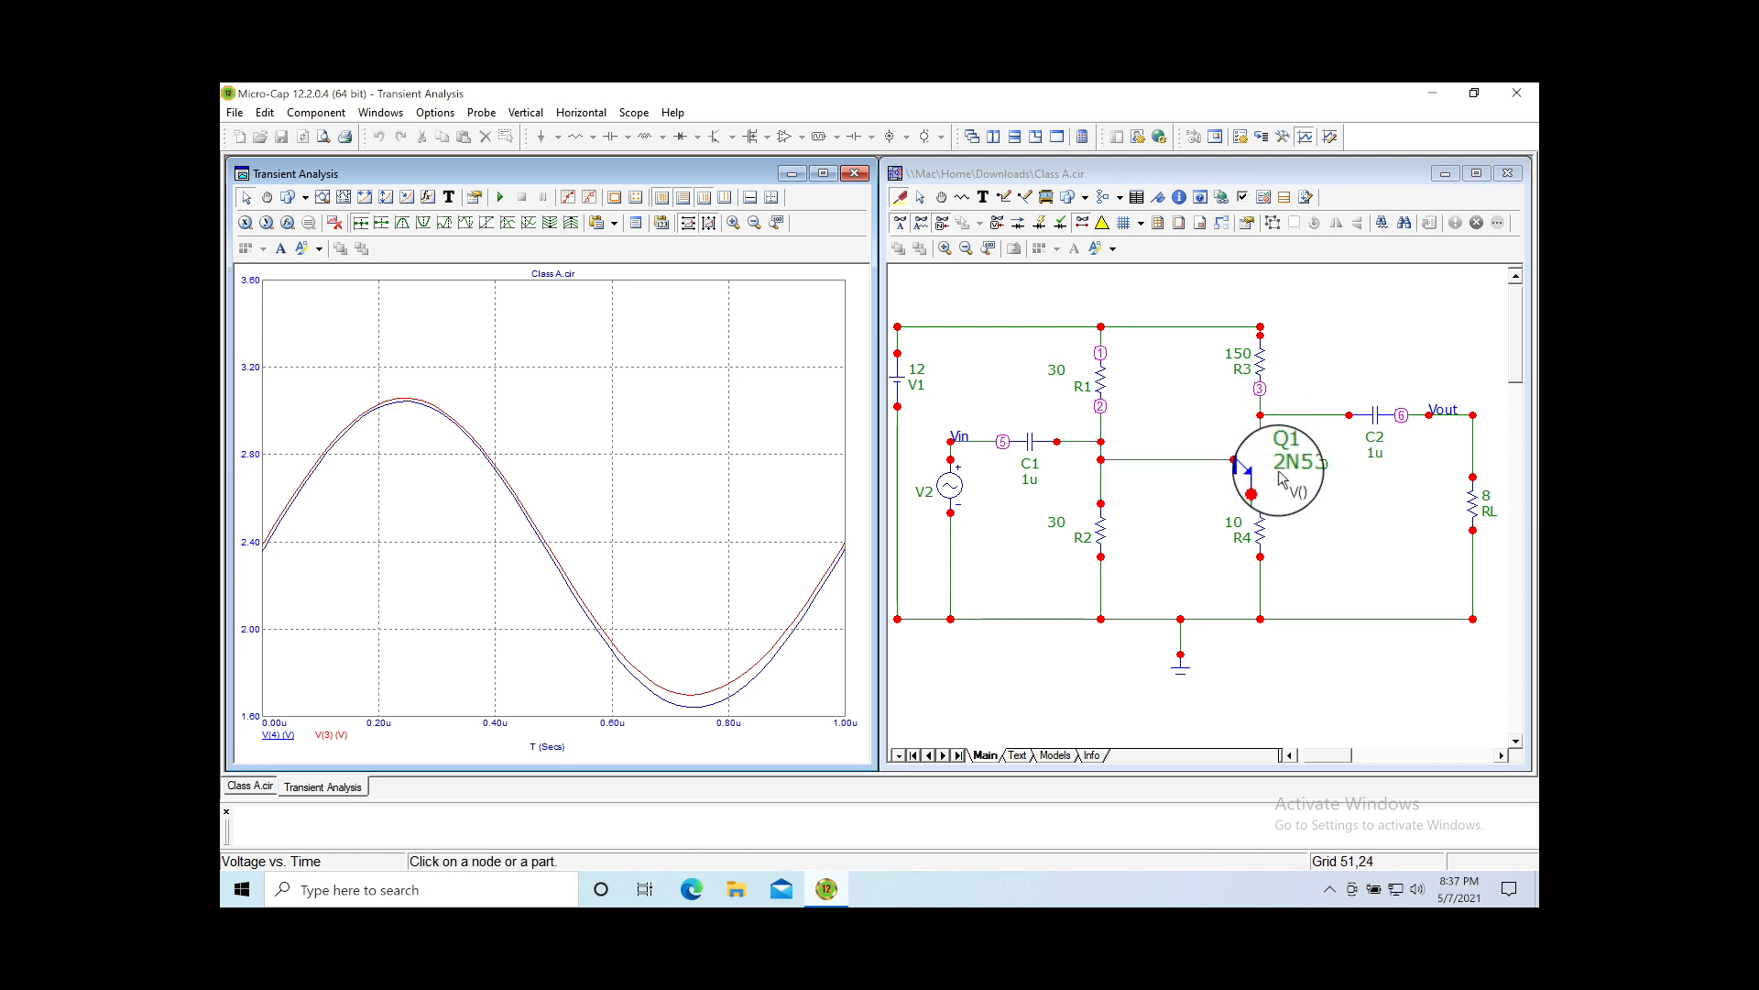
mouse_move(1255, 472)
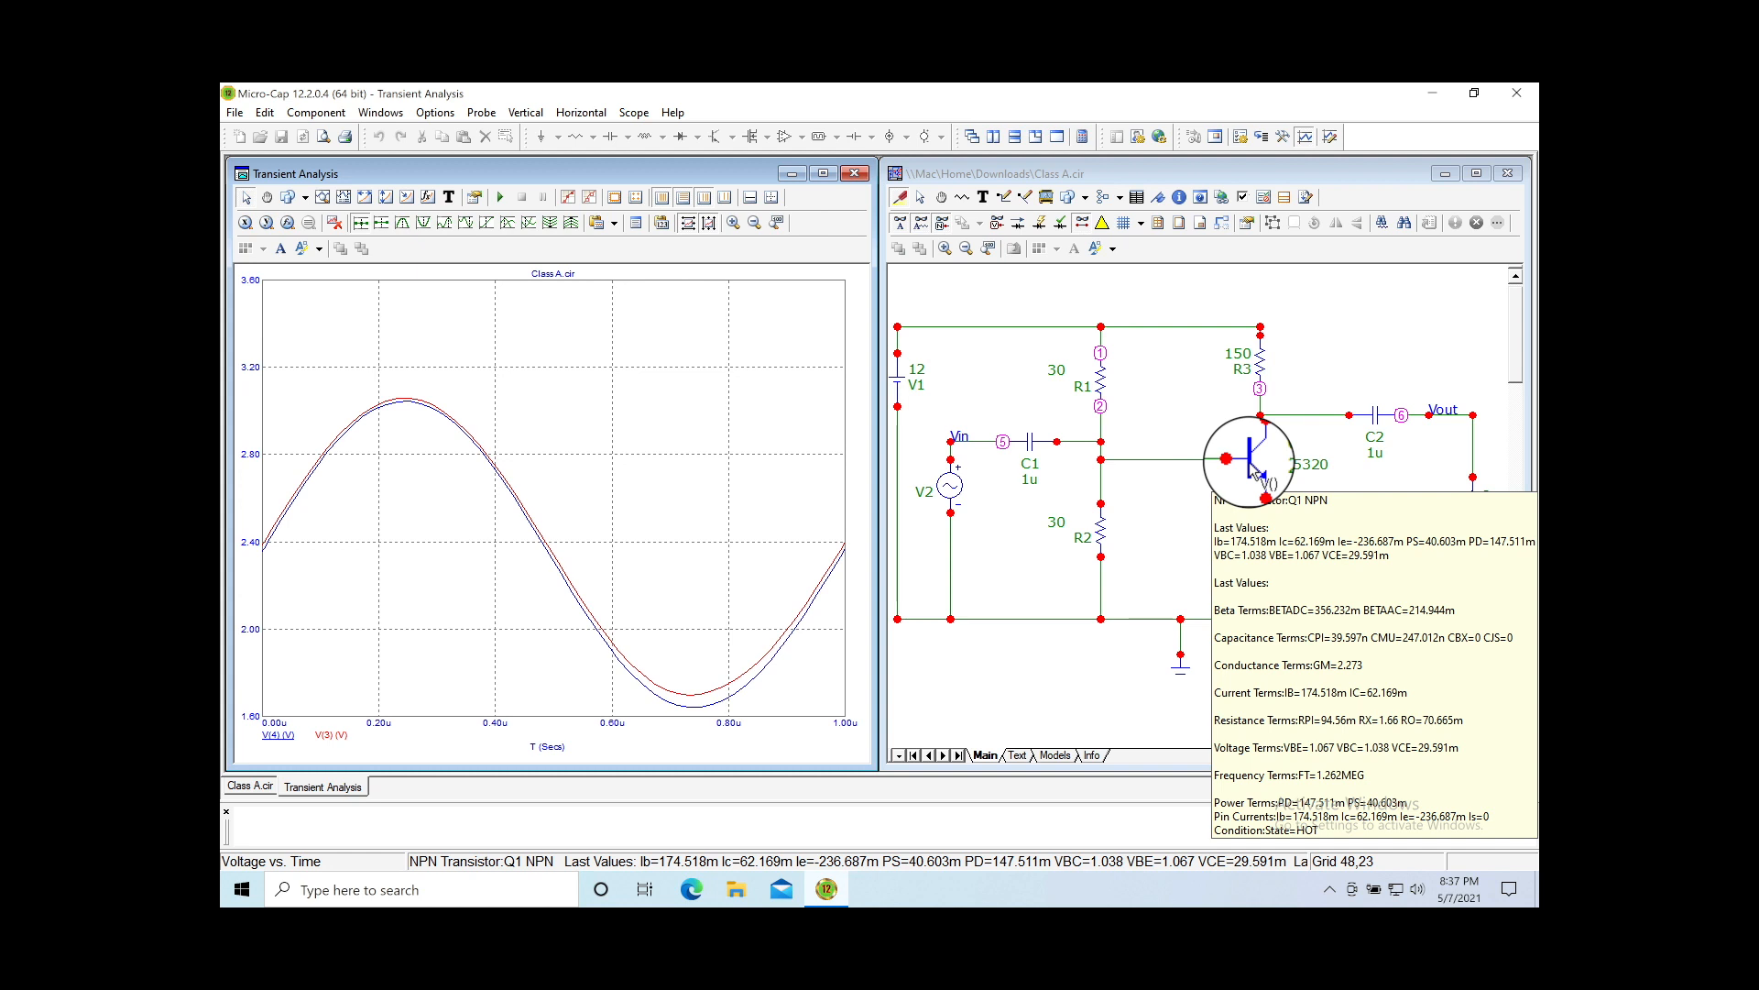
Step: Bring up the Class AB Amplifier.cir schematic with Q1–Q3, D1–D2 and 16-ohm load
mouse_move(1120, 470)
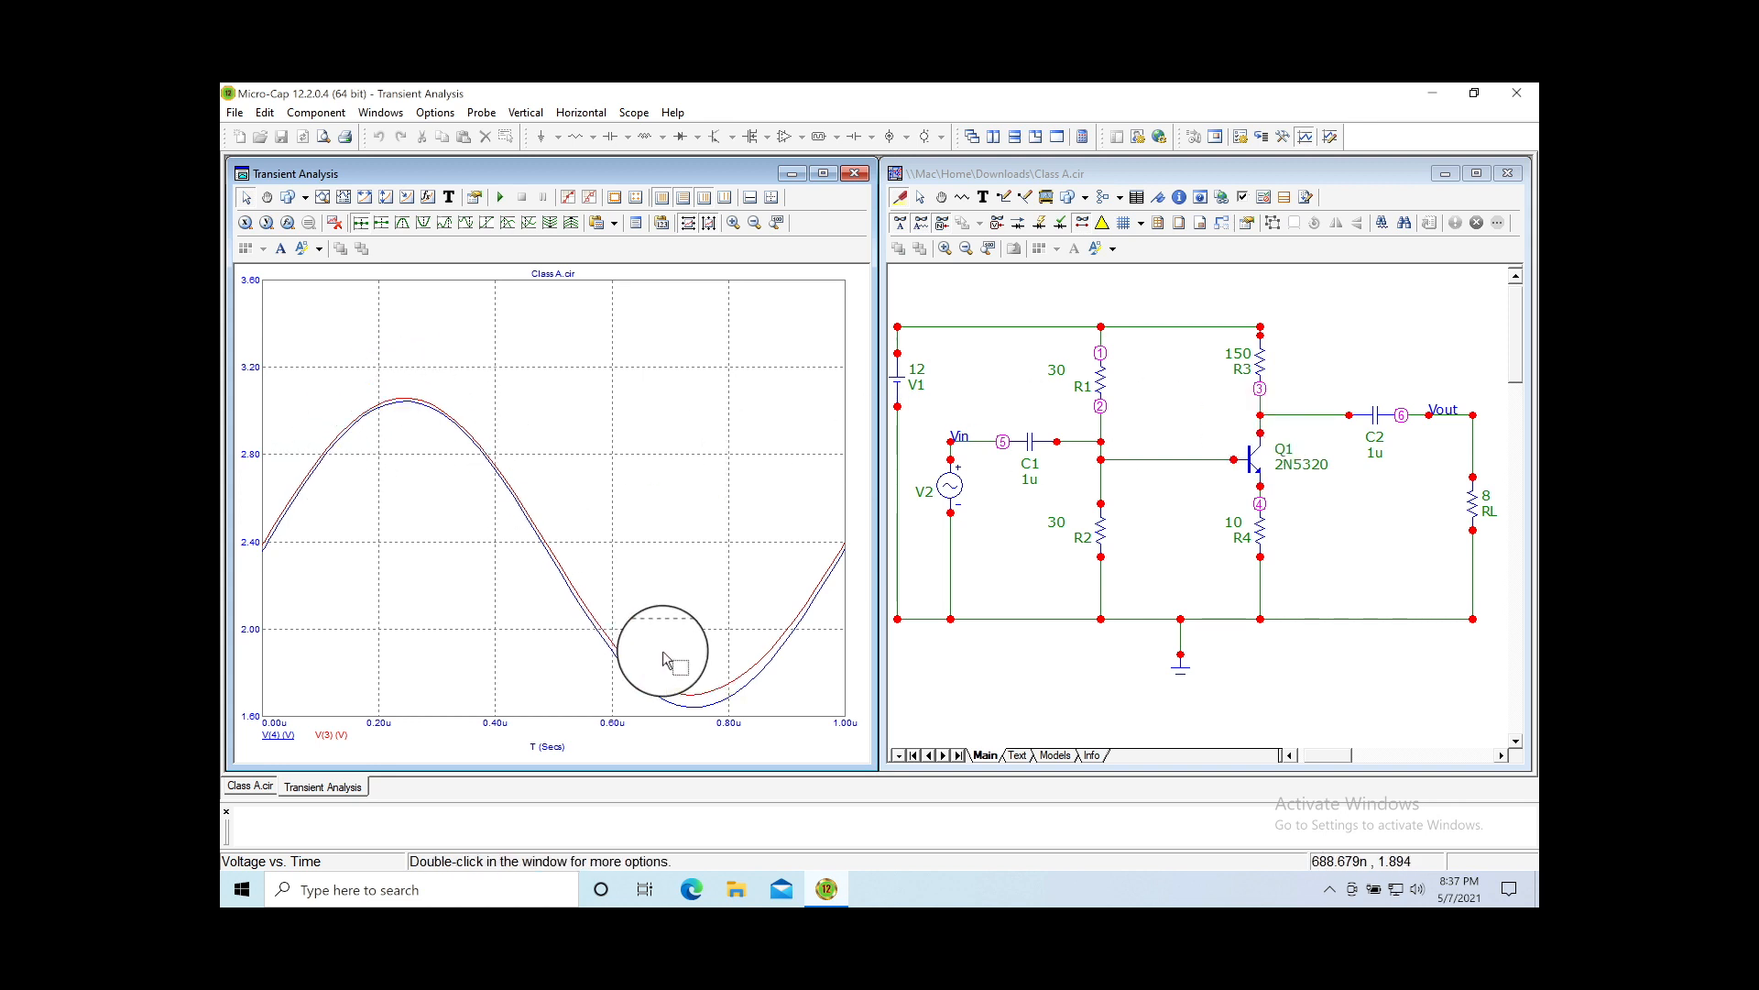
mouse_move(1402, 418)
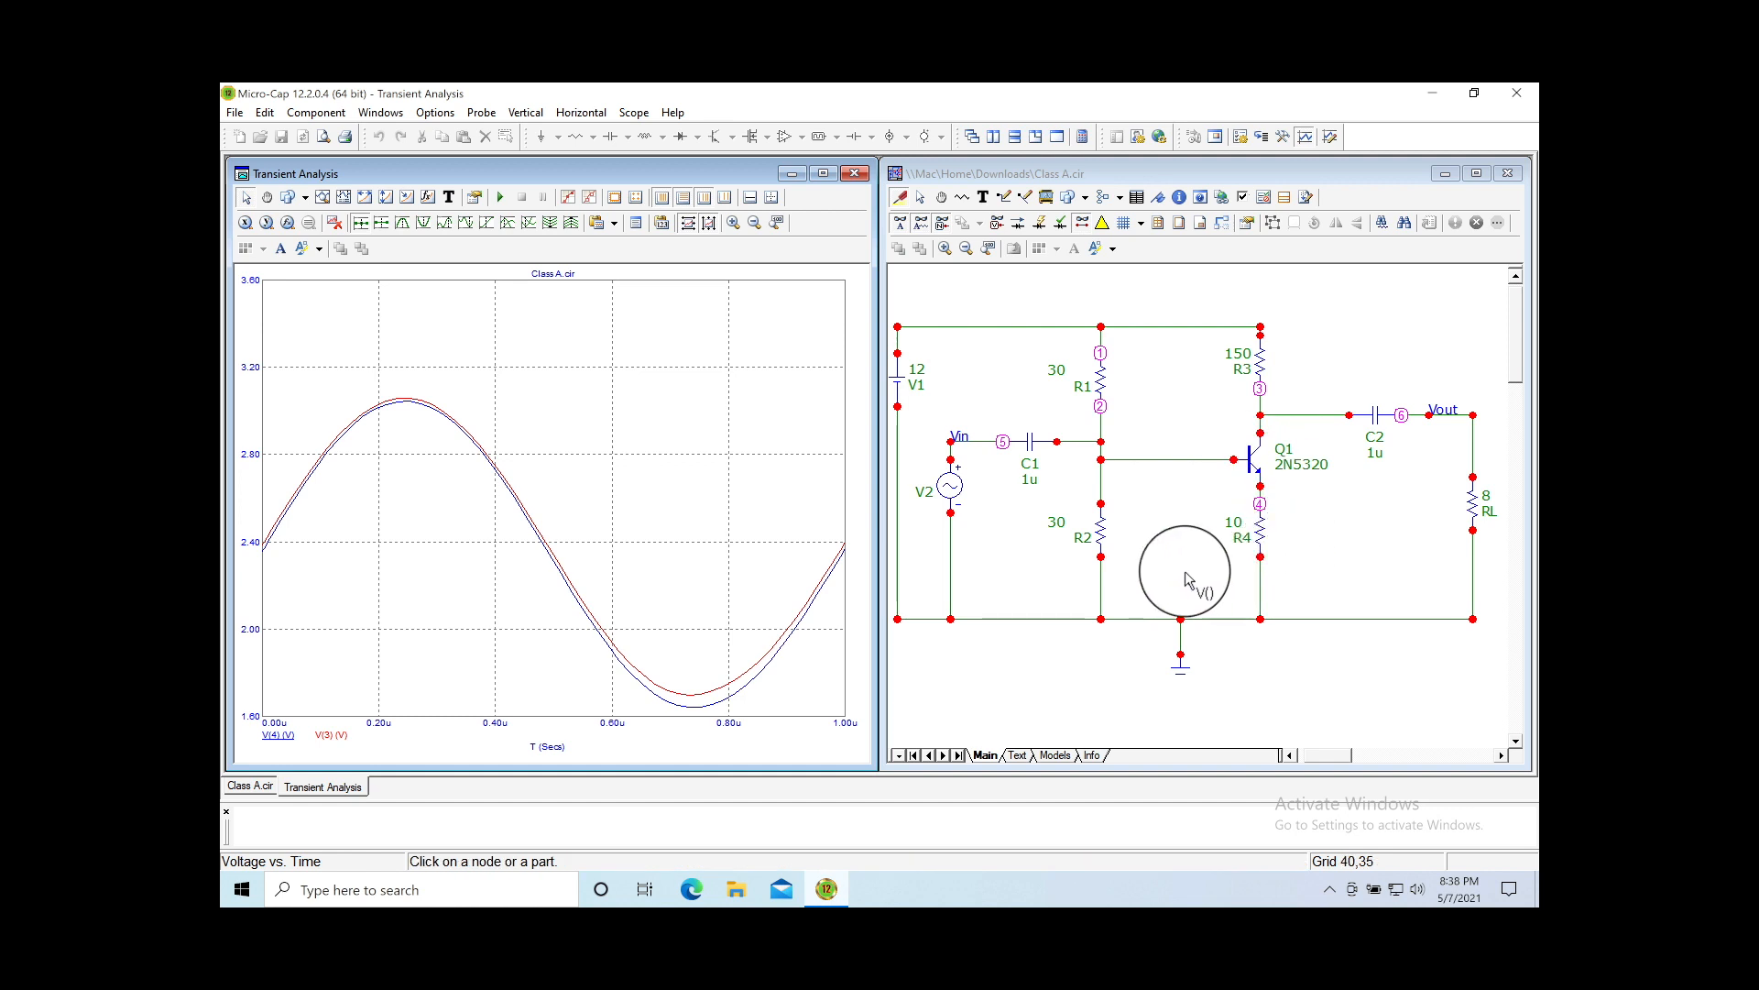
mouse_move(1280, 445)
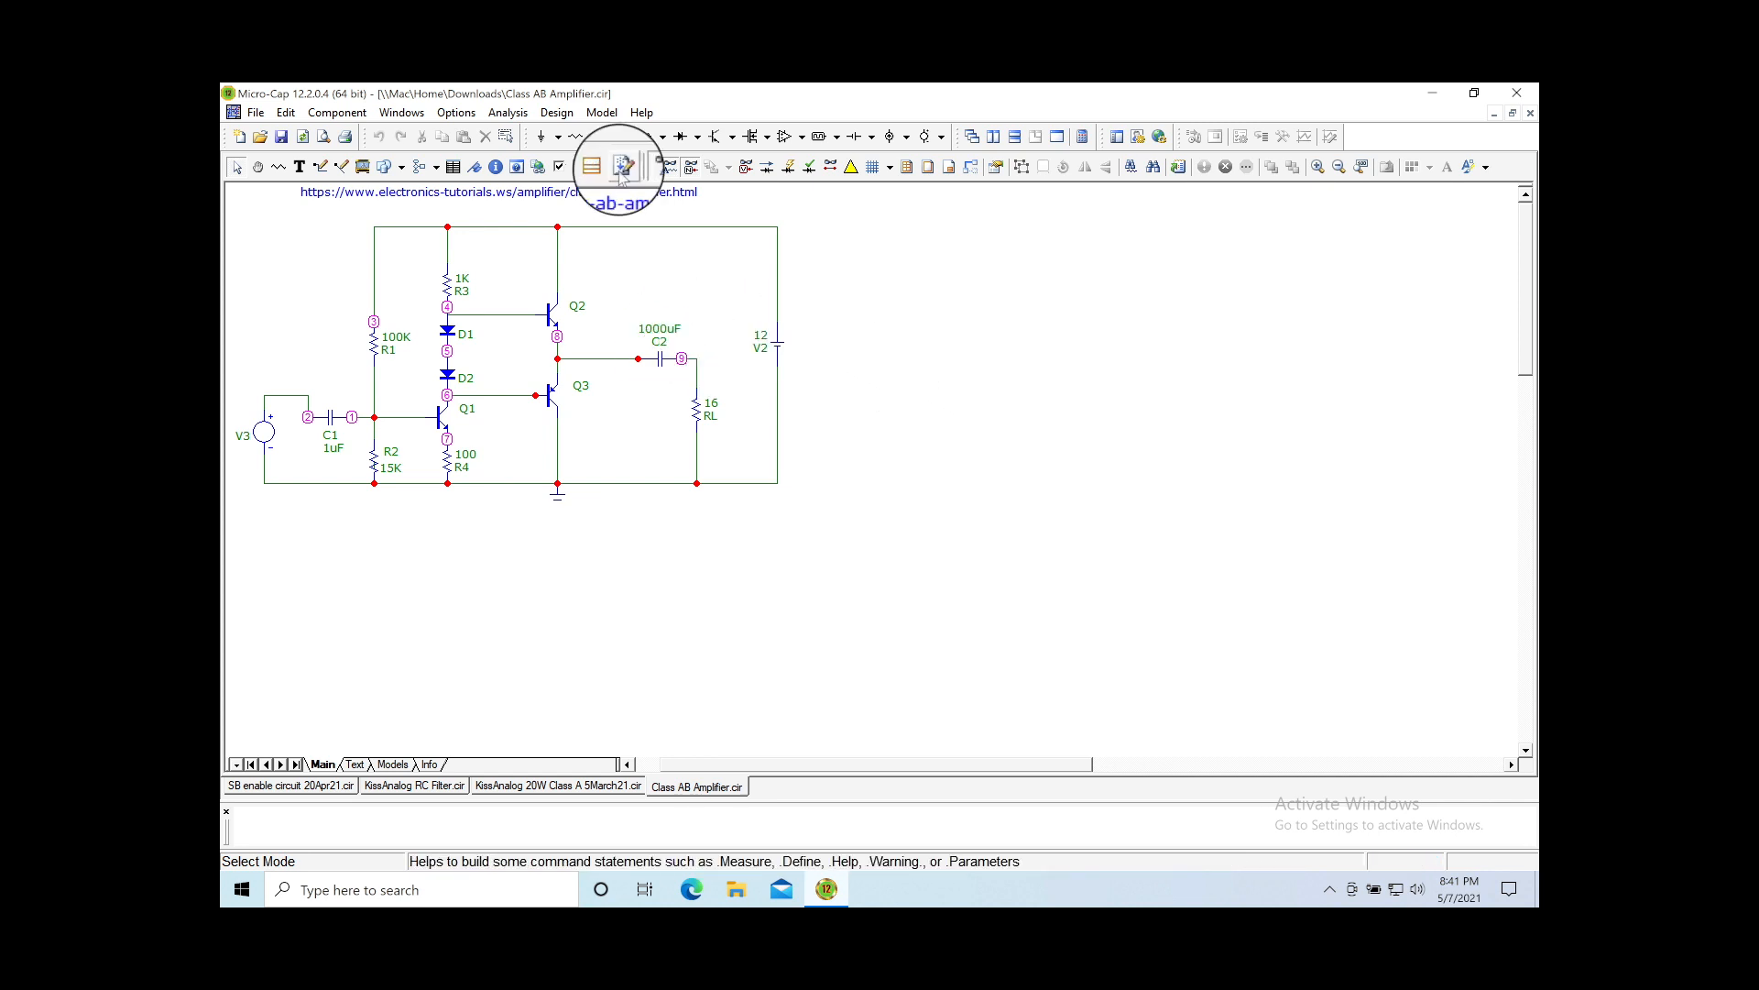
Step: Fit the schematic to the window and move the ground from Q3's emitter to V2's bottom wire
click(1363, 170)
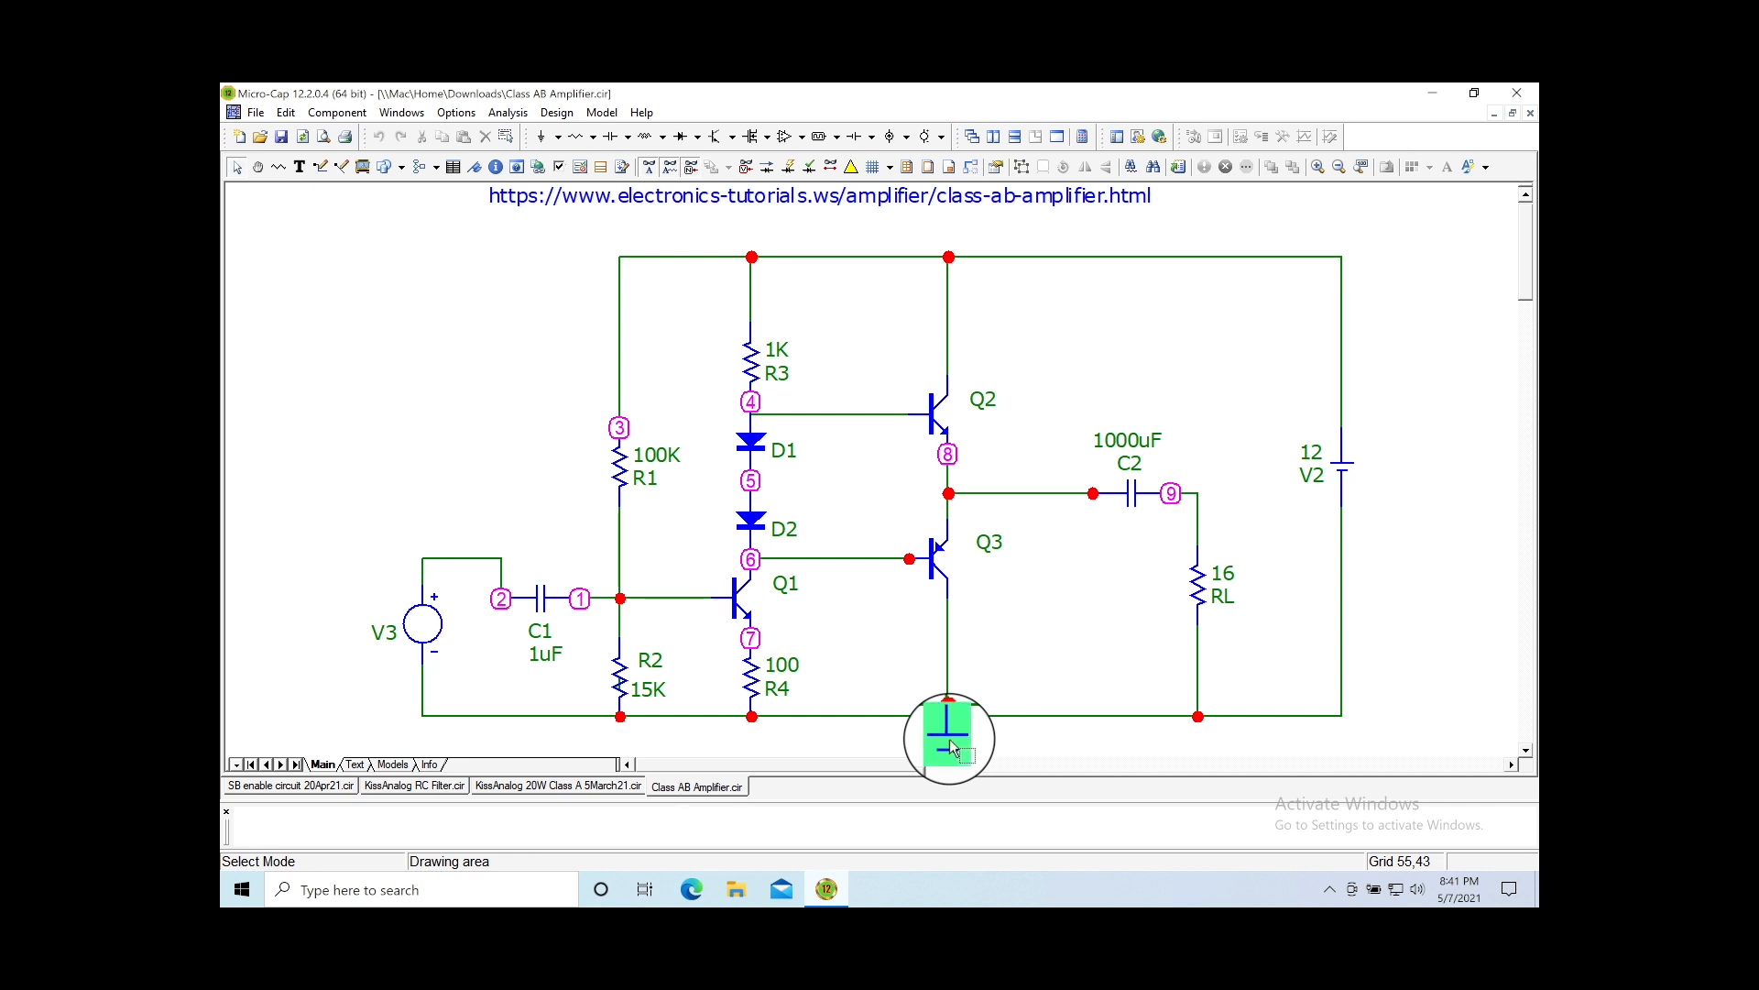
drag(948, 744, 997, 747)
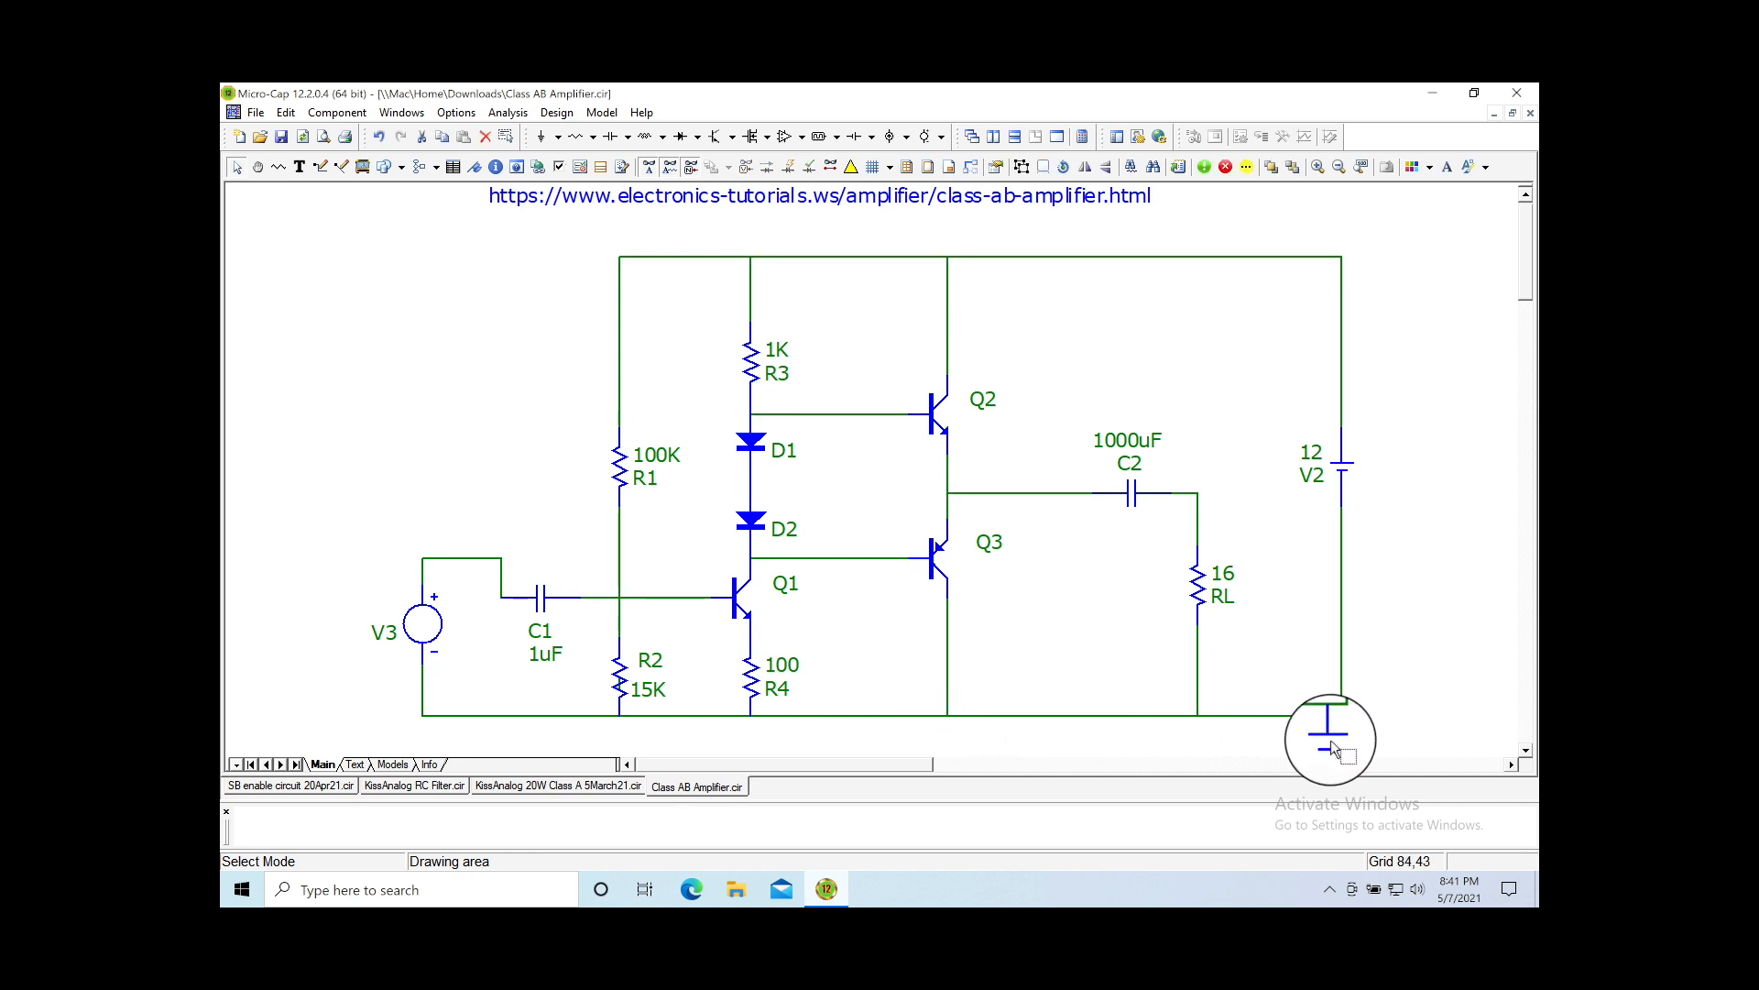
drag(1340, 739, 1342, 736)
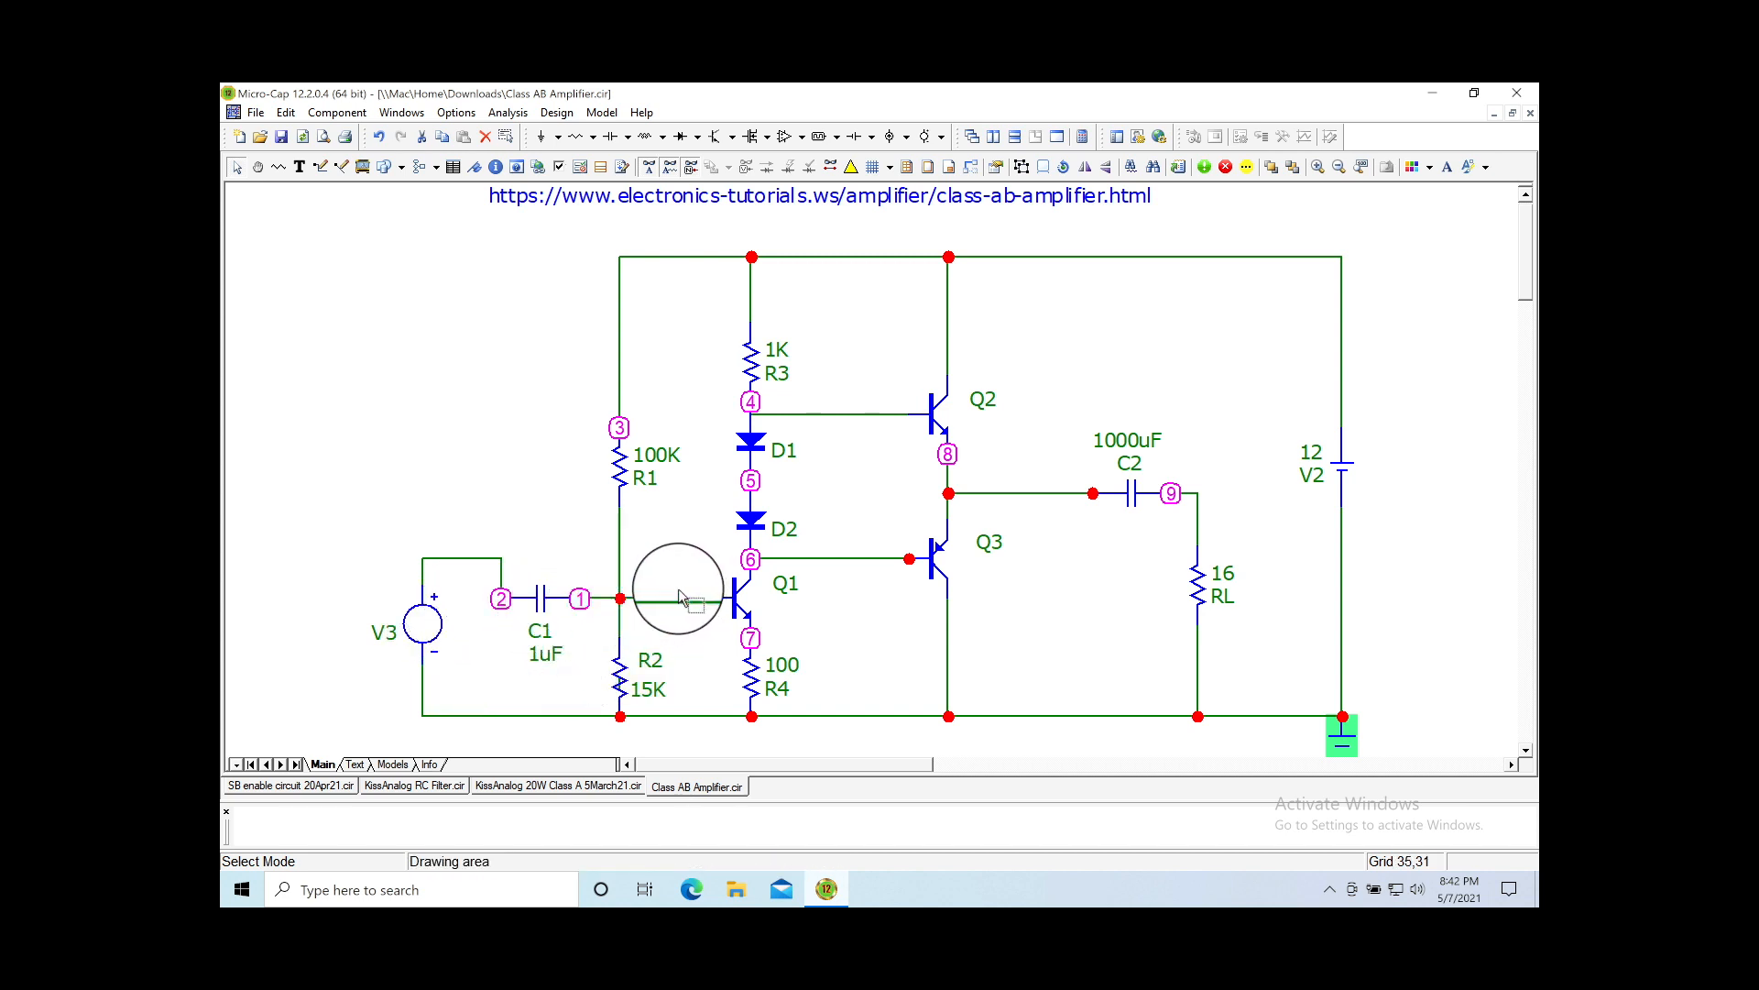
Step: Raise capacitor C1 onto V3's top wire, undoing an accidental wire move first
click(604, 610)
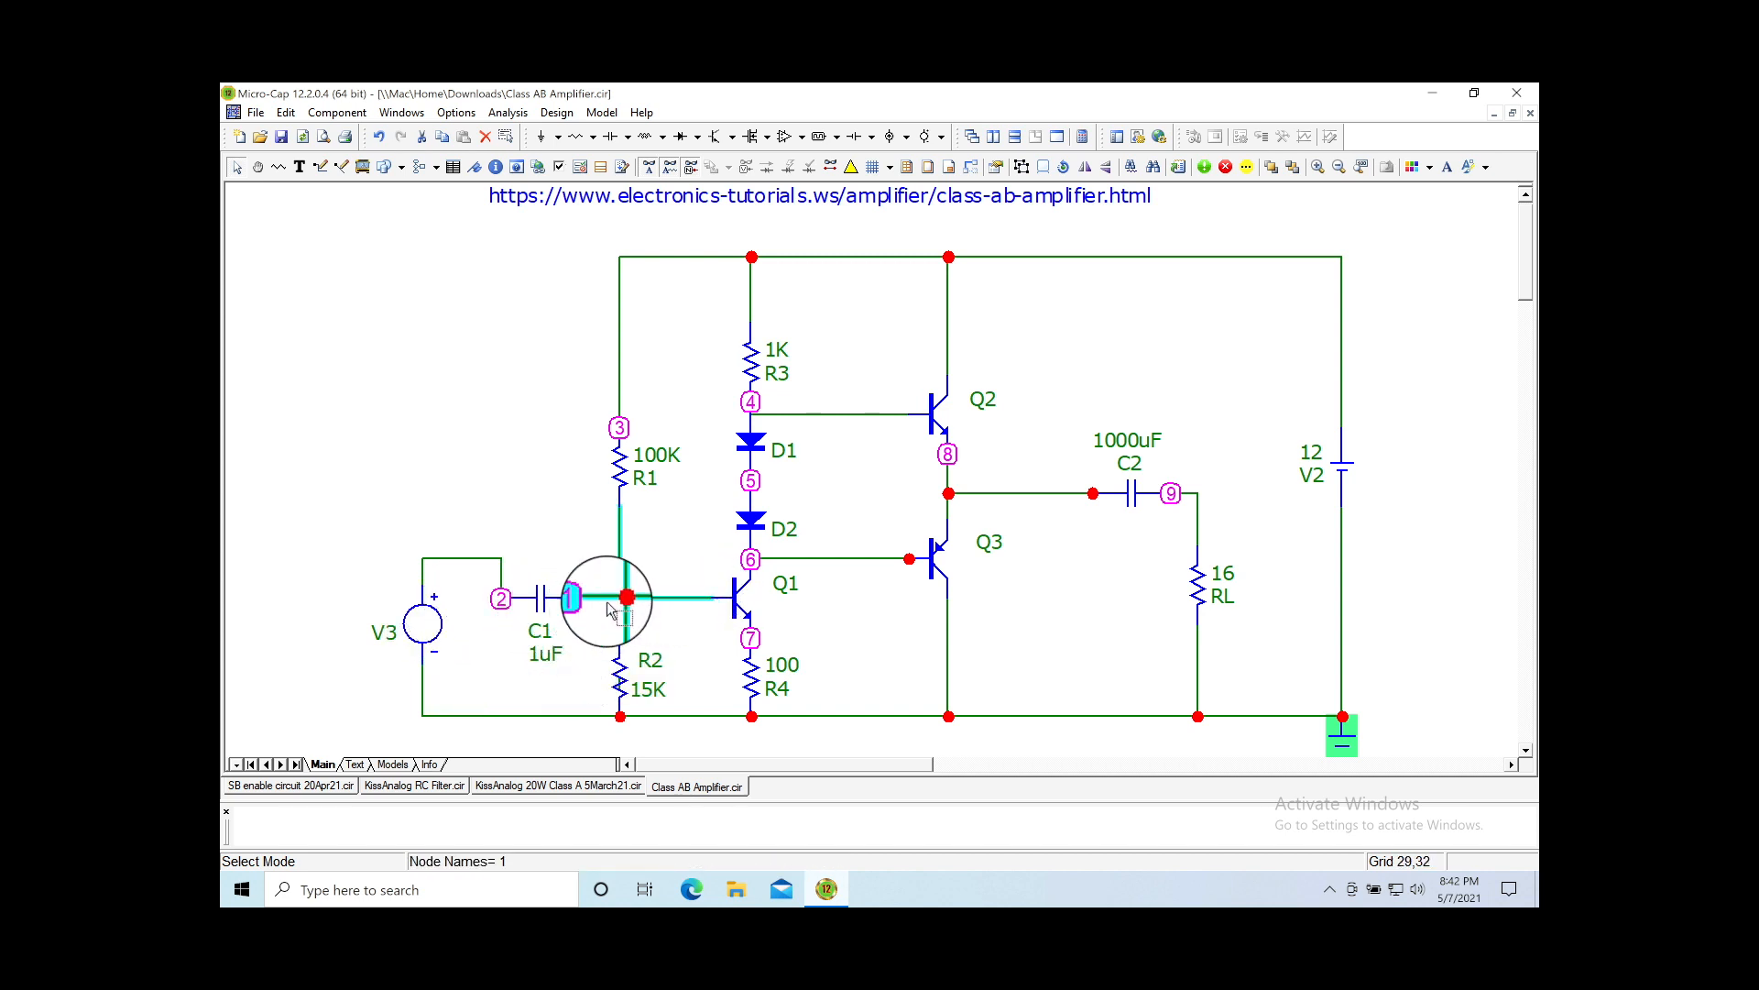
click(601, 599)
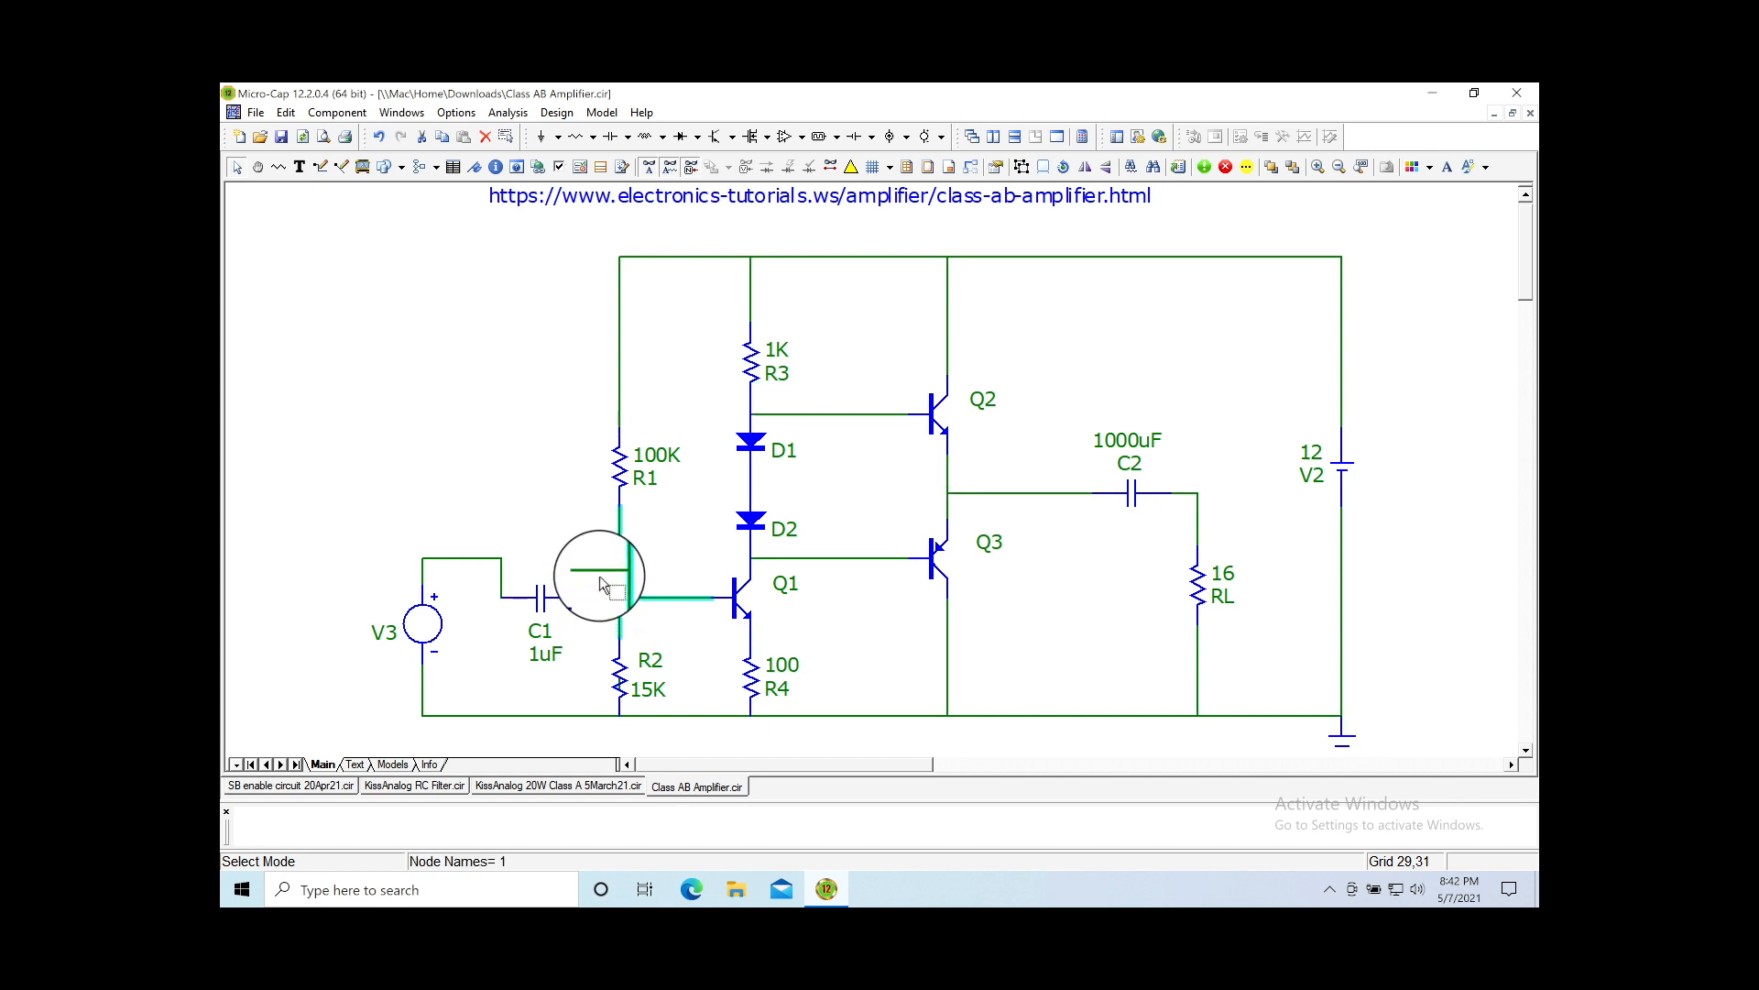
drag(599, 566, 602, 570)
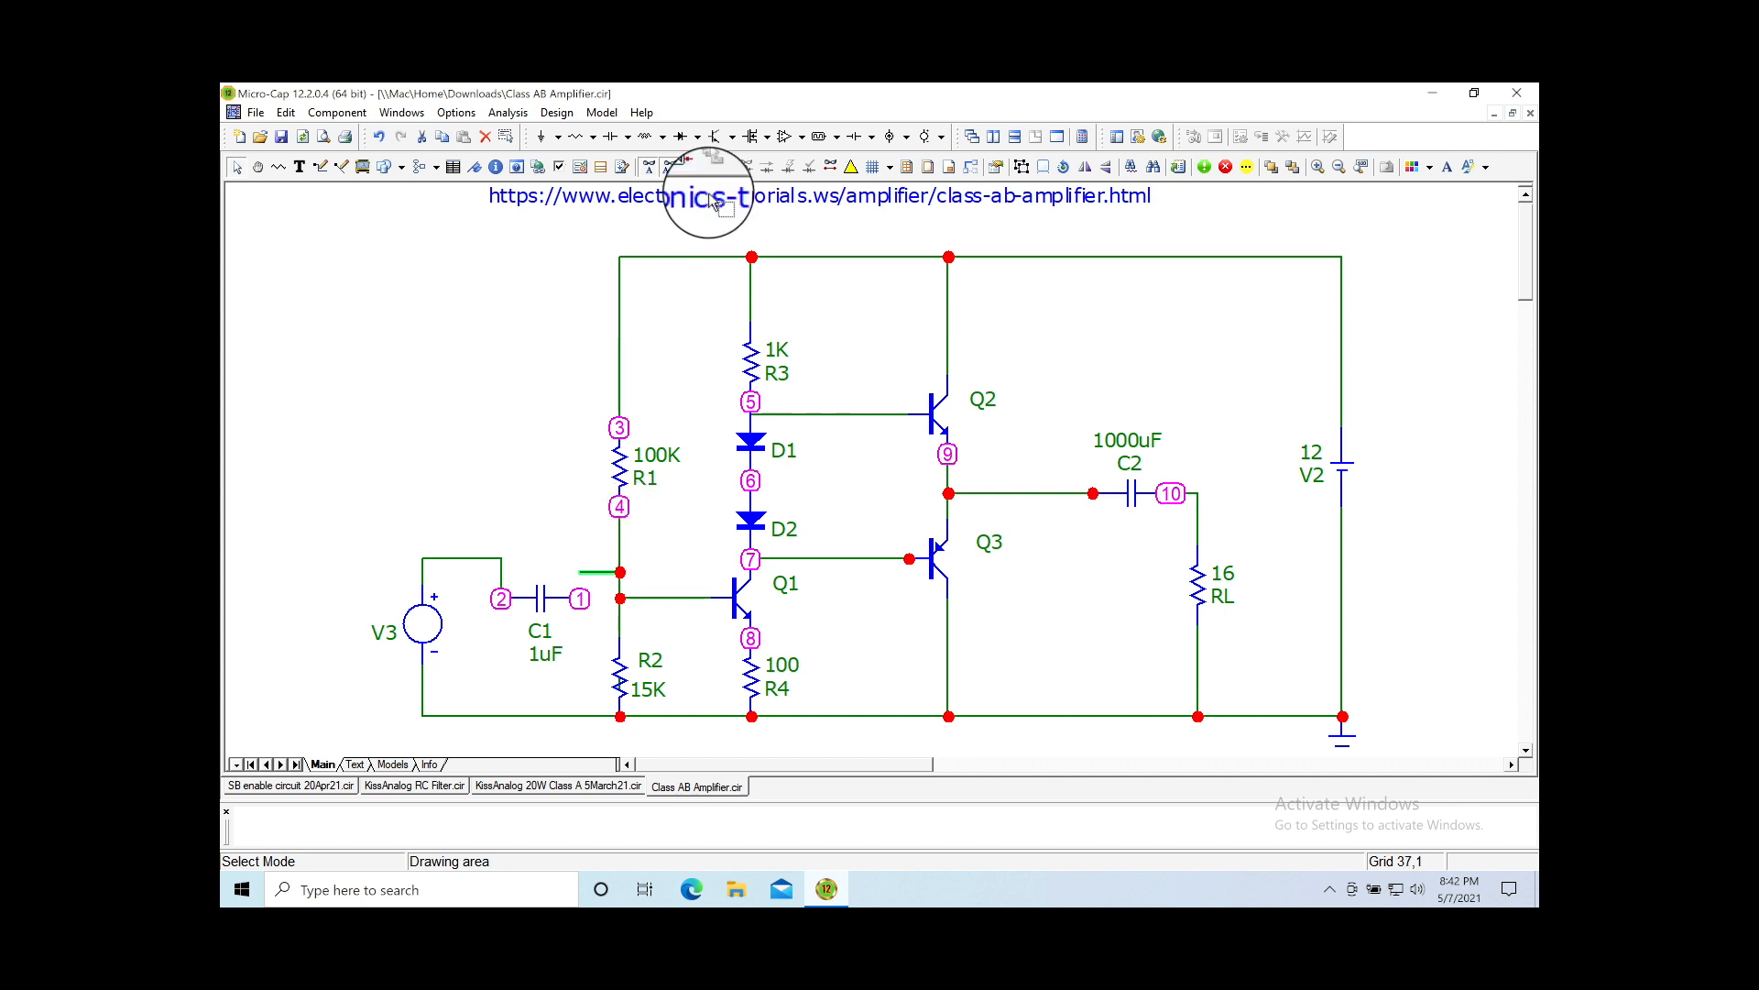
click(377, 135)
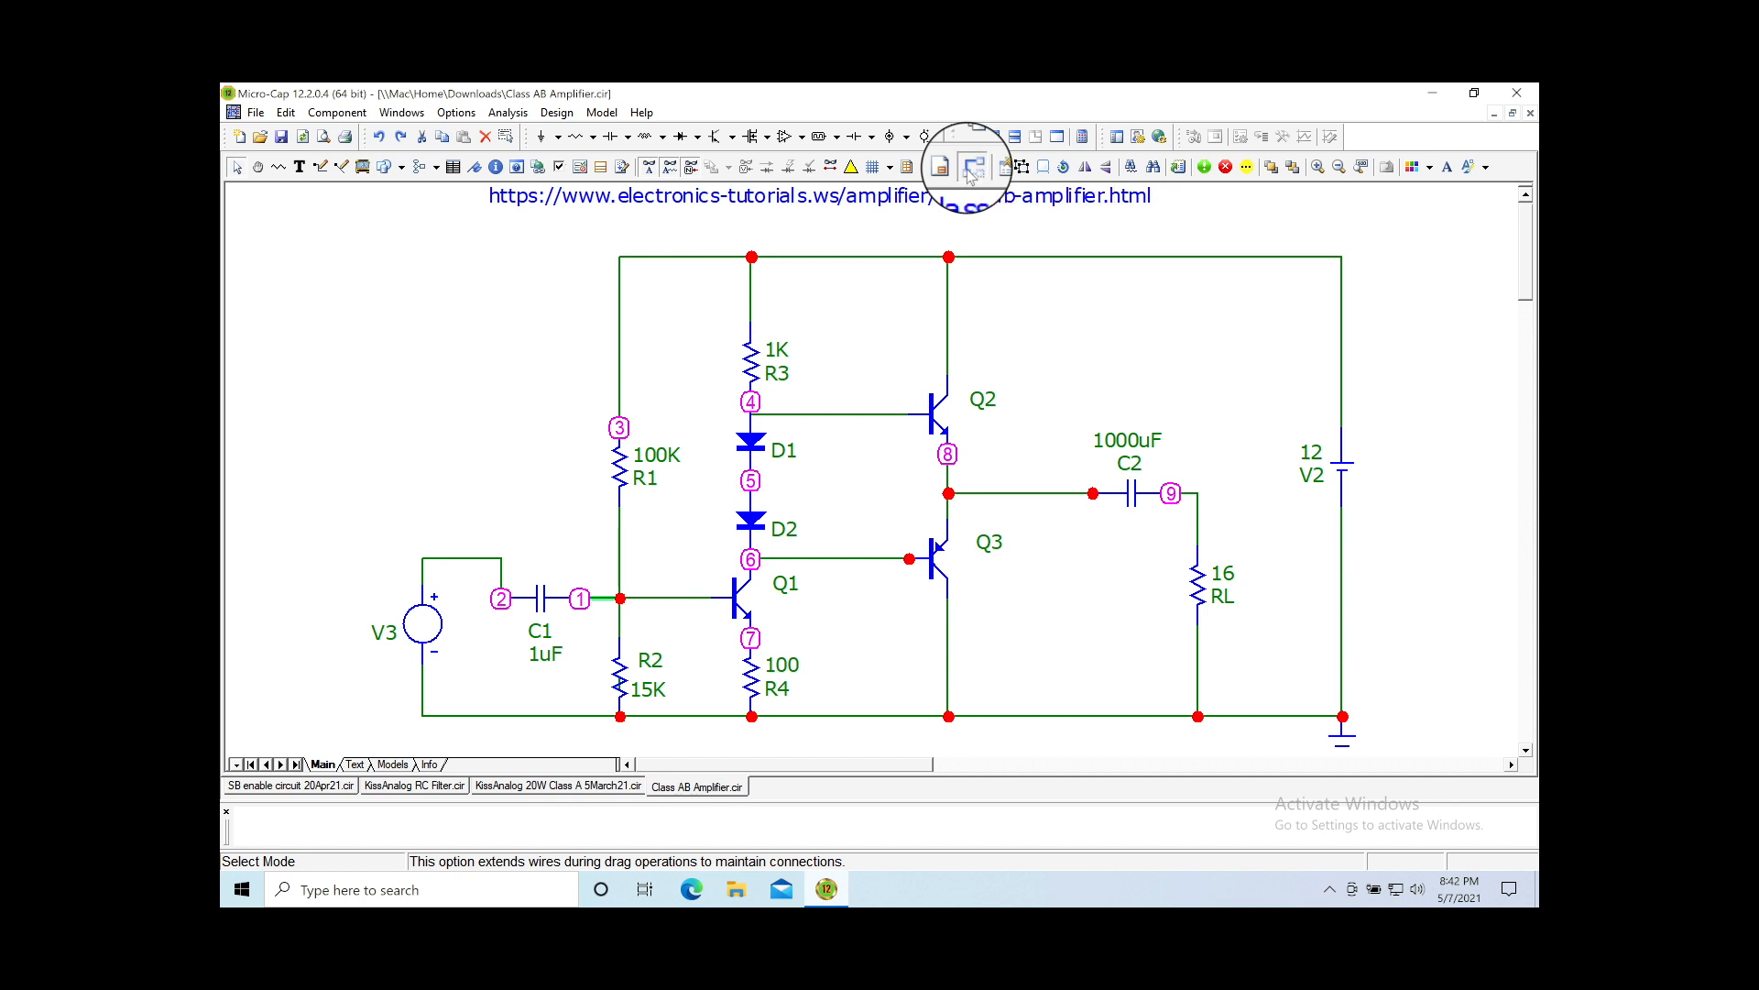
click(550, 607)
drag(548, 607, 548, 570)
click(502, 667)
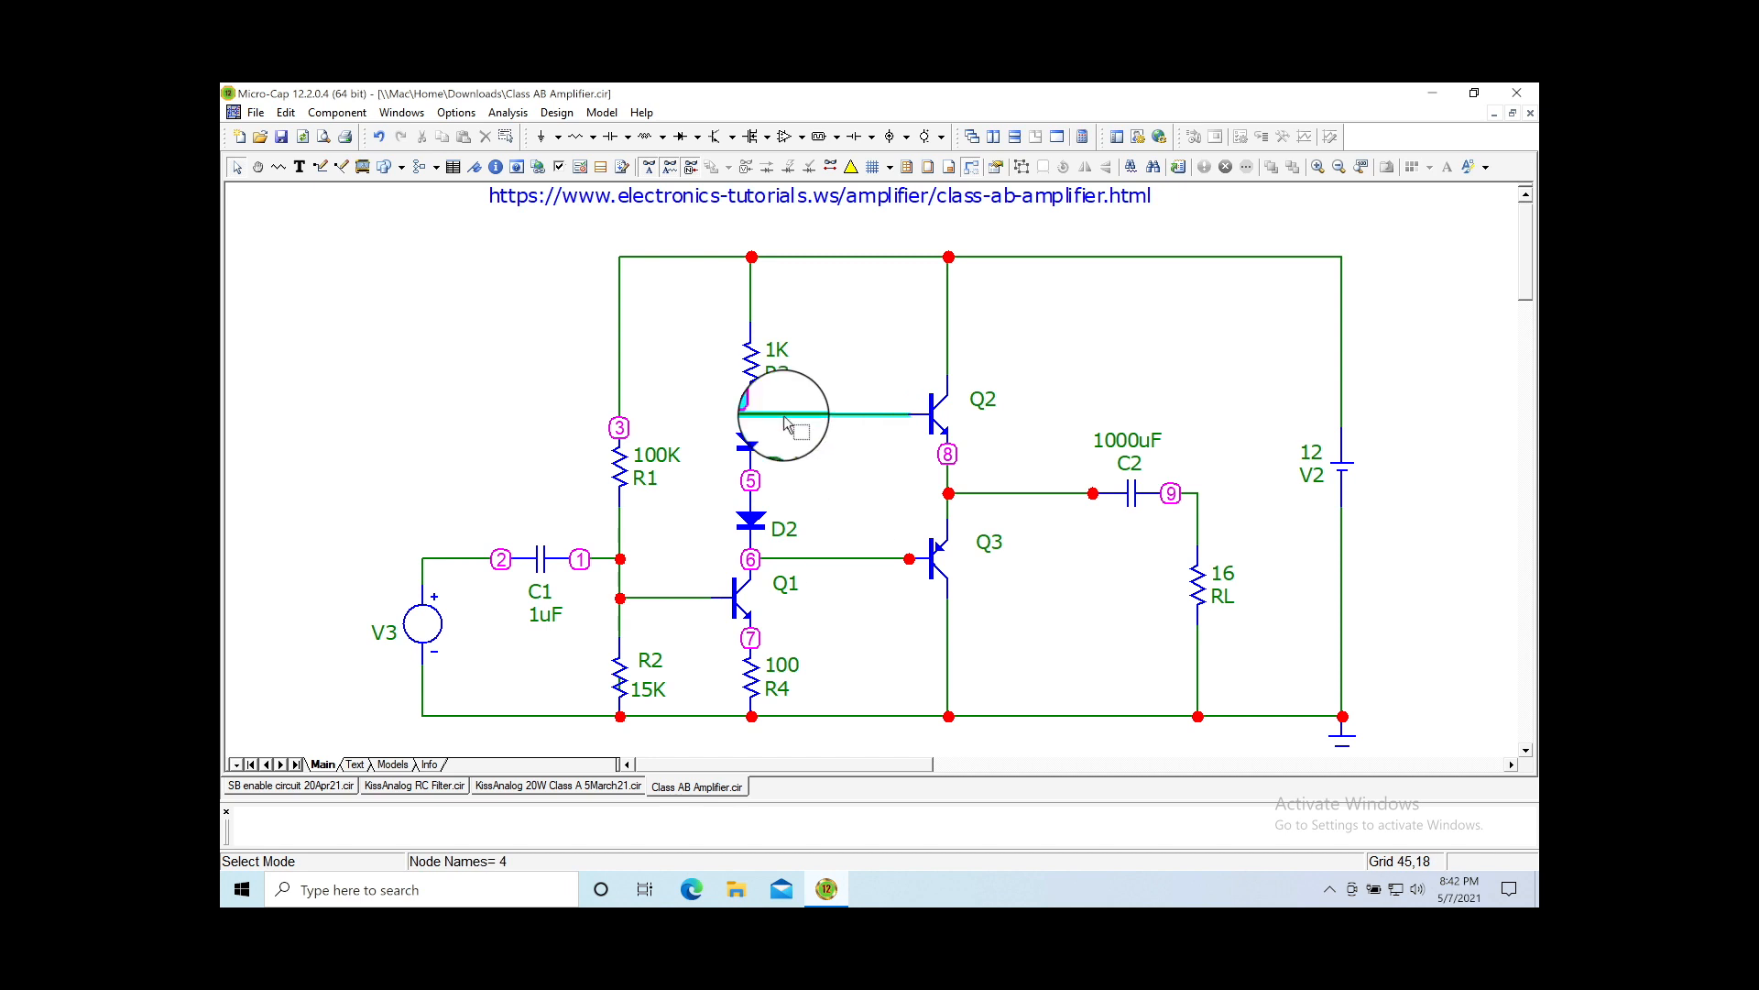
Step: Move resistor R3 upward in two steps
click(753, 371)
drag(756, 367, 754, 346)
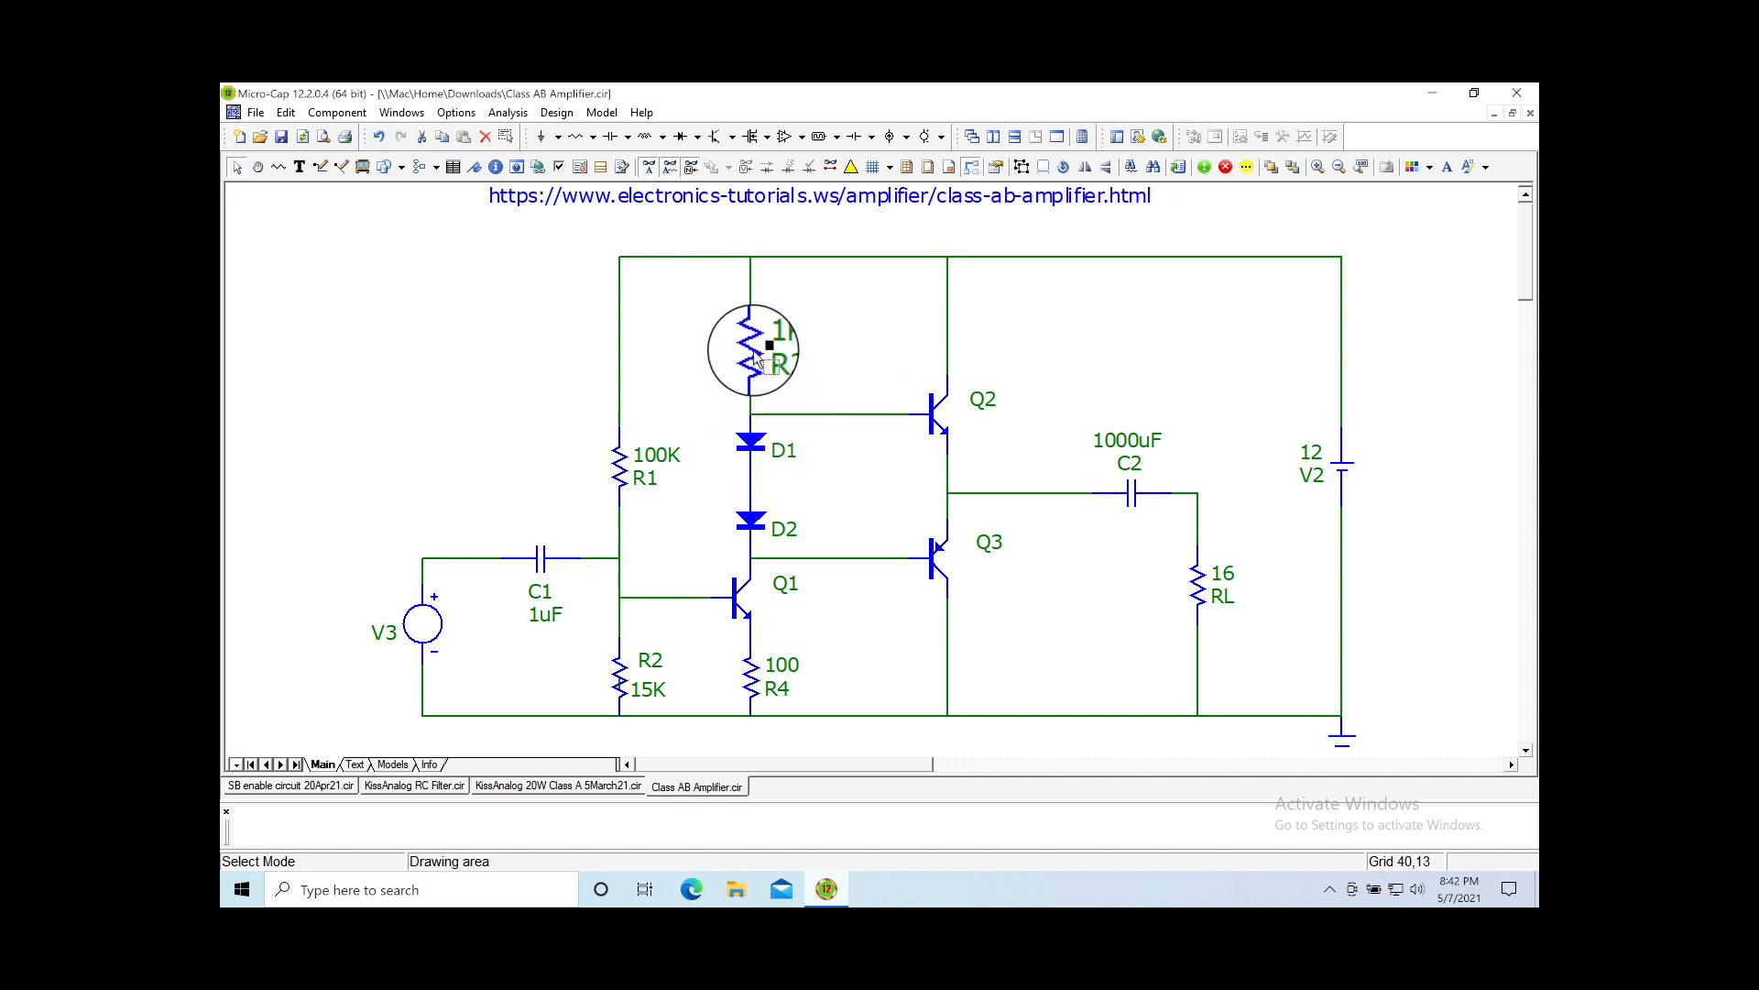
click(789, 419)
click(788, 403)
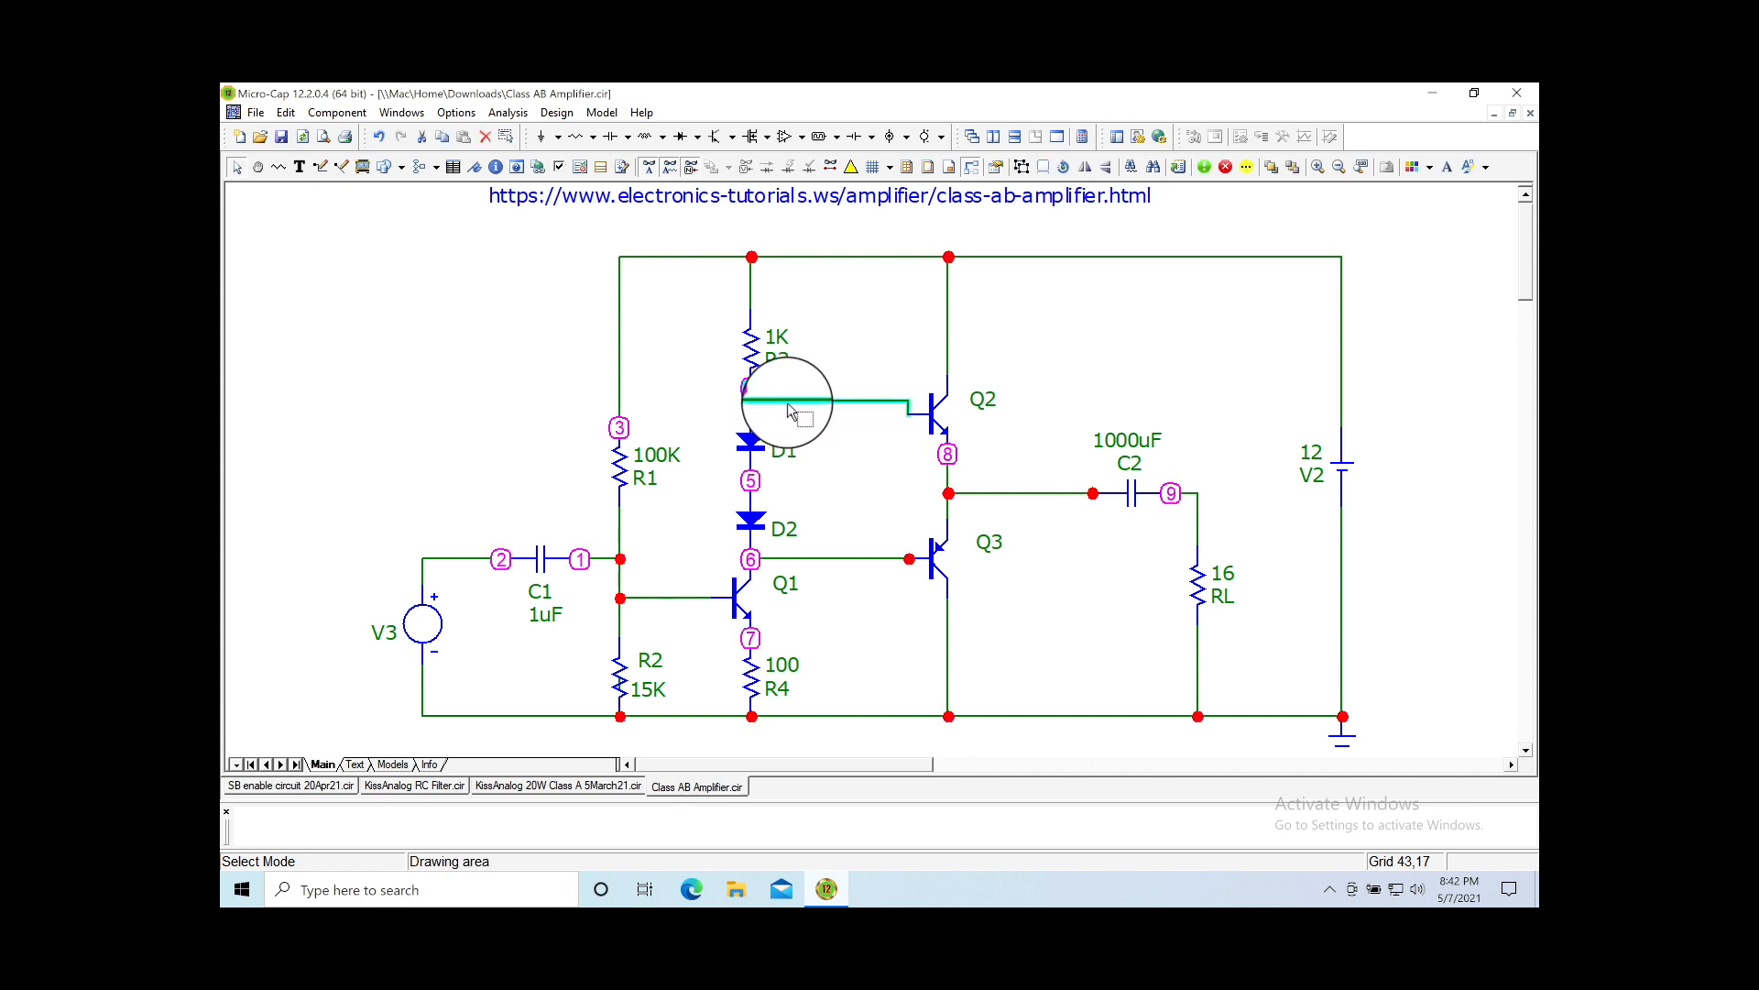
click(803, 405)
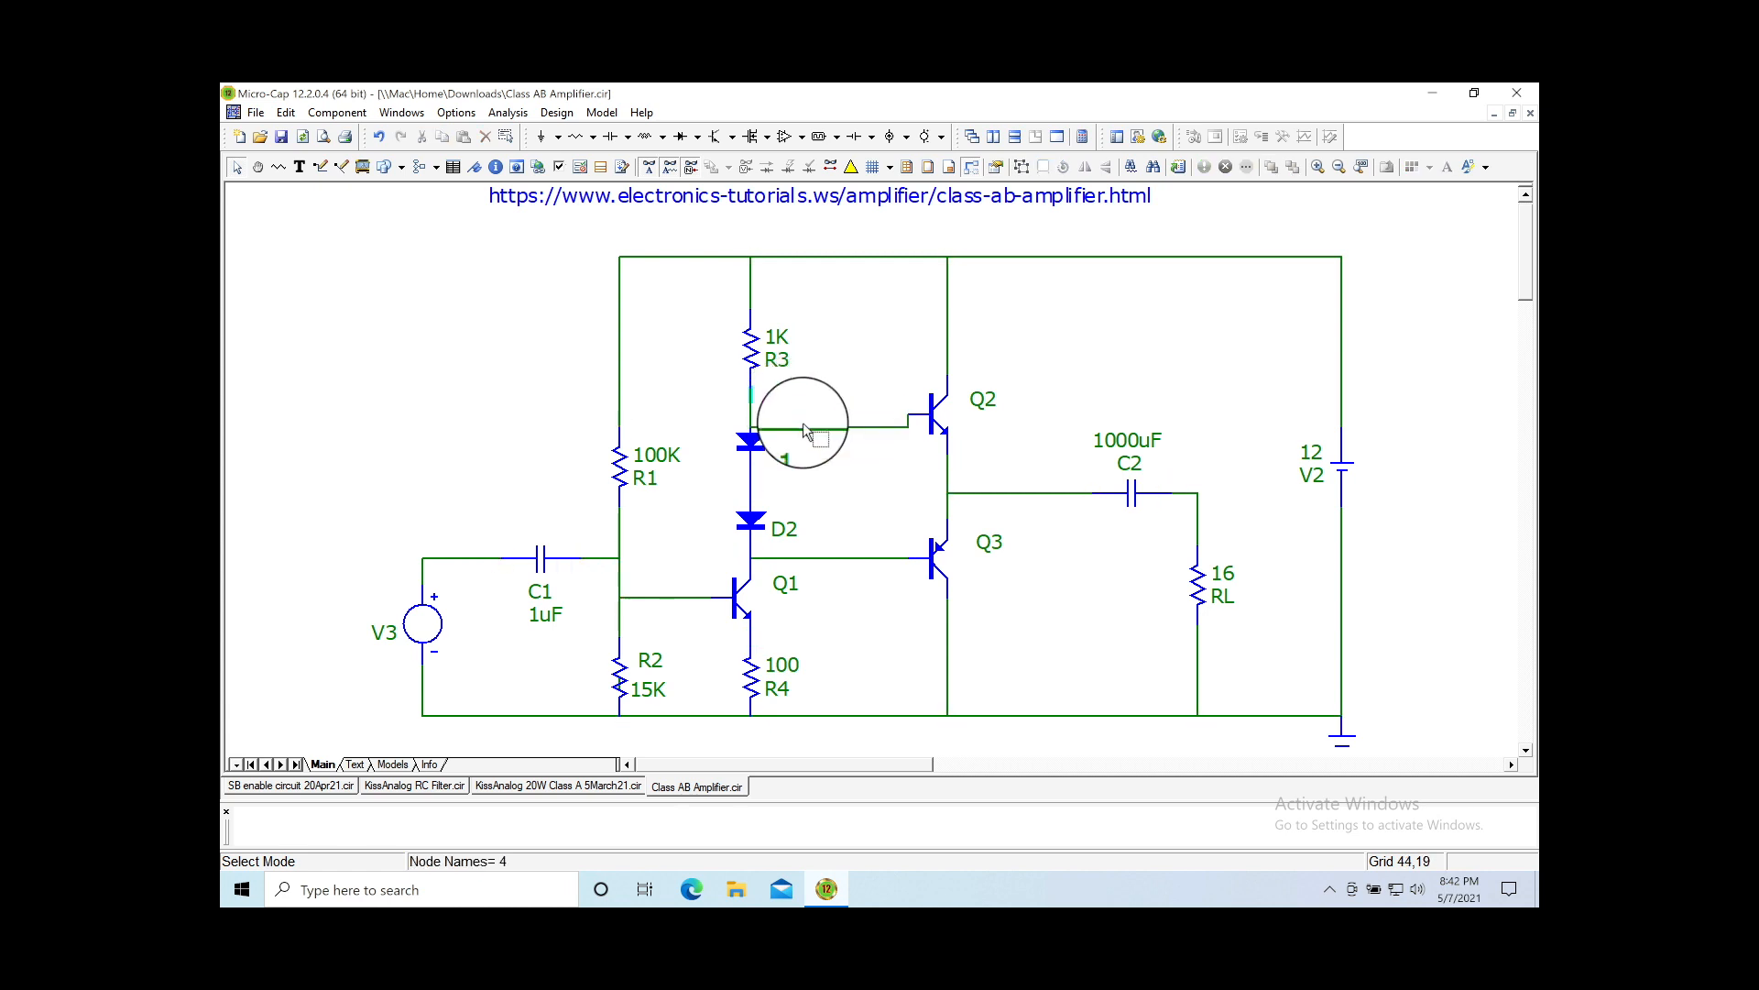
click(803, 405)
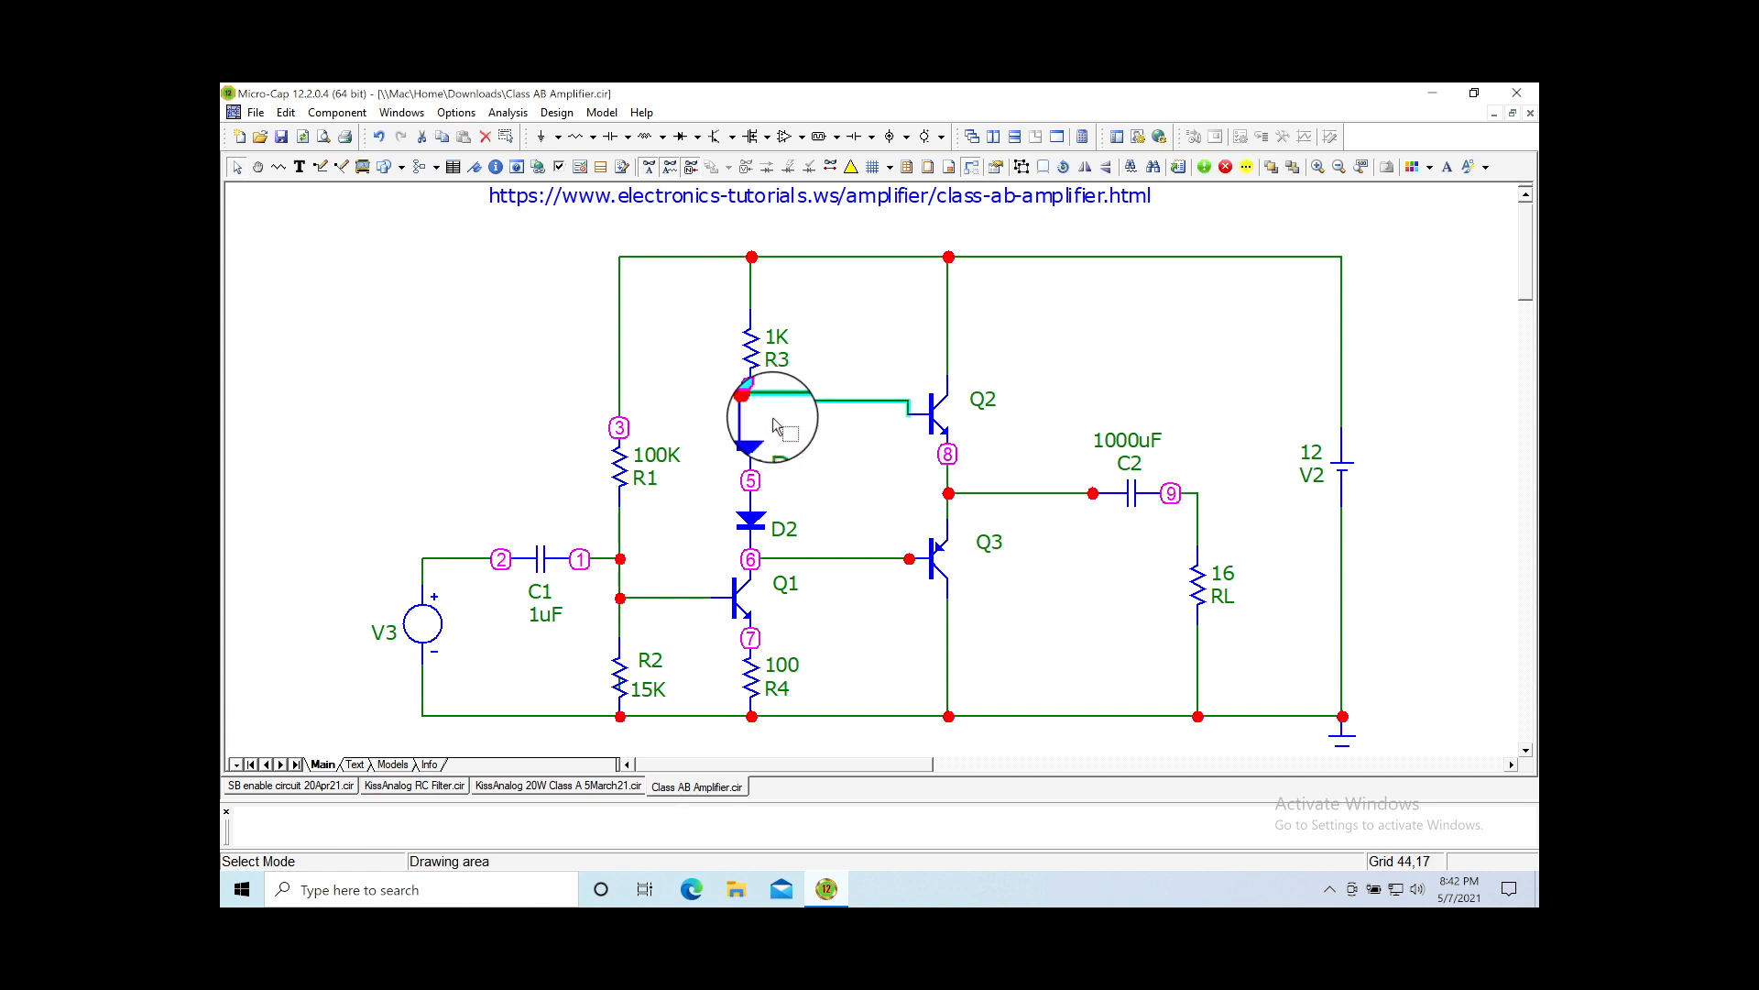
click(753, 356)
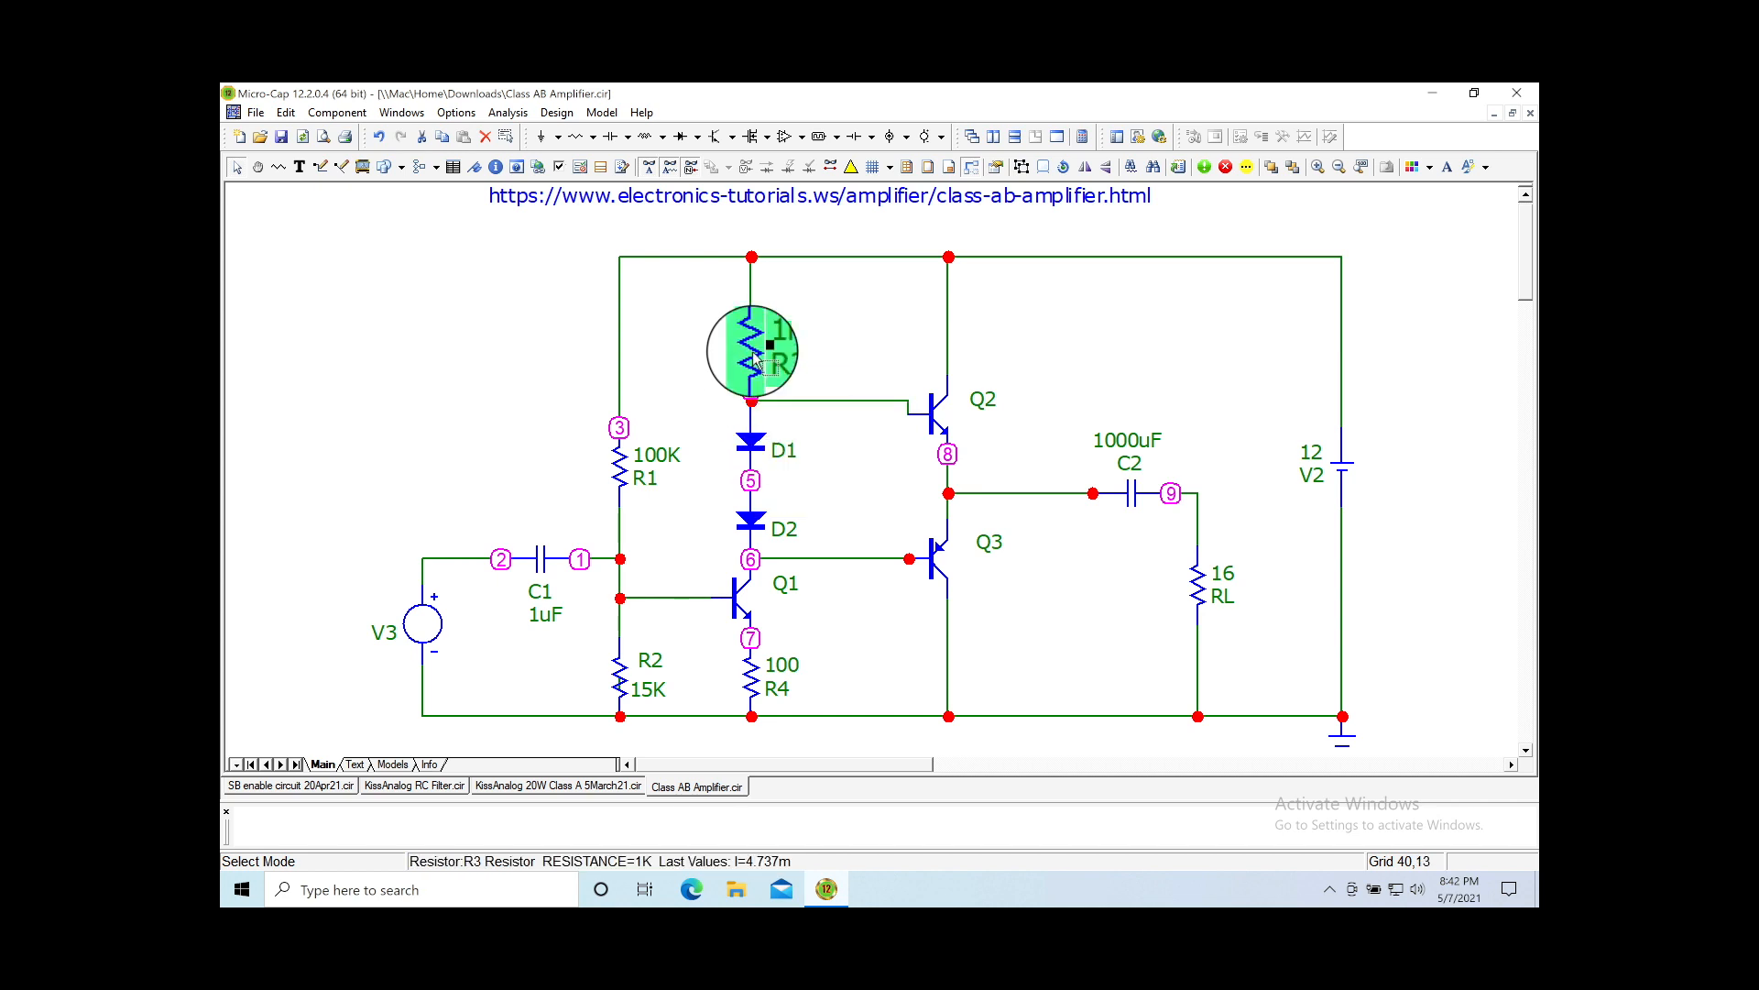
click(753, 350)
drag(757, 341, 751, 323)
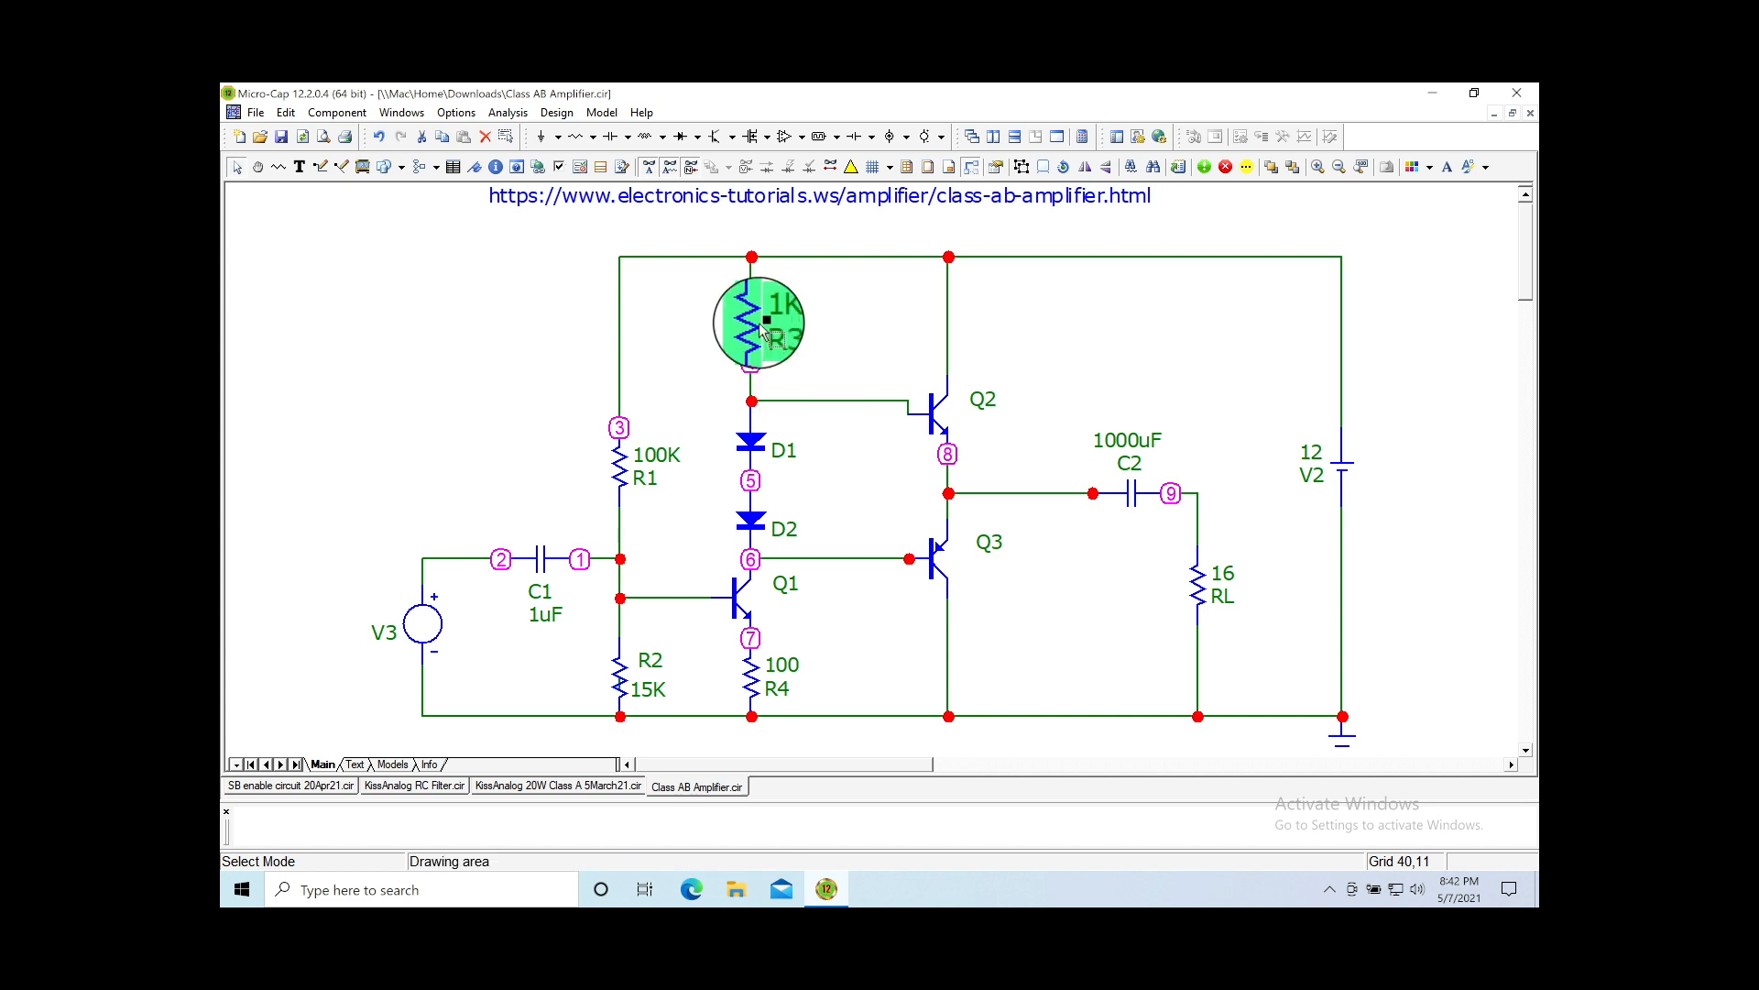
Step: Raise the node 4 wire and move Q2 up one grid step for a straight base wire
drag(801, 398, 799, 379)
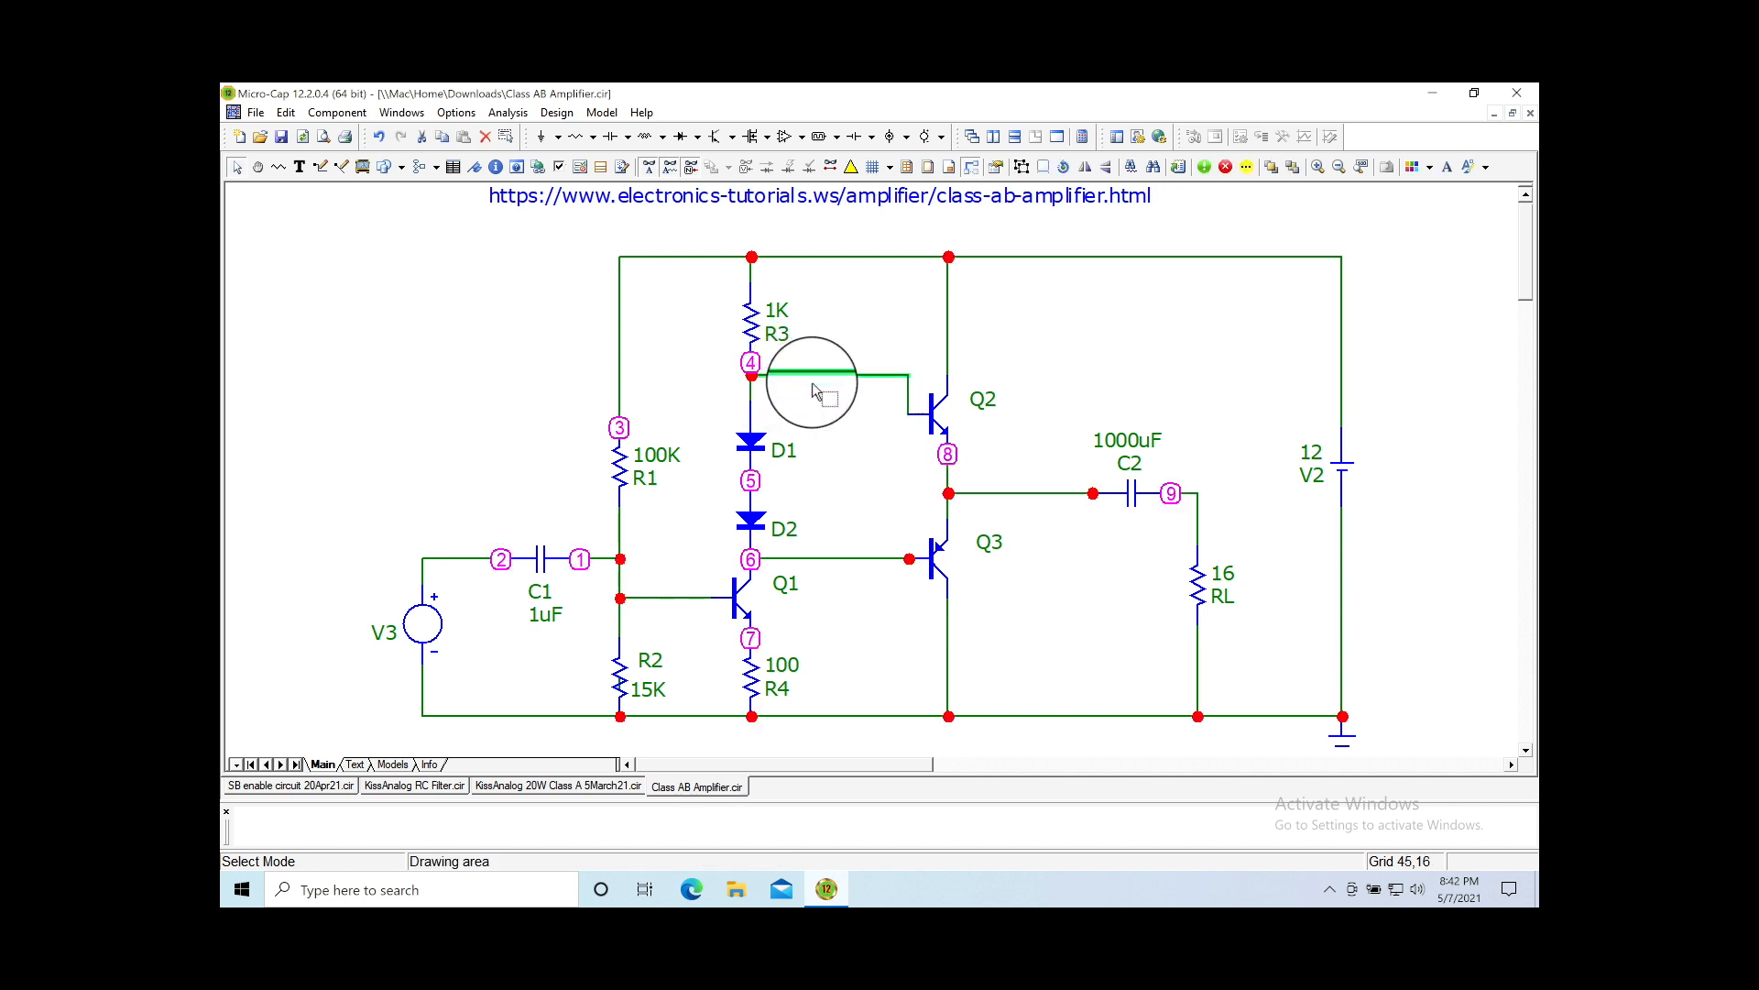
drag(816, 379, 818, 386)
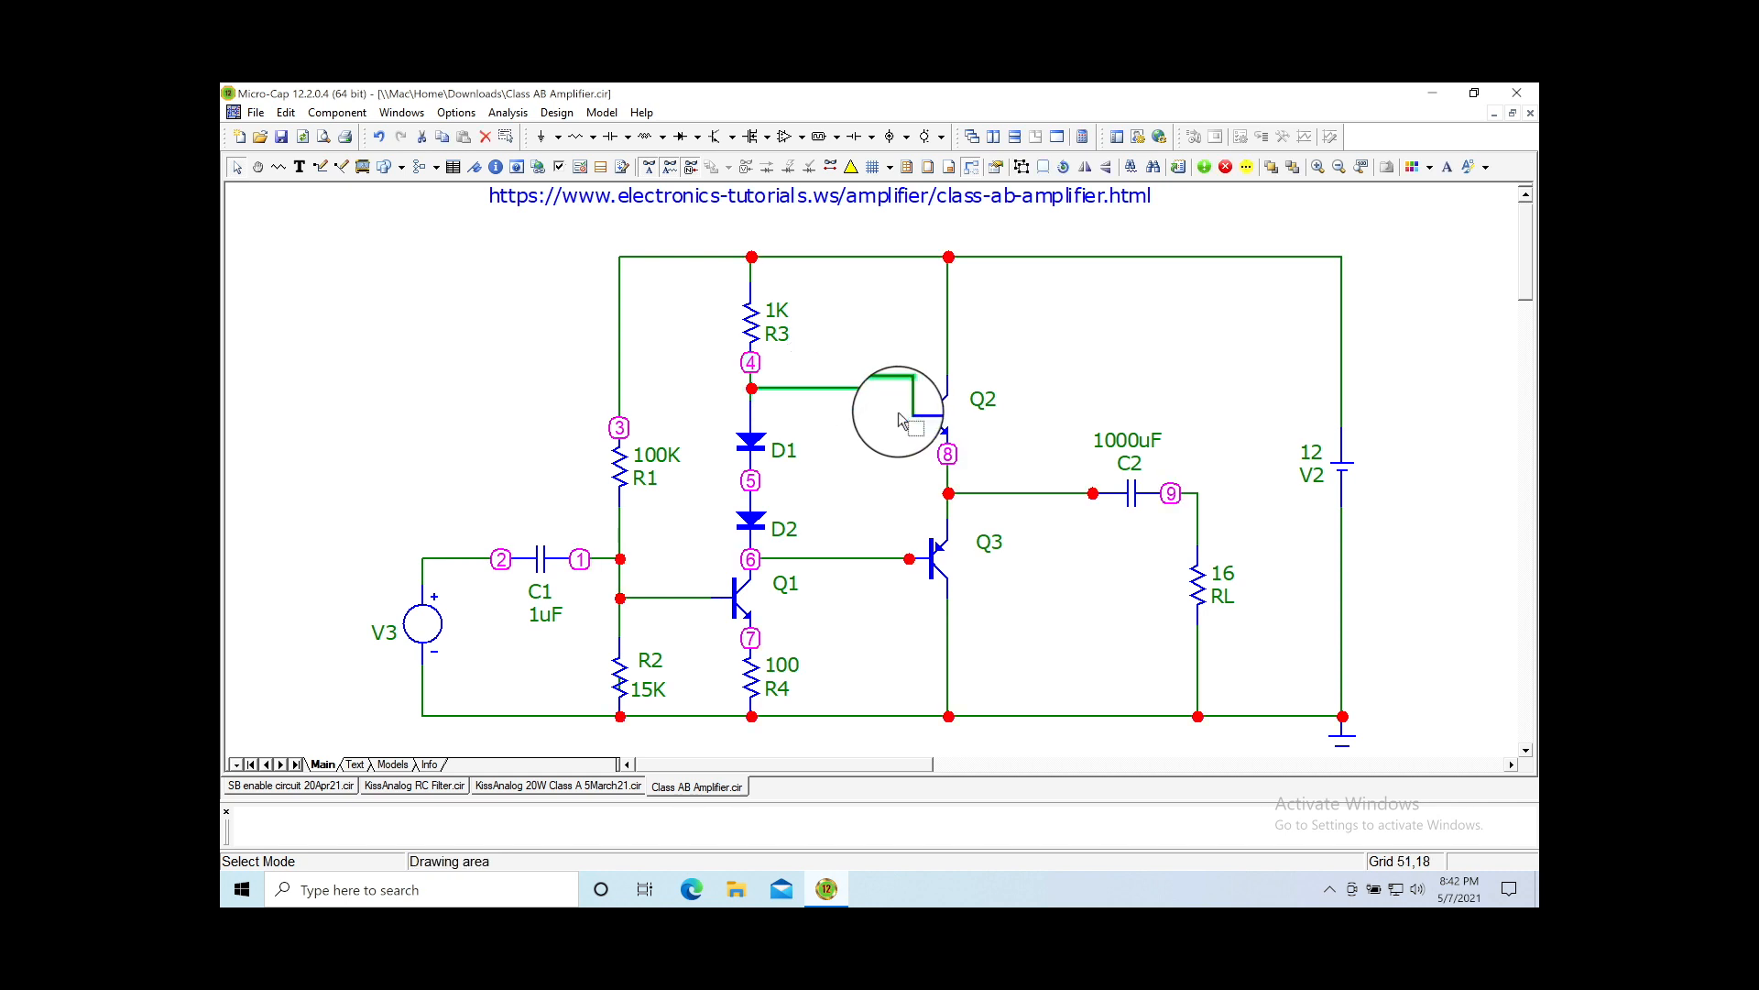
drag(935, 415, 932, 390)
click(877, 474)
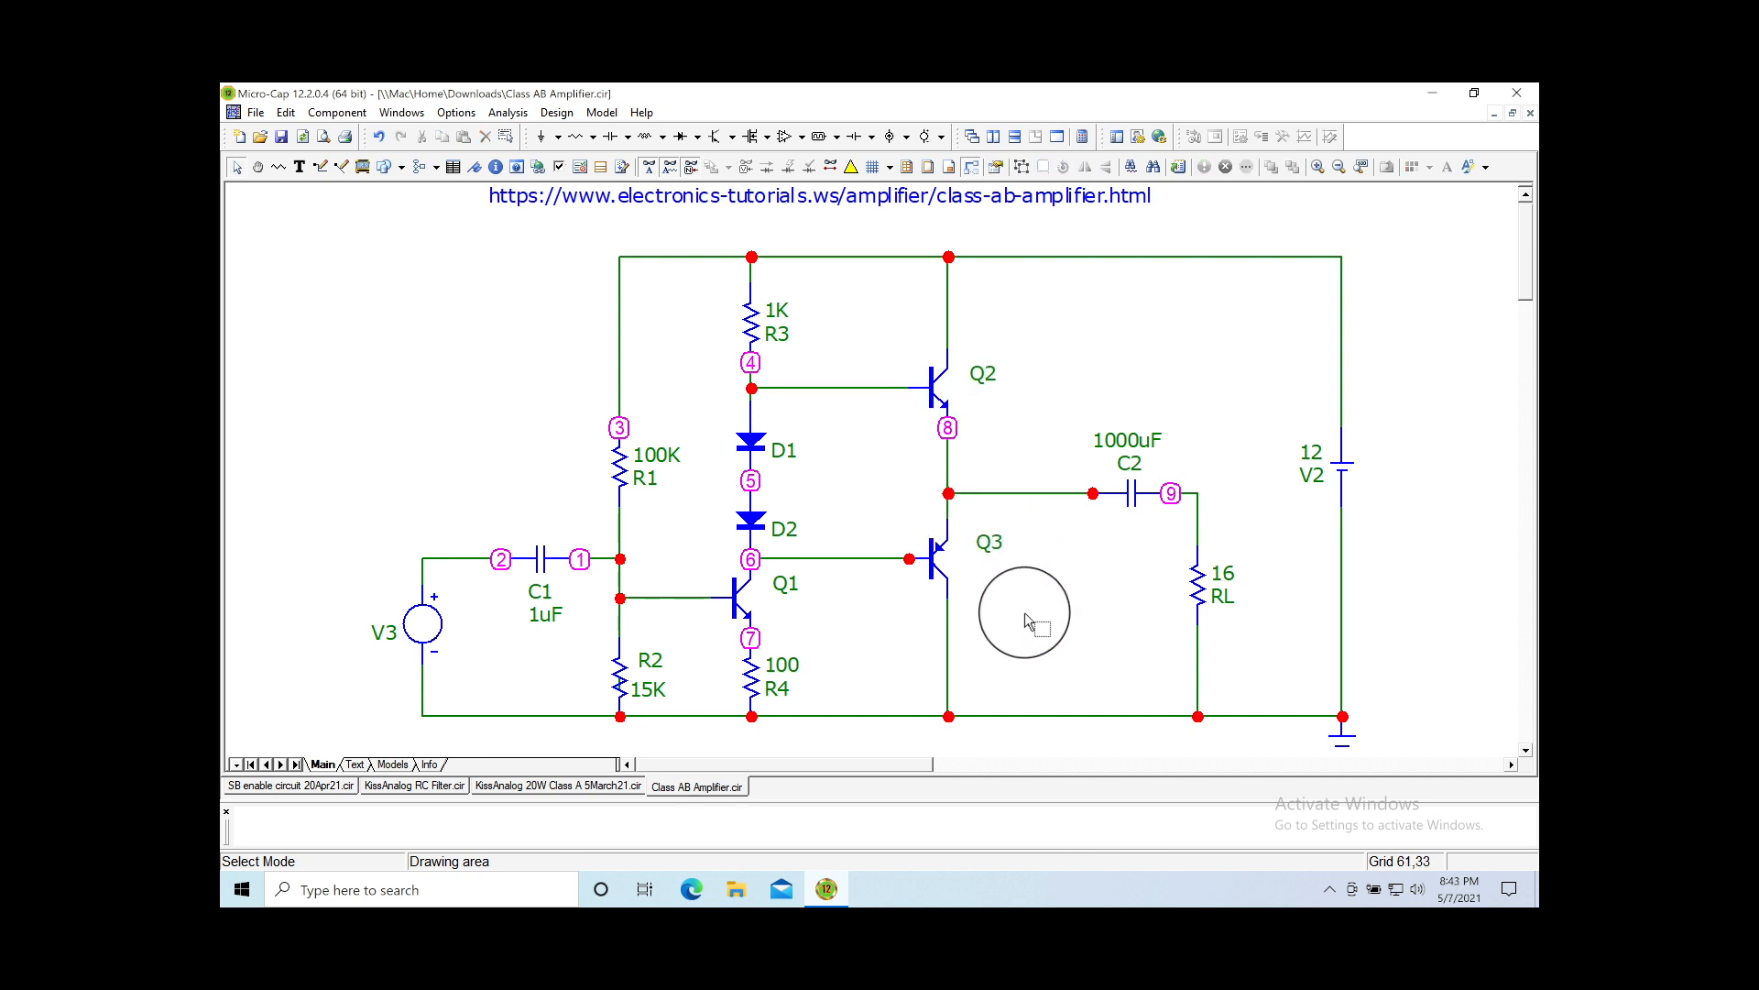
Step: Highlight the node 6 net and nudge diode D1 up one grid step
click(751, 561)
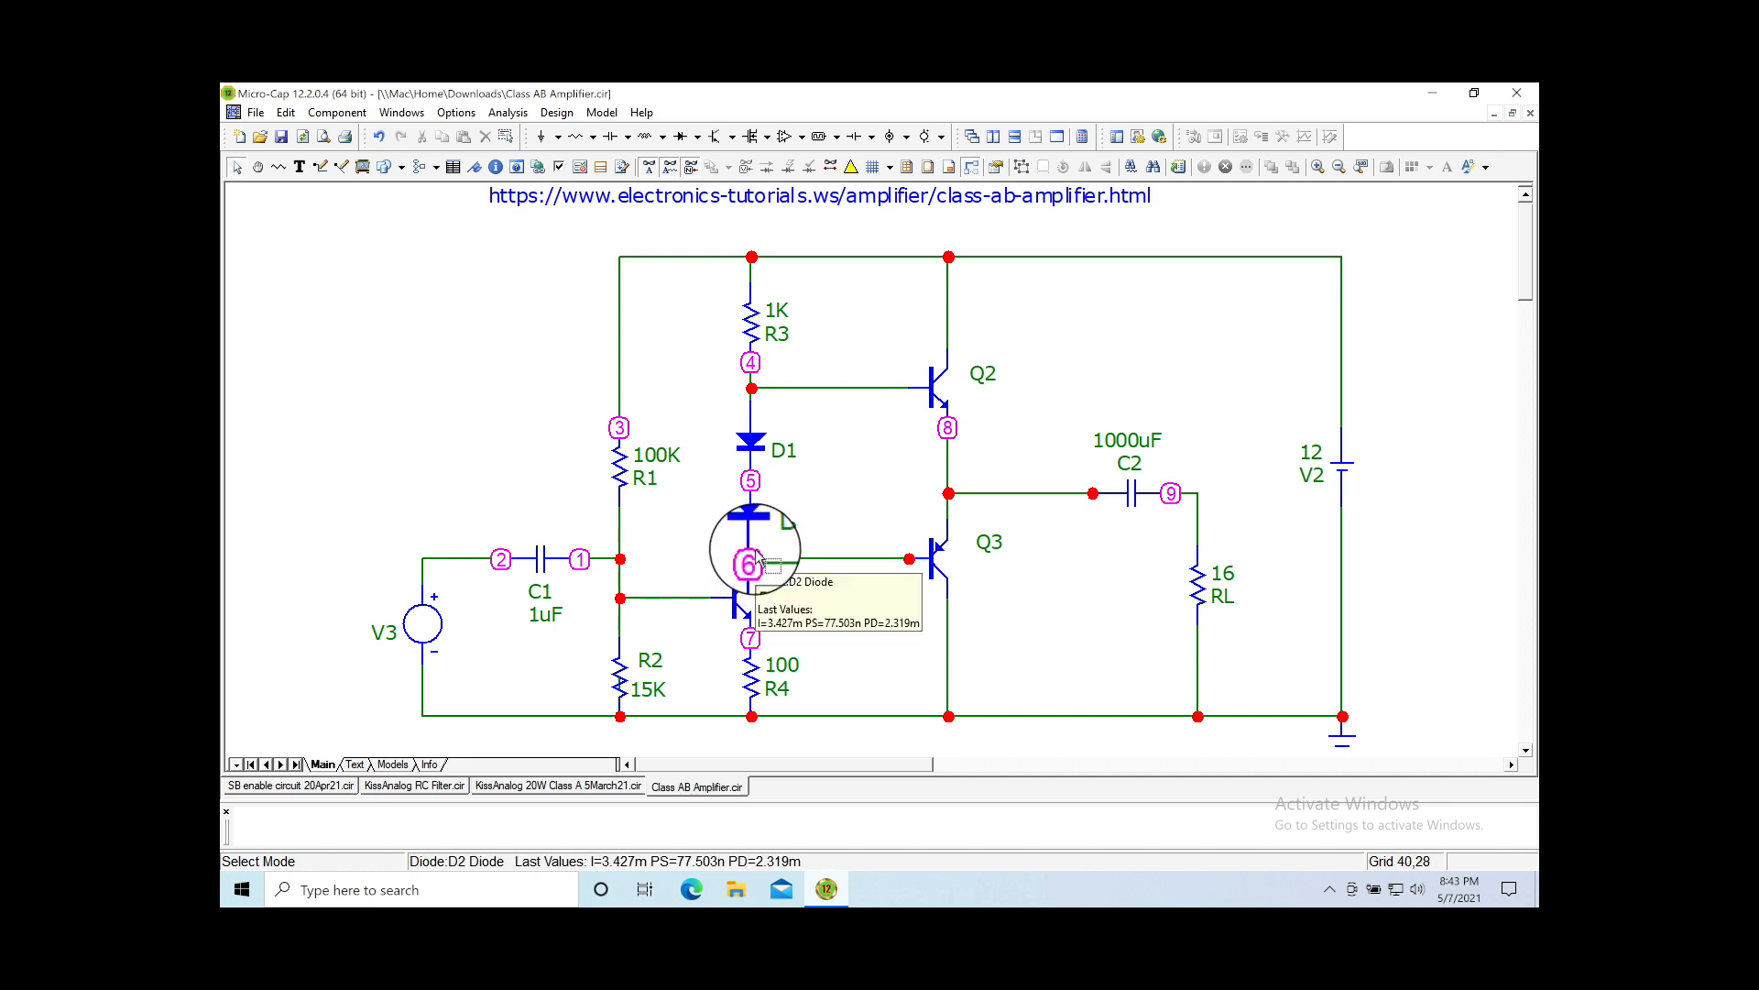
mouse_move(754, 560)
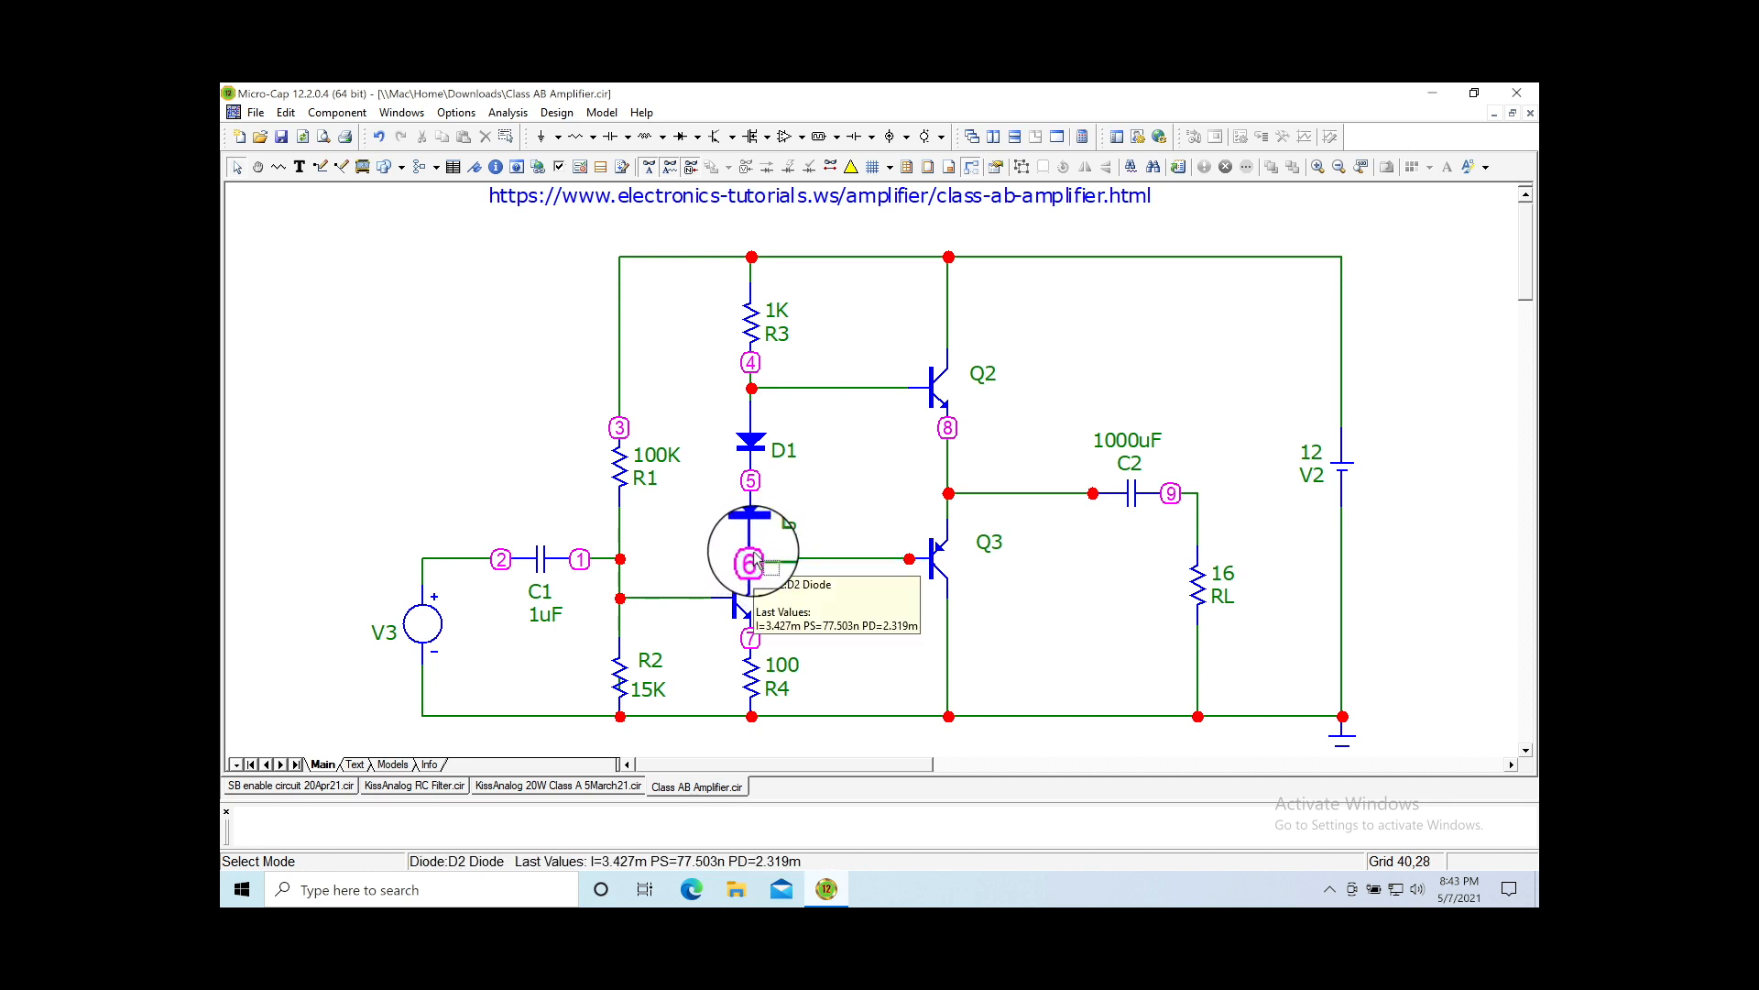
click(756, 460)
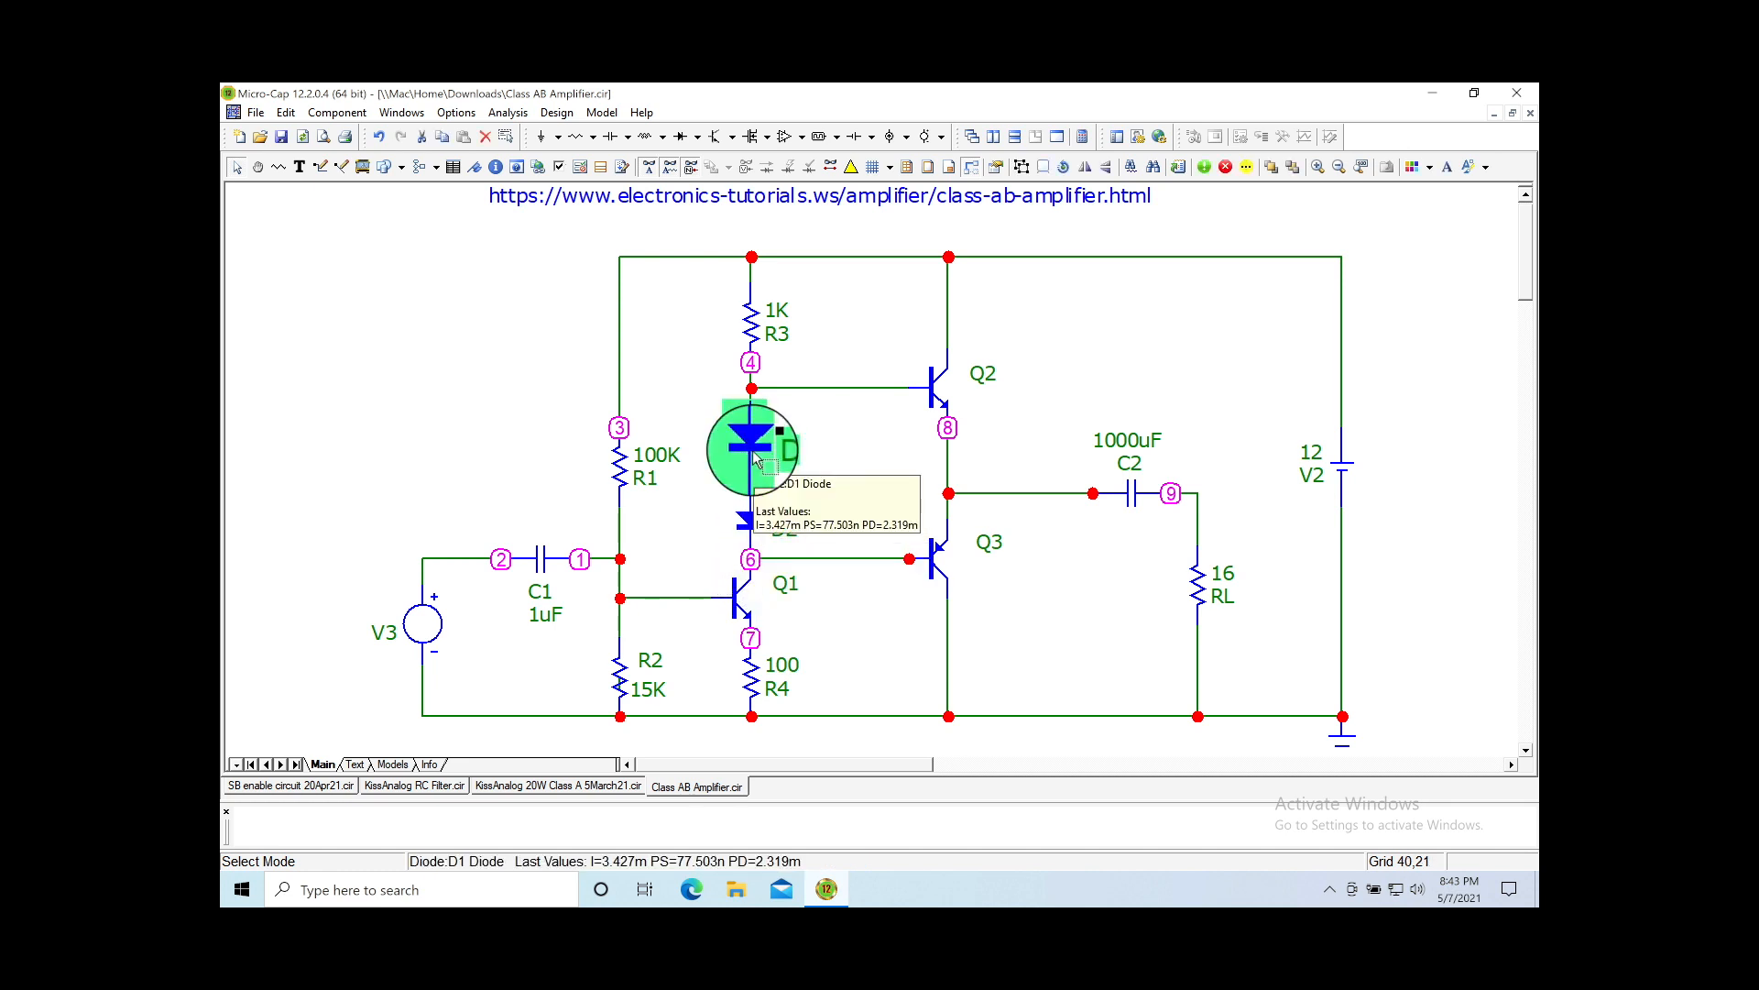
drag(751, 339, 751, 319)
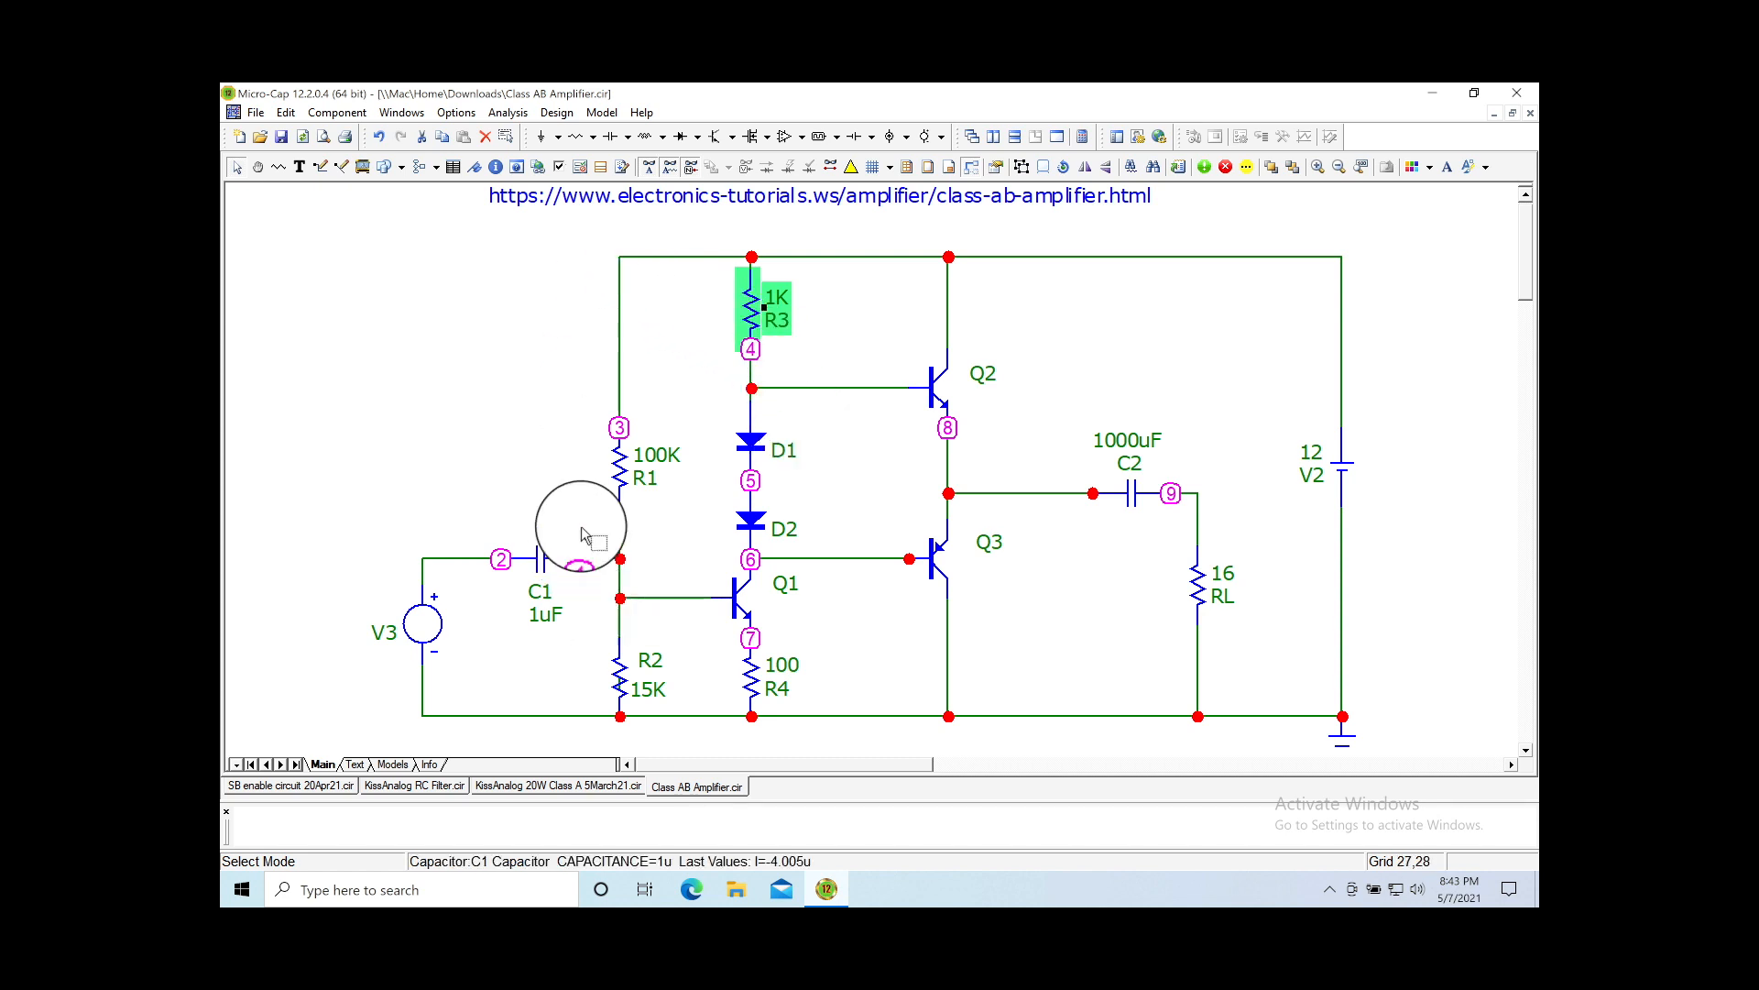
Step: Box-select the upper half of the circuit and move it up
drag(509, 237, 1412, 506)
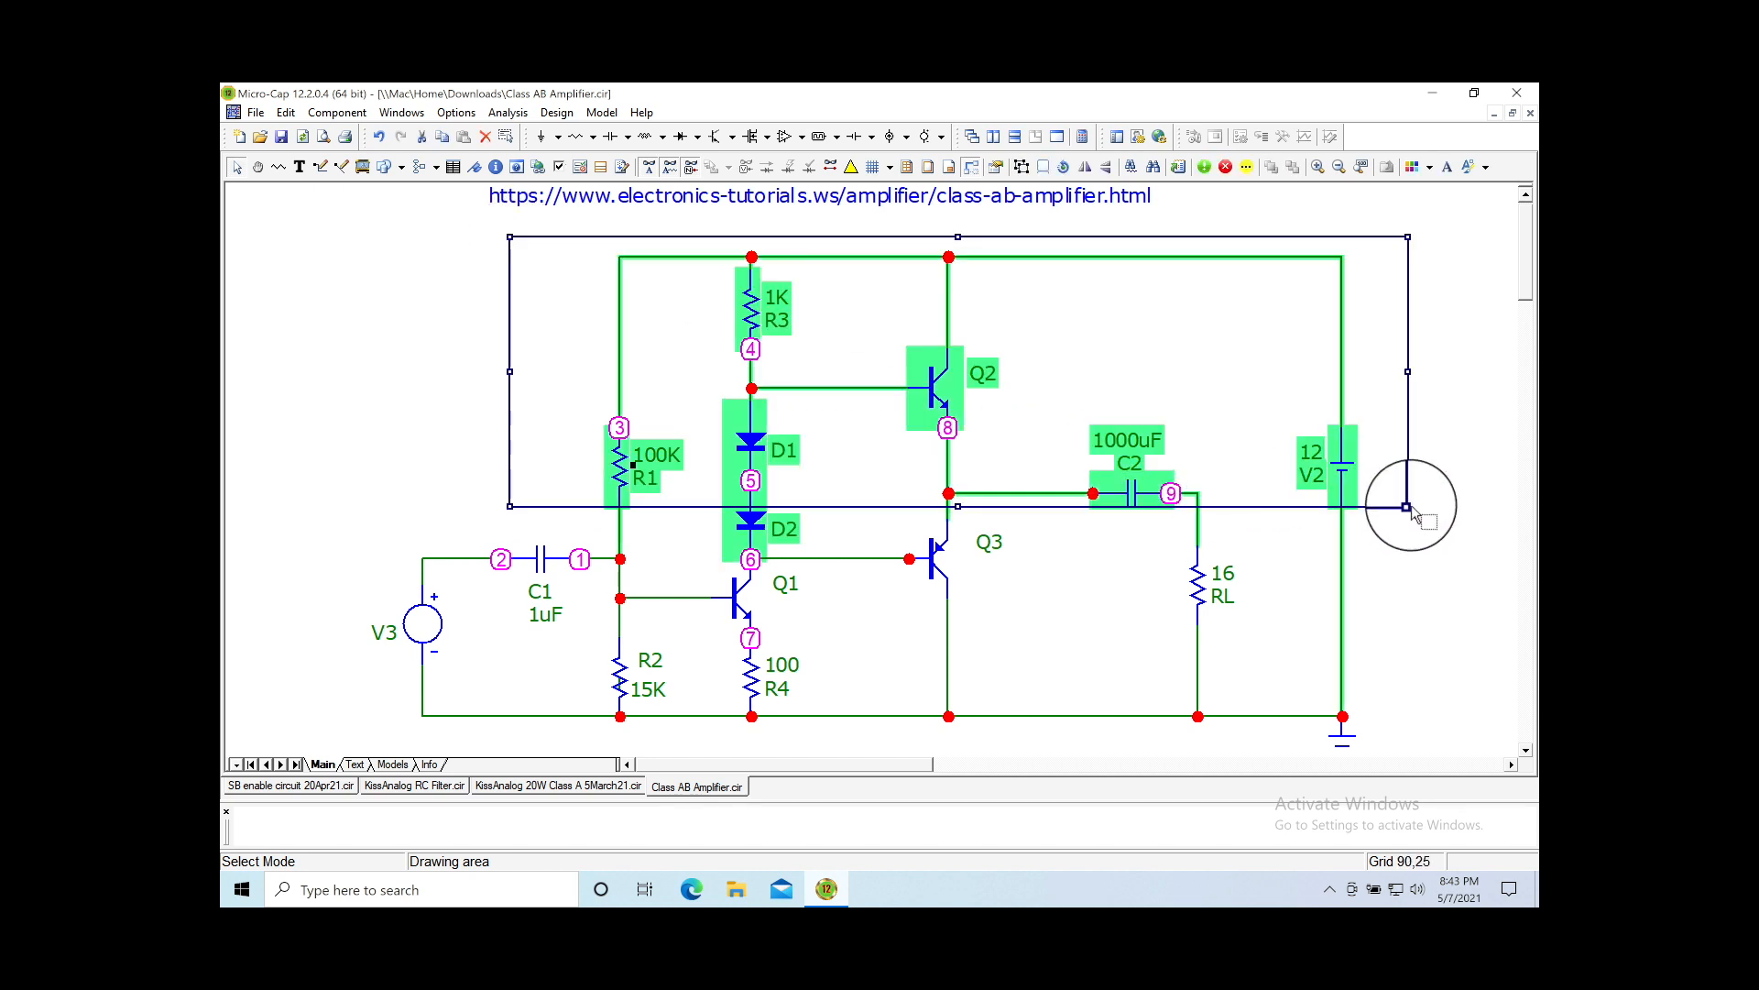
click(939, 392)
drag(933, 389, 933, 370)
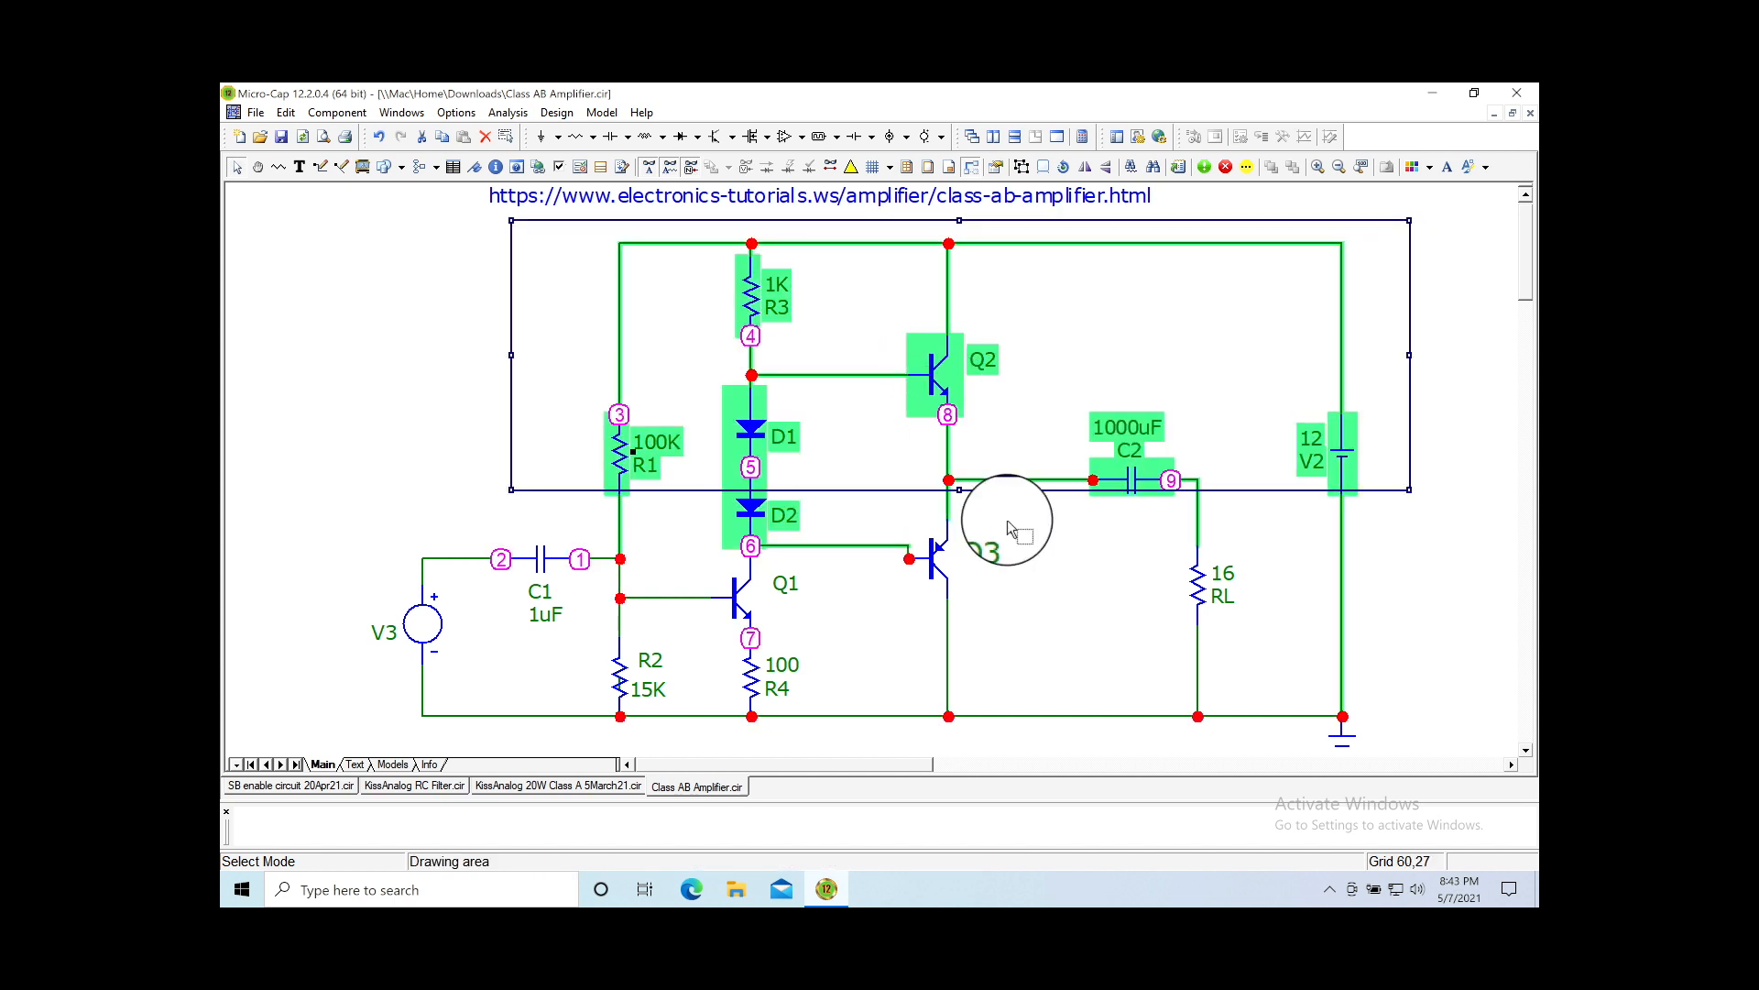
click(1048, 594)
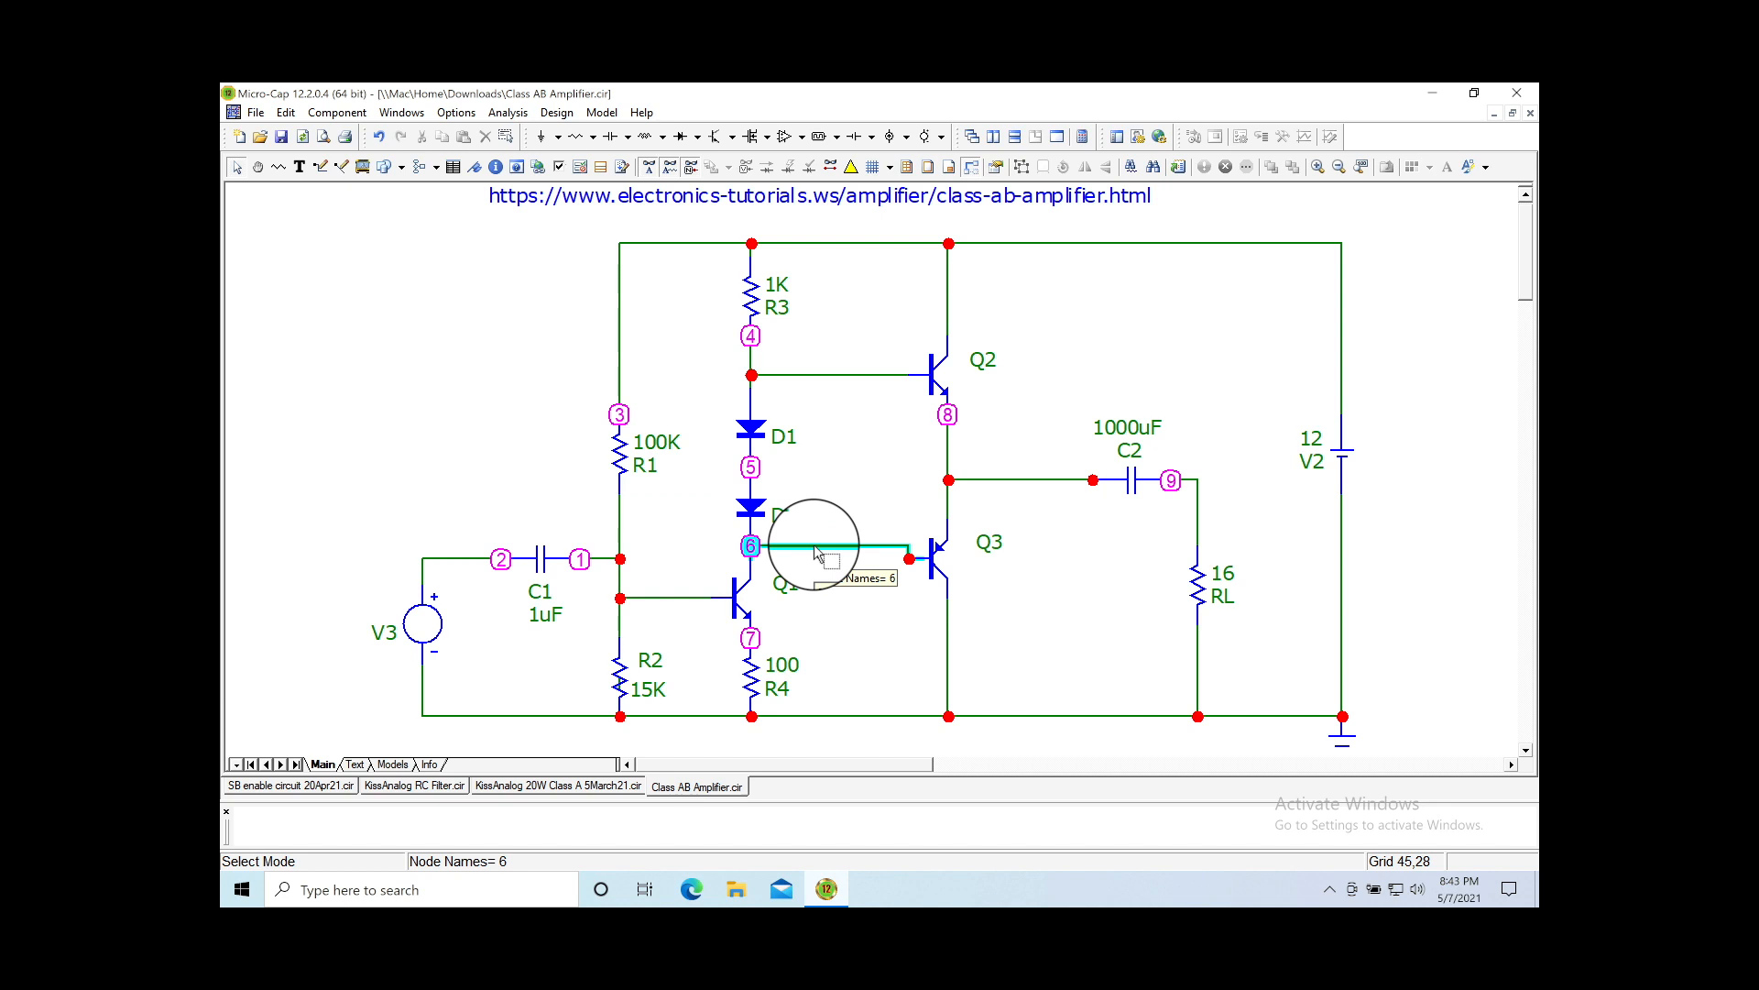
Step: Move transistor Q2 further up by one grid step
drag(934, 553, 942, 560)
click(753, 438)
click(750, 428)
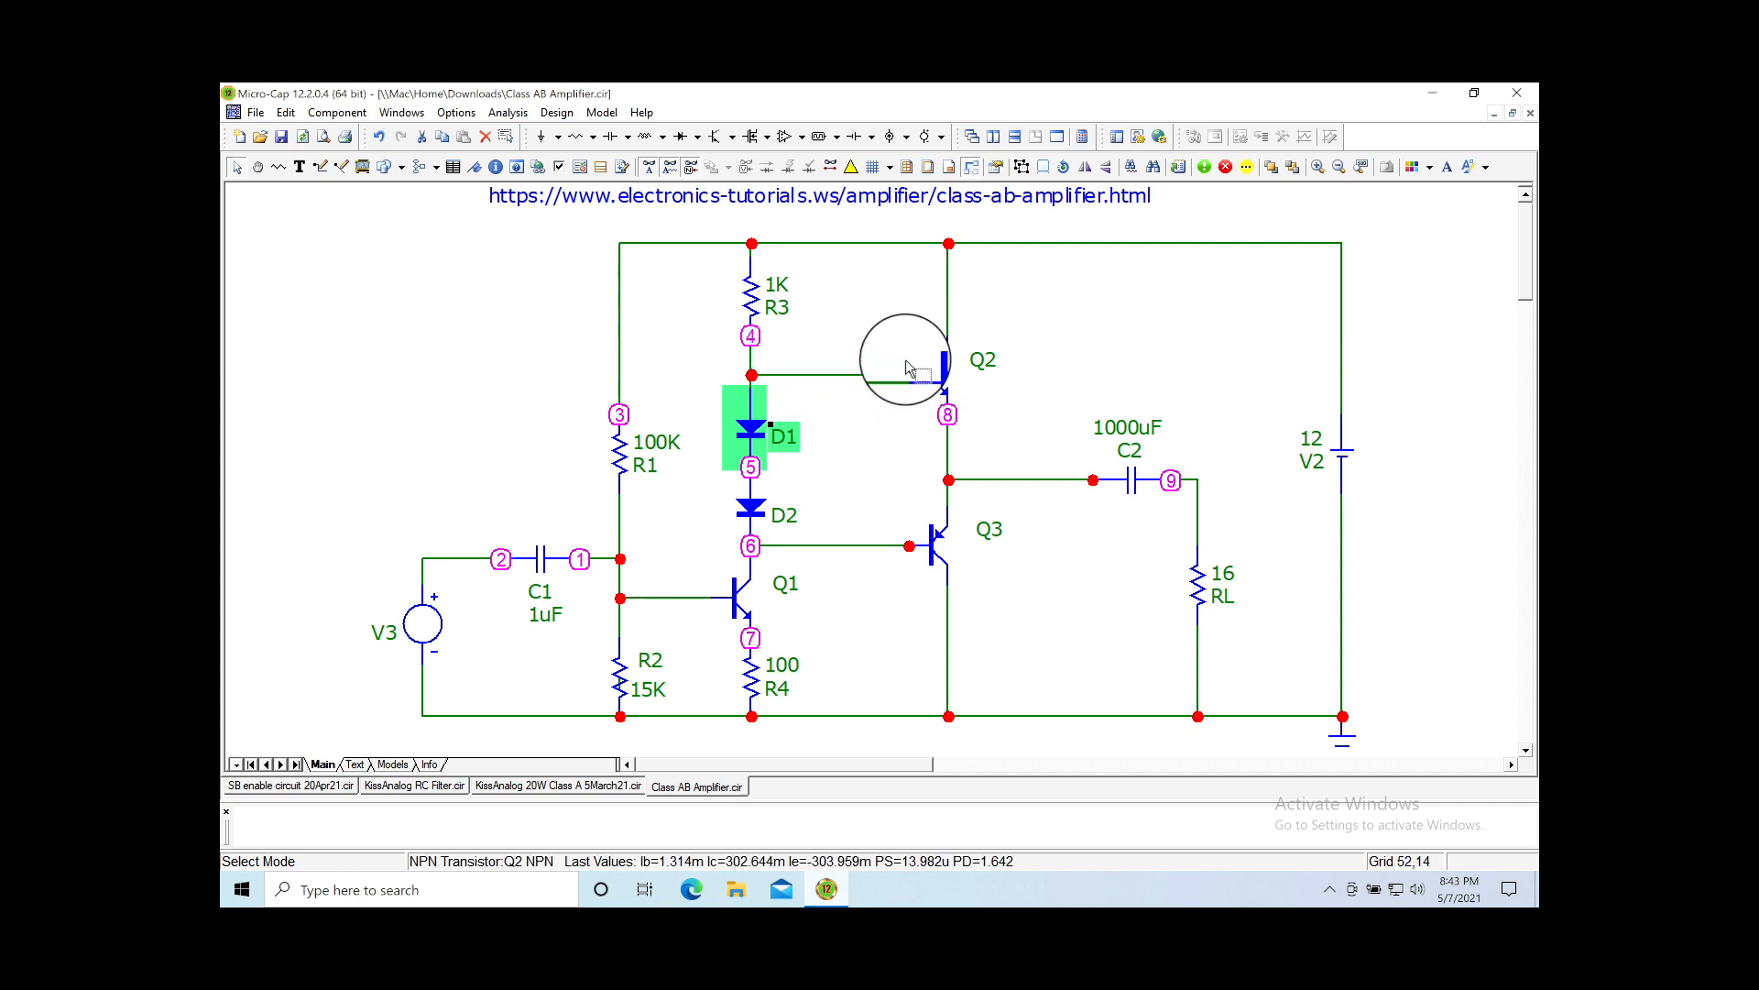
click(872, 341)
drag(948, 419, 975, 437)
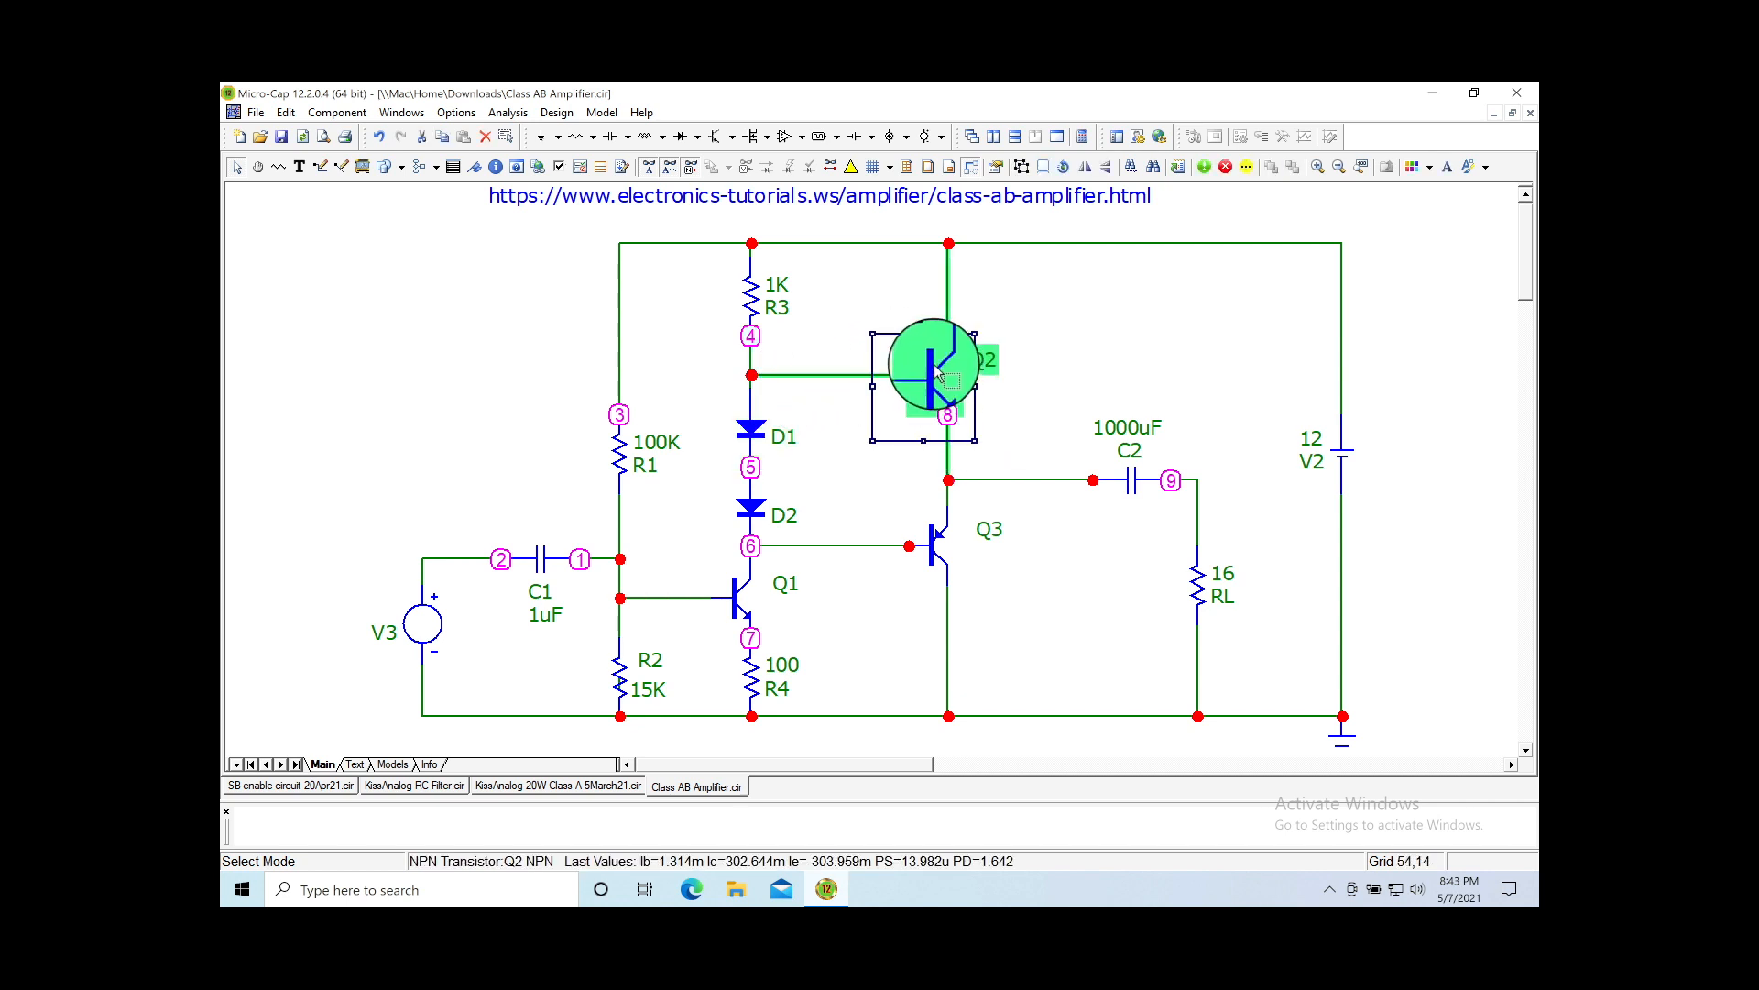
drag(931, 373, 930, 360)
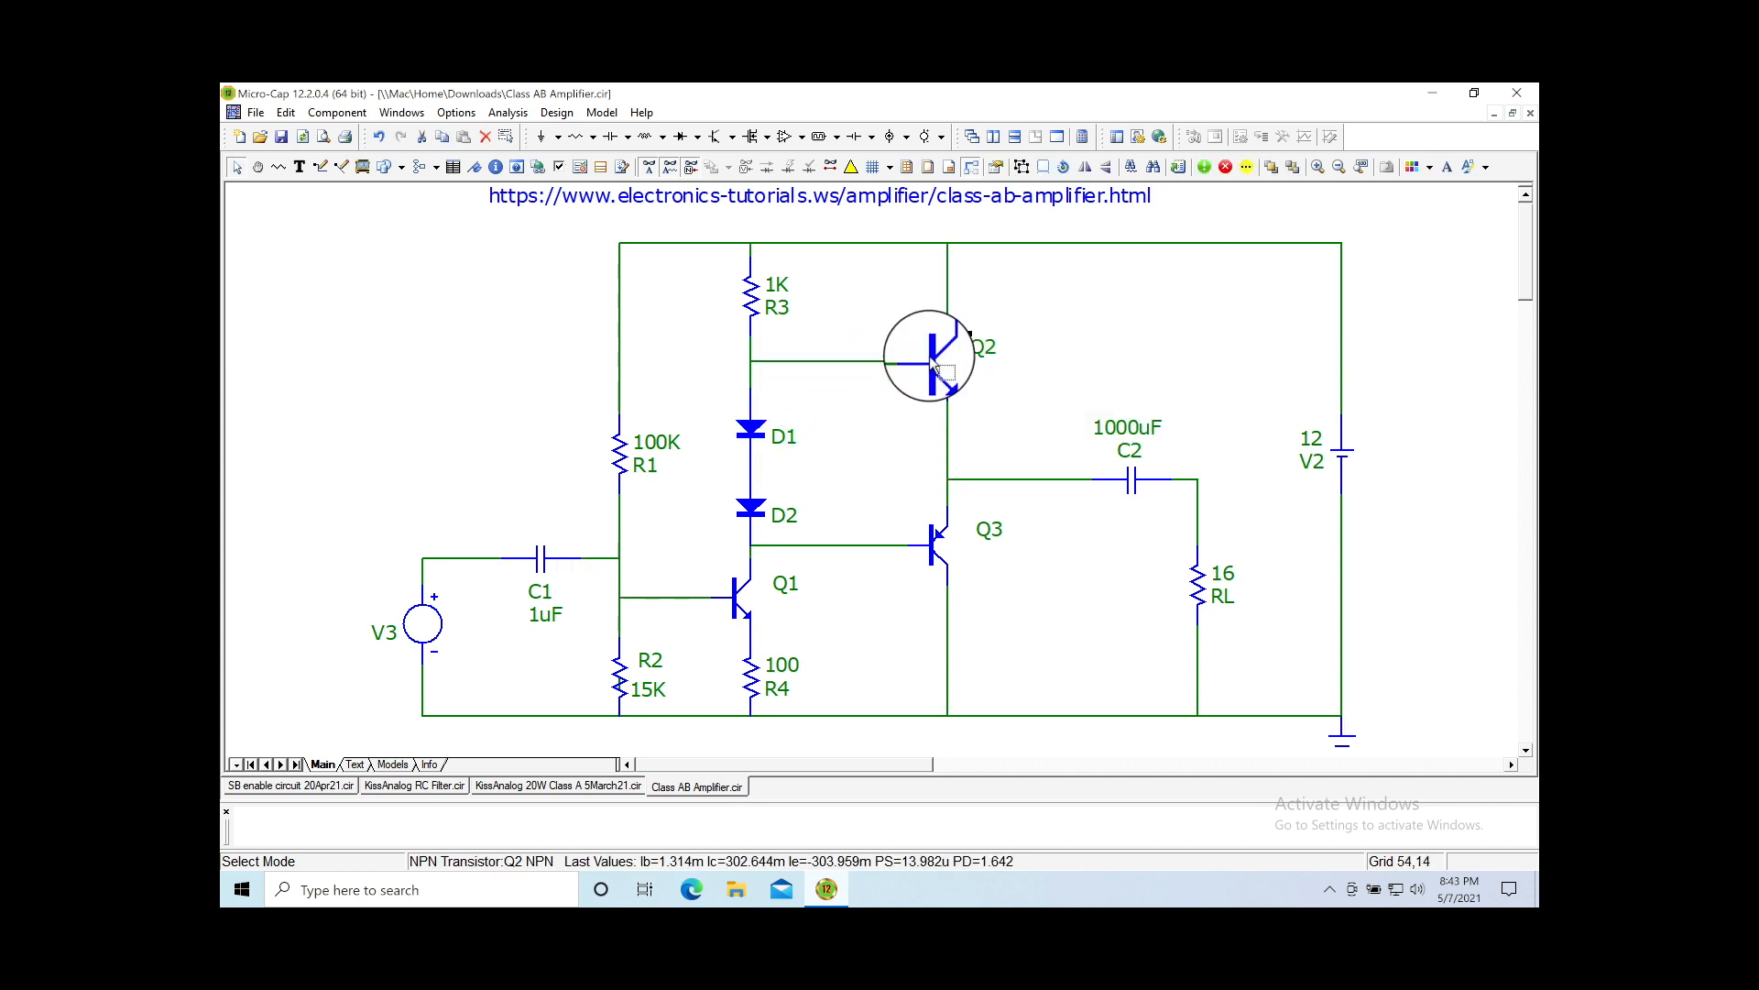
Step: Move diode D2 up toward D1
click(752, 433)
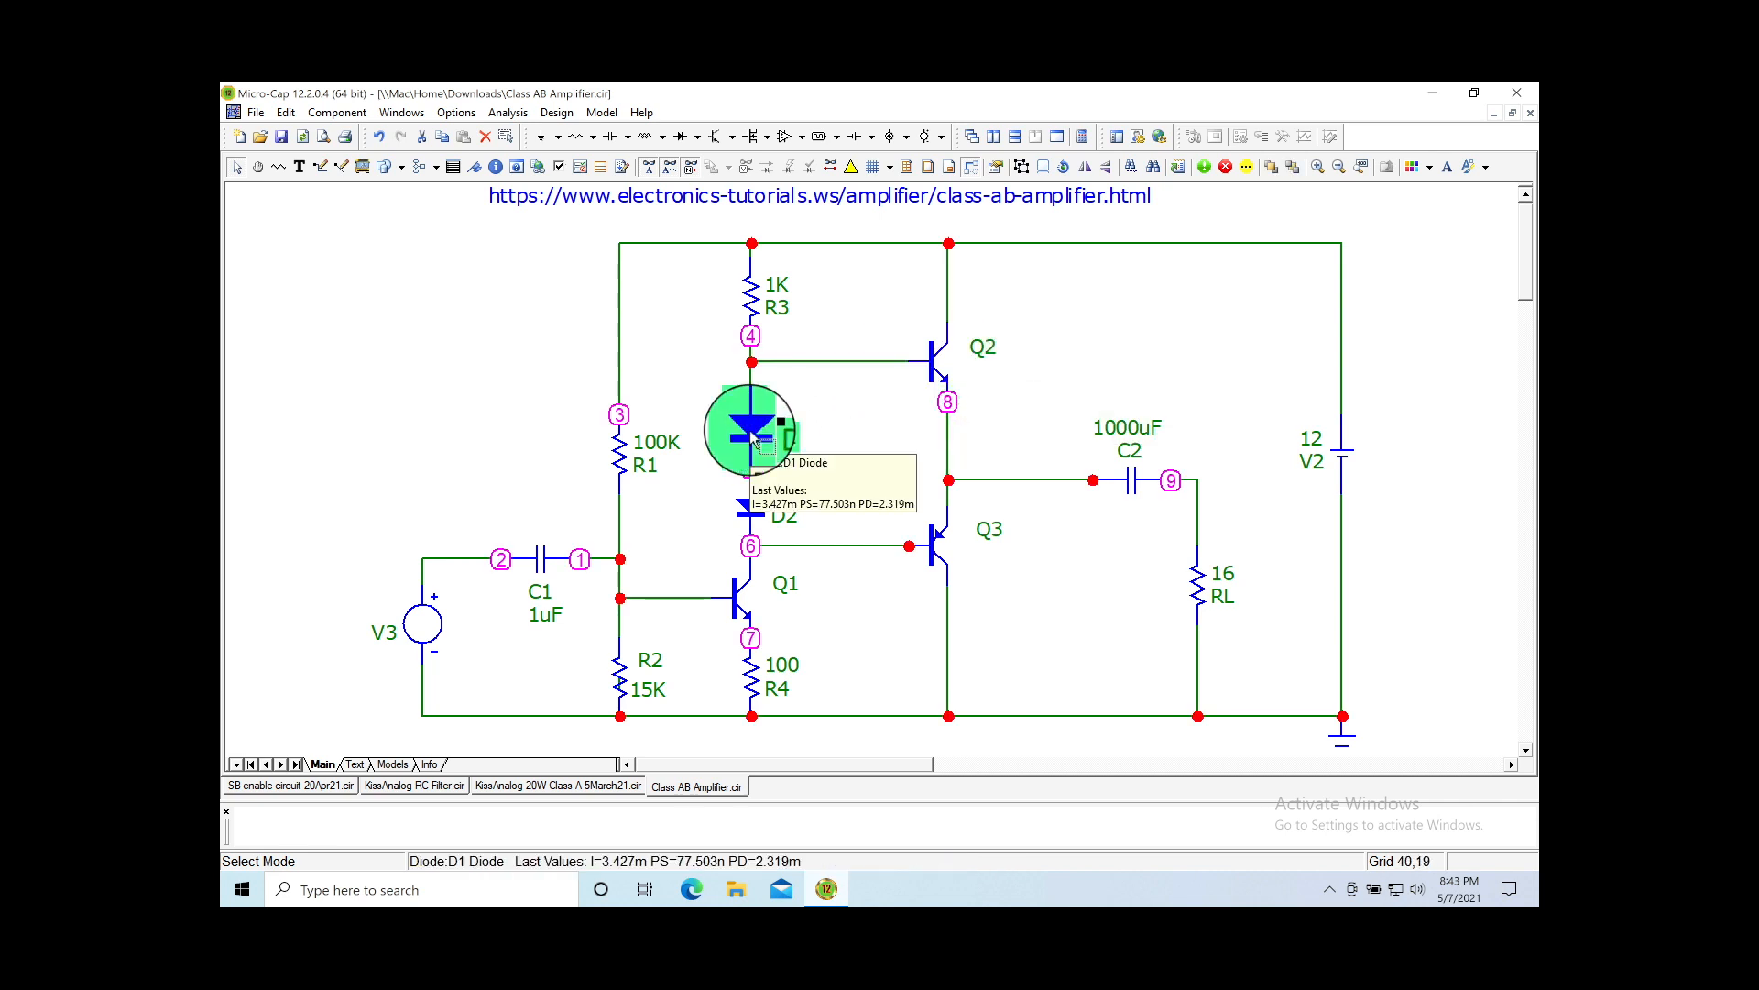
click(753, 428)
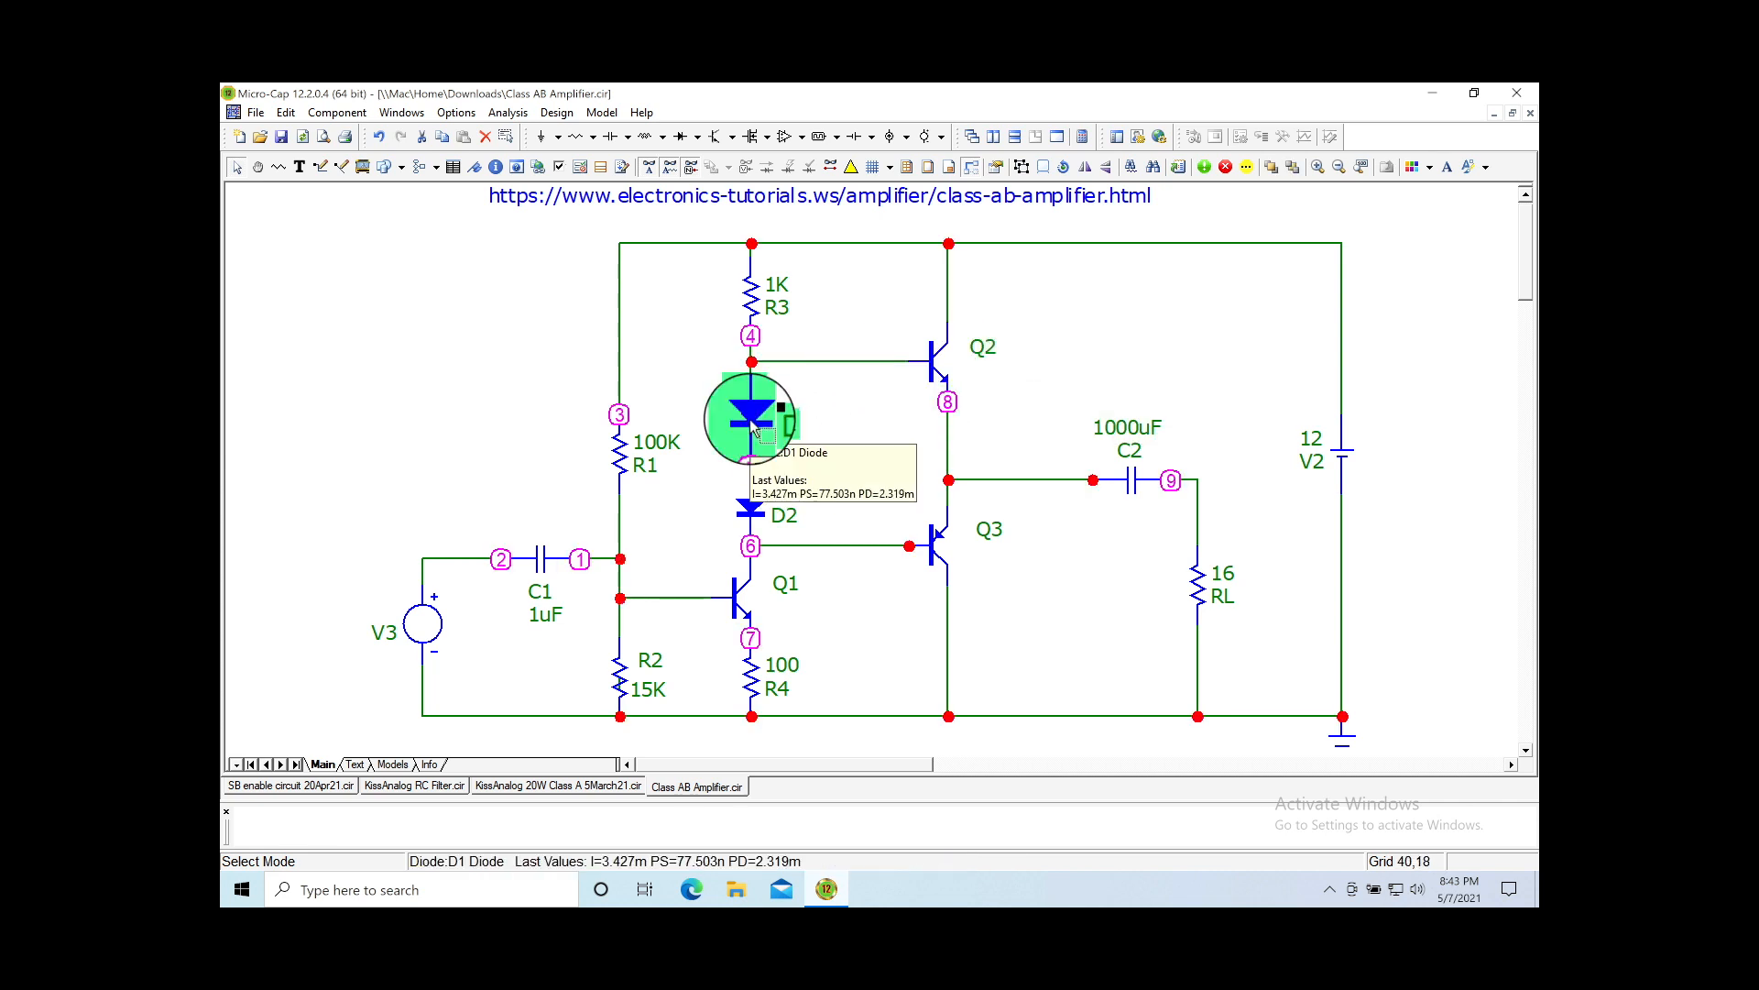
click(762, 515)
mouse_move(763, 515)
mouse_down()
mouse_move(808, 495)
mouse_move(762, 497)
mouse_move(795, 553)
mouse_up()
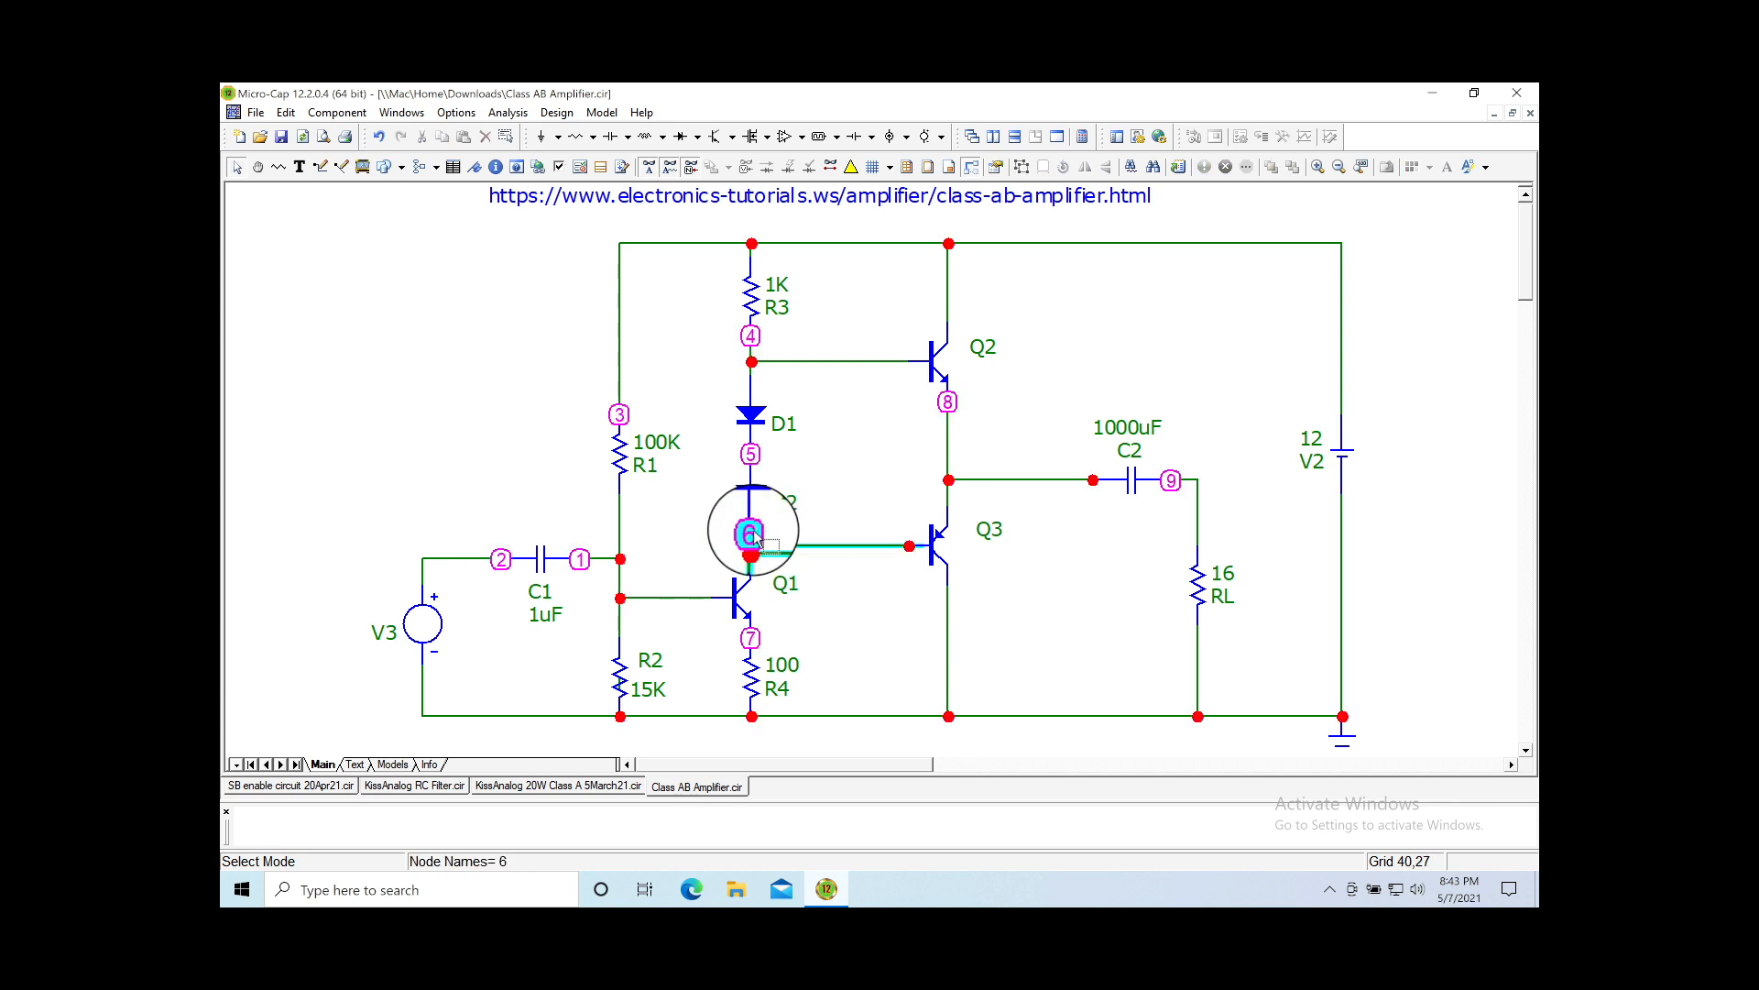
Step: Reposition diode D1 between nodes 4 and 6, with node 5 beside the diodes
mouse_move(736, 539)
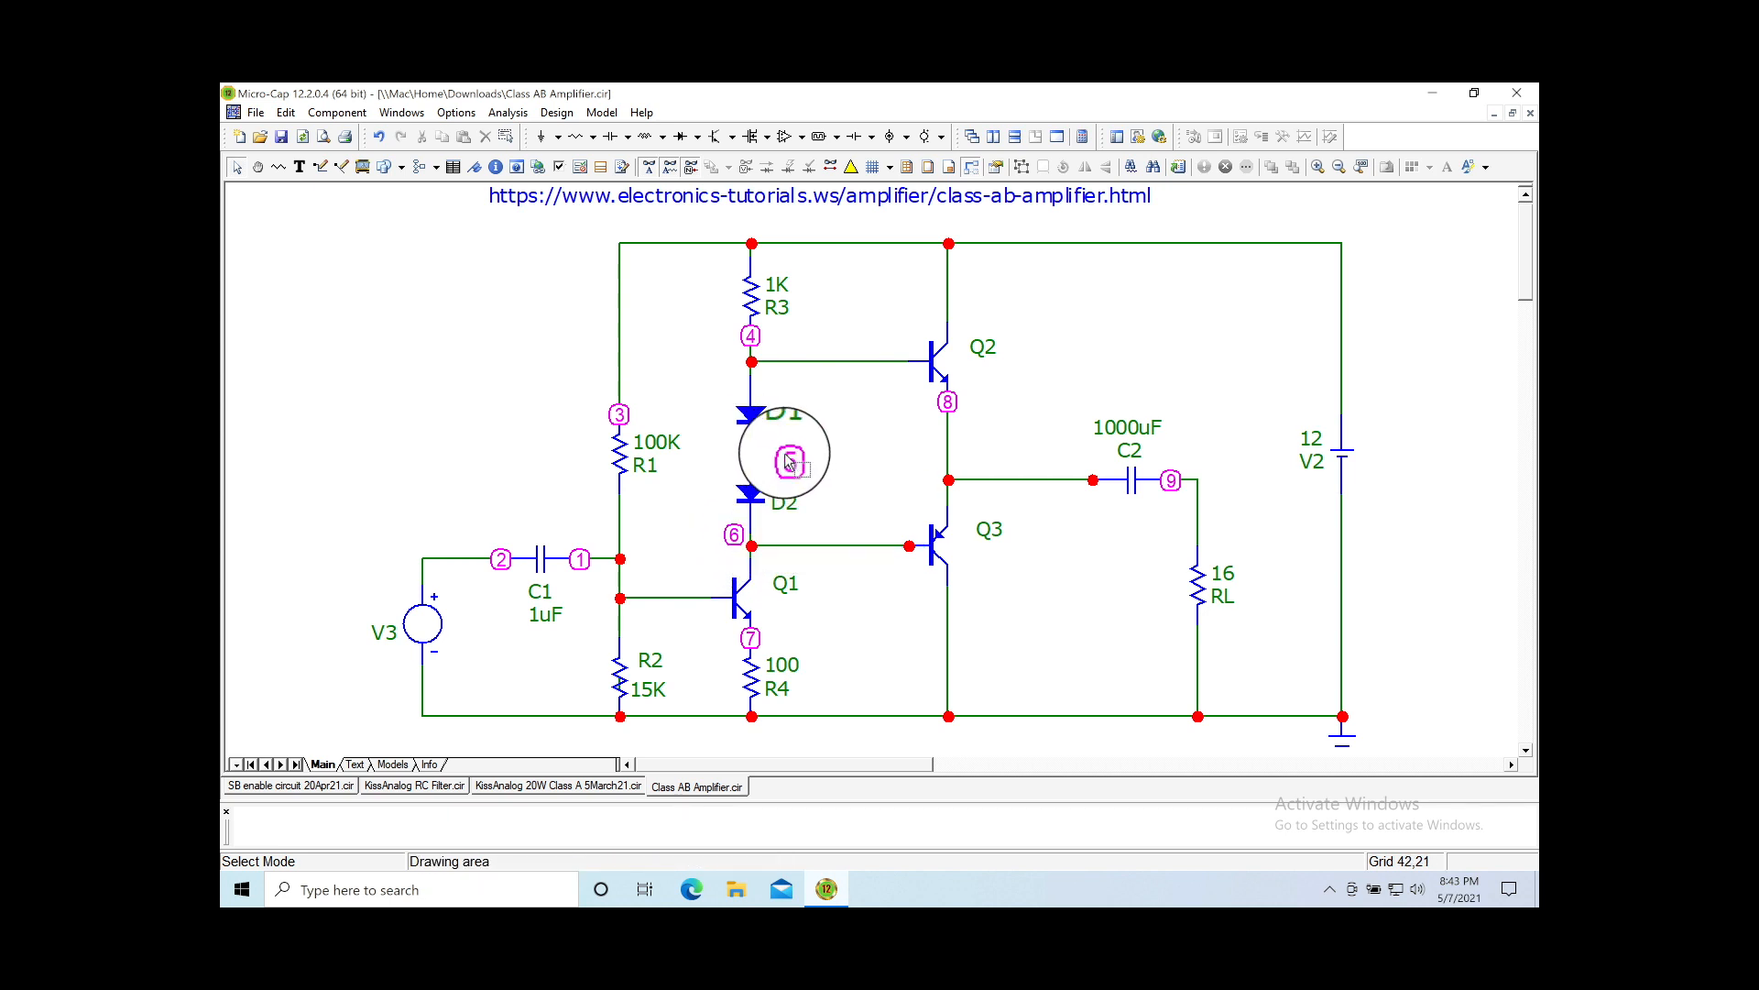
drag(758, 427, 757, 464)
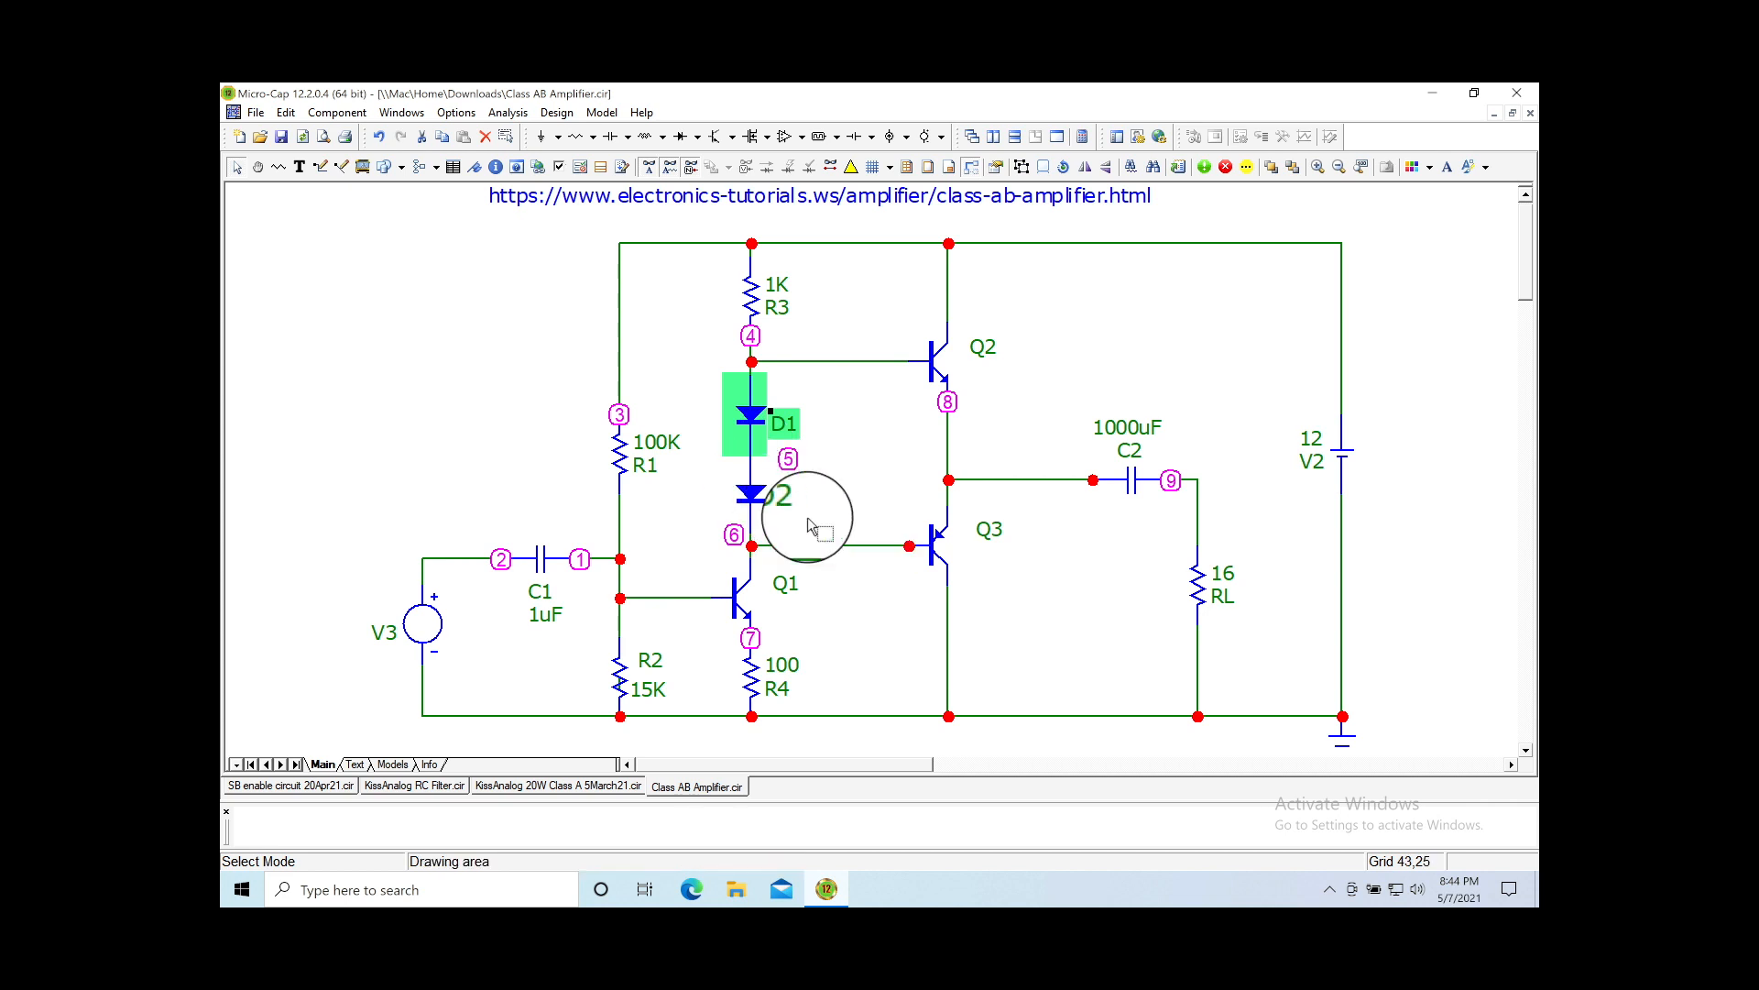
click(887, 649)
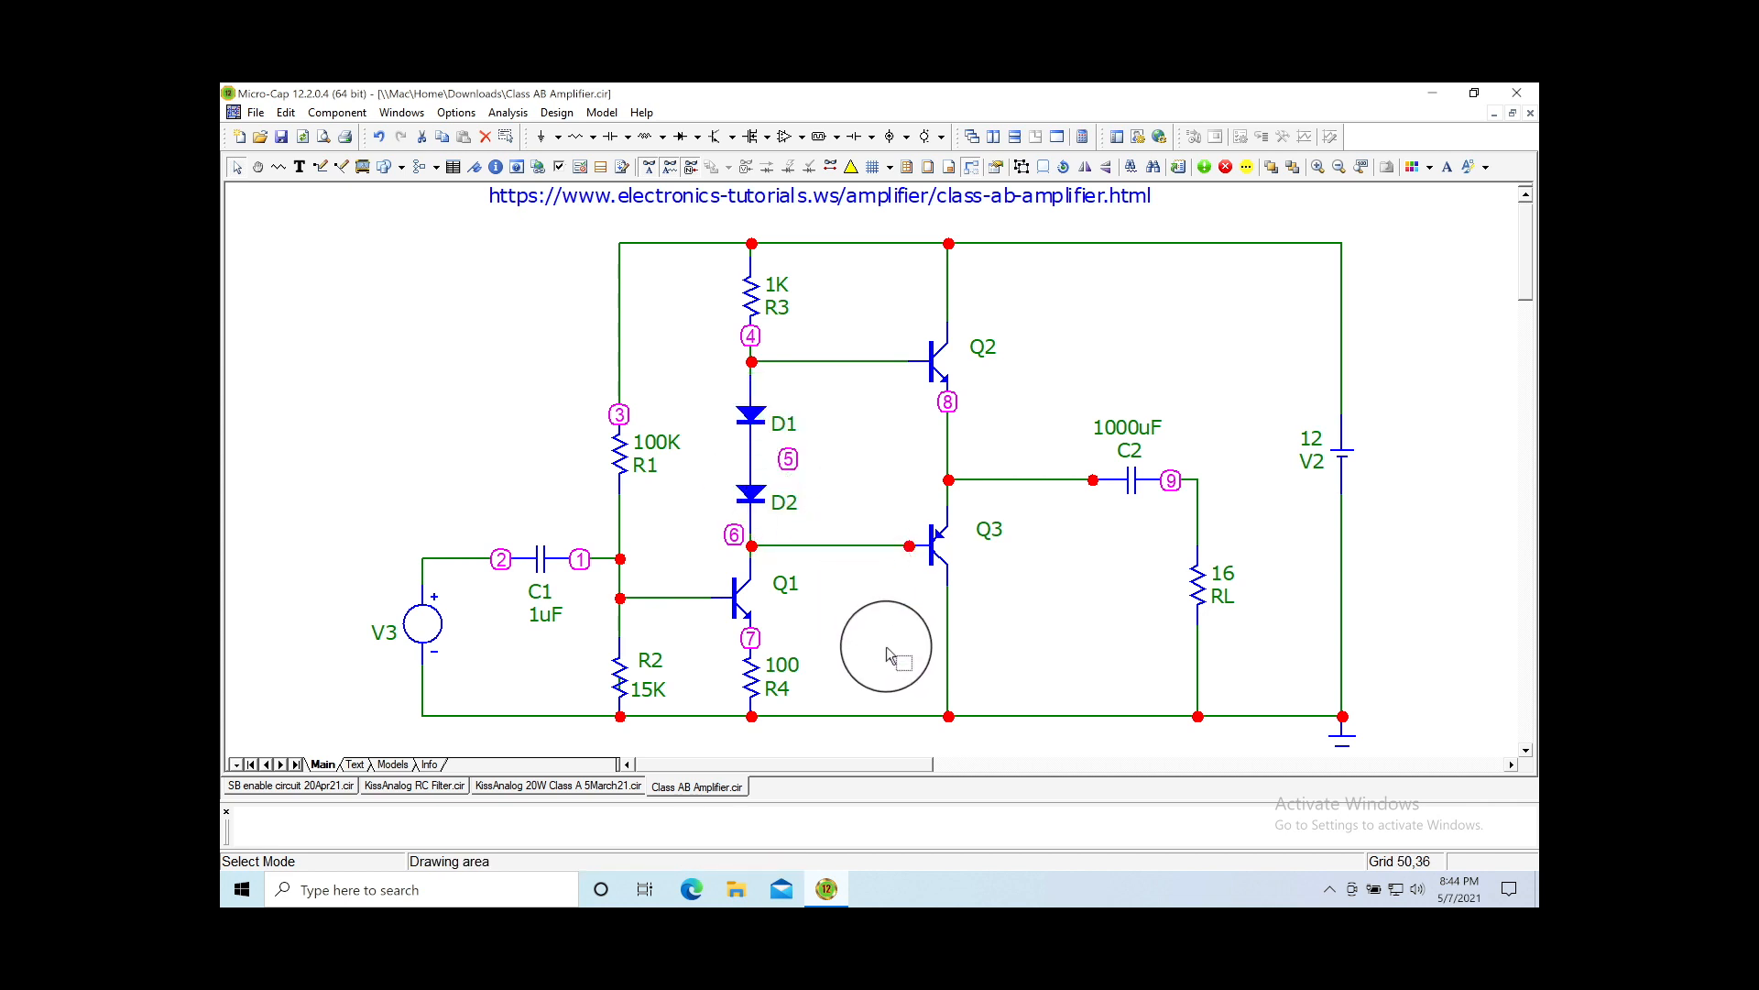
click(750, 363)
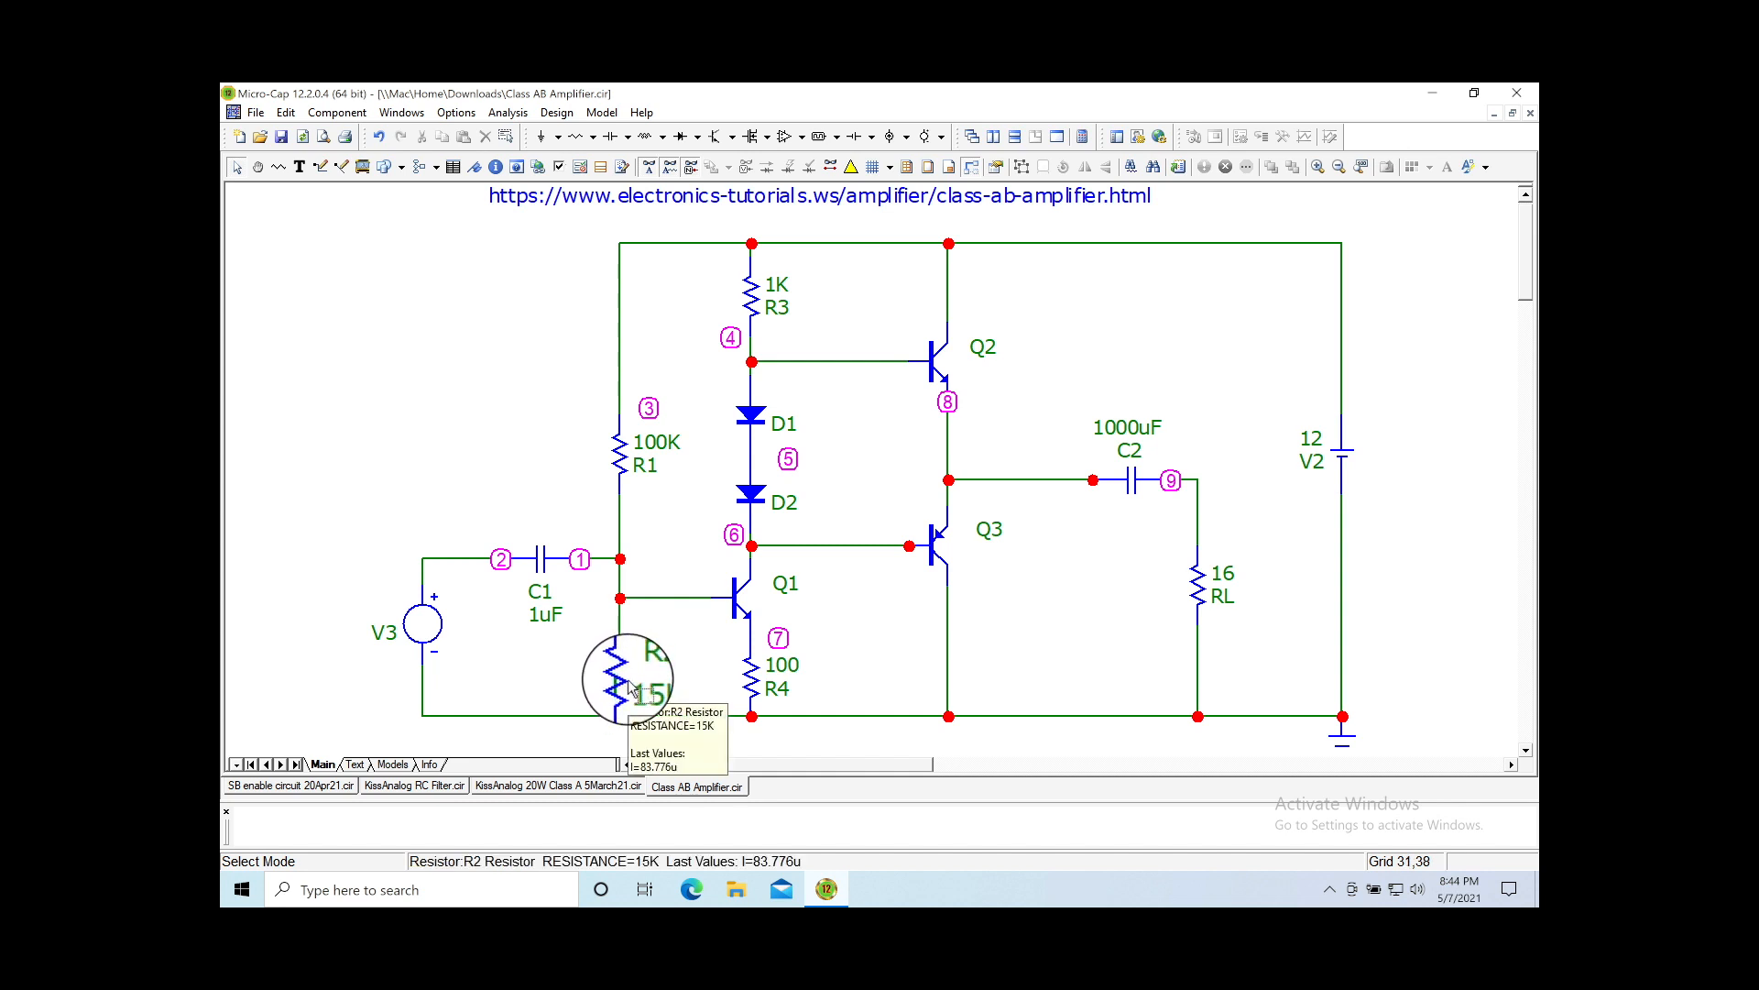
Step: Adjust resistor R2 so Q1's base wires straight across from the R1–R2 junction
drag(630, 687, 663, 693)
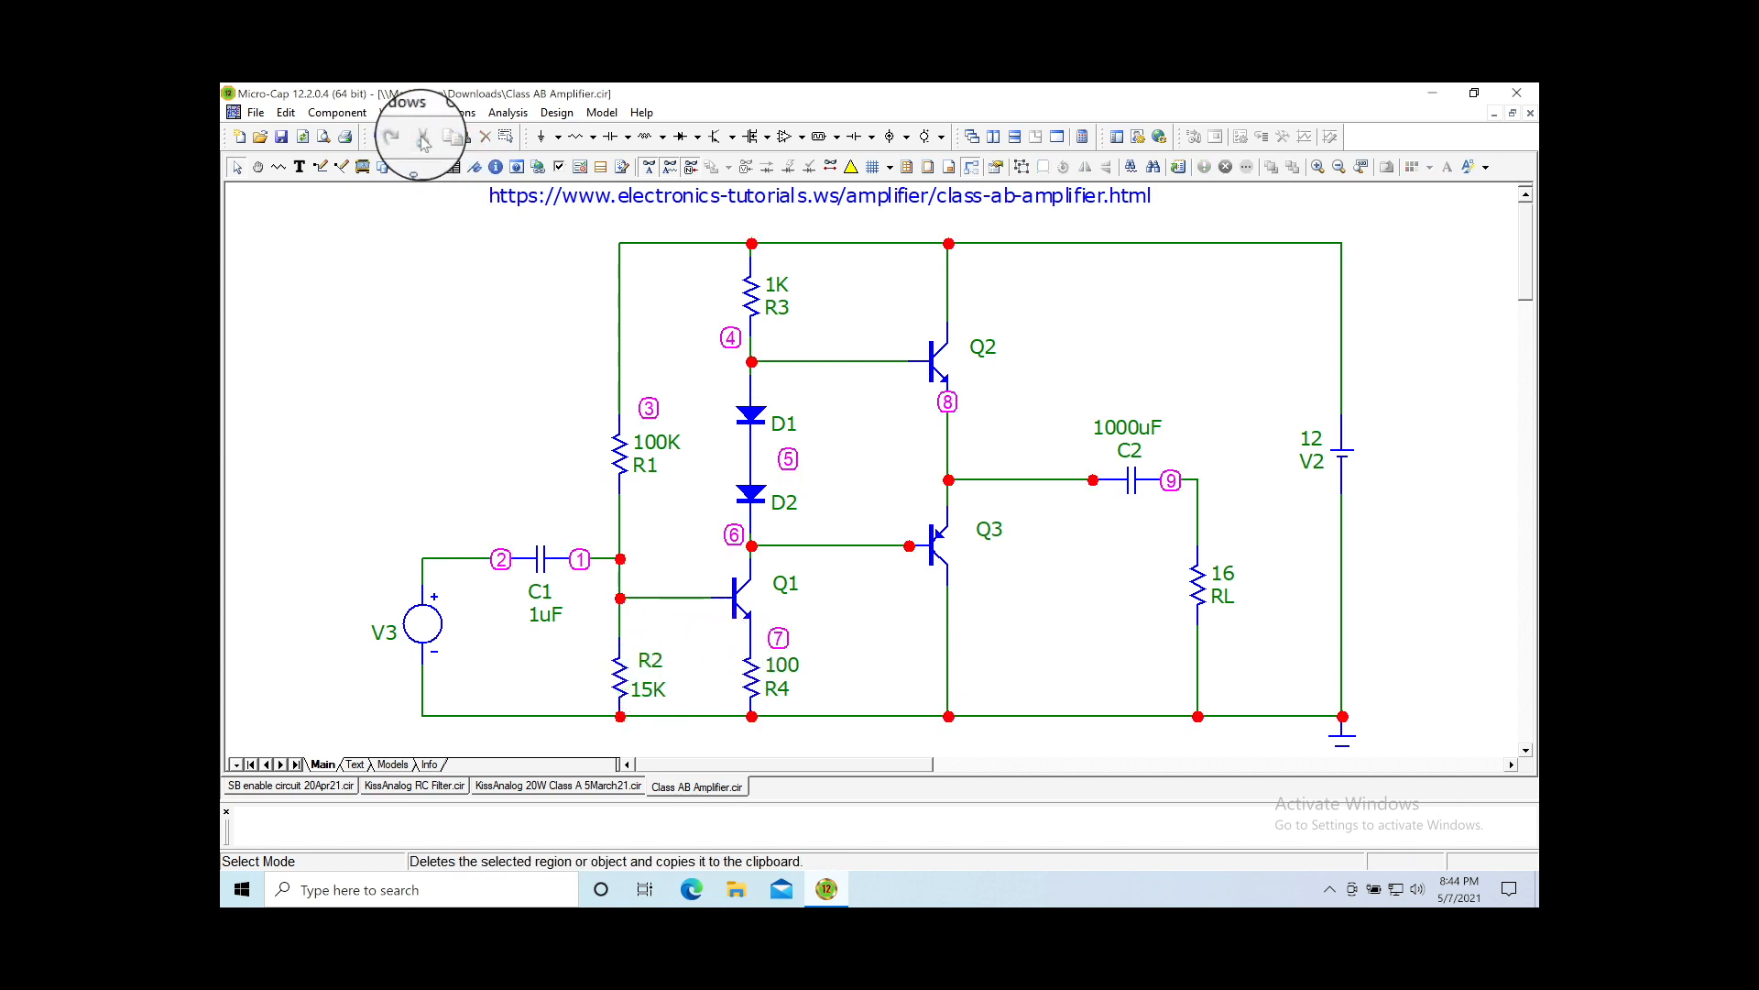
mouse_move(627, 702)
mouse_down()
mouse_move(644, 671)
mouse_move(624, 691)
mouse_up()
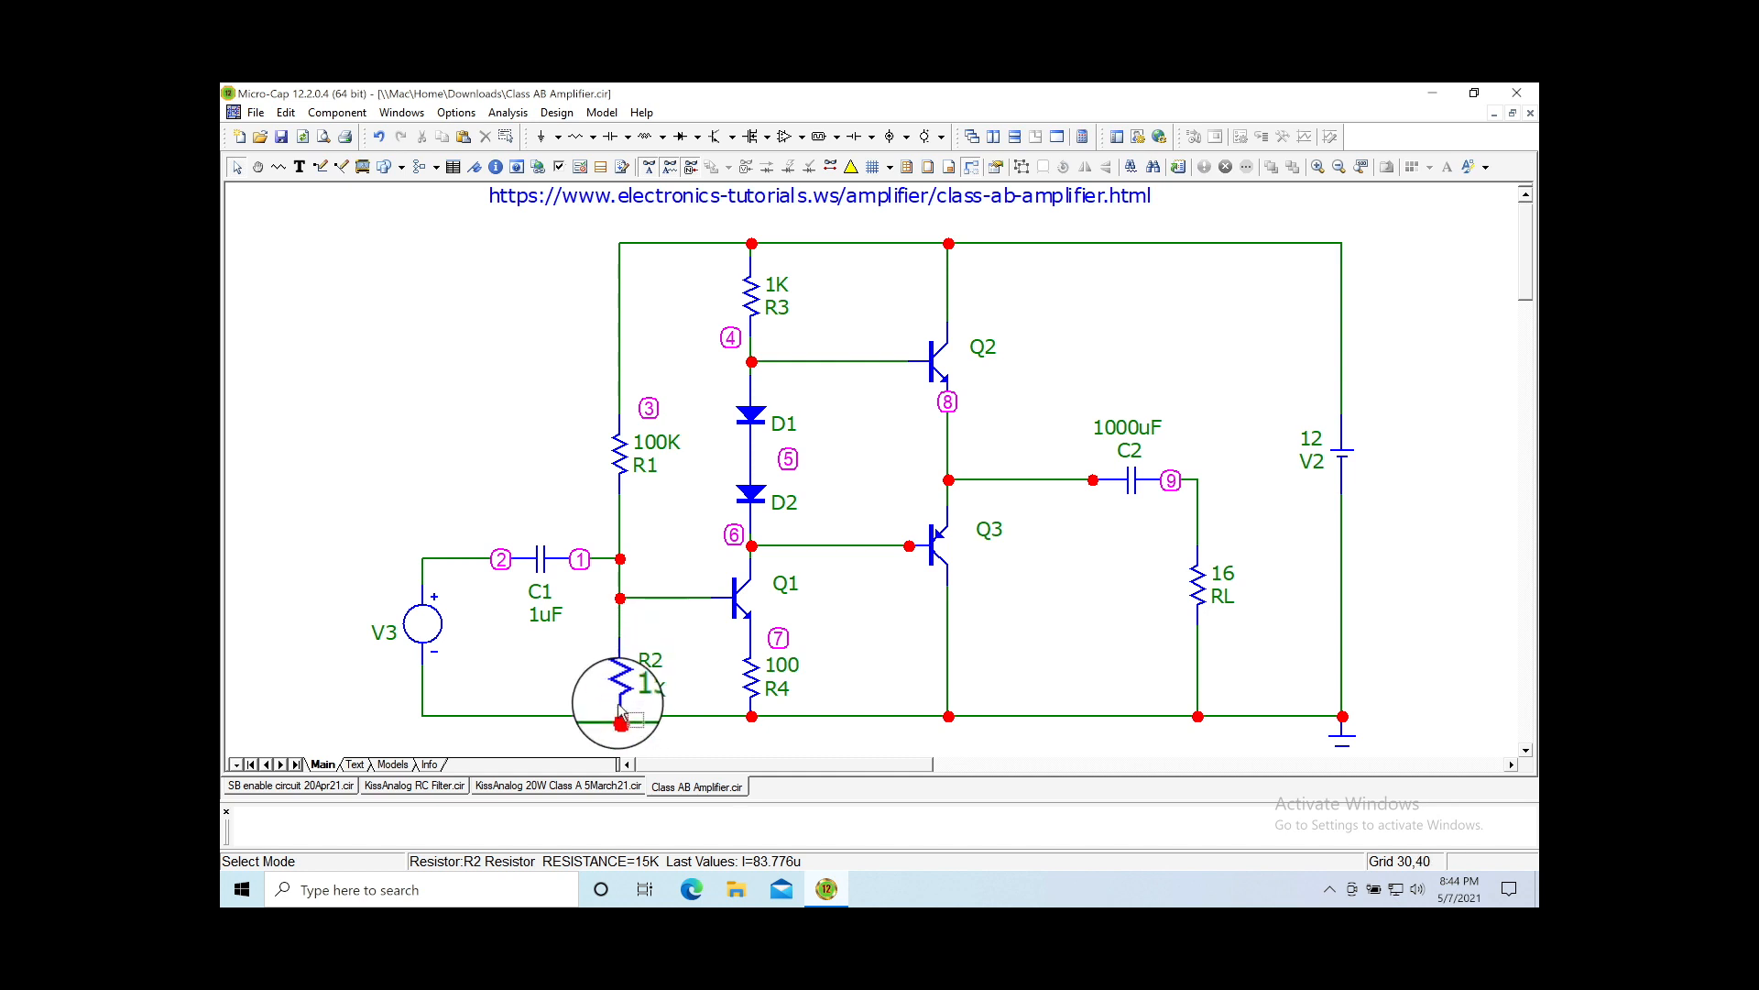
drag(620, 670, 627, 697)
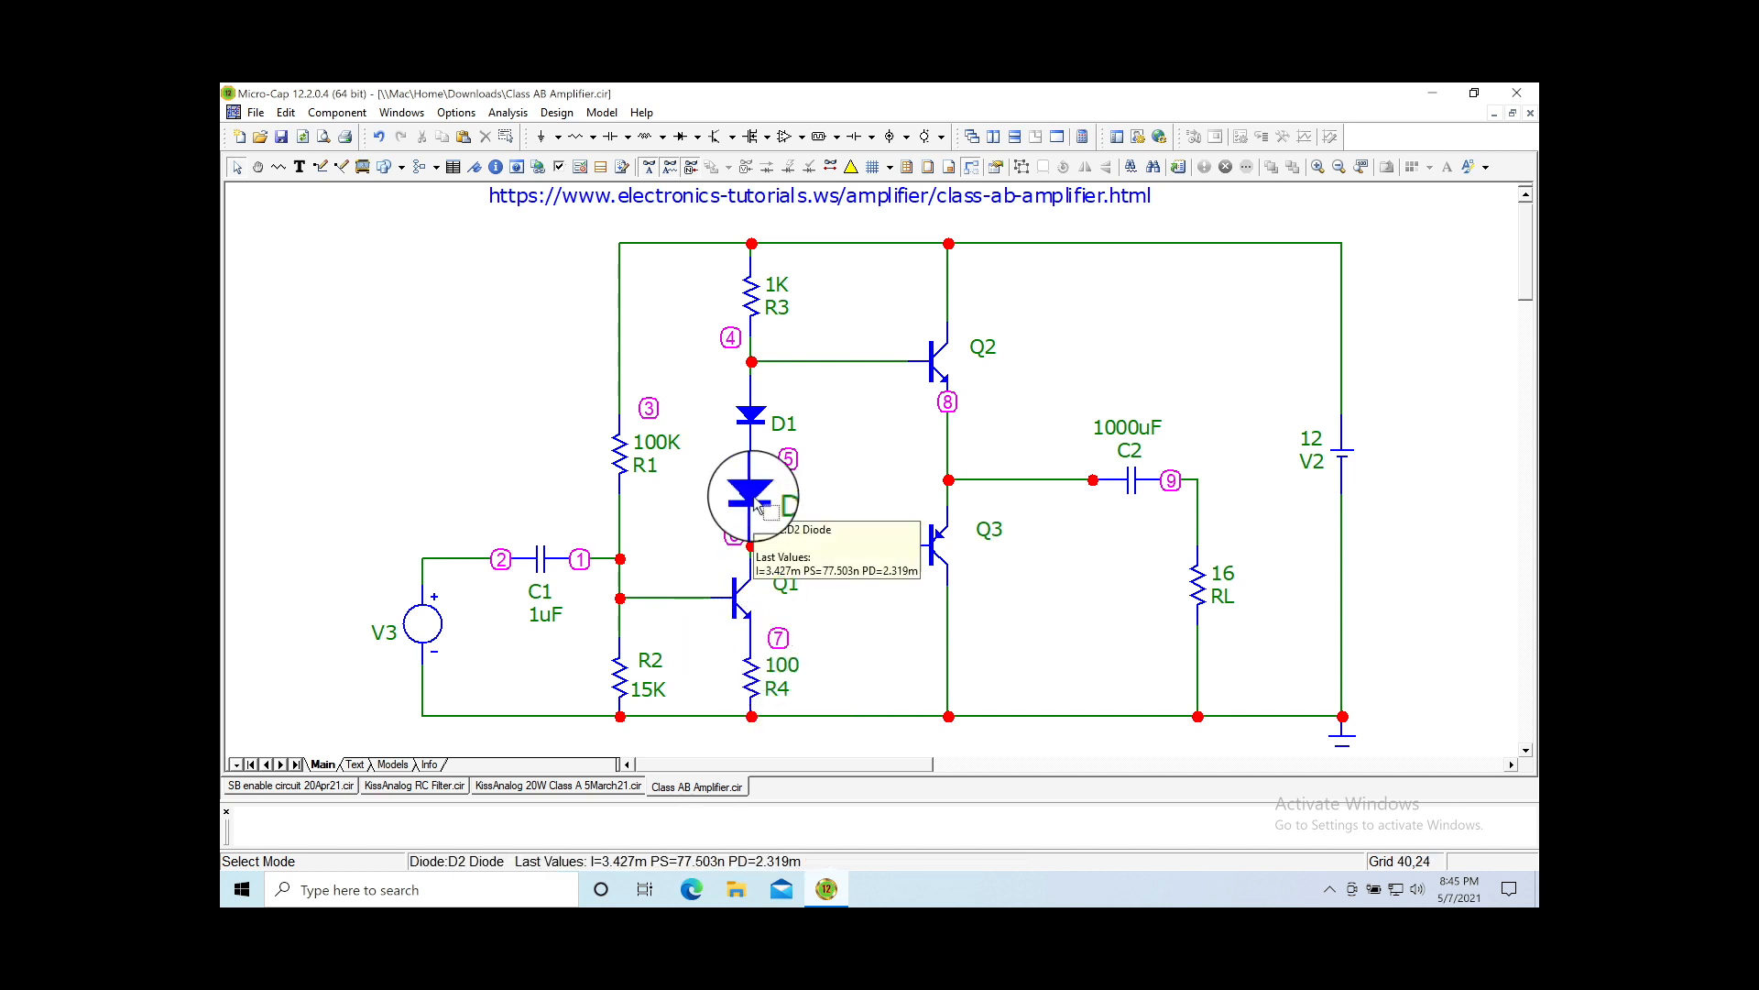
mouse_move(759, 311)
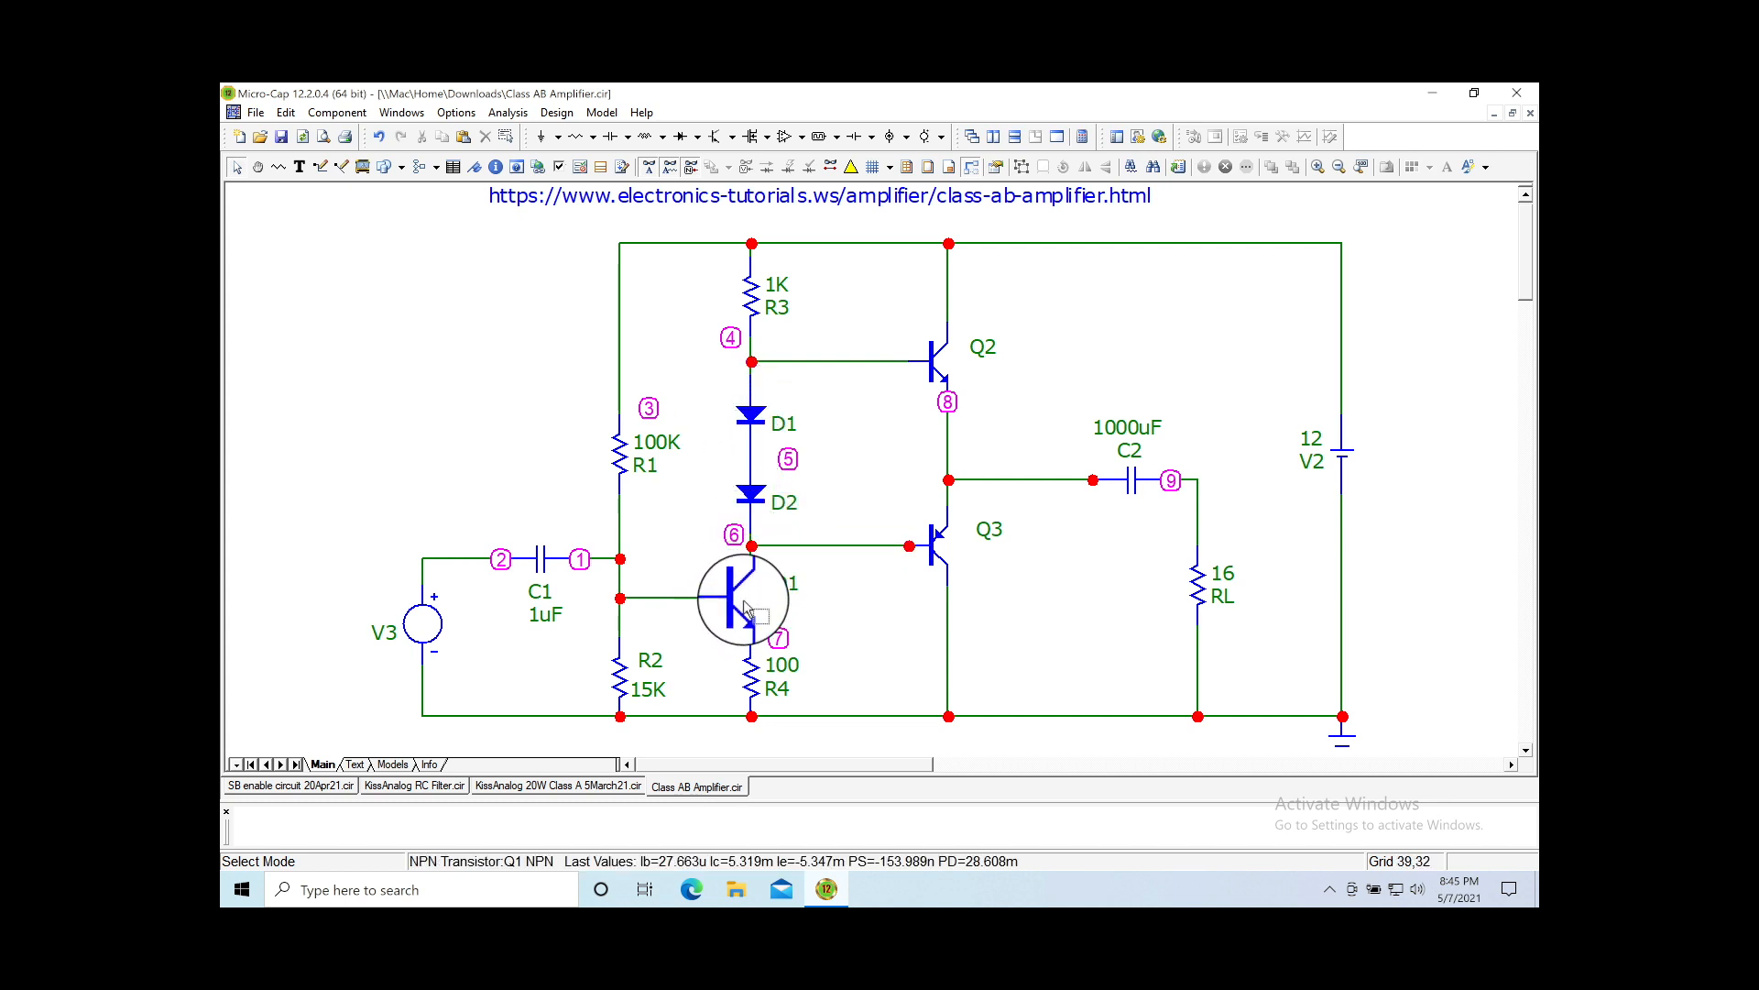
mouse_move(745, 601)
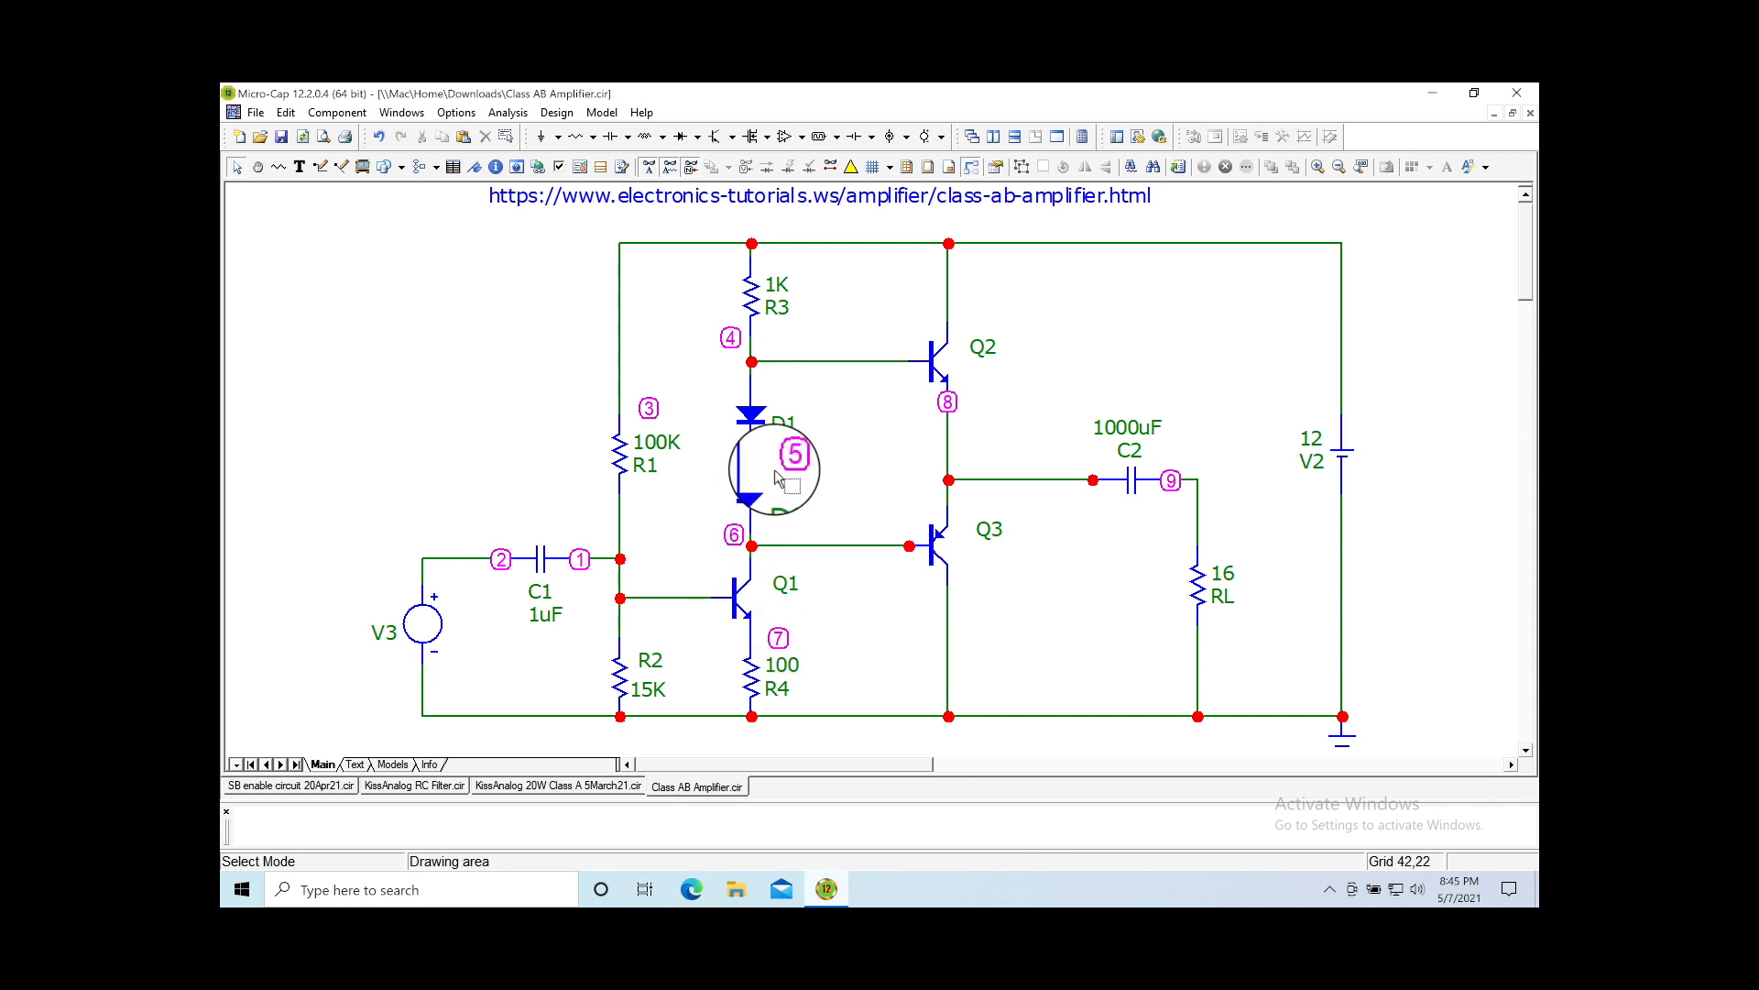
mouse_move(757, 428)
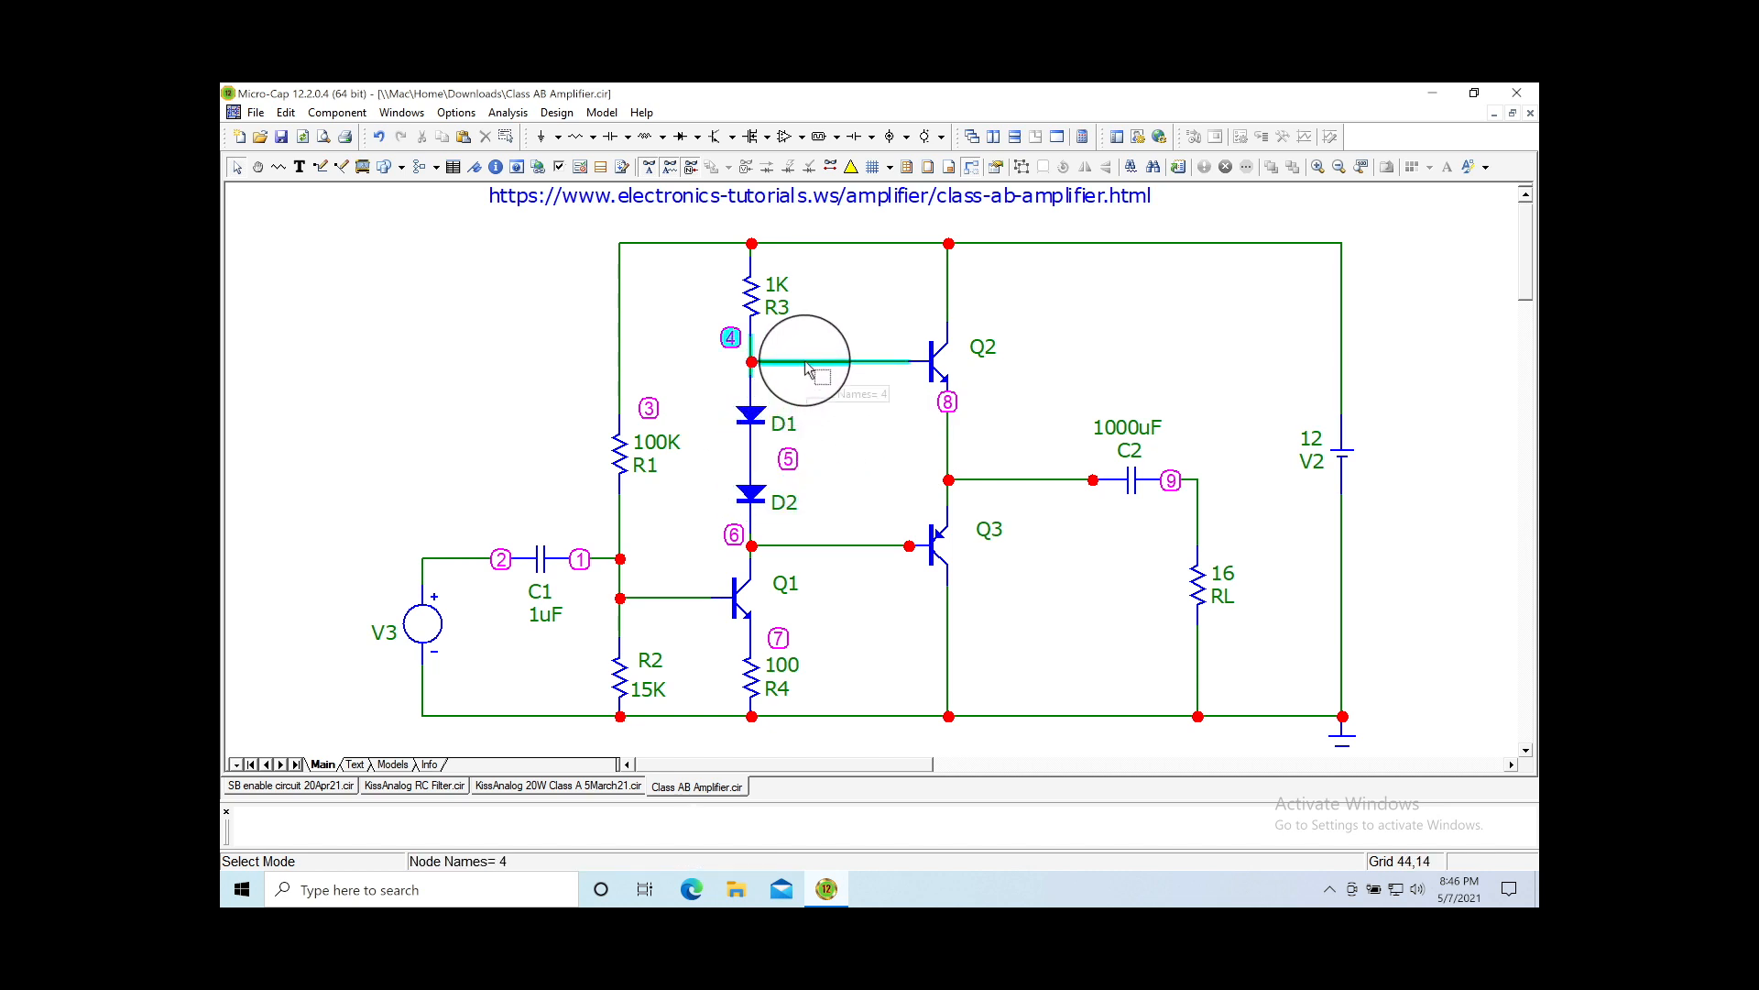
mouse_move(832, 542)
mouse_down()
mouse_move(844, 421)
mouse_move(834, 548)
mouse_up()
double_click(834, 548)
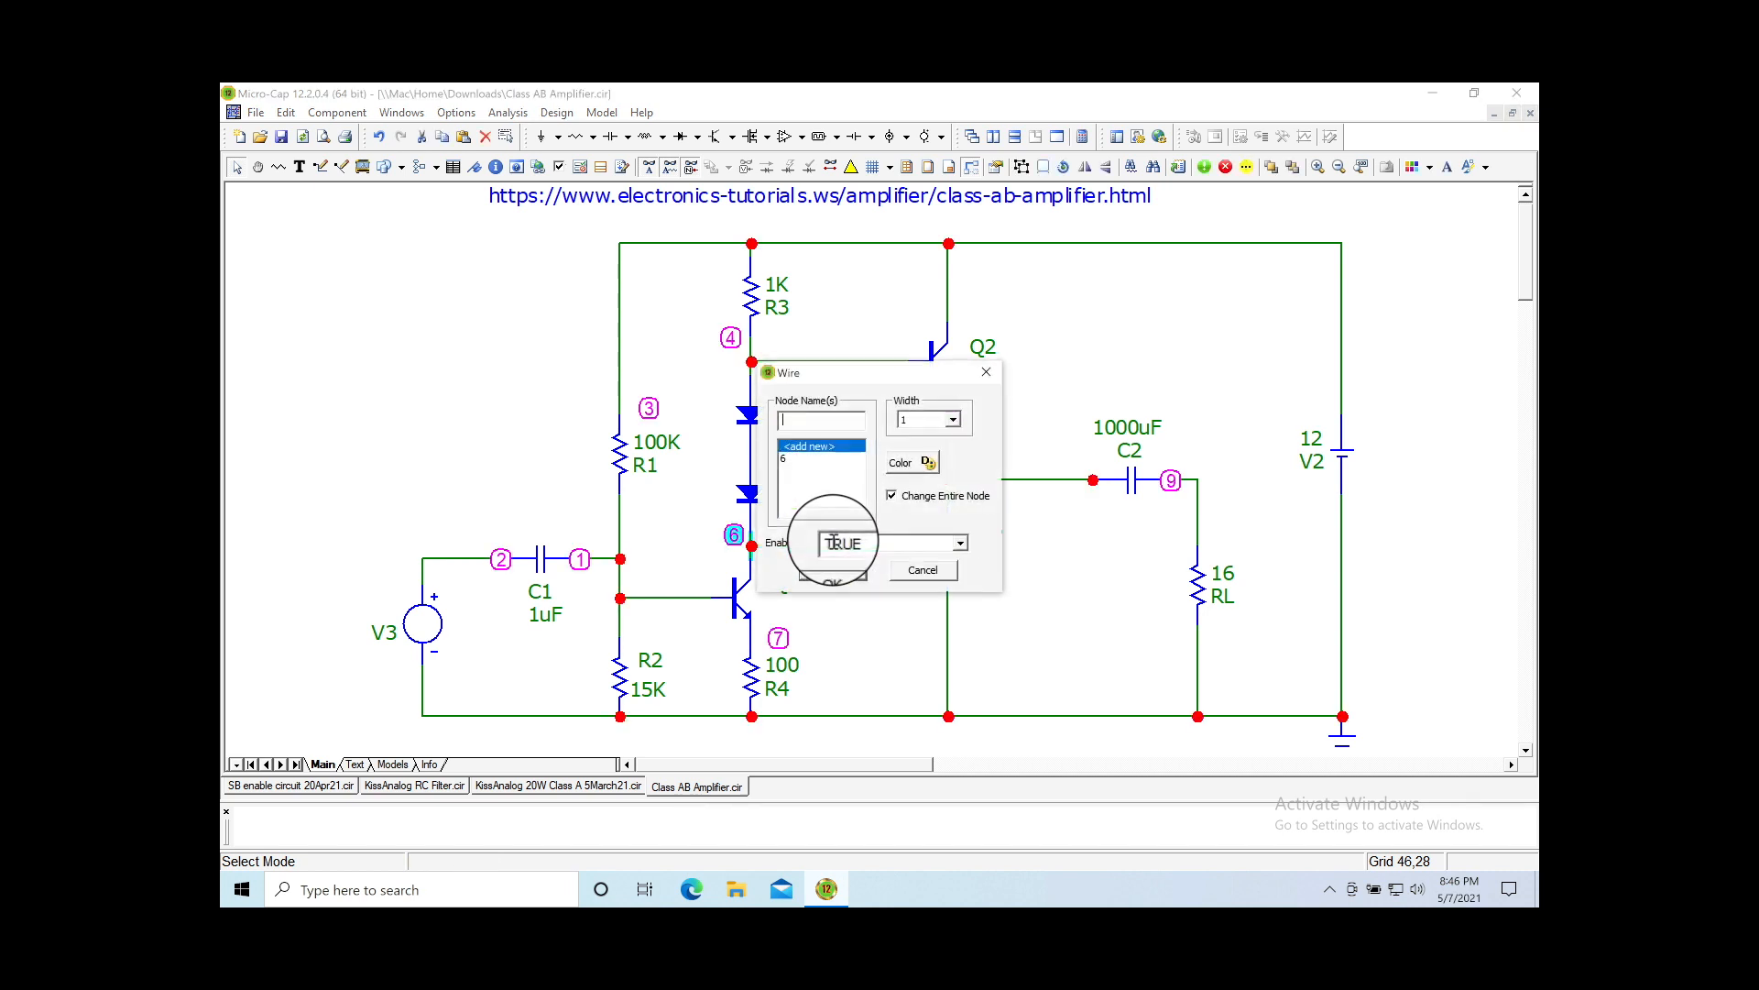
click(923, 569)
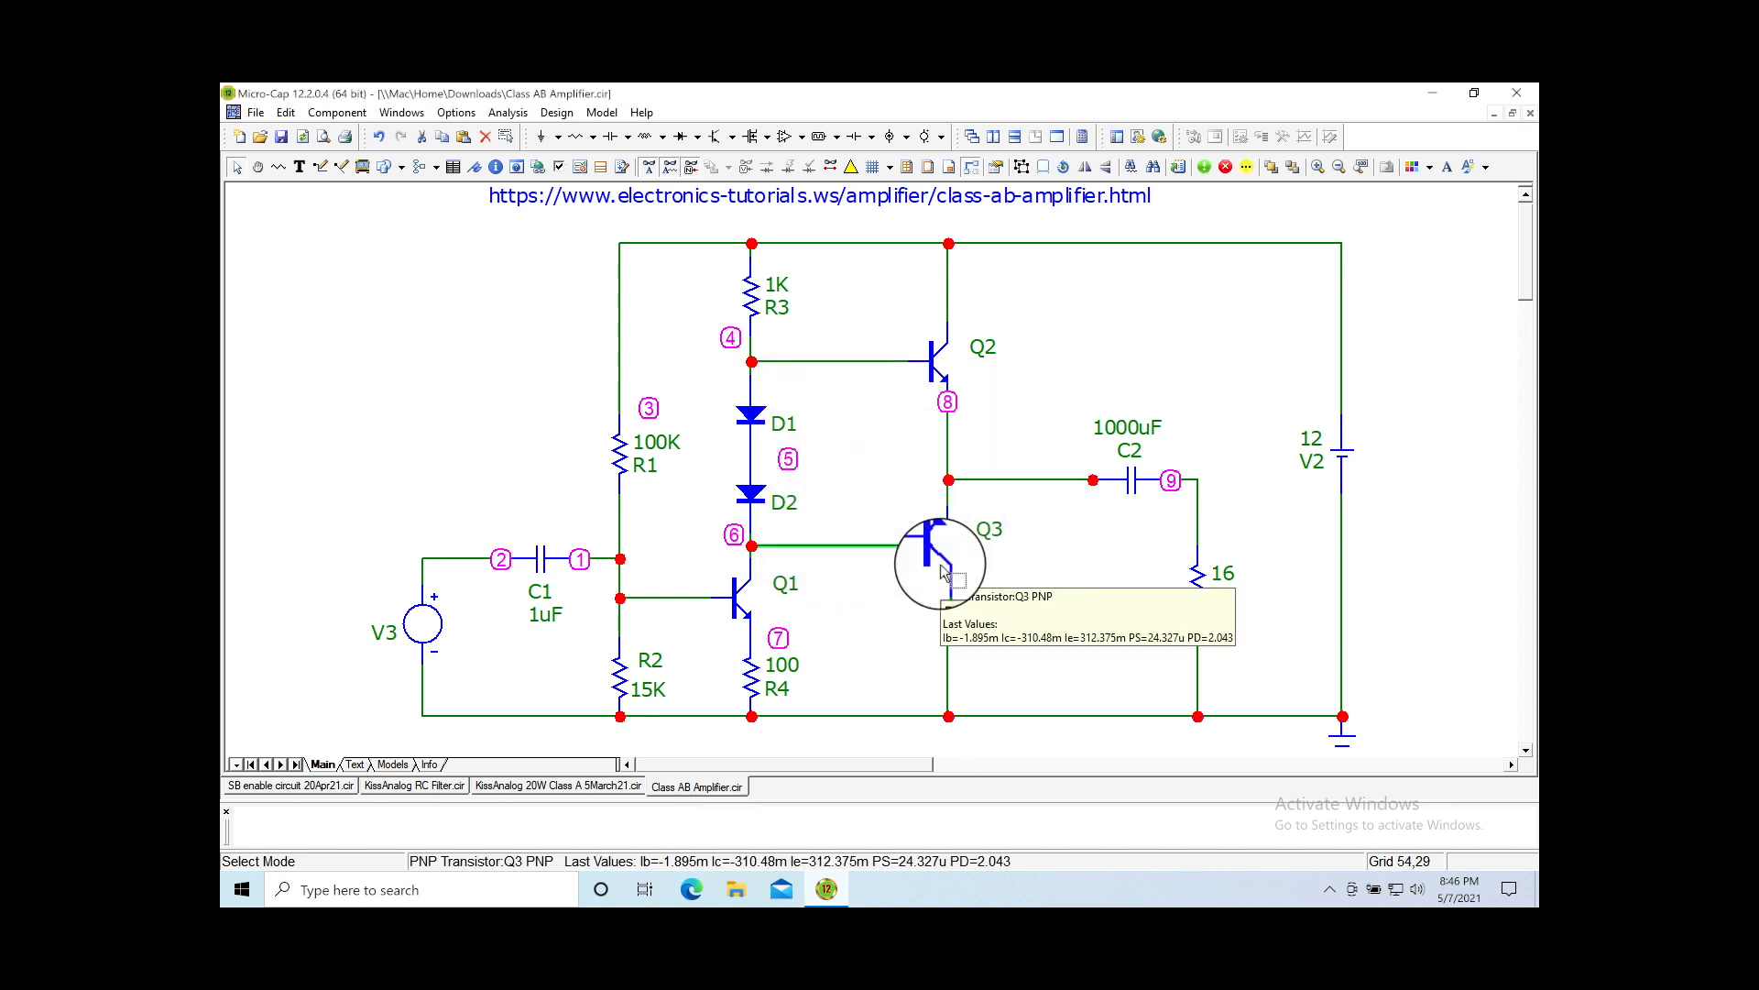
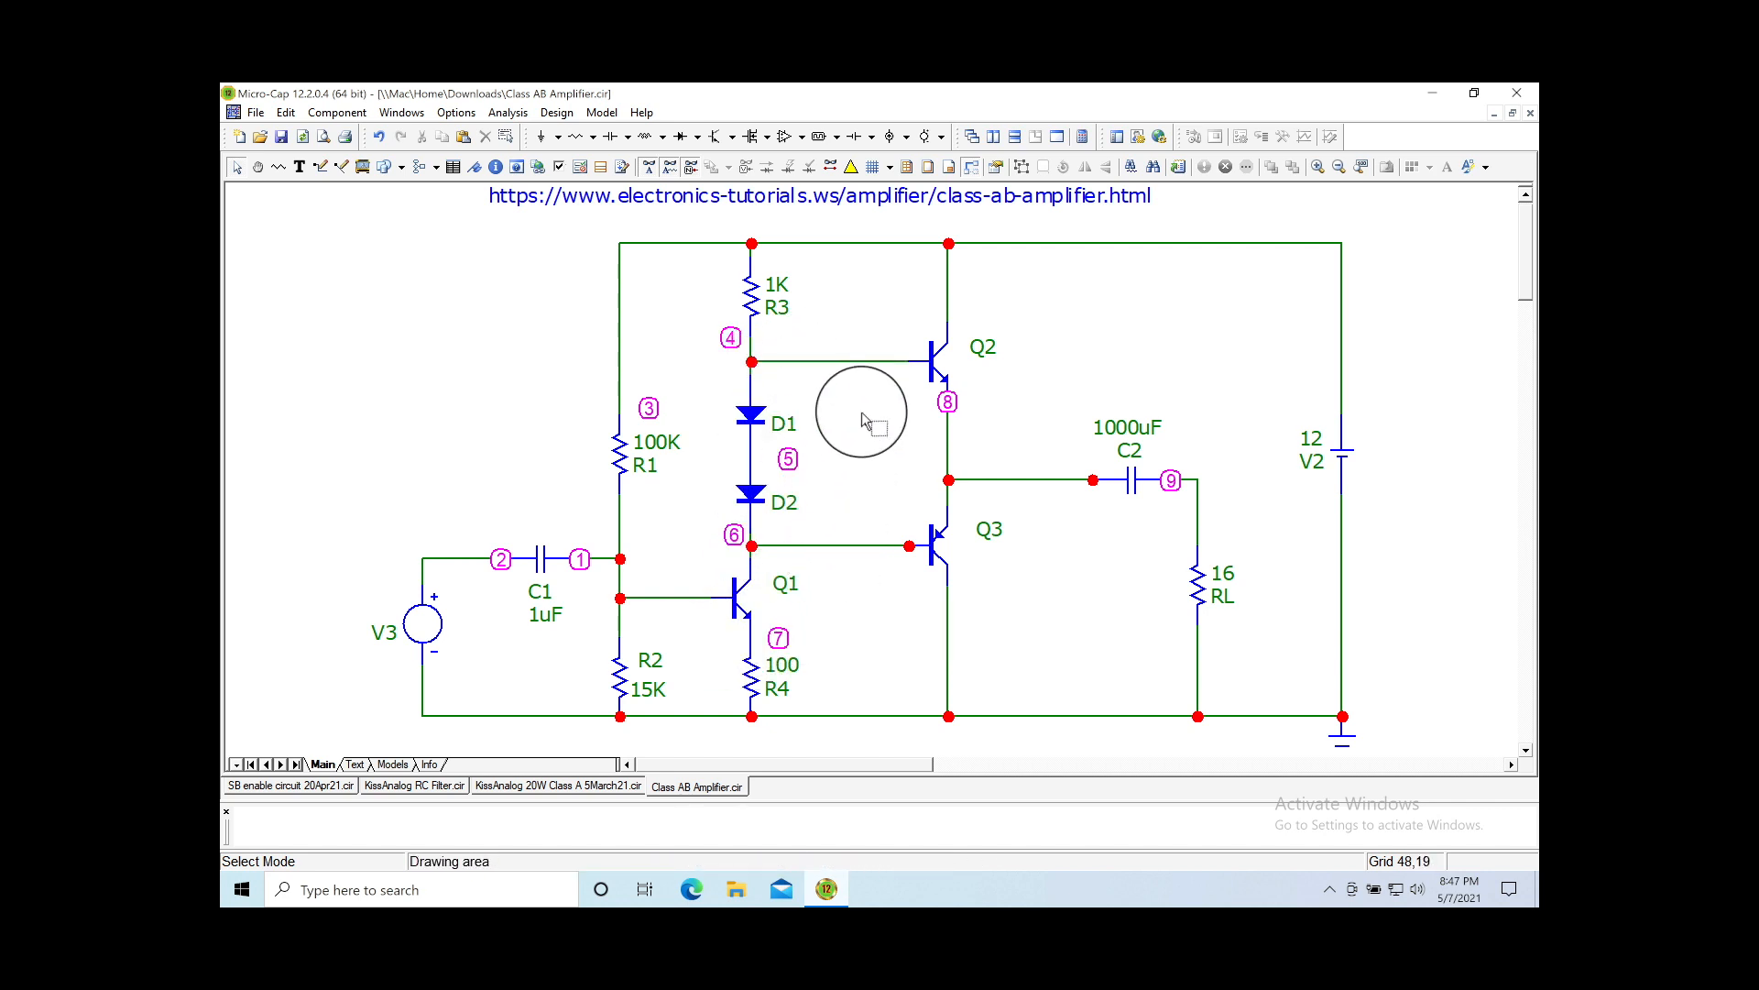
Step: Display the model labels on the schematic: TIP31A on Q2 and tip32a on Q3
click(975, 480)
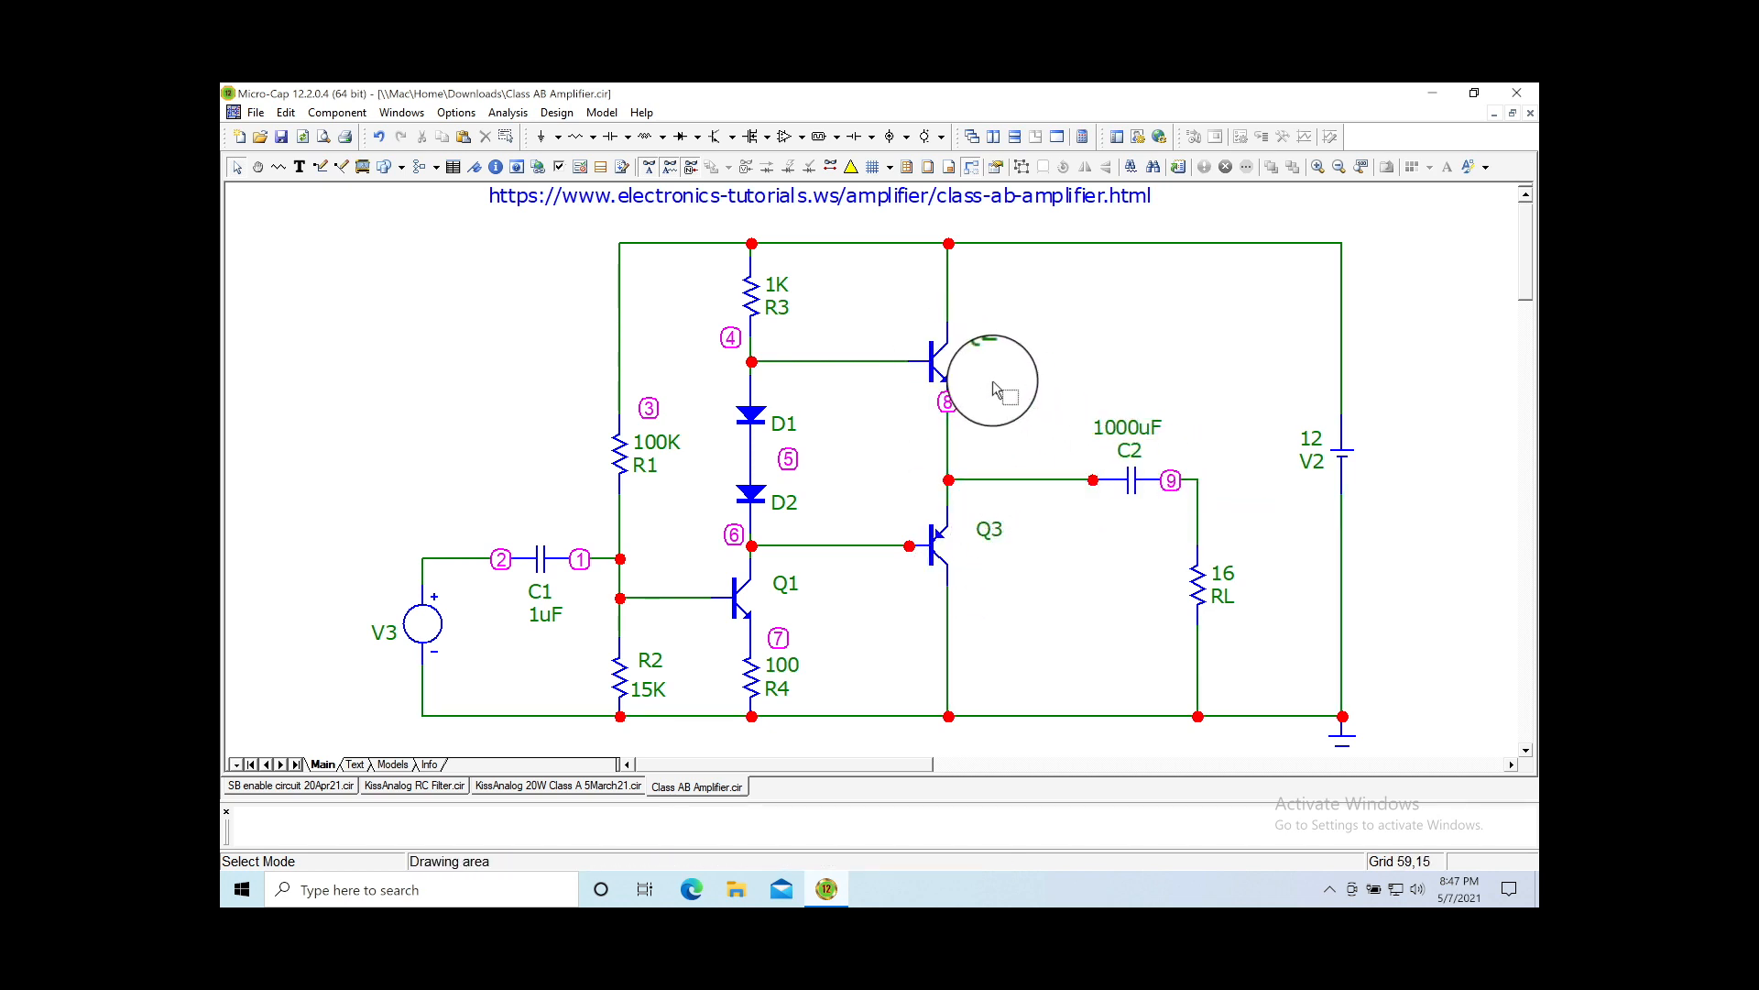
double_click(928, 363)
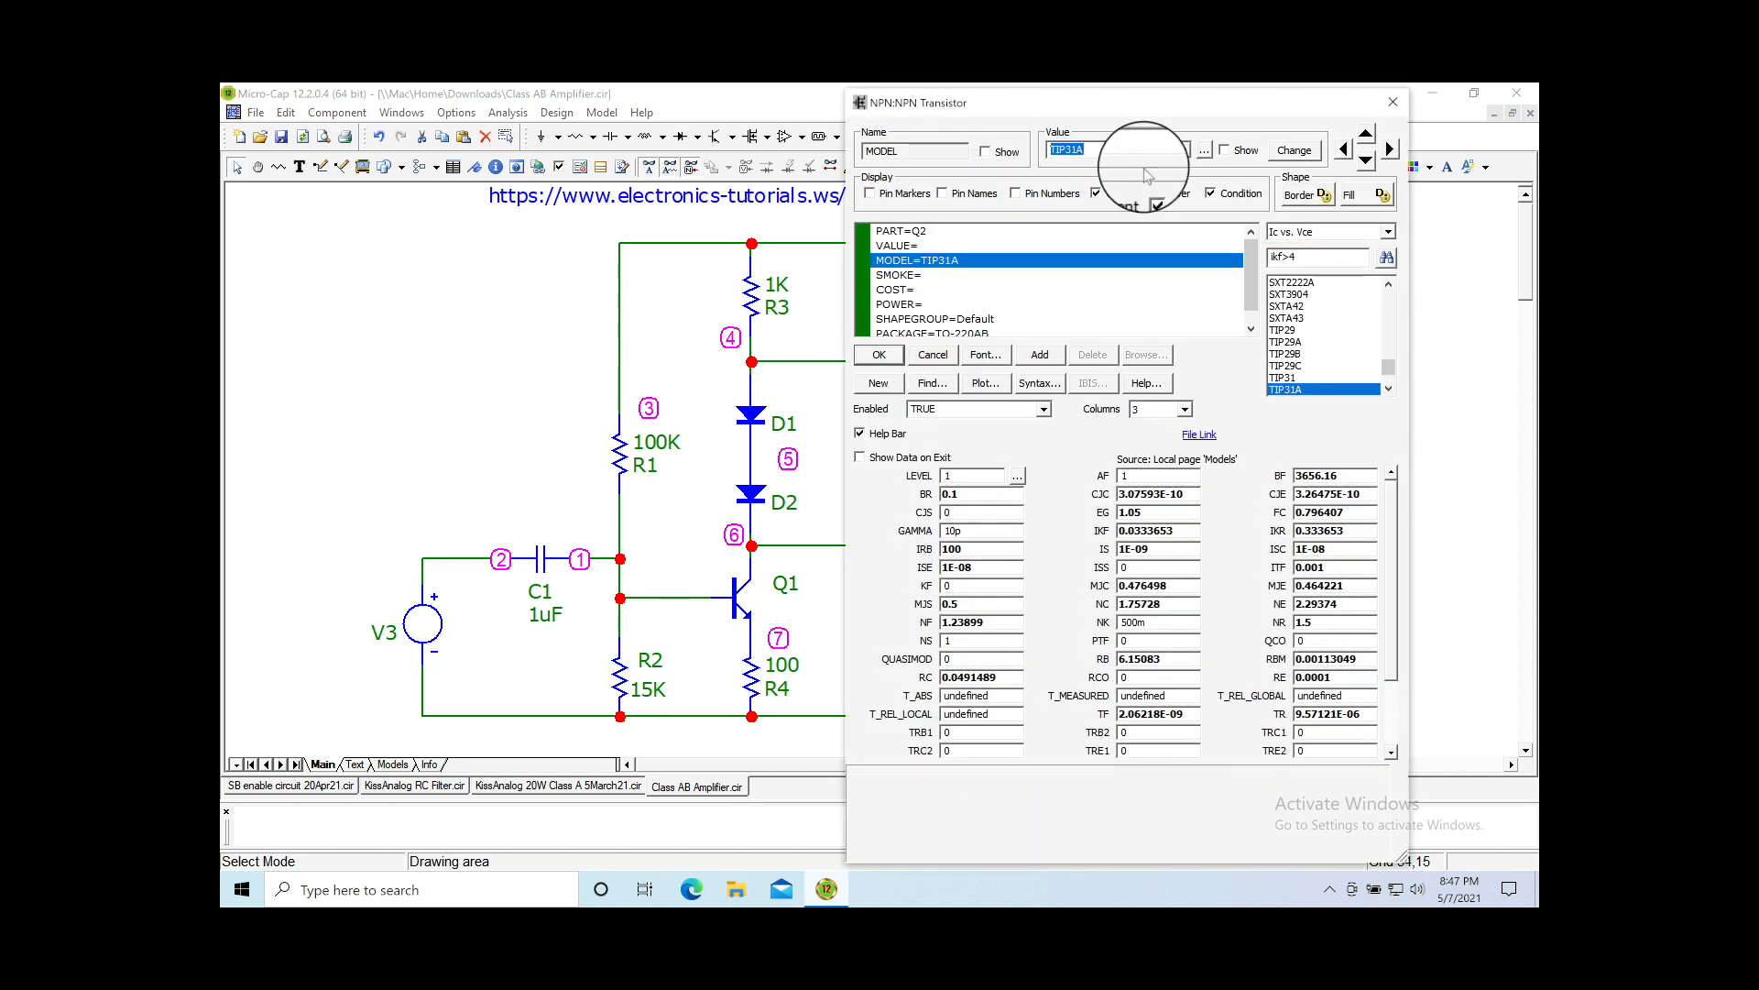
click(1228, 152)
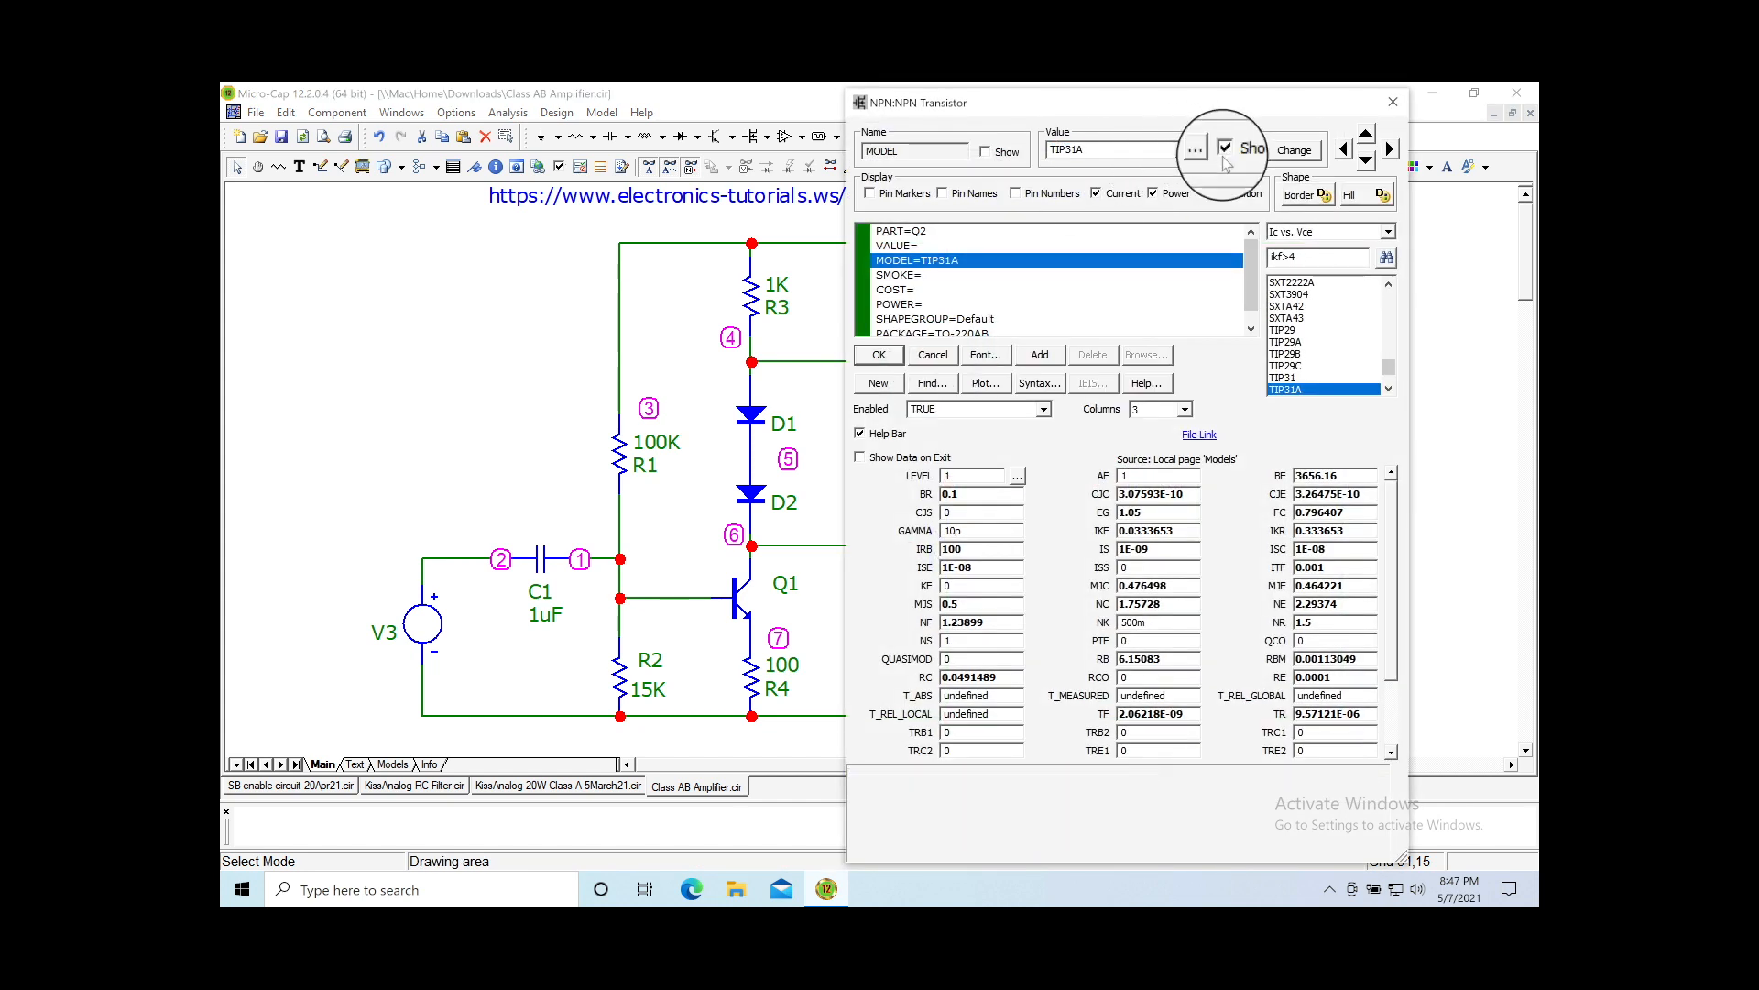
click(878, 355)
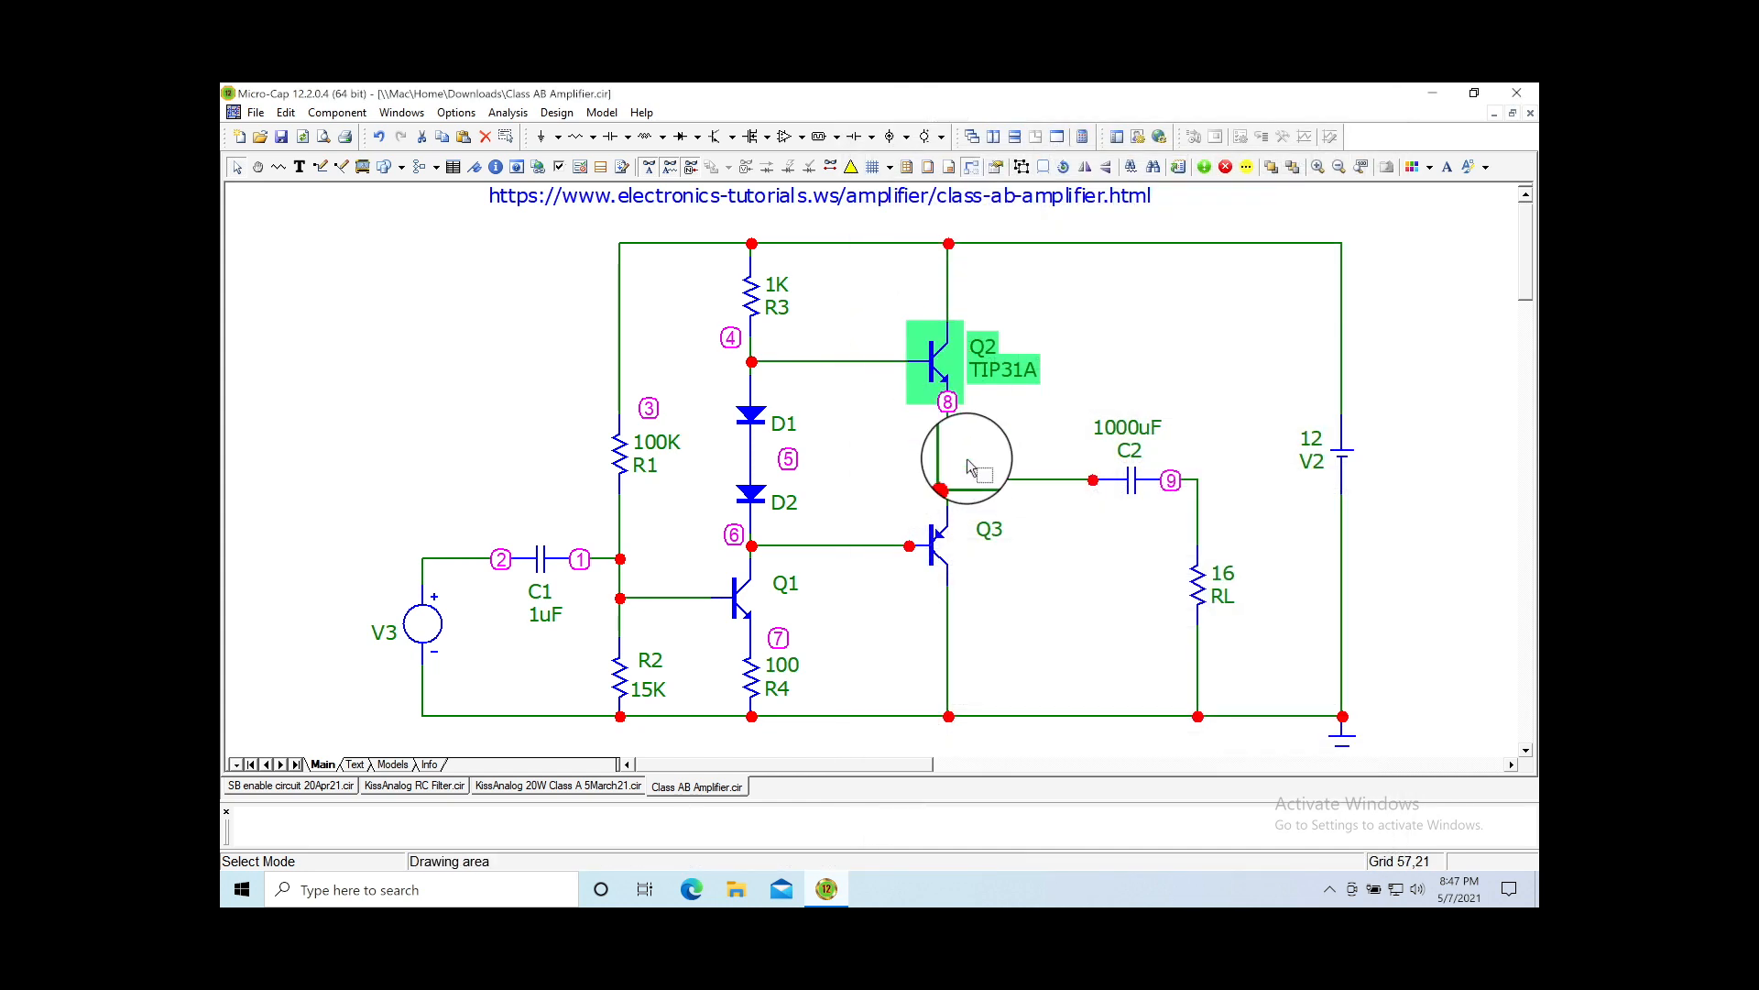
double_click(935, 546)
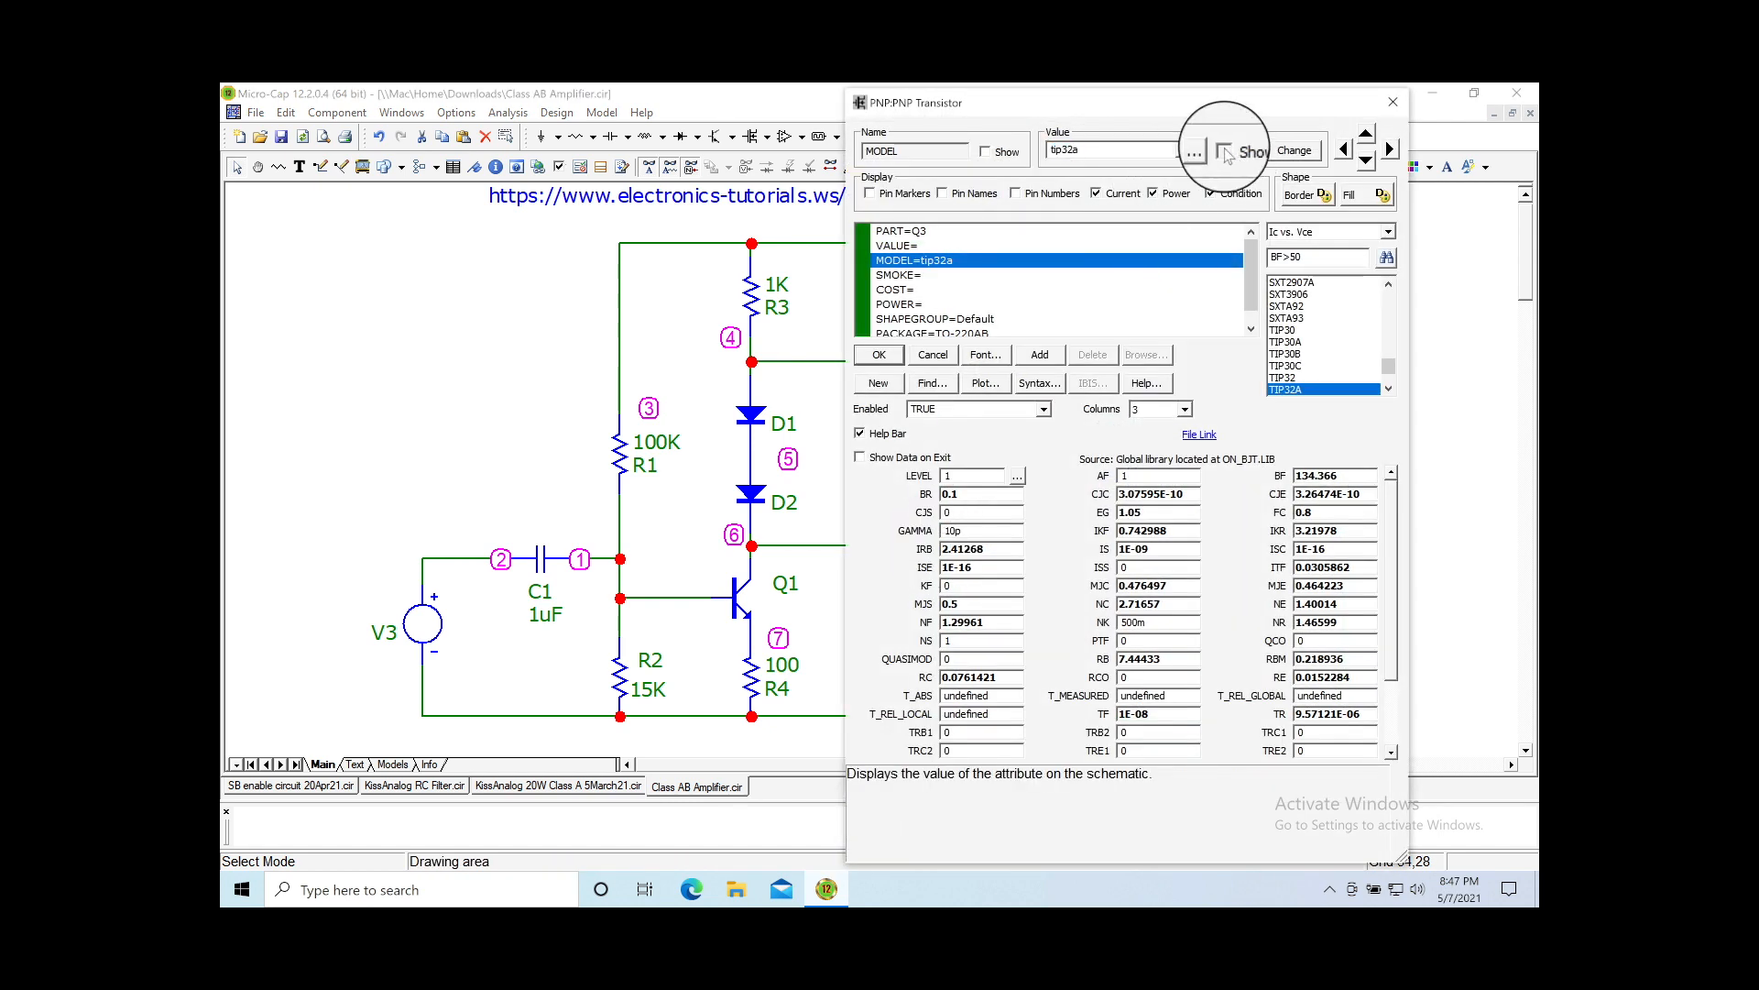
click(894, 356)
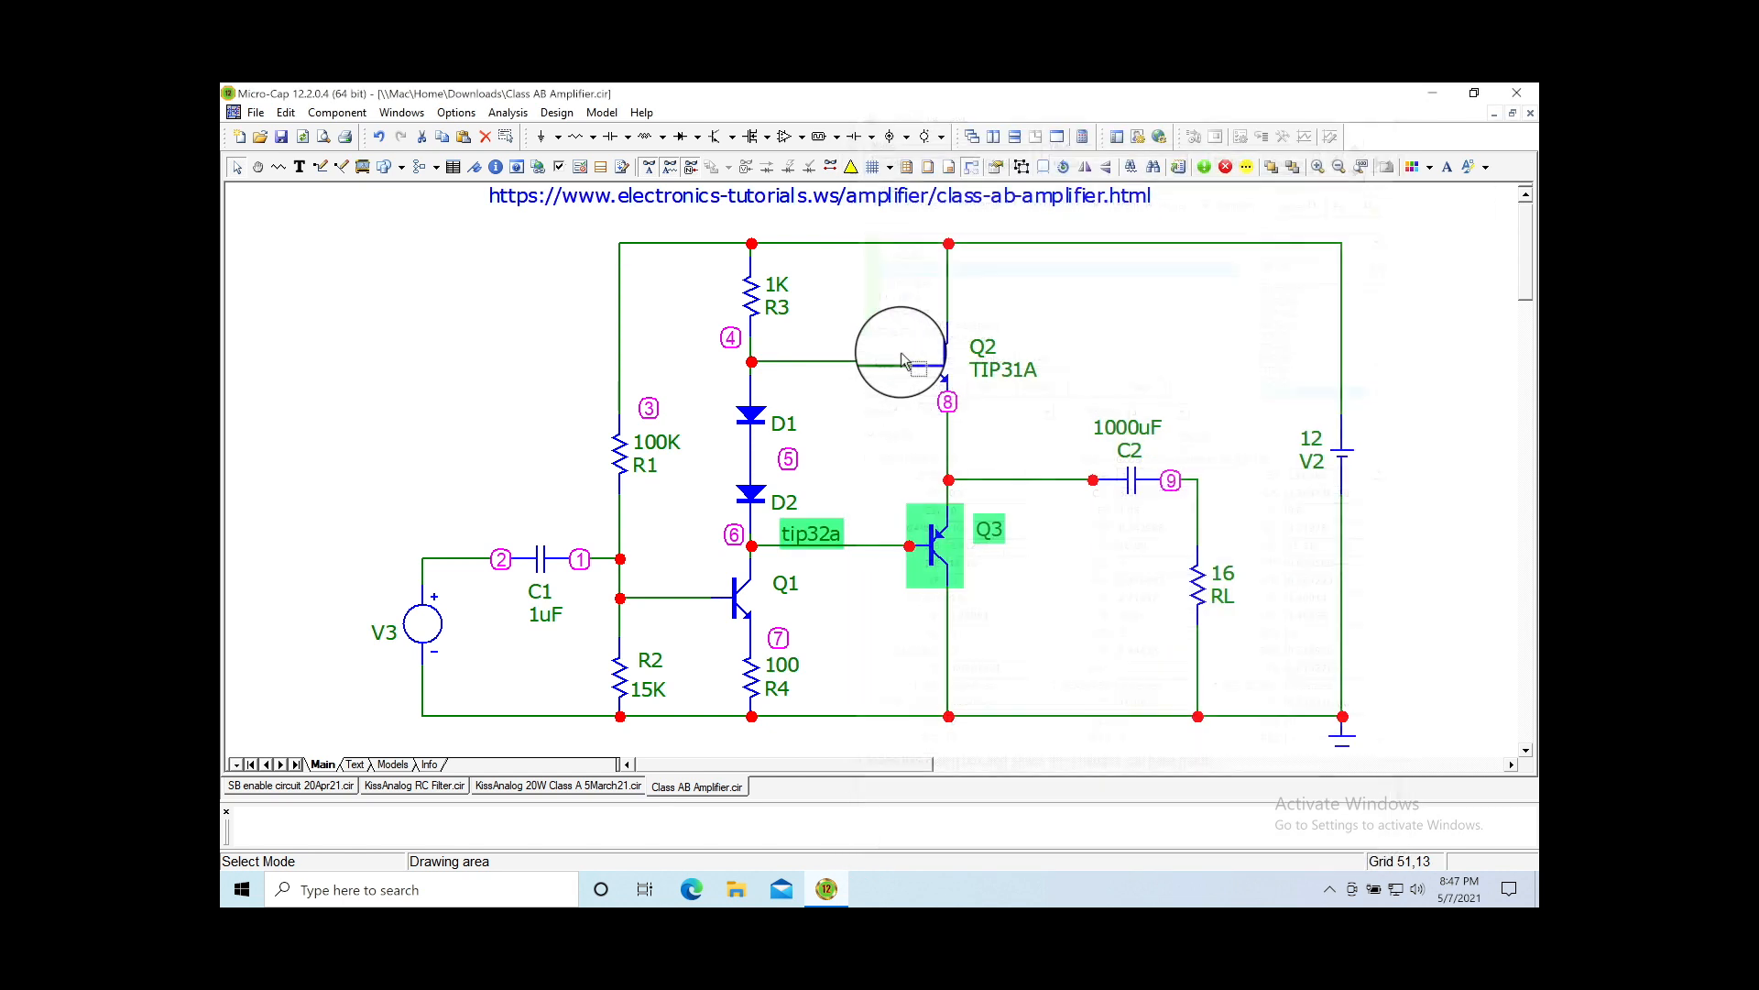
click(940, 383)
Step: Try TIP29 and TIP31 models for Q2 and switch it to the Mextram 504 NPN level
double_click(940, 383)
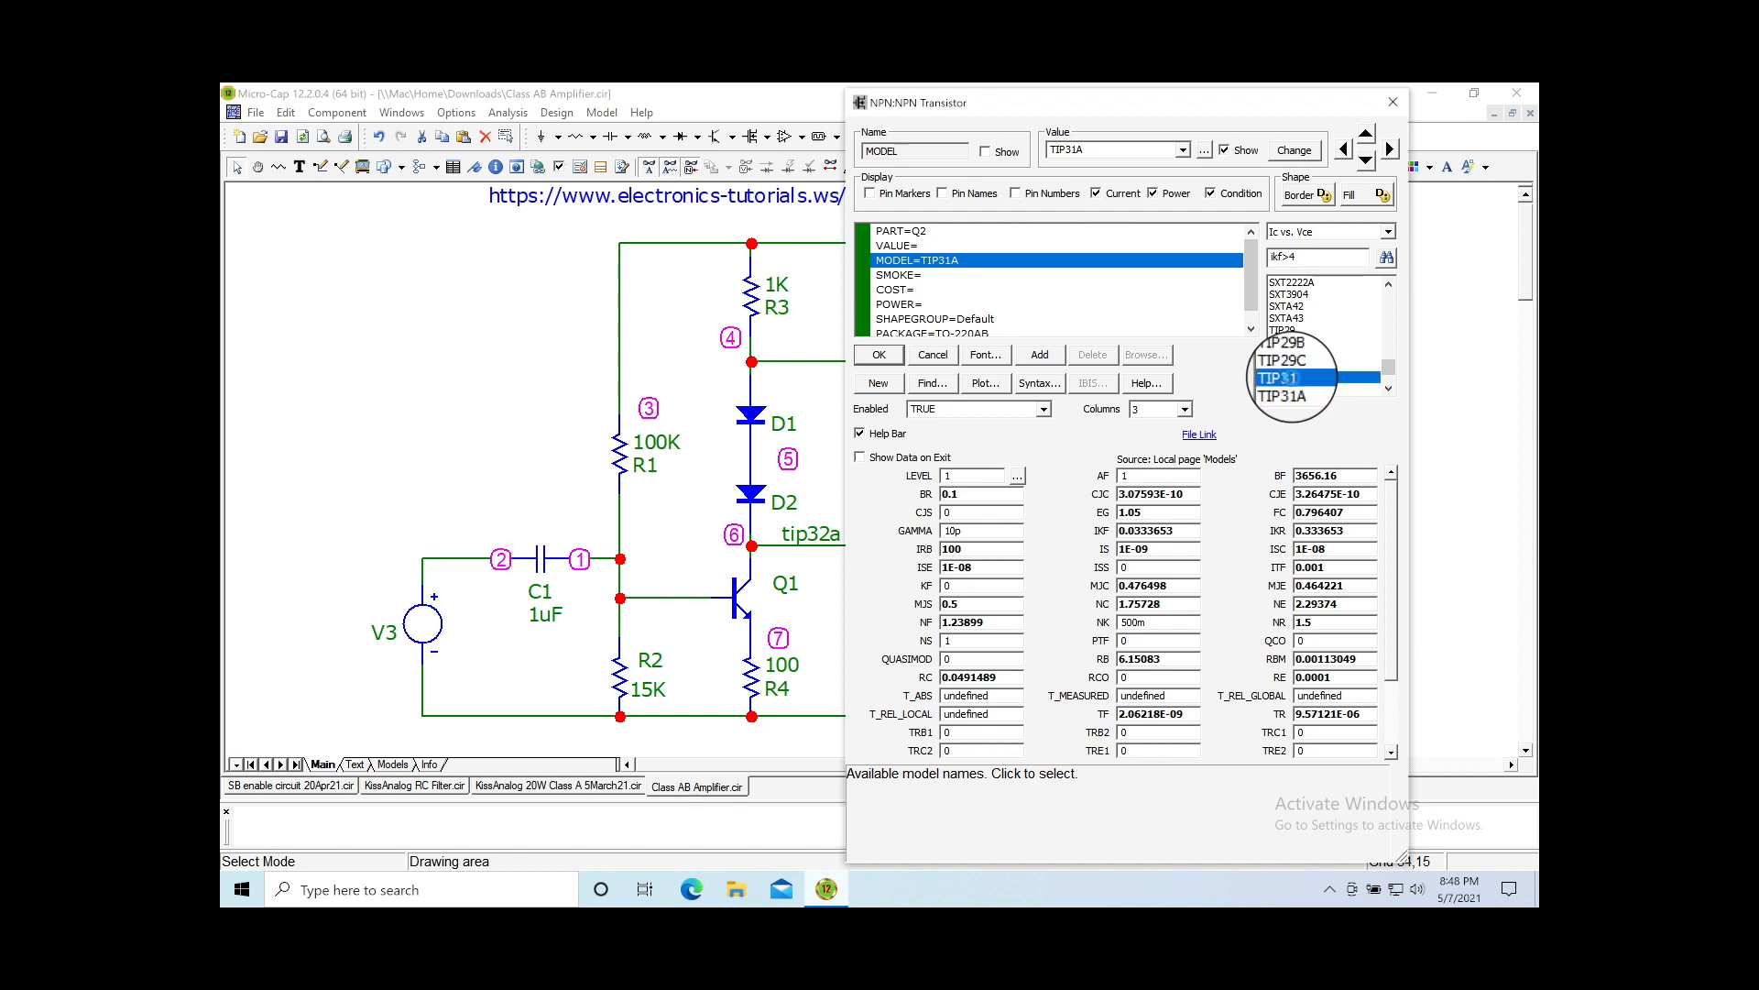
click(1287, 354)
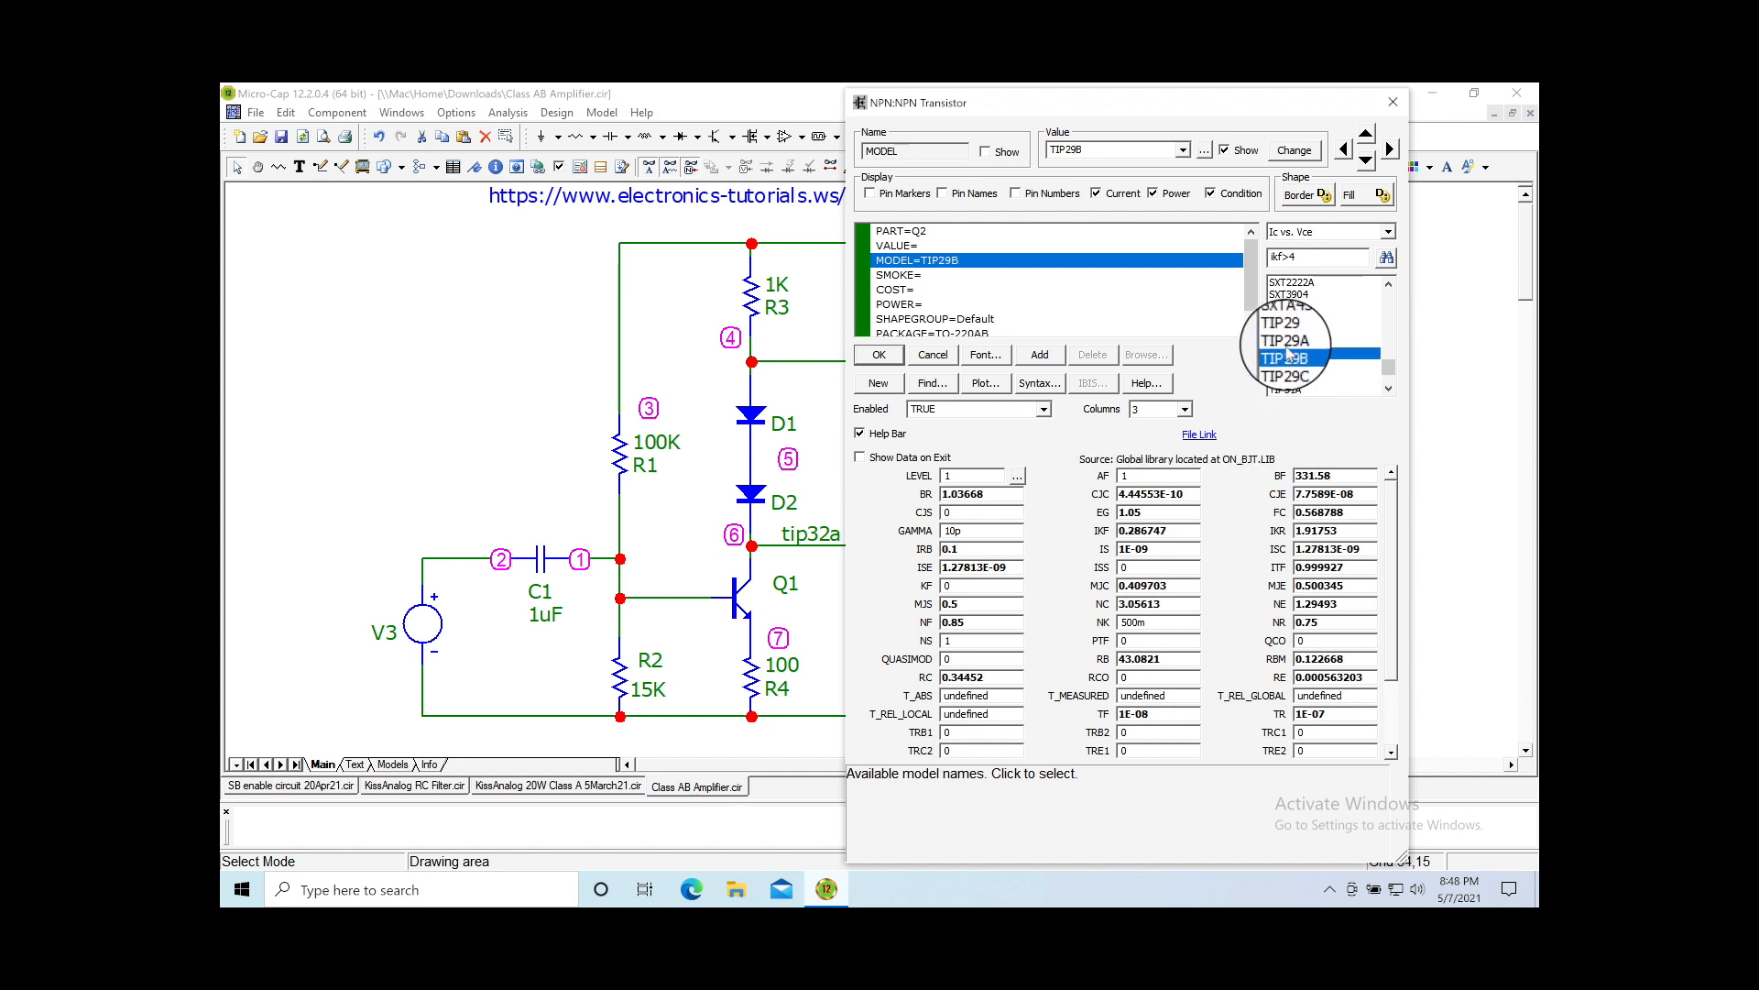
click(1287, 338)
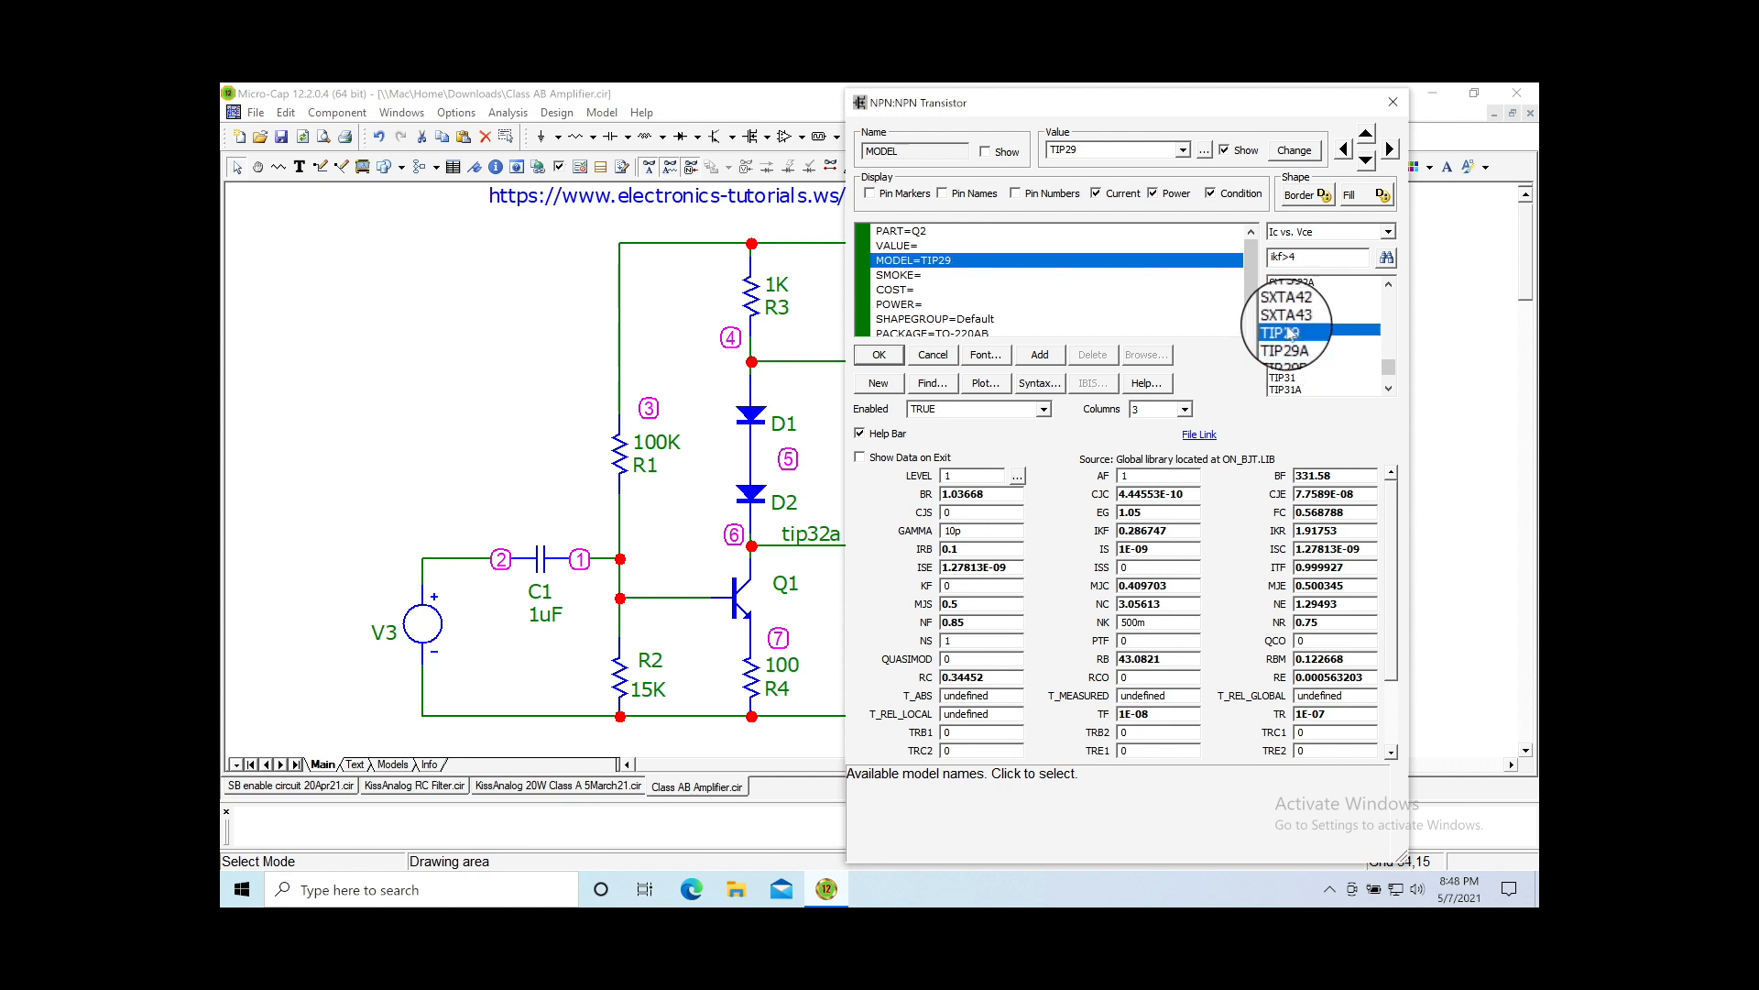
click(1287, 354)
click(1285, 378)
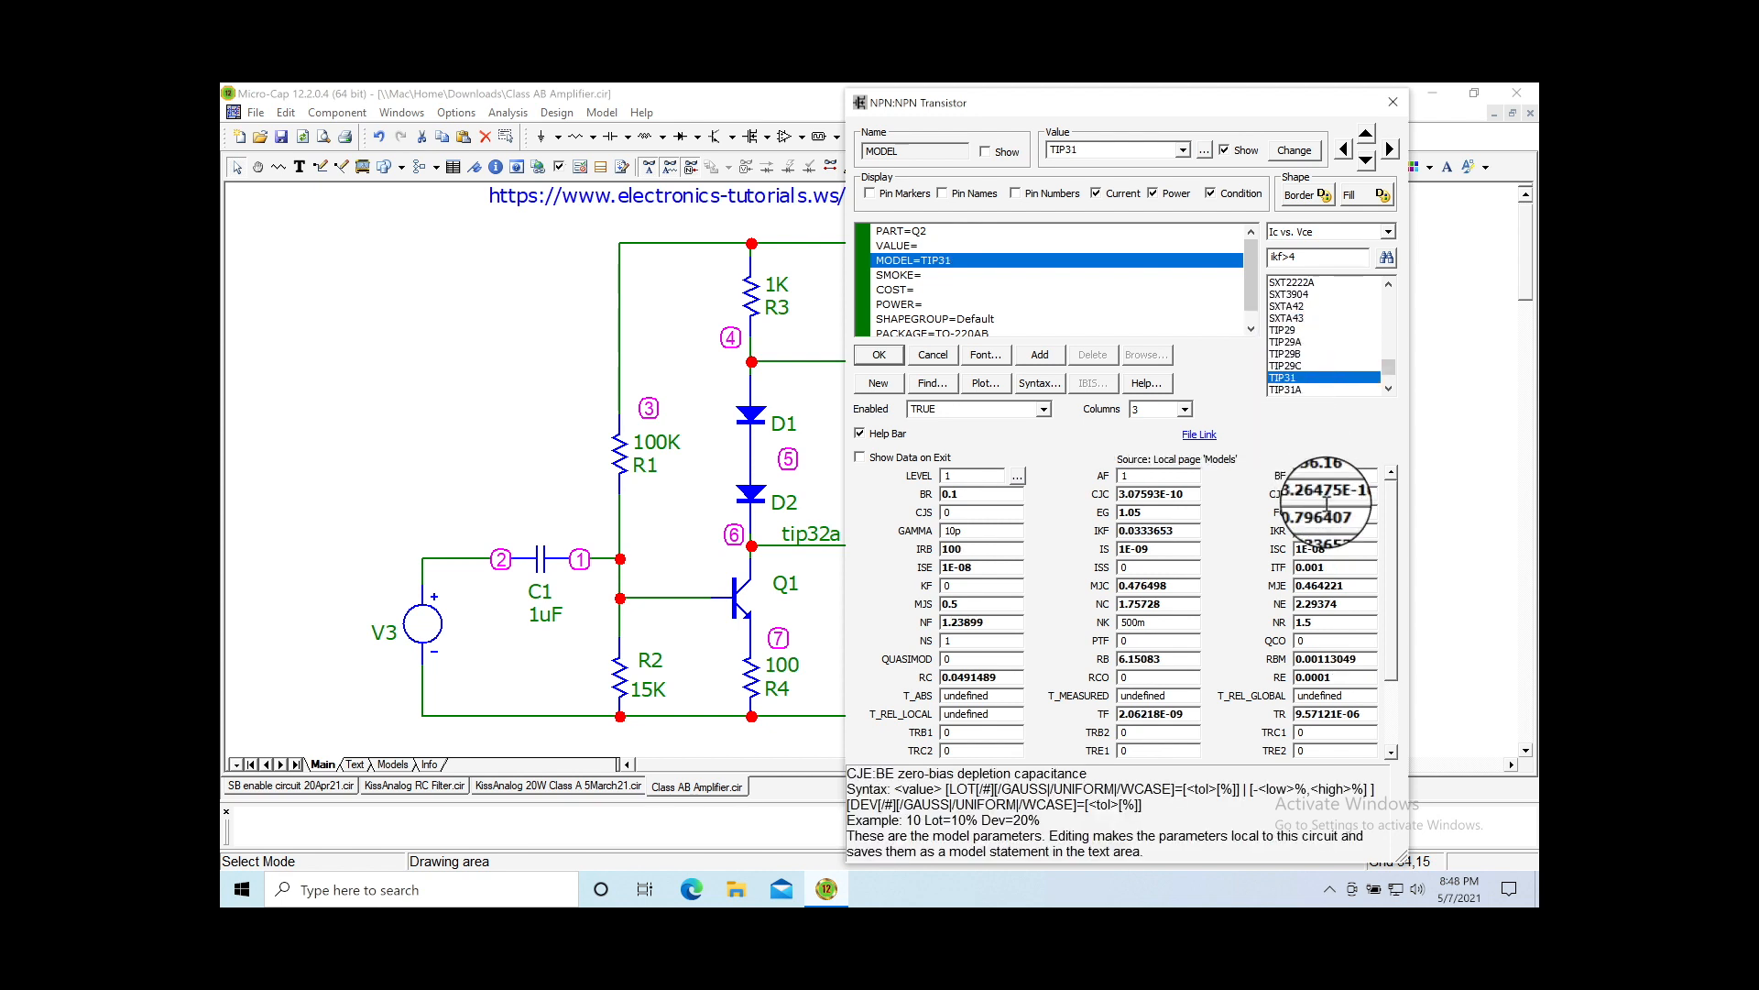
click(1015, 476)
click(1063, 517)
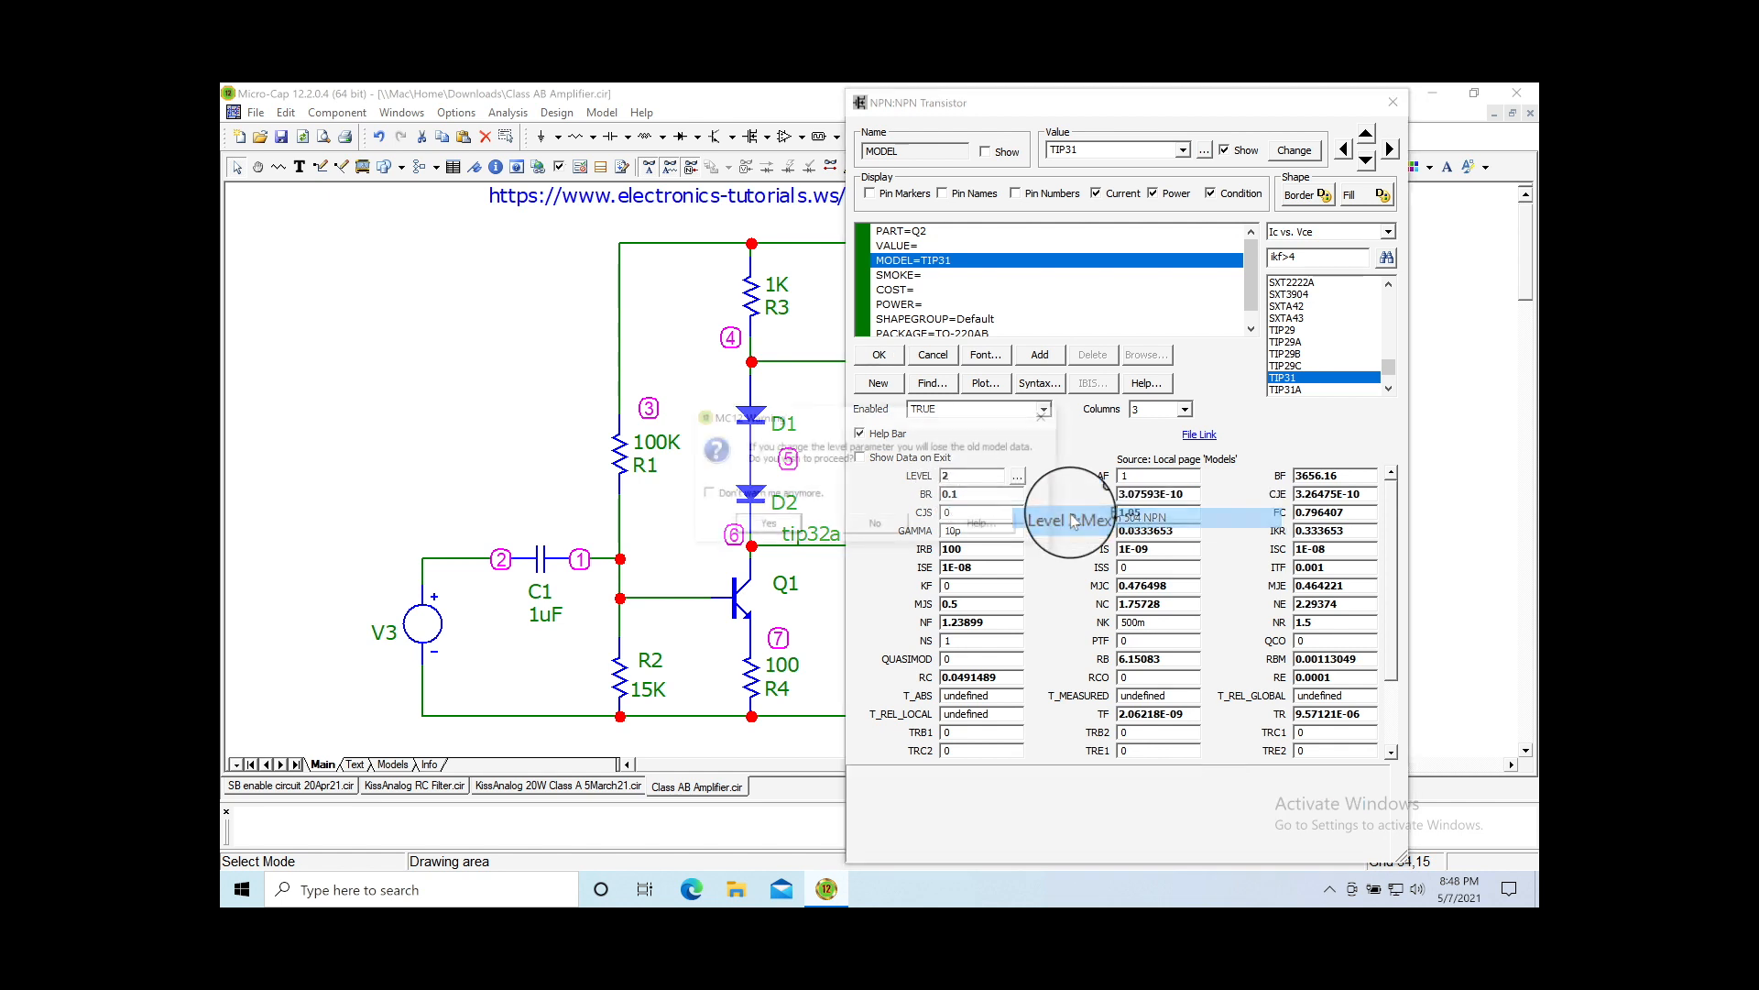
click(768, 528)
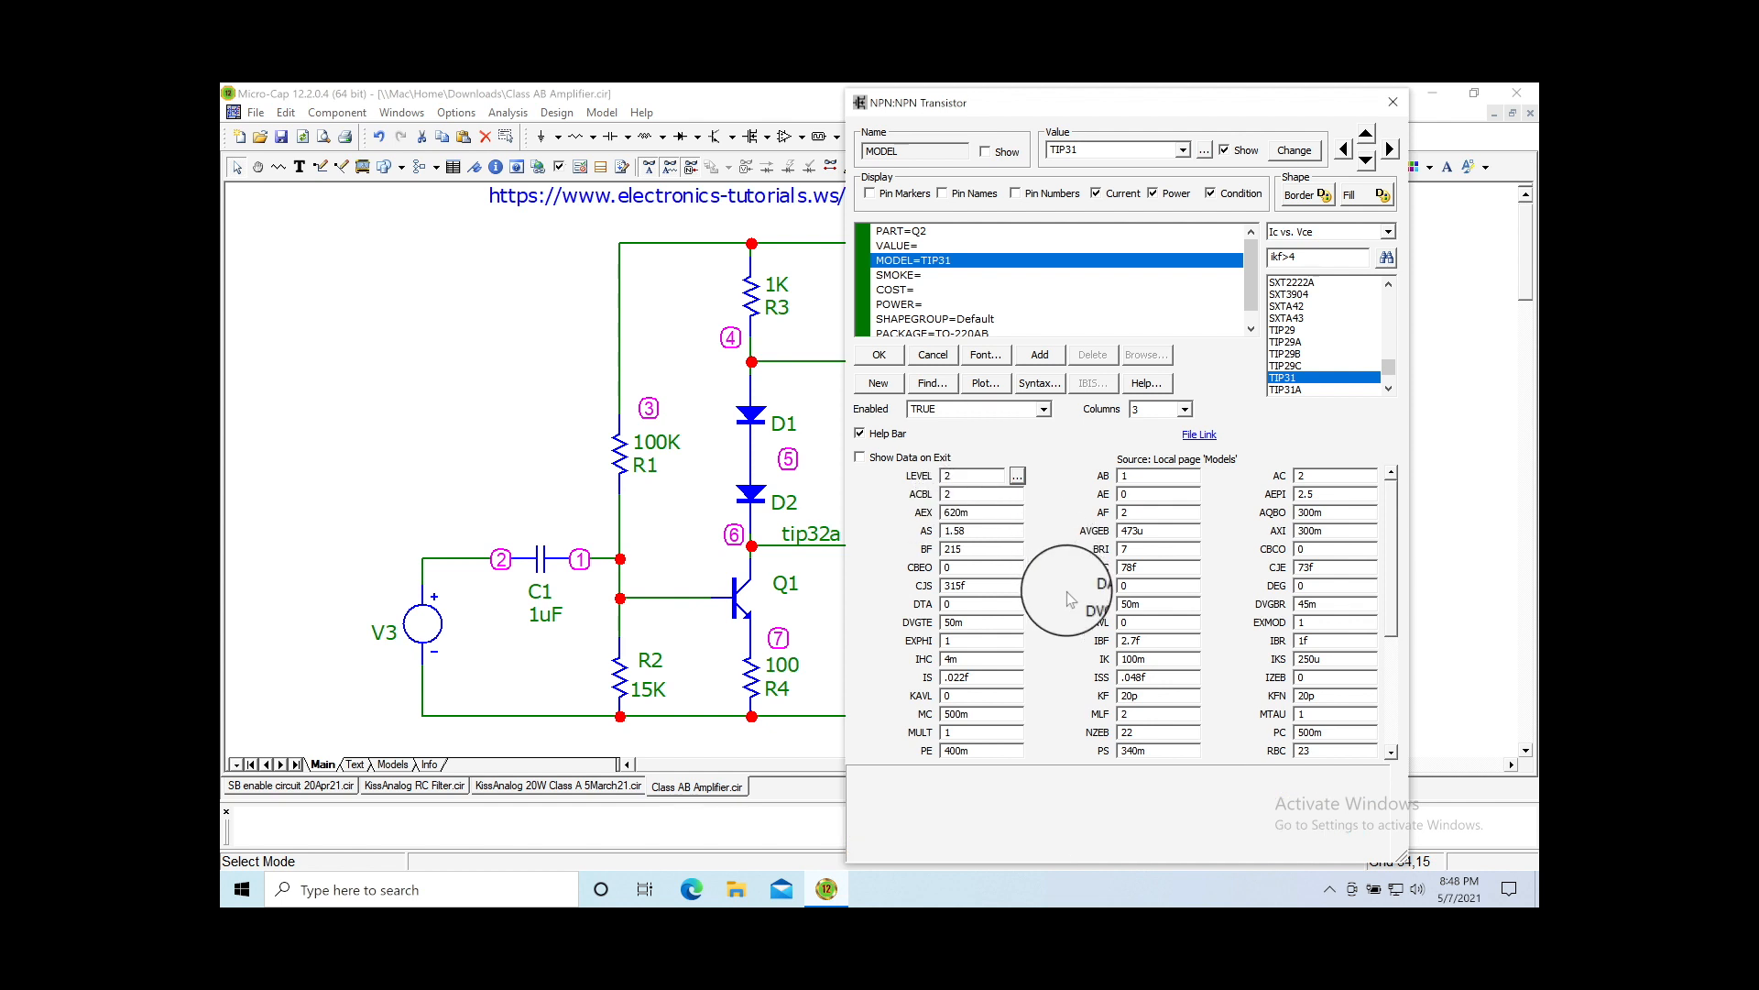
Step: Pick 2PC4081R from Q2's model list
drag(1392, 566, 1270, 537)
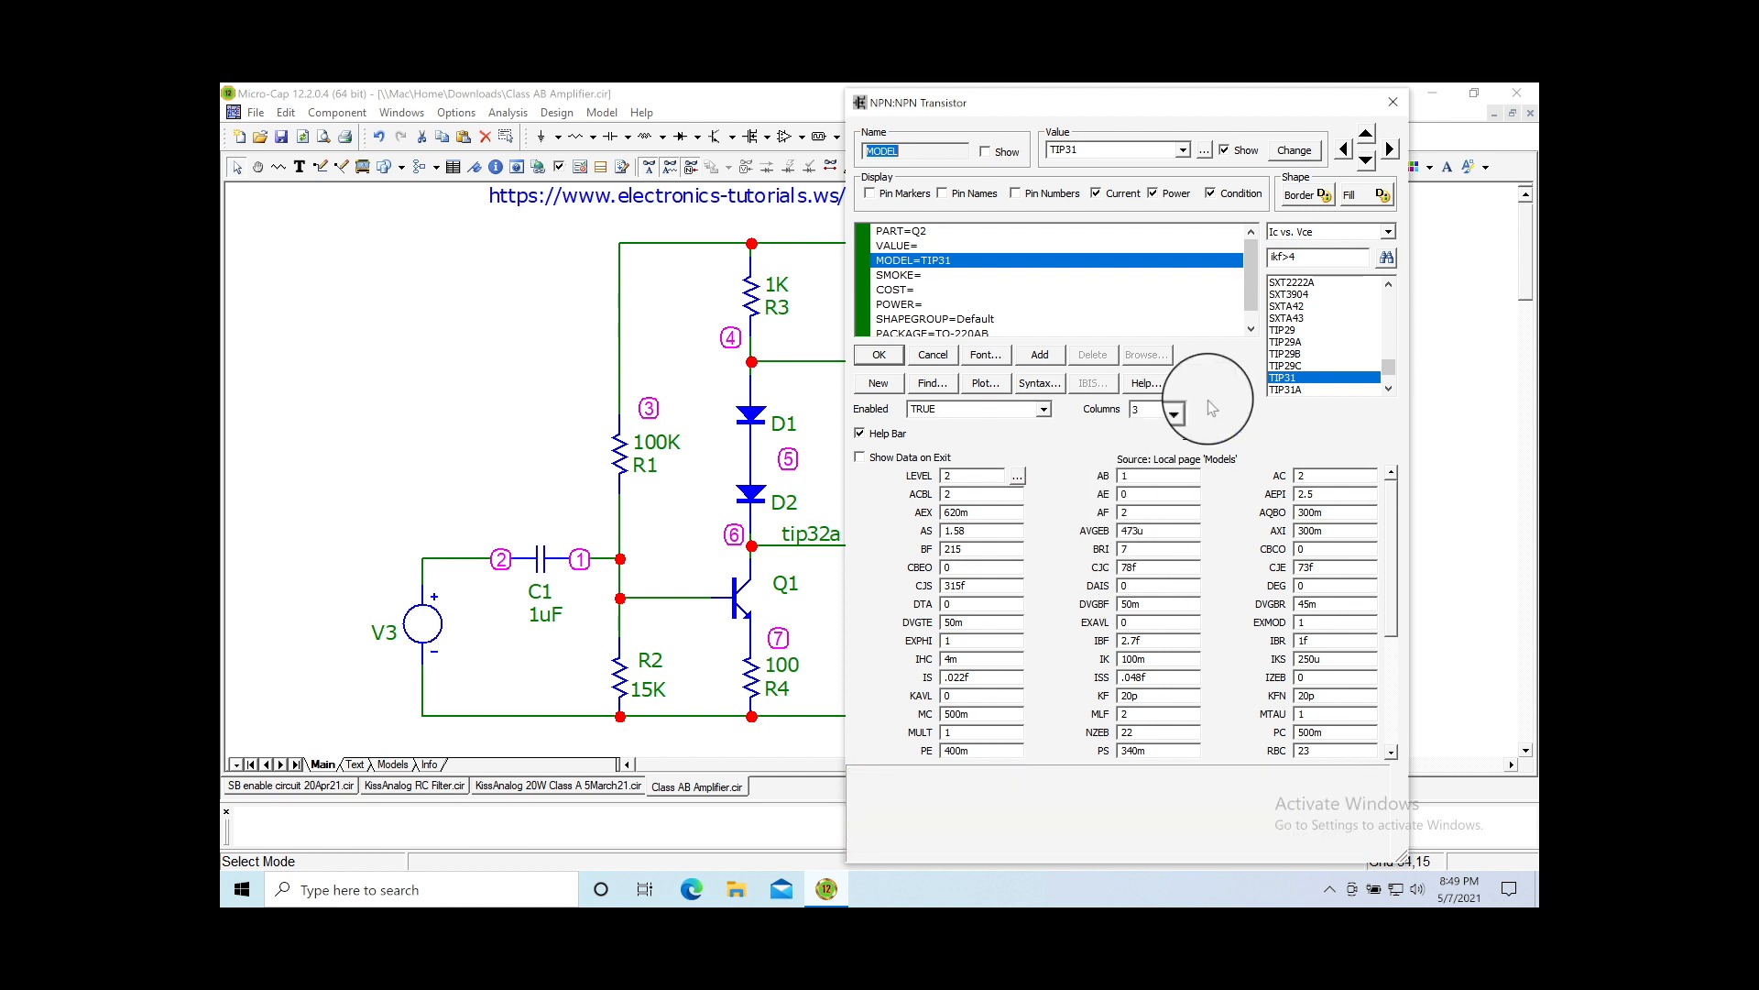
click(1296, 335)
drag(1390, 376, 1379, 313)
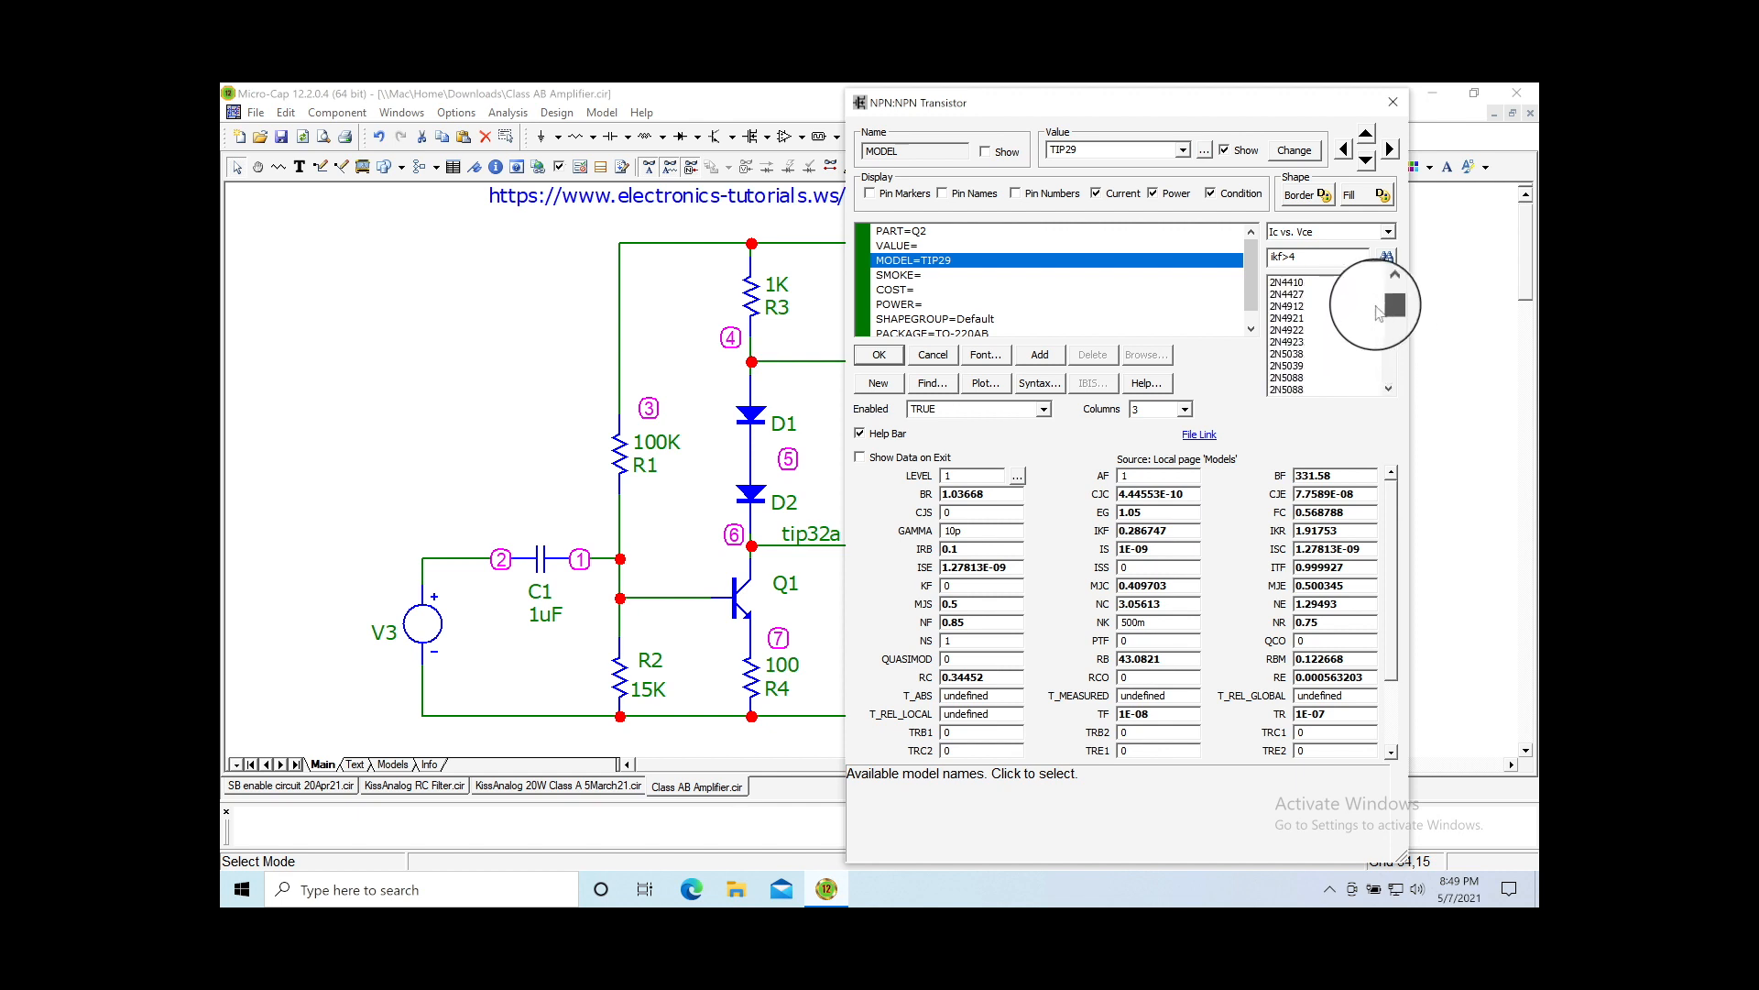
click(1295, 318)
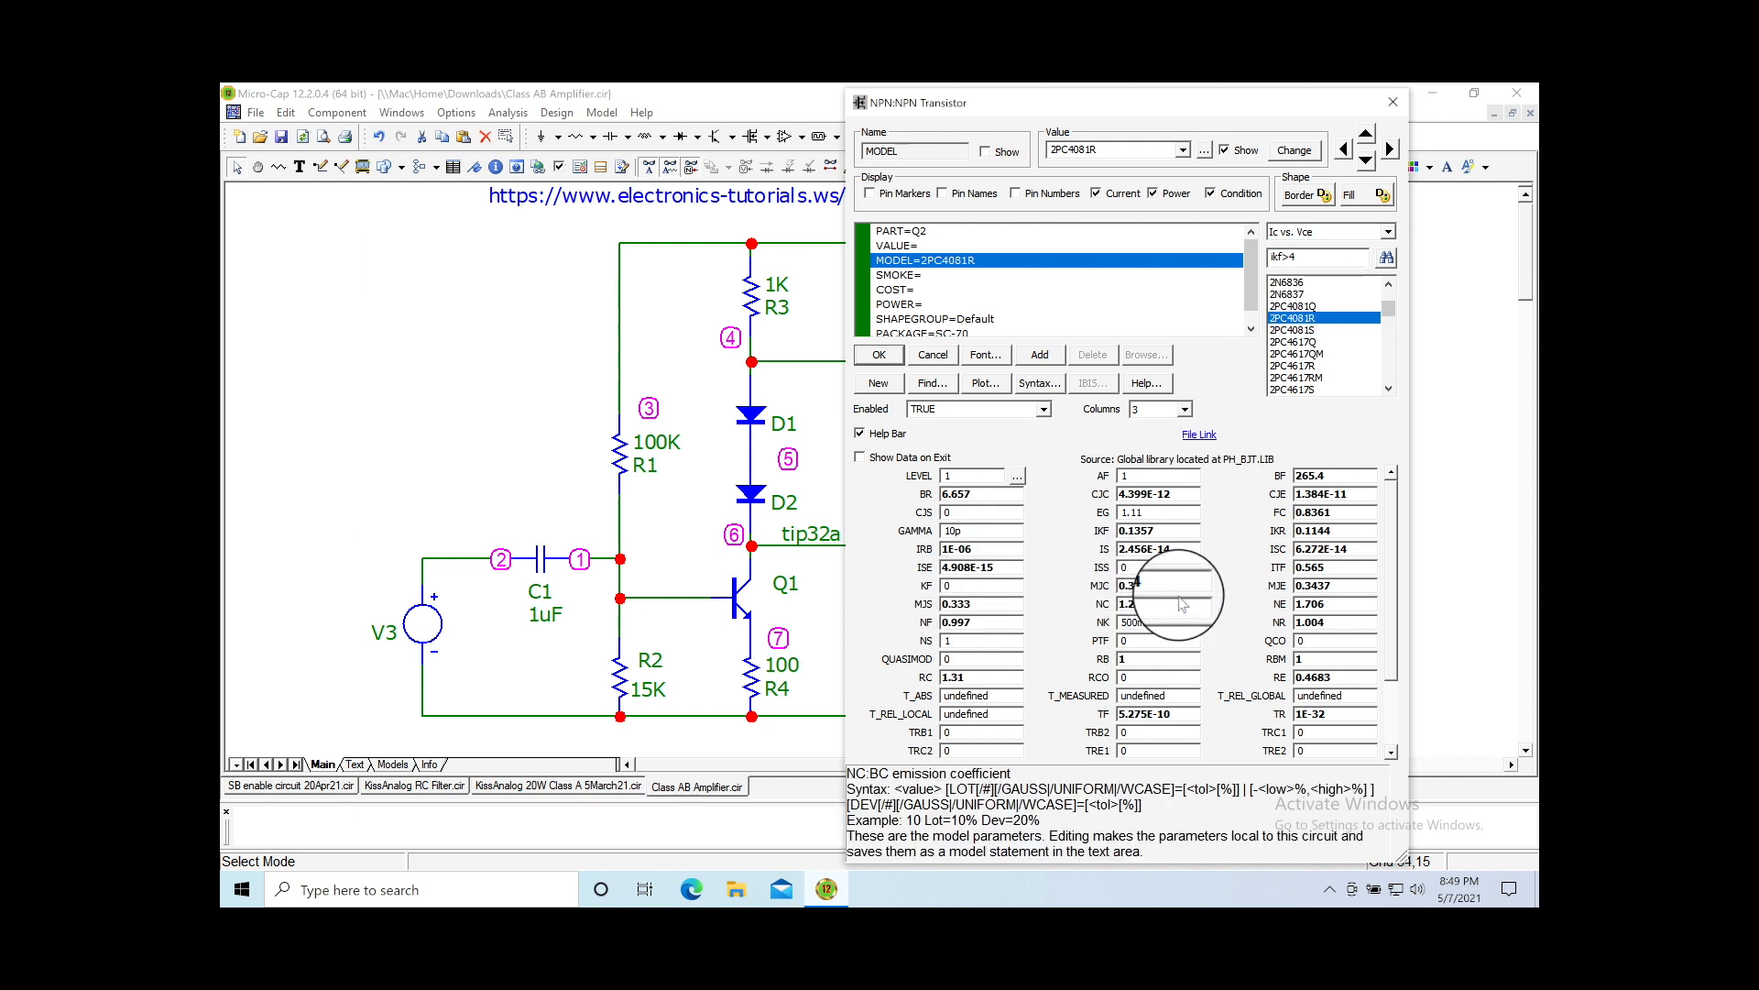
Step: Open help on the transistor attributes and search it for 'bjt'
click(1153, 386)
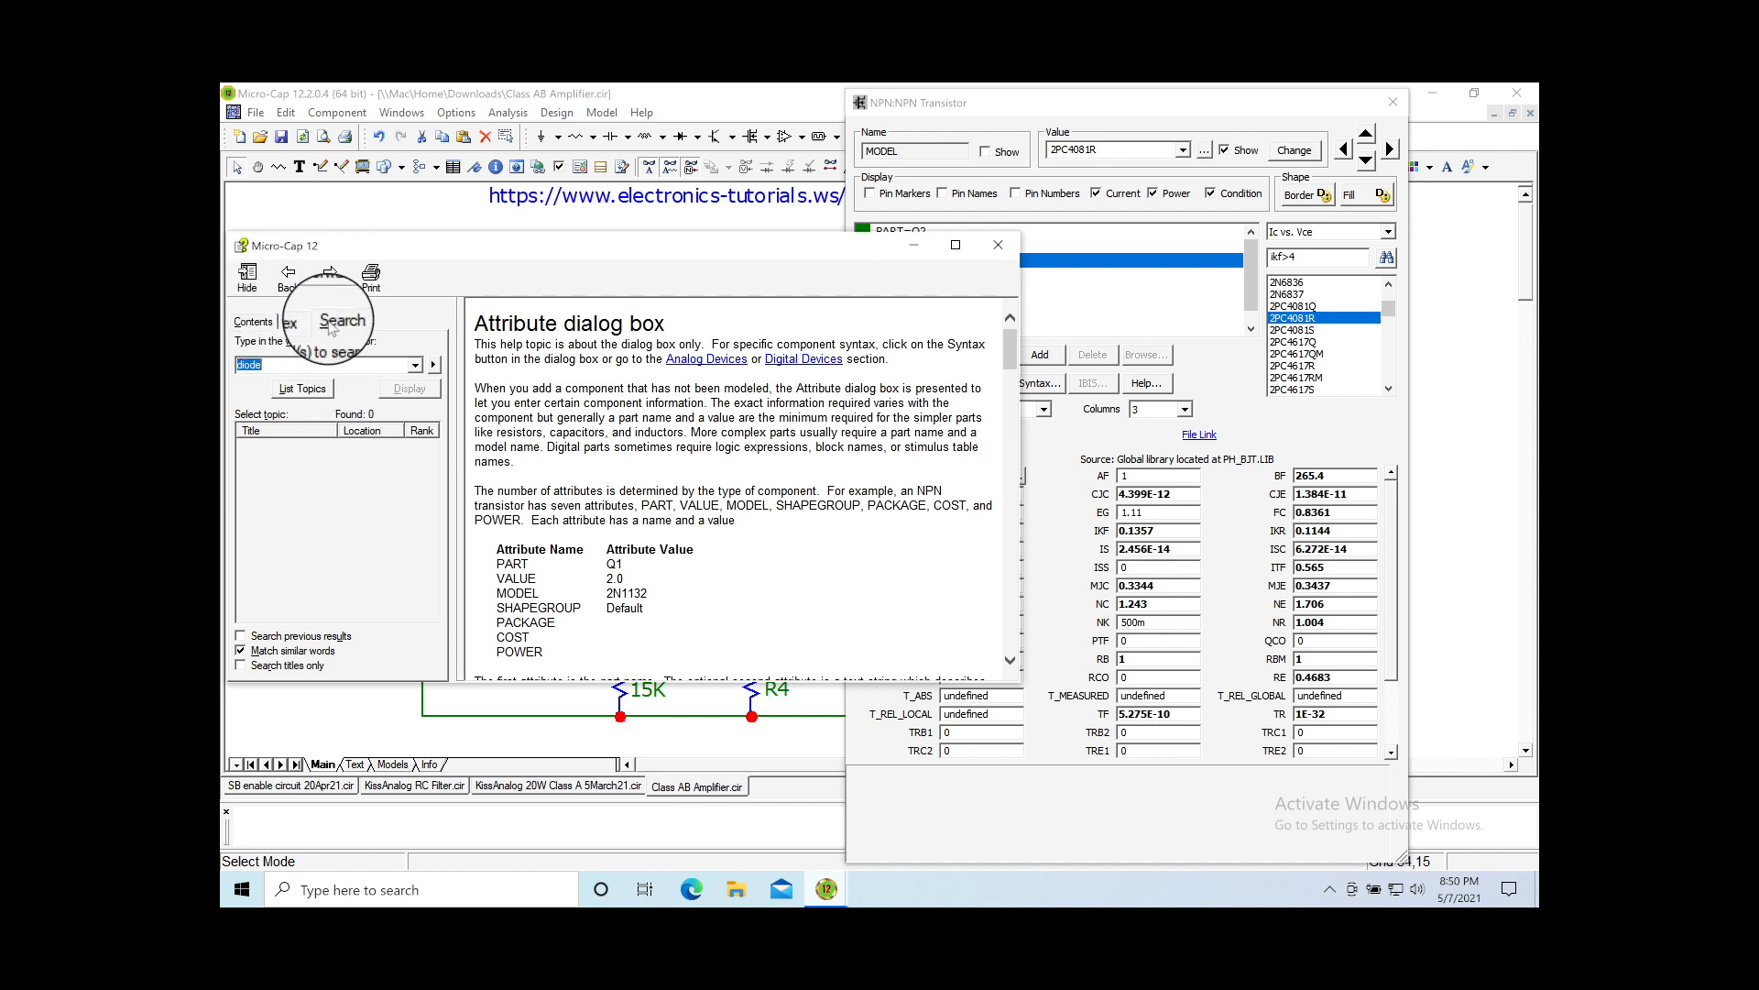
click(274, 323)
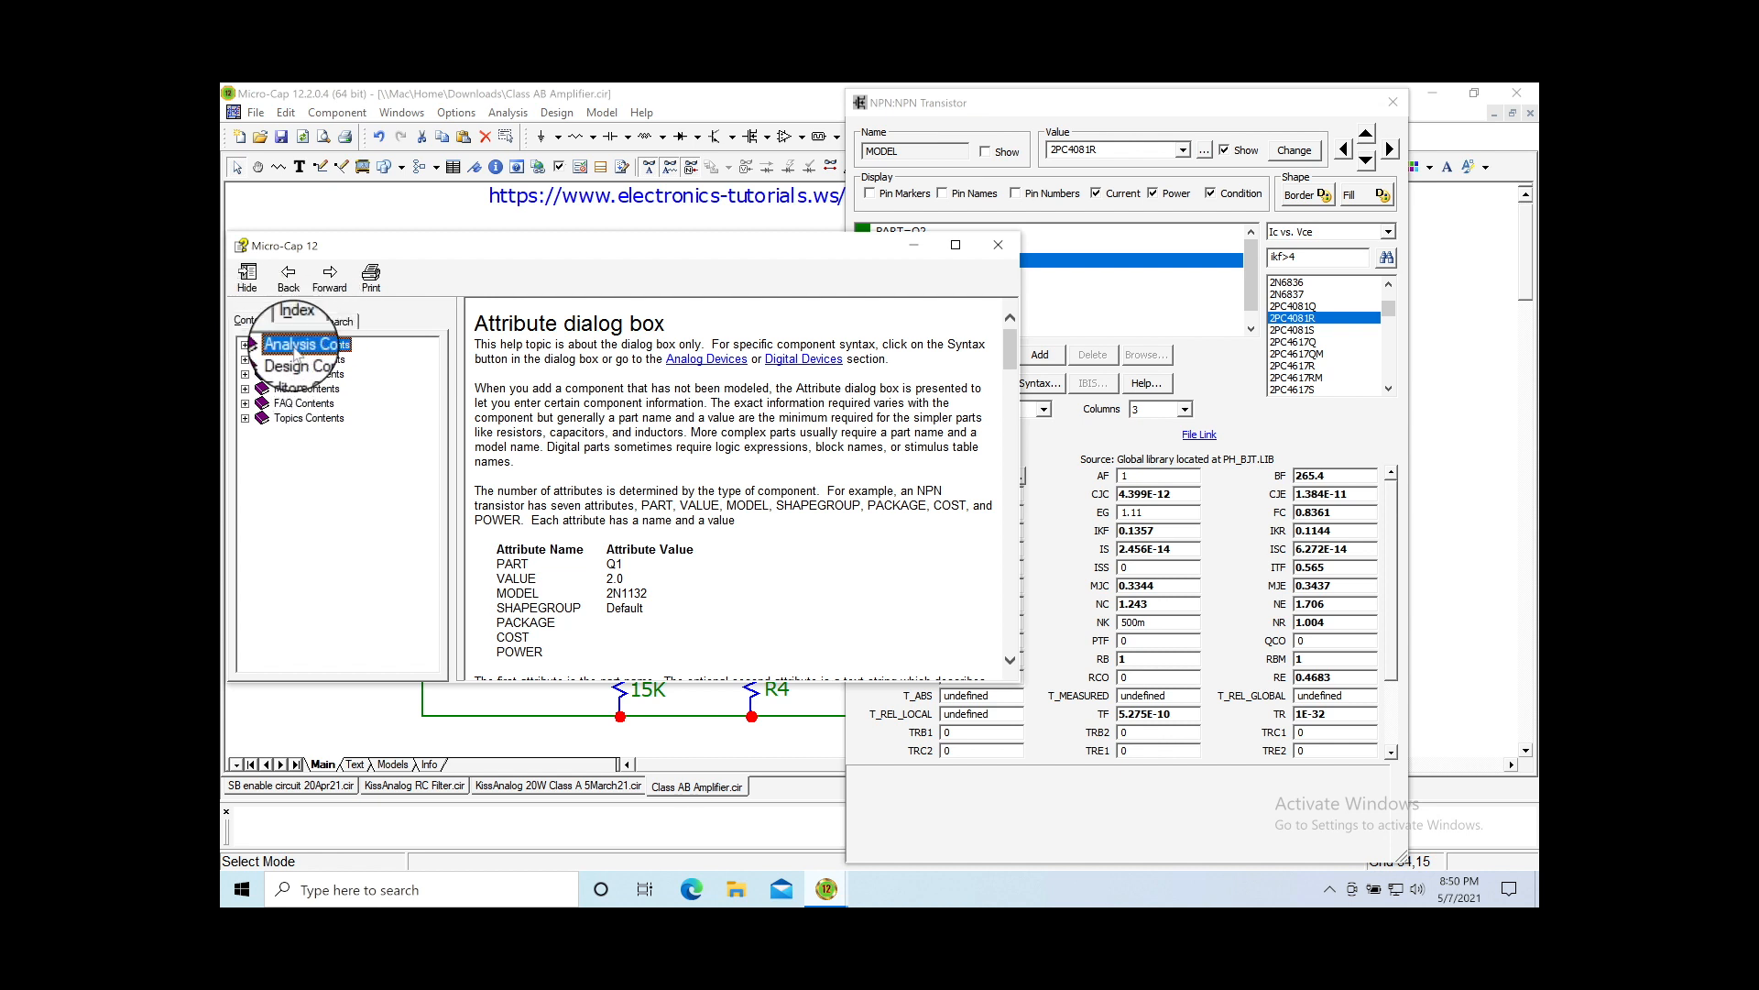
click(343, 326)
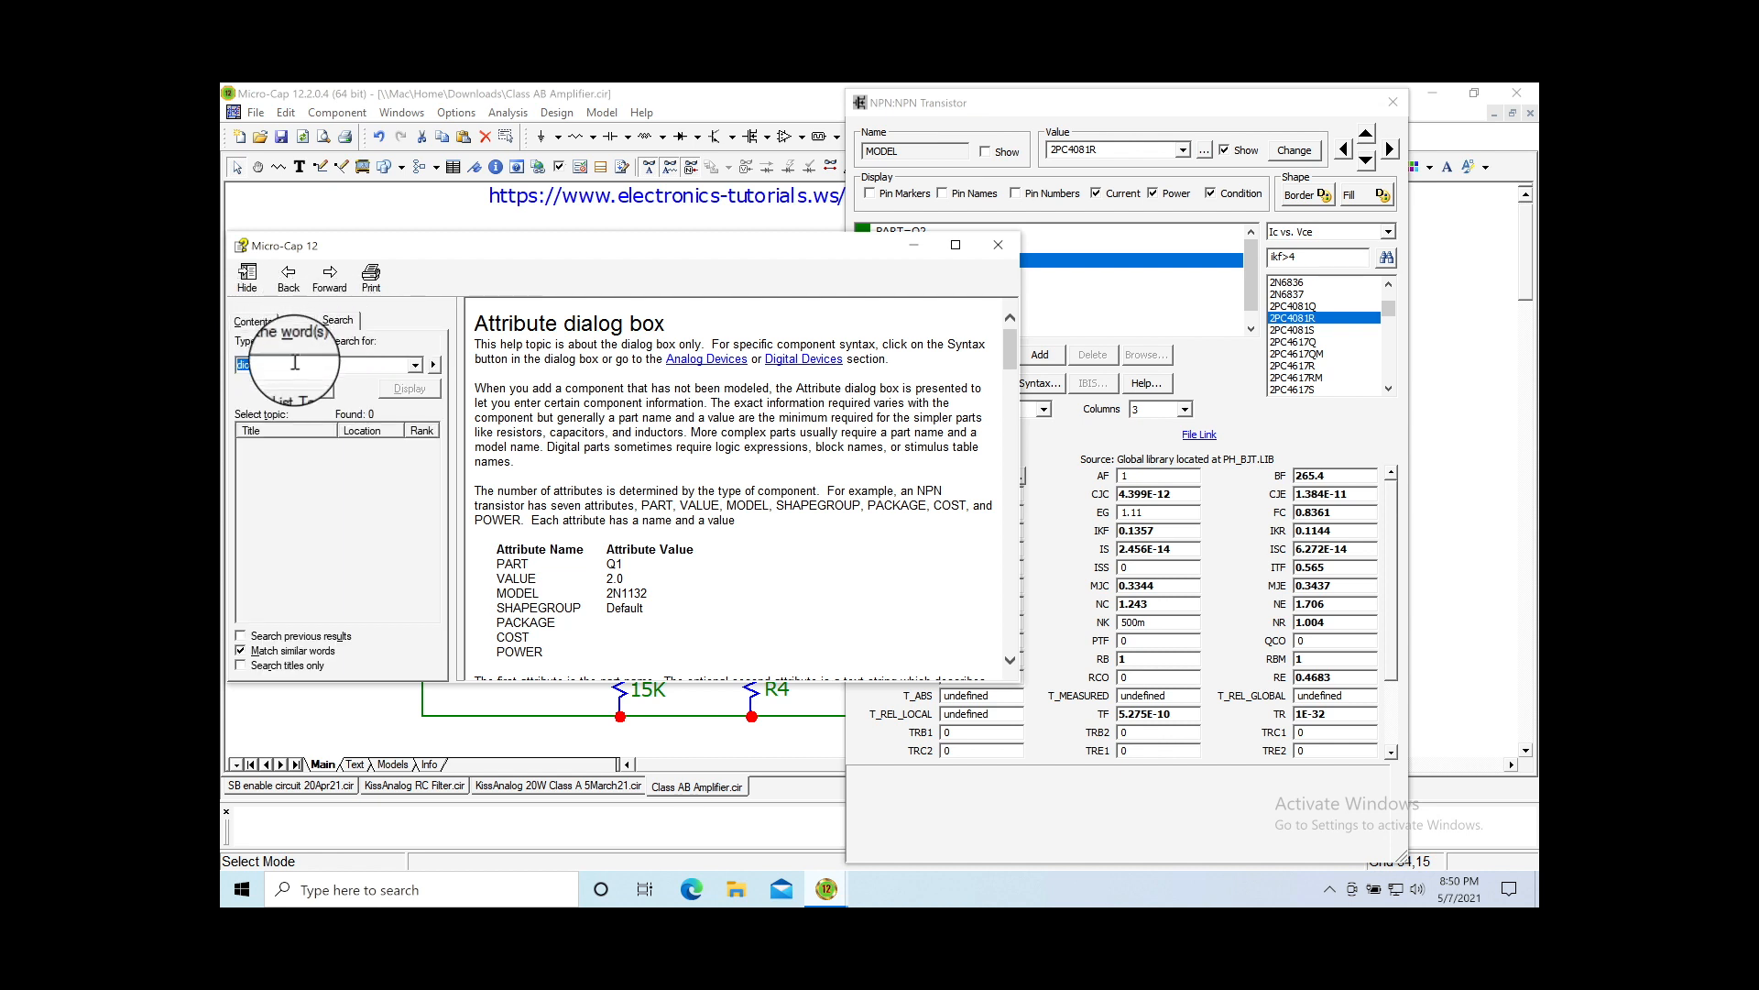
drag(285, 364, 238, 362)
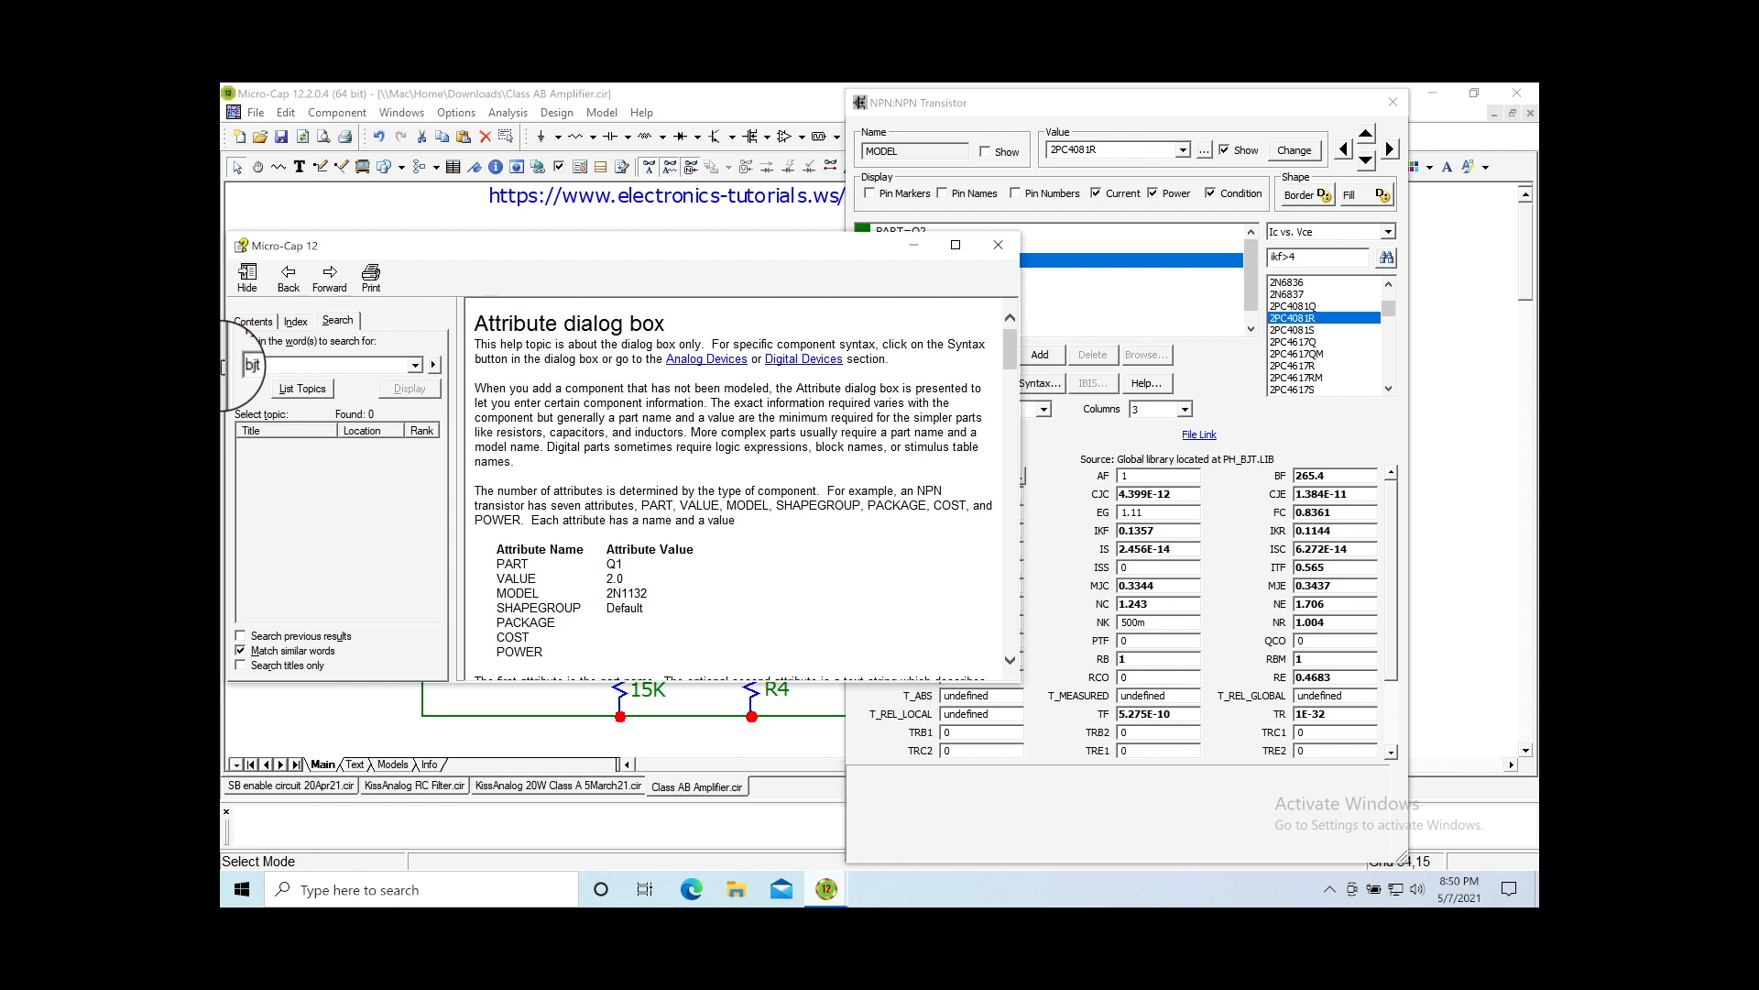
key(Return)
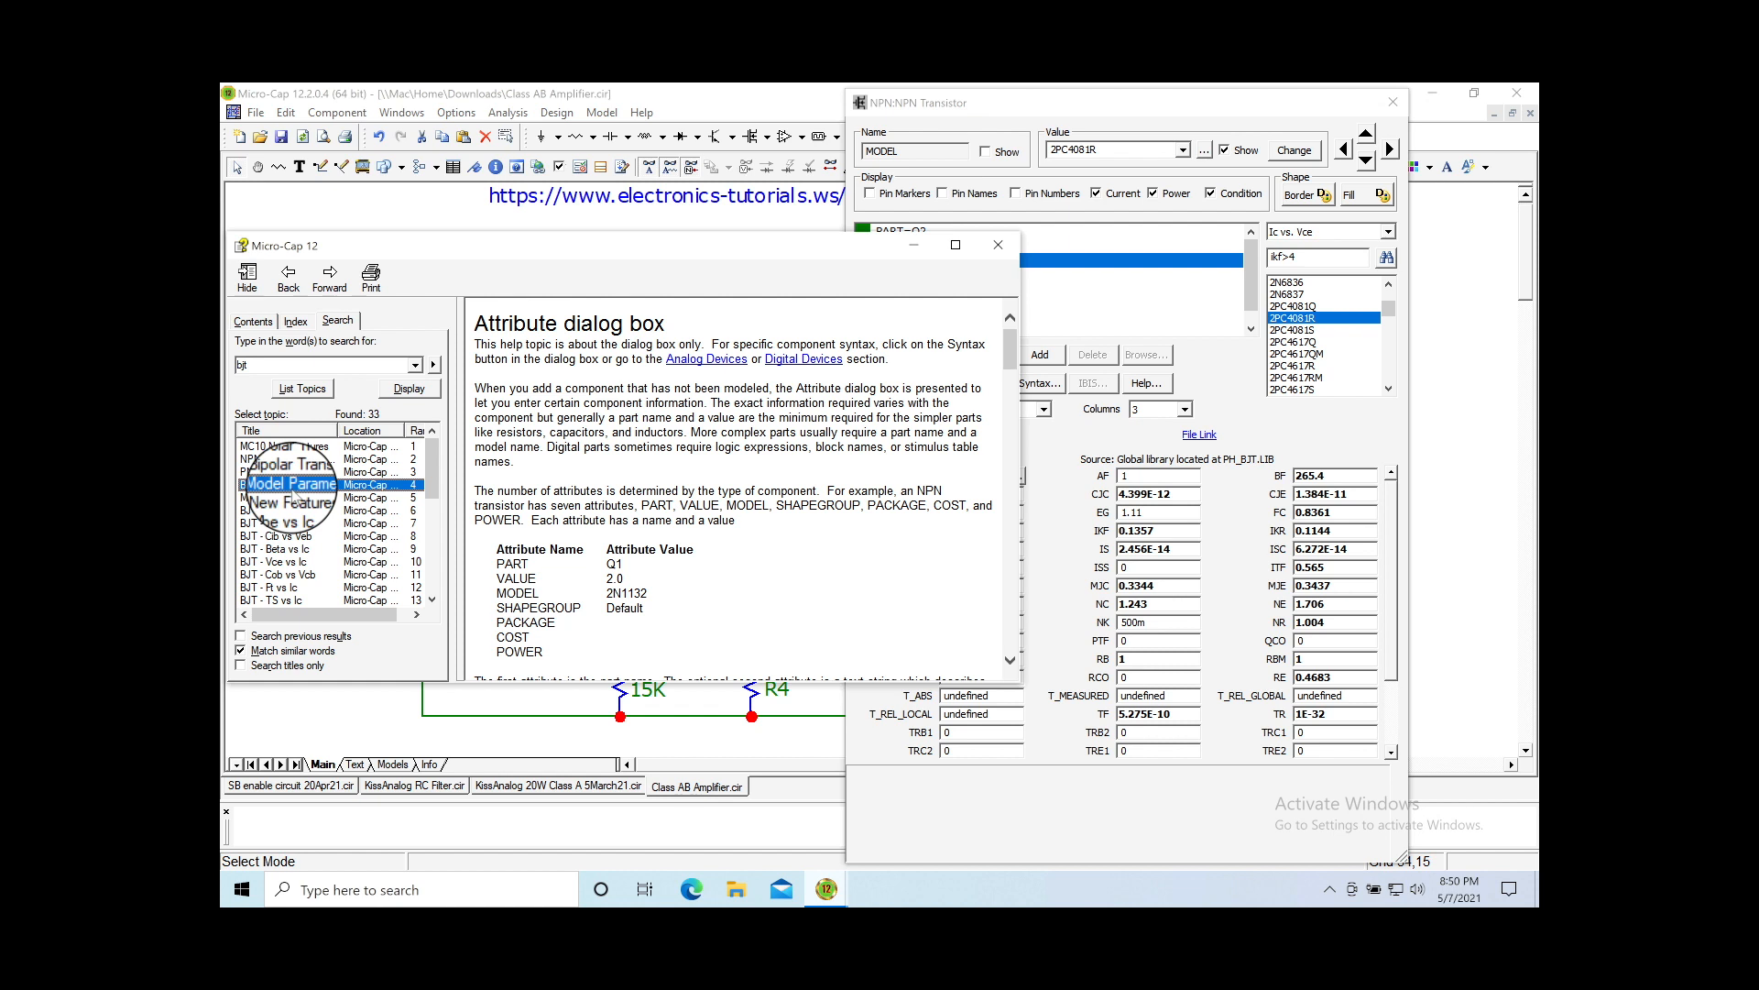
Step: Read the BJT Model Parameter Table topic, then close the help window
double_click(291, 485)
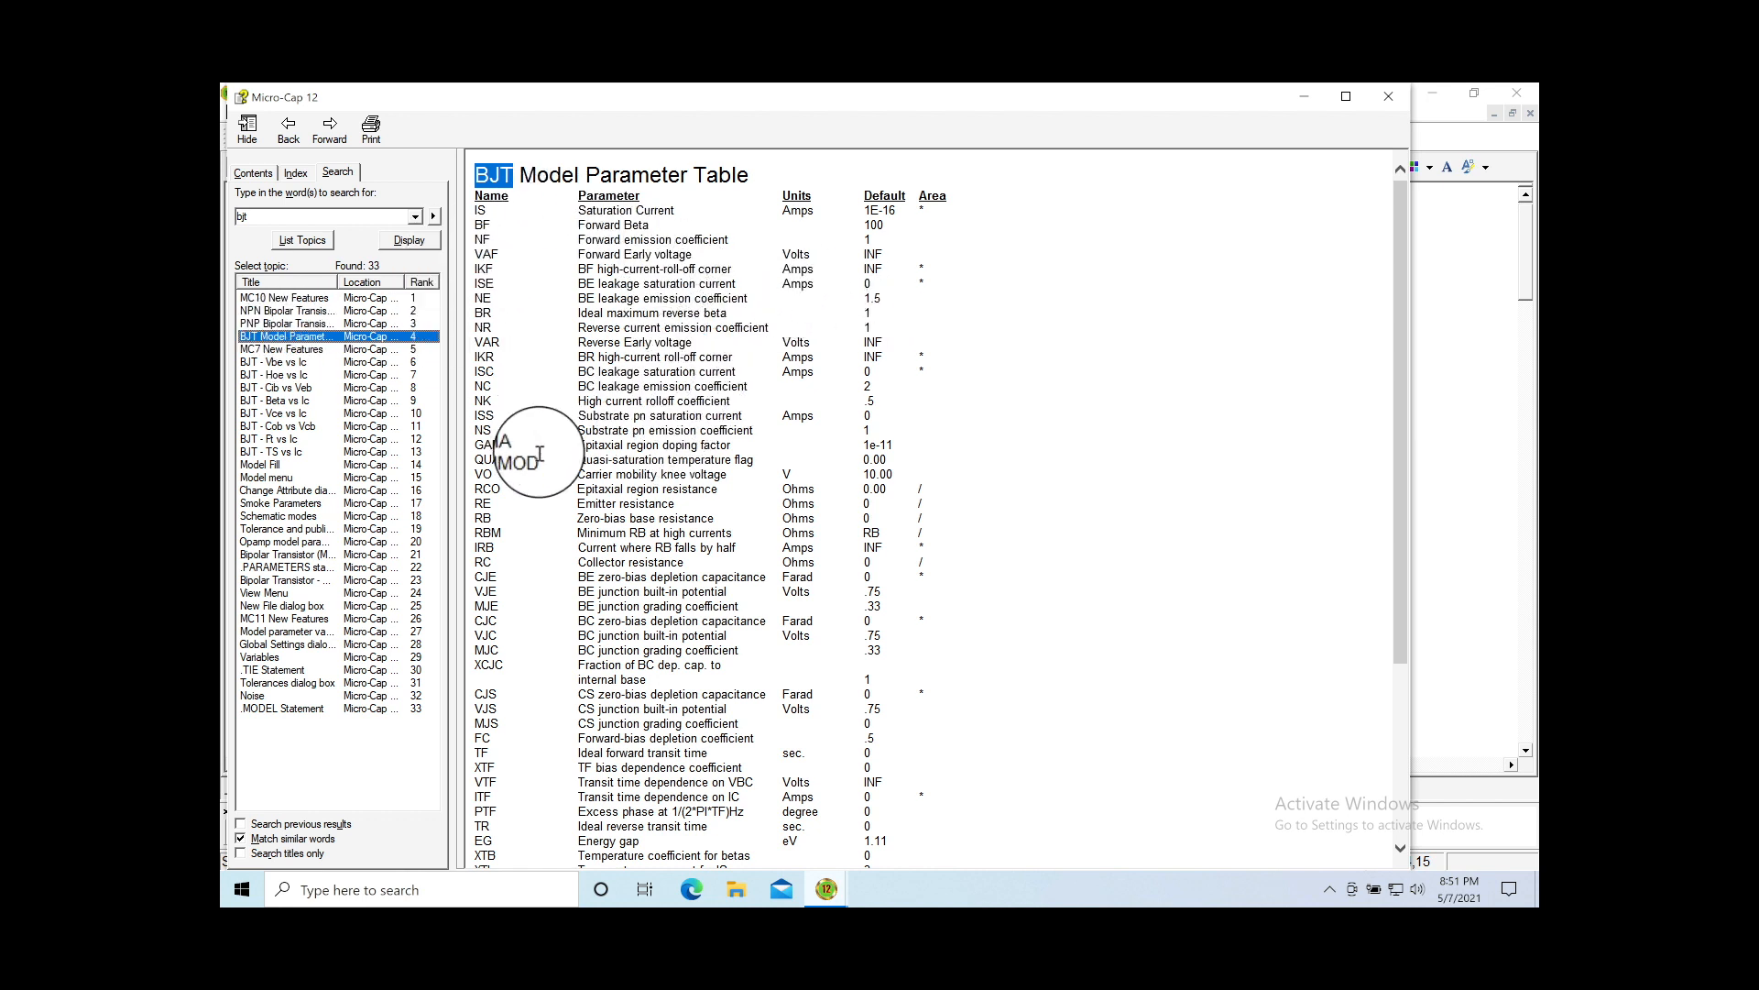
scroll(540, 492, down, 6)
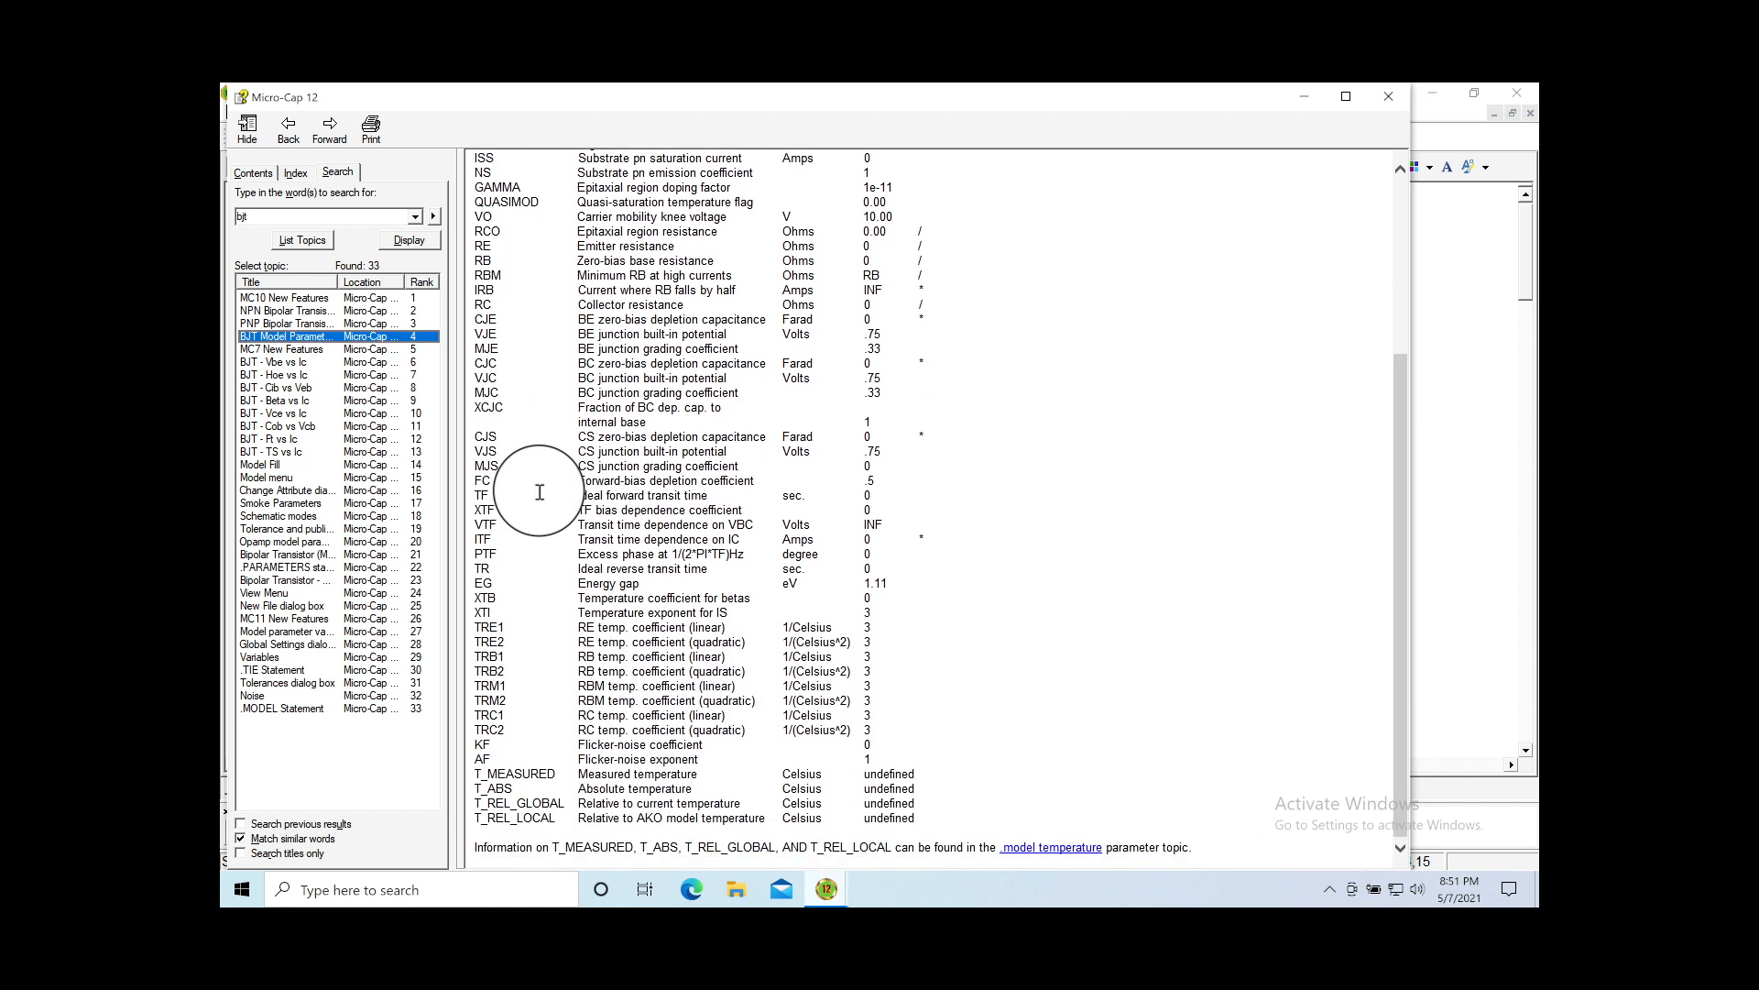
scroll(596, 540, up, 6)
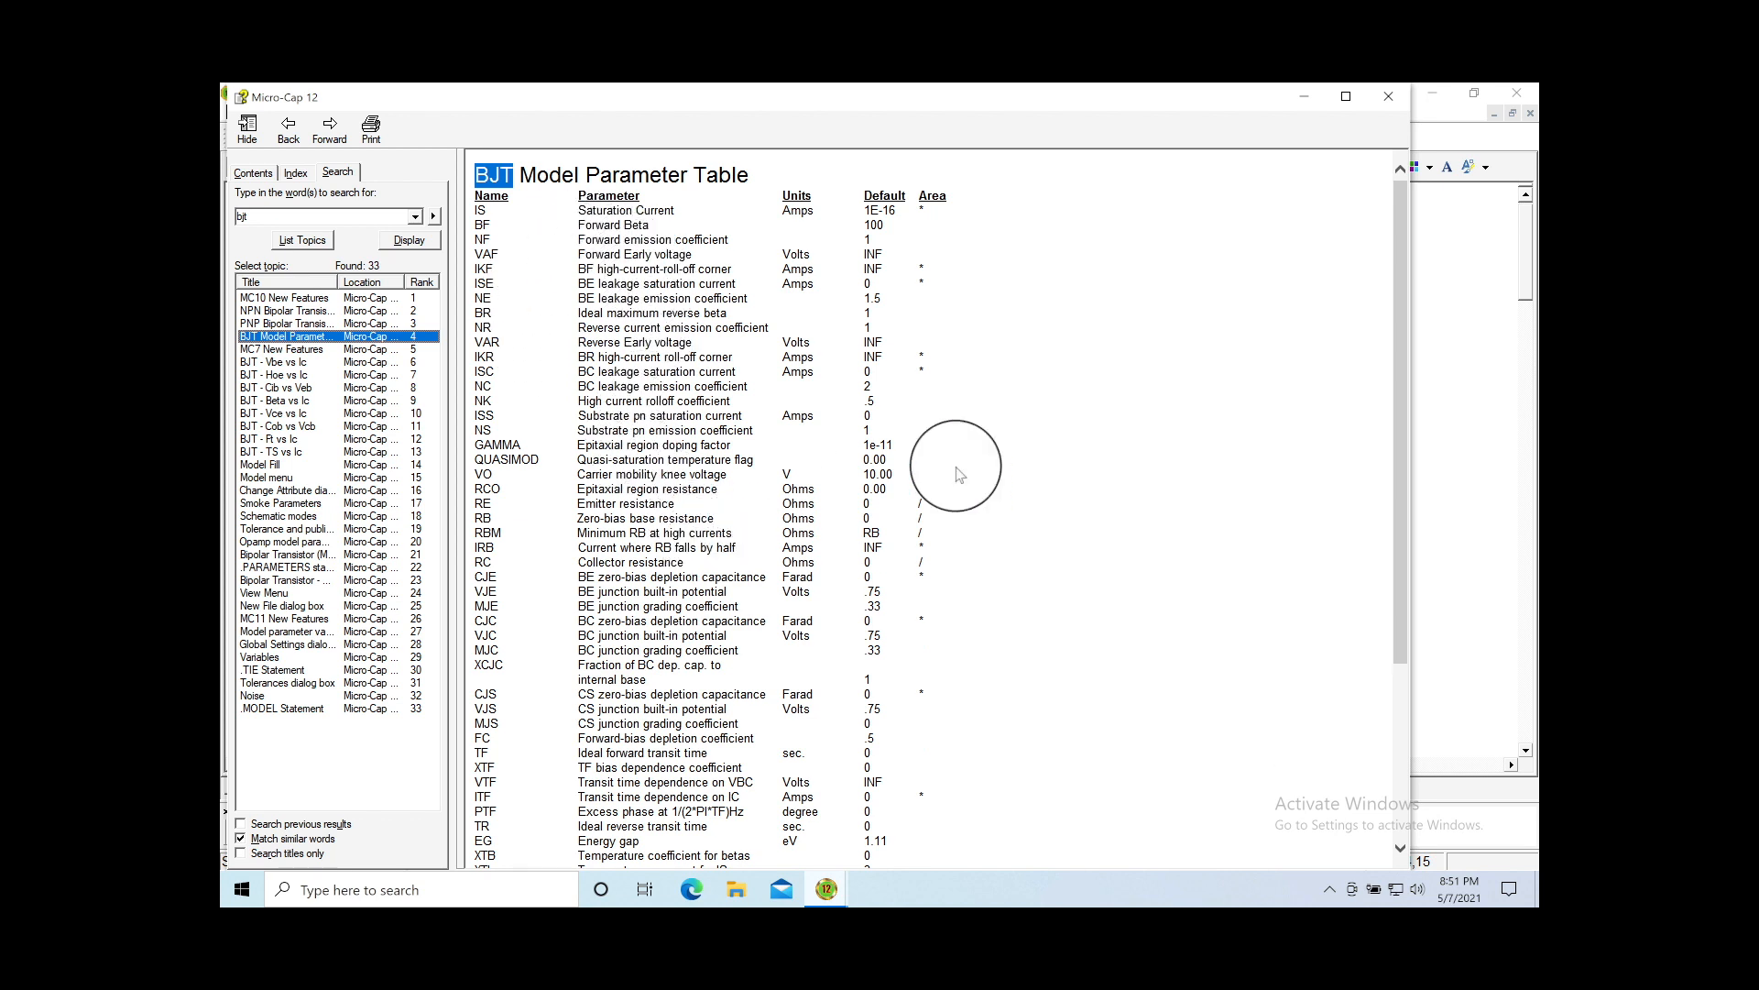
click(1390, 98)
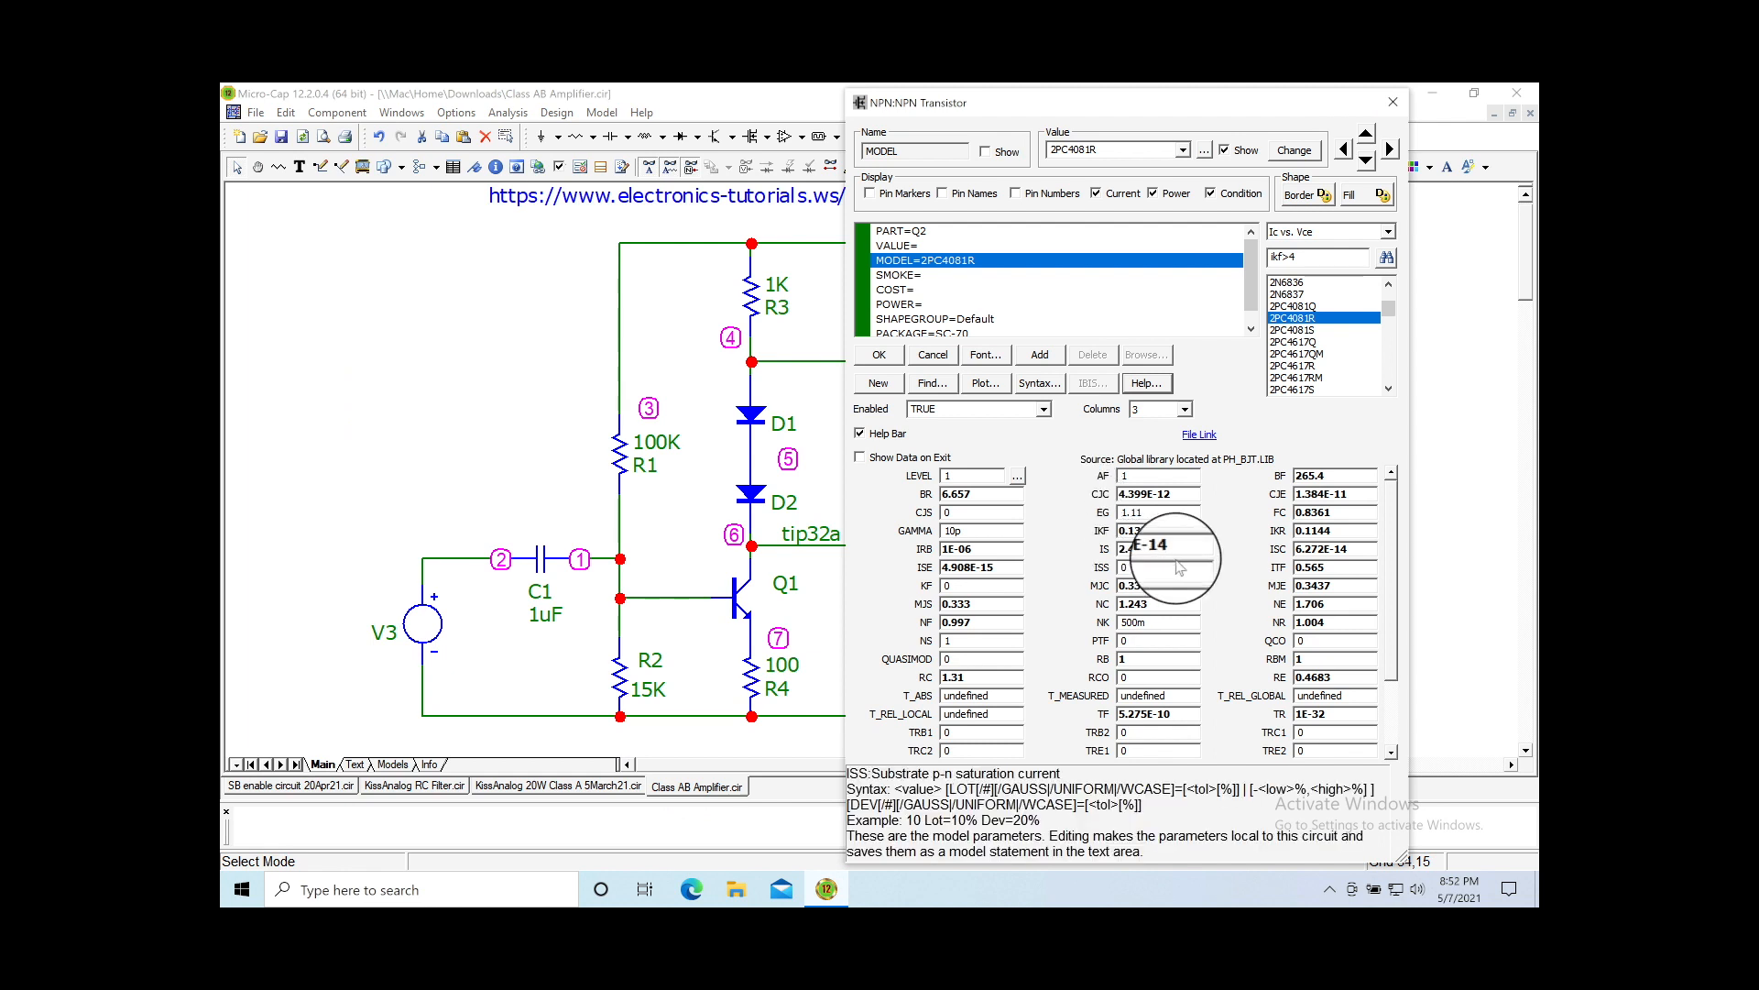
Step: Close Q2's transistor properties and deselect it
click(1390, 147)
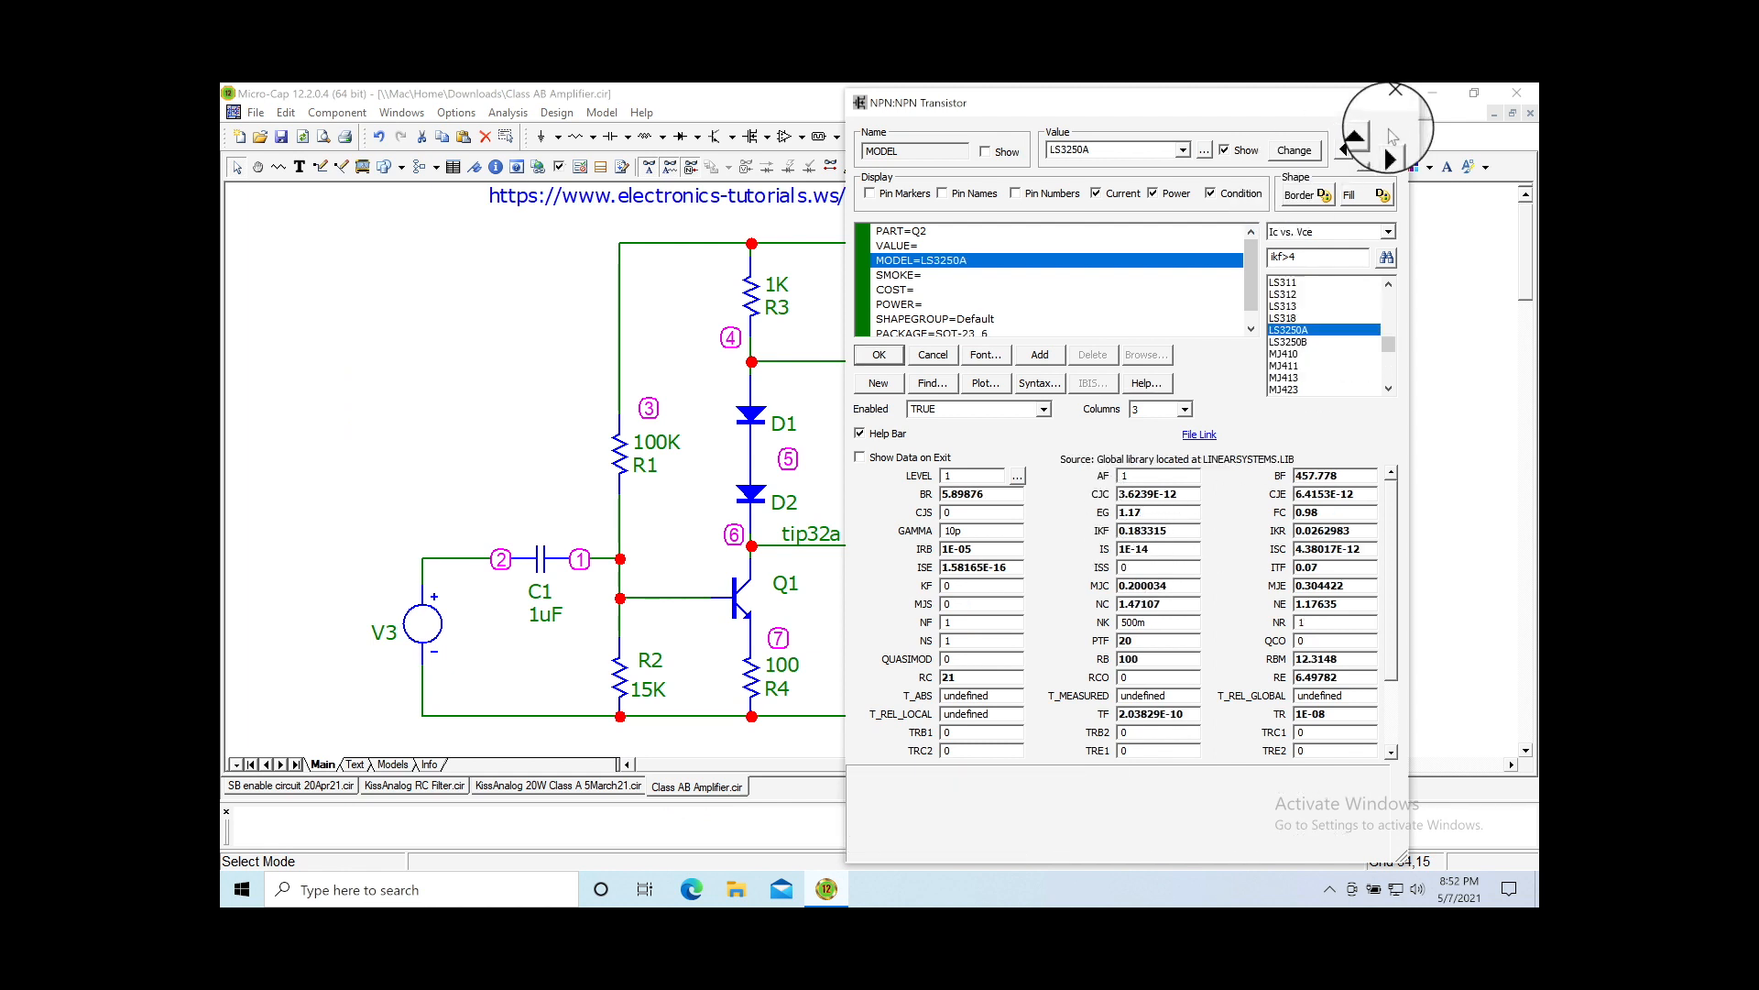
click(1393, 99)
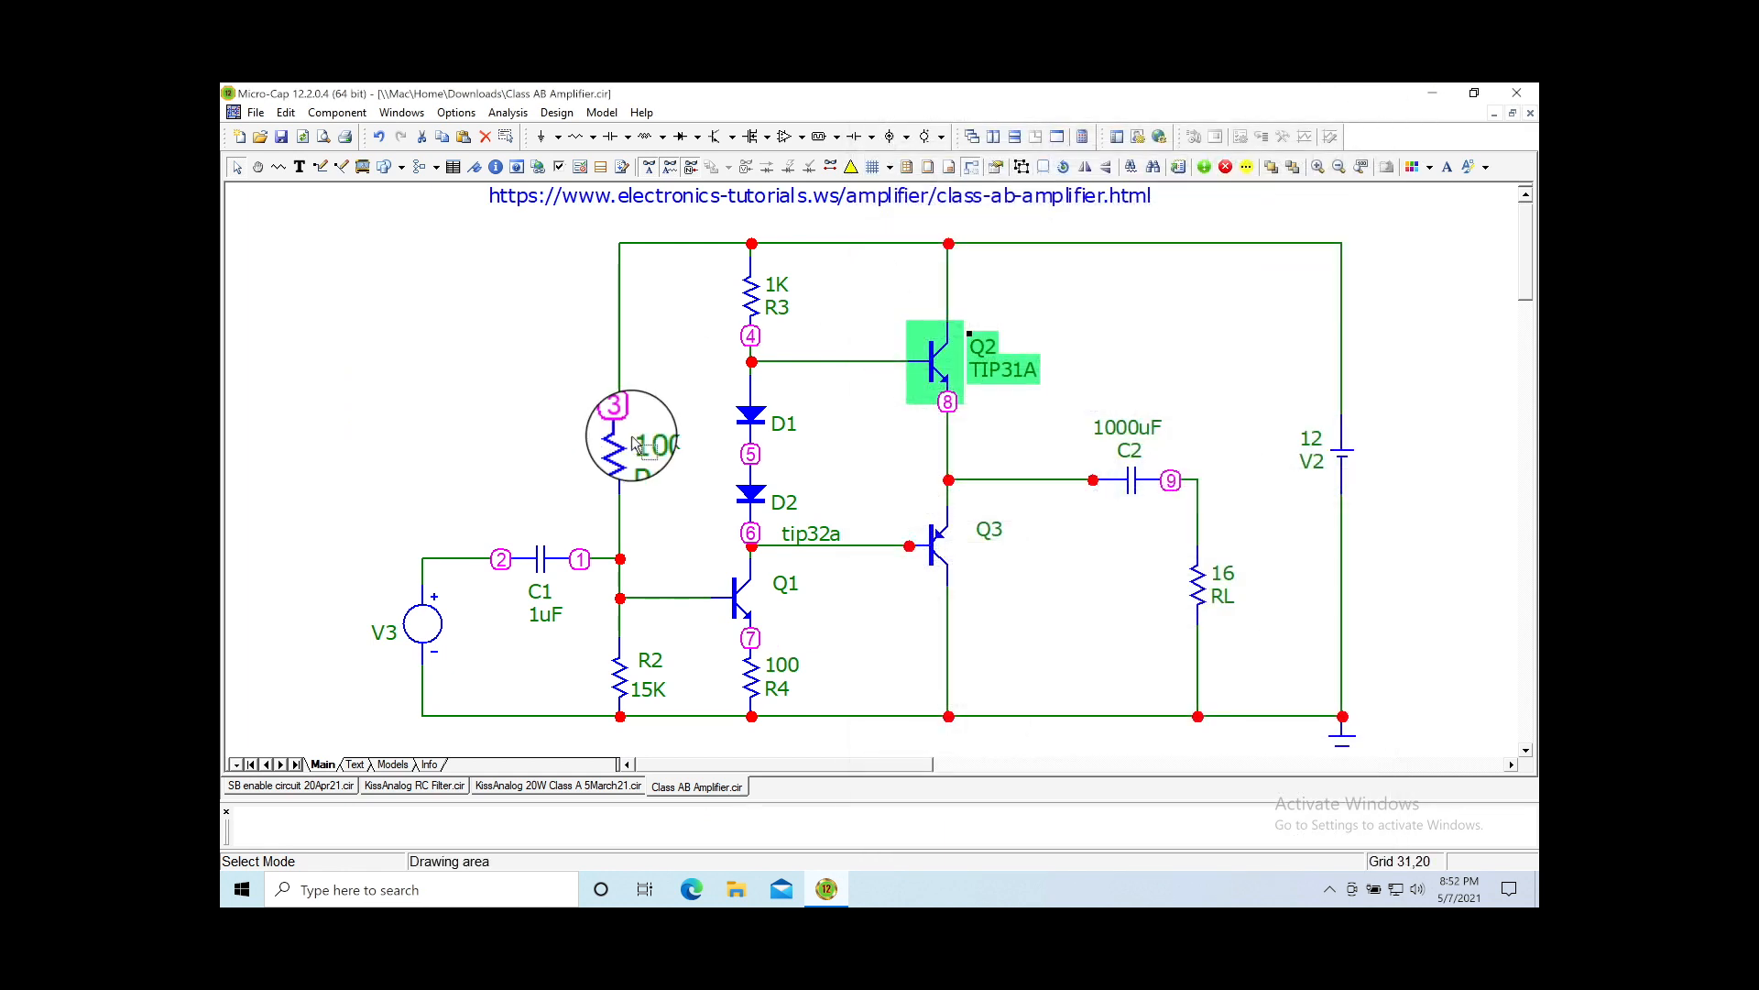
click(536, 455)
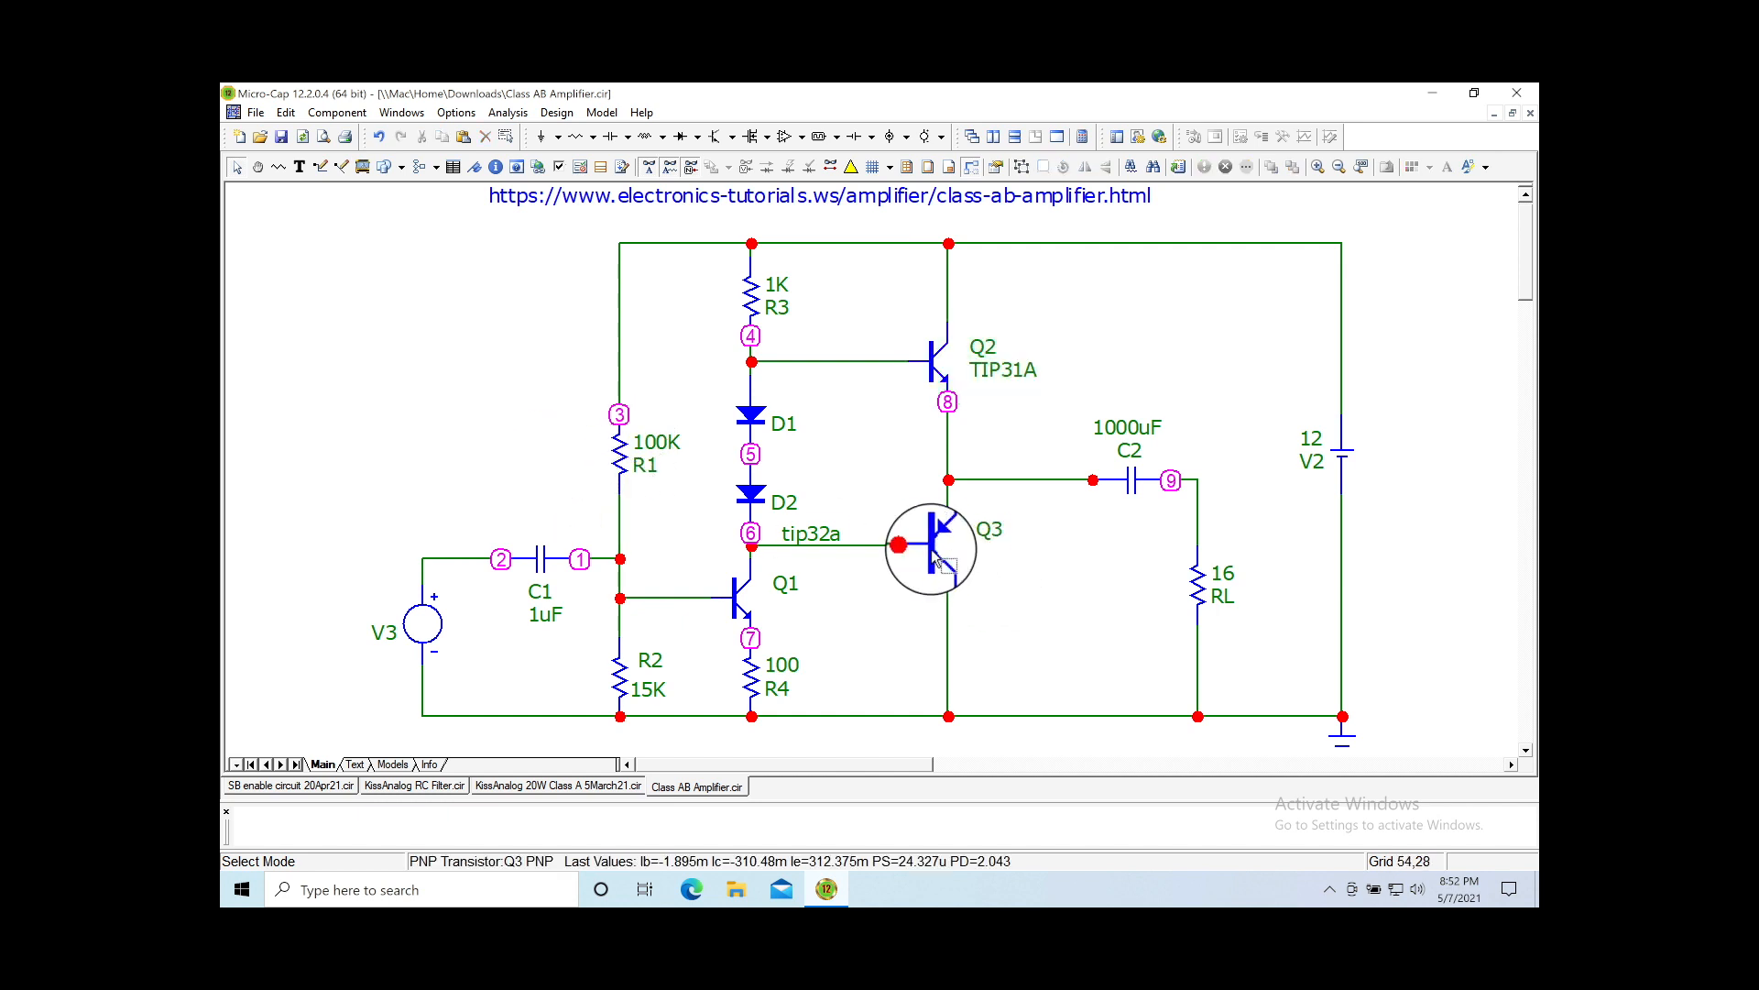
Step: Confirm Q3's tip32a model and move its tip32a label next to Q3
double_click(997, 588)
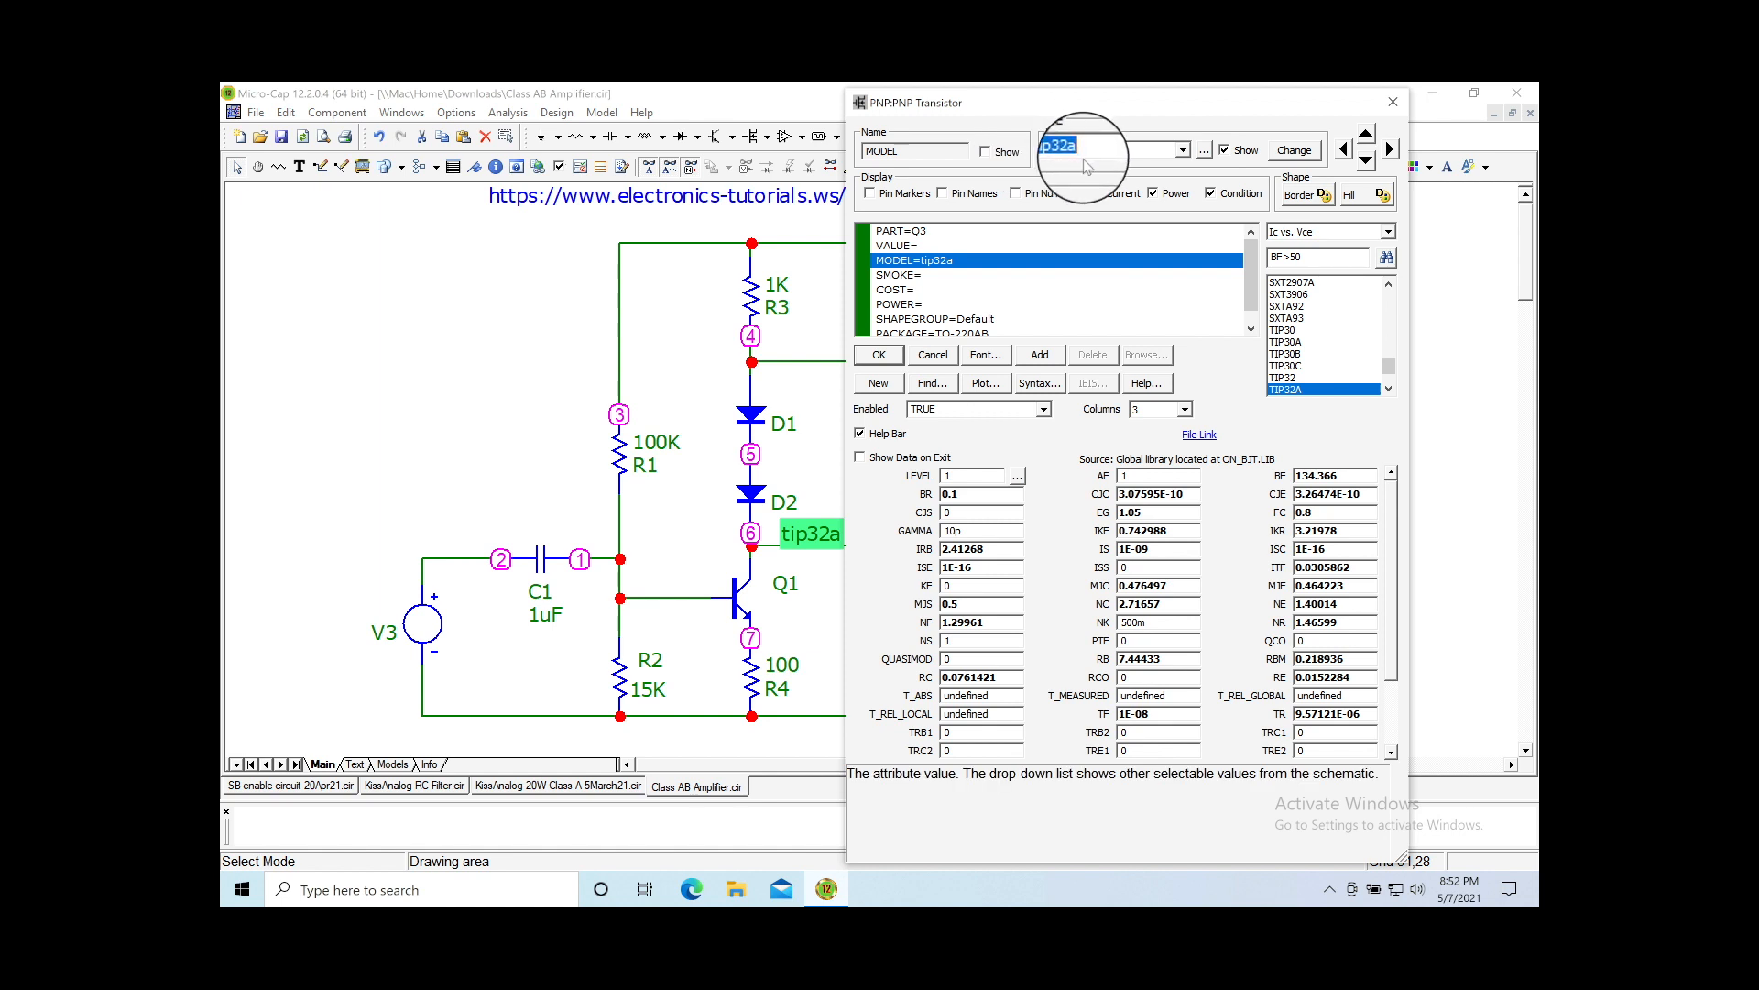
click(878, 345)
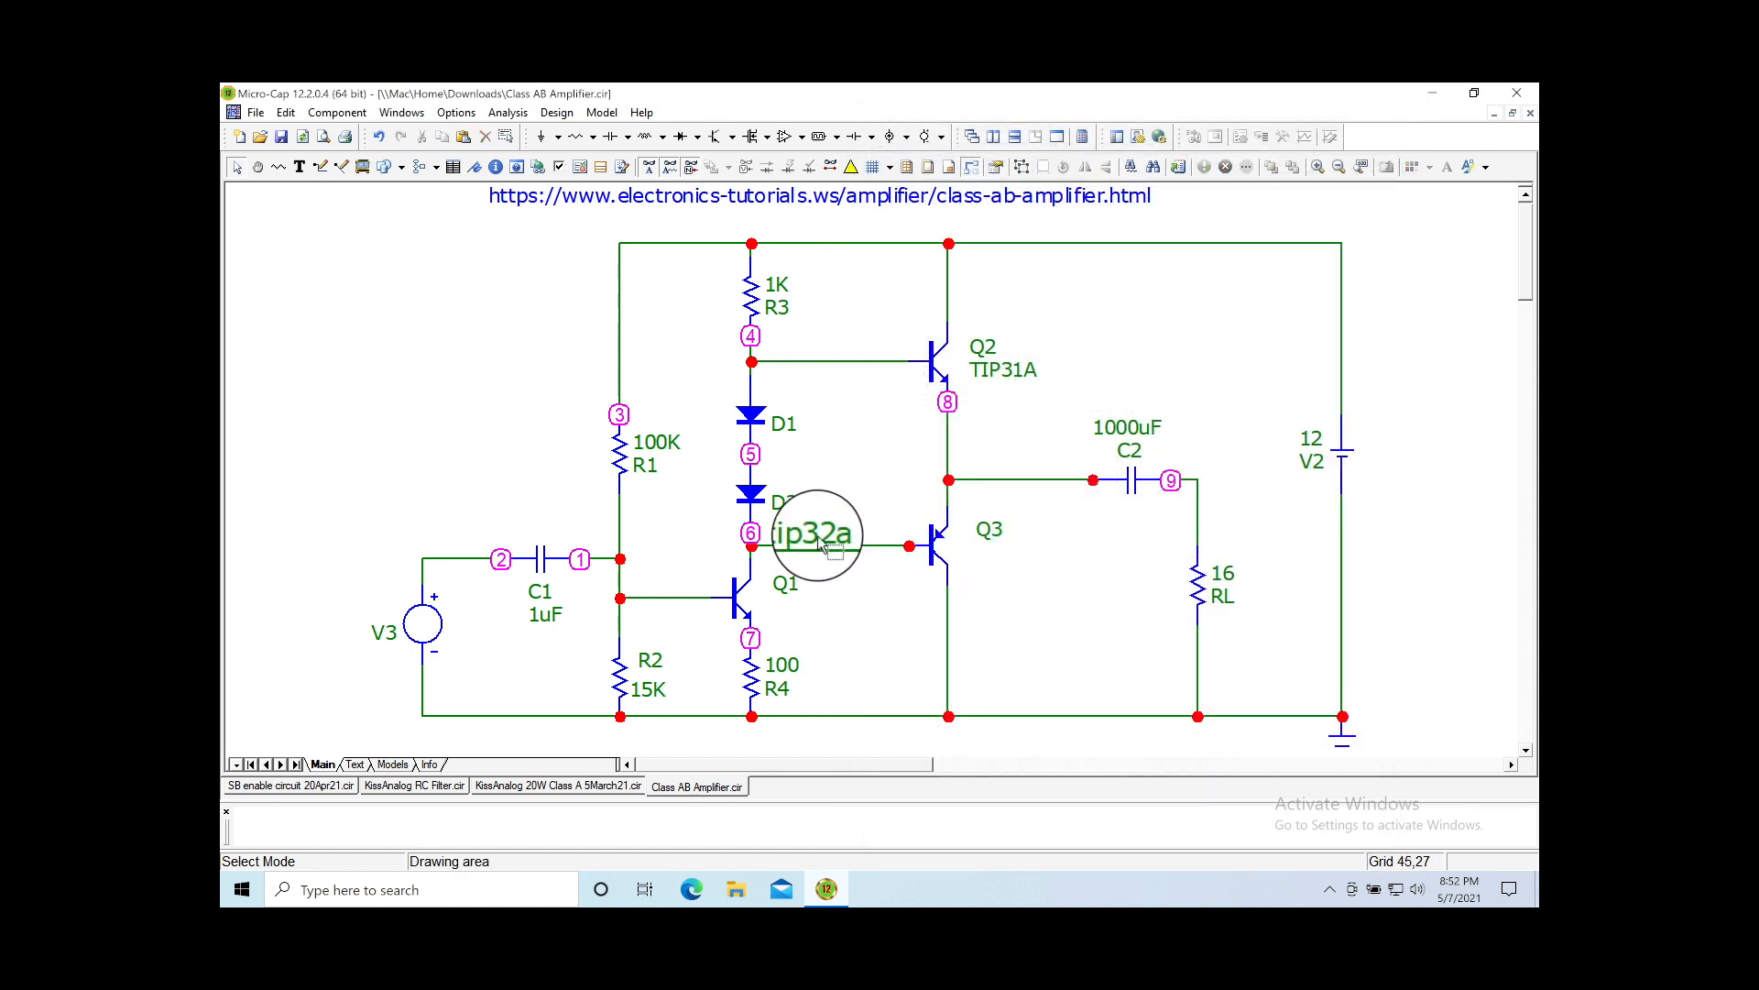
drag(818, 540, 978, 534)
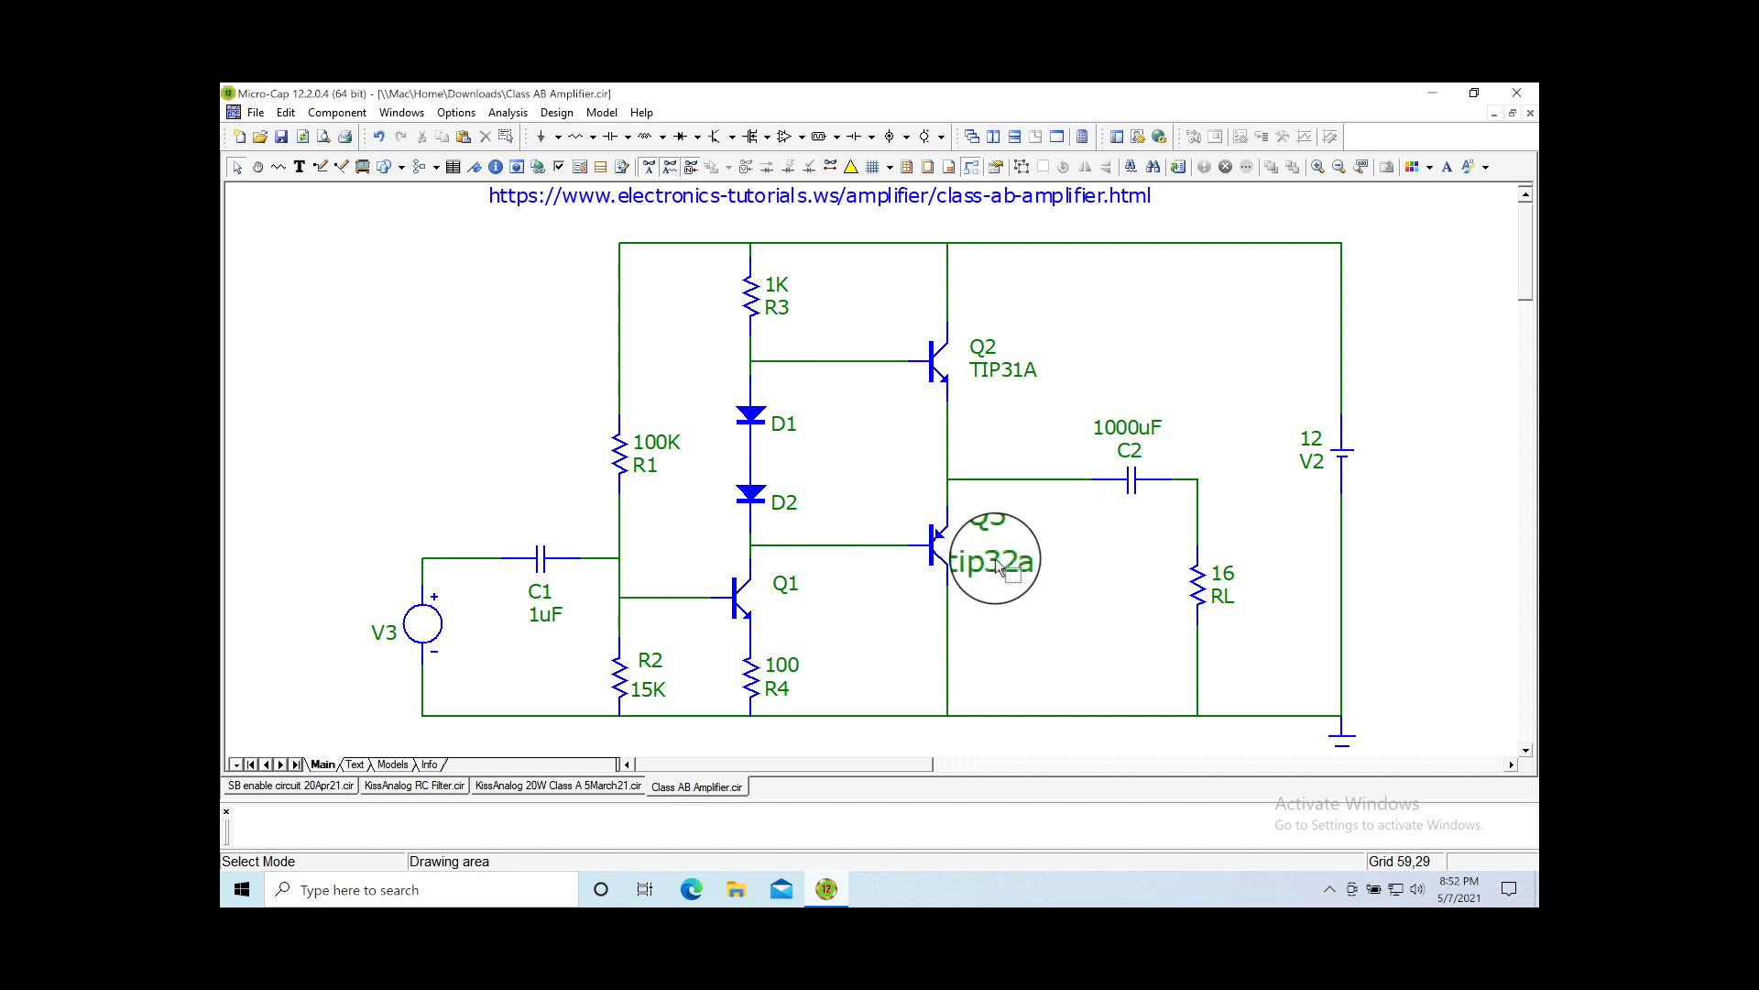
click(1001, 646)
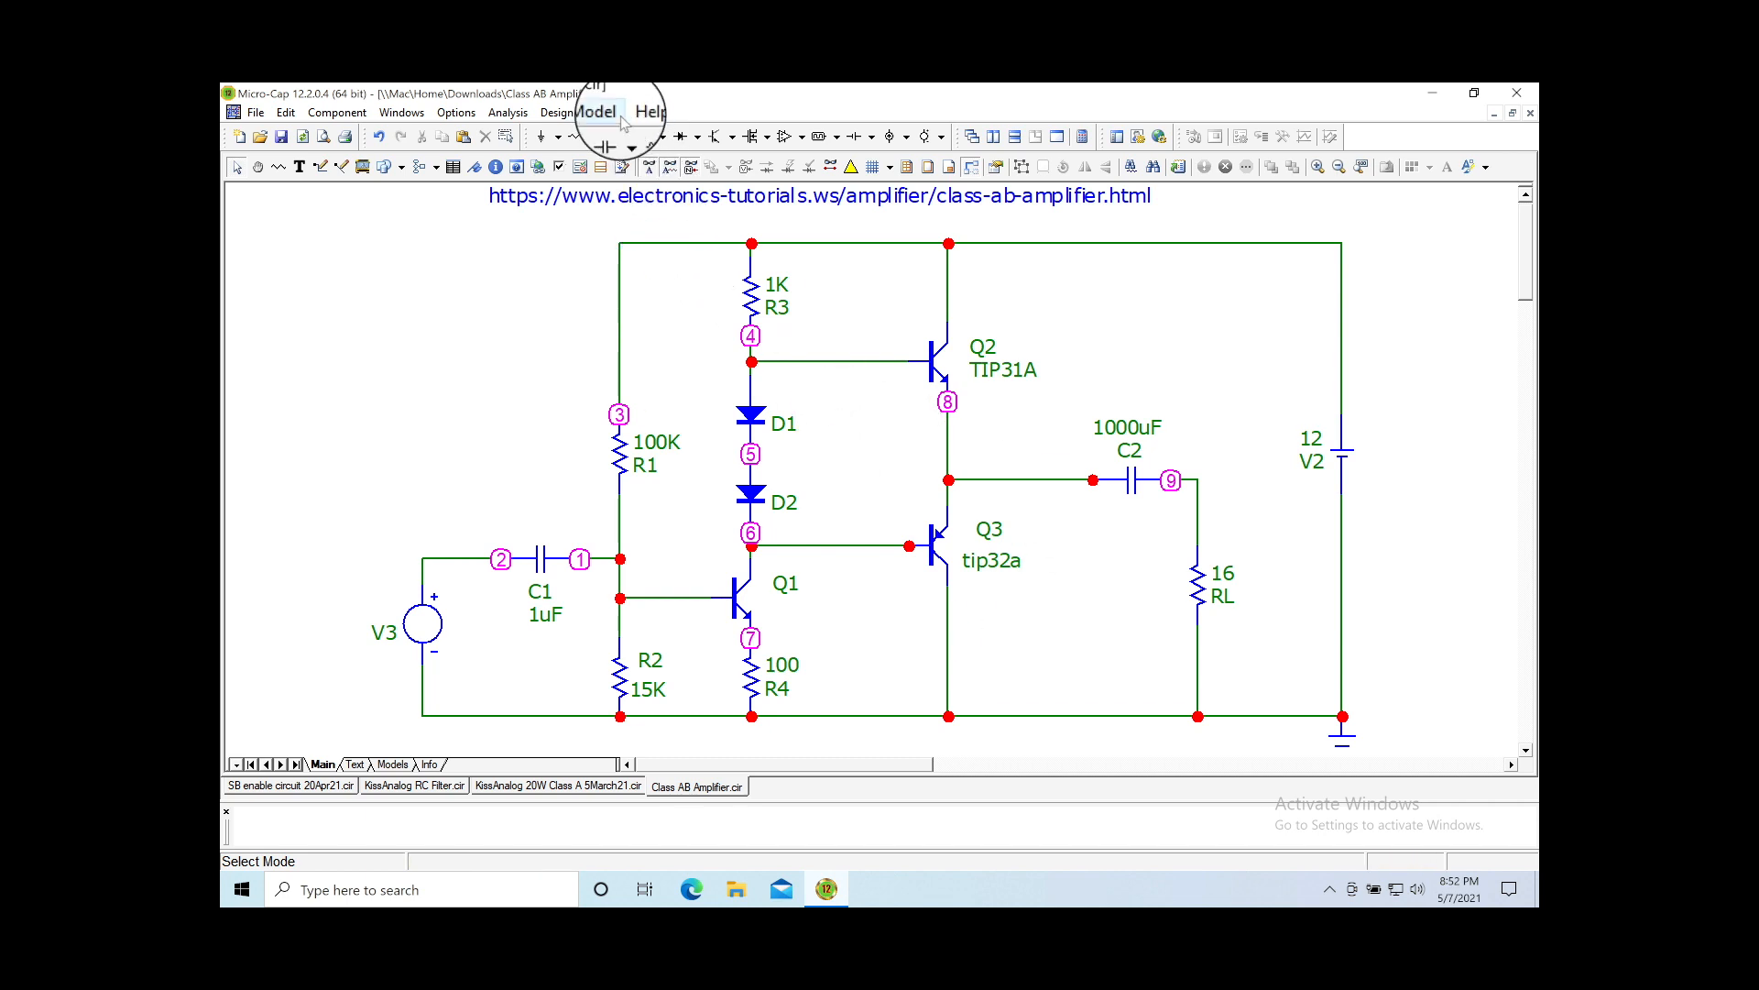
Step: Start a probe transient analysis, fit the circuit to the window, and plot V(2)
click(508, 112)
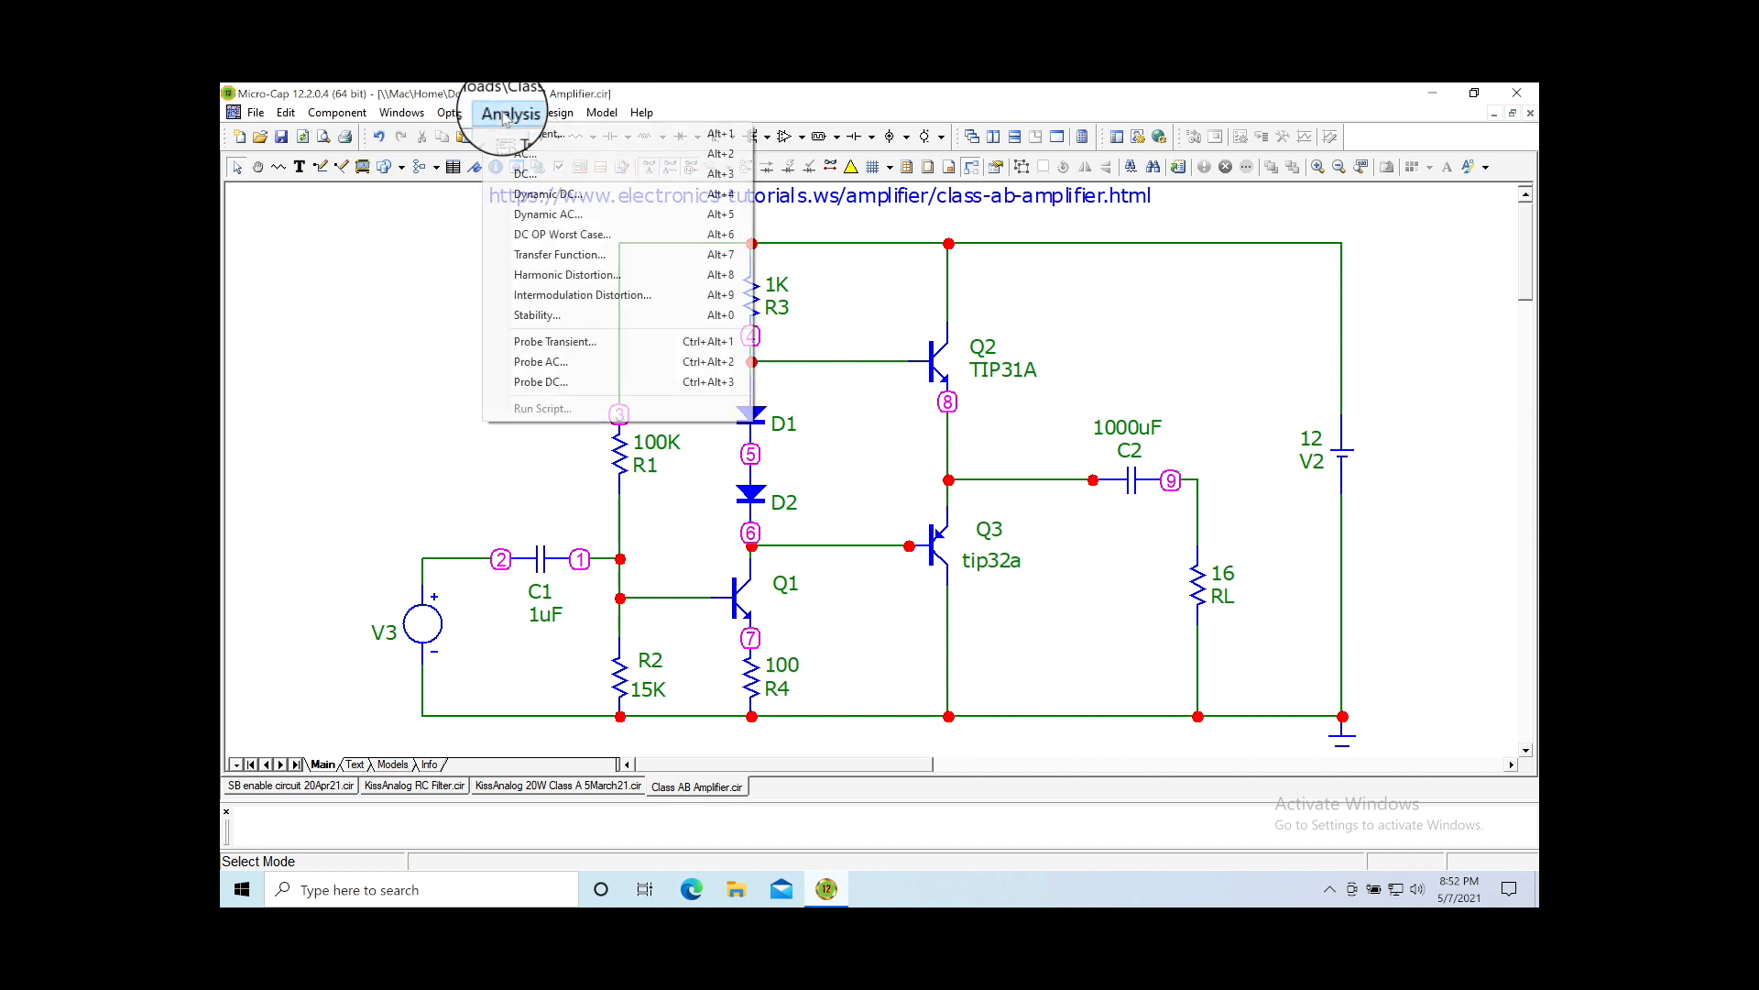
click(560, 346)
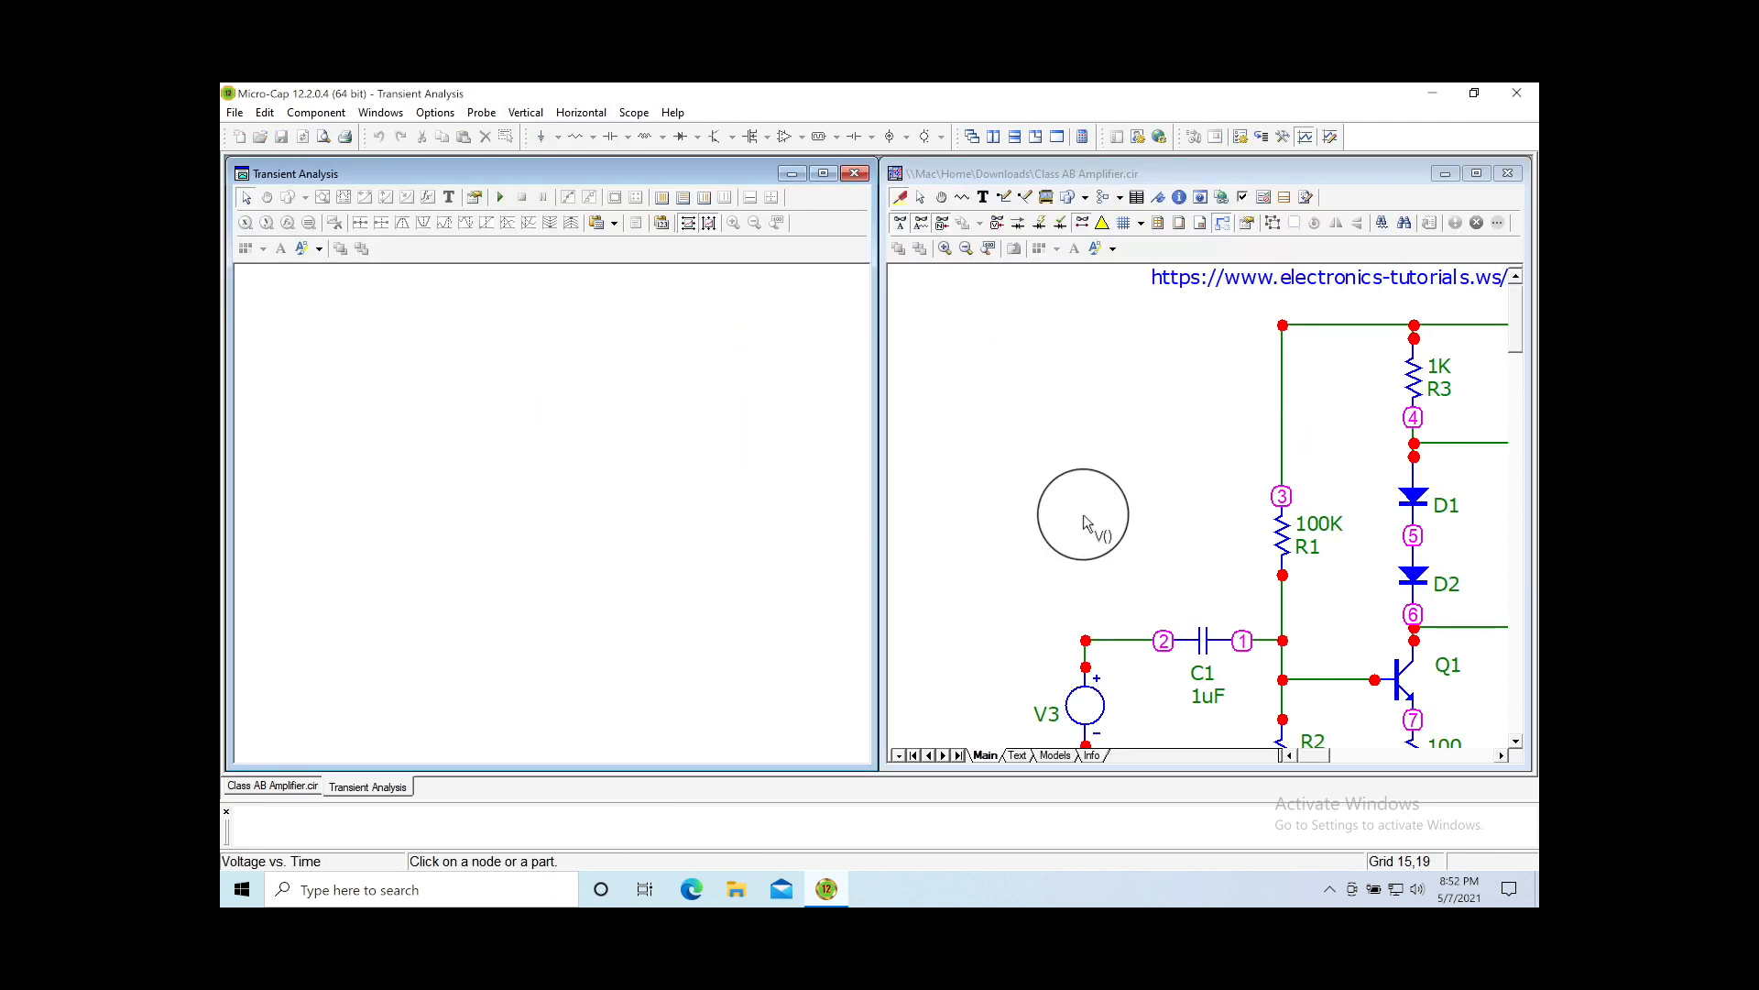
click(990, 249)
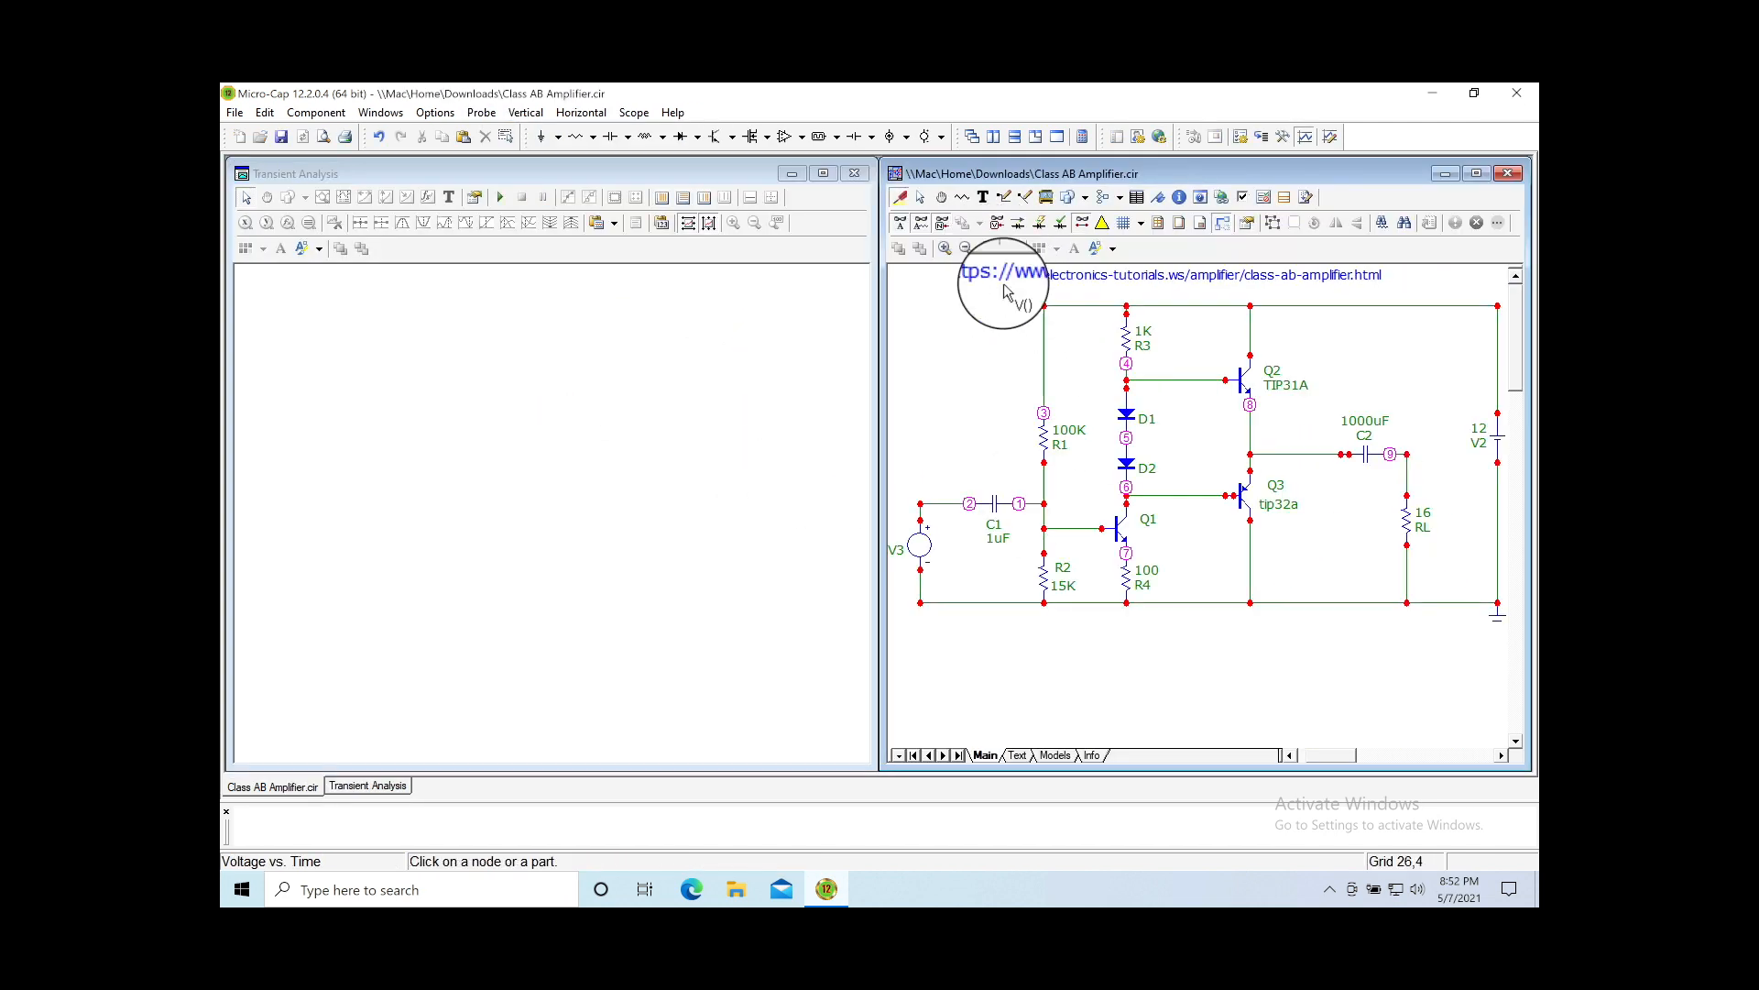
mouse_move(1020, 523)
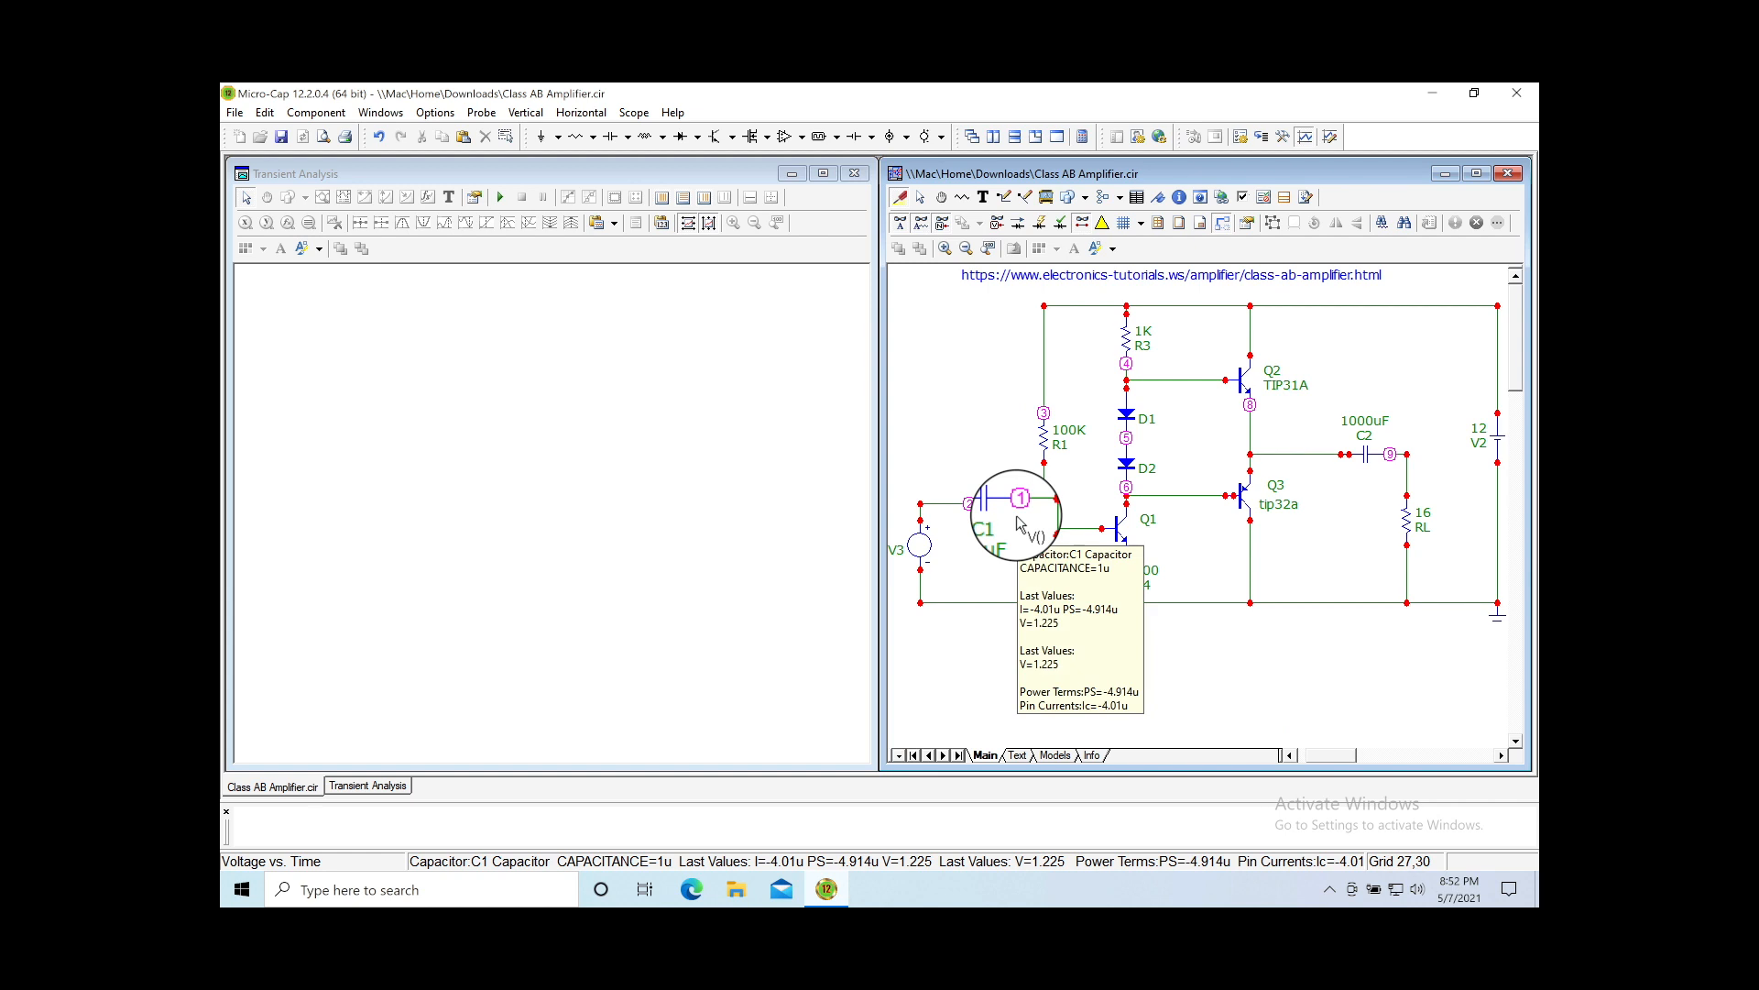
click(945, 508)
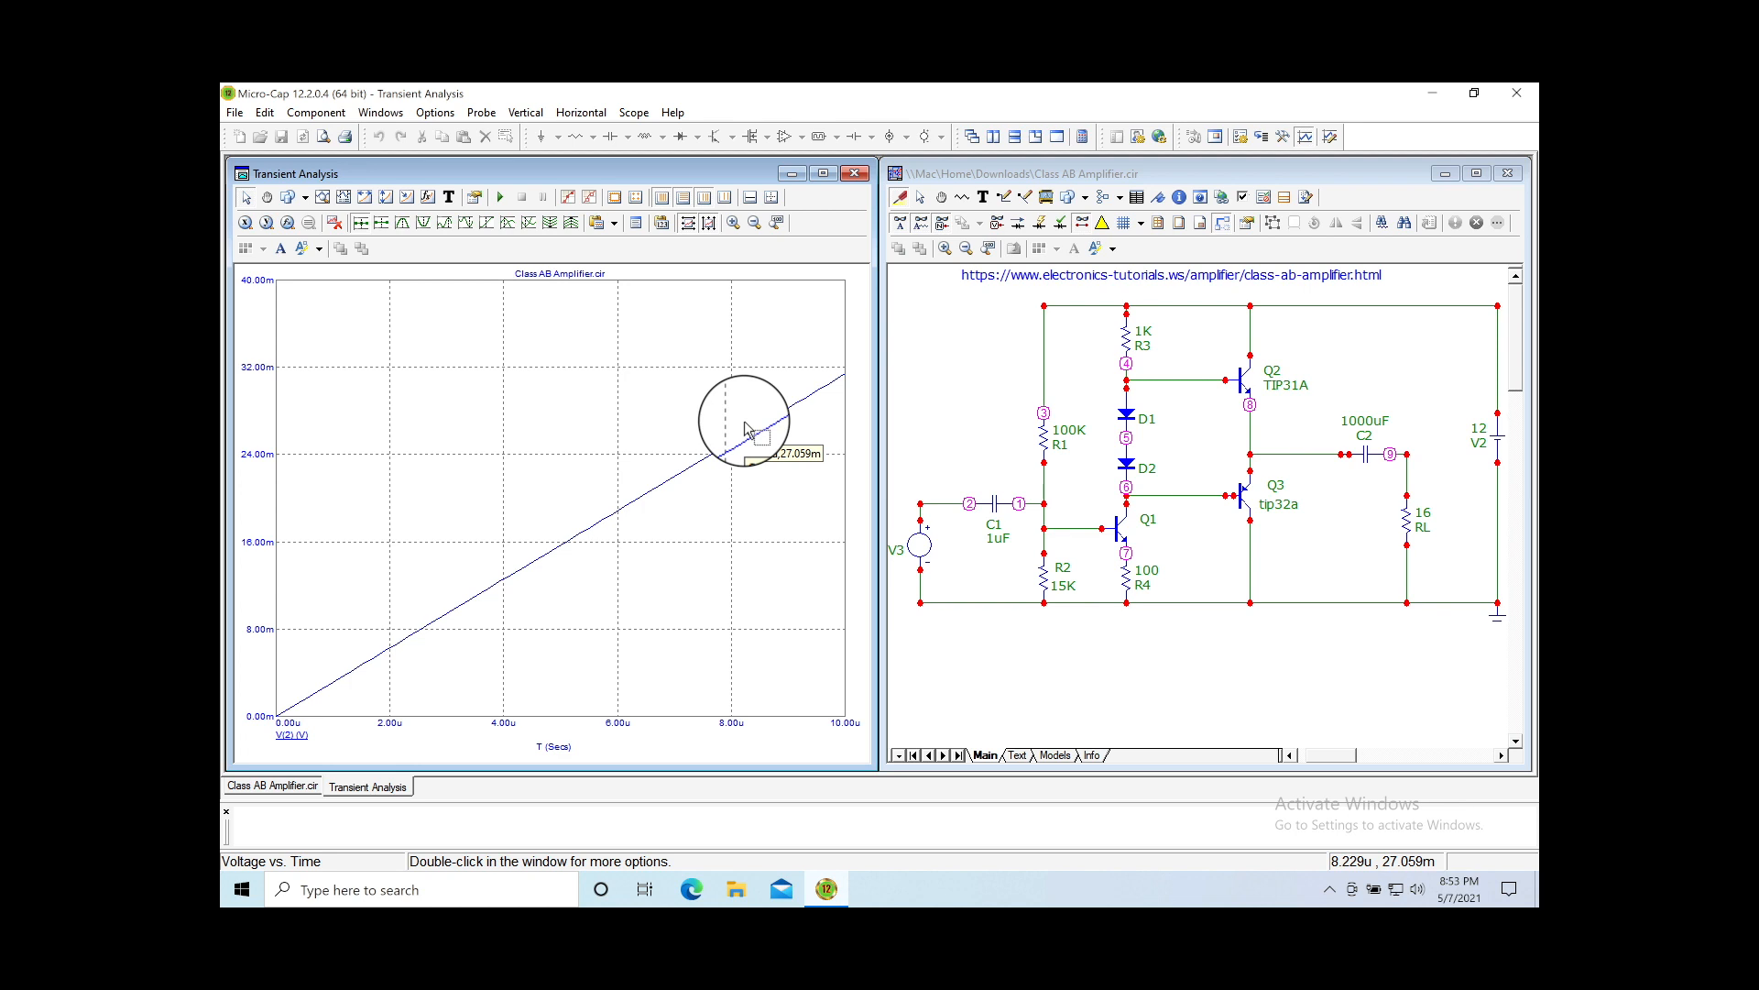
click(921, 199)
double_click(920, 545)
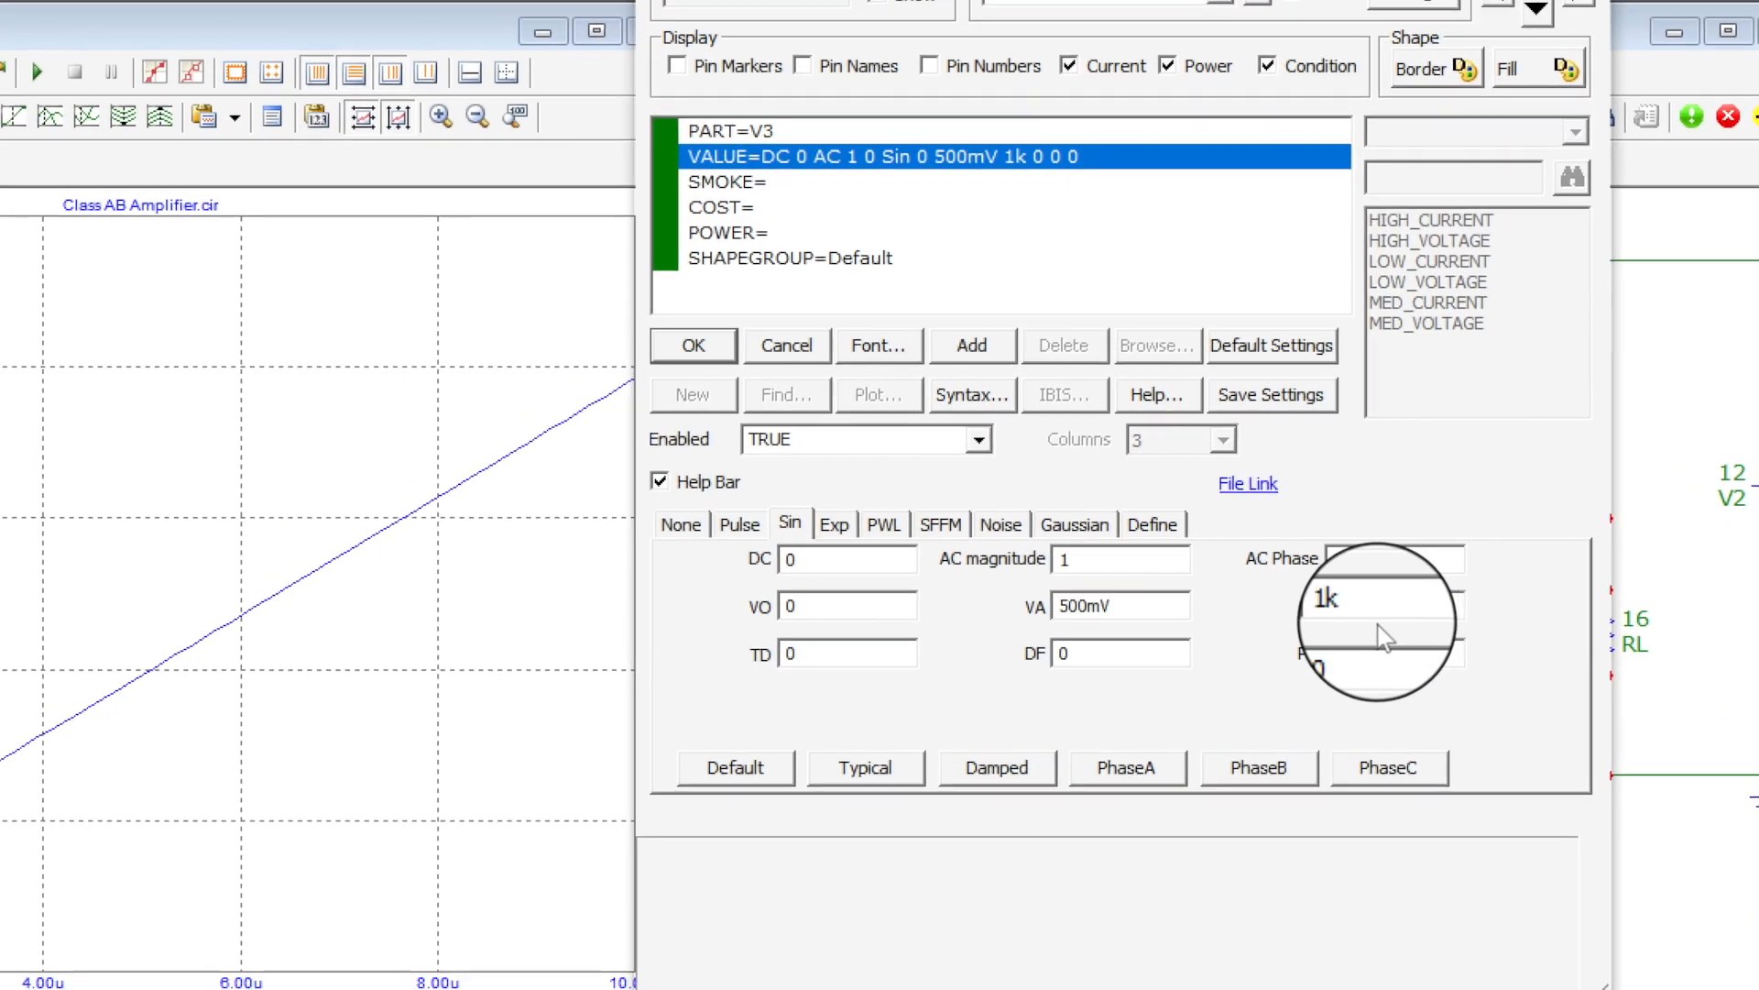
click(1384, 606)
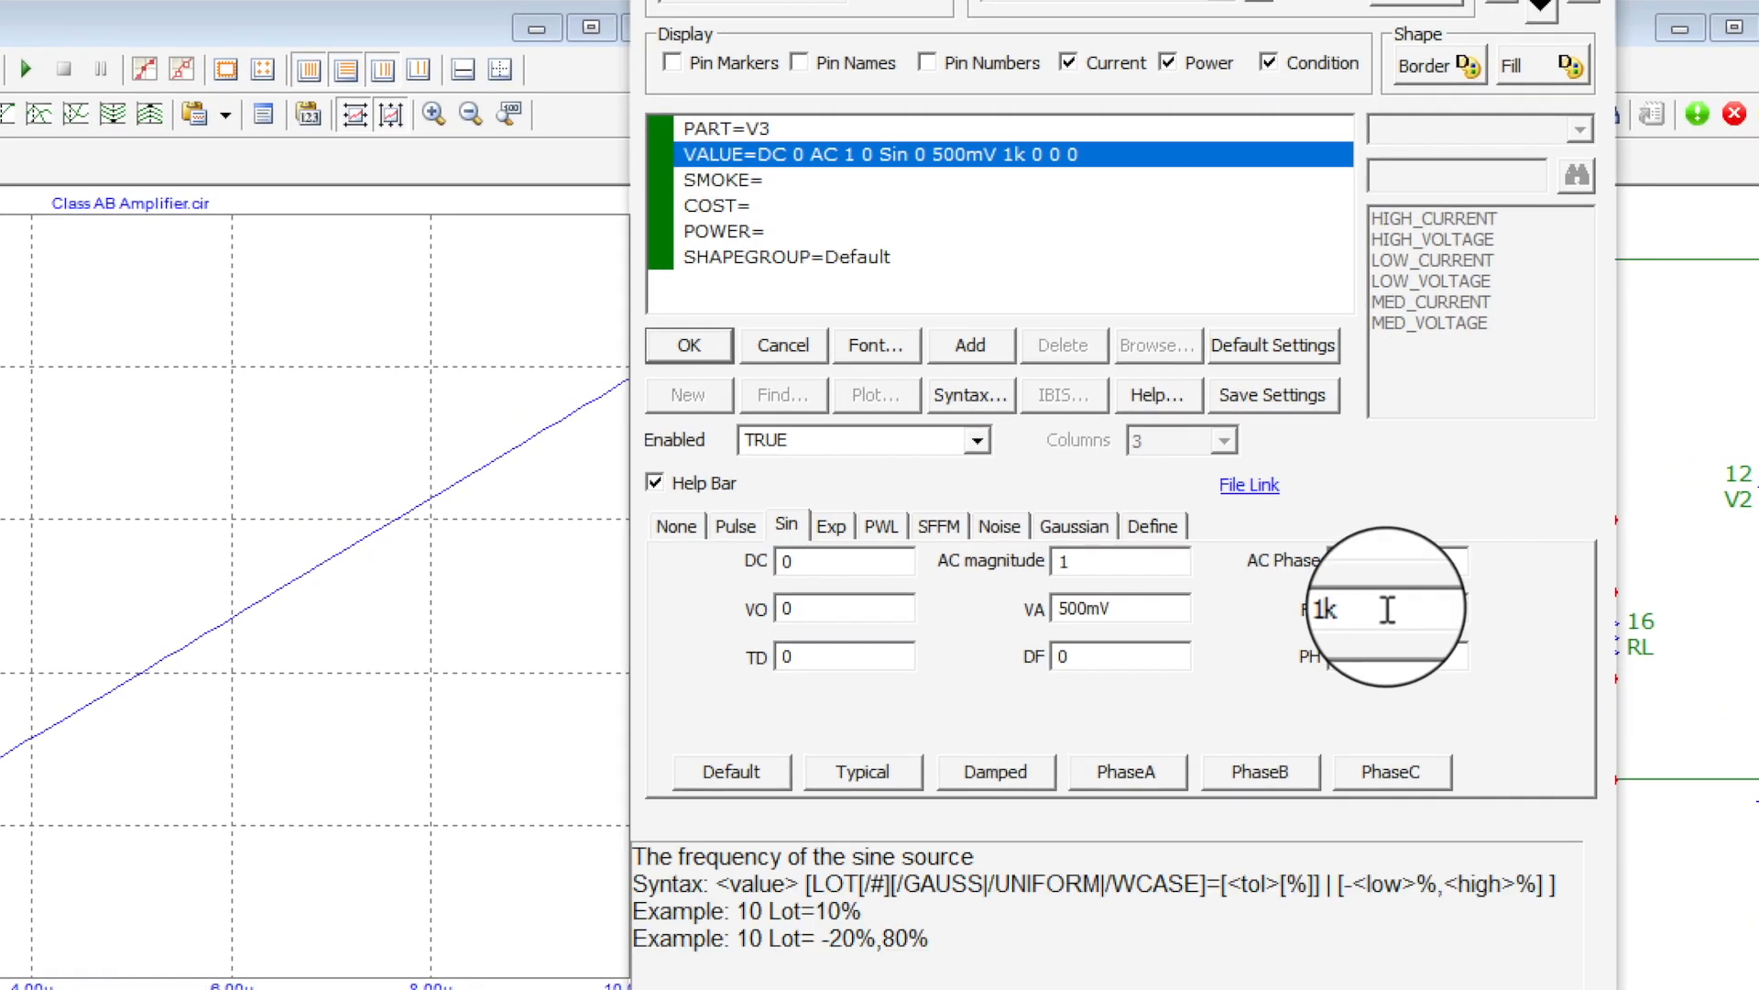
click(1096, 561)
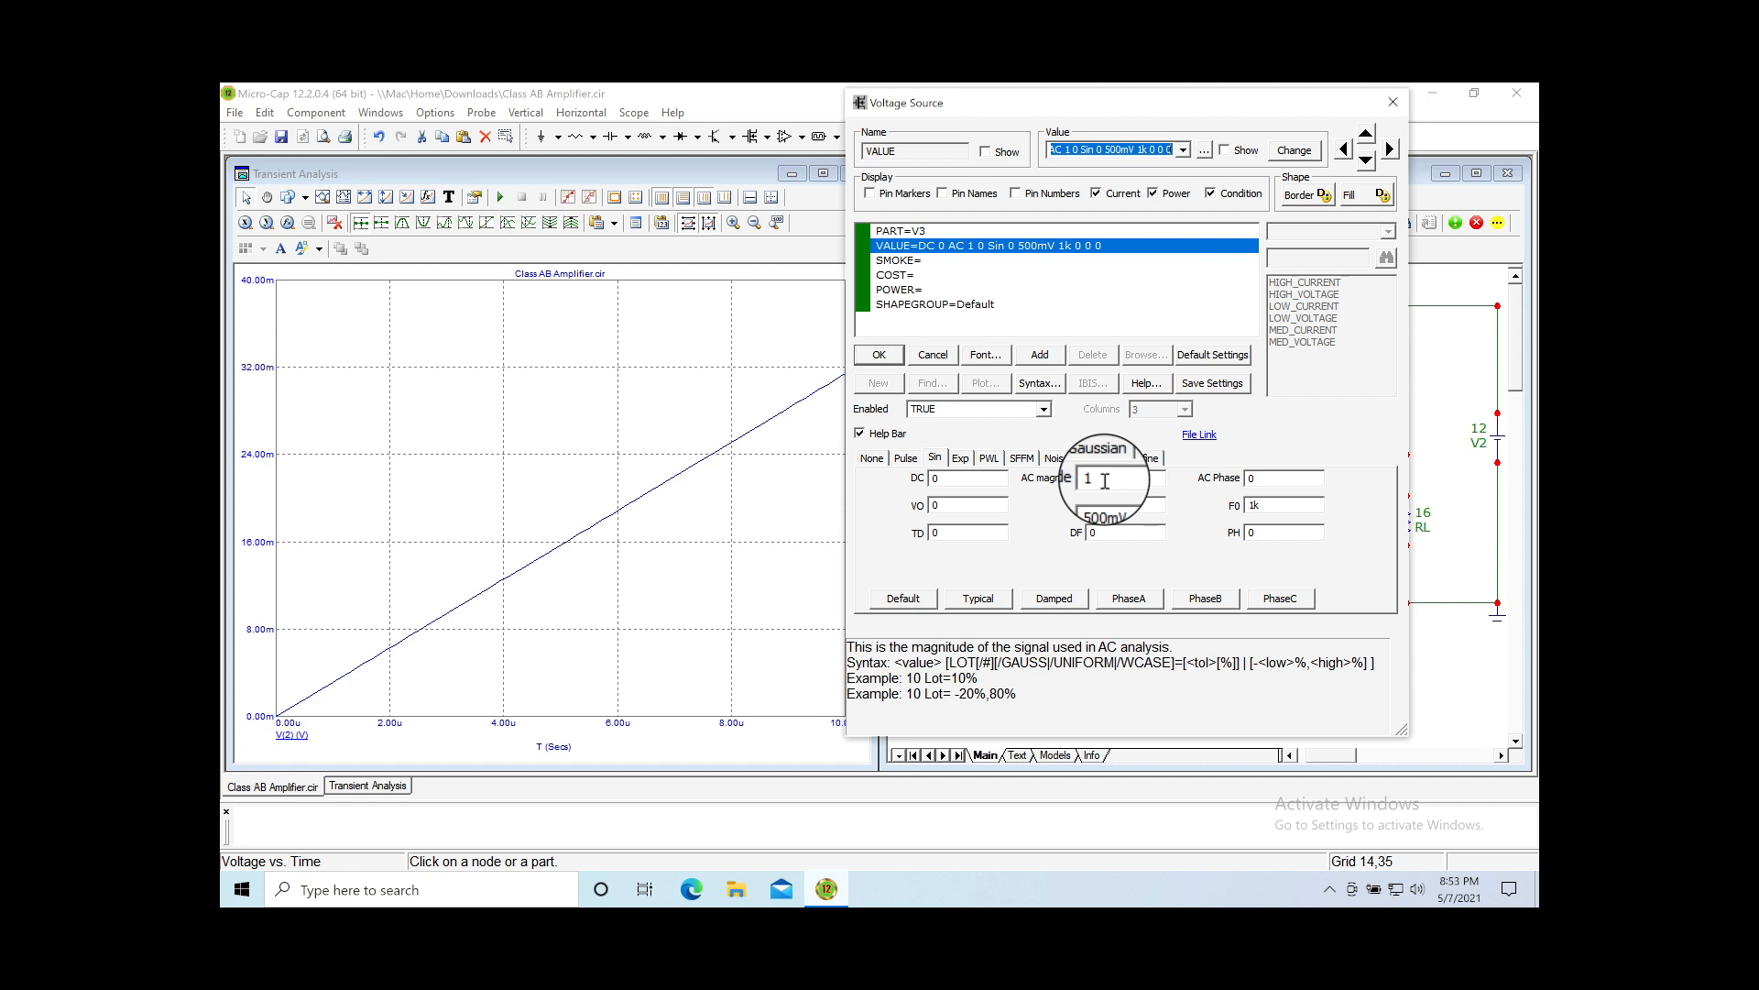
click(1393, 102)
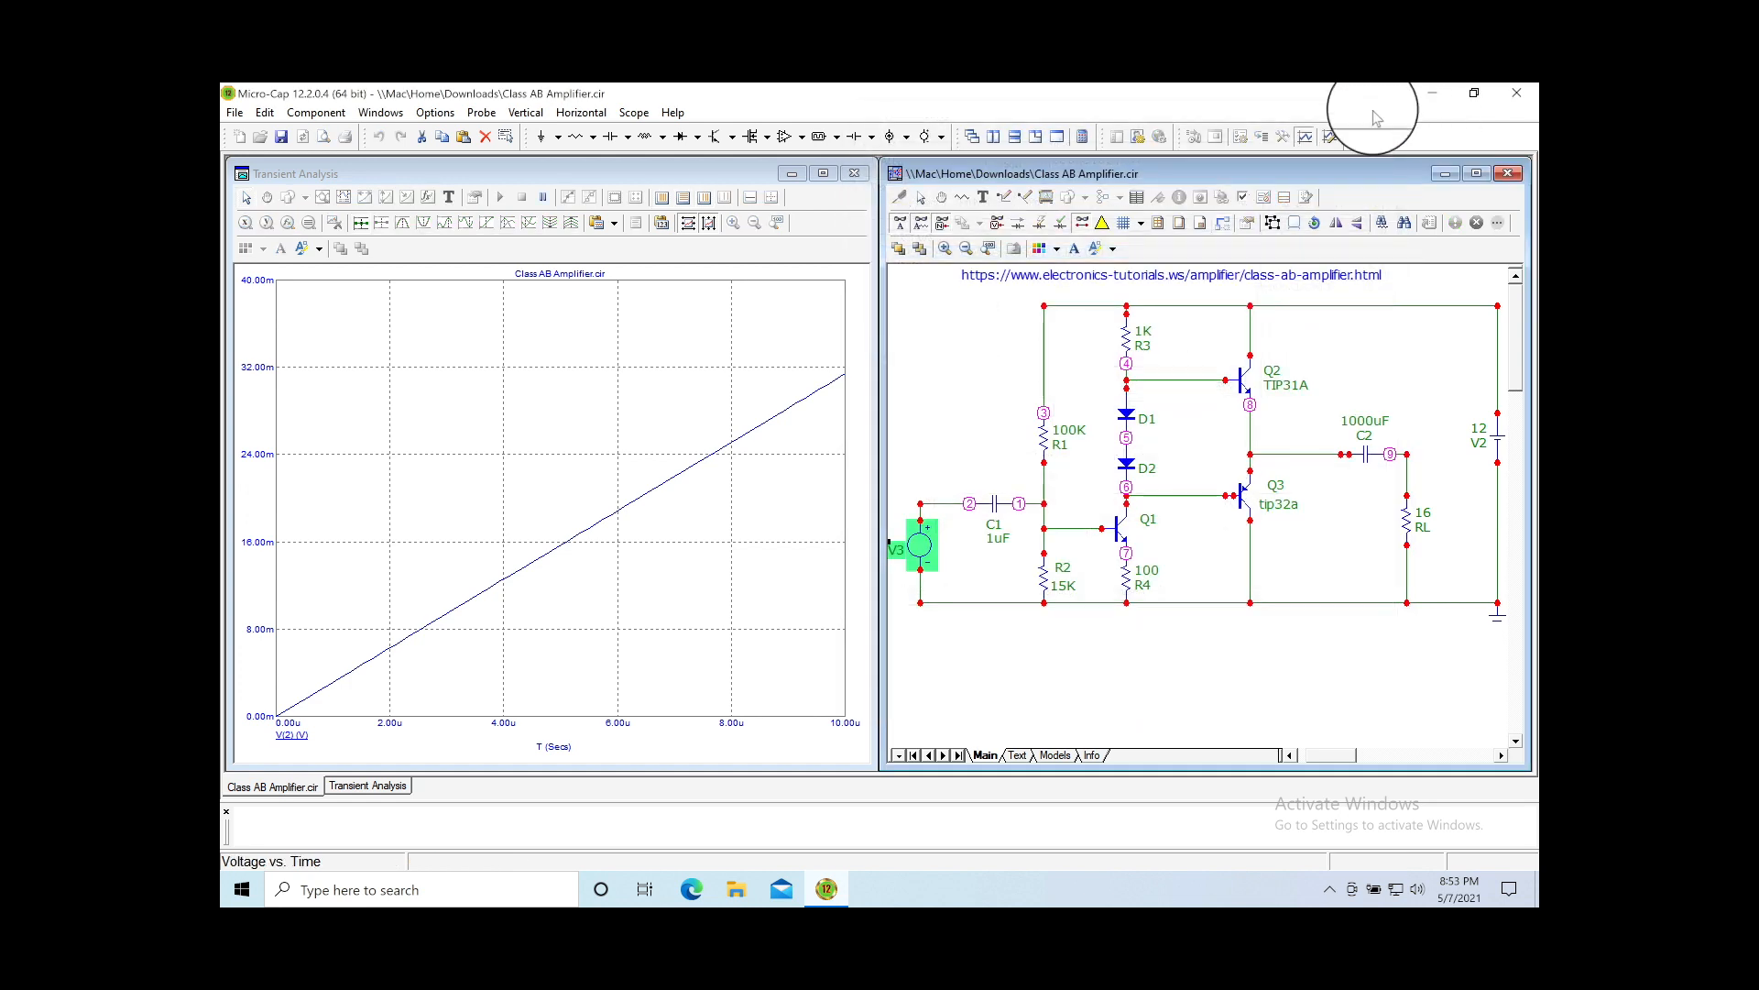
click(455, 115)
Step: Set the transient Maximum Run Time to 10m and rerun the analysis
mouse_move(471, 120)
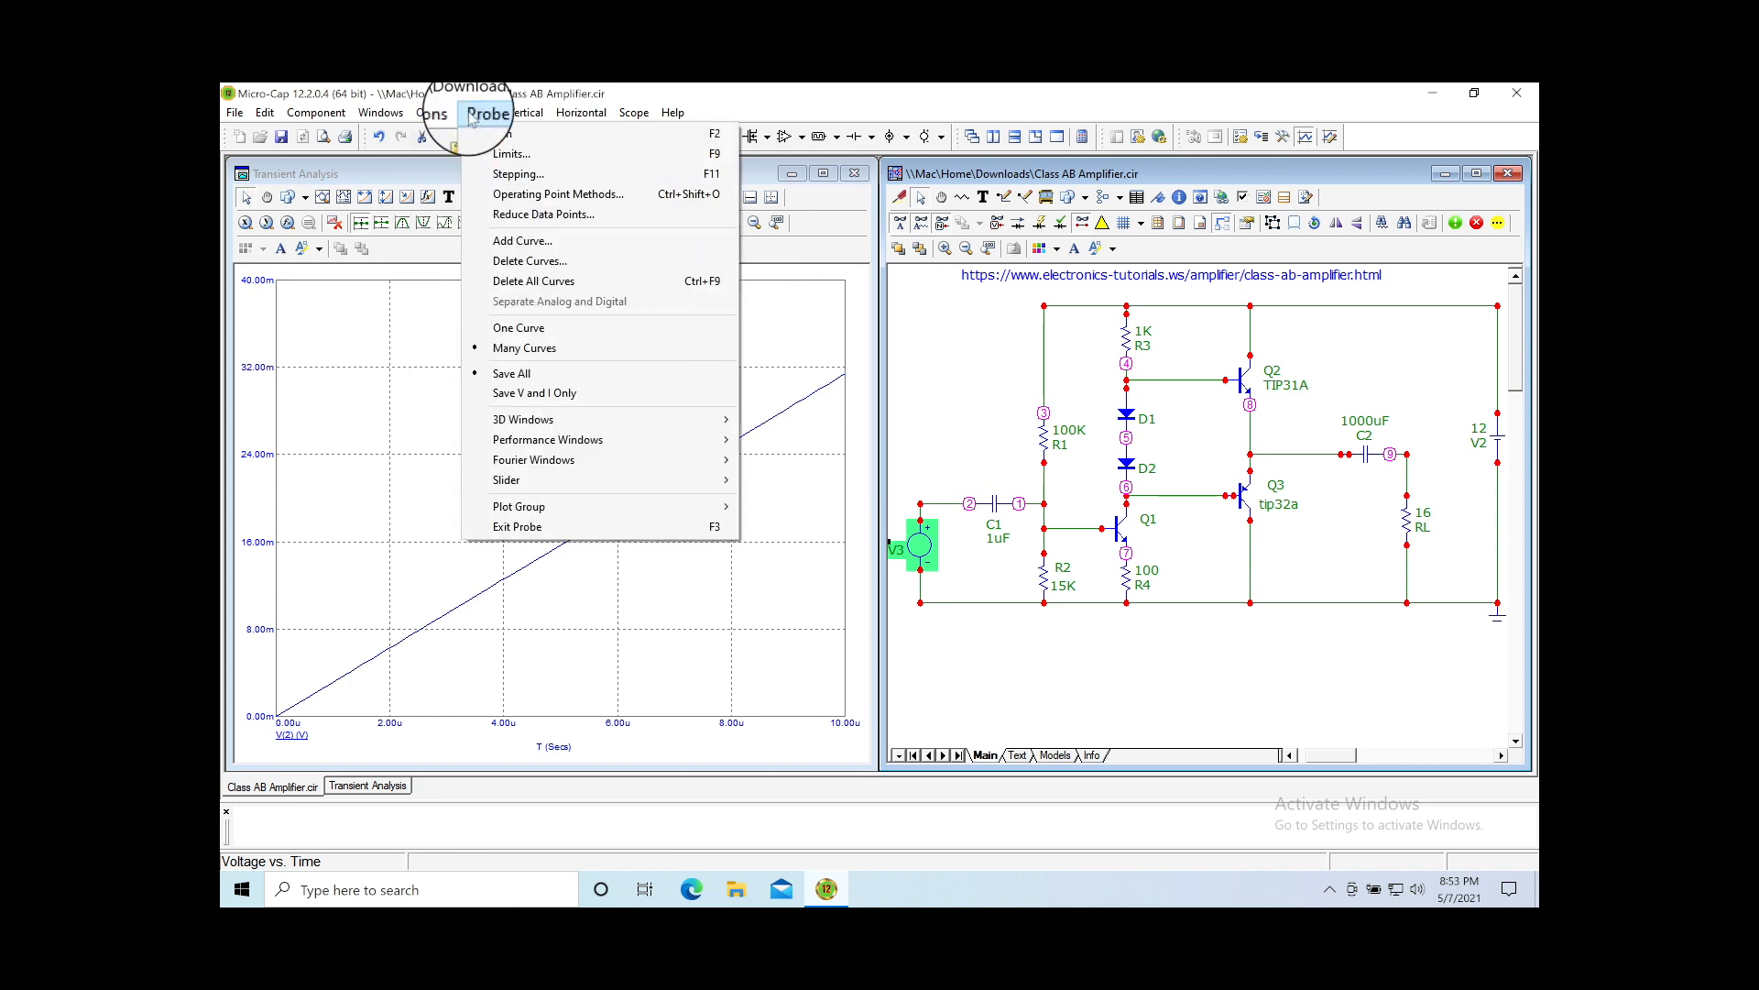
click(511, 156)
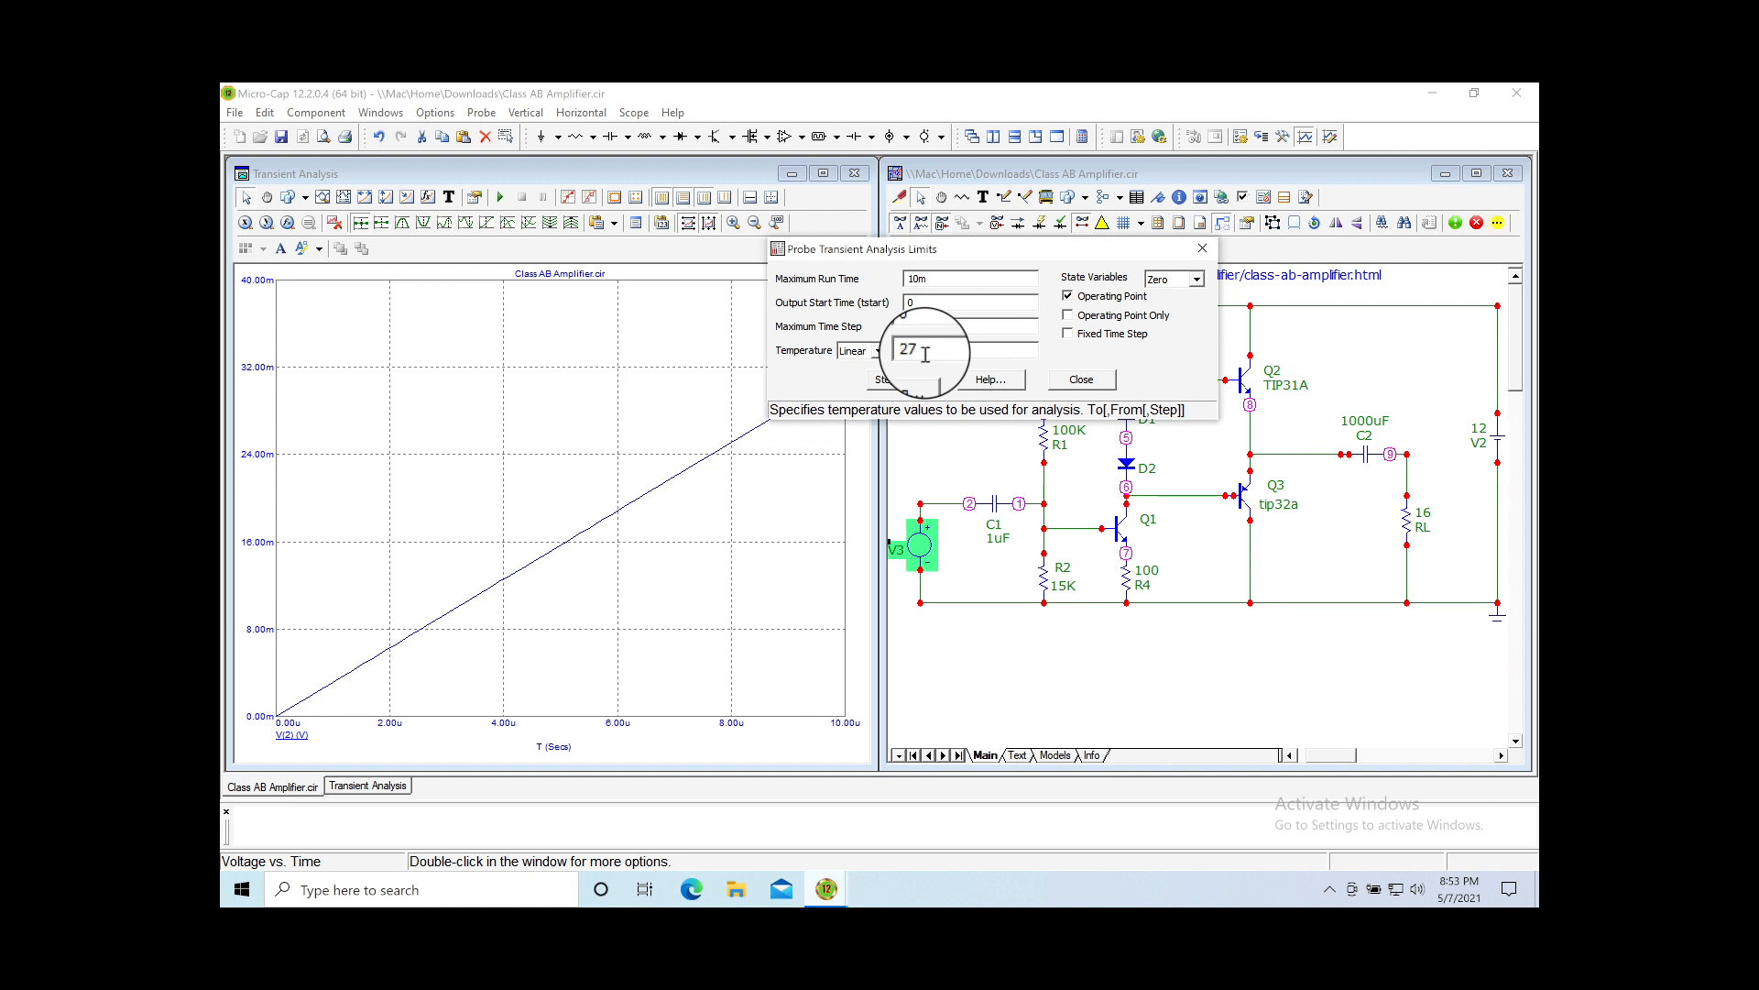
click(1100, 379)
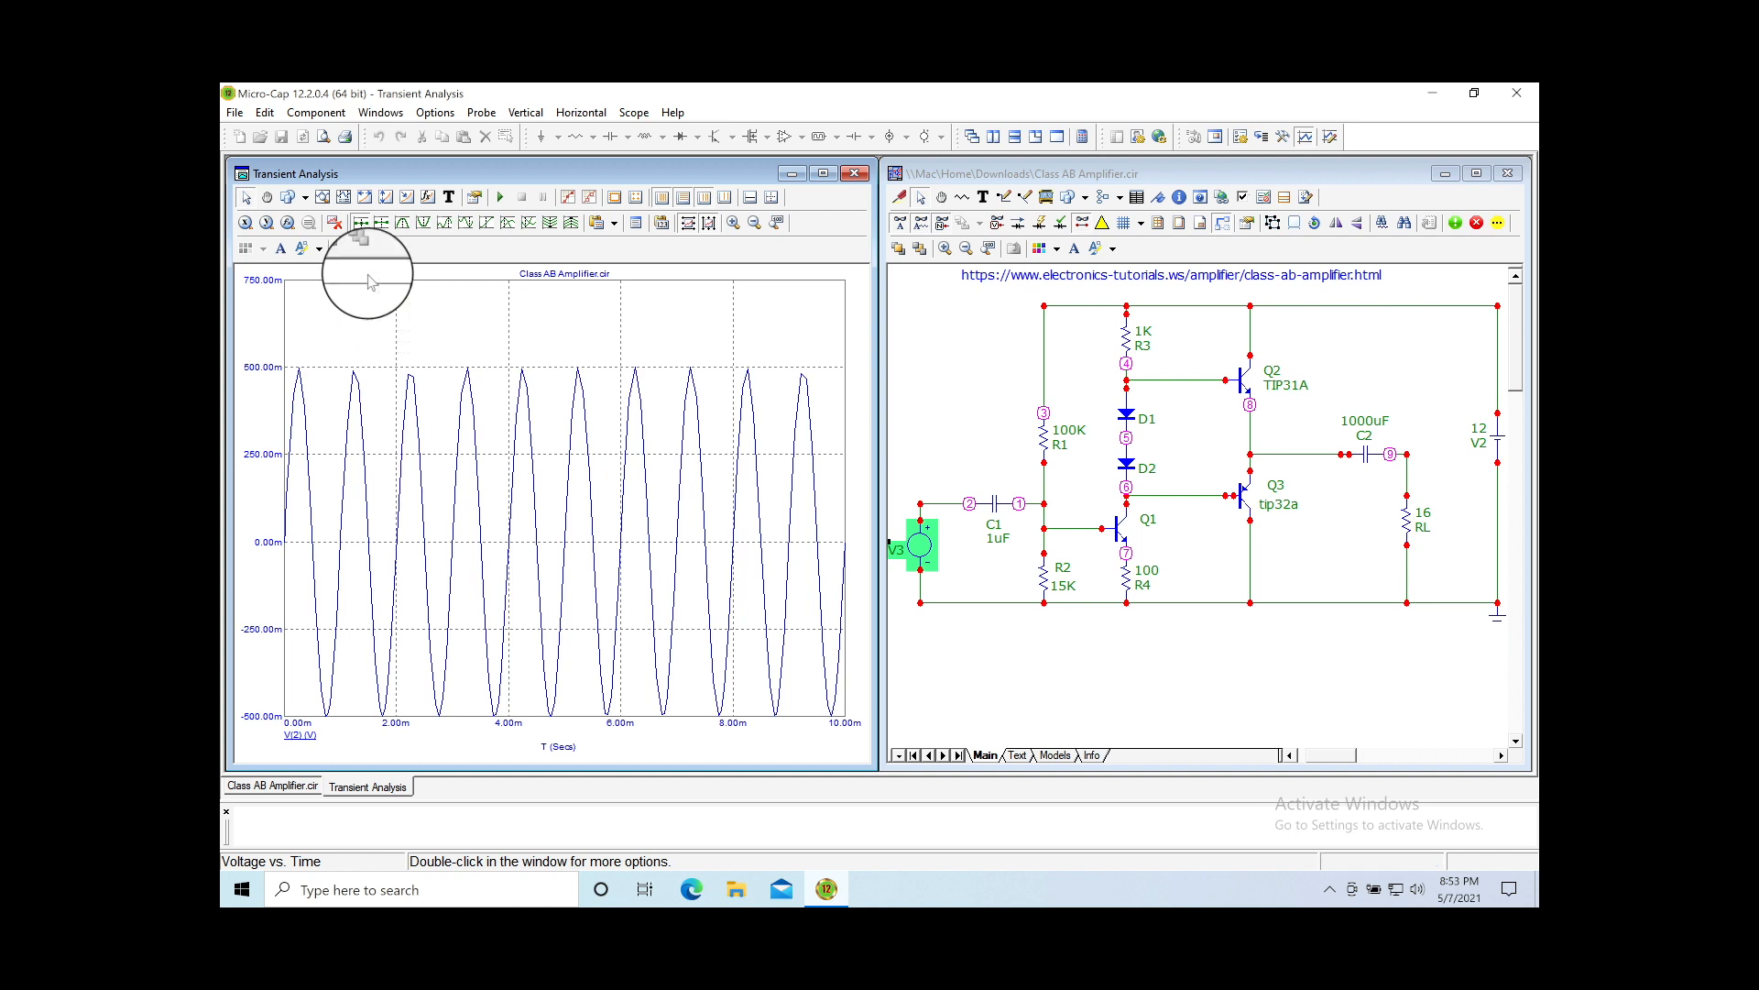
Step: Zoom the plot into the node 2 waveform around 4 ms
click(324, 200)
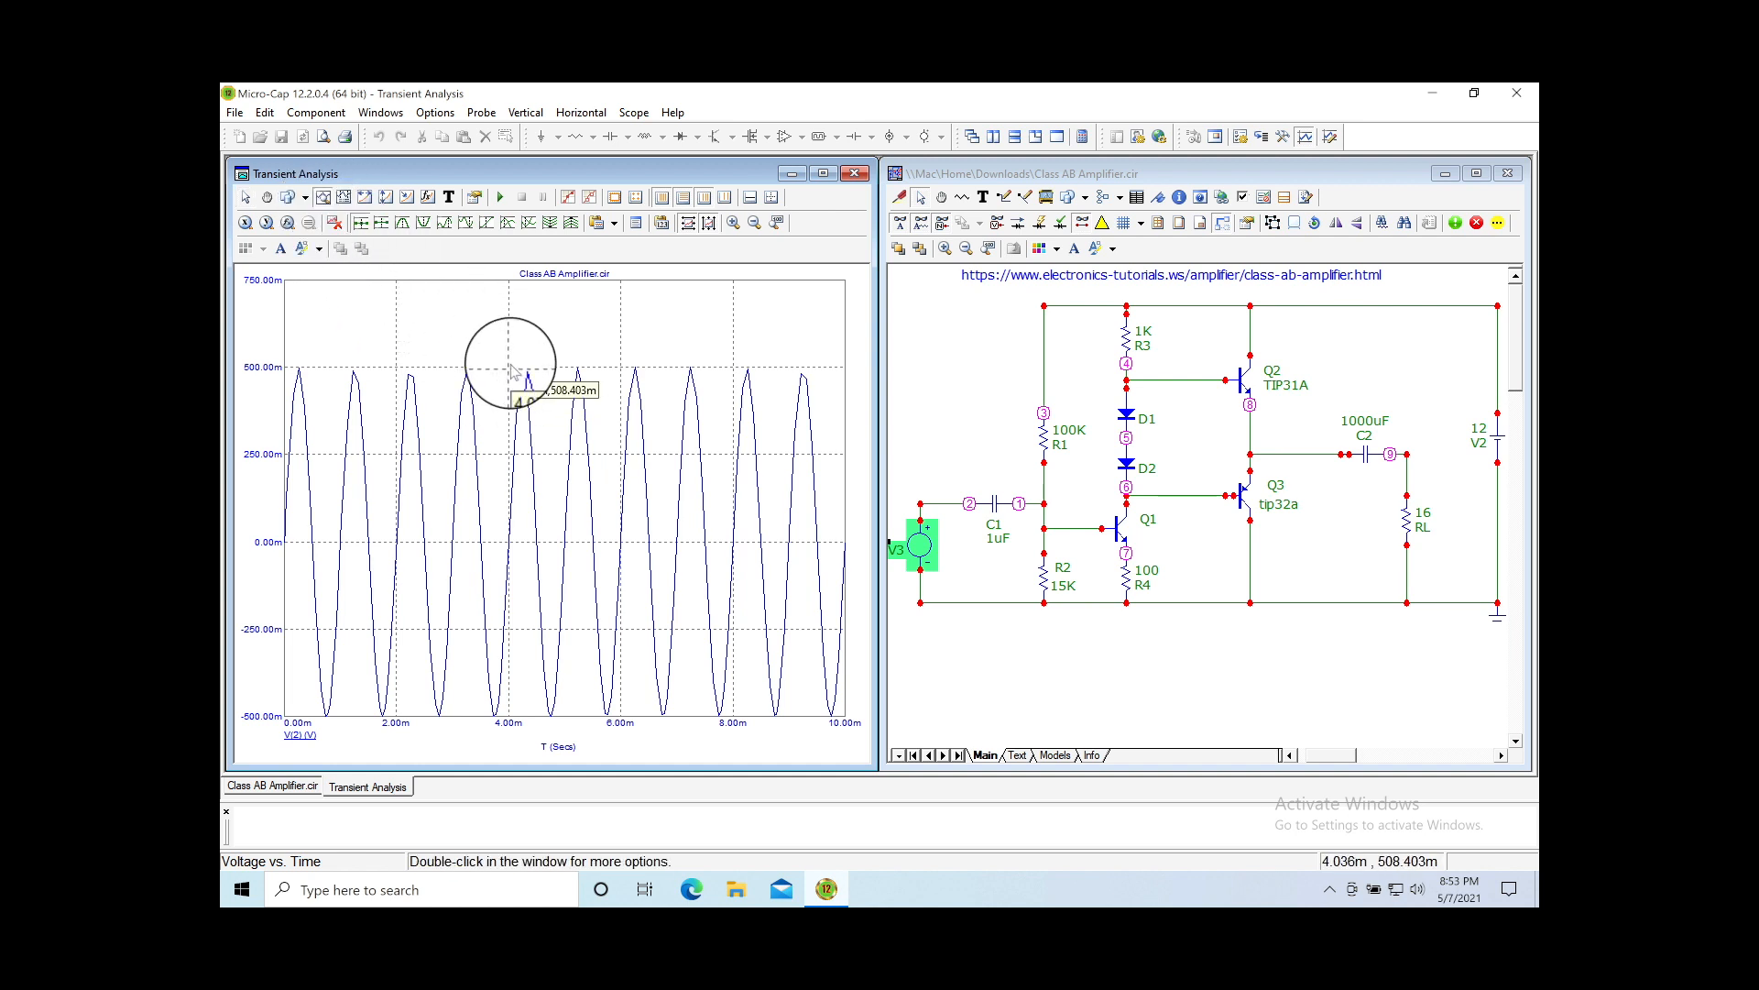
drag(514, 356, 625, 727)
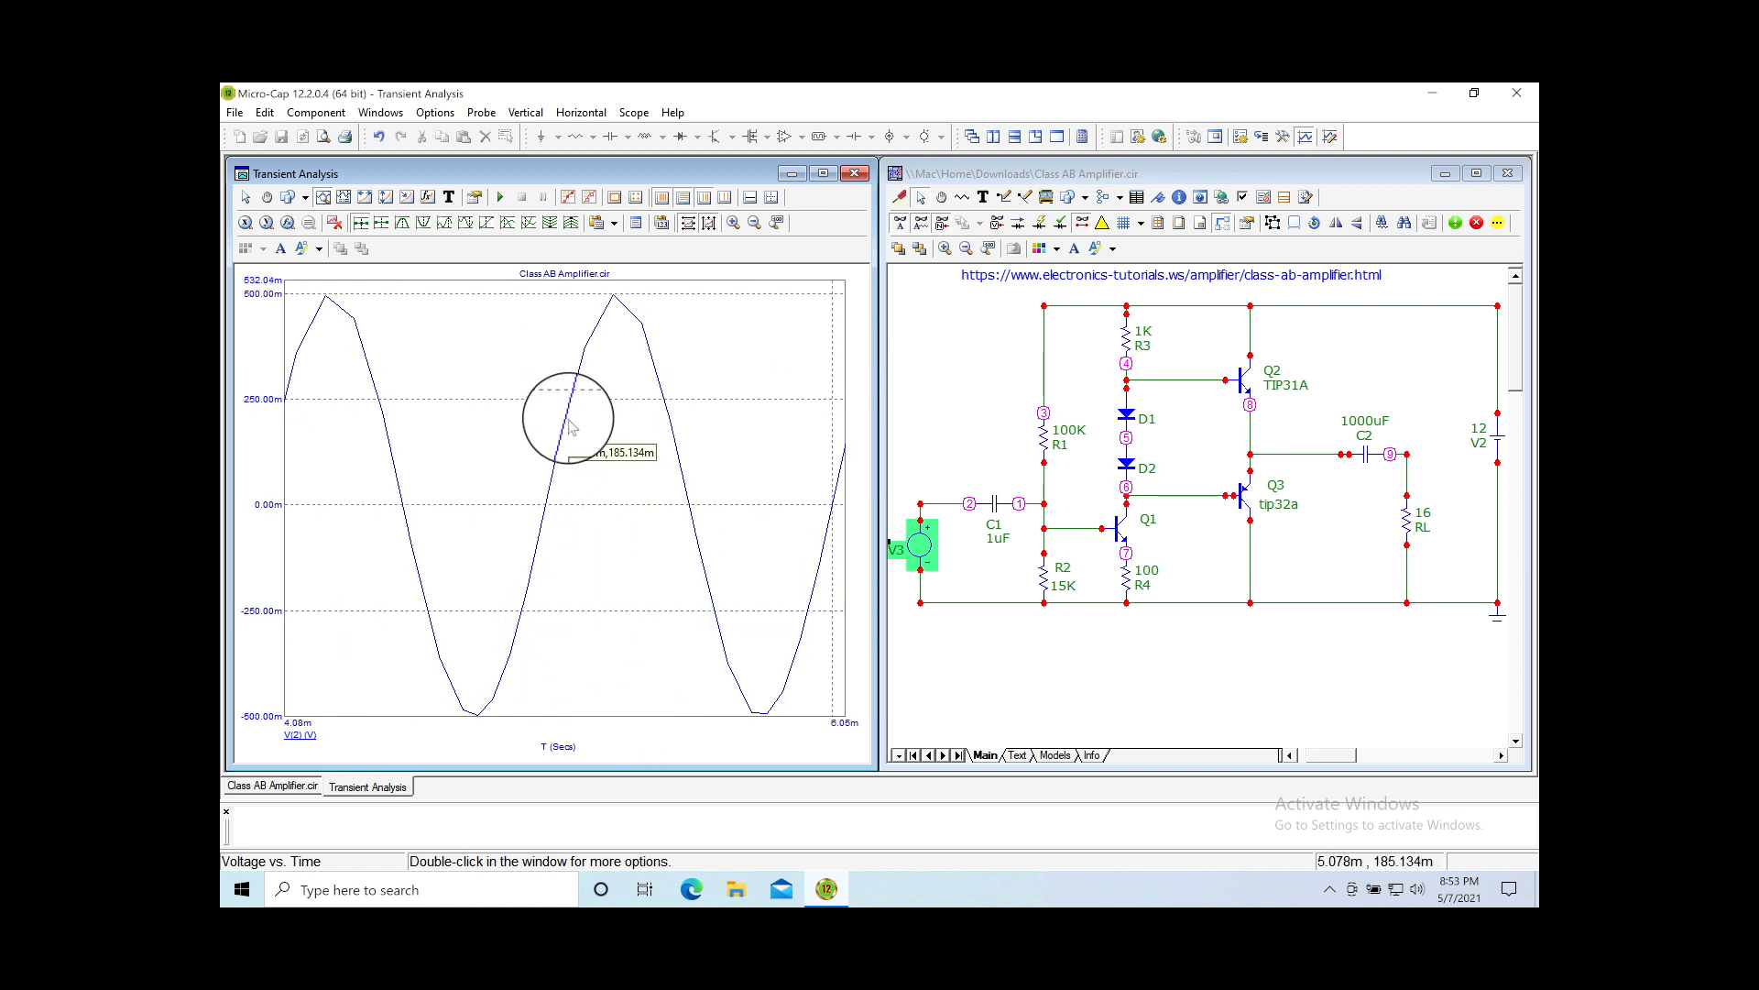
click(526, 114)
Step: Edit the Maximum Time Step, rerun, and zoom the sine to about 3.82–6.11 ms
mouse_move(478, 113)
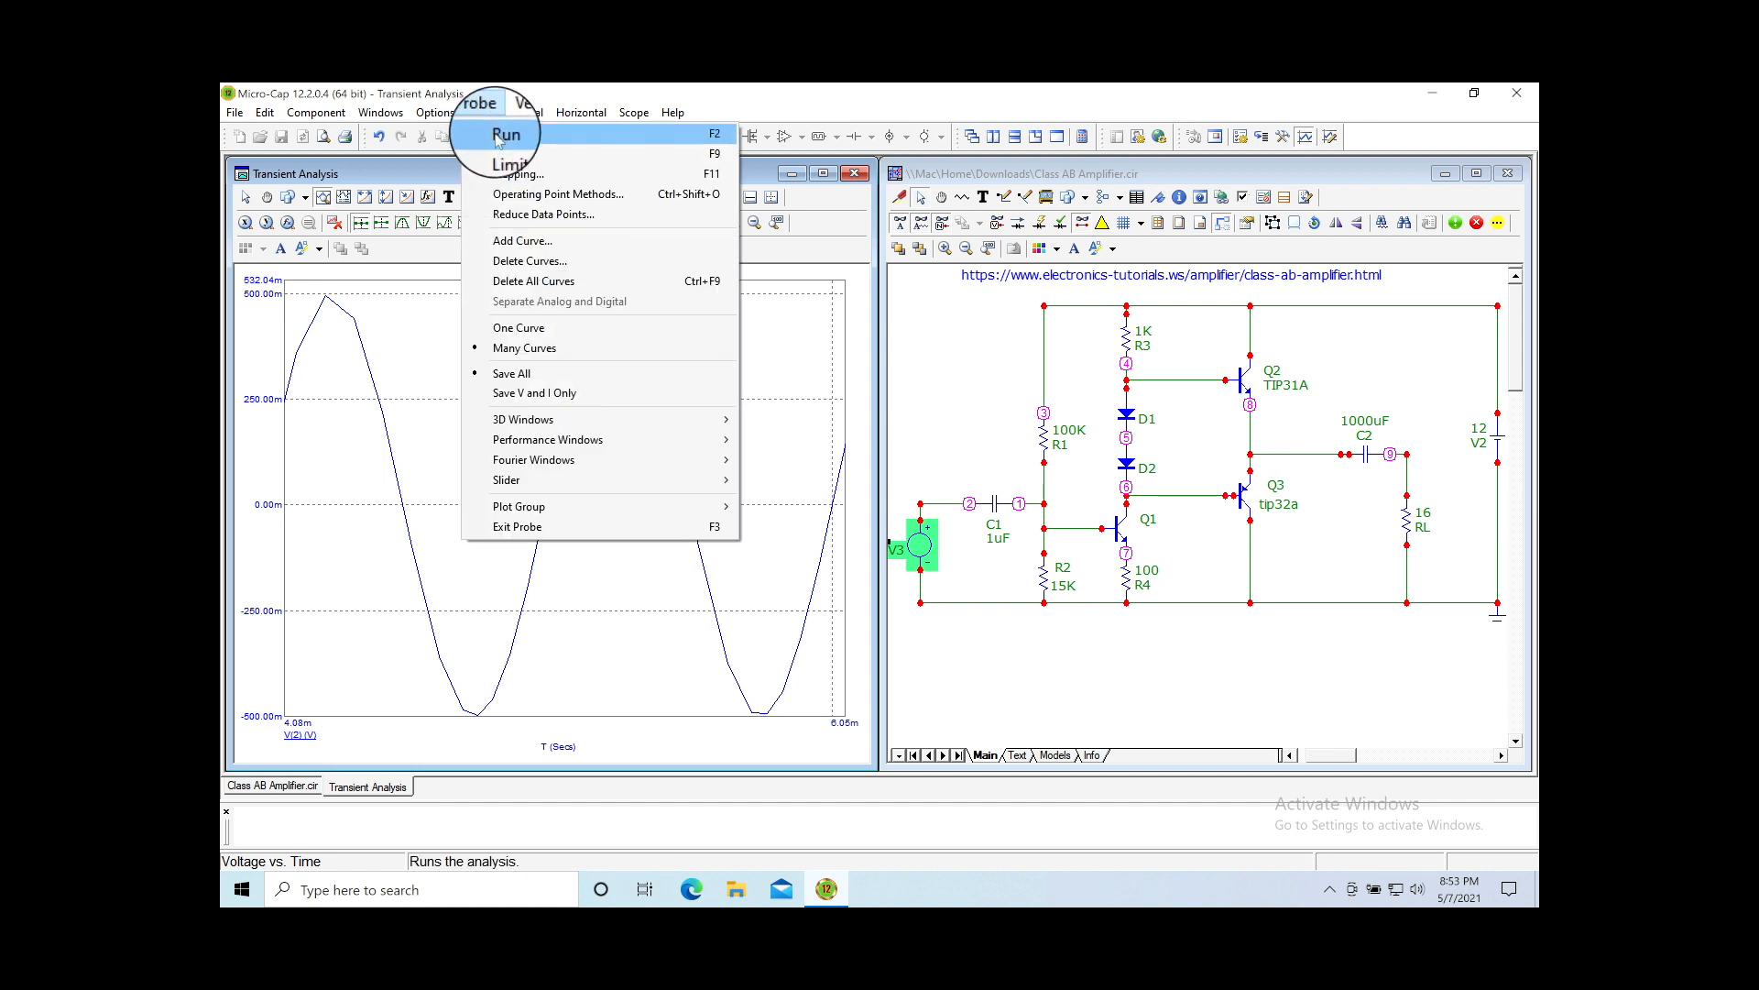
click(510, 154)
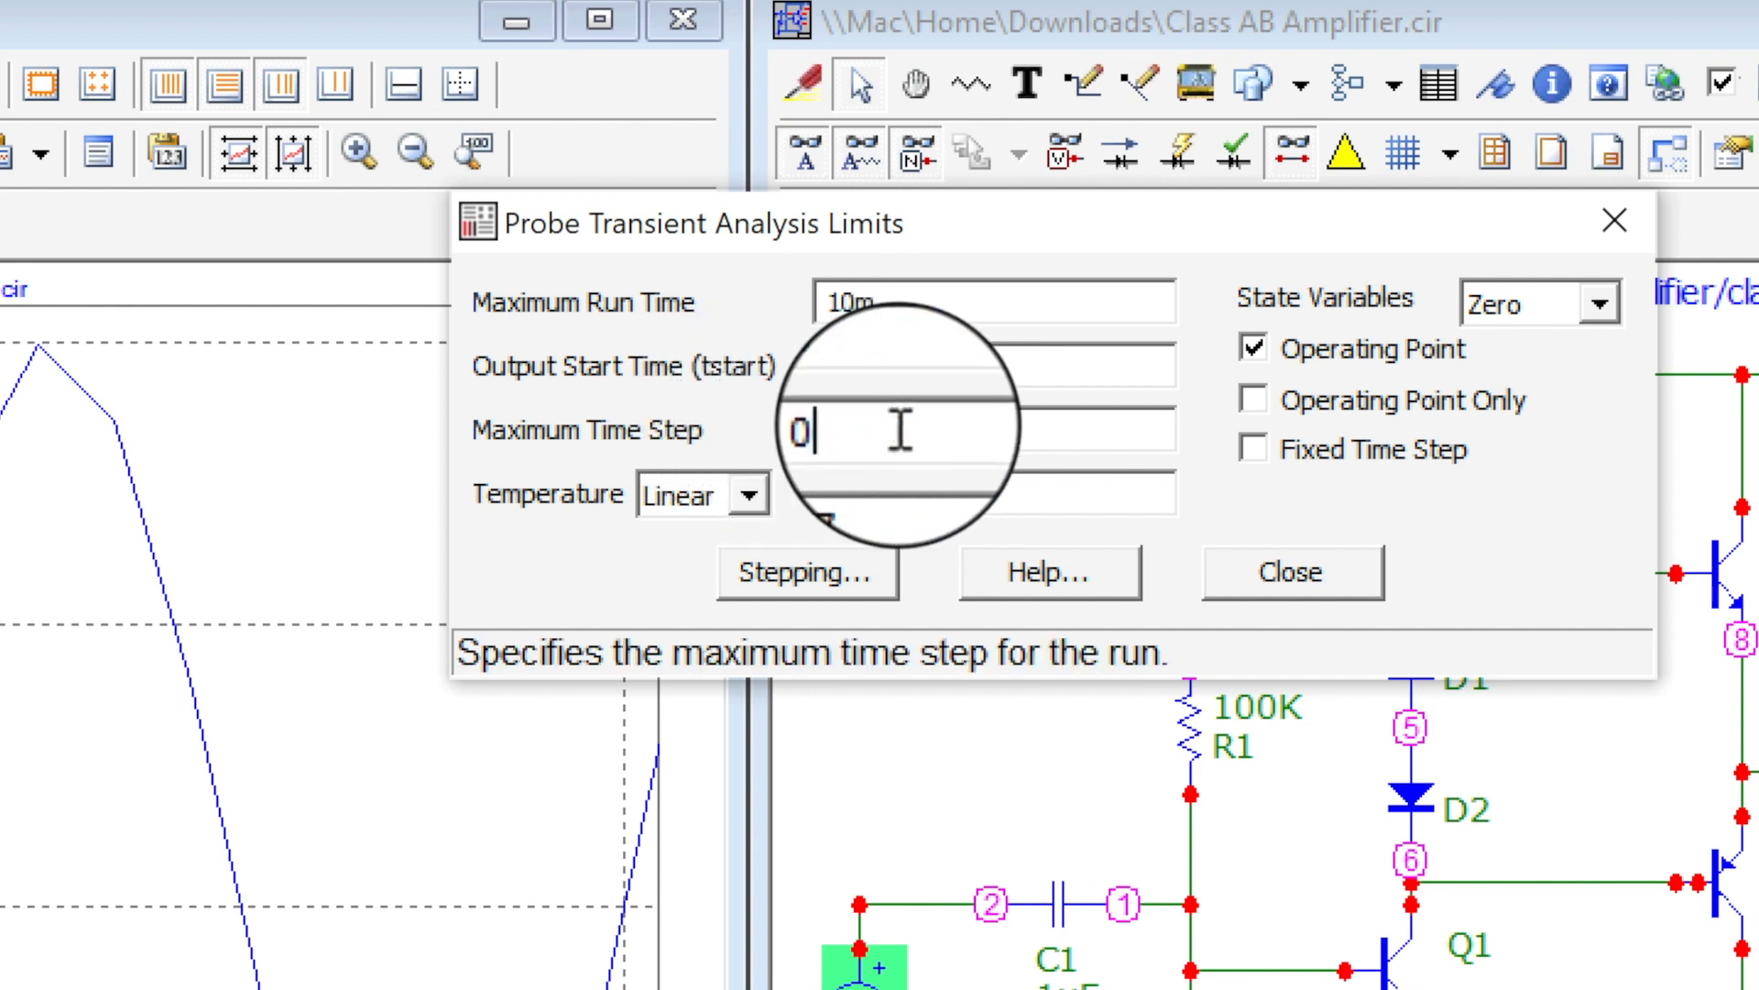
click(818, 431)
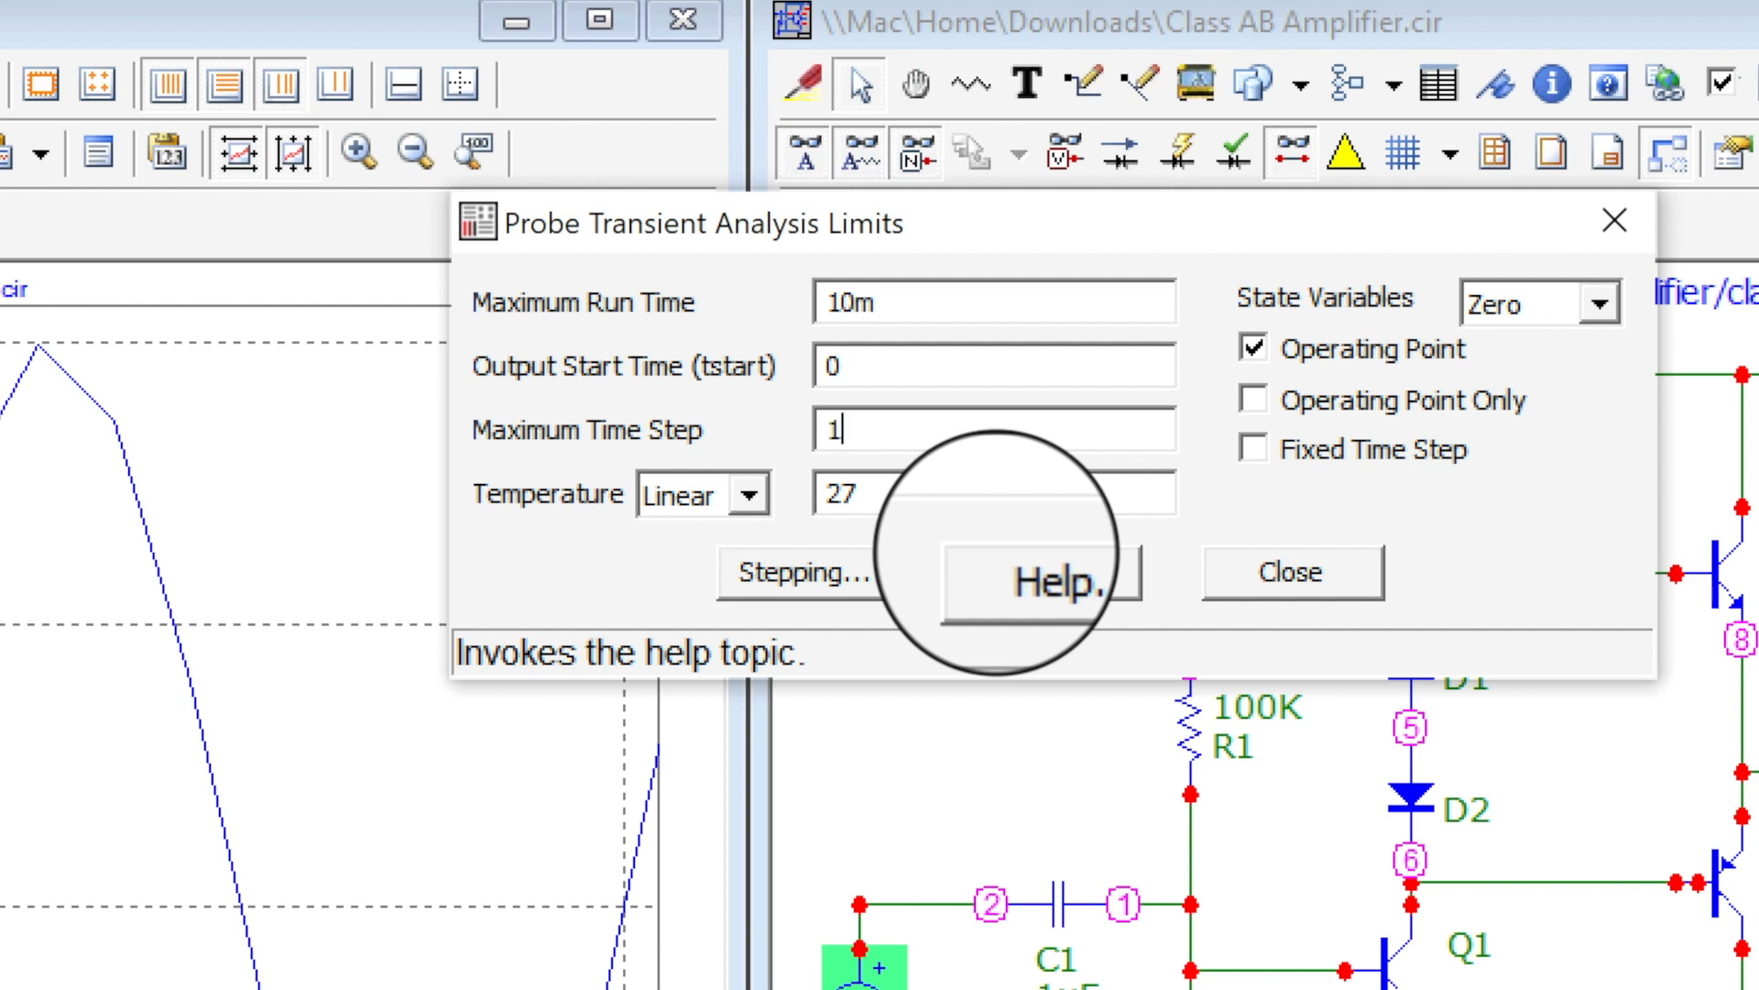
click(1301, 578)
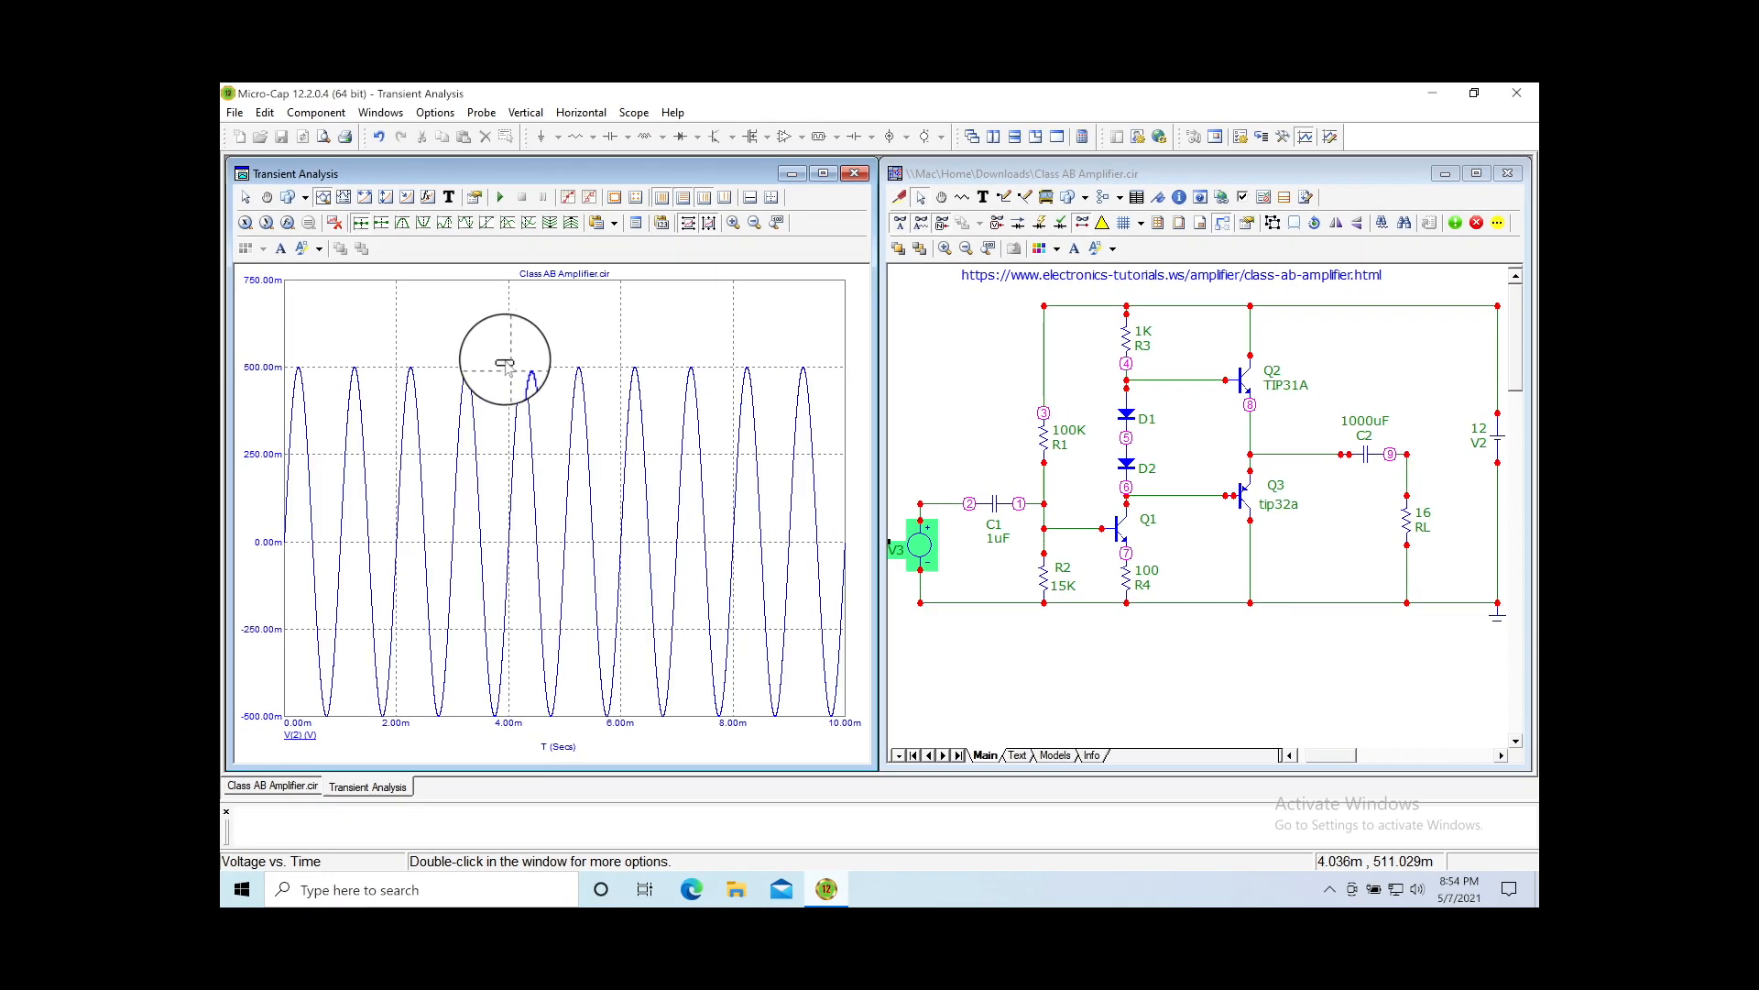
drag(503, 362, 628, 726)
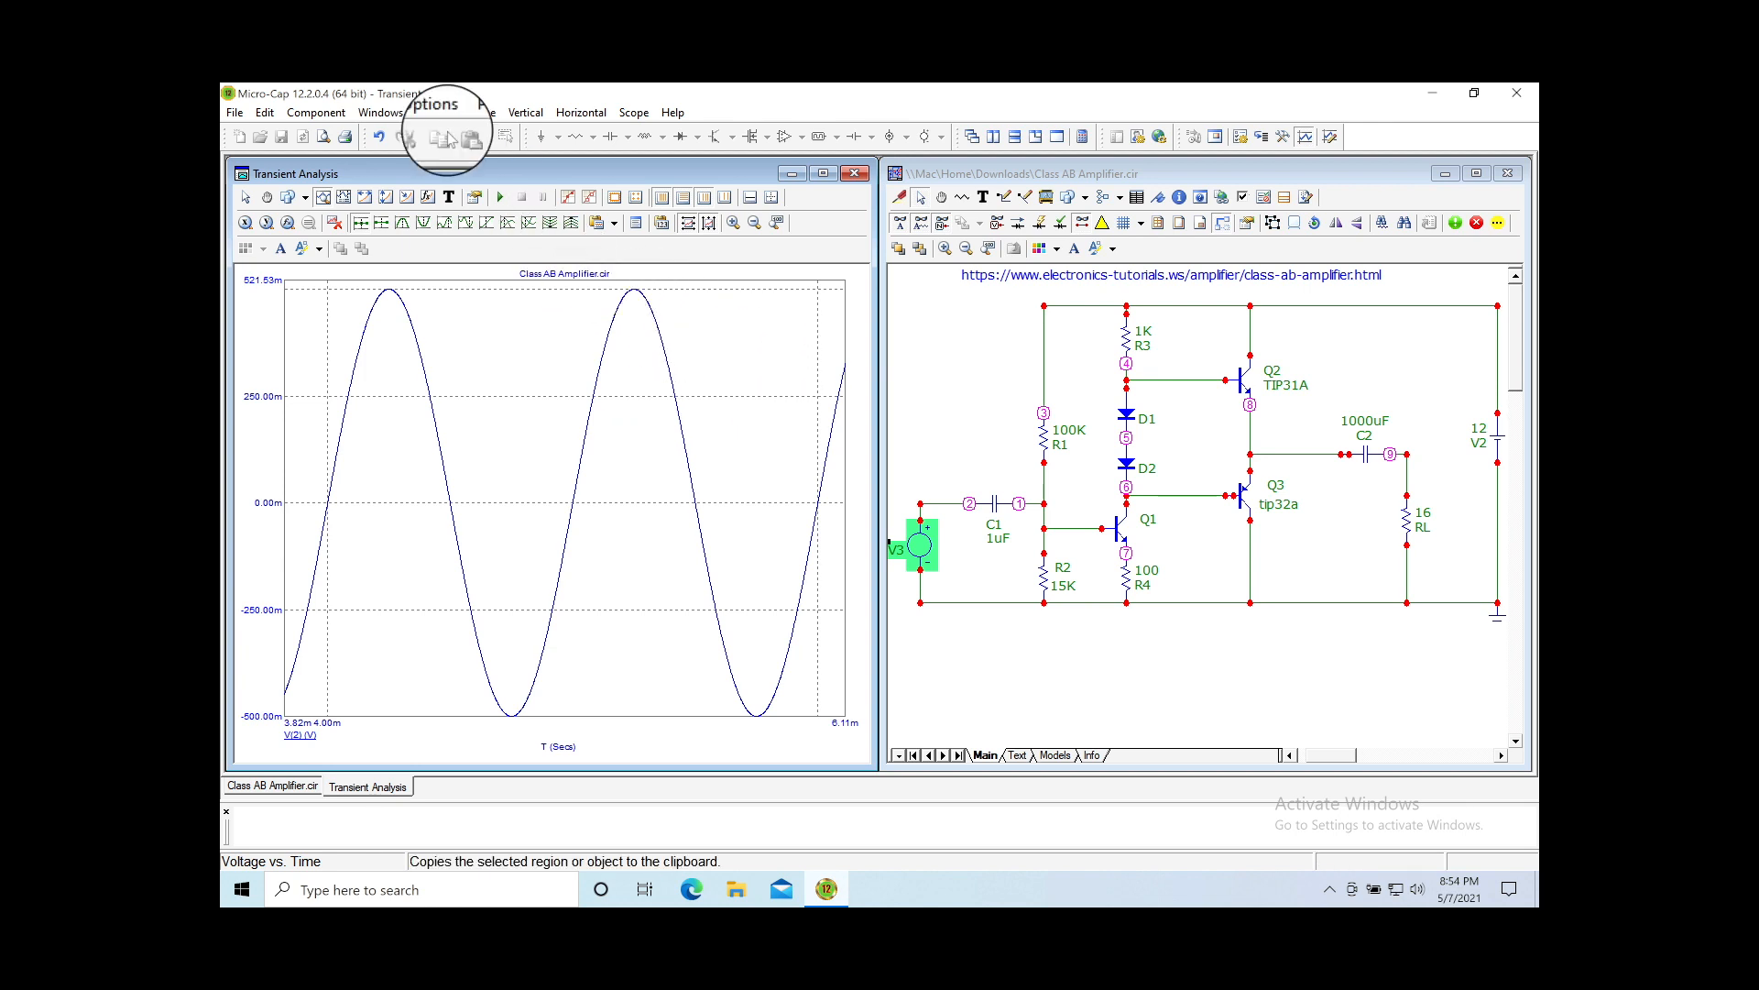
Step: Undo the zoom back to 0–10 ms and view the stepping settings without changes
click(381, 138)
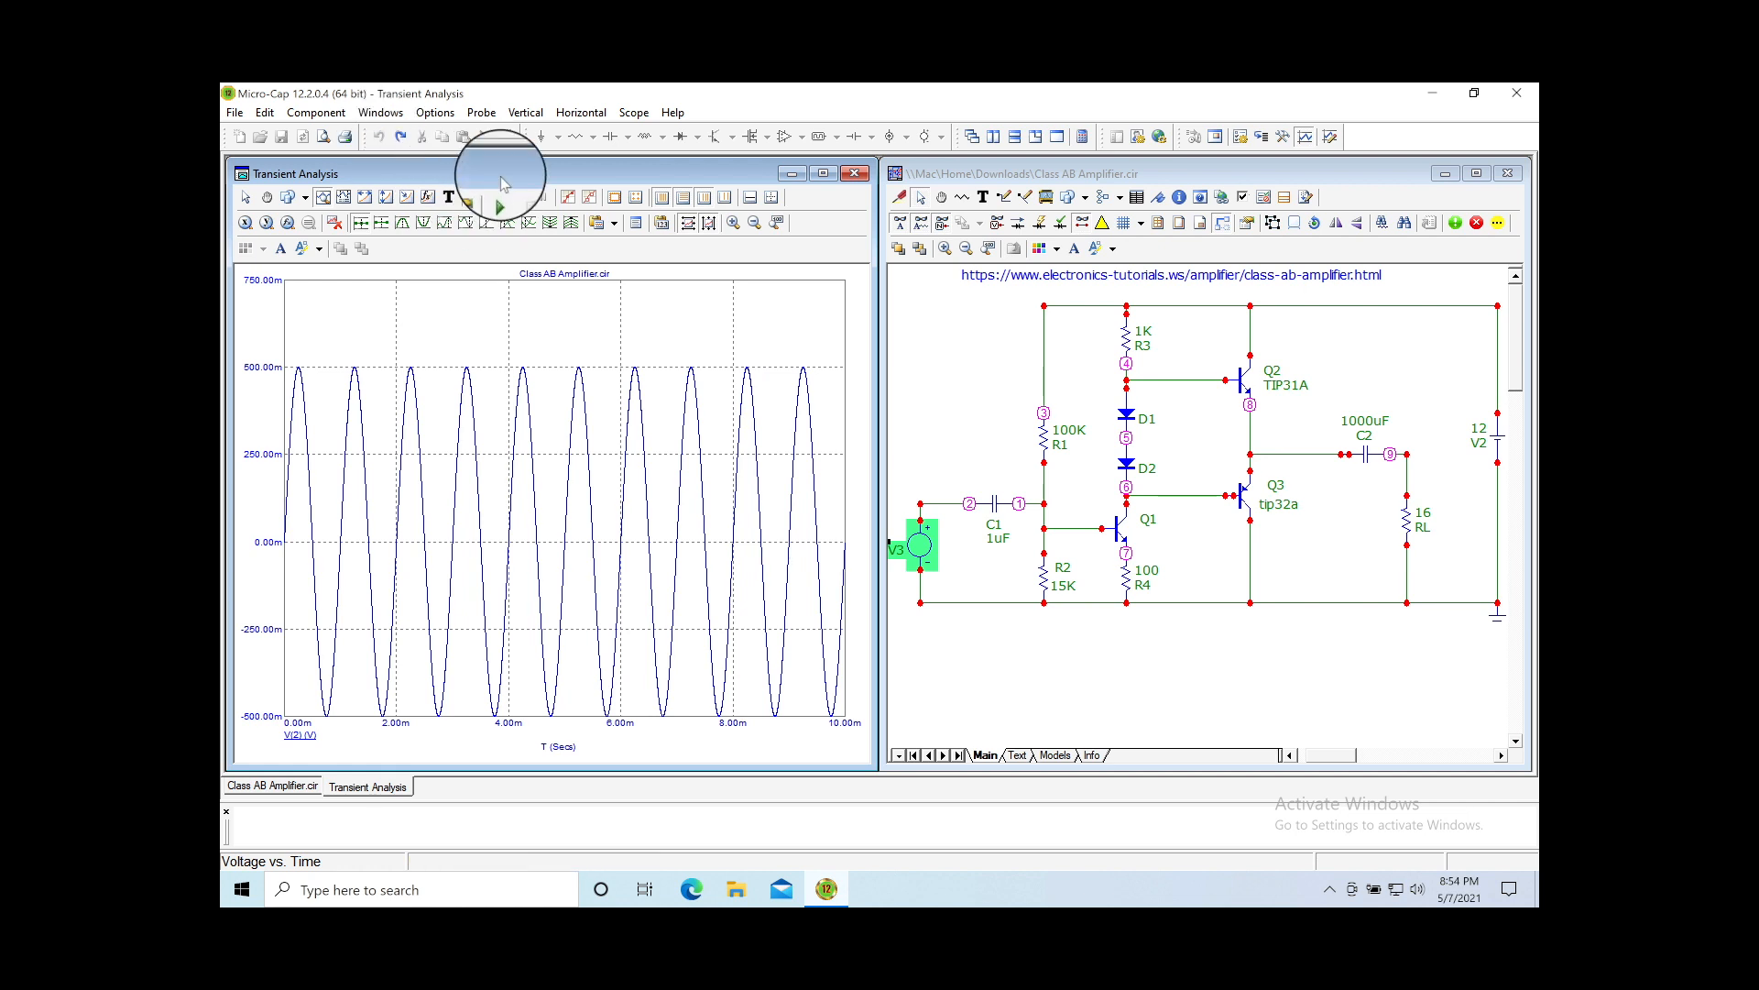
click(523, 112)
mouse_move(481, 111)
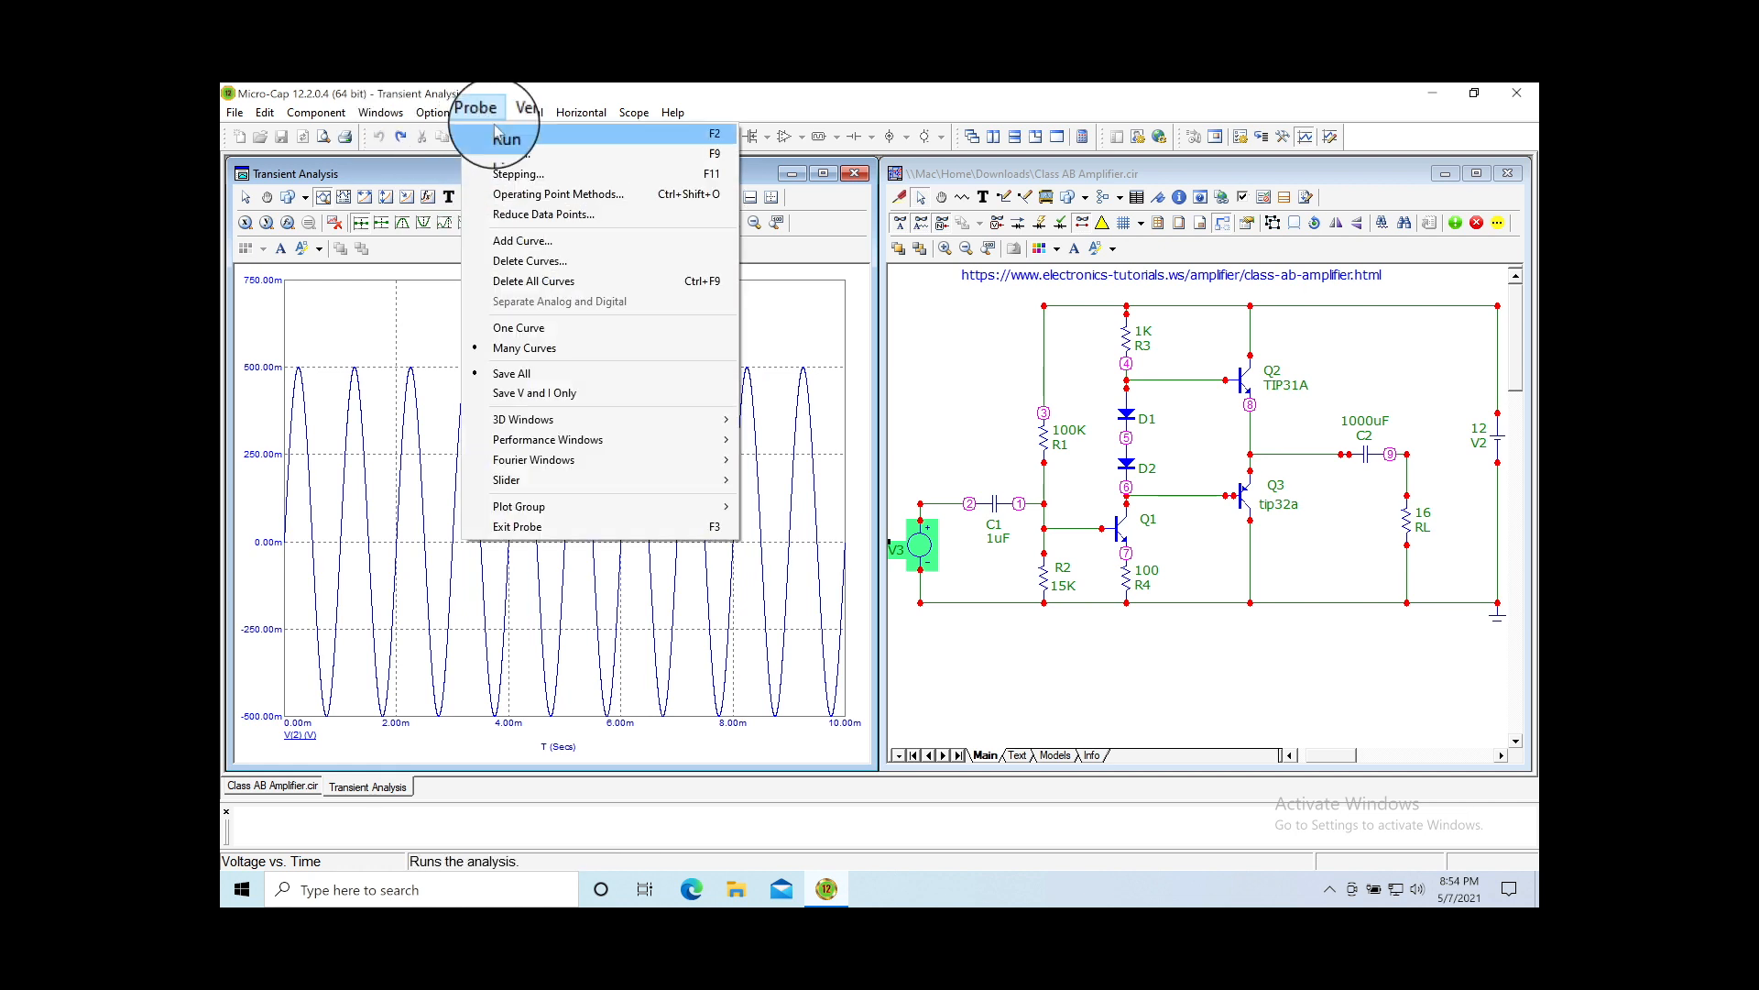
click(504, 174)
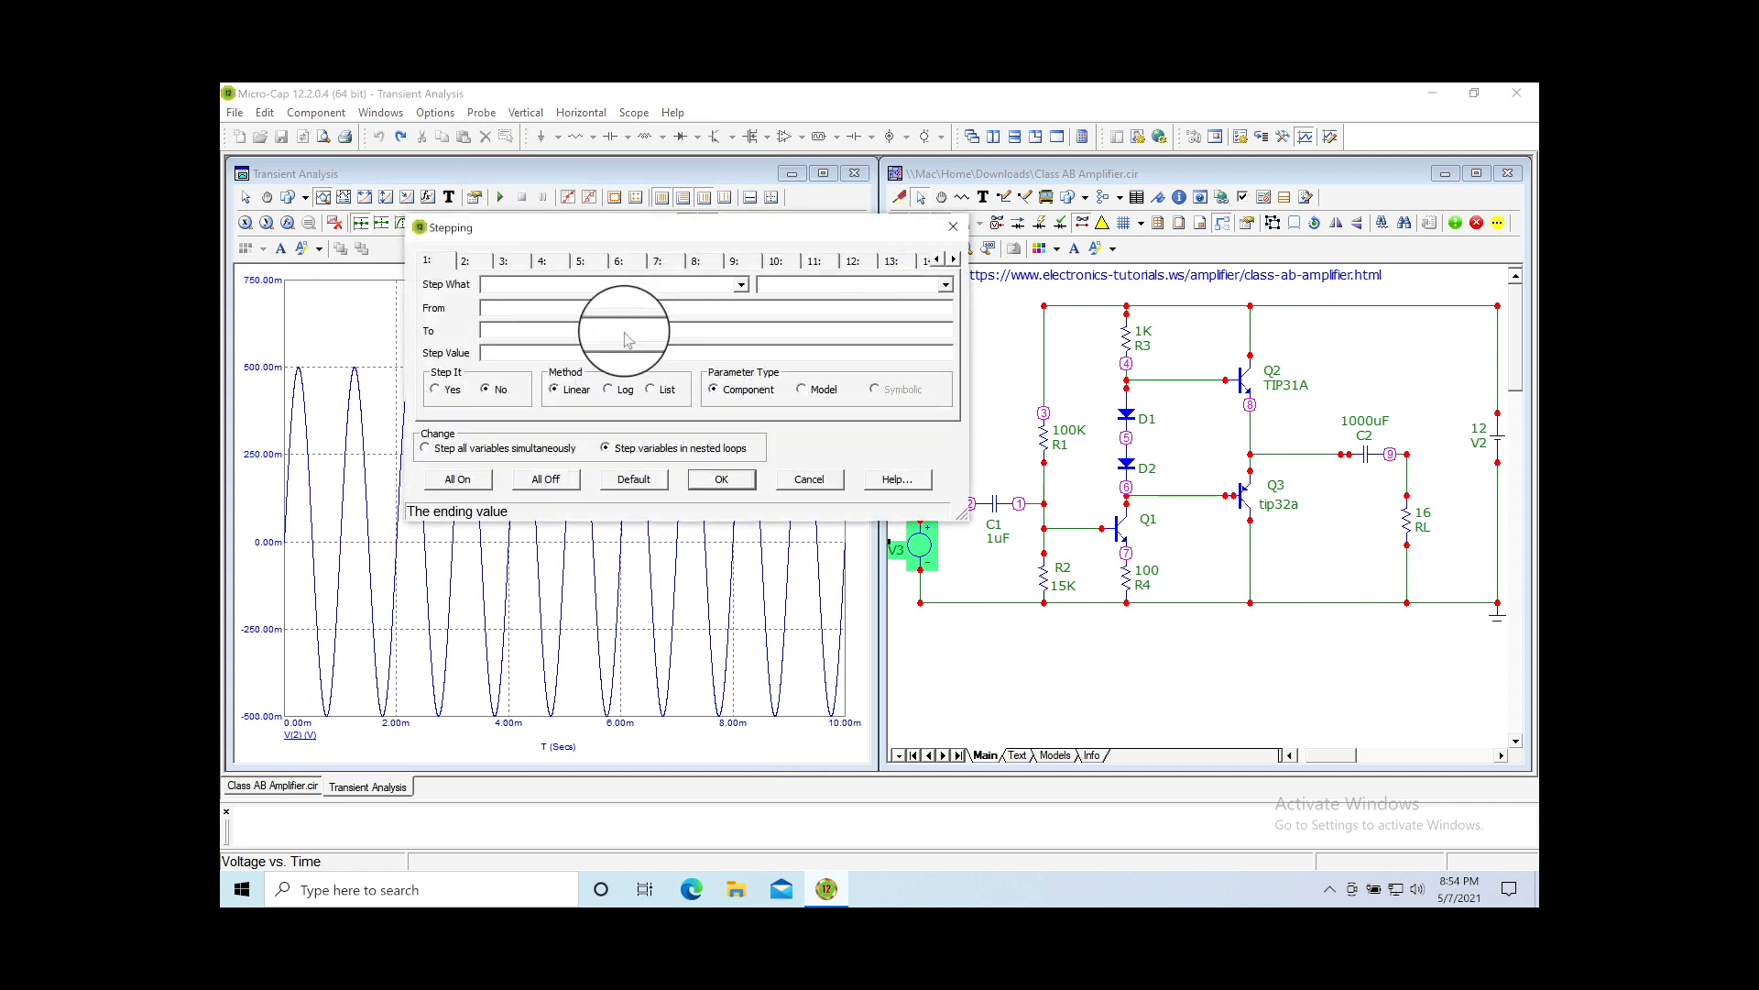
click(953, 227)
Step: Review the analysis limits, with maximum time step 0, and close them
click(481, 113)
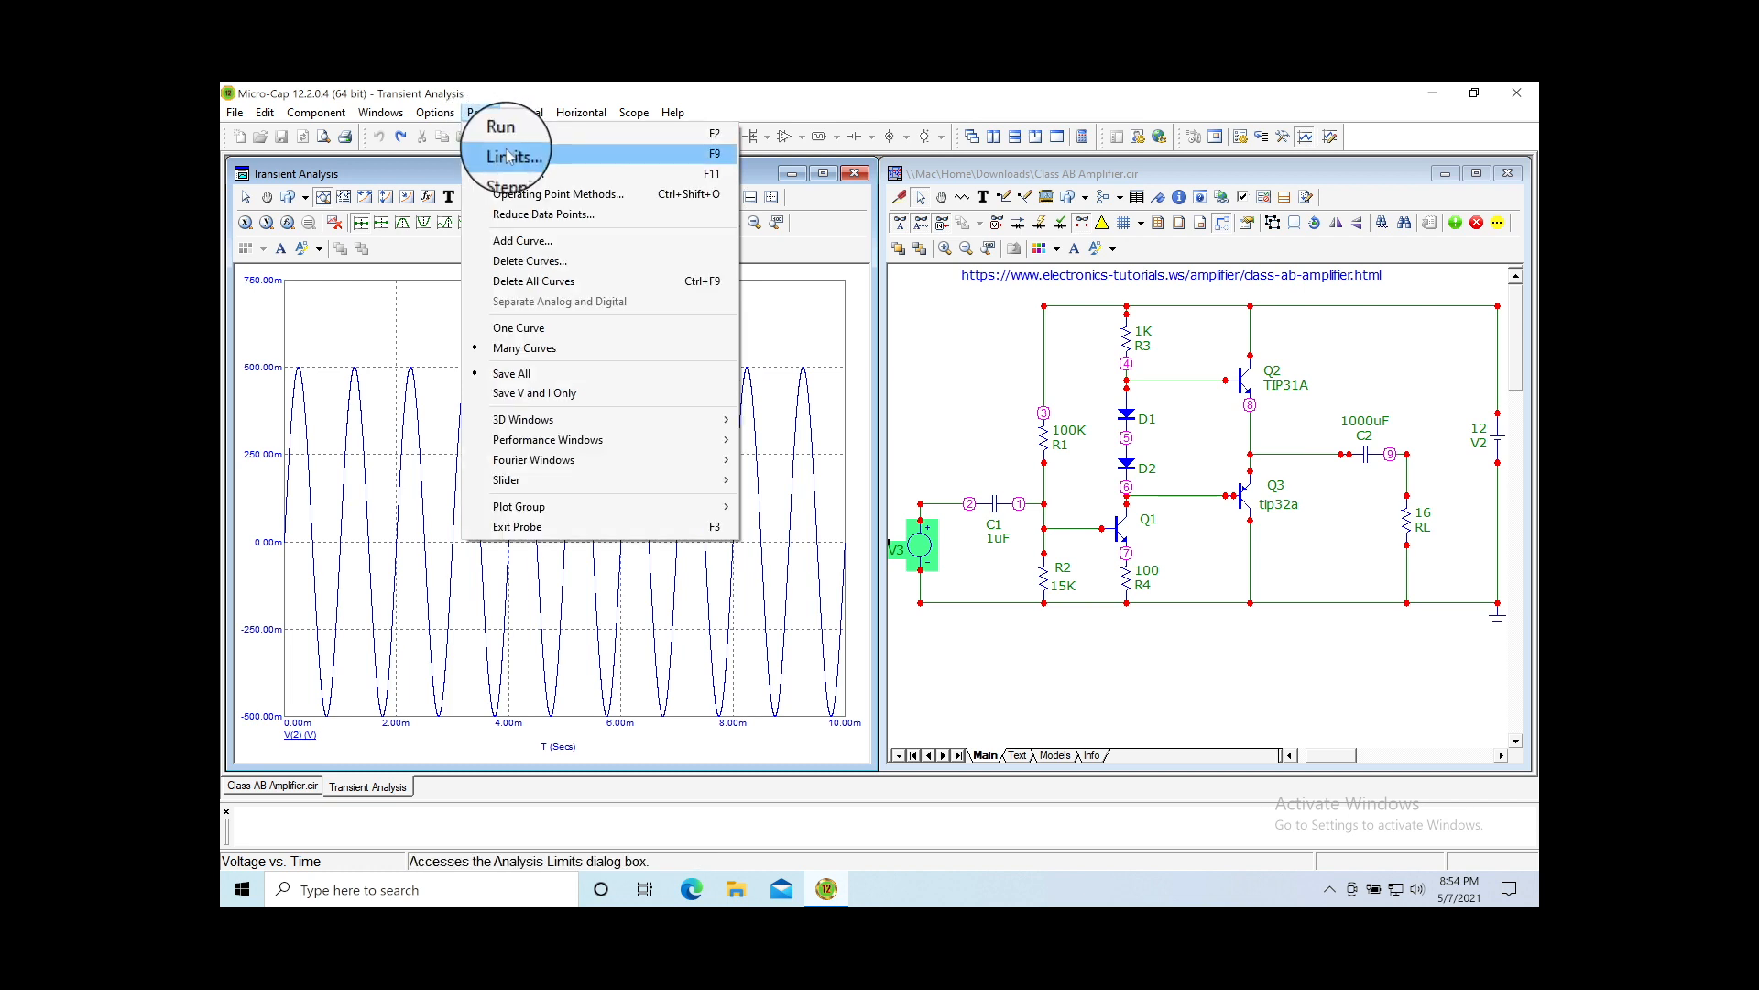
click(506, 153)
click(918, 326)
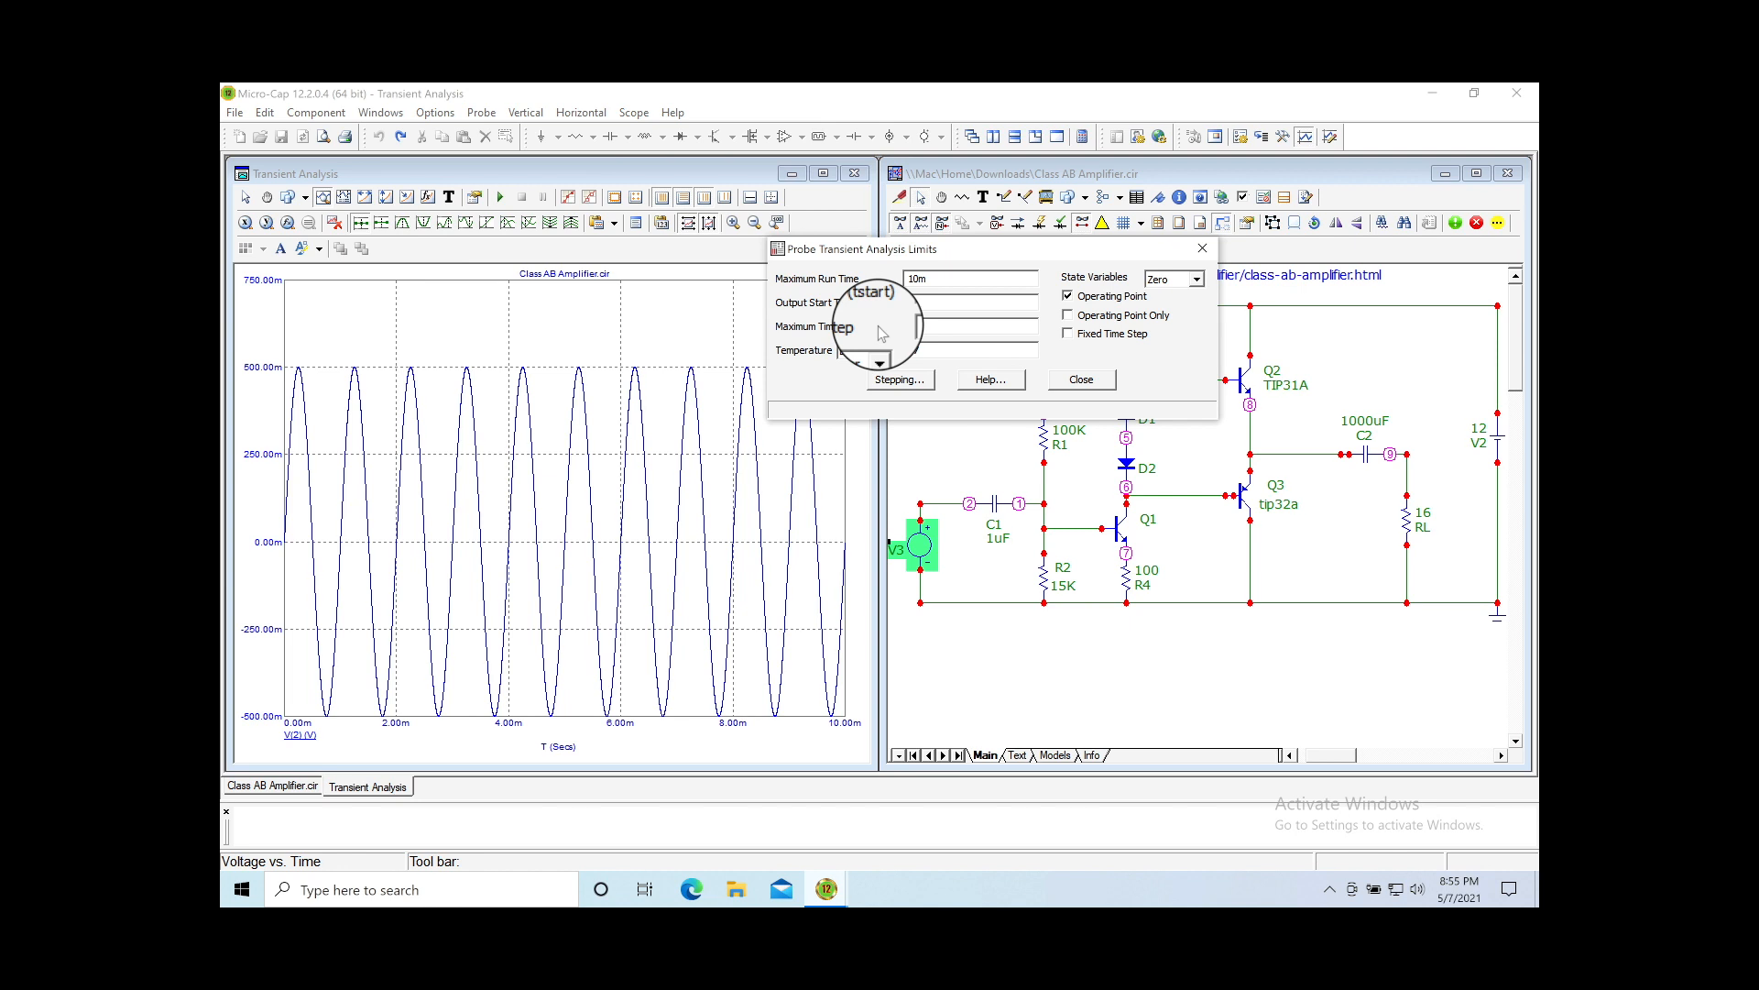
click(1083, 378)
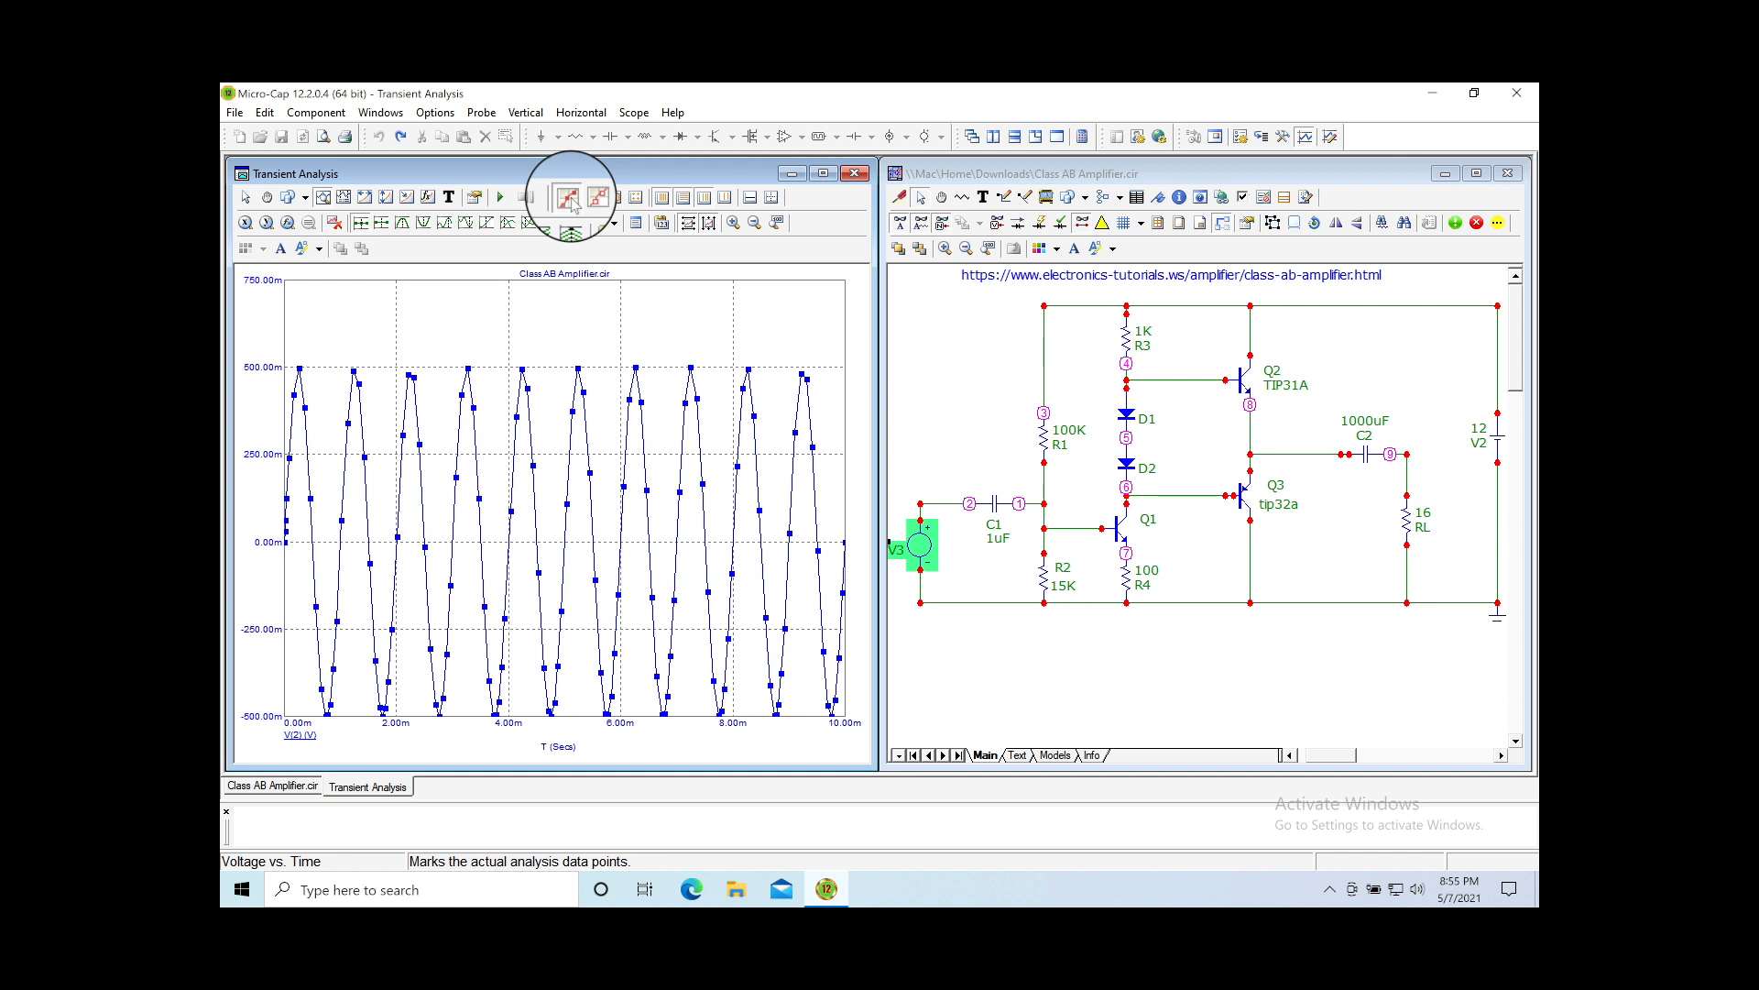
Step: Set Maximum Time Step to 1u, rerun, and hide the data-point markers
click(481, 112)
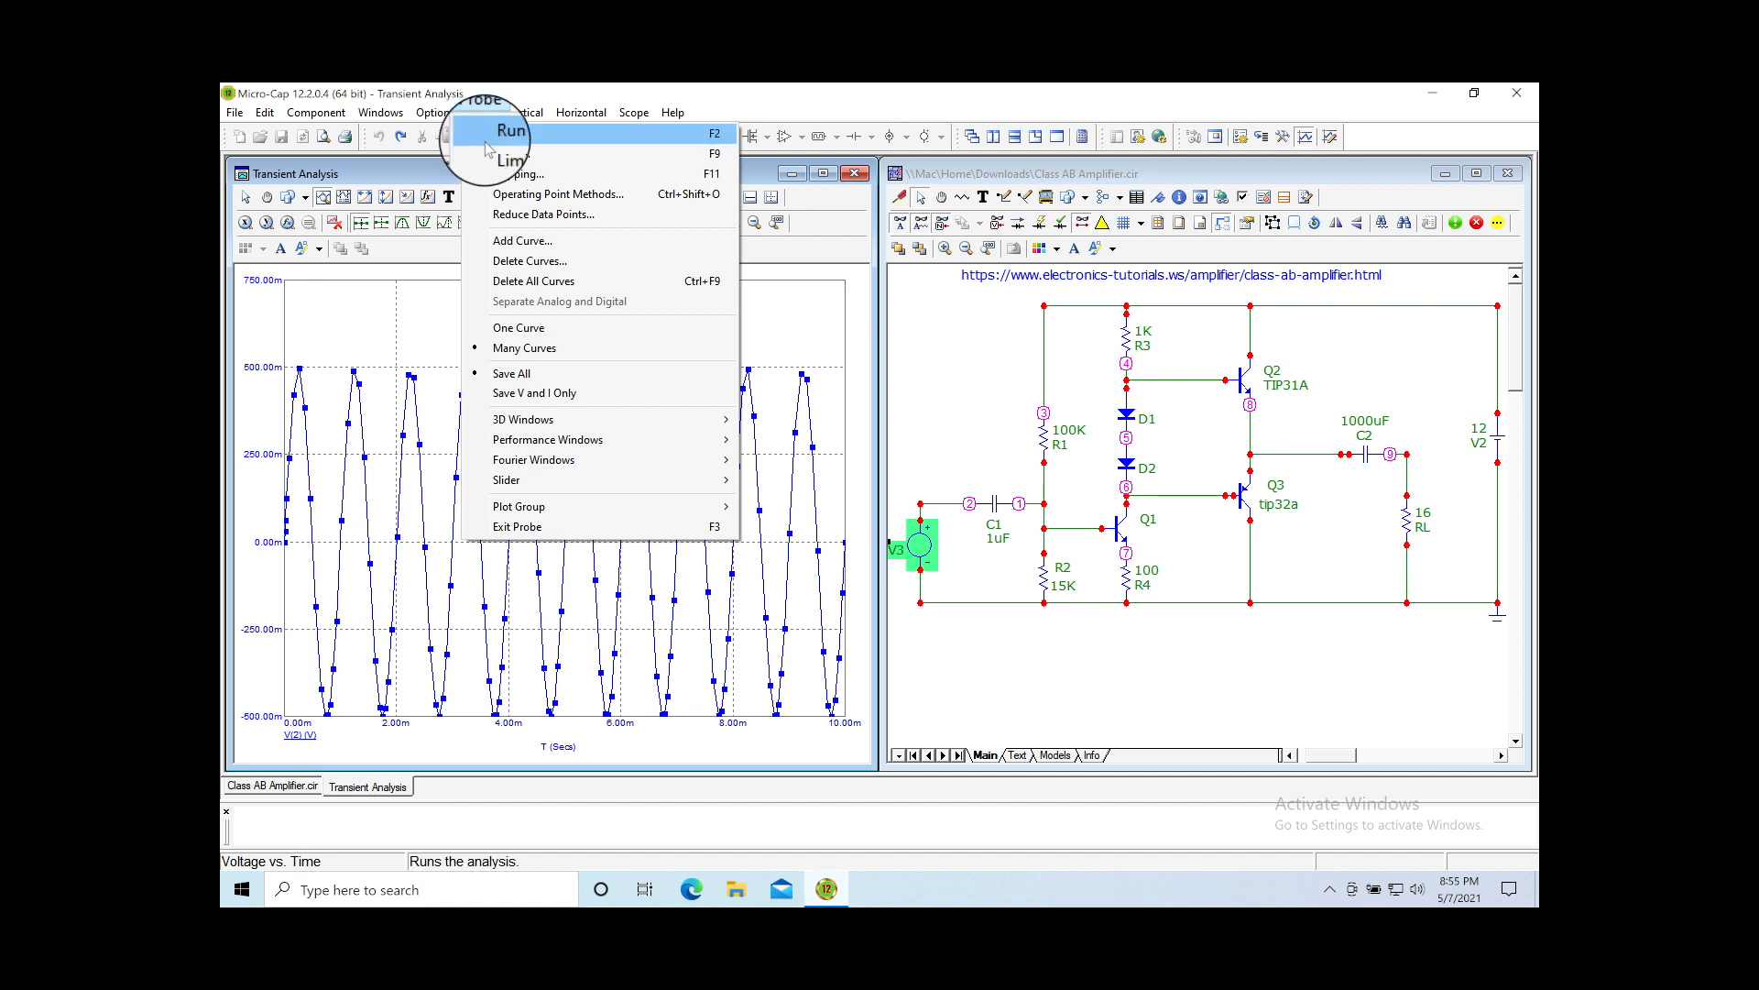
click(505, 154)
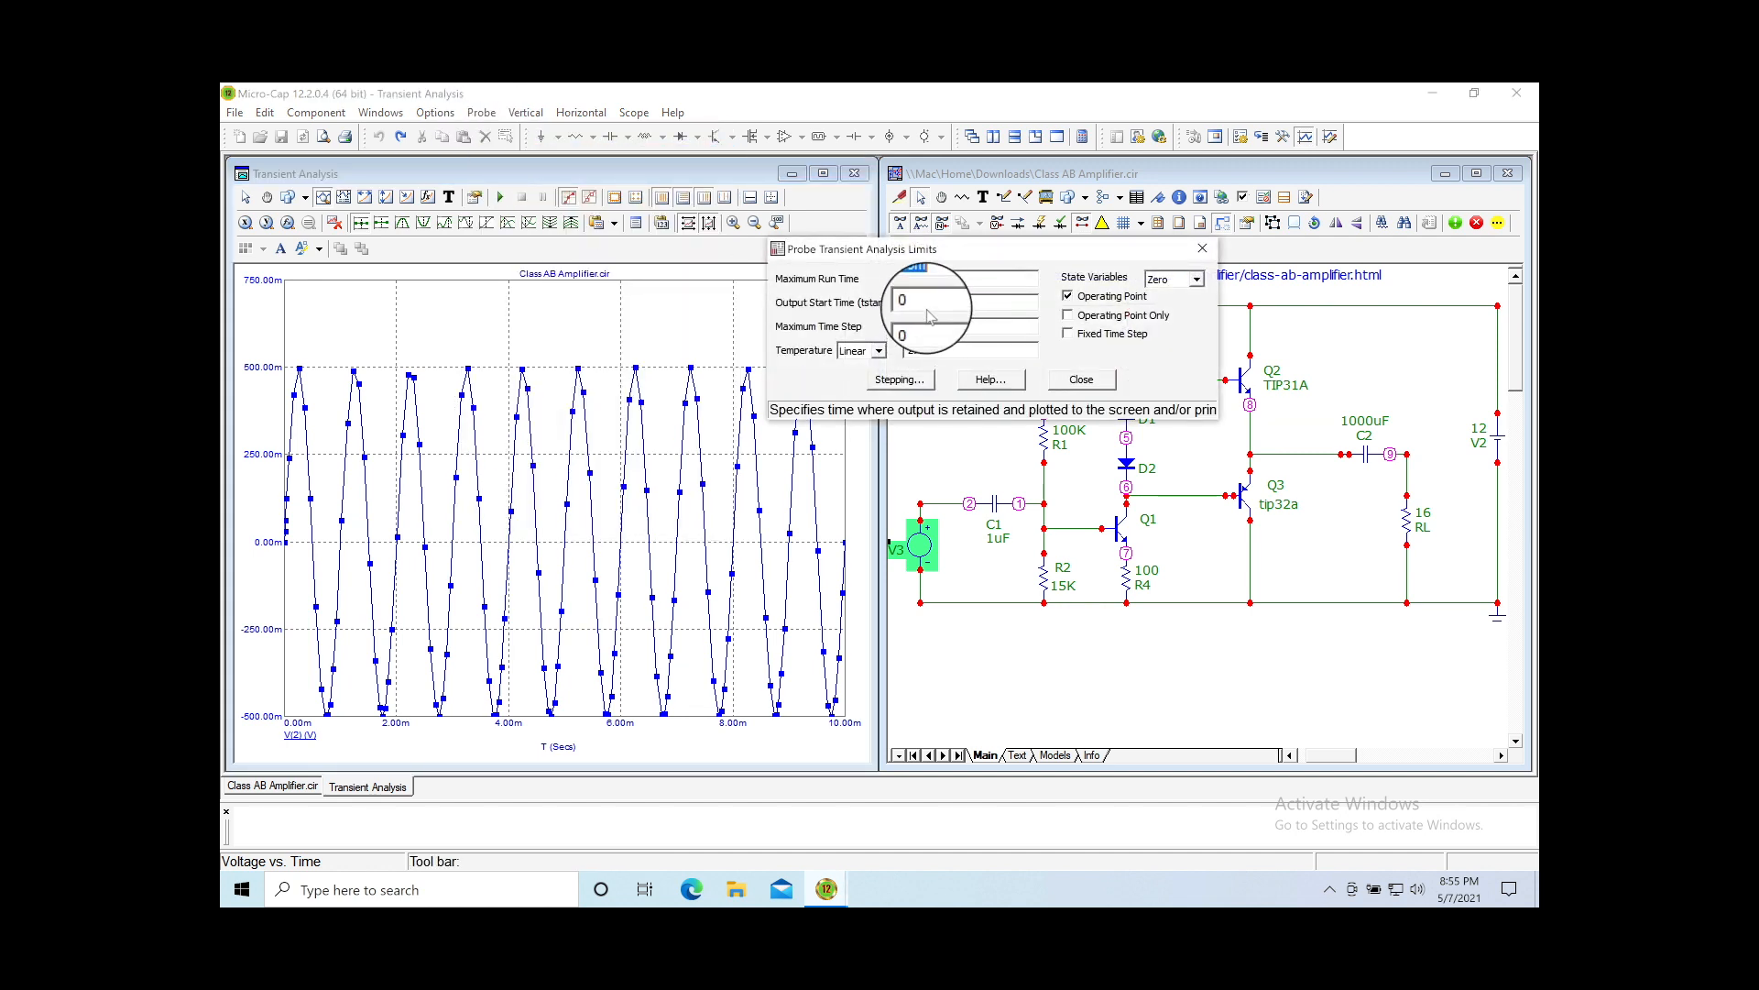
click(899, 333)
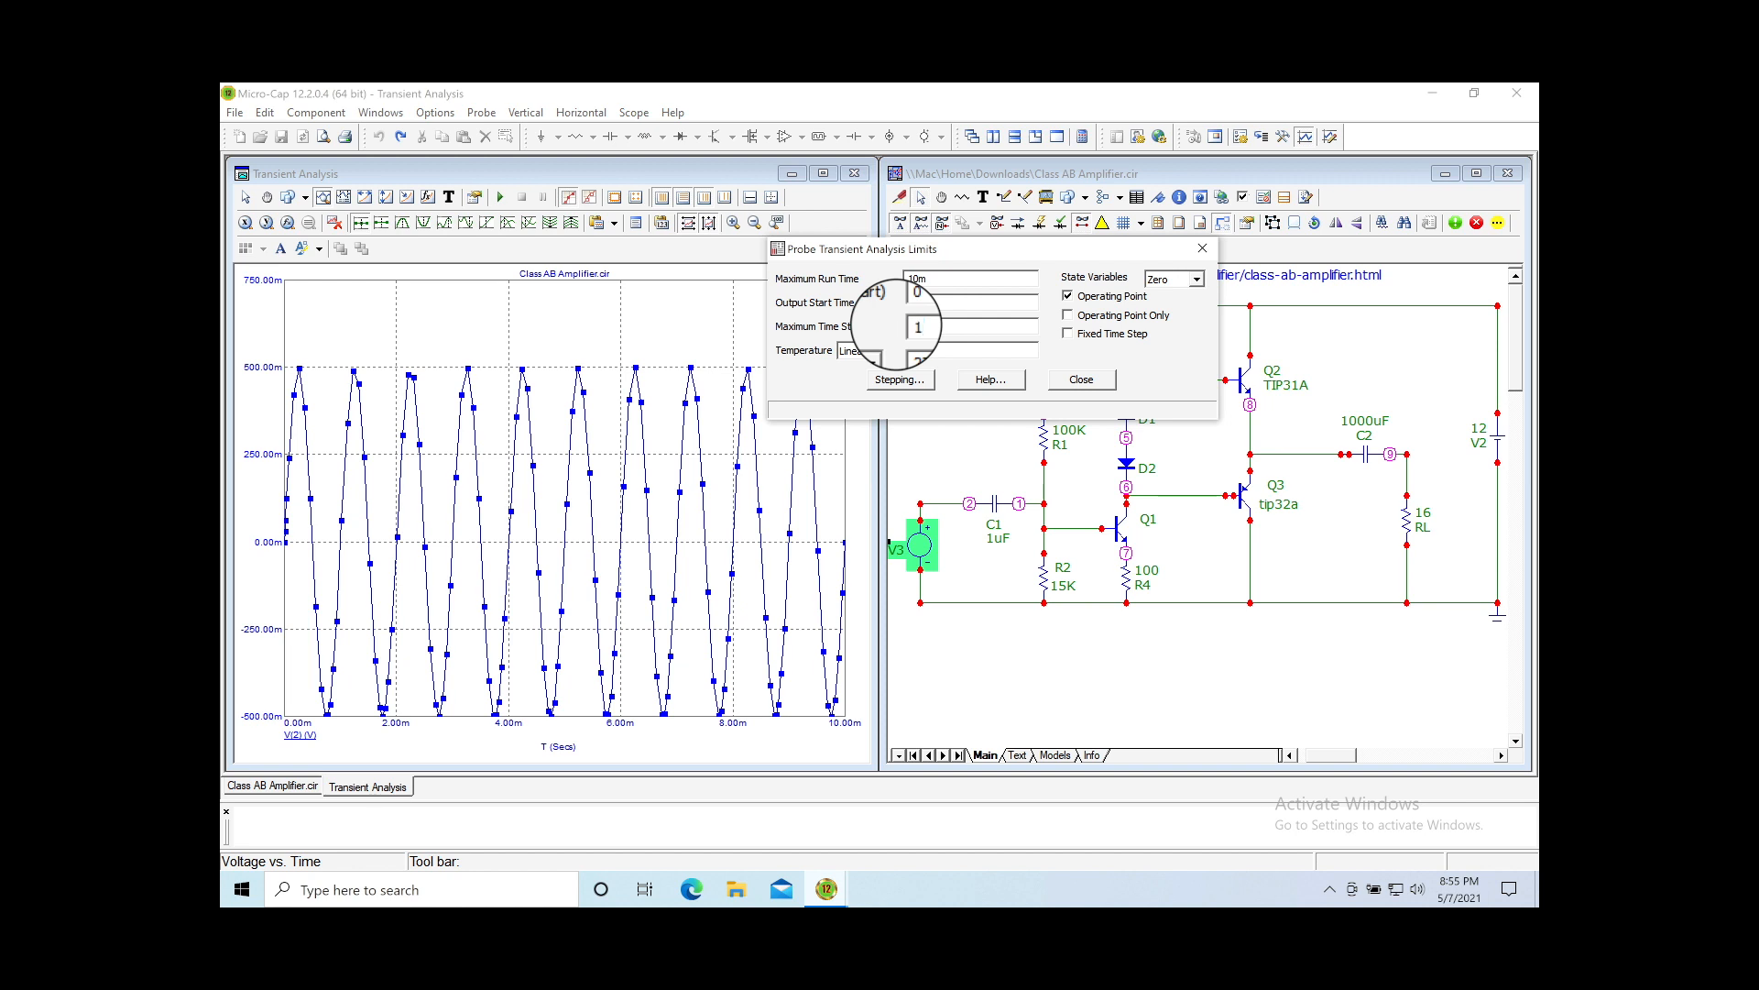
click(1081, 379)
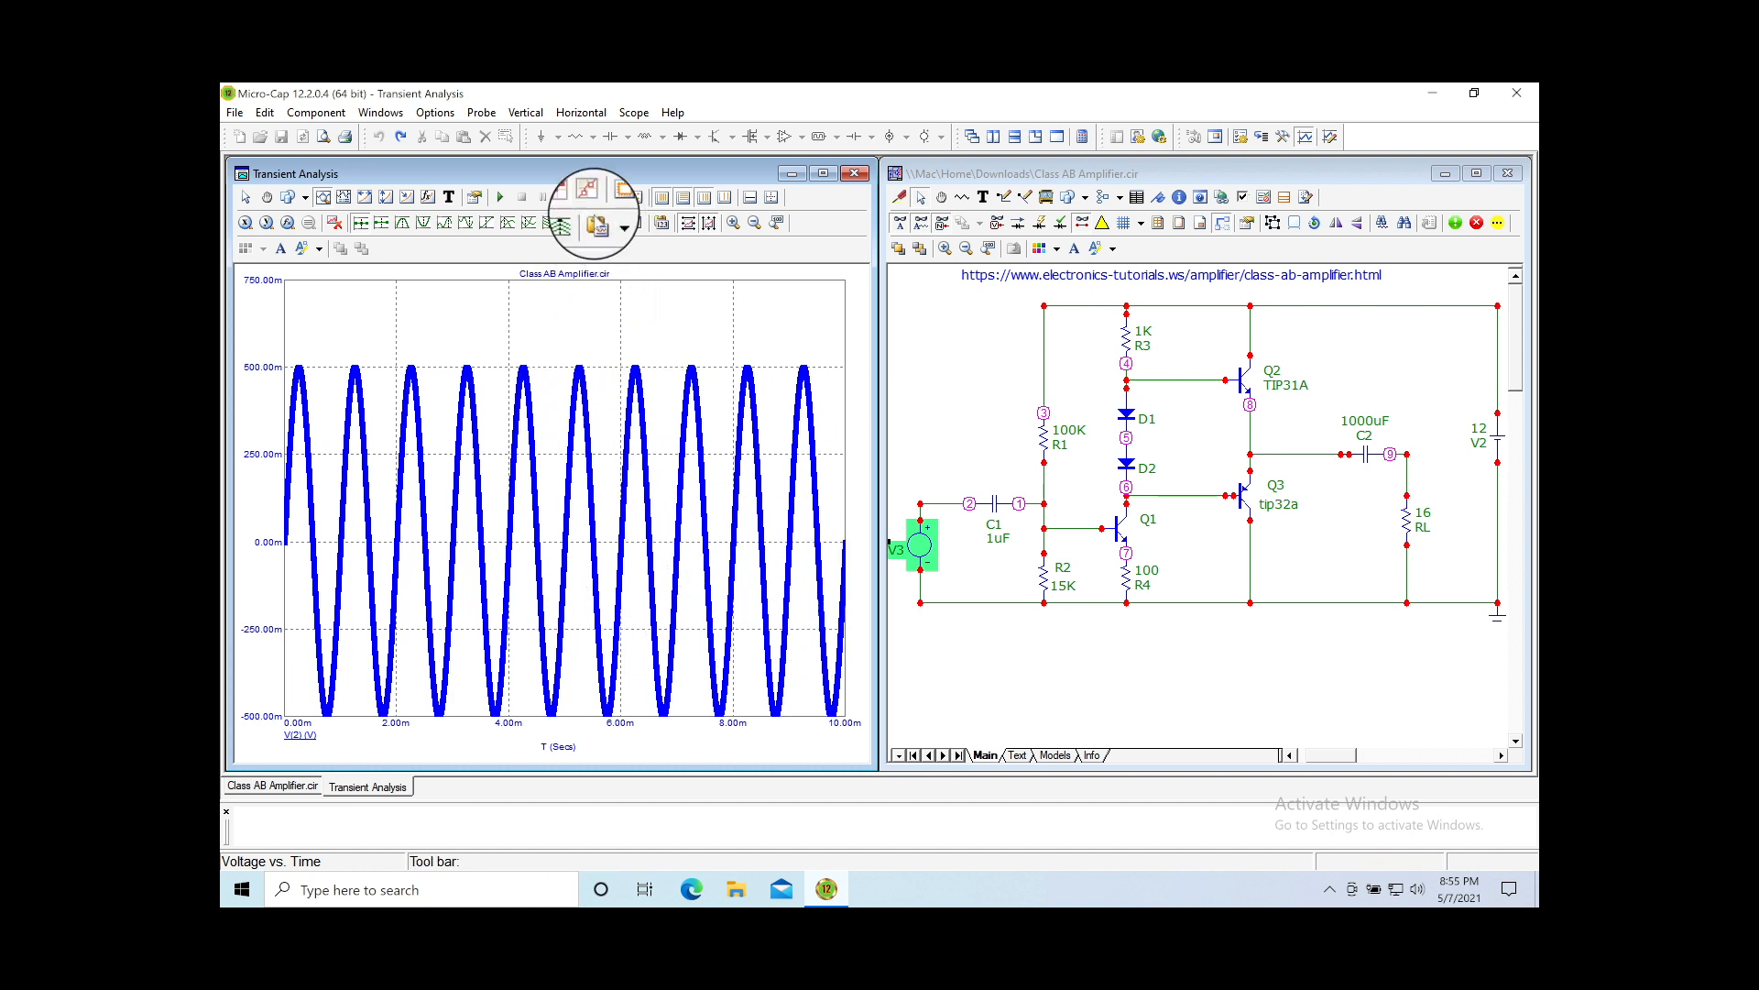
click(590, 203)
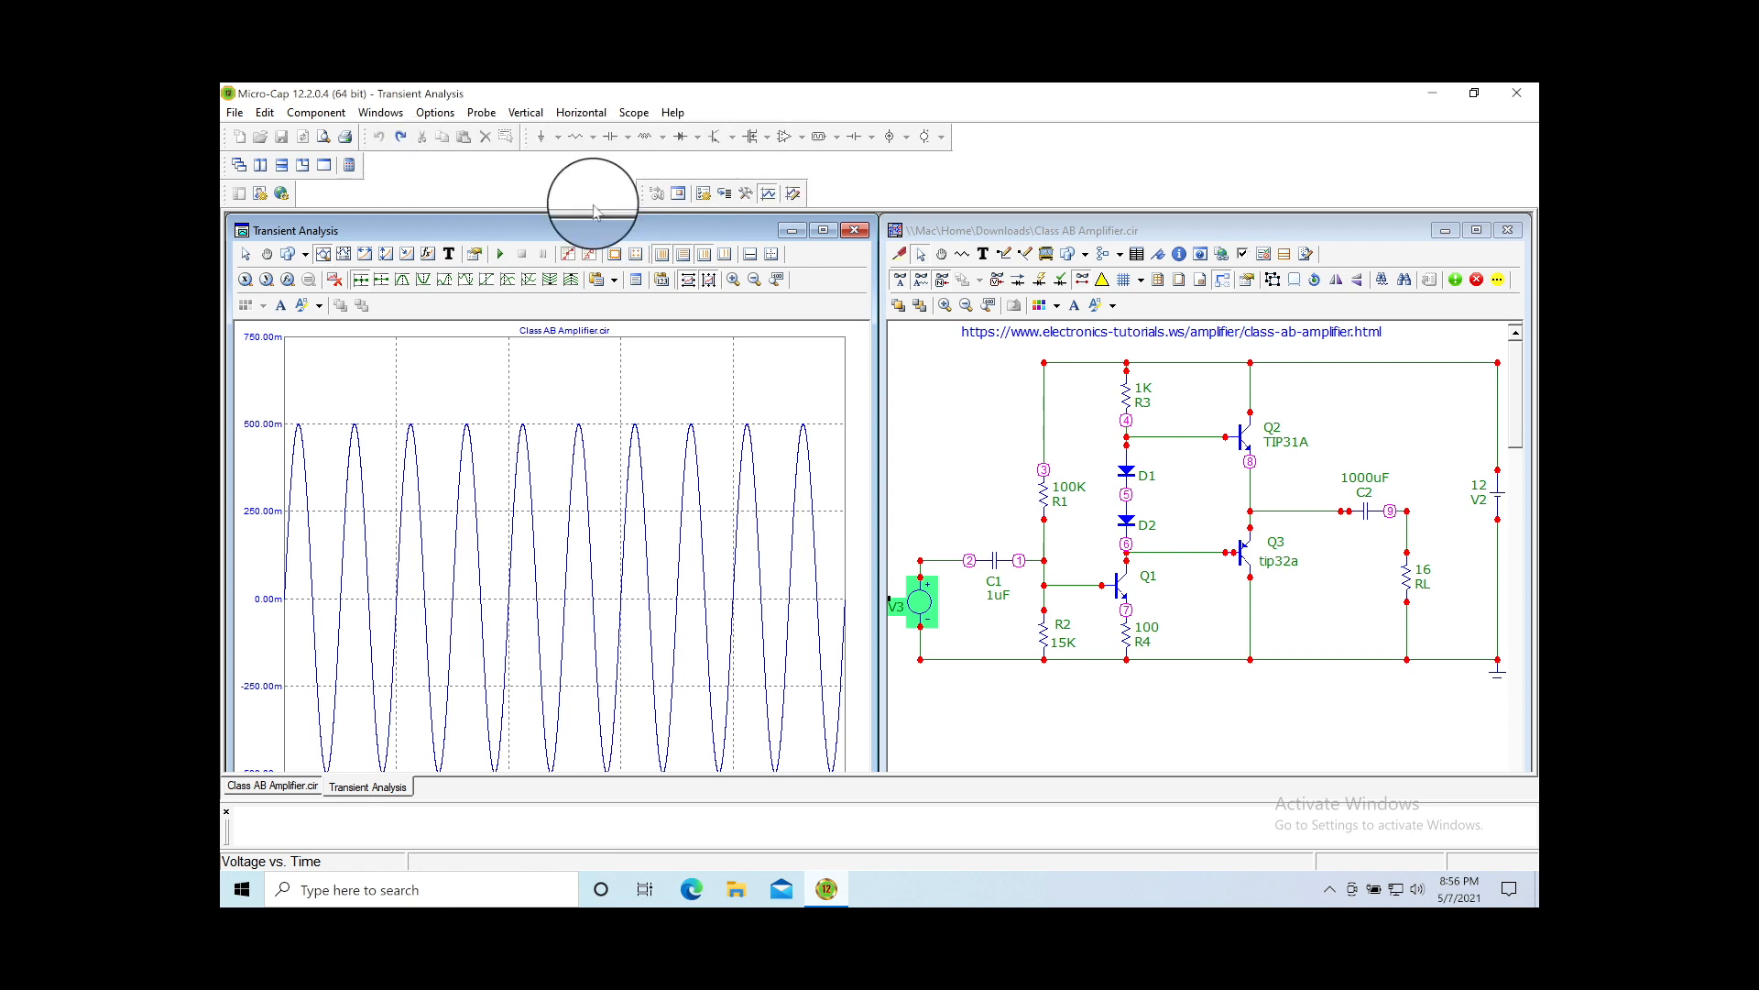
Step: Restore the default main toolbar layout, then switch back to probing nodes on the schematic
click(490, 114)
mouse_move(438, 113)
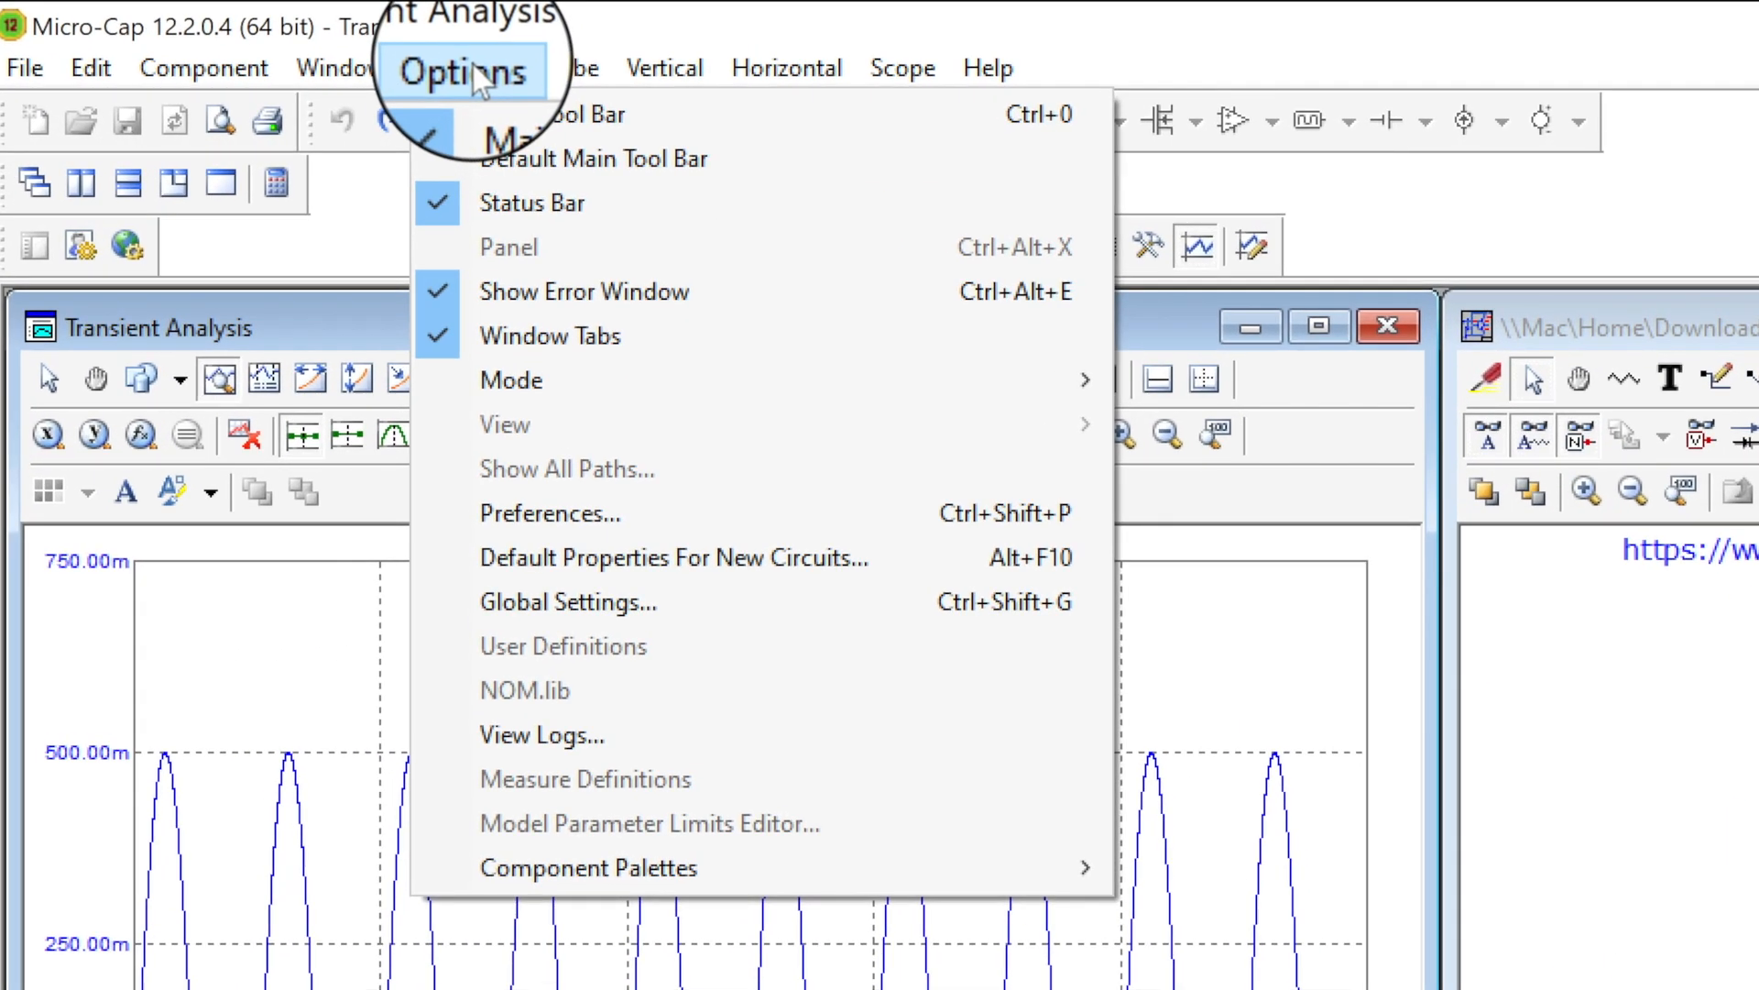
click(536, 155)
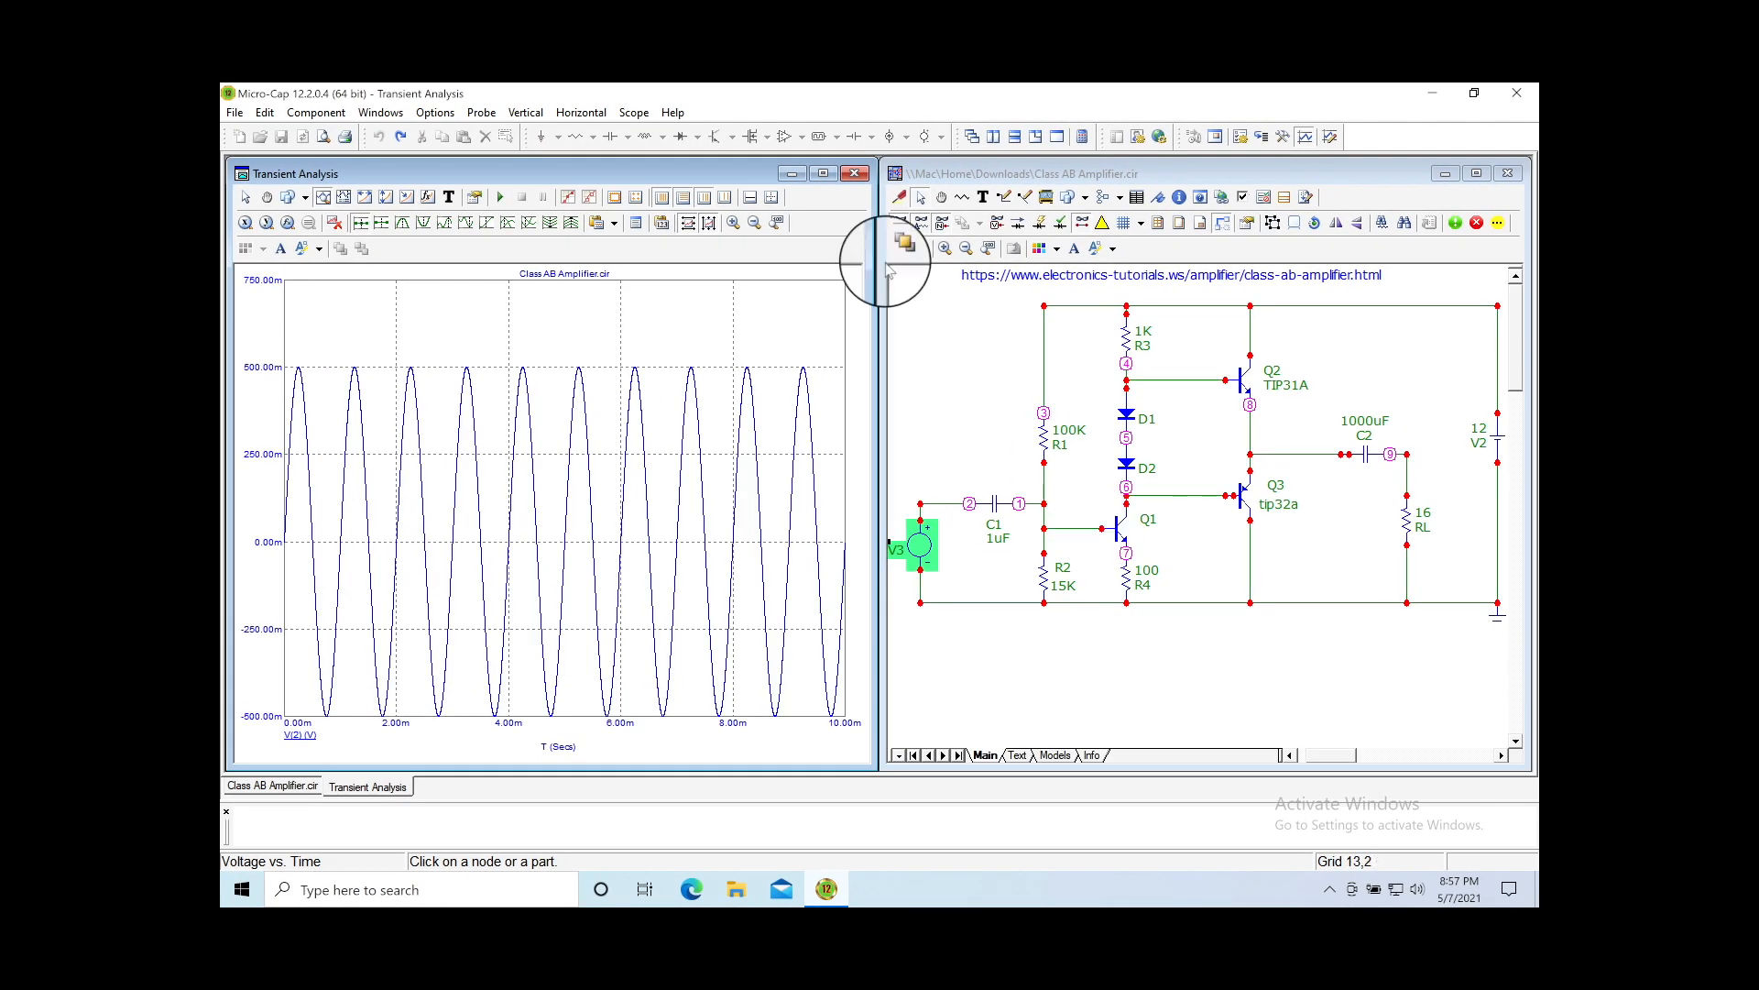
click(903, 200)
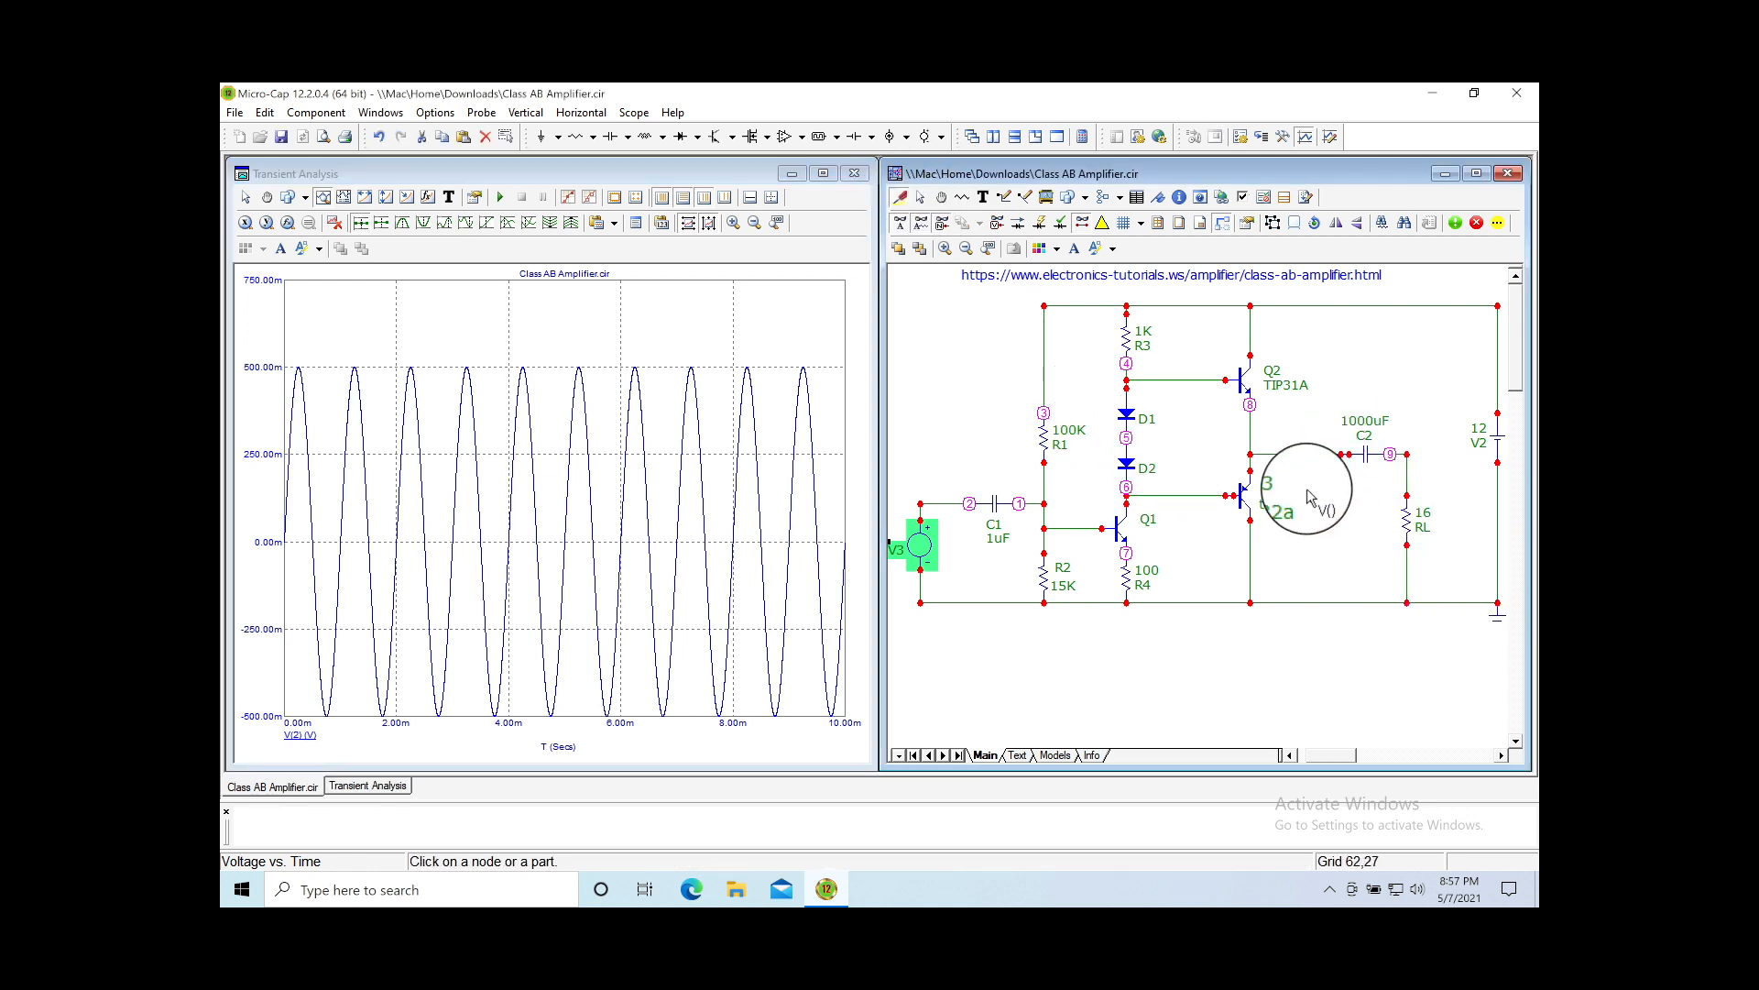
Step: Add the node 9 output sine to the plot and measure its peak-to-peak voltage with Vertical Measure
click(1407, 456)
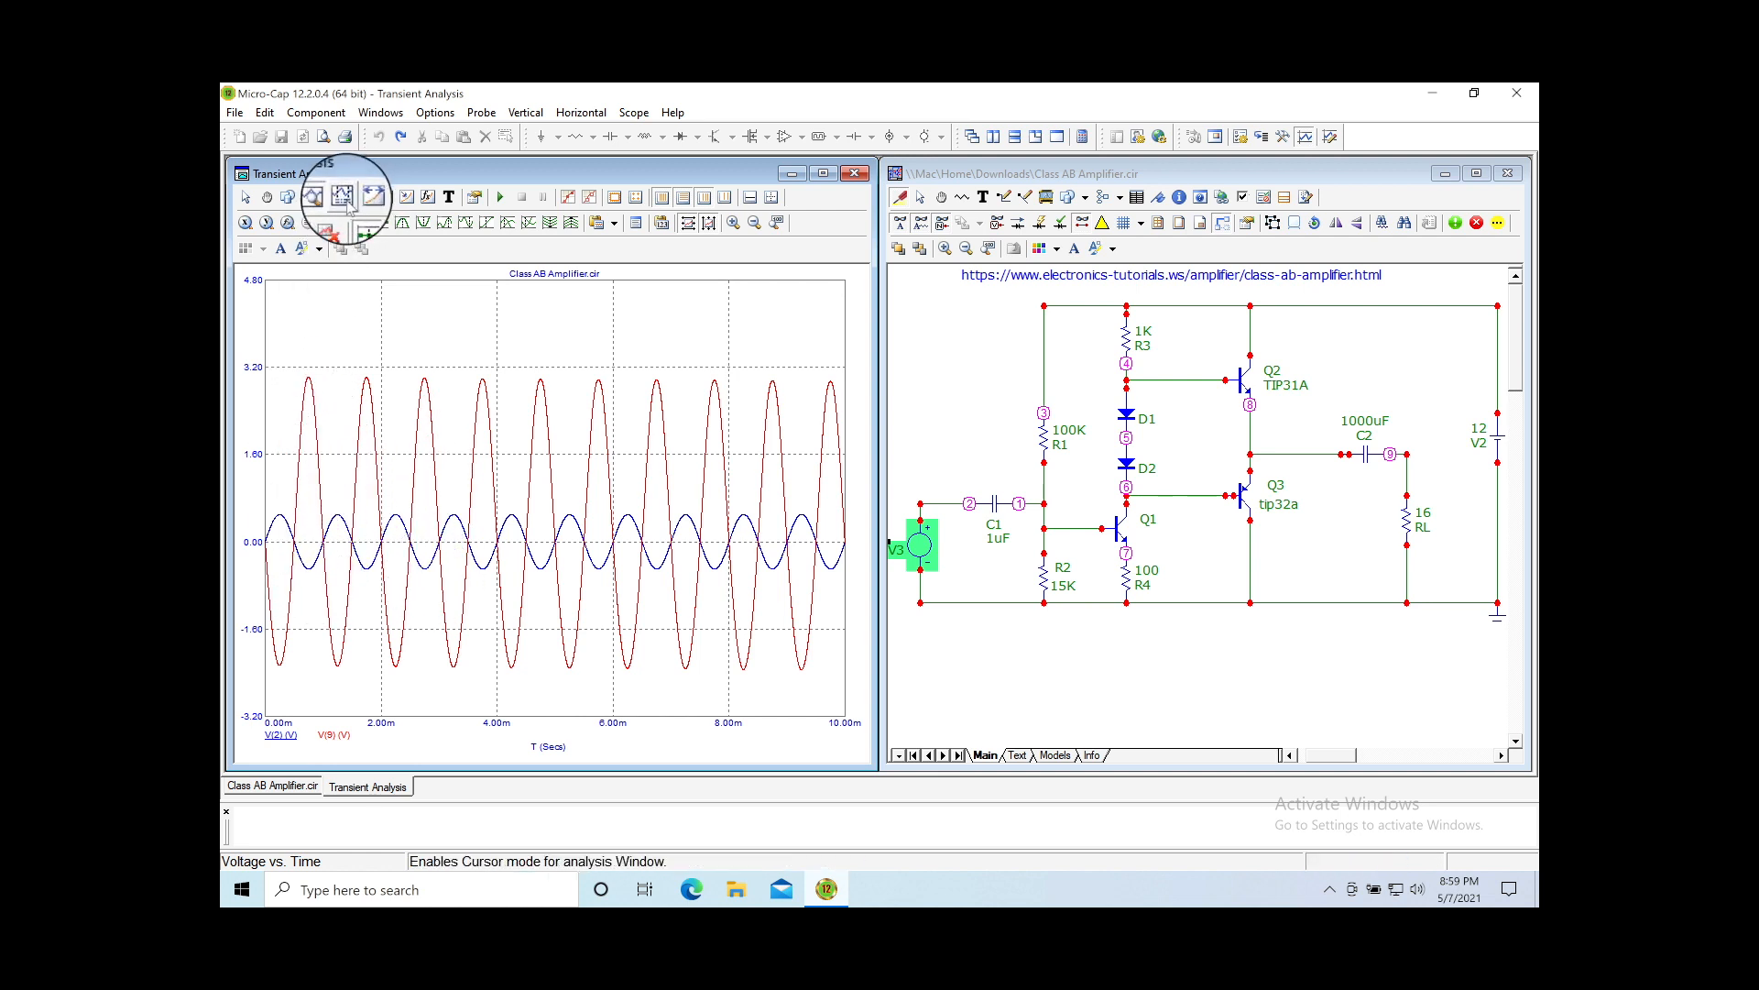
click(386, 197)
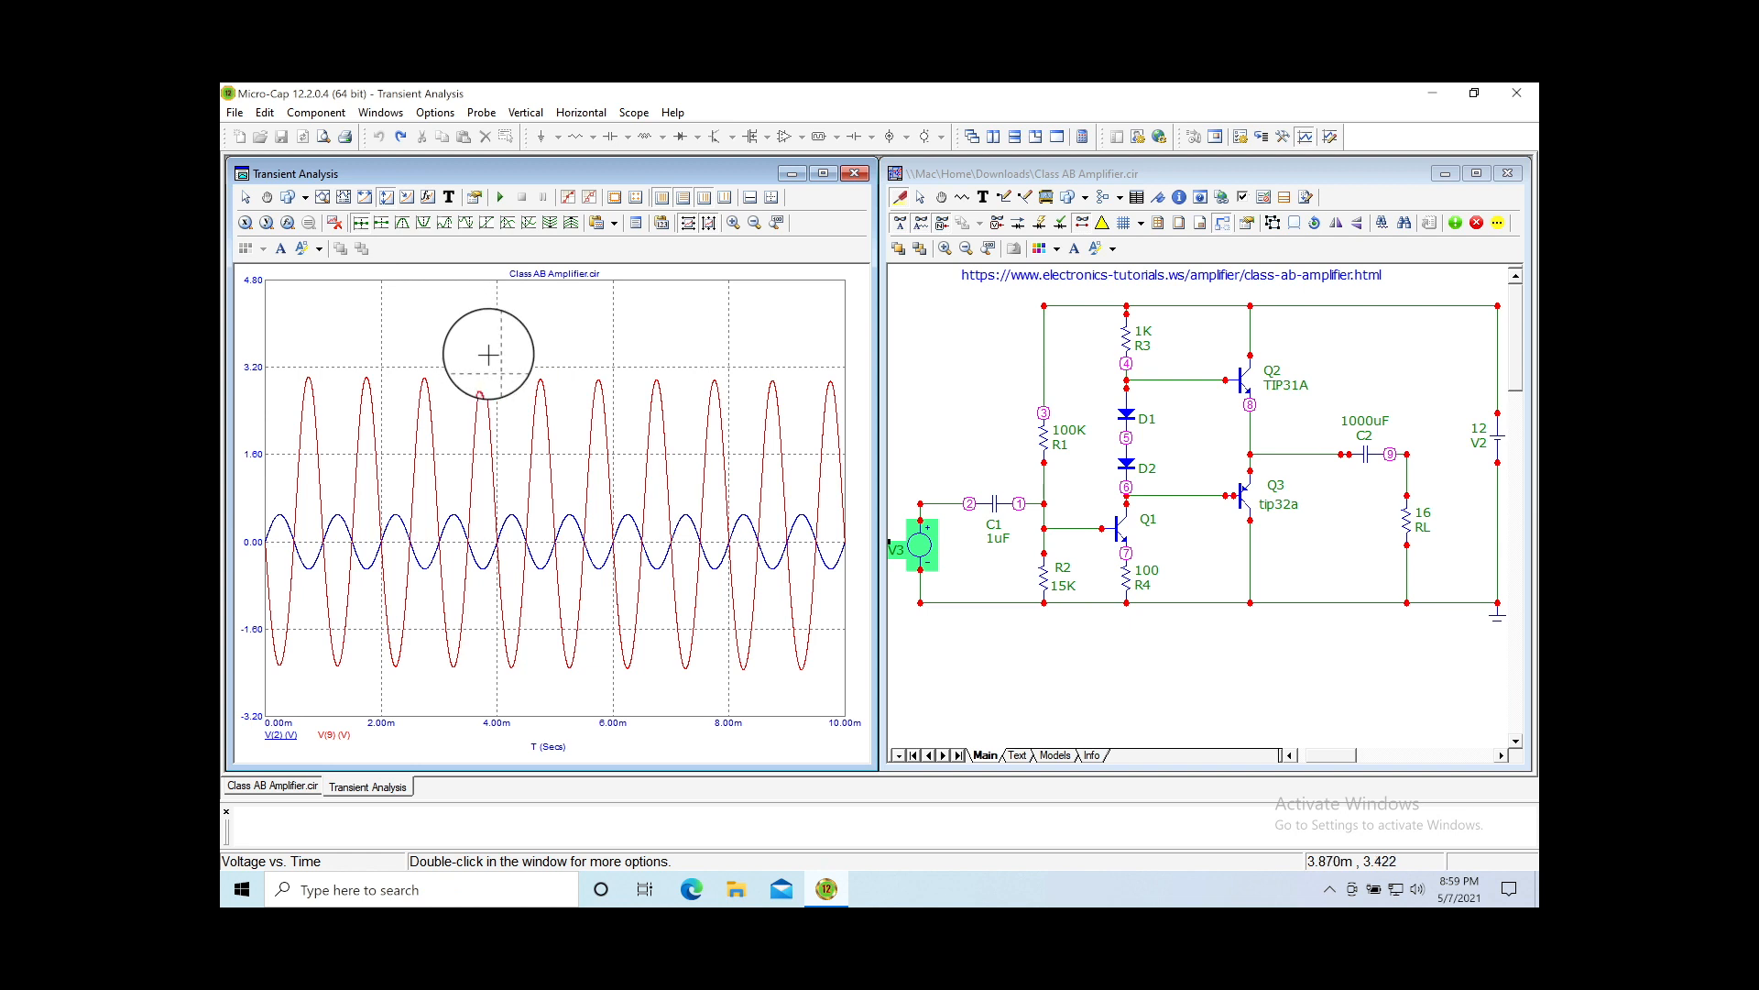
drag(496, 380, 525, 669)
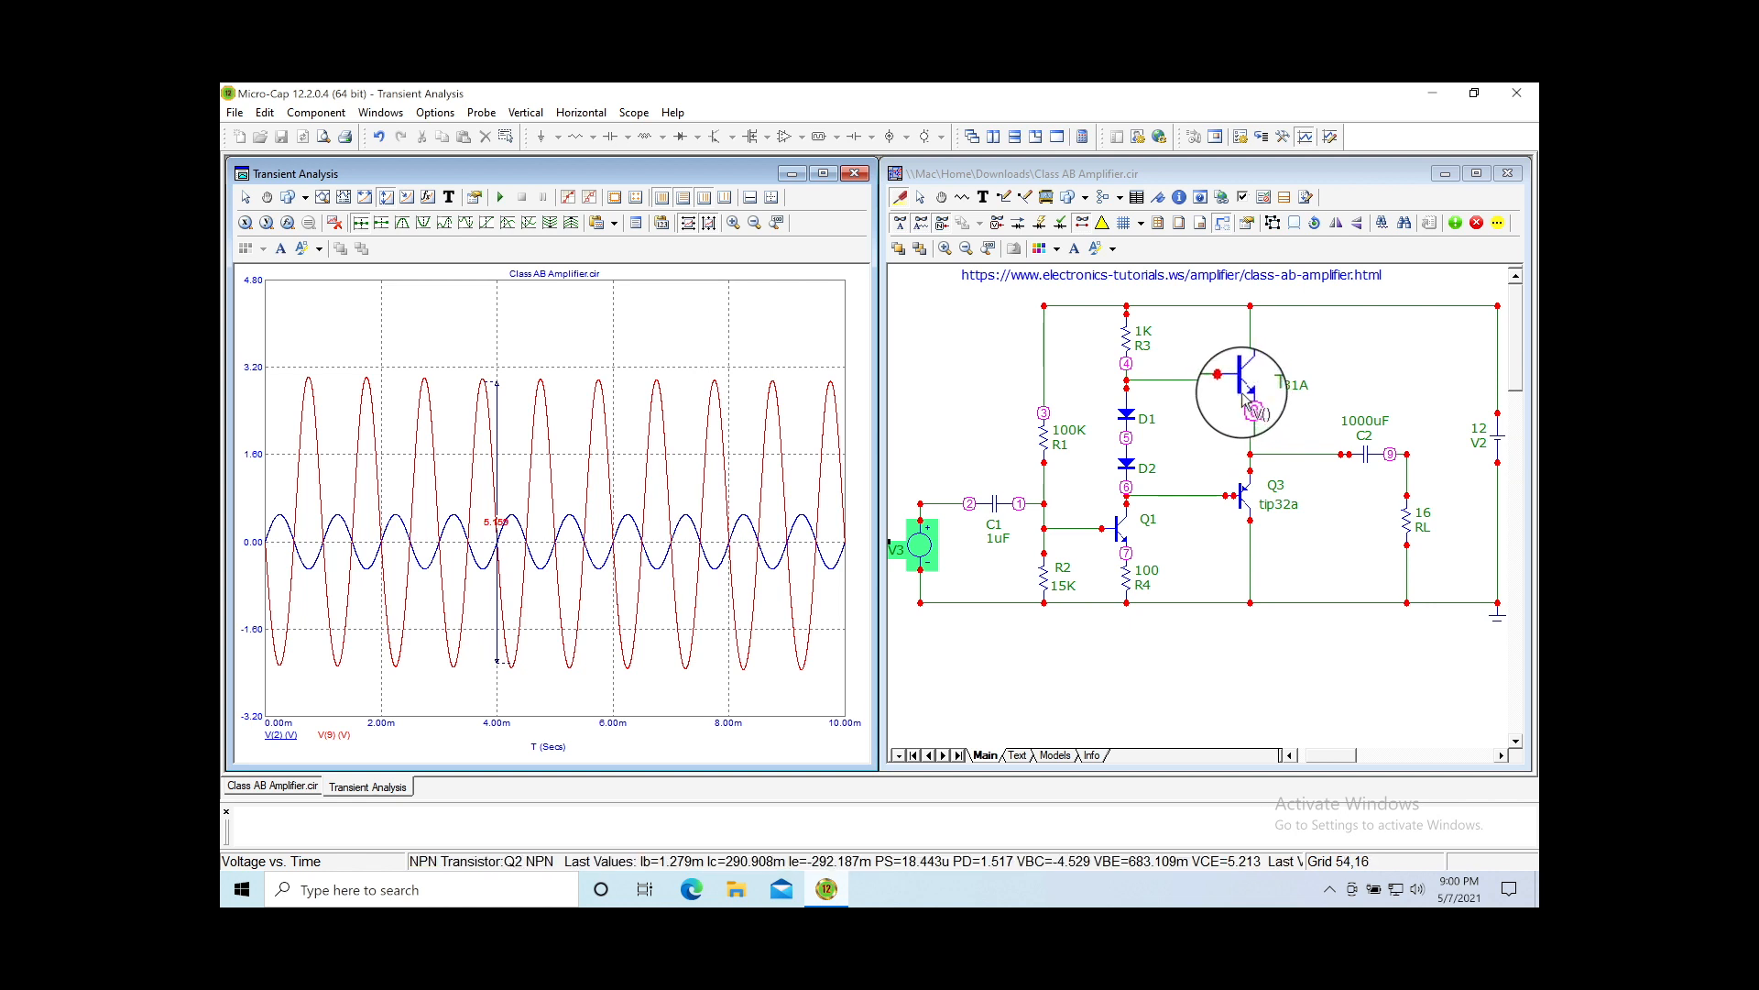
mouse_move(1244, 401)
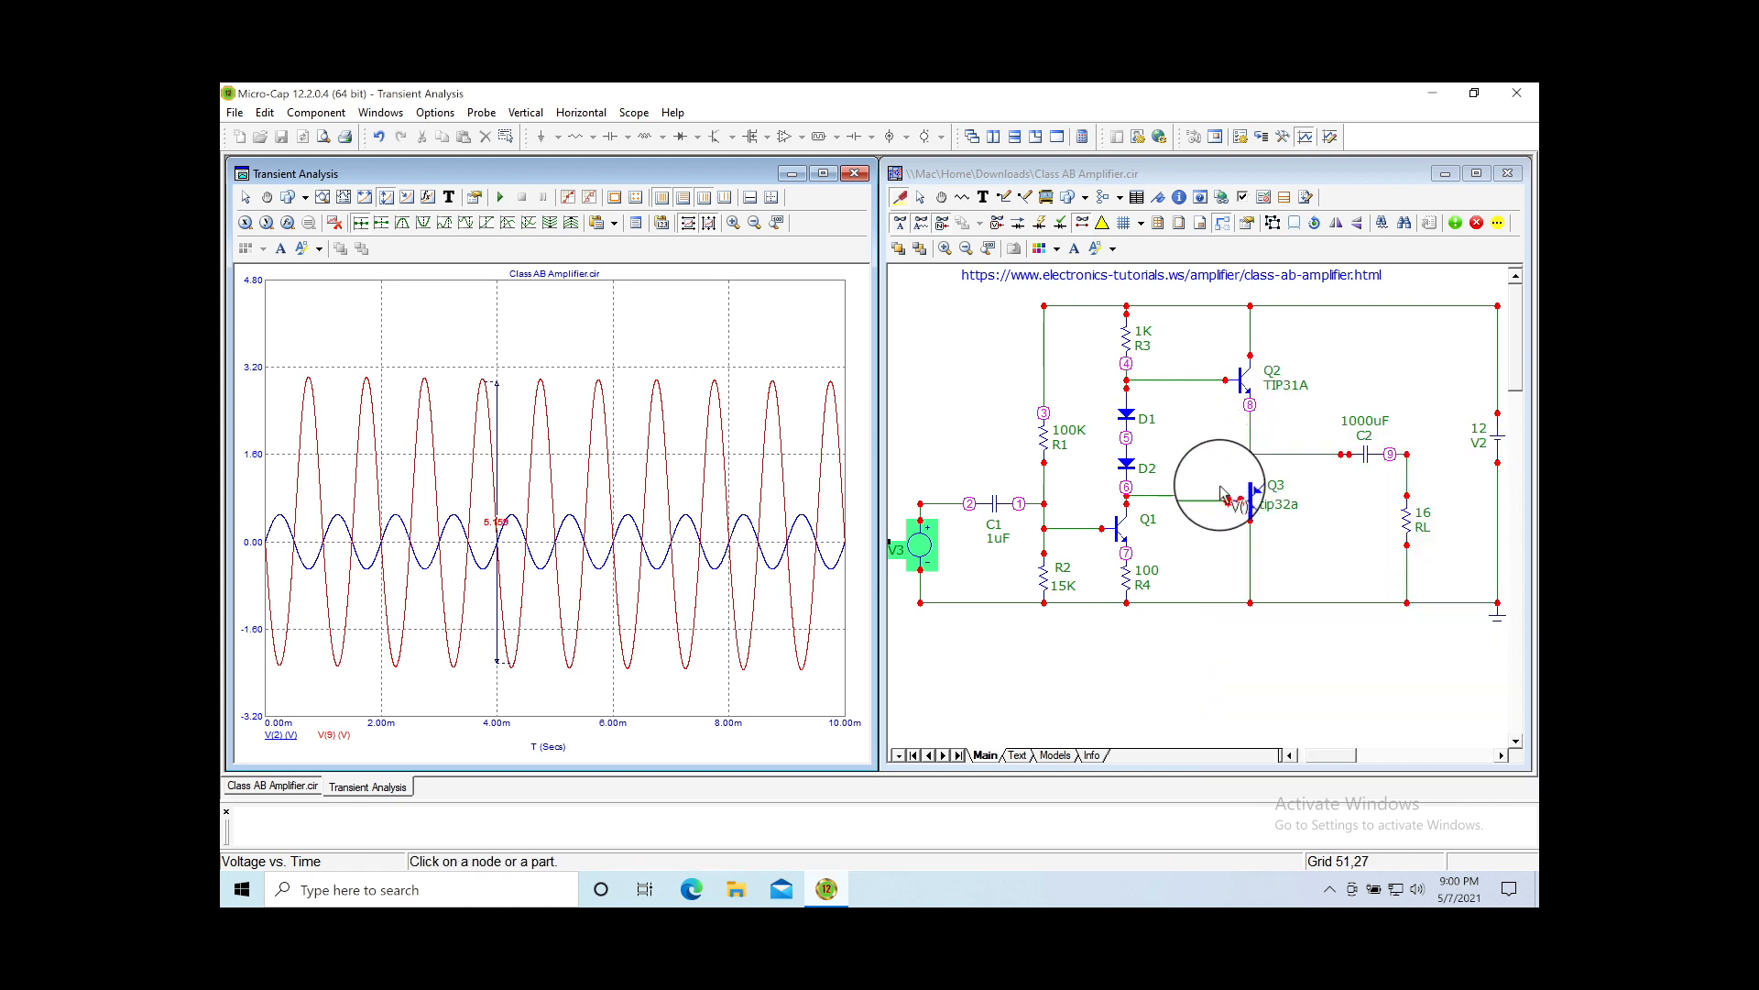